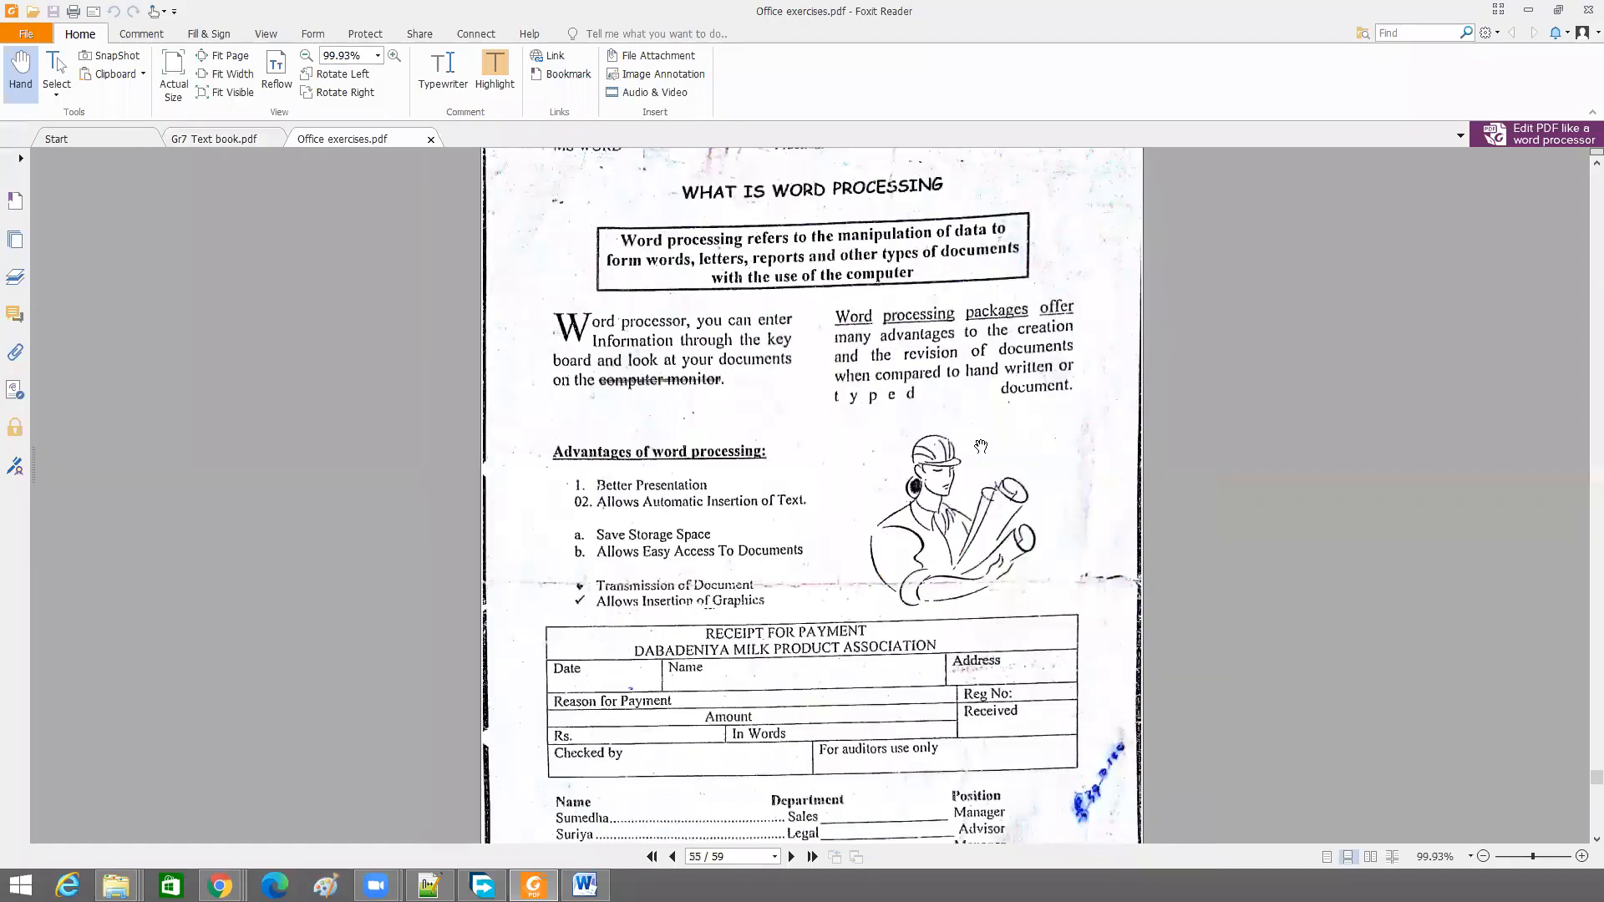
# Arrange the Office exercises.pdf window and the WHAT IS WORD PROCESSING document side by side, PDF on the left half, document on the right
pyautogui.click(1558, 10)
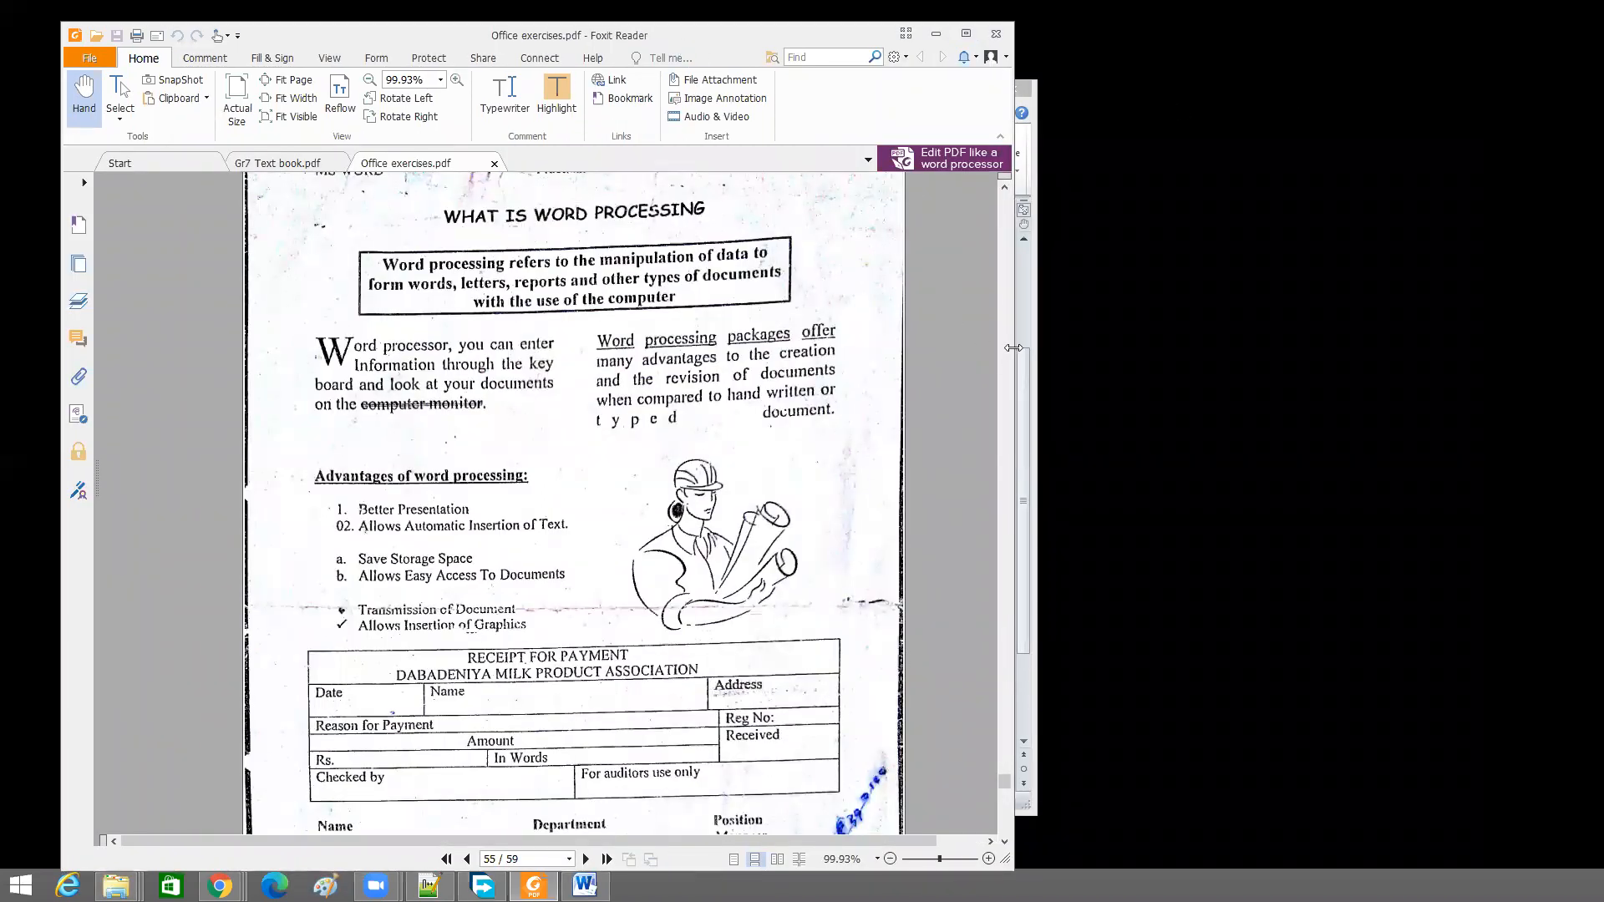
pyautogui.moveTo(1013, 347); pyautogui.dragTo(911, 347)
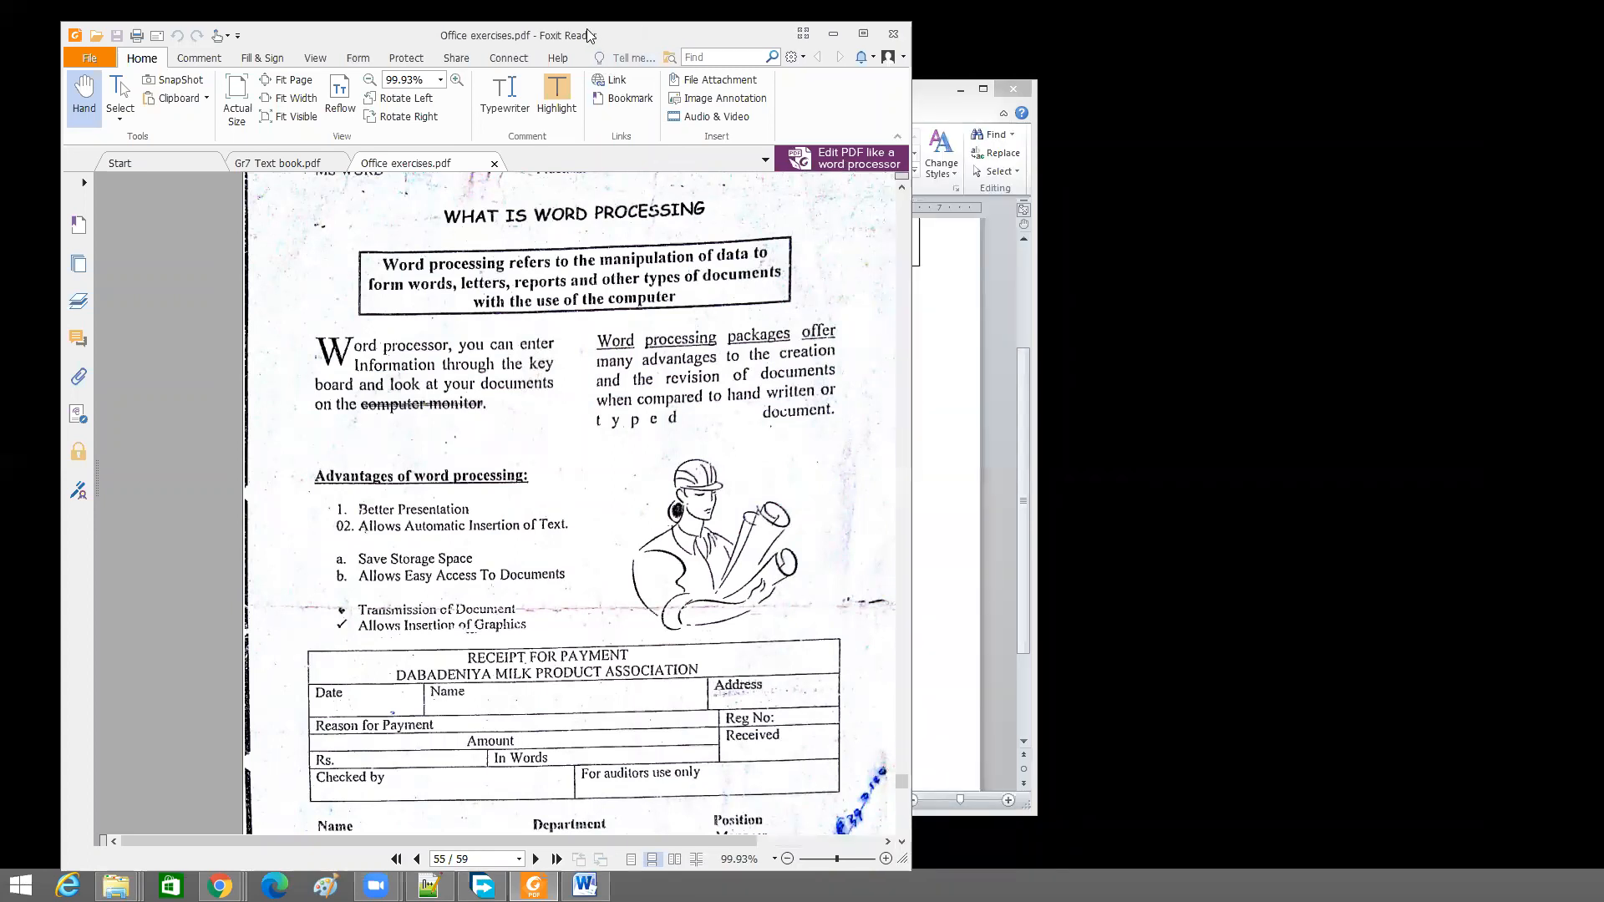
pyautogui.moveTo(588, 36); pyautogui.dragTo(673, 32)
pyautogui.moveTo(701, 837); pyautogui.dragTo(782, 837)
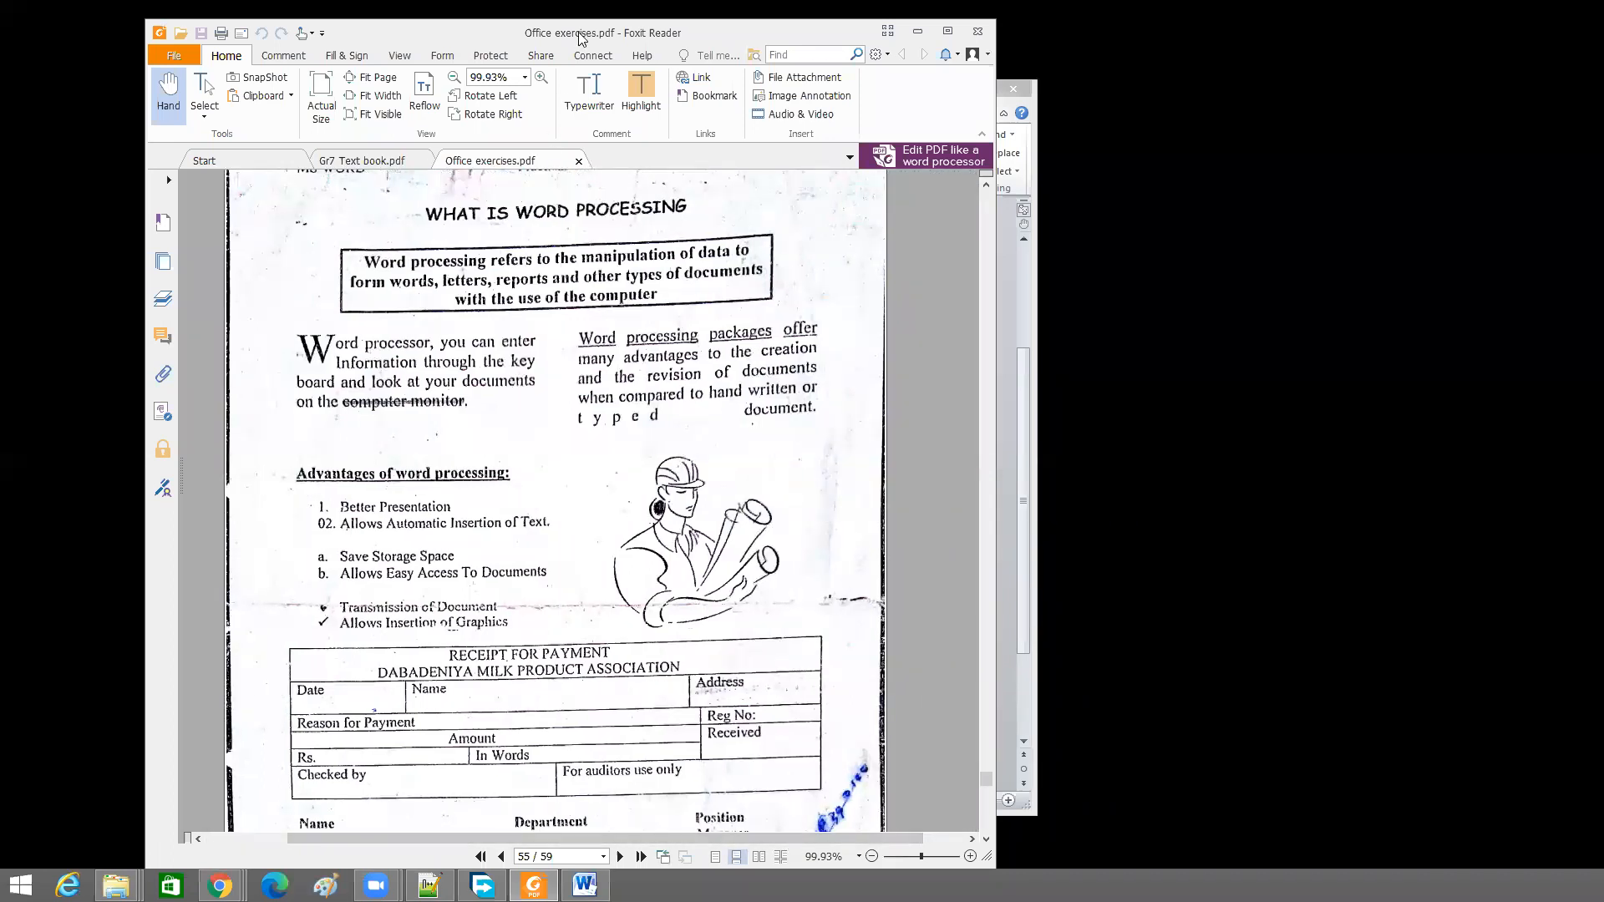
pyautogui.moveTo(583, 31); pyautogui.dragTo(473, 33)
pyautogui.click(931, 566)
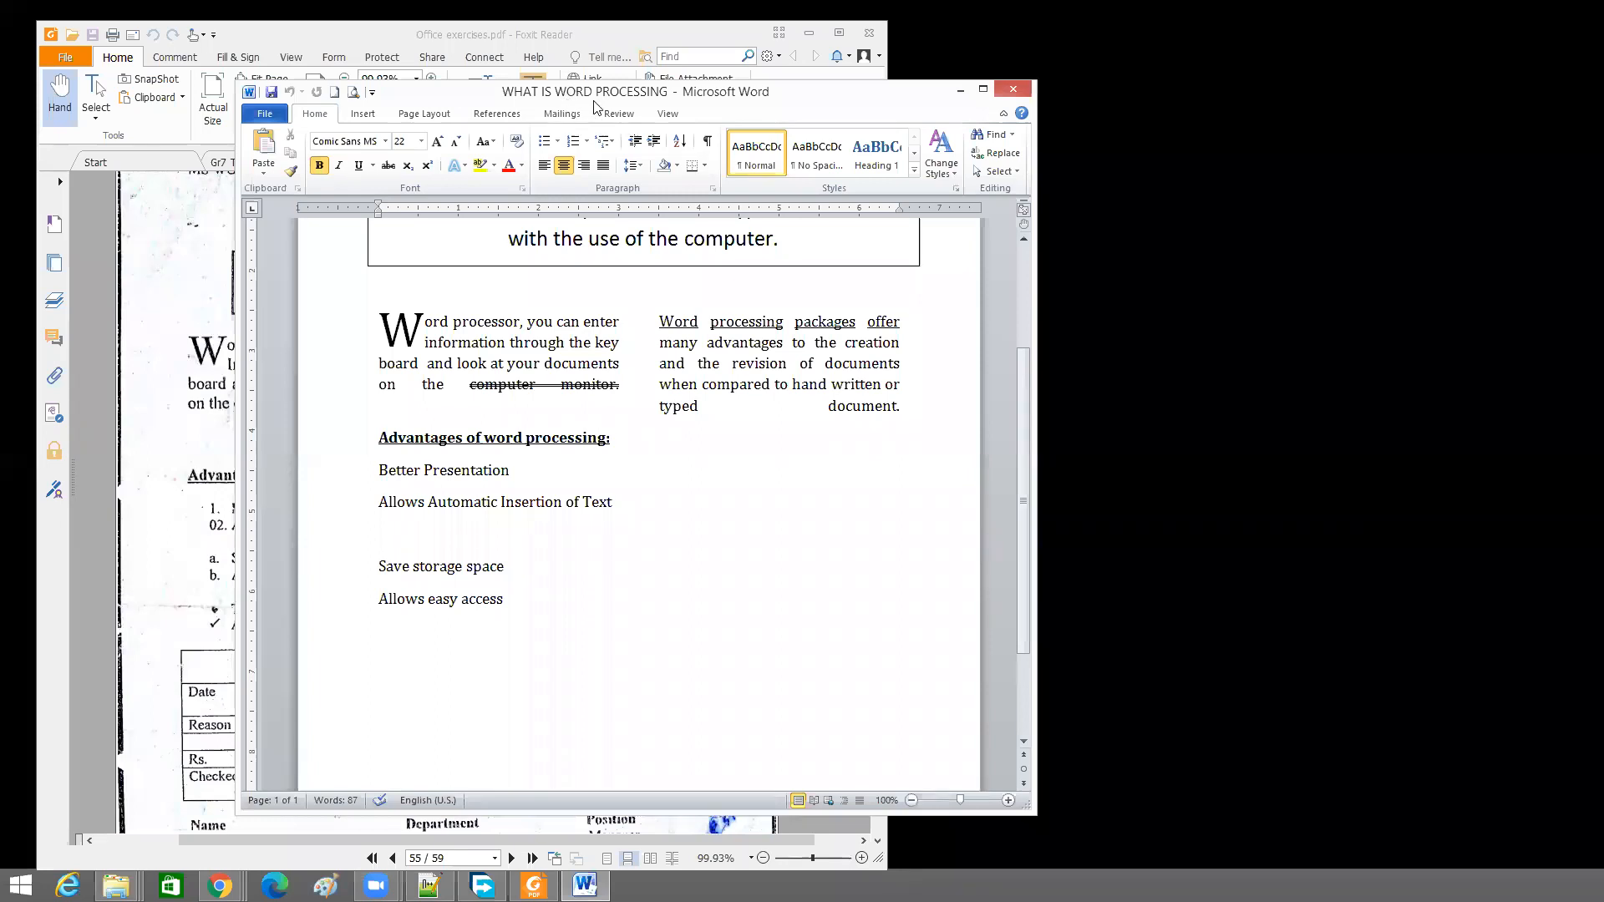
pyautogui.press('super+Right')
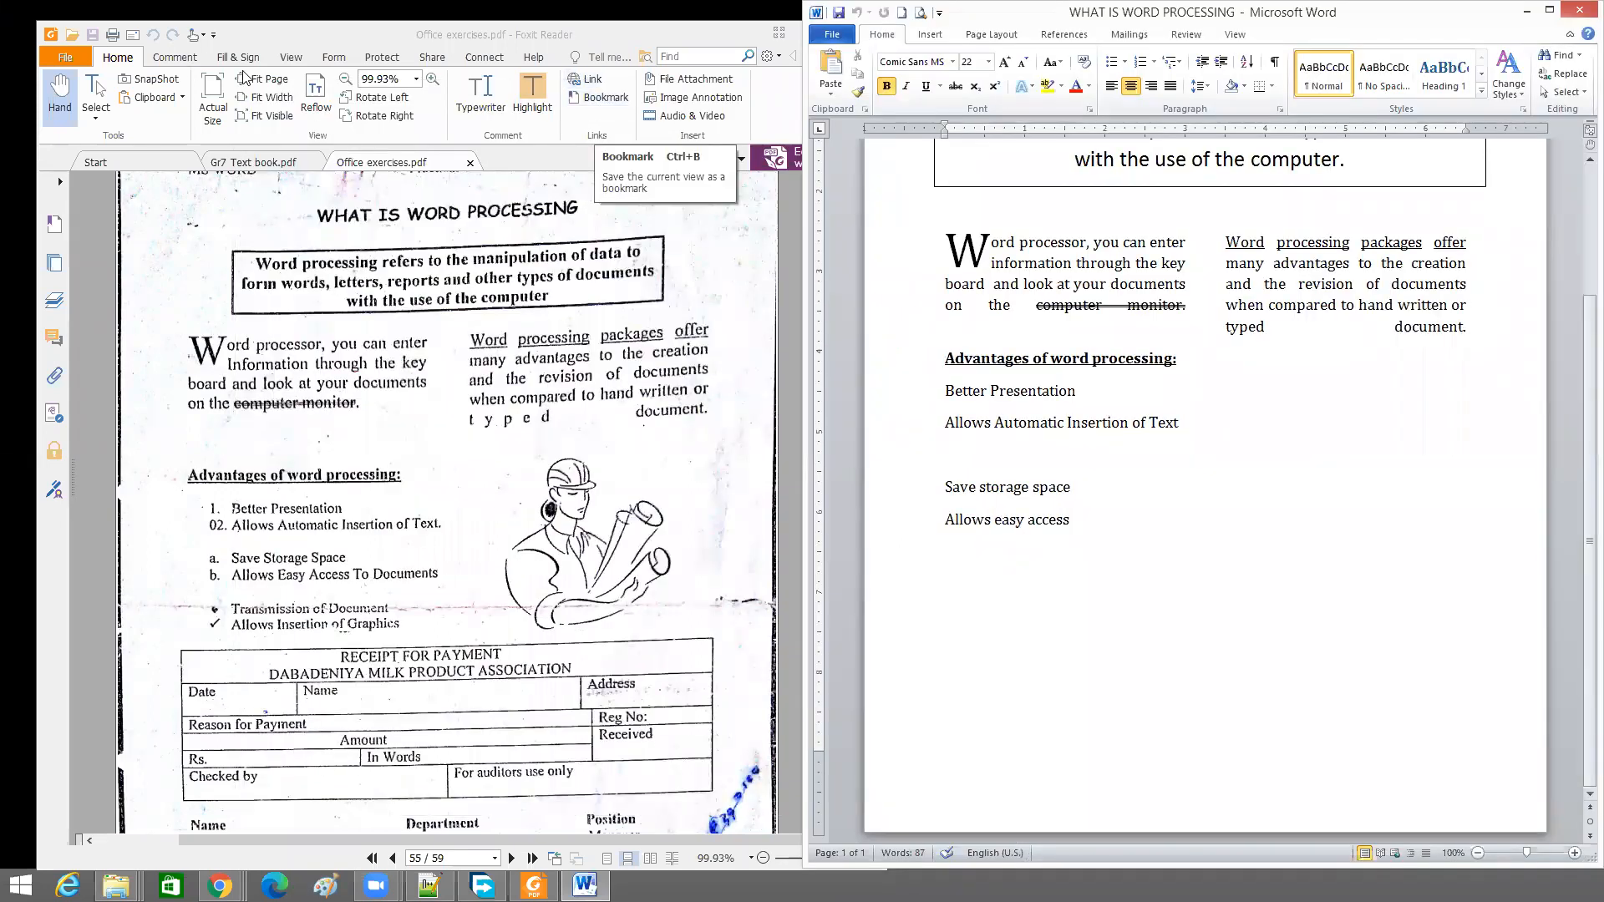
pyautogui.click(319, 33)
pyautogui.press('super+Left')
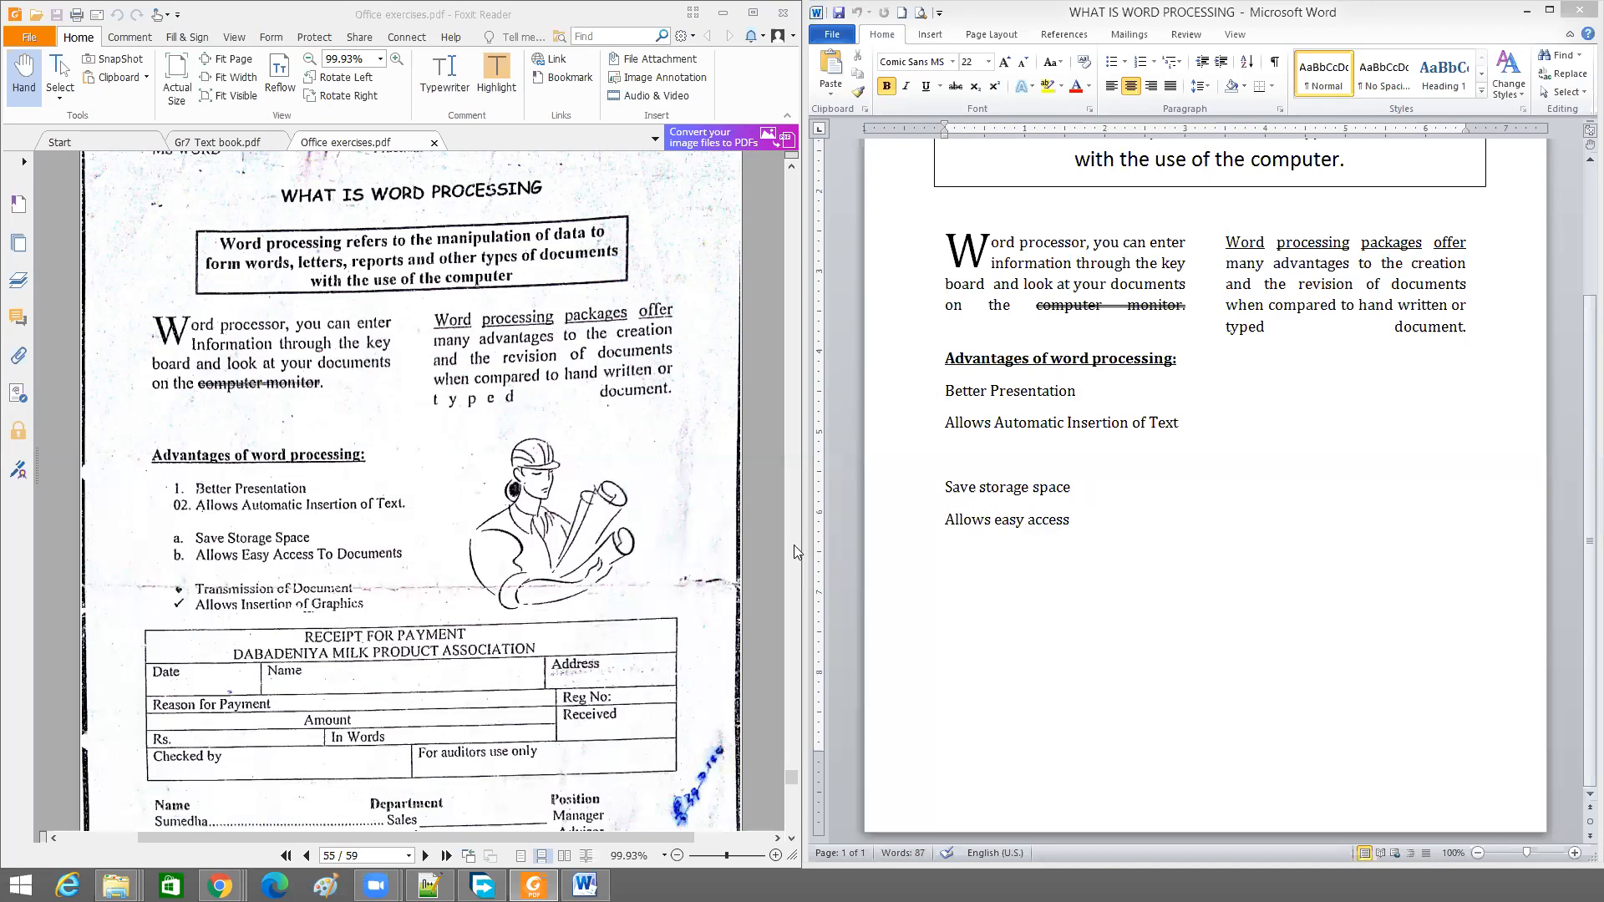
# Add the line "Transmission of Decuments" below "Allows easy access", leaving one blank line between them
pyautogui.click(1084, 520)
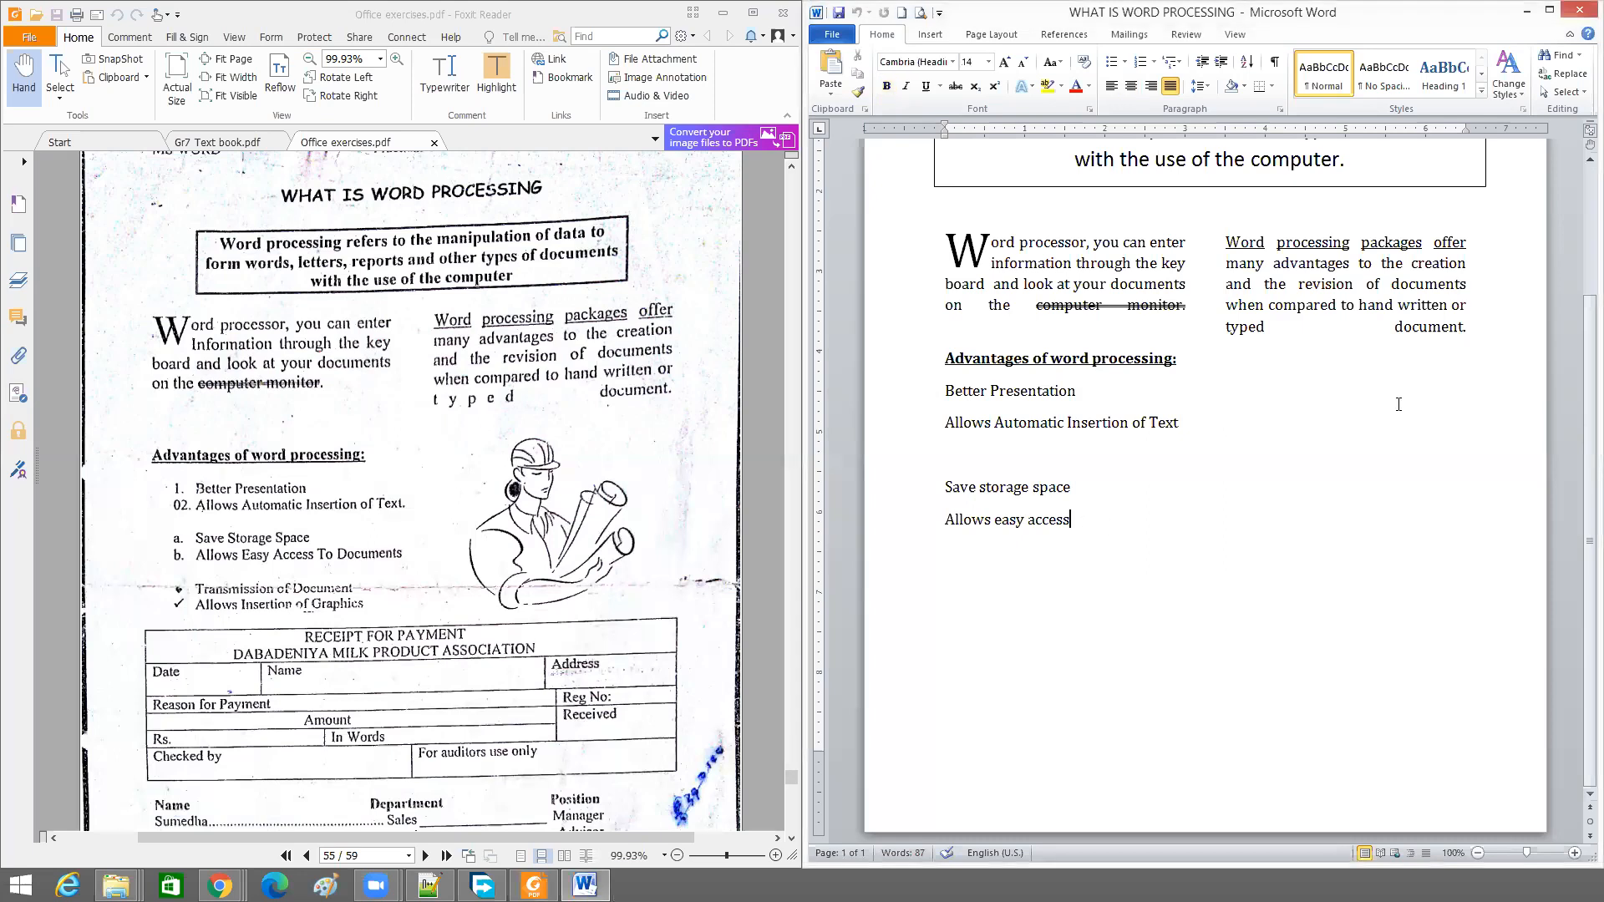
pyautogui.press('Return')
pyautogui.press('Return')
pyautogui.write('Transmission of Decument')
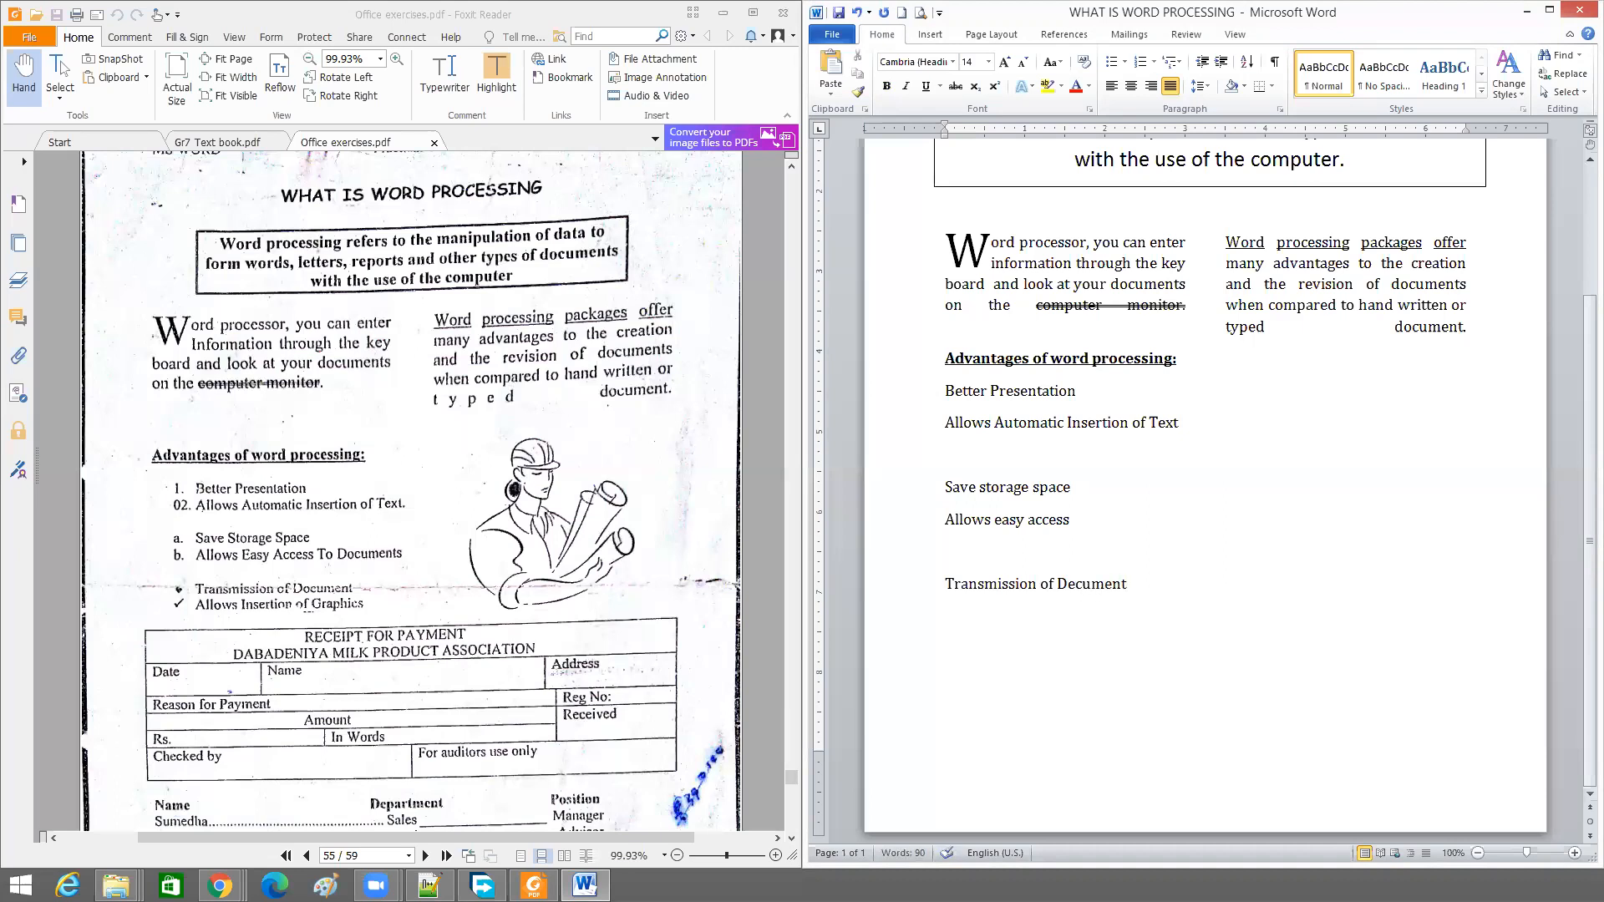
pyautogui.write('s')
pyautogui.press('Return')
# Add the line "Allows insertion of Graphics." directly below the transmission line
pyautogui.click(884, 464)
pyautogui.scroll(4, 885, 462)
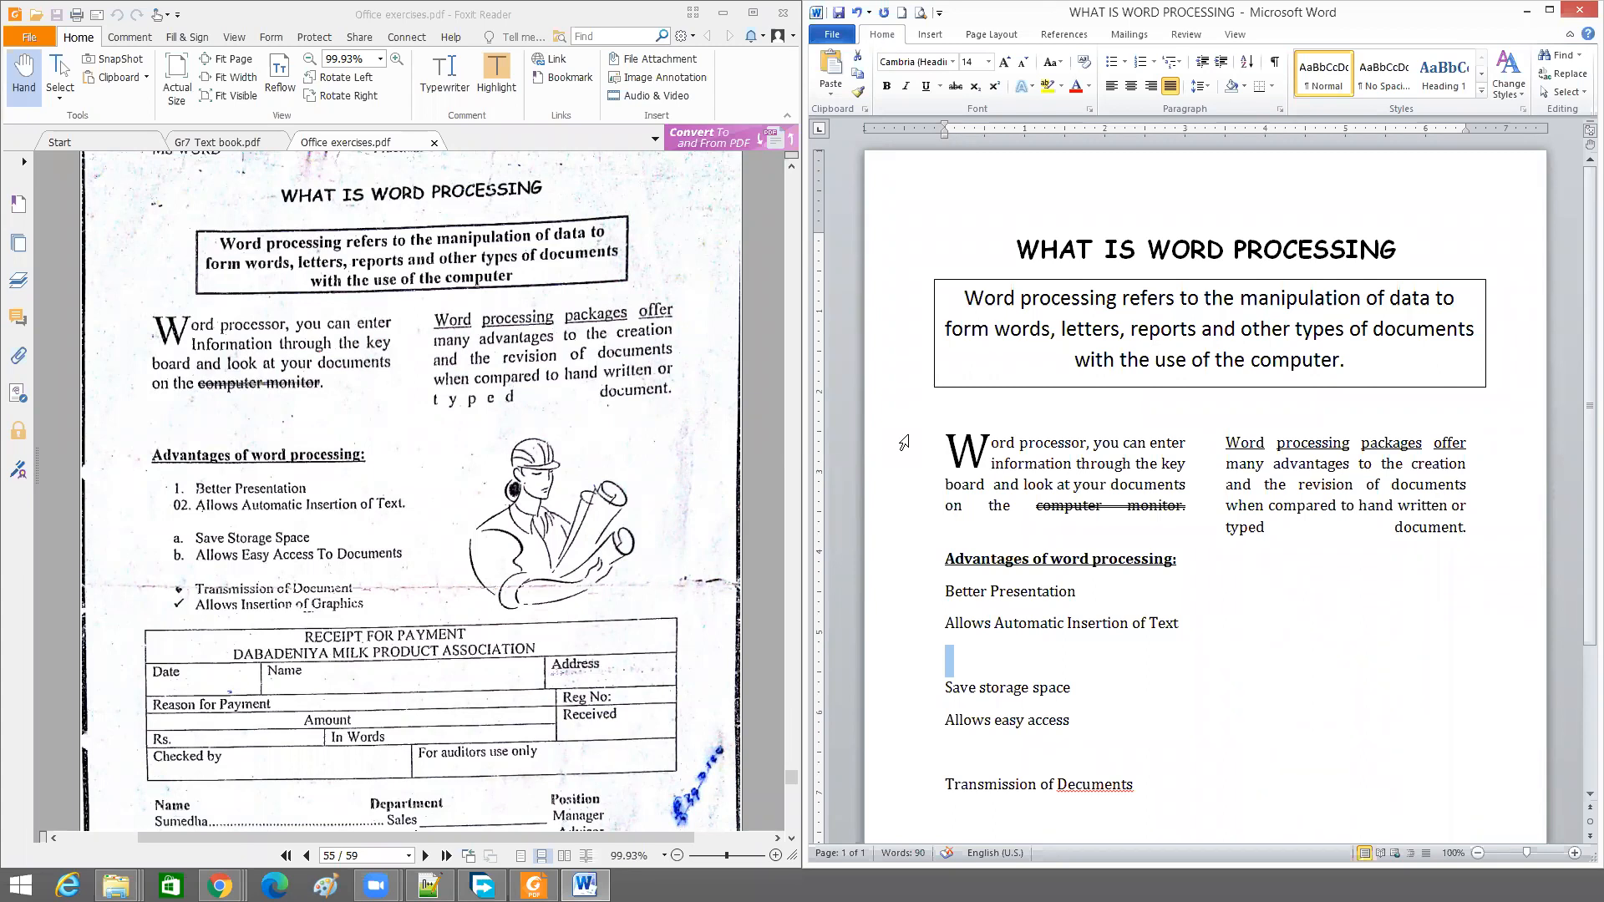
pyautogui.click(1236, 723)
pyautogui.scroll(-2, 1237, 723)
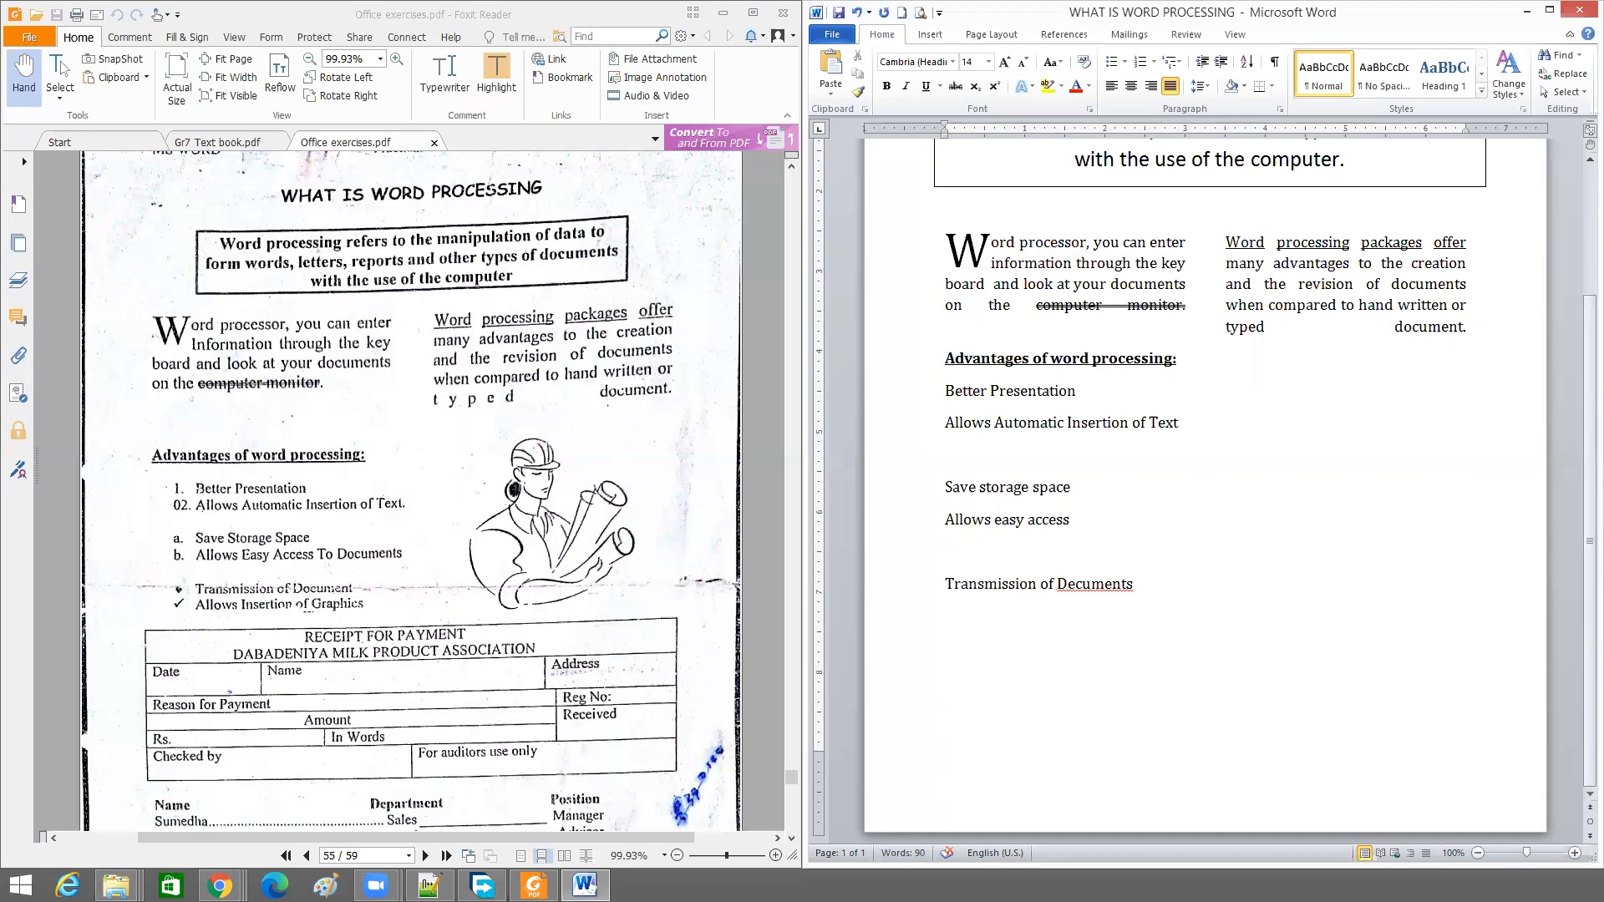
pyautogui.press('Return')
pyautogui.write('Allows insertion of Graphics.')
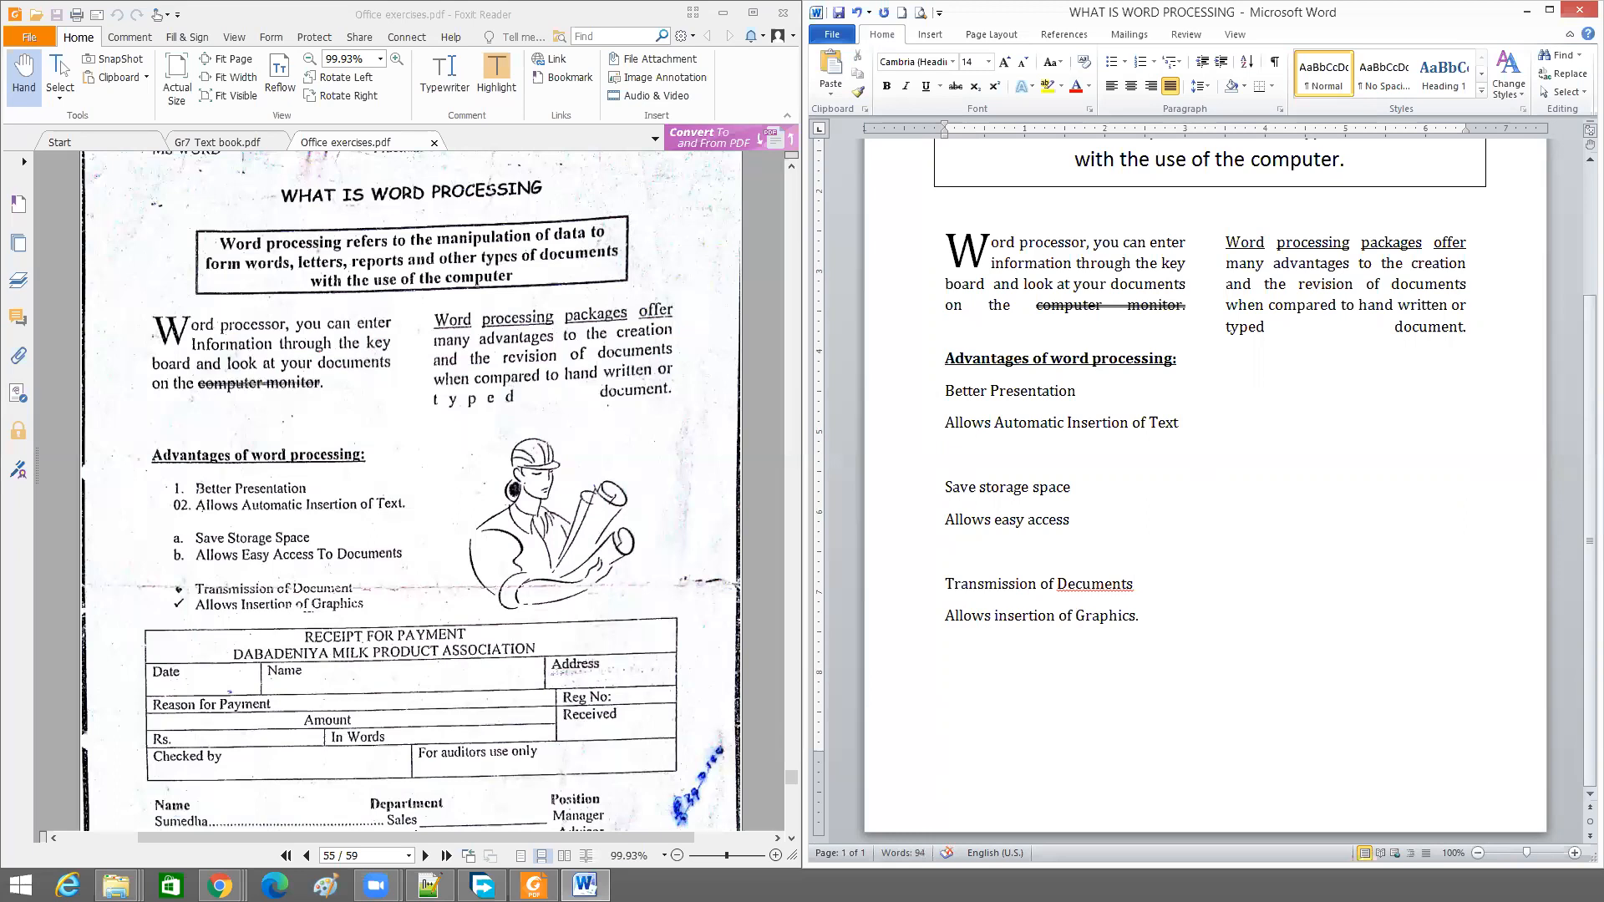
pyautogui.press('Return')
# Apply the 1. 2. 3. numbering format to the lines "Better Presentation" and "Allows Automatic Insertion of Text"
pyautogui.moveTo(1191, 428); pyautogui.dragTo(936, 407)
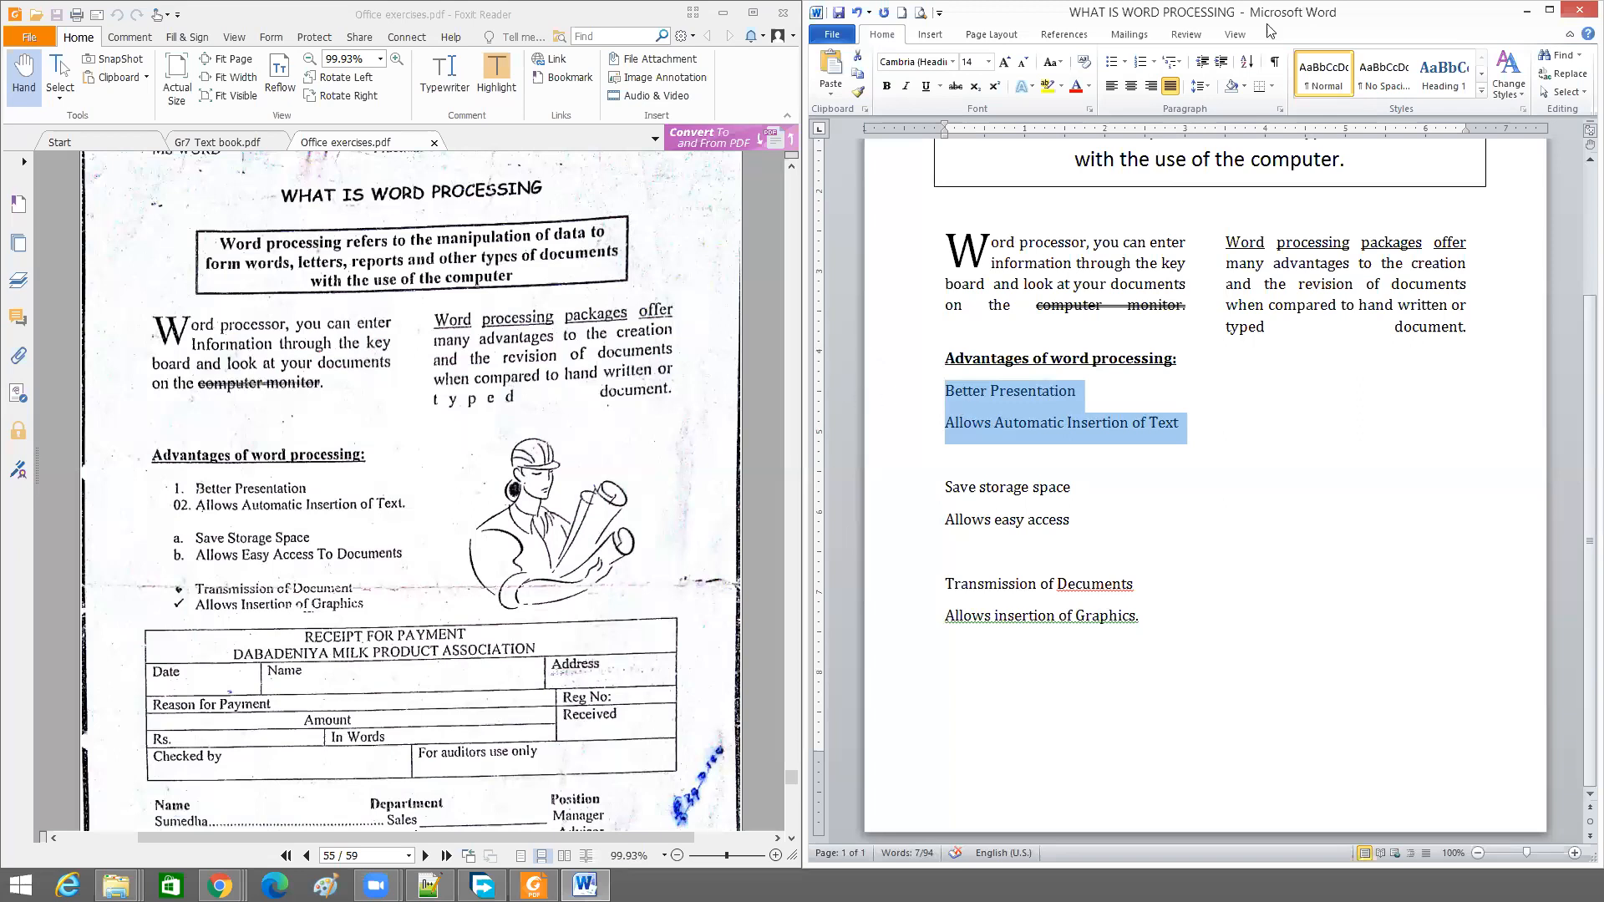
pyautogui.click(1154, 63)
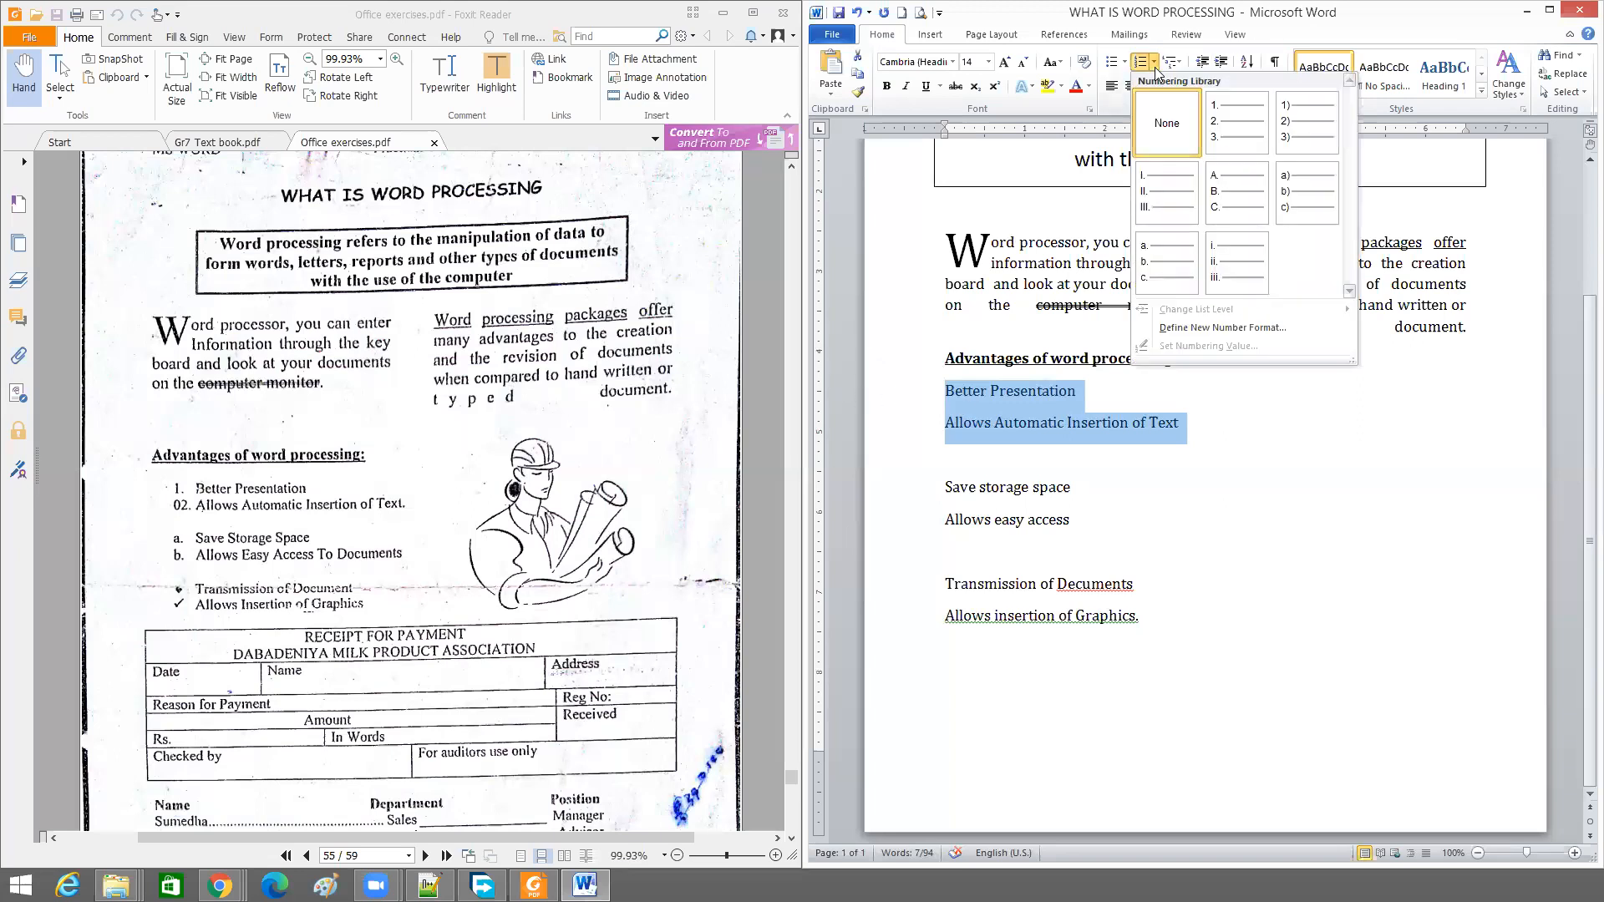
pyautogui.click(1253, 146)
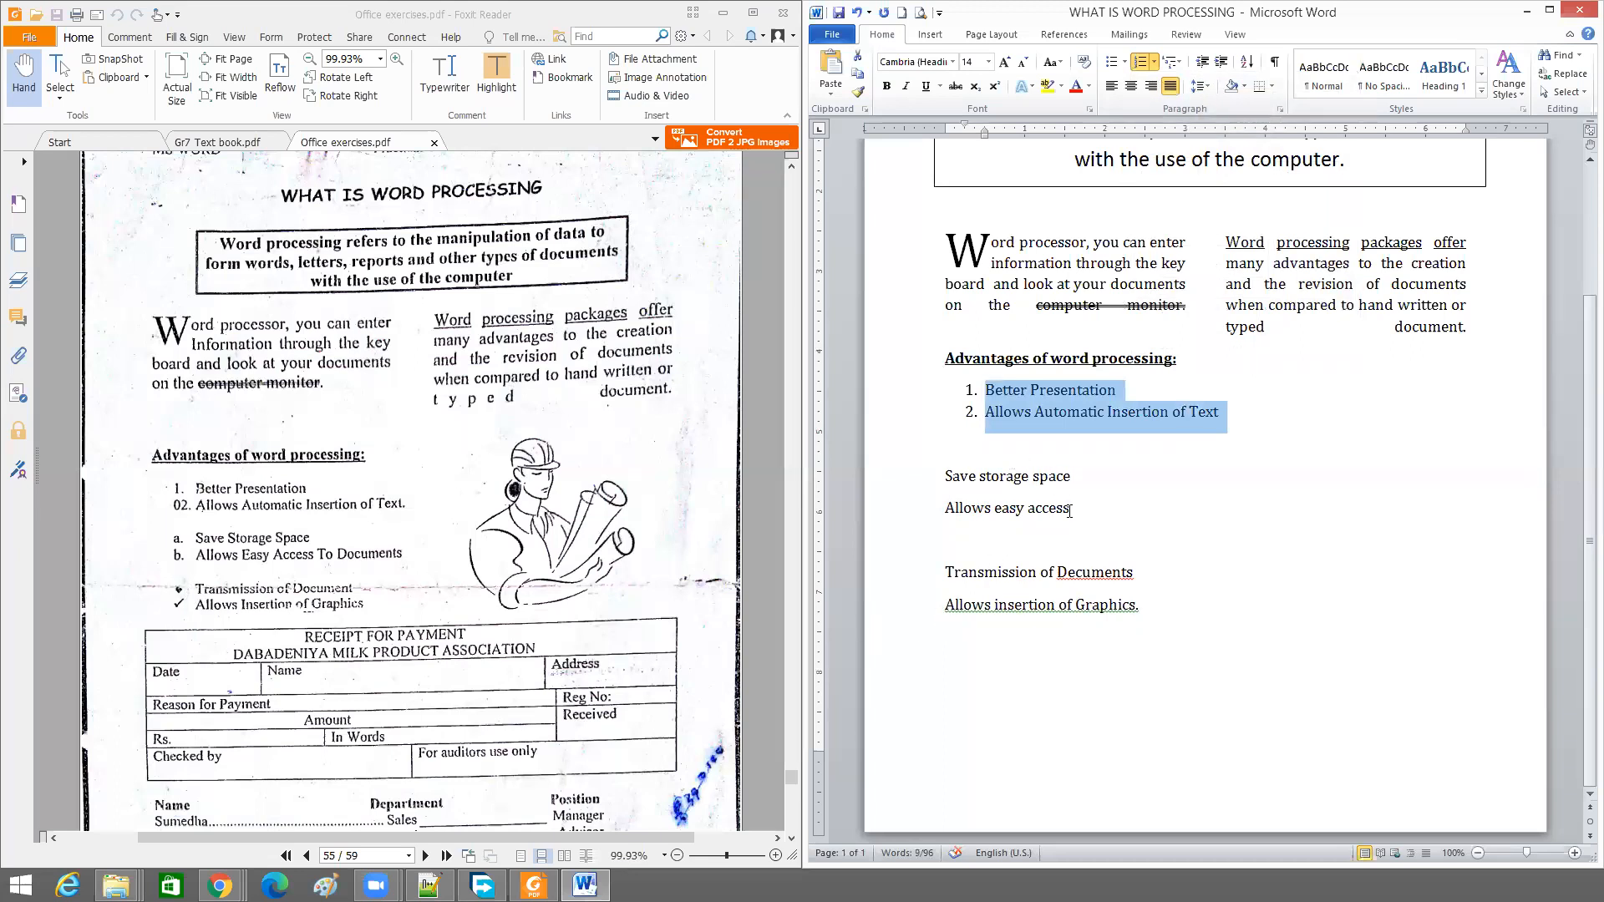
# Apply the a) b) c) numbering format to the lines "Save storage space" and "Allows easy access"
pyautogui.click(1075, 508)
pyautogui.moveTo(1076, 509); pyautogui.dragTo(945, 475)
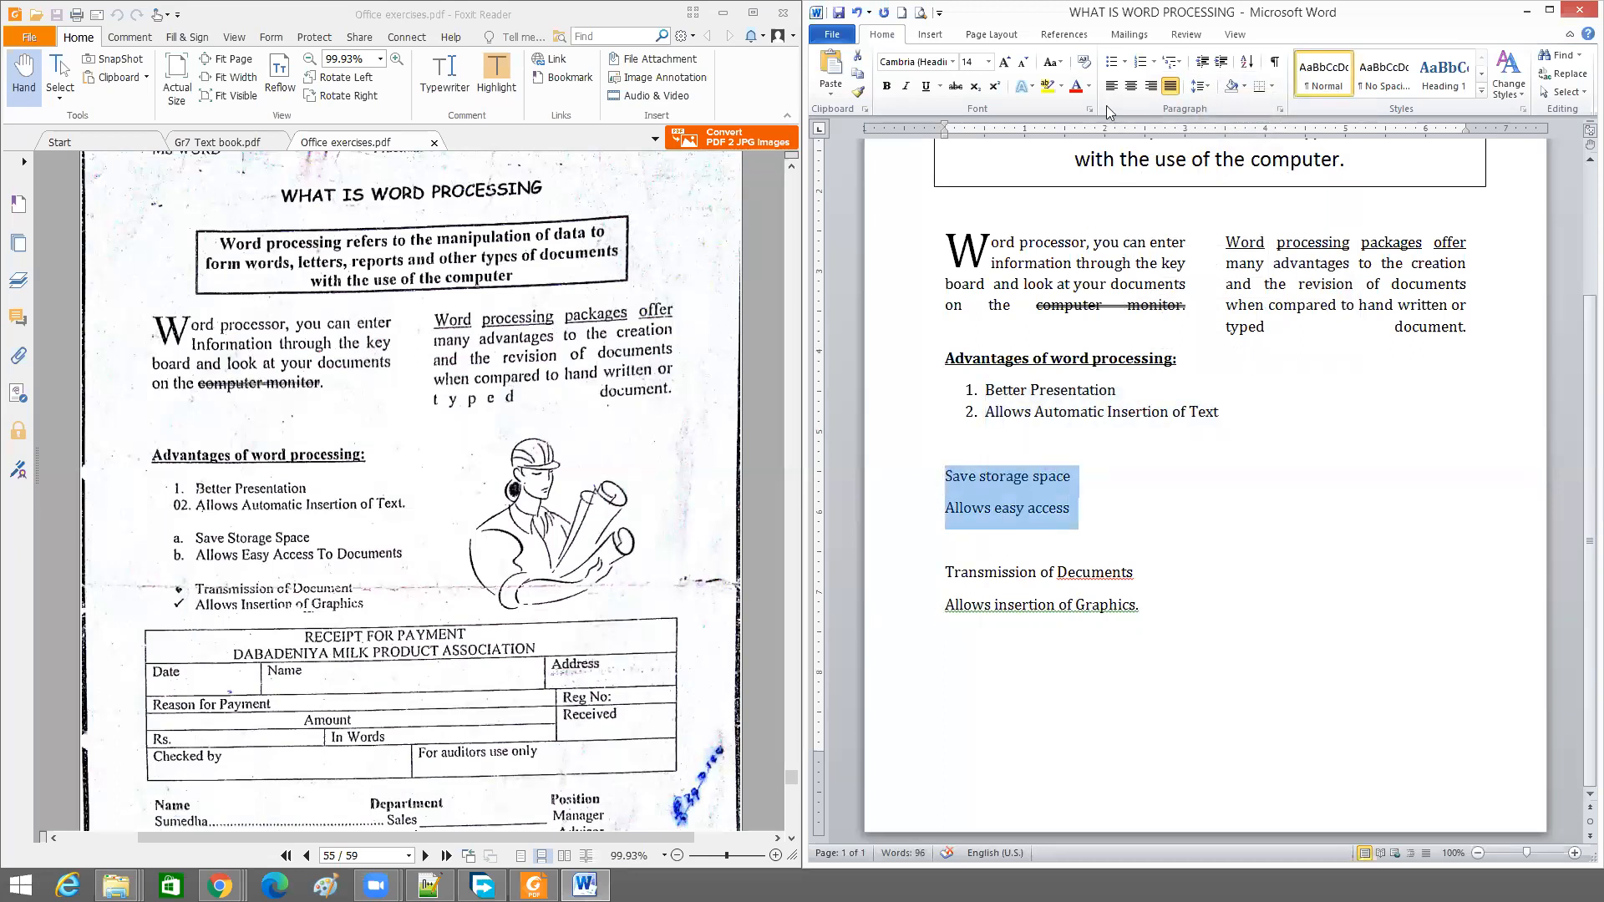
pyautogui.click(1154, 63)
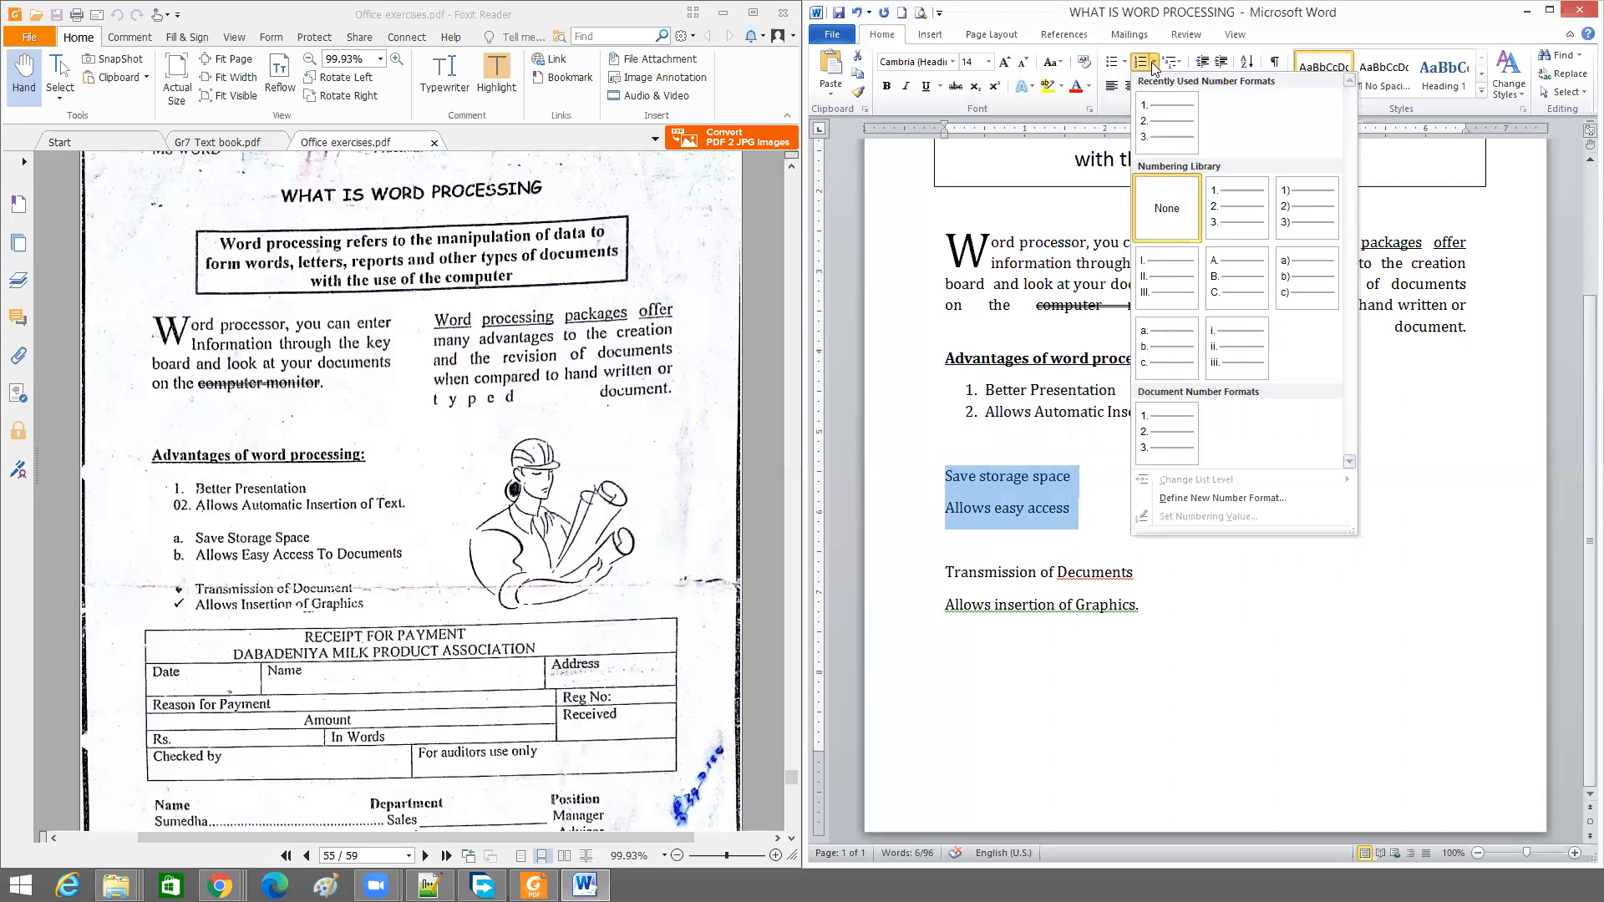
pyautogui.click(1307, 278)
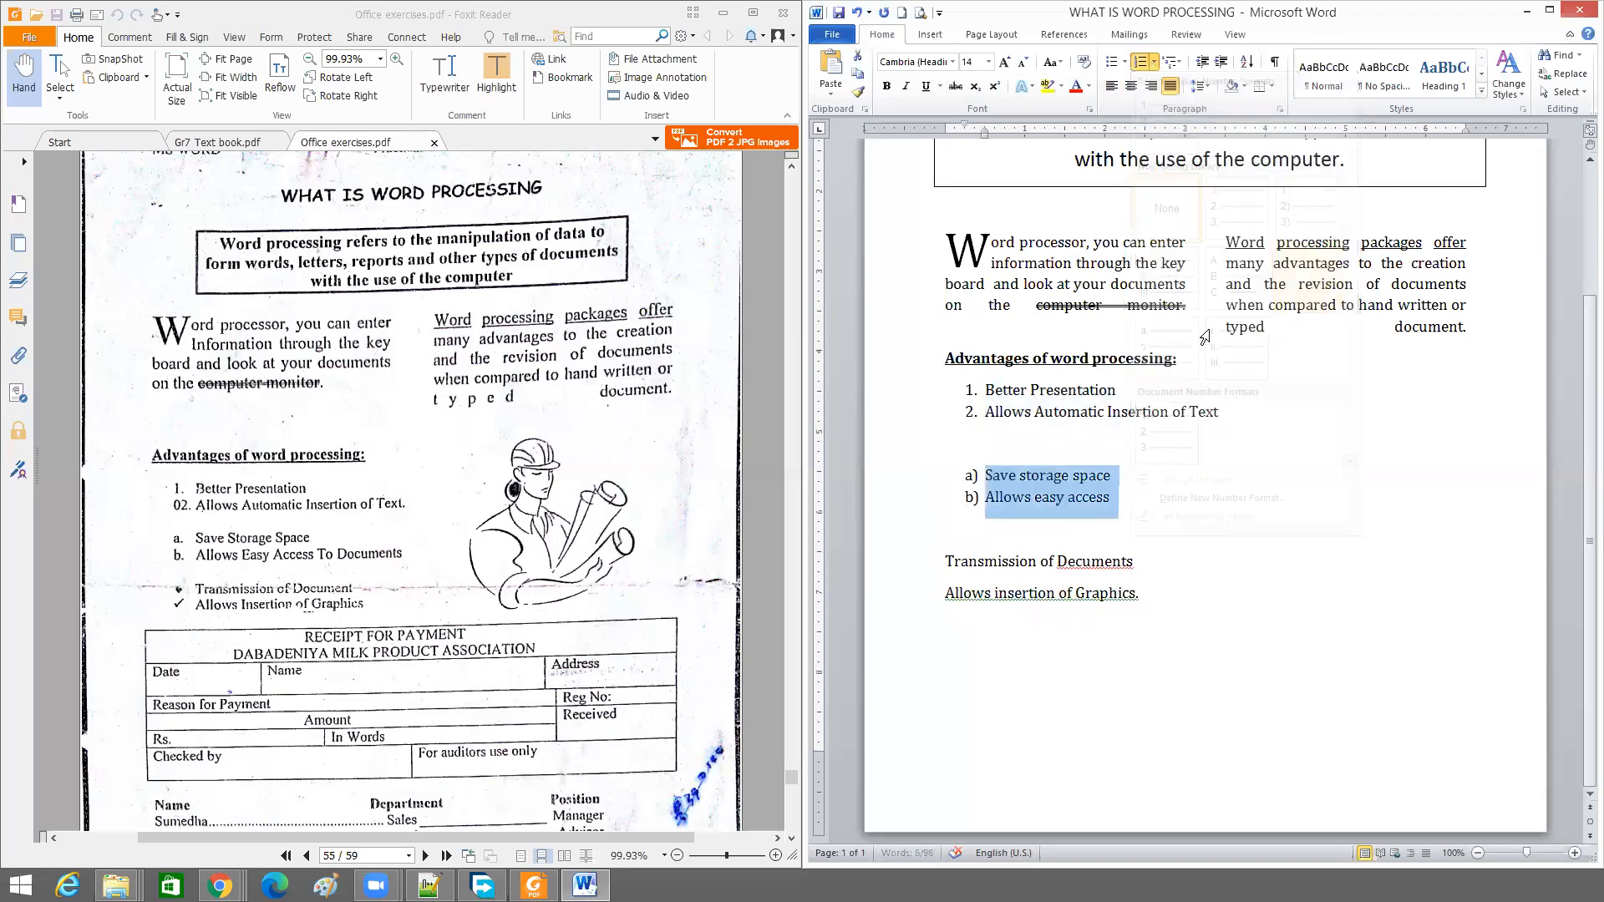
# Correct the misspelled word in the transmission line to the suggested spelling "Documents"
pyautogui.click(1101, 572)
pyautogui.rightClick(1099, 568)
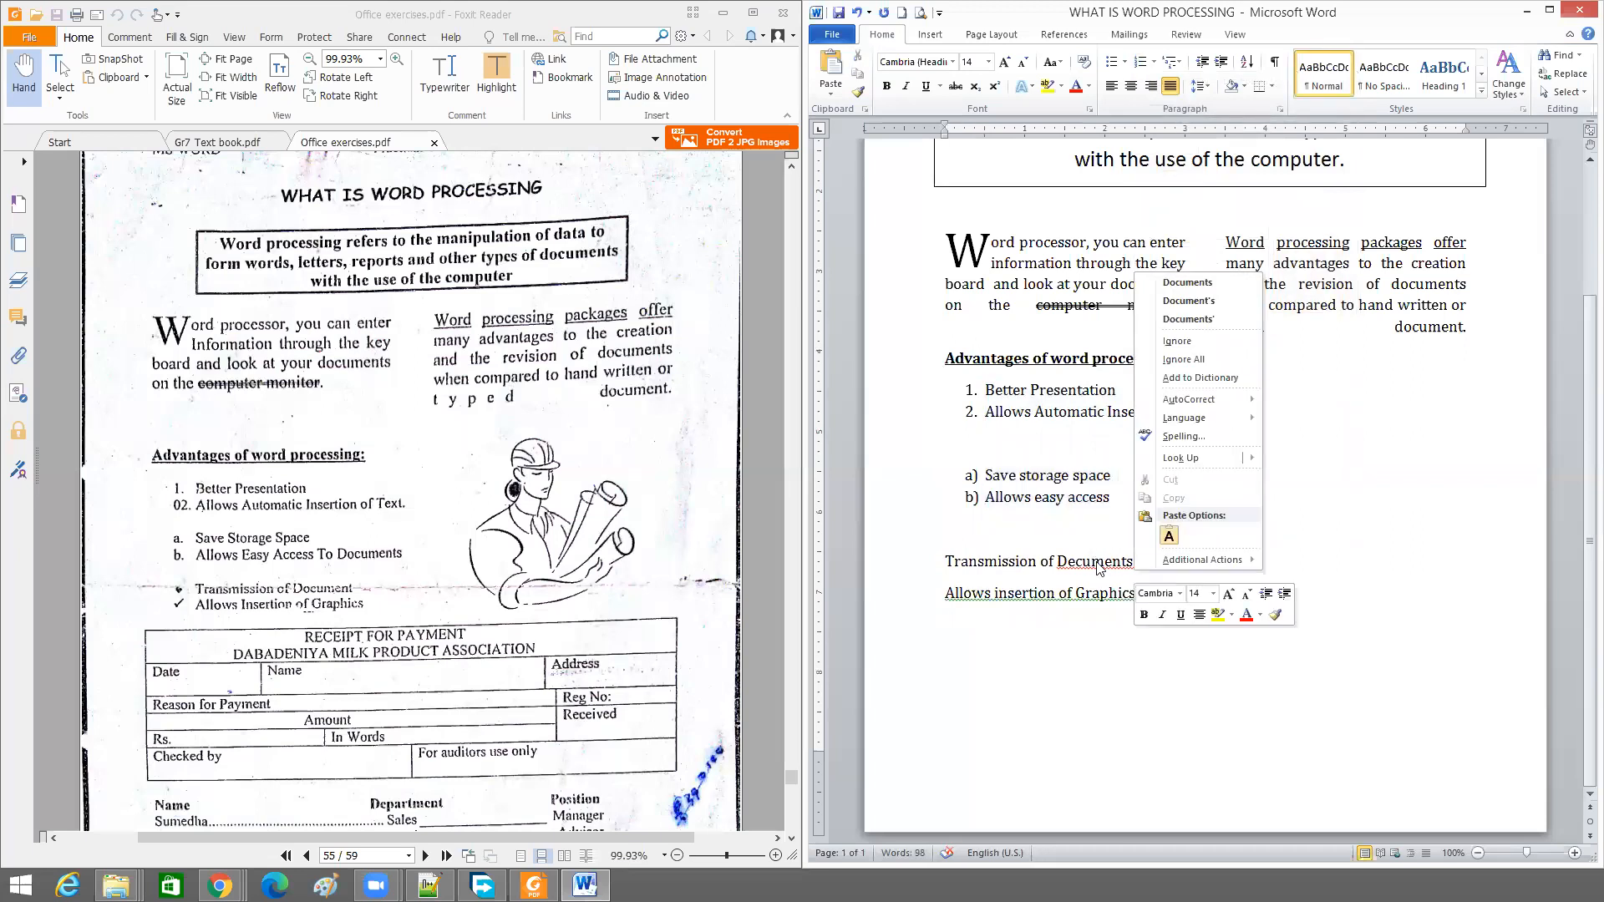
pyautogui.click(1217, 282)
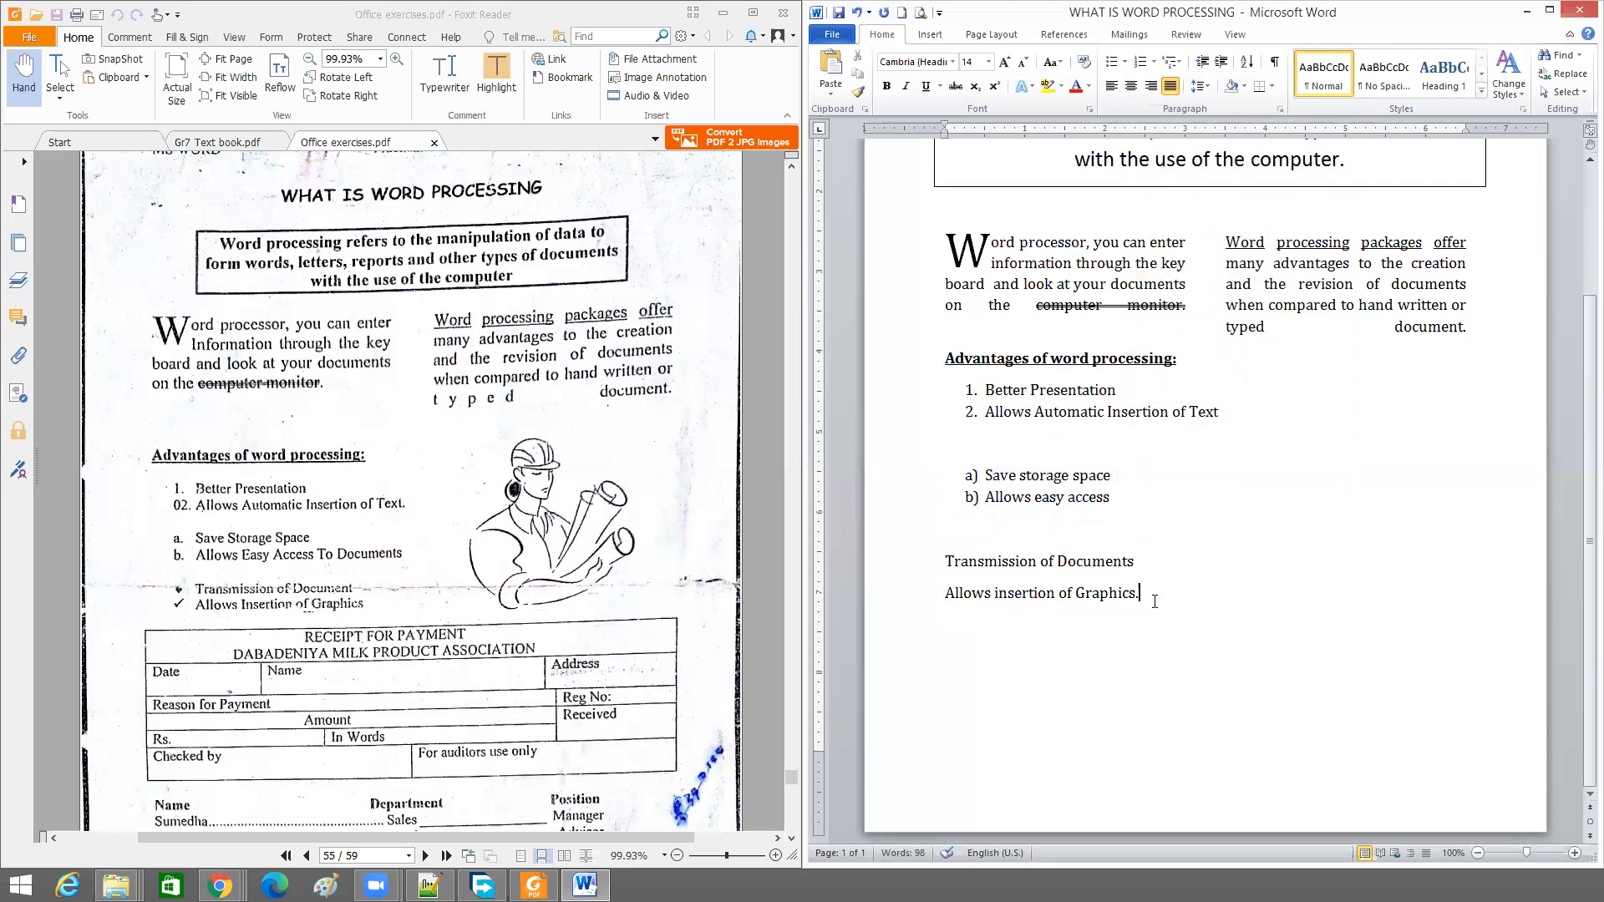
# Apply the multicoloured four-pointed bullet to the line "Transmission of Documents"
pyautogui.moveTo(1140, 562); pyautogui.dragTo(945, 562)
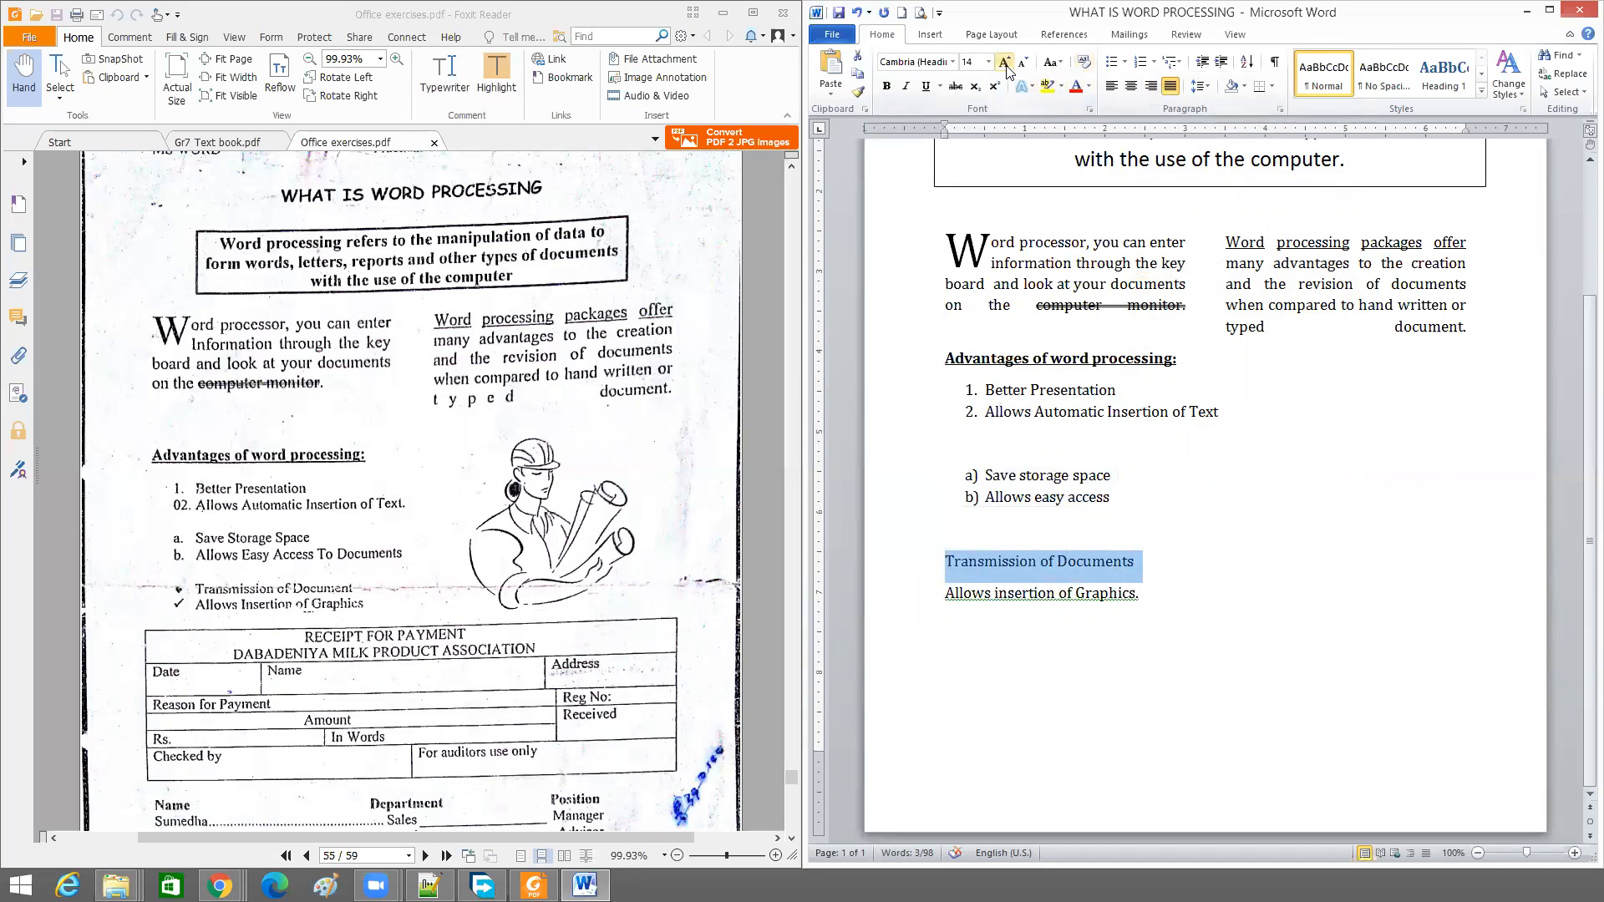
pyautogui.click(1125, 63)
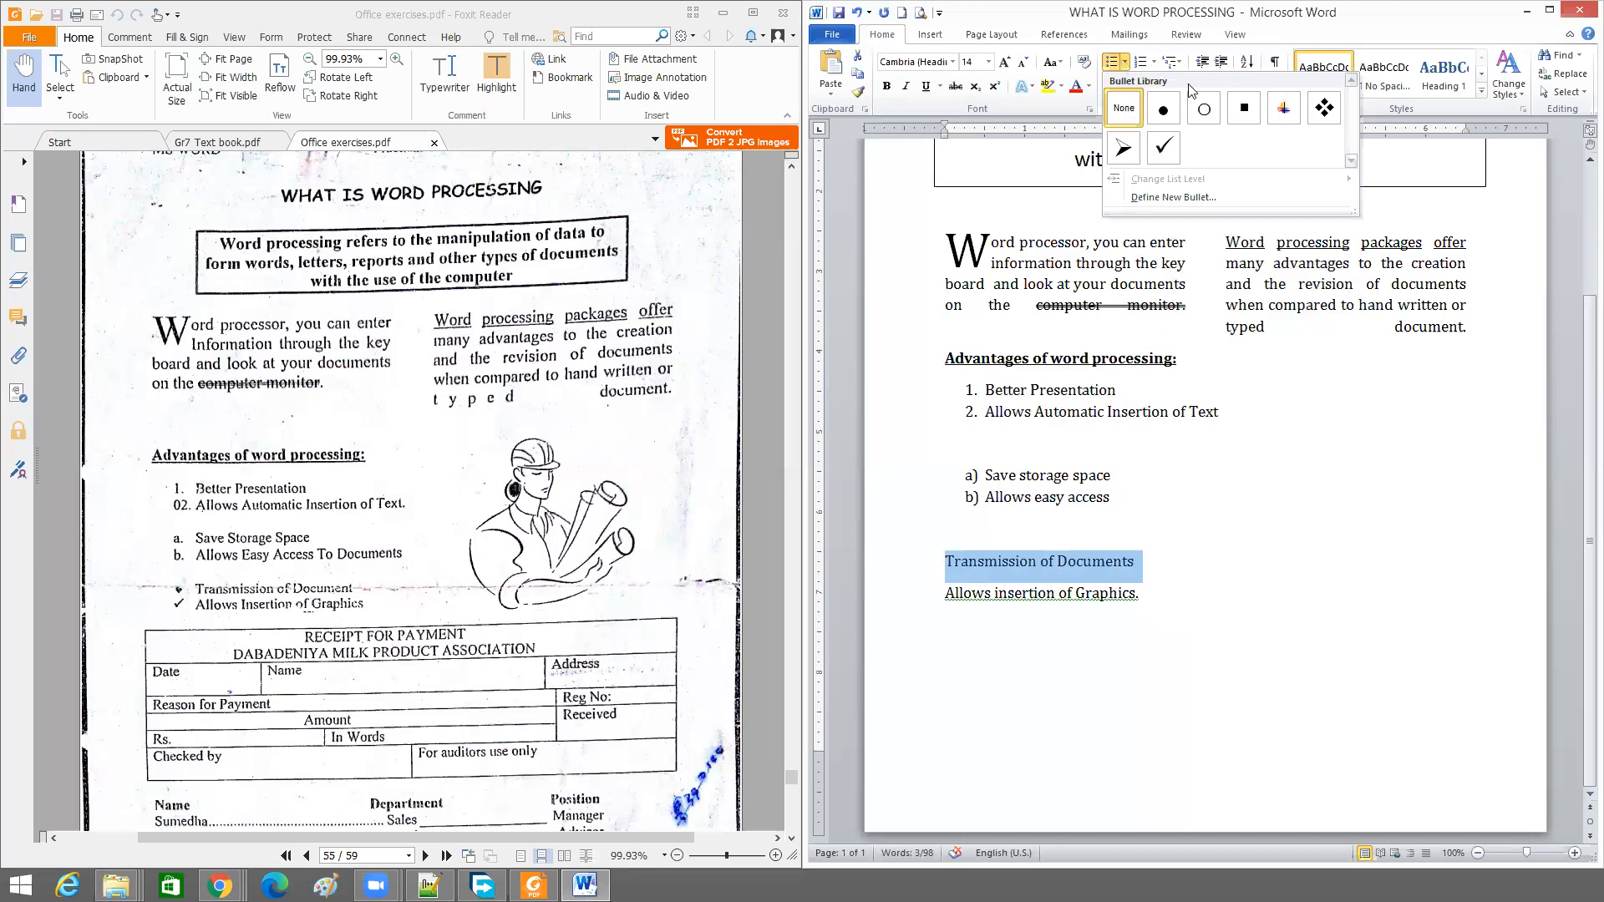
pyautogui.click(1283, 107)
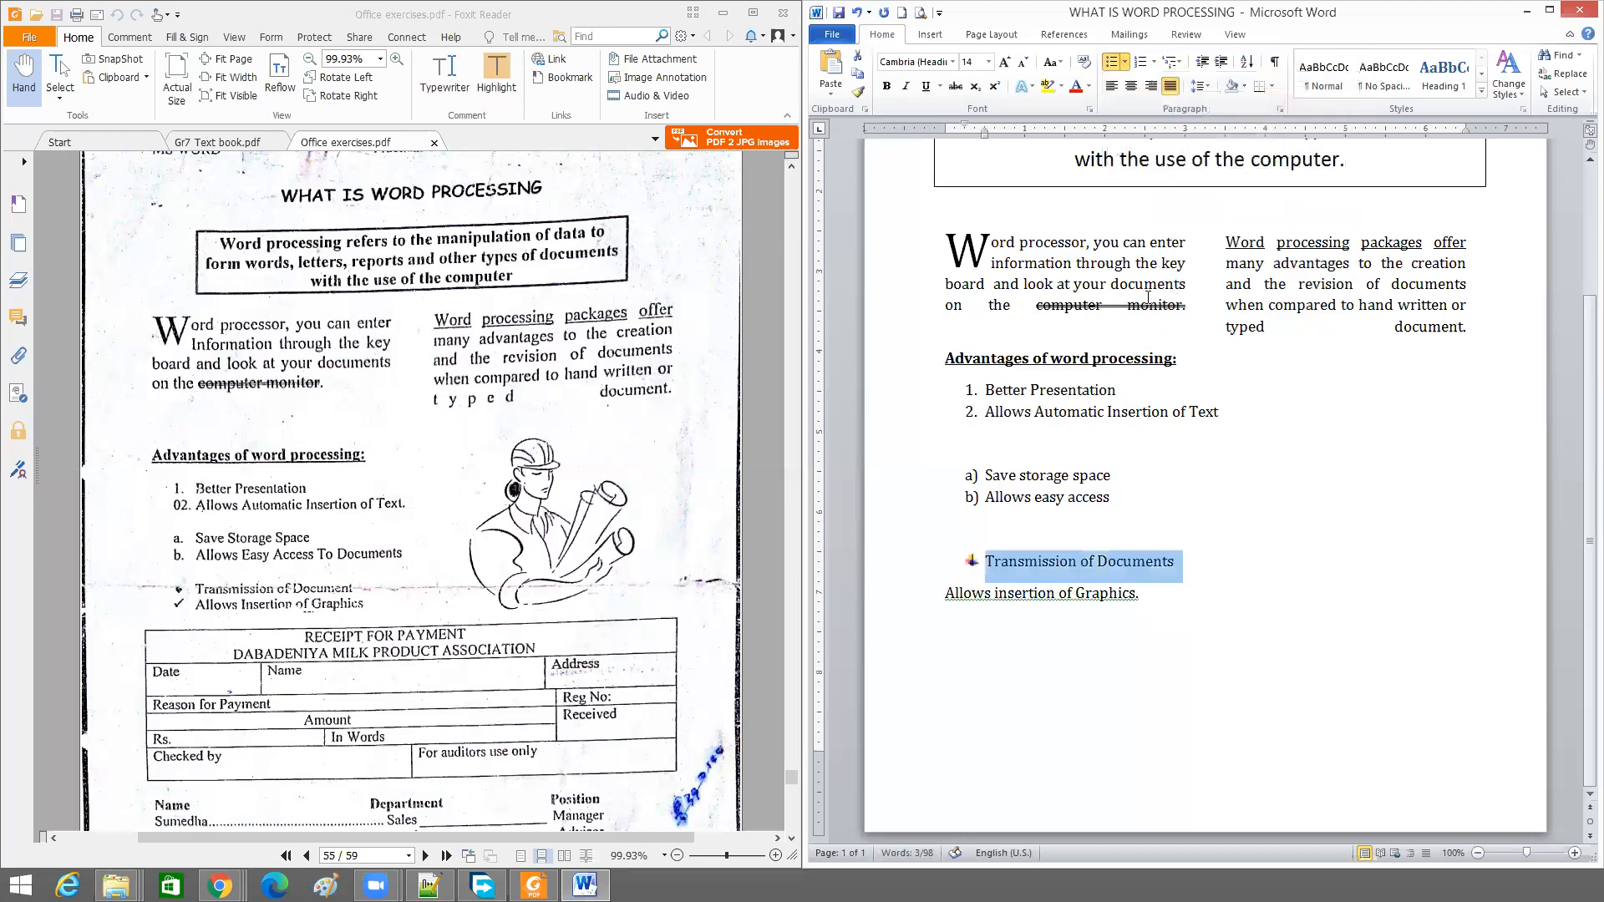
# Apply the check mark bullet to the line "Allows insertion of Graphics."
pyautogui.click(1168, 620)
pyautogui.click(1161, 603)
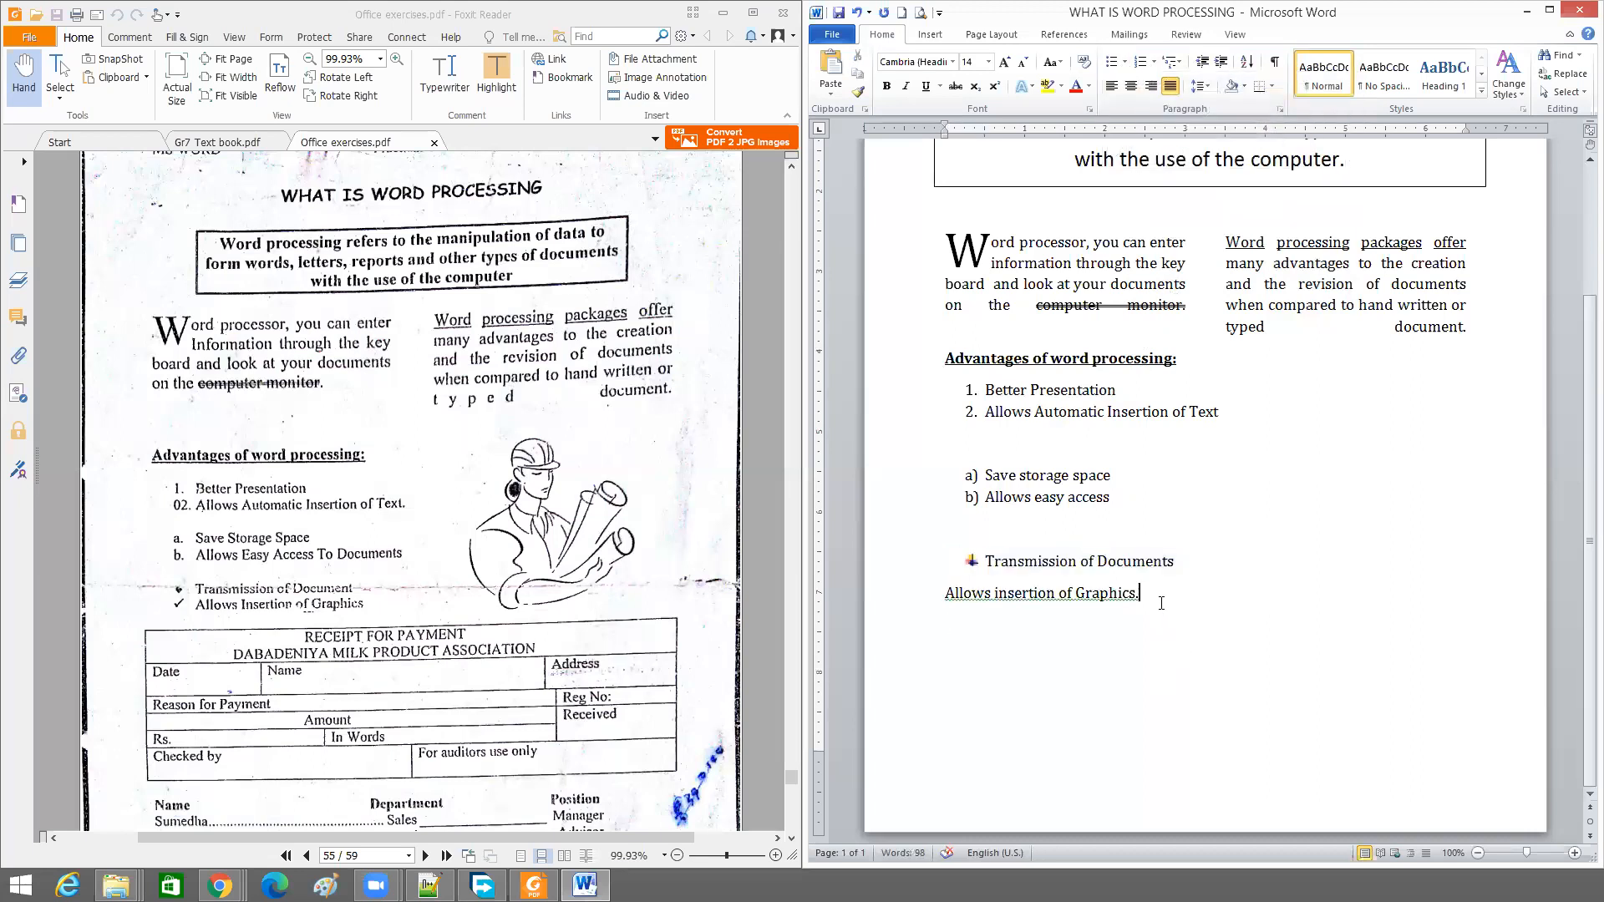
pyautogui.moveTo(1161, 602); pyautogui.dragTo(935, 595)
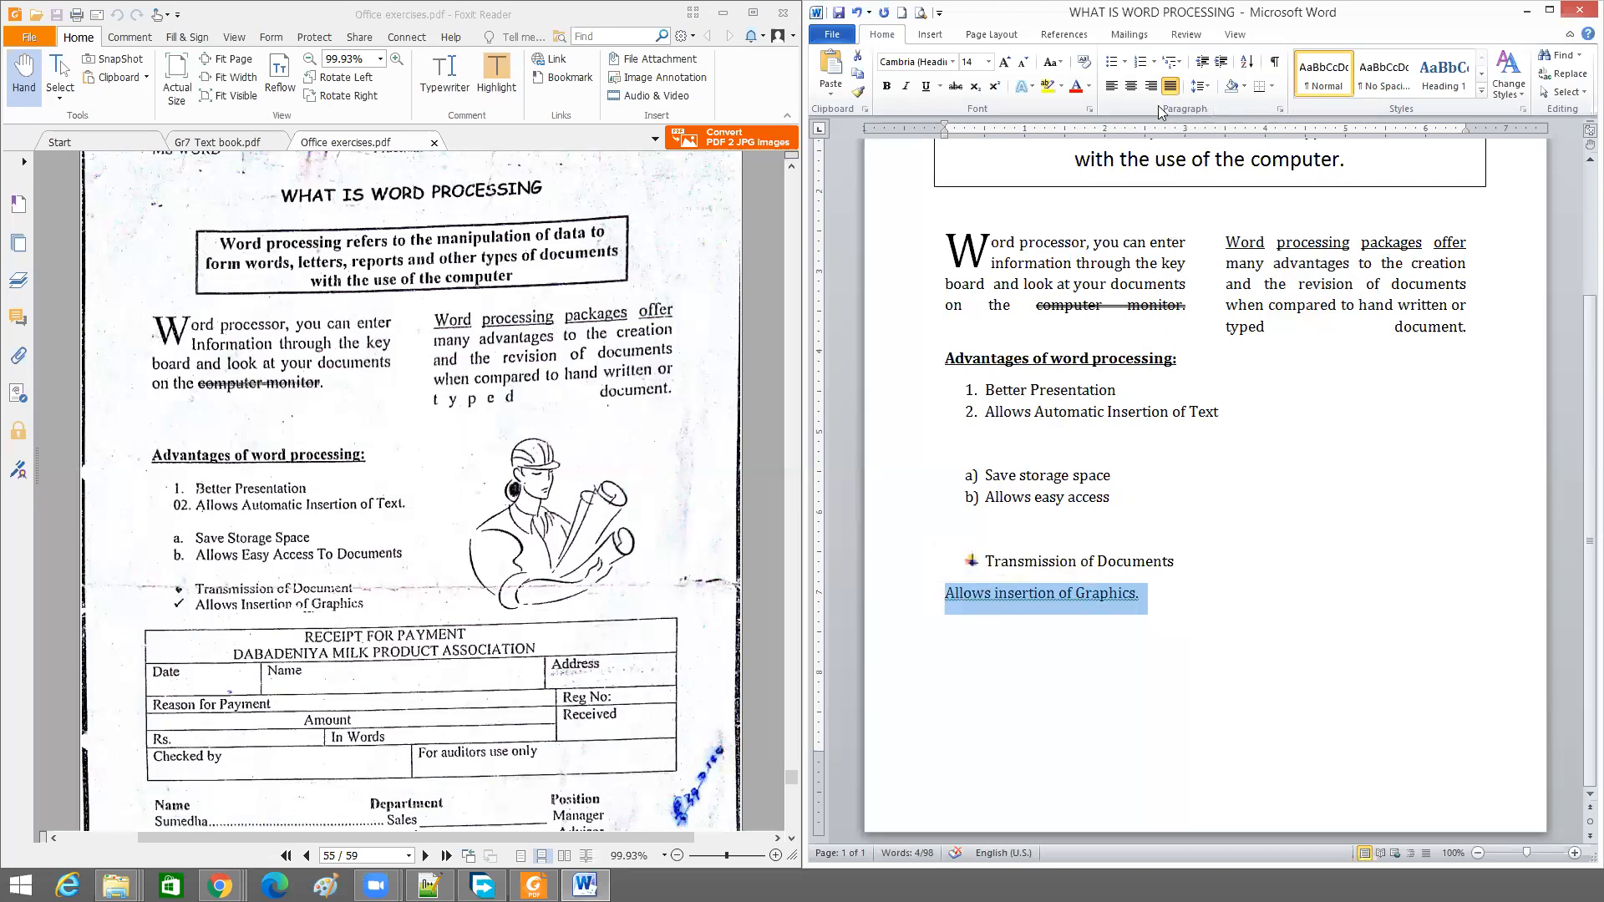
pyautogui.click(1124, 62)
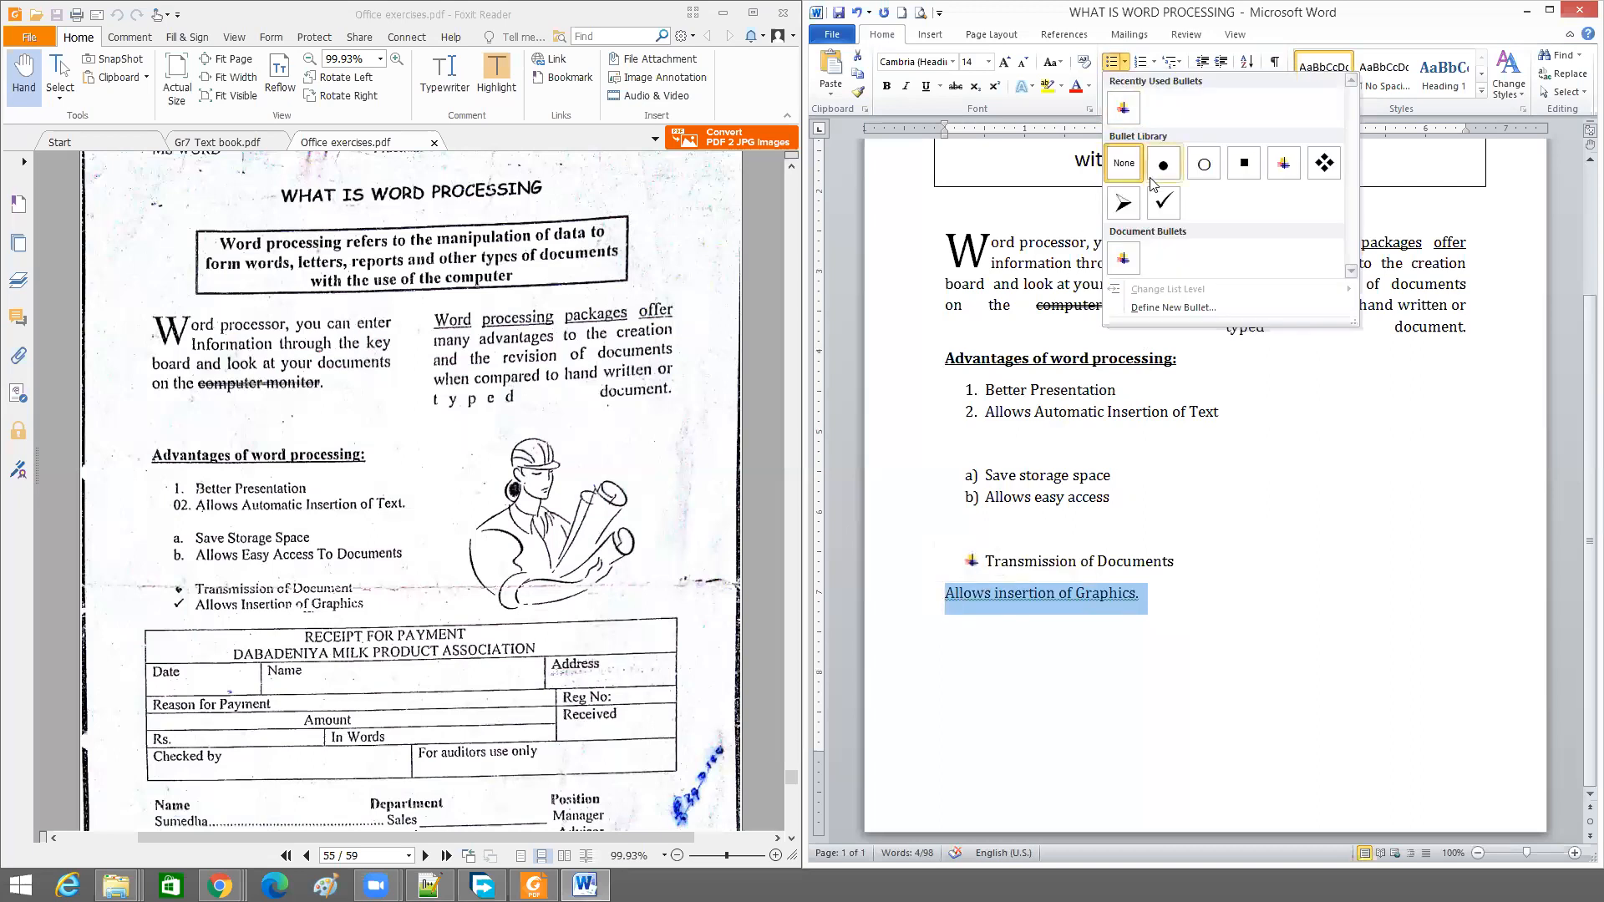
pyautogui.click(1157, 215)
pyautogui.click(1207, 608)
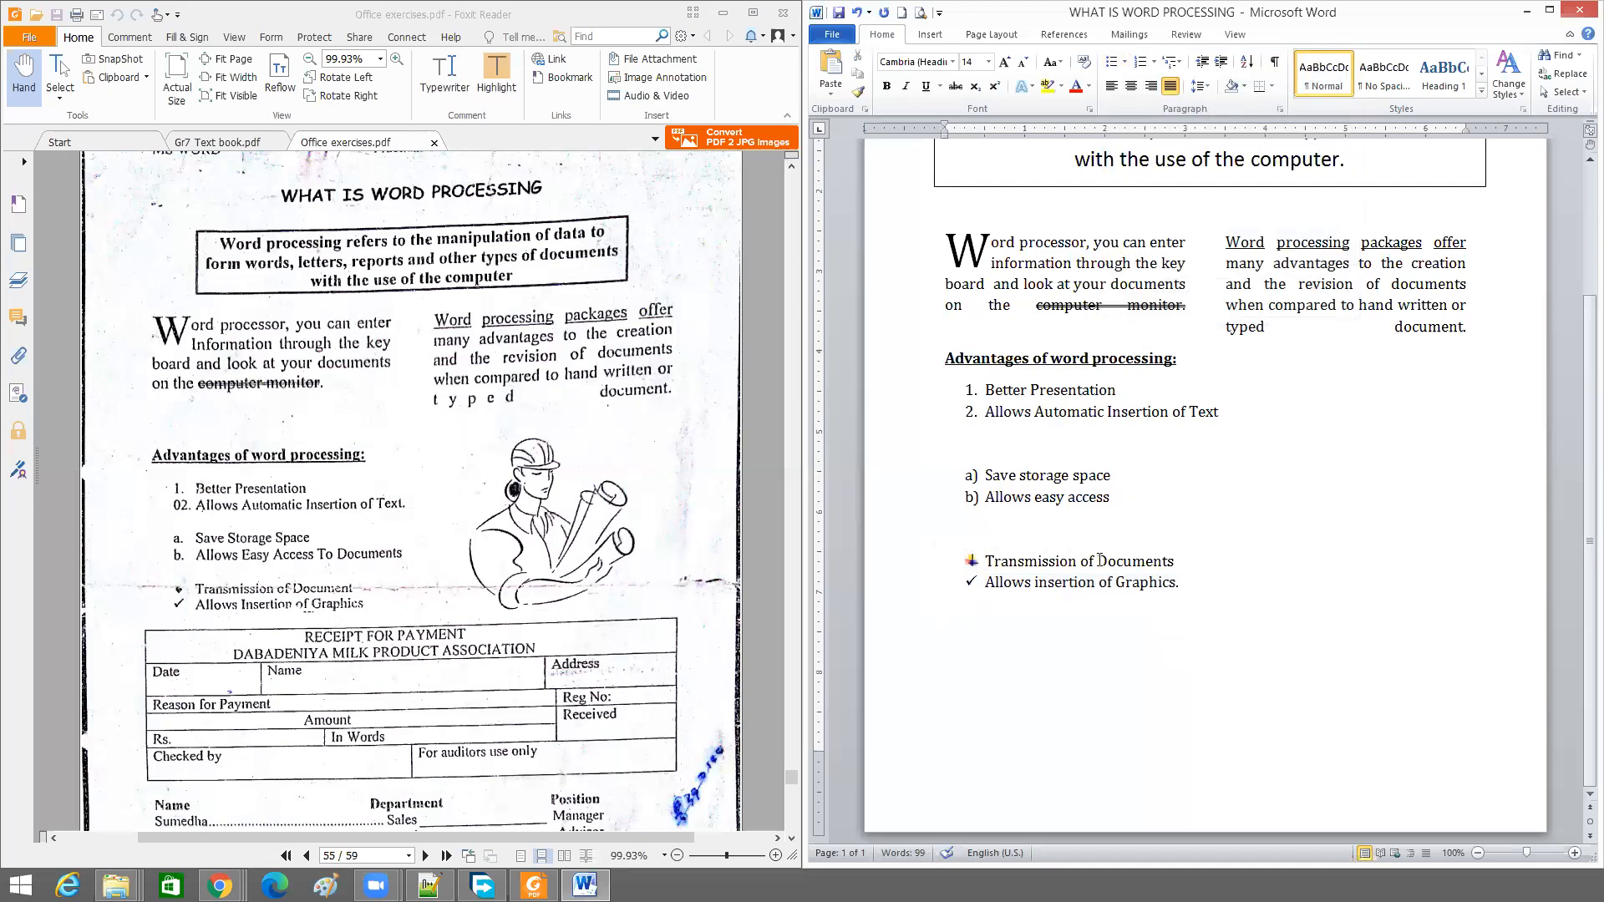
# Delete the blank line between the numbered list and the lettered list
pyautogui.click(945, 450)
pyautogui.press('Delete')
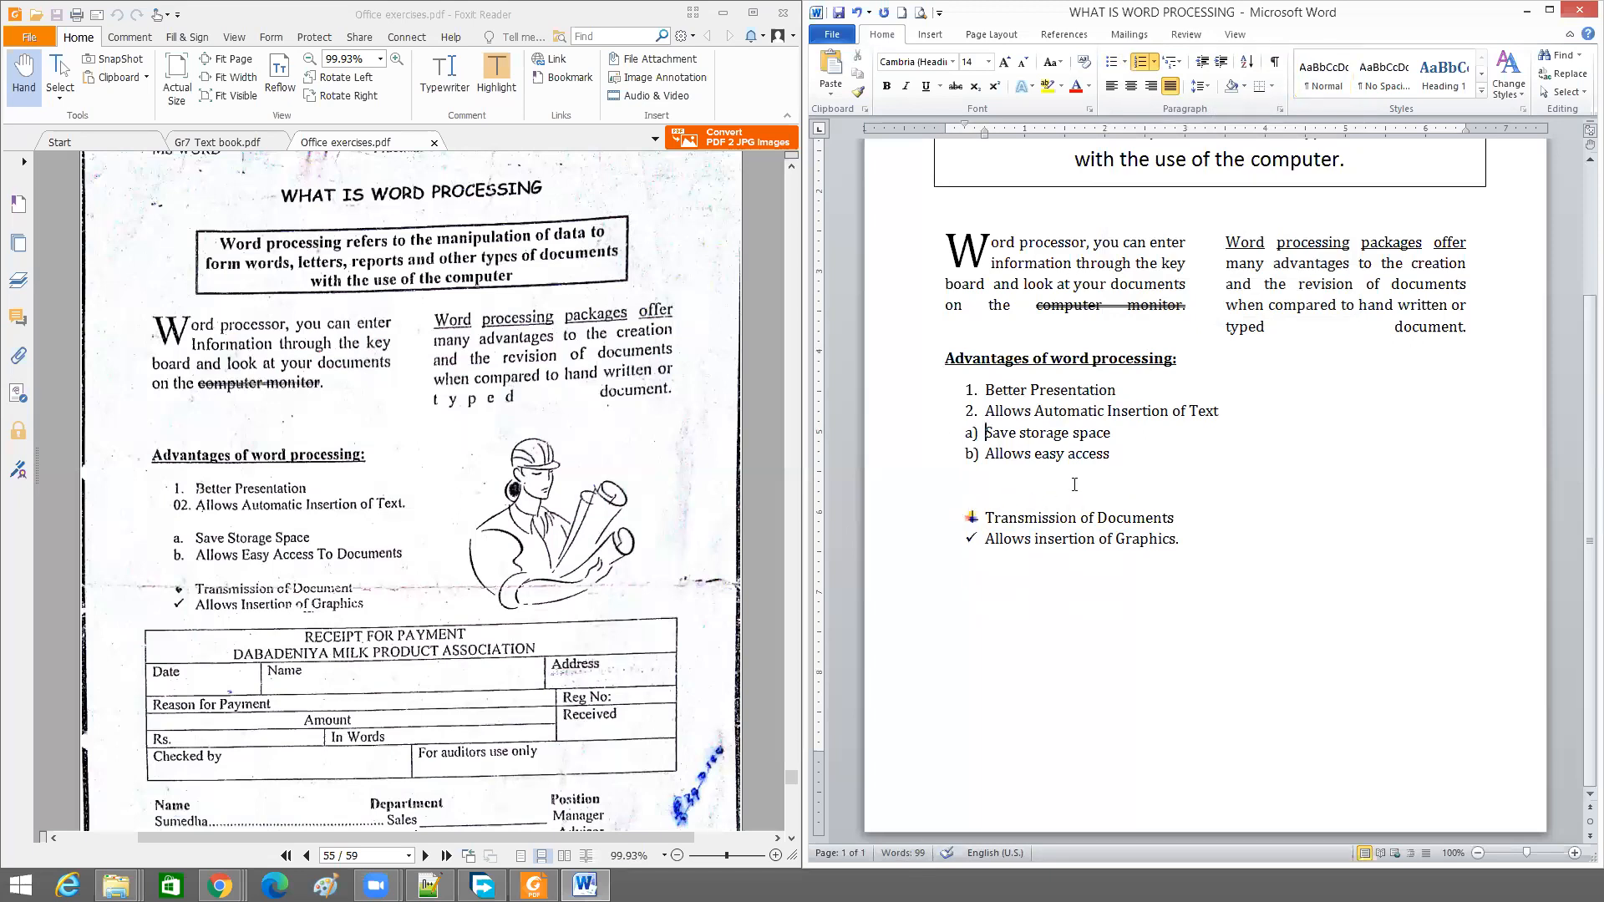
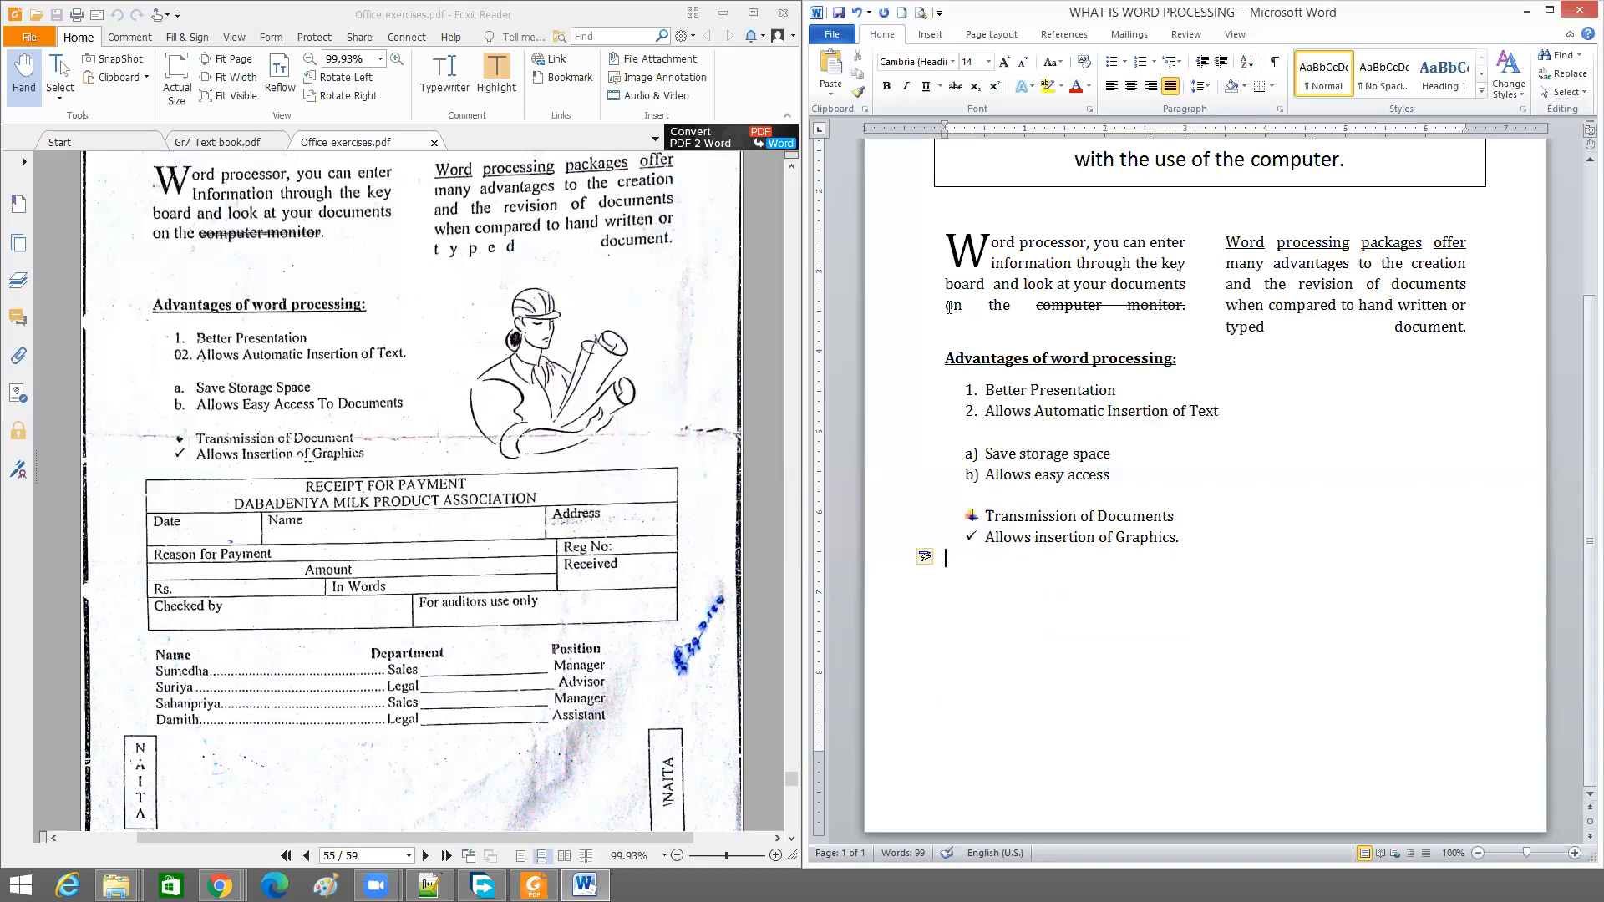
pyautogui.click(1186, 540)
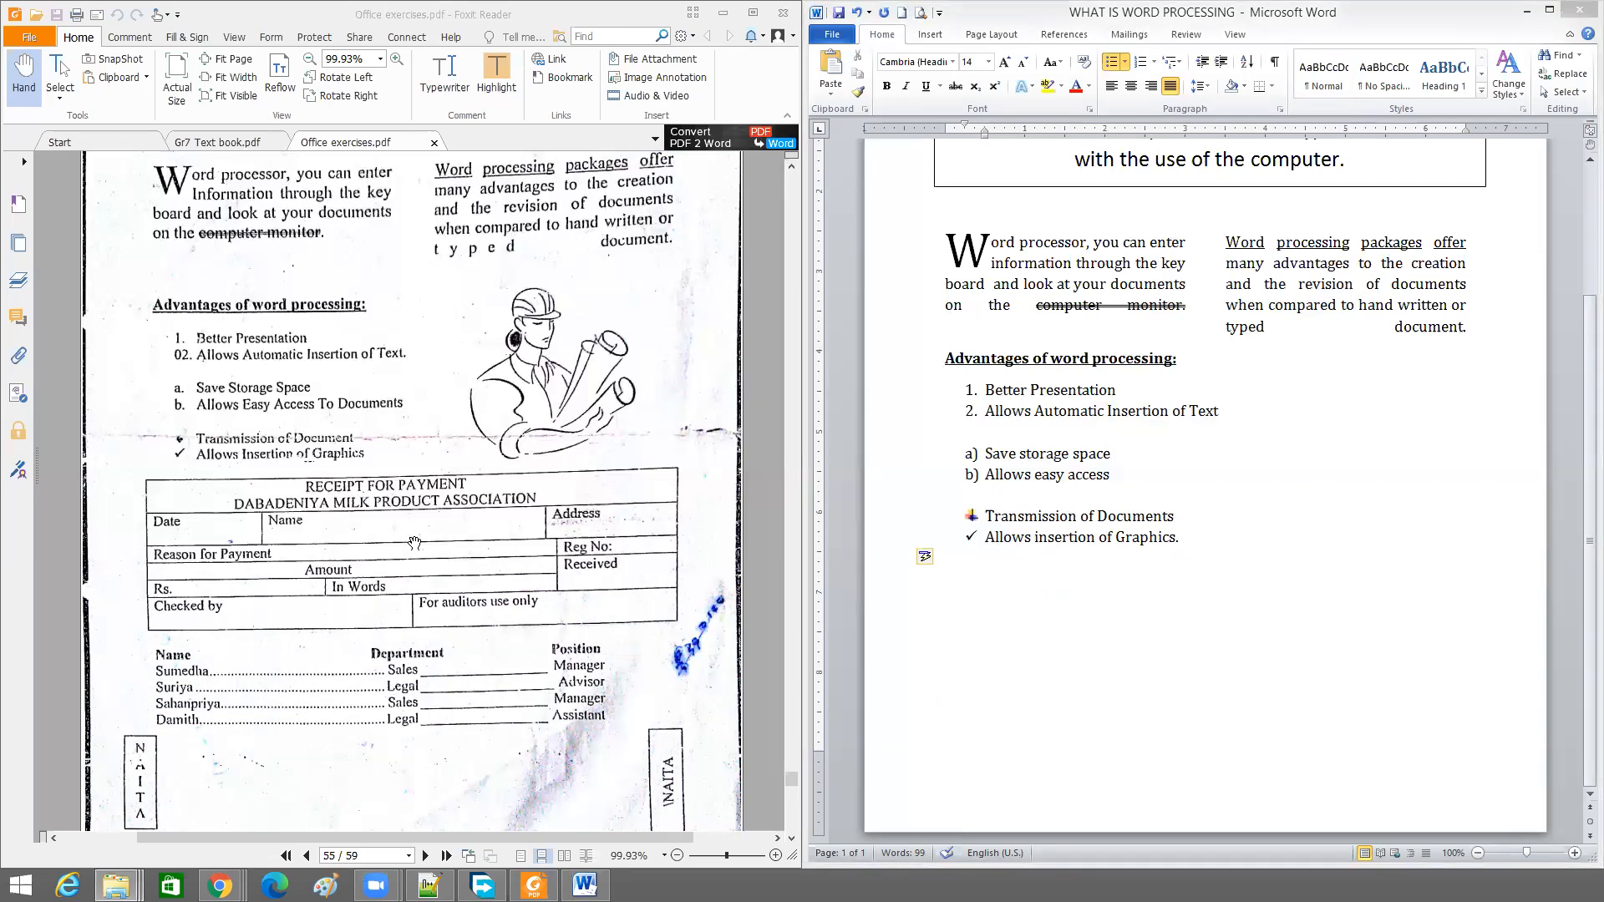
pyautogui.press('ctrl')
pyautogui.press('ctrl')
pyautogui.press('ctrl')
pyautogui.press('ctrl')
pyautogui.press('ctrl')
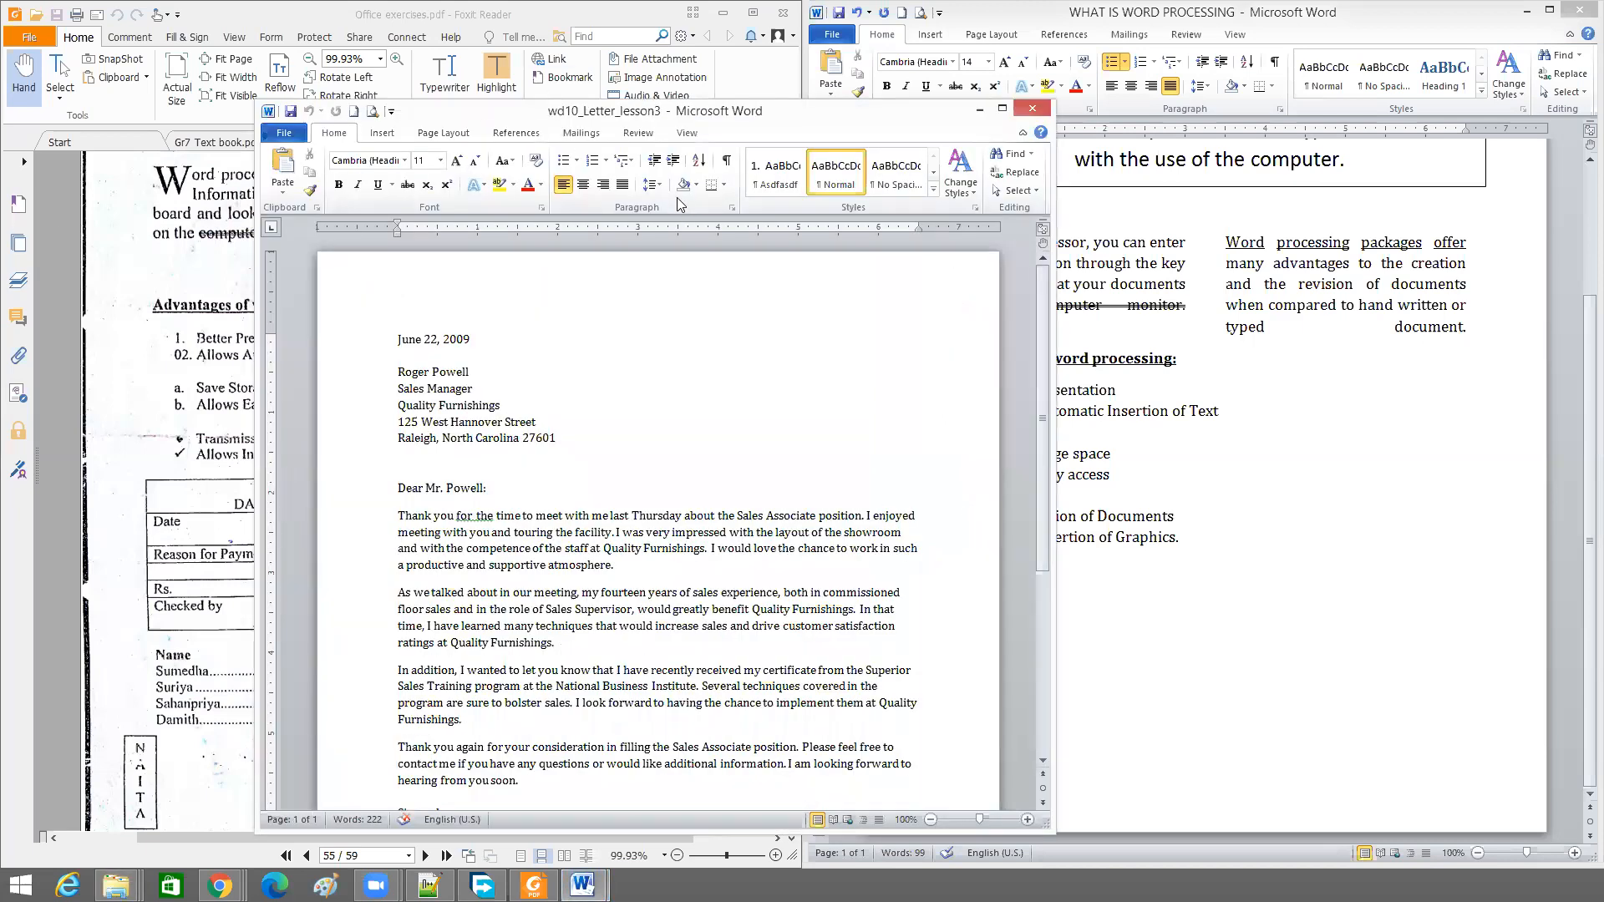
# Maximize the window of the wd10_Letter_lesson3 document
pyautogui.moveTo(623, 117); pyautogui.dragTo(679, 43)
pyautogui.click(1058, 35)
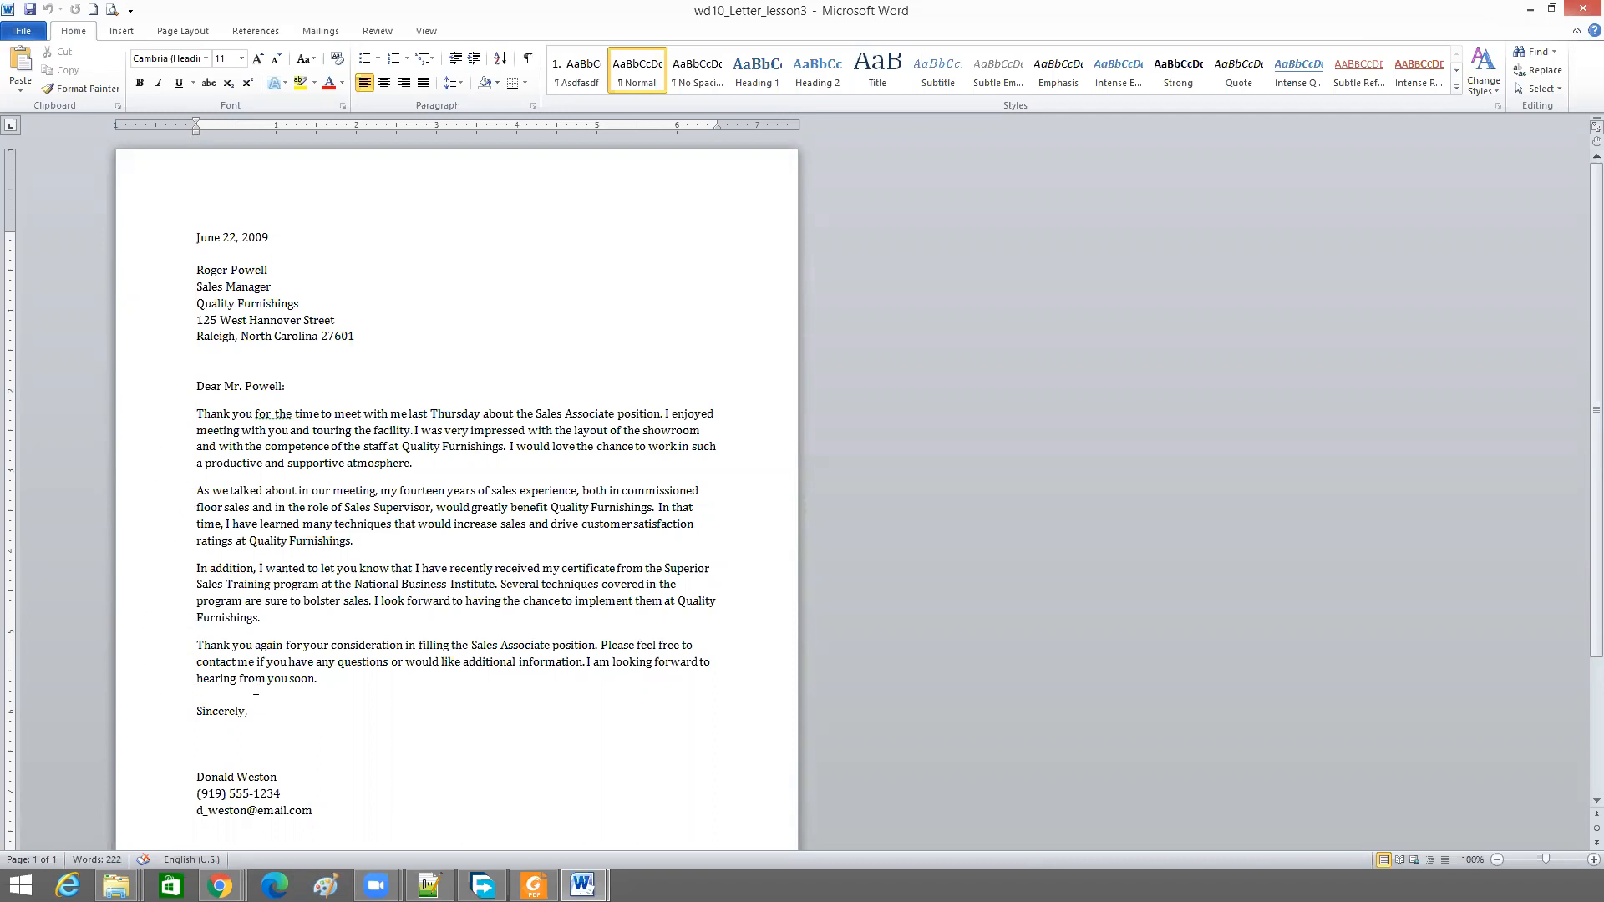
# Select the letter's four body paragraphs and preview the line and paragraph spacing options on them, including Remove Space After Paragraph, without applying any
pyautogui.click(338, 682)
pyautogui.moveTo(324, 679); pyautogui.dragTo(150, 414)
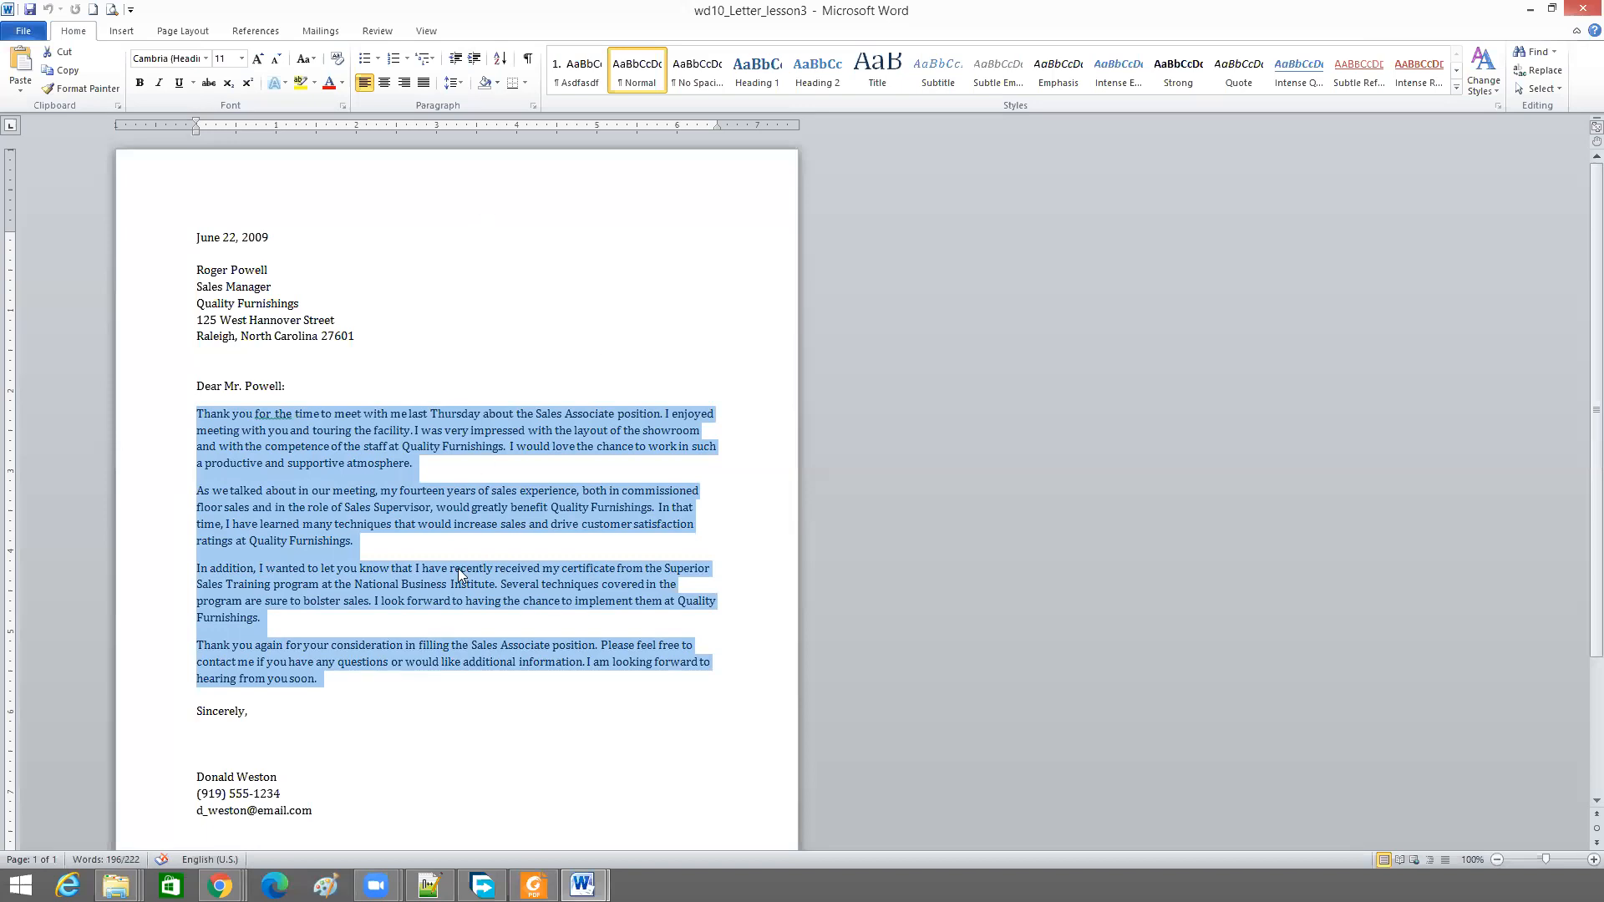
pyautogui.moveTo(450, 677); pyautogui.dragTo(179, 415)
pyautogui.click(464, 85)
pyautogui.click(465, 90)
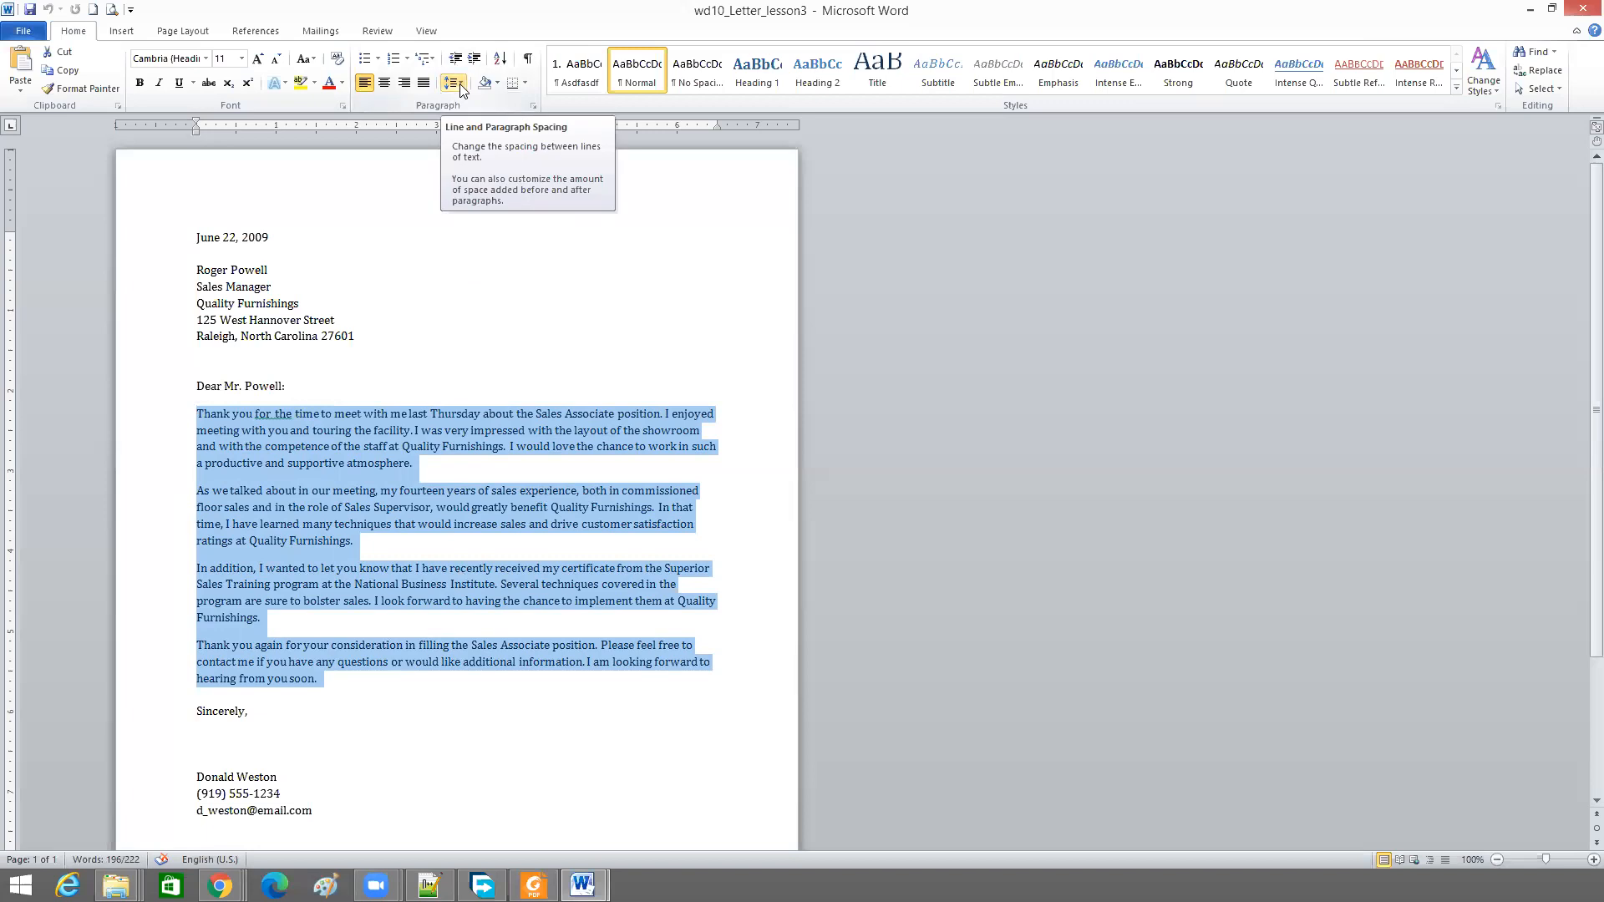
pyautogui.click(461, 87)
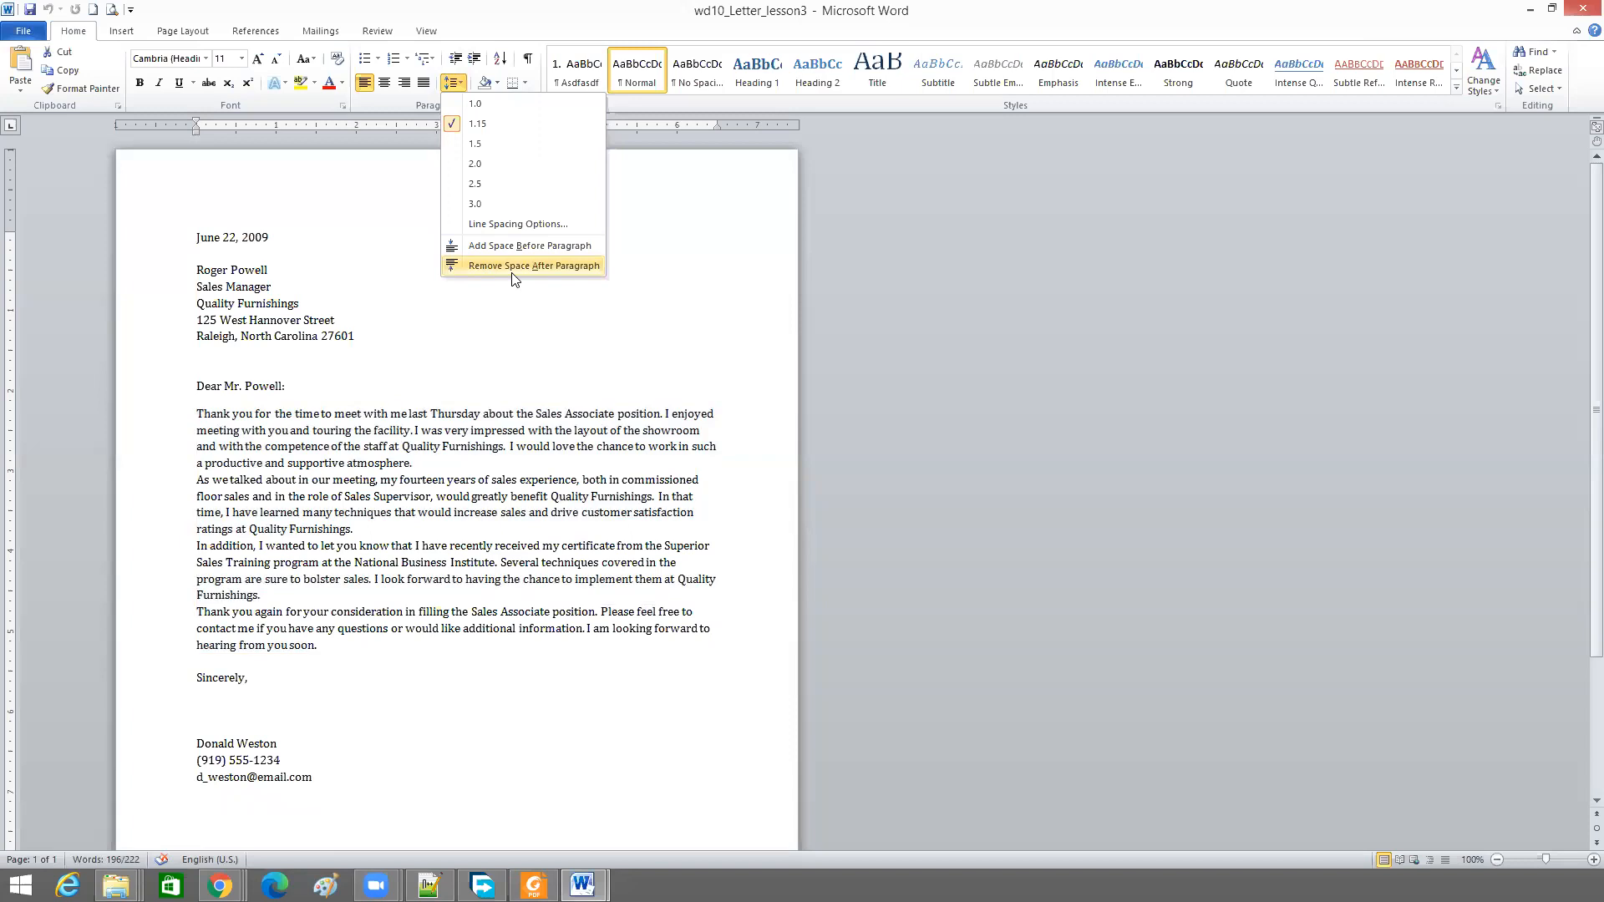
pyautogui.click(966, 339)
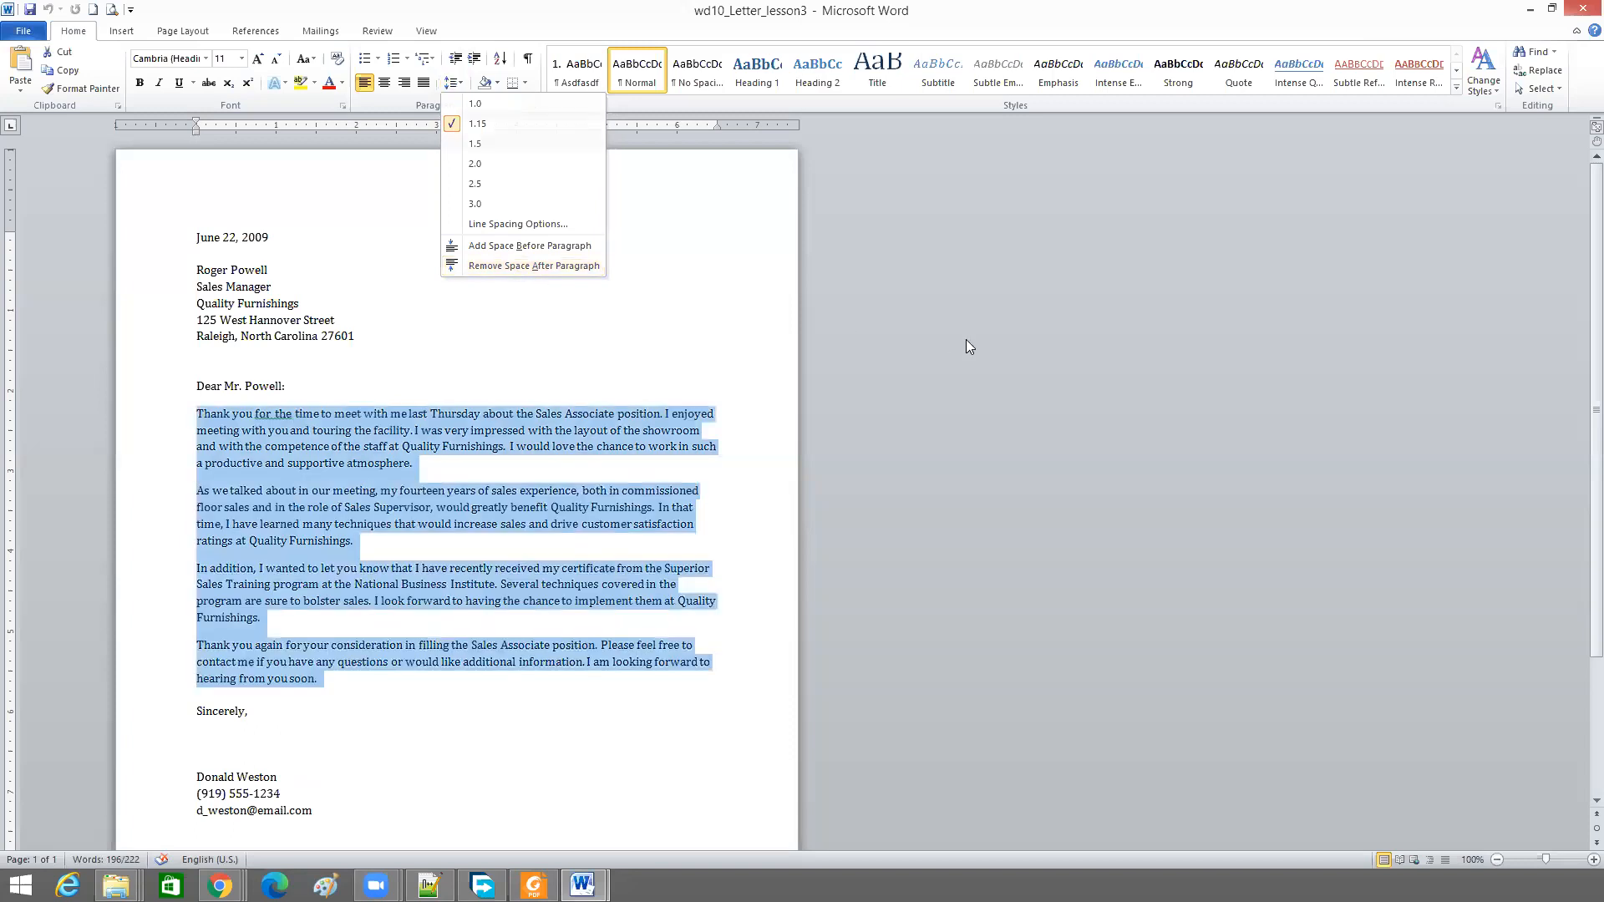
# Restore the wd10_Letter_lesson3 window to a smaller size, place it beside the WHAT IS WORD PROCESSING document, and return to that document
pyautogui.click(766, 305)
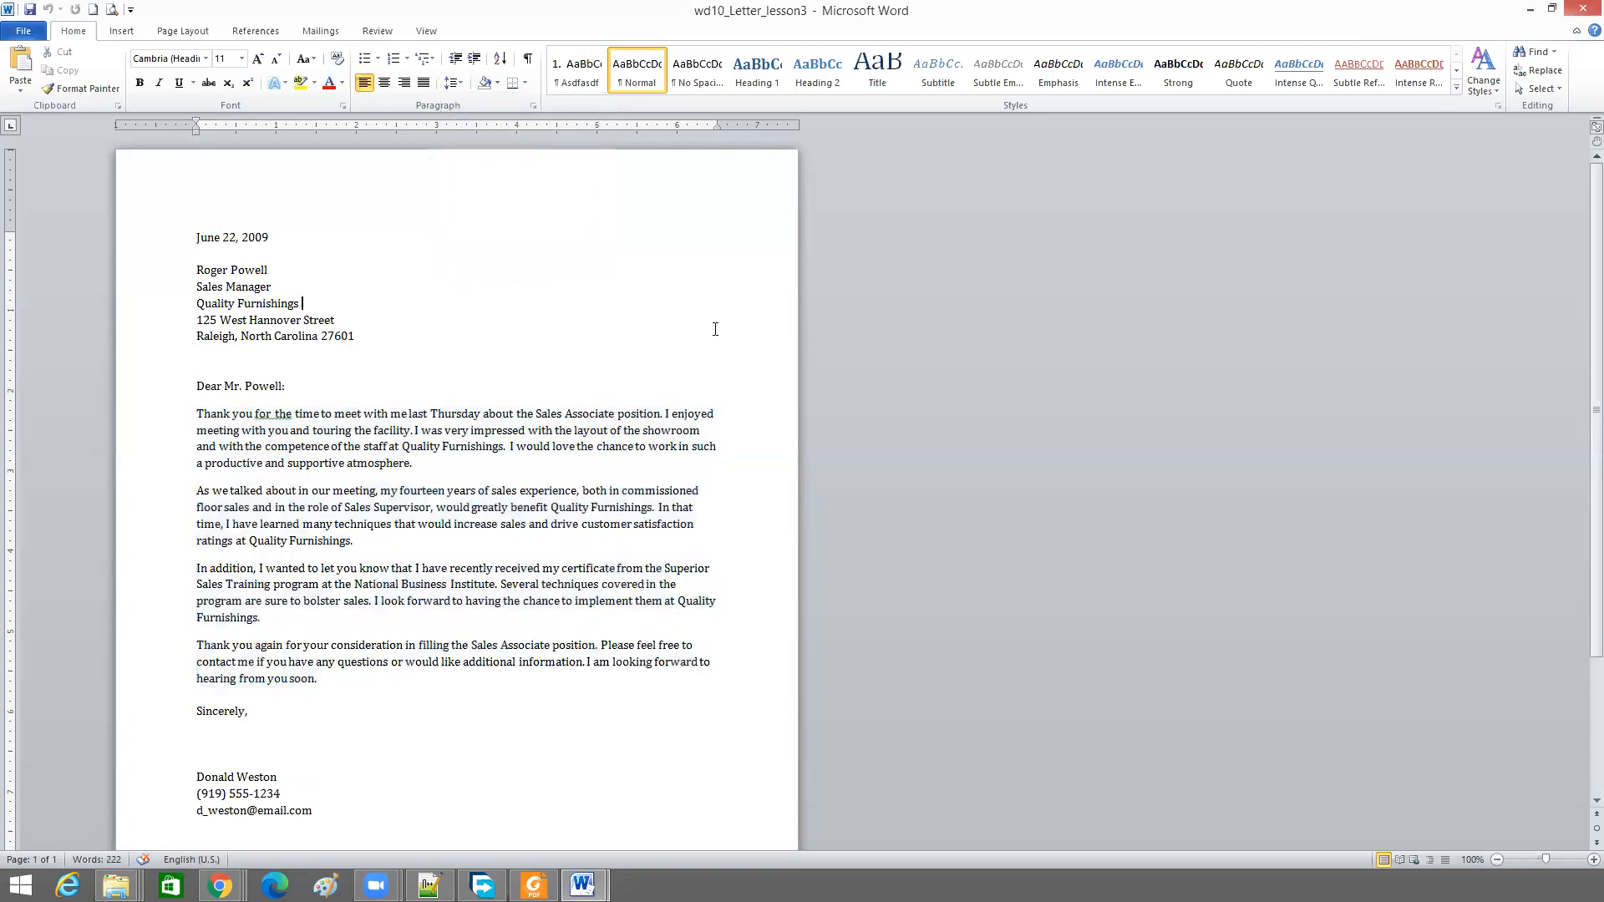
pyautogui.click(1552, 10)
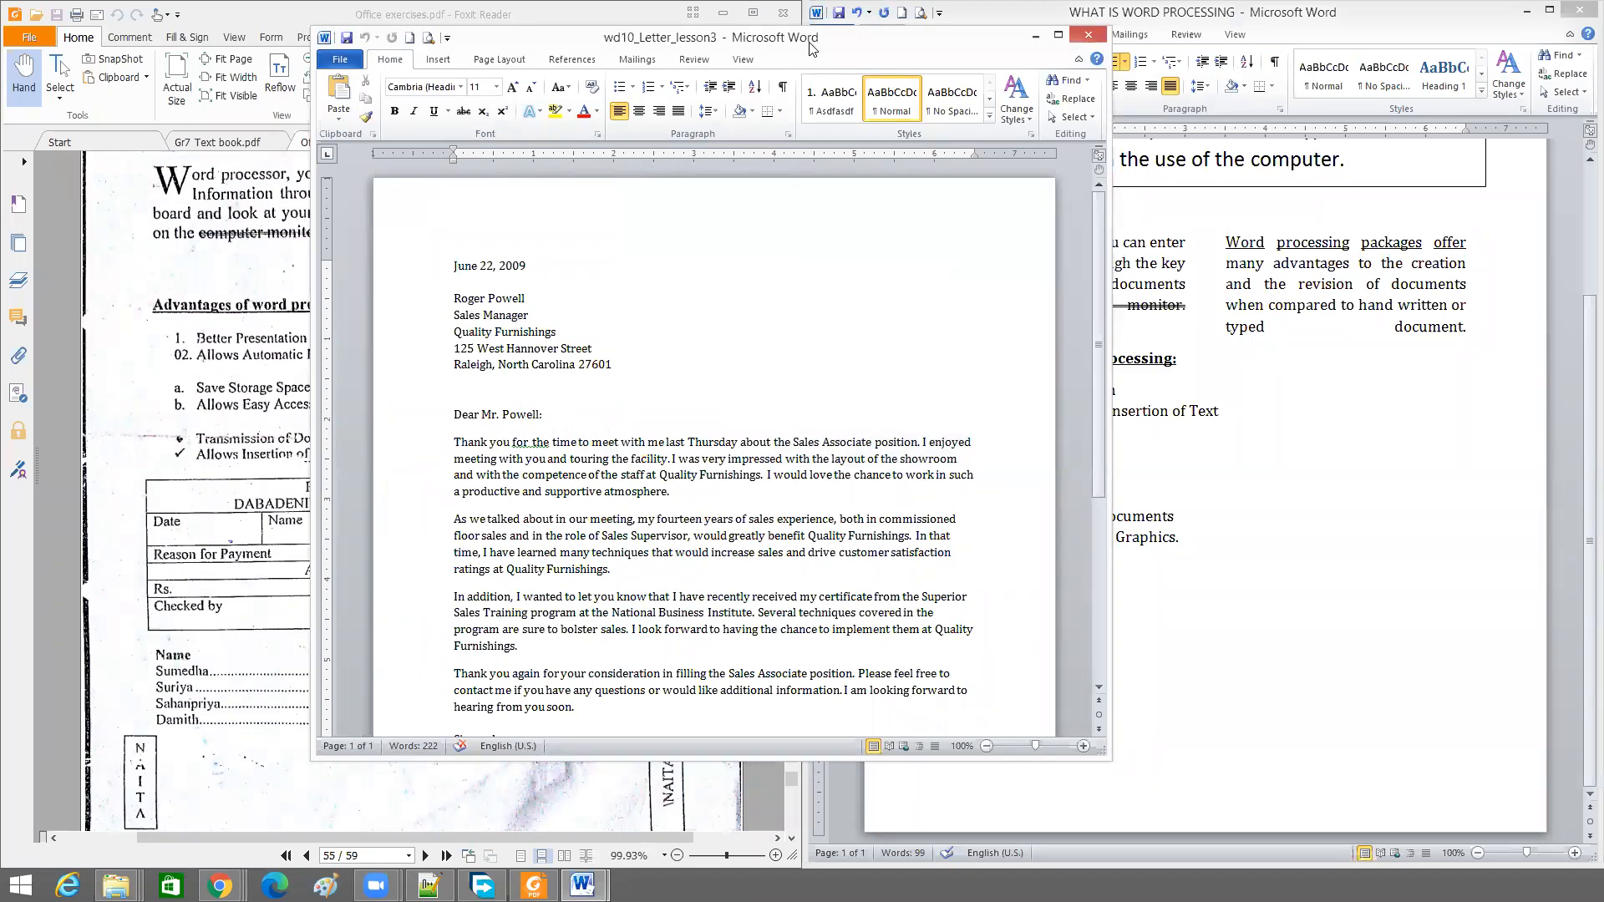
pyautogui.moveTo(809, 47); pyautogui.dragTo(549, 66)
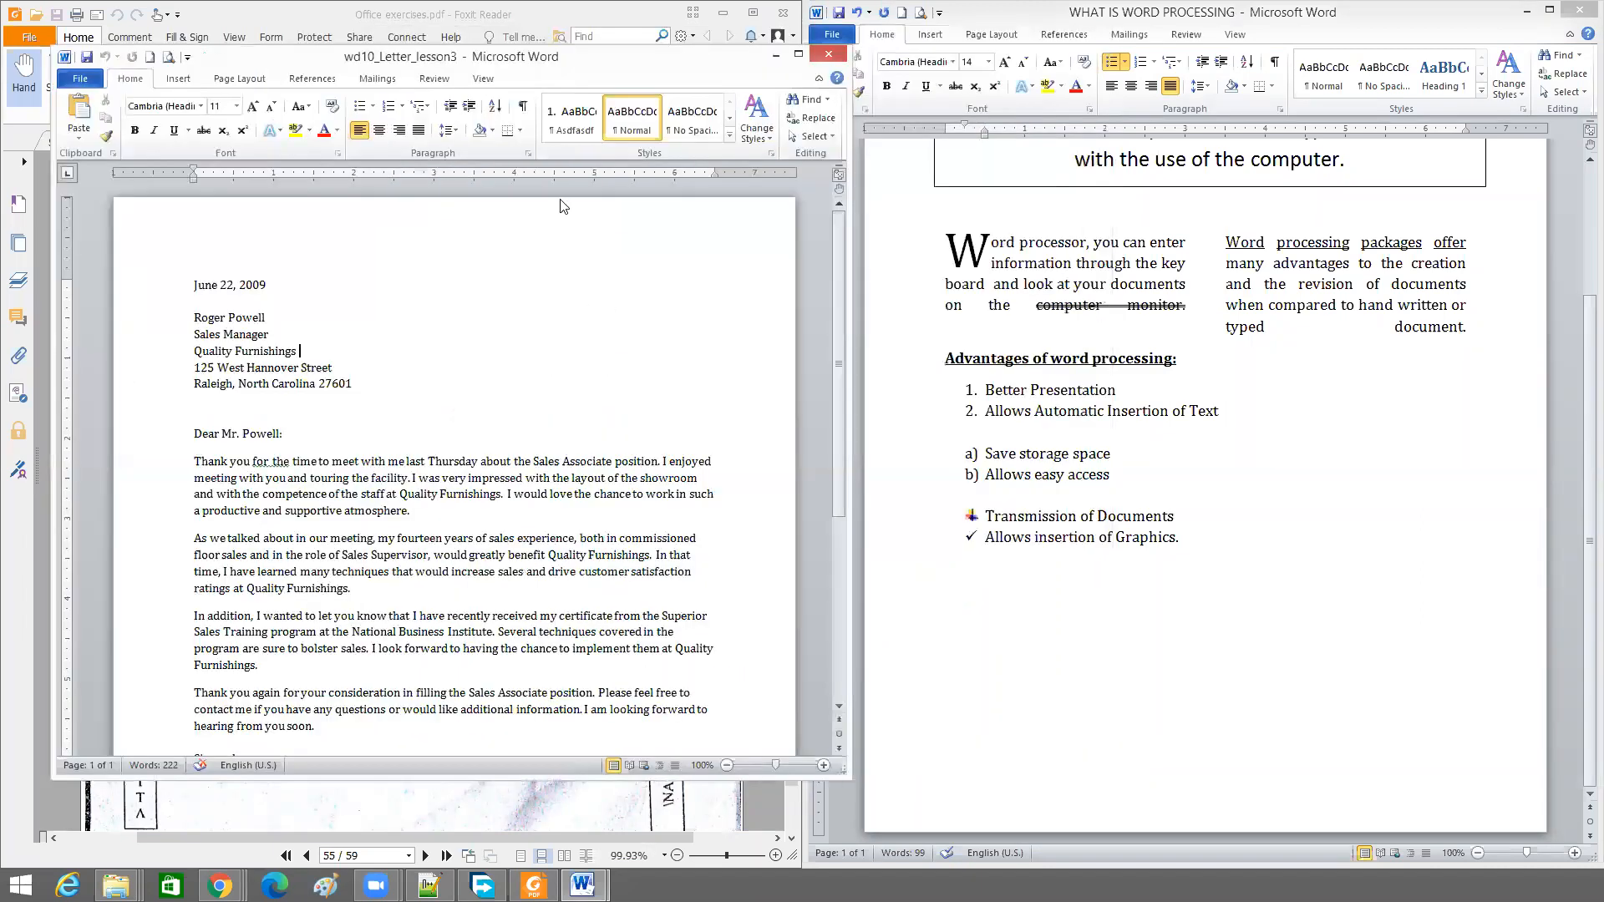
pyautogui.click(1090, 12)
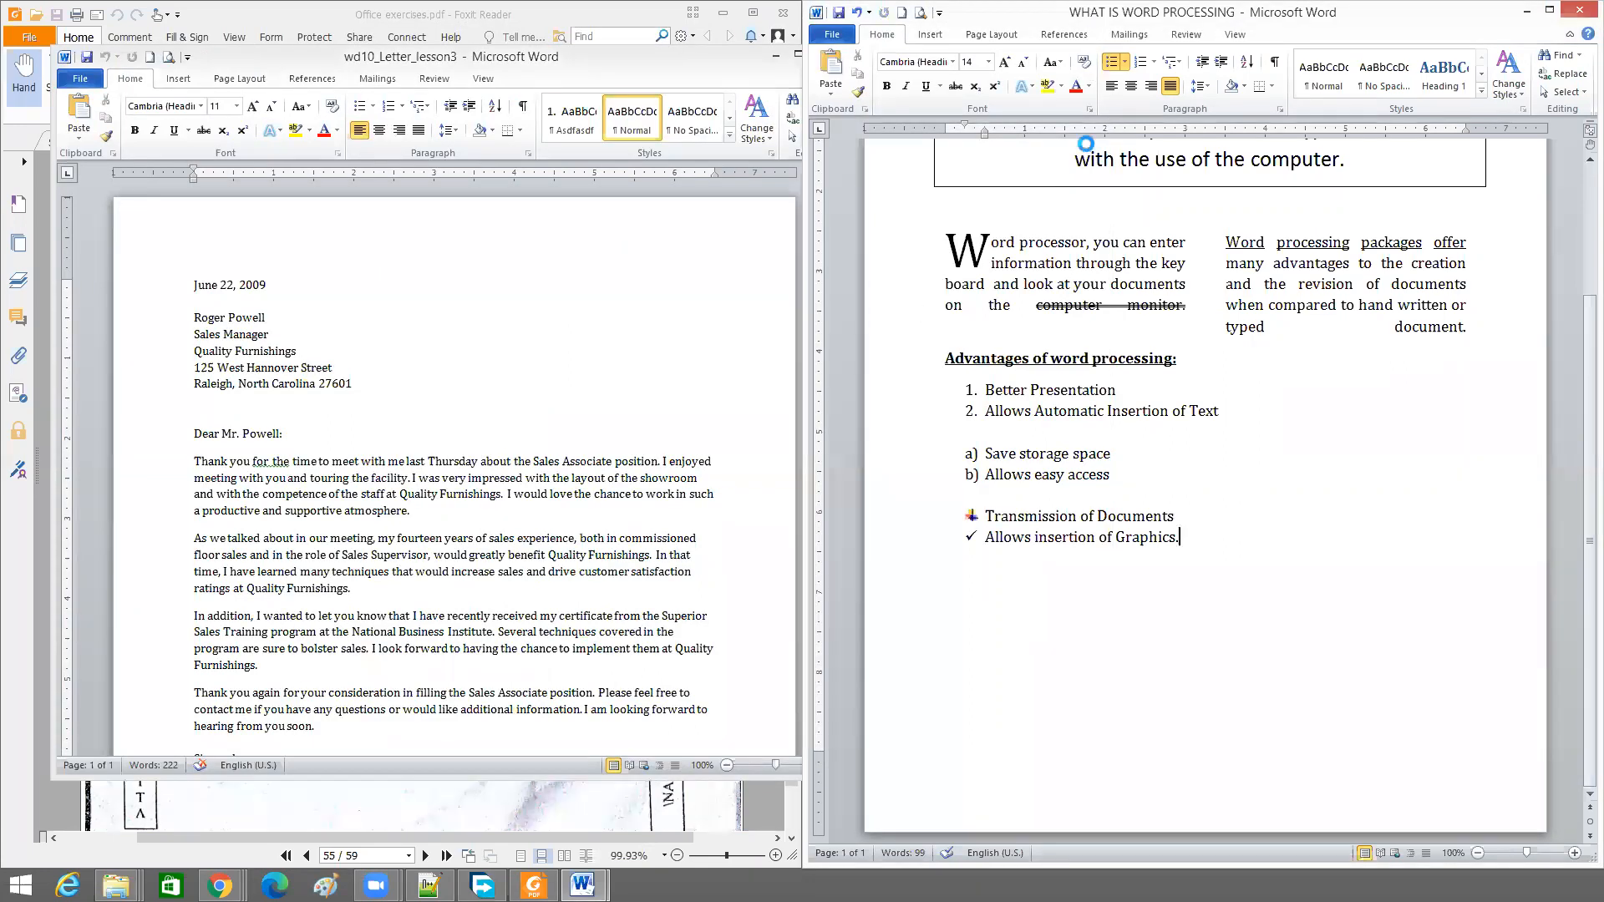
# Create a new blank document, place its window beside the letter, and set its zoom to 110%
pyautogui.hotkey('ctrl', 'n')
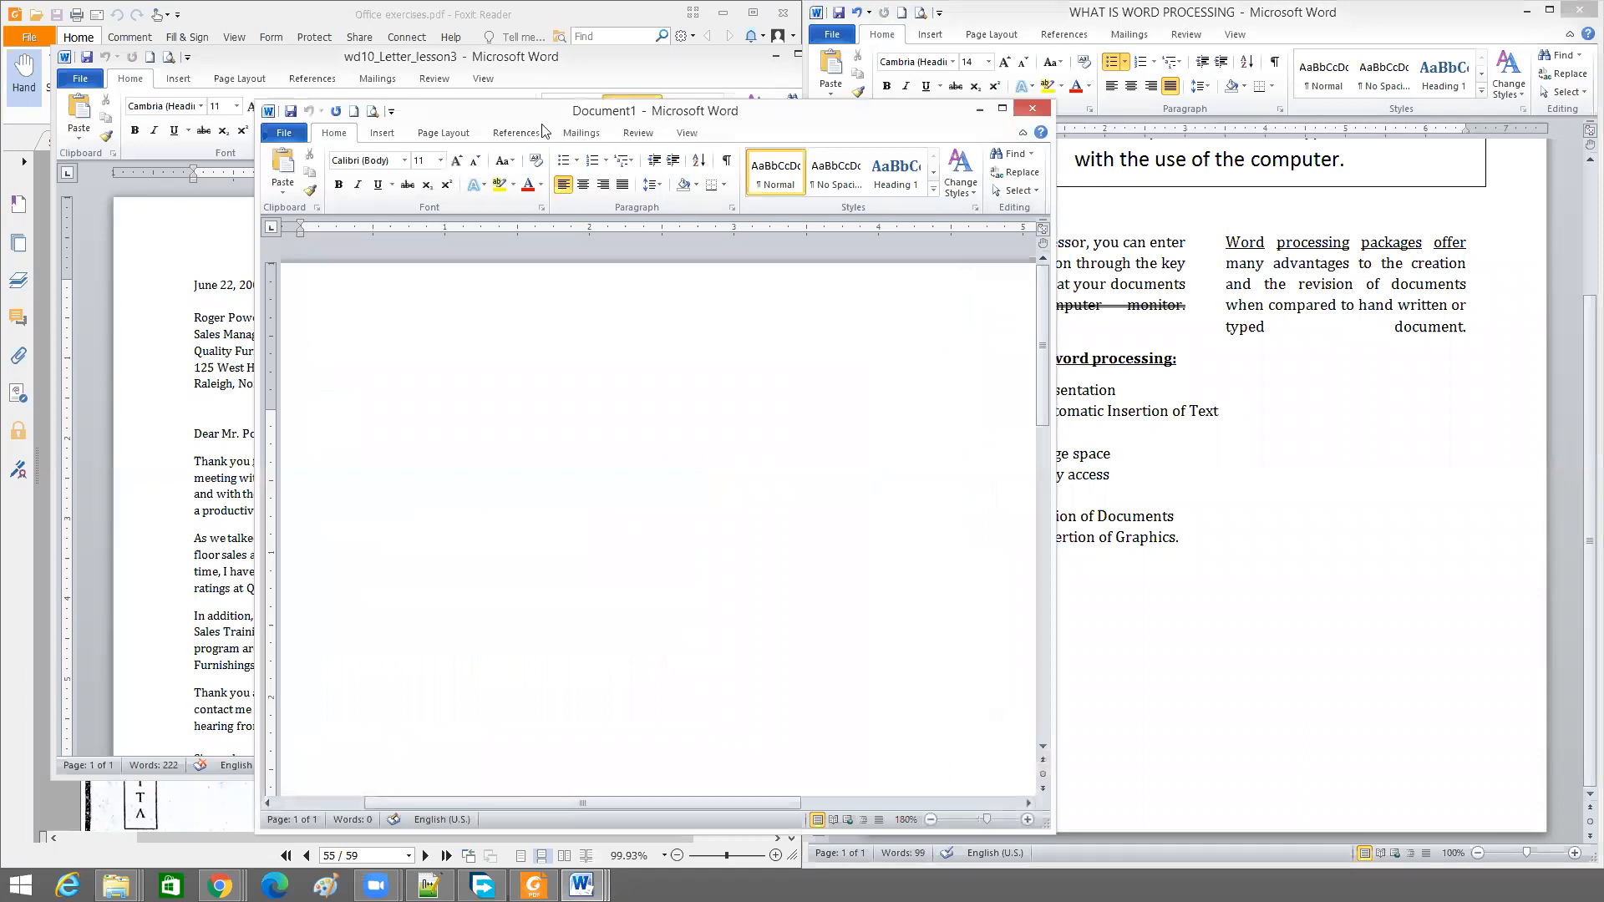
pyautogui.moveTo(504, 123); pyautogui.dragTo(1080, 81)
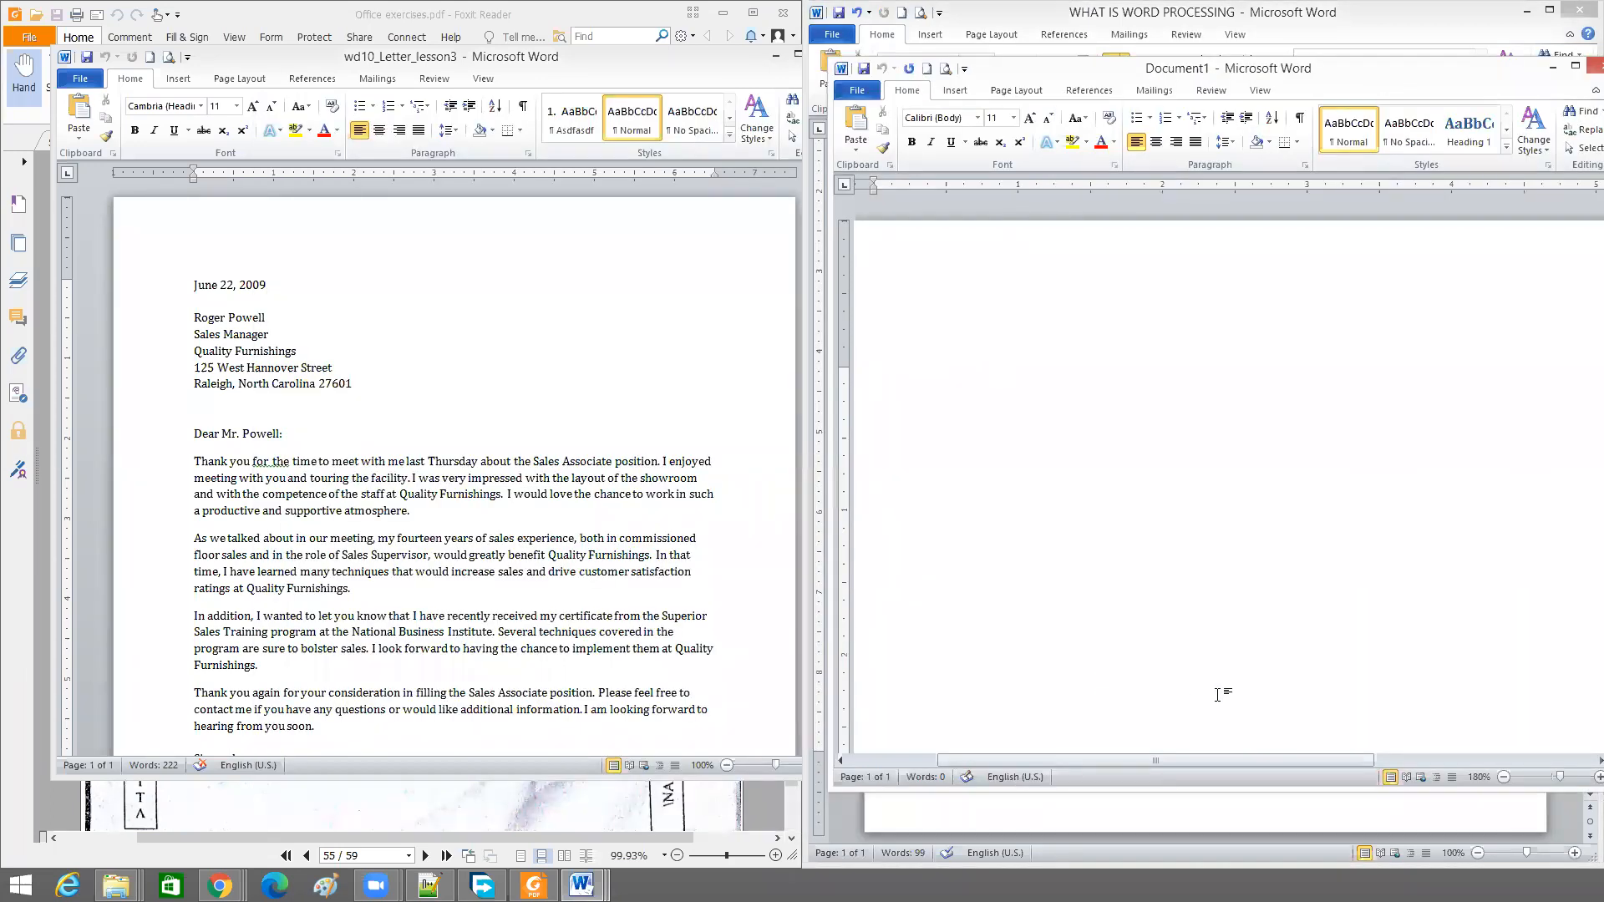
pyautogui.click(1504, 777)
pyautogui.click(1504, 777)
pyautogui.click(1504, 777)
pyautogui.click(1504, 777)
pyautogui.click(1504, 777)
pyautogui.click(1504, 778)
pyautogui.click(1504, 778)
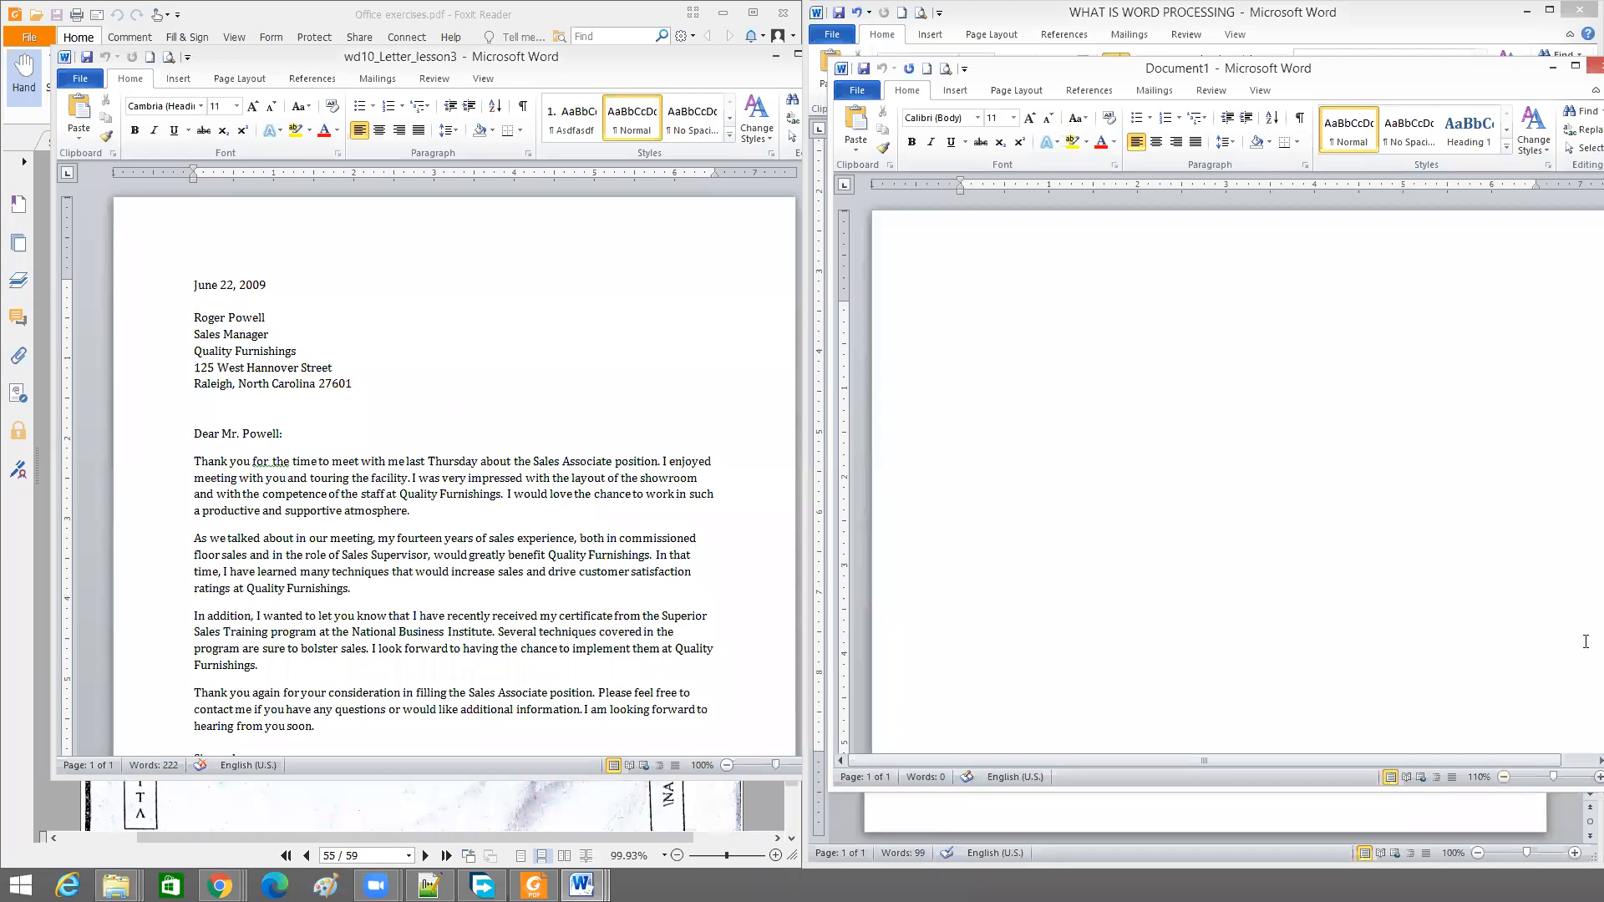
# Enter the recipient's name, "Sales Manager", "Quality Furnishings", and the recipient's street and city address on separate lines
pyautogui.write('Rodger Powell')
pyautogui.press('Return')
pyautogui.write('Sales Manager')
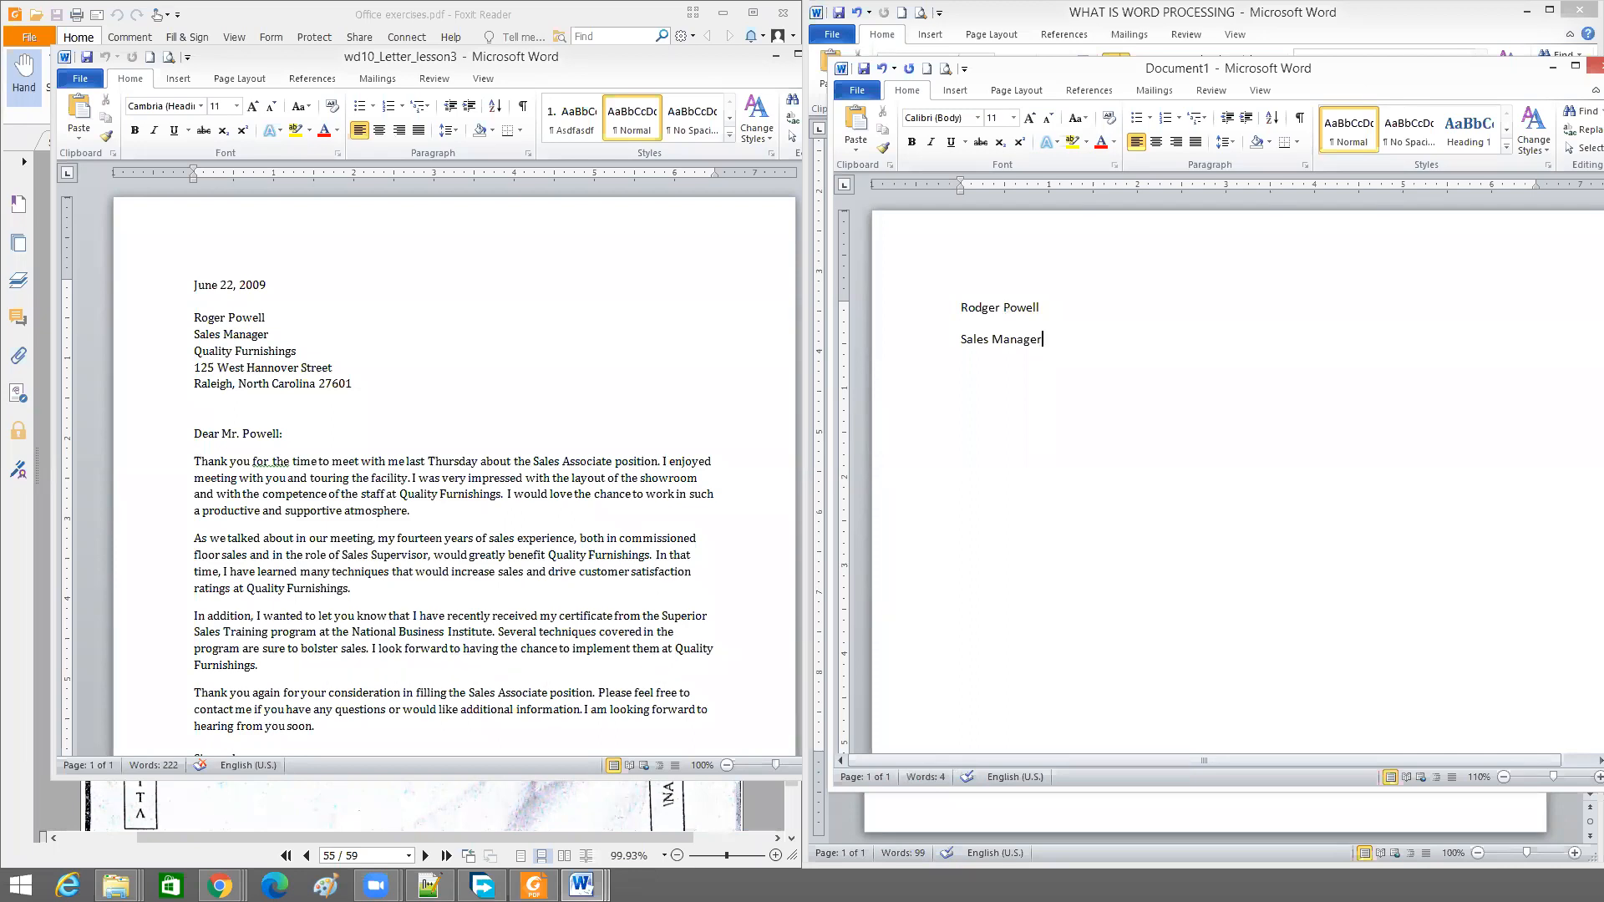
pyautogui.press('Return')
pyautogui.write('Quality Furnishings')
pyautogui.press('Return')
pyautogui.write('125, West Hannover Street ')
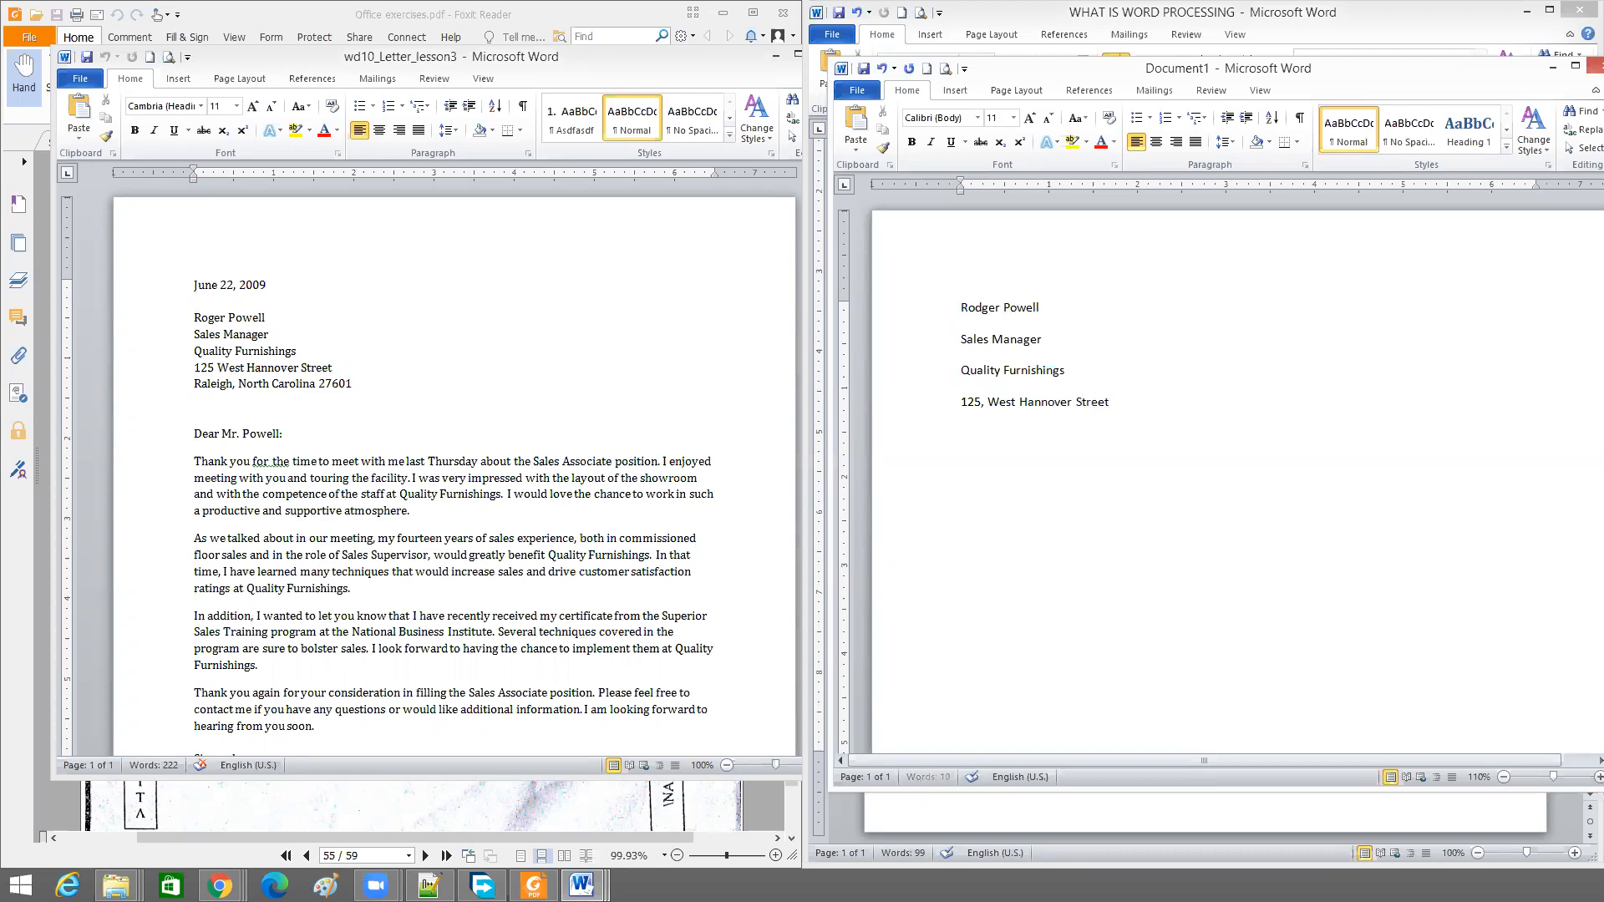
pyautogui.write('Raleigh, North Carolina')
# Remove the space after paragraph from all five address block lines in the new document
pyautogui.moveTo(1074, 435); pyautogui.dragTo(921, 294)
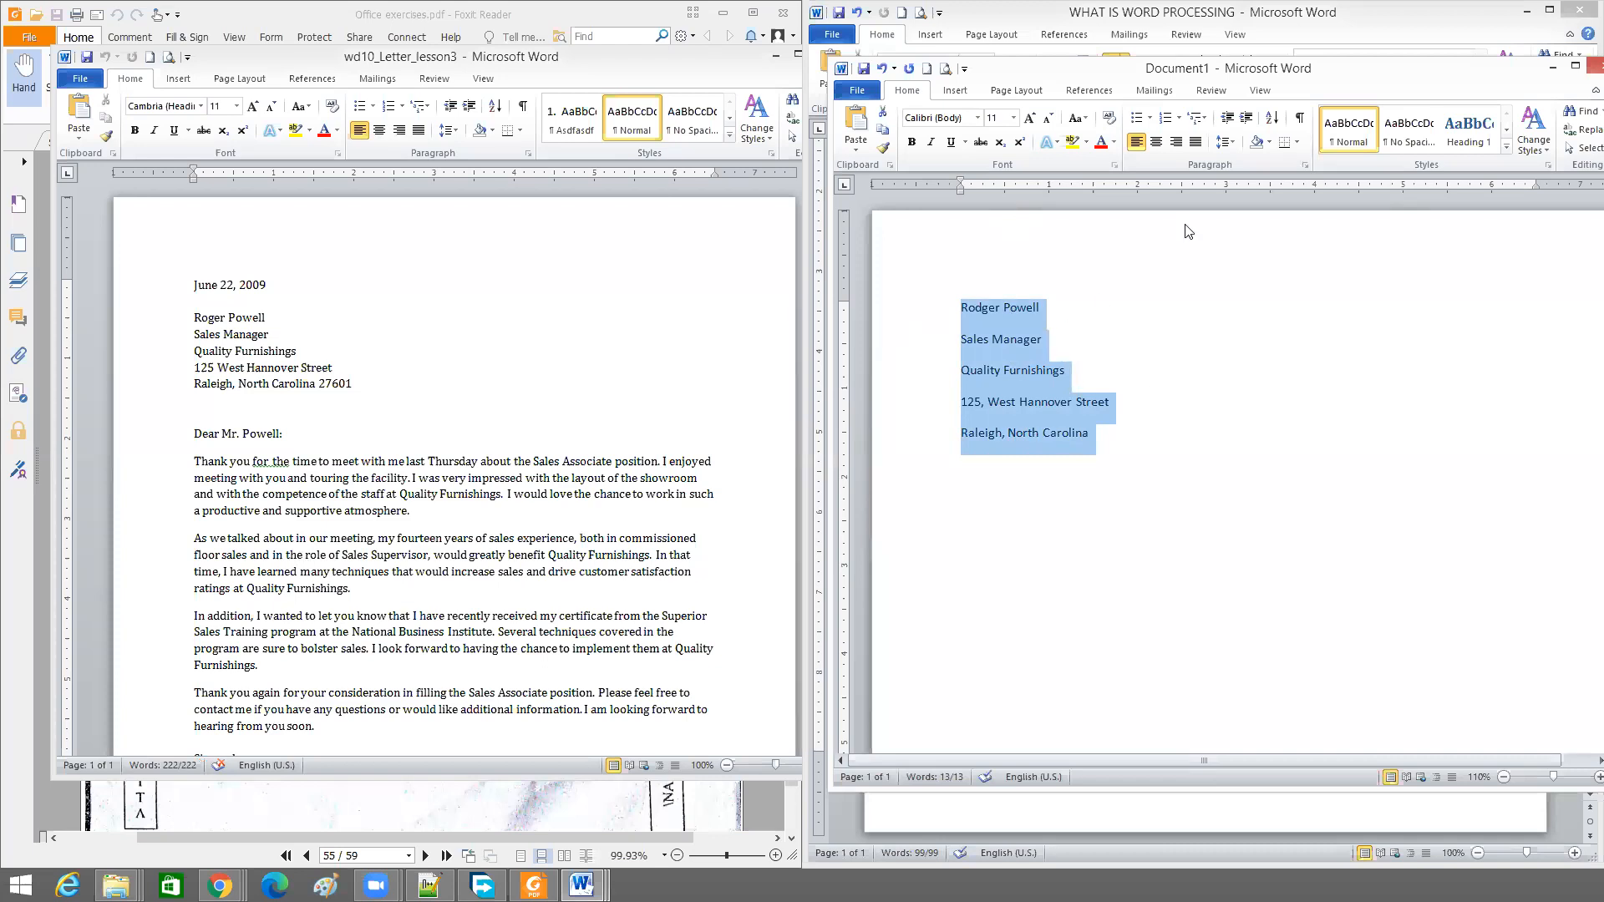
pyautogui.click(1235, 142)
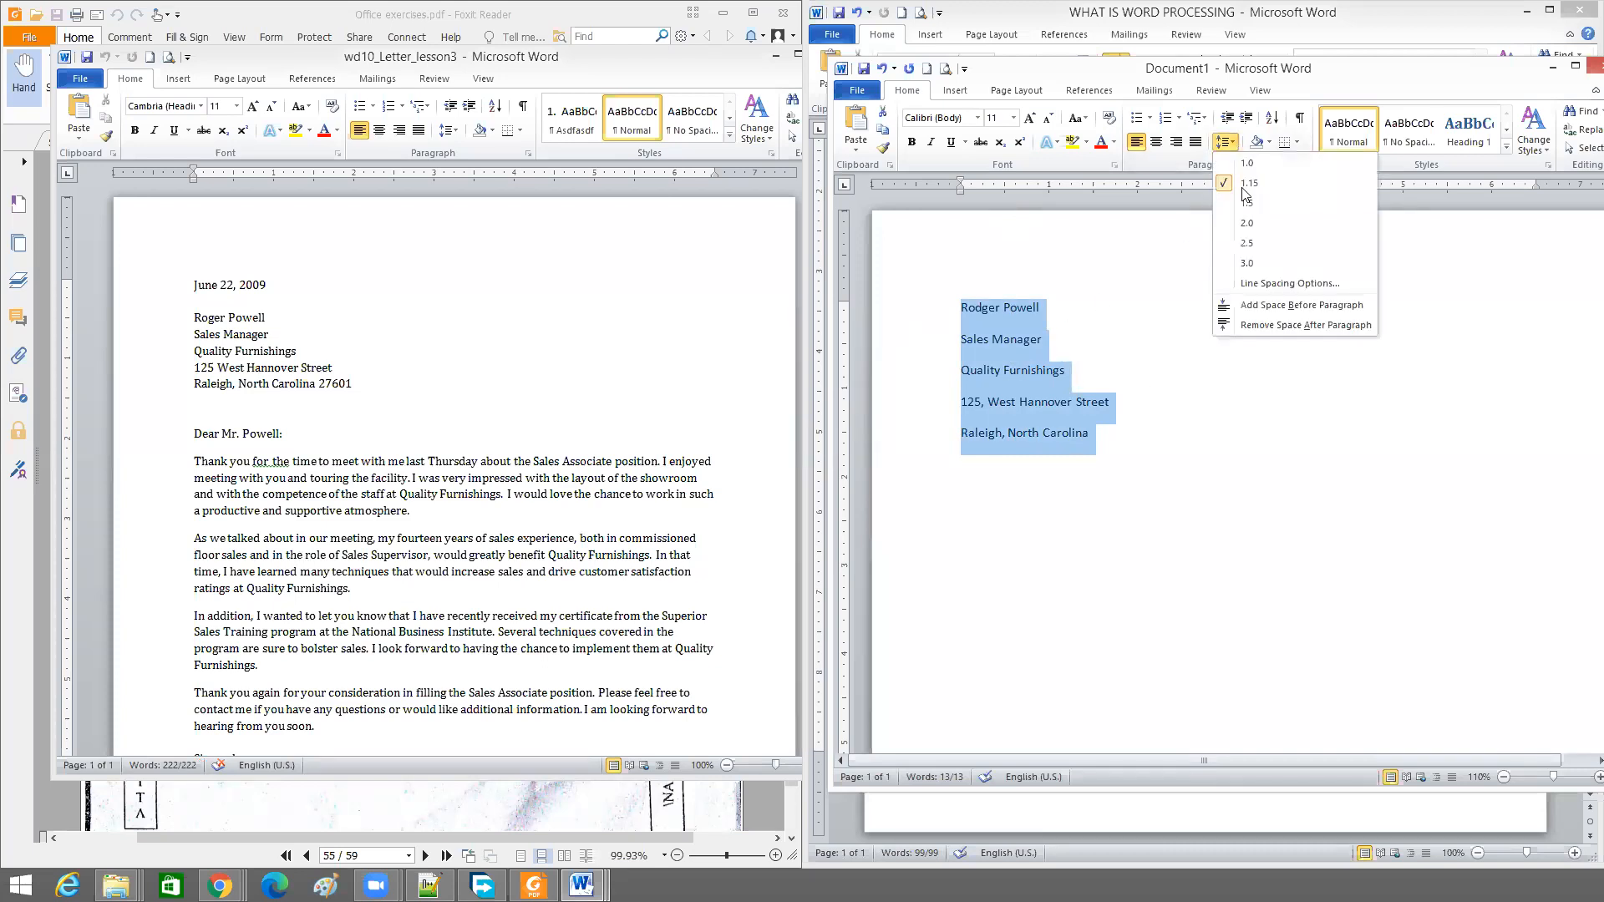
pyautogui.click(1265, 328)
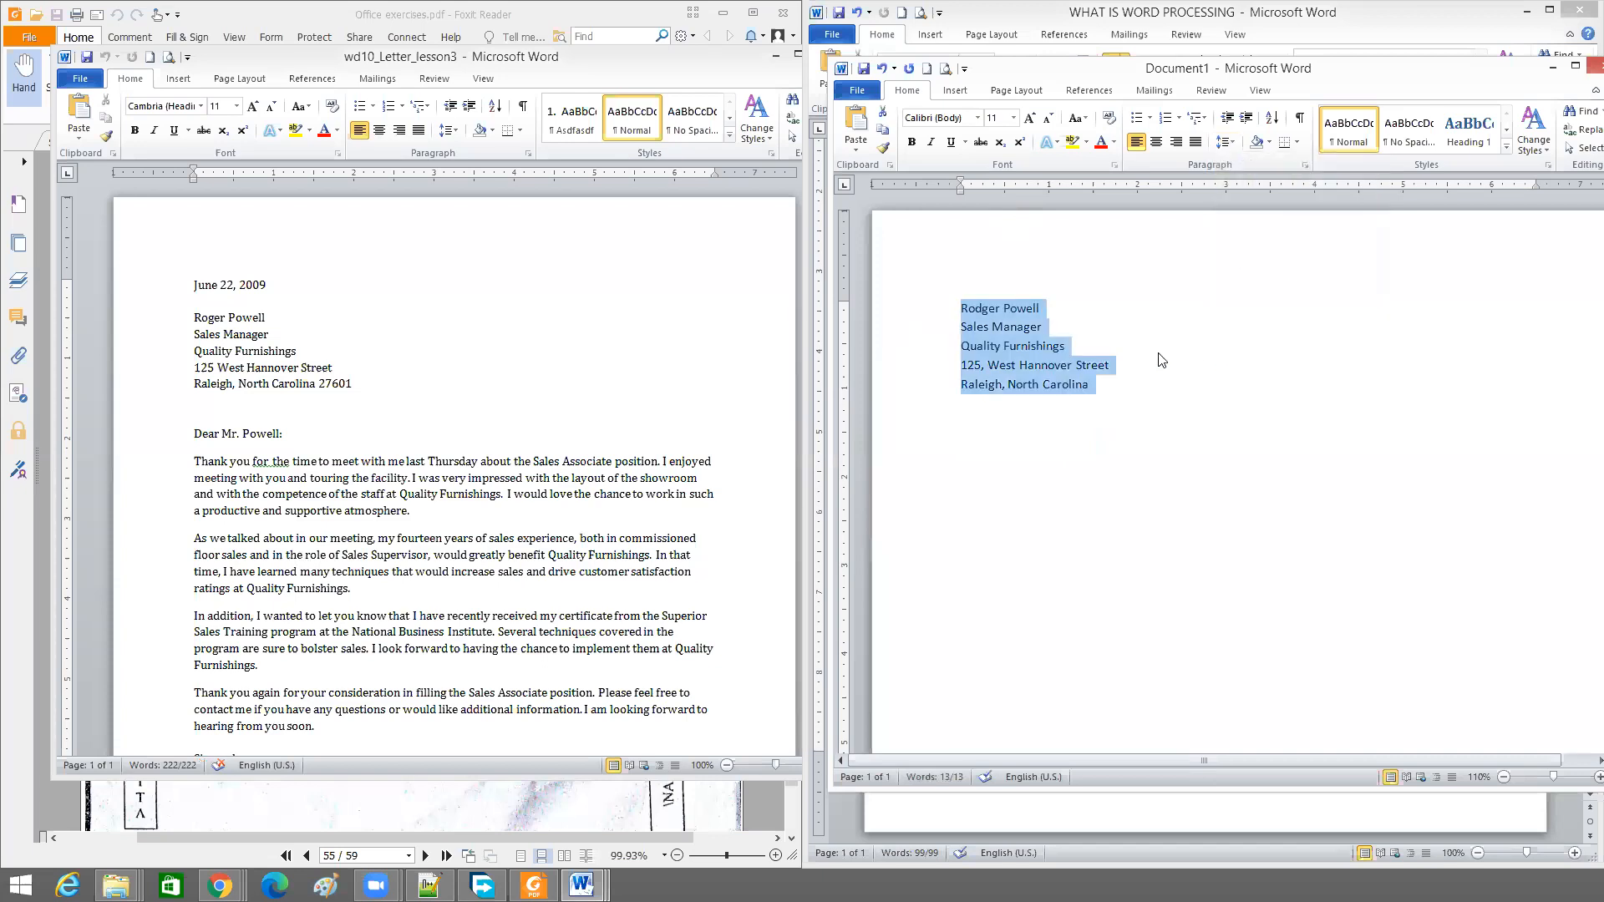
pyautogui.click(1129, 408)
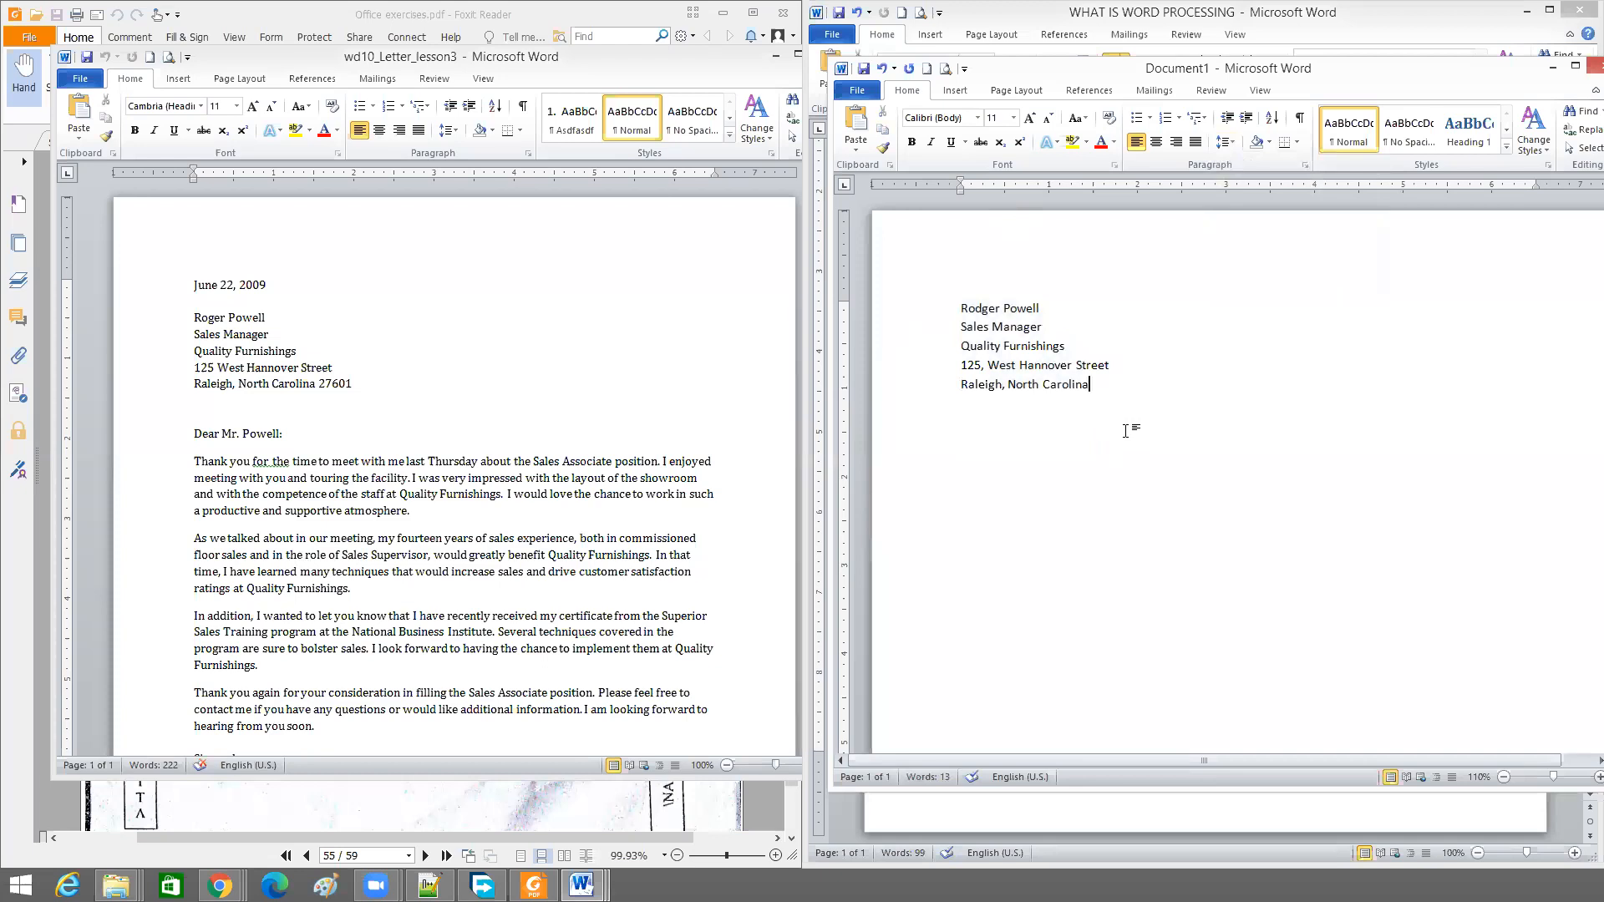
# Close the practice document containing the address block without saving it
pyautogui.moveTo(1345, 81); pyautogui.dragTo(778, 199)
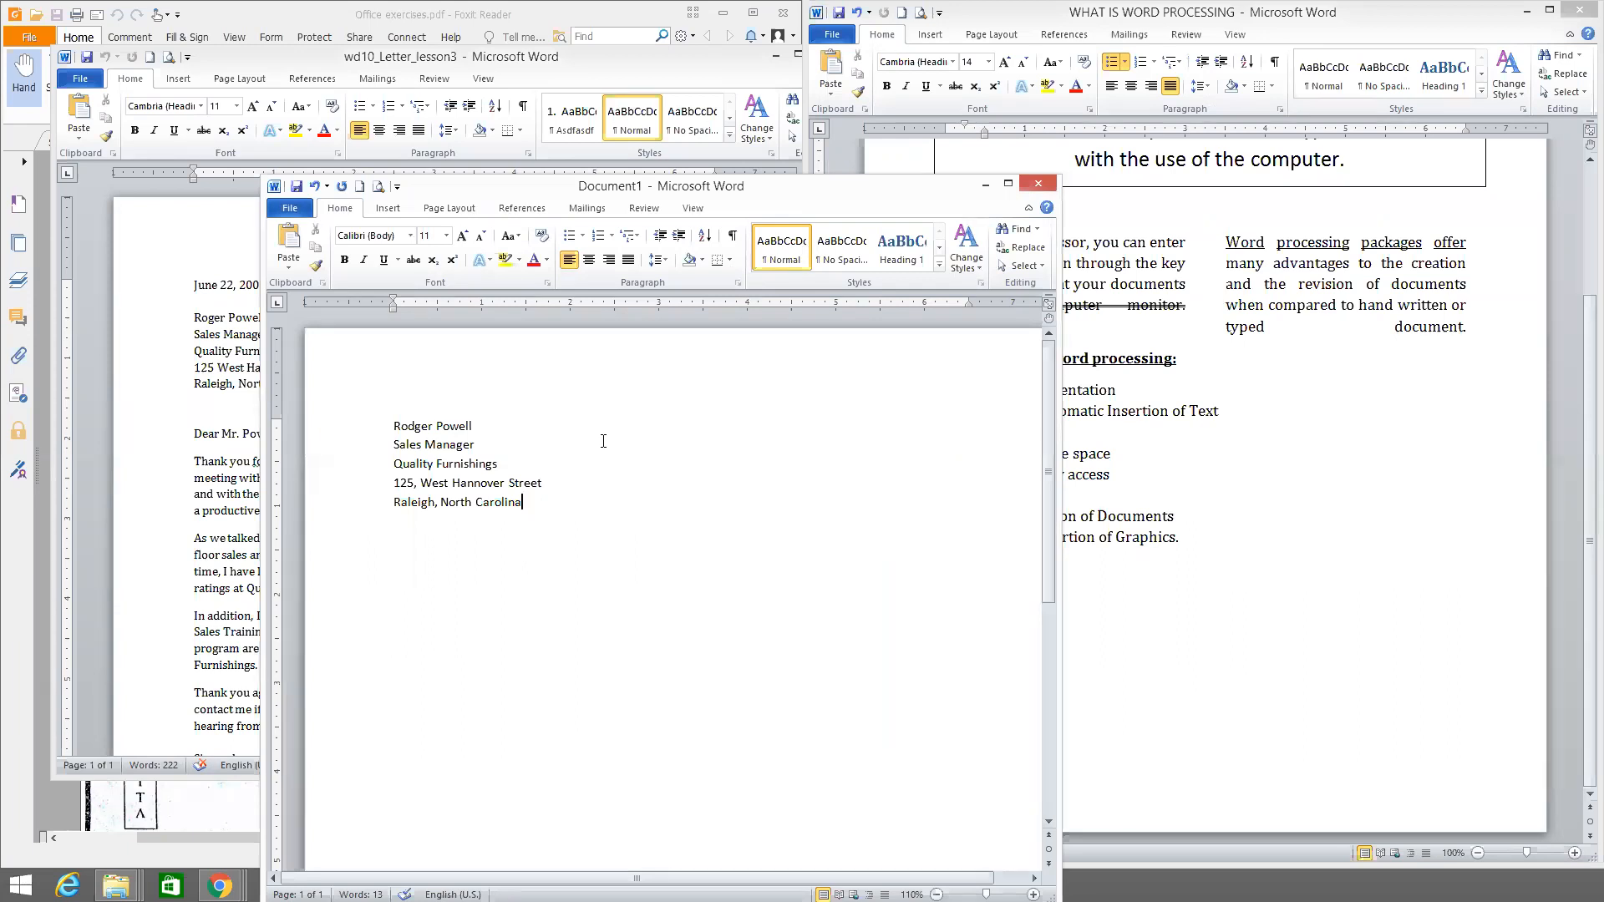
pyautogui.click(1040, 188)
pyautogui.click(814, 463)
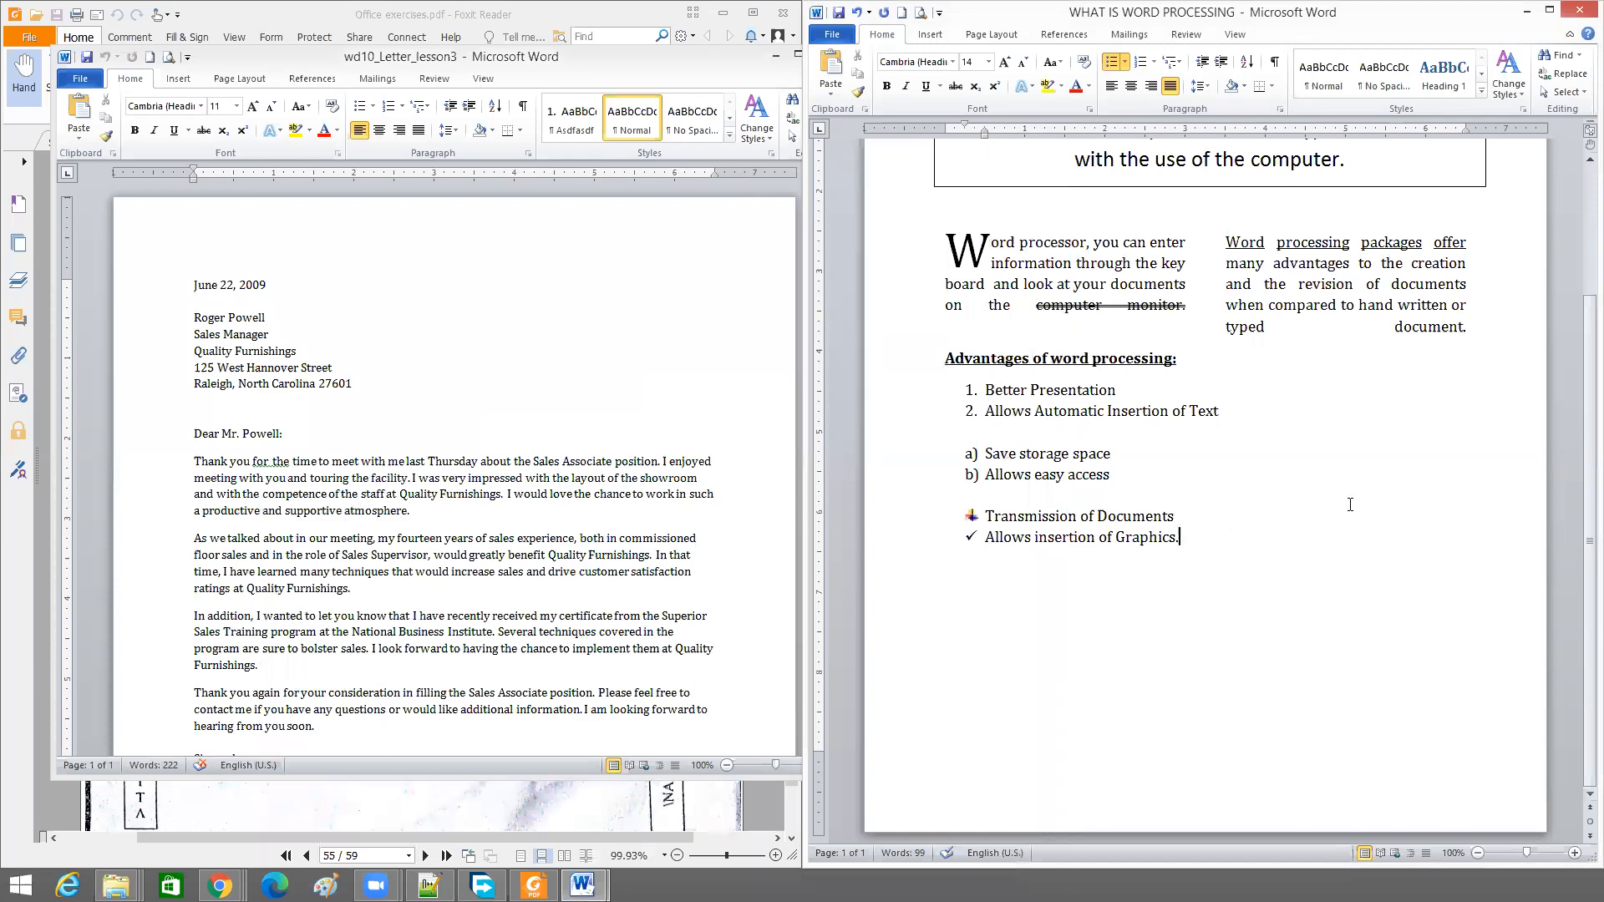
# Start a plain line without a bullet below "Allows insertion of Graphics."
pyautogui.press('Return')
pyautogui.press('Return')
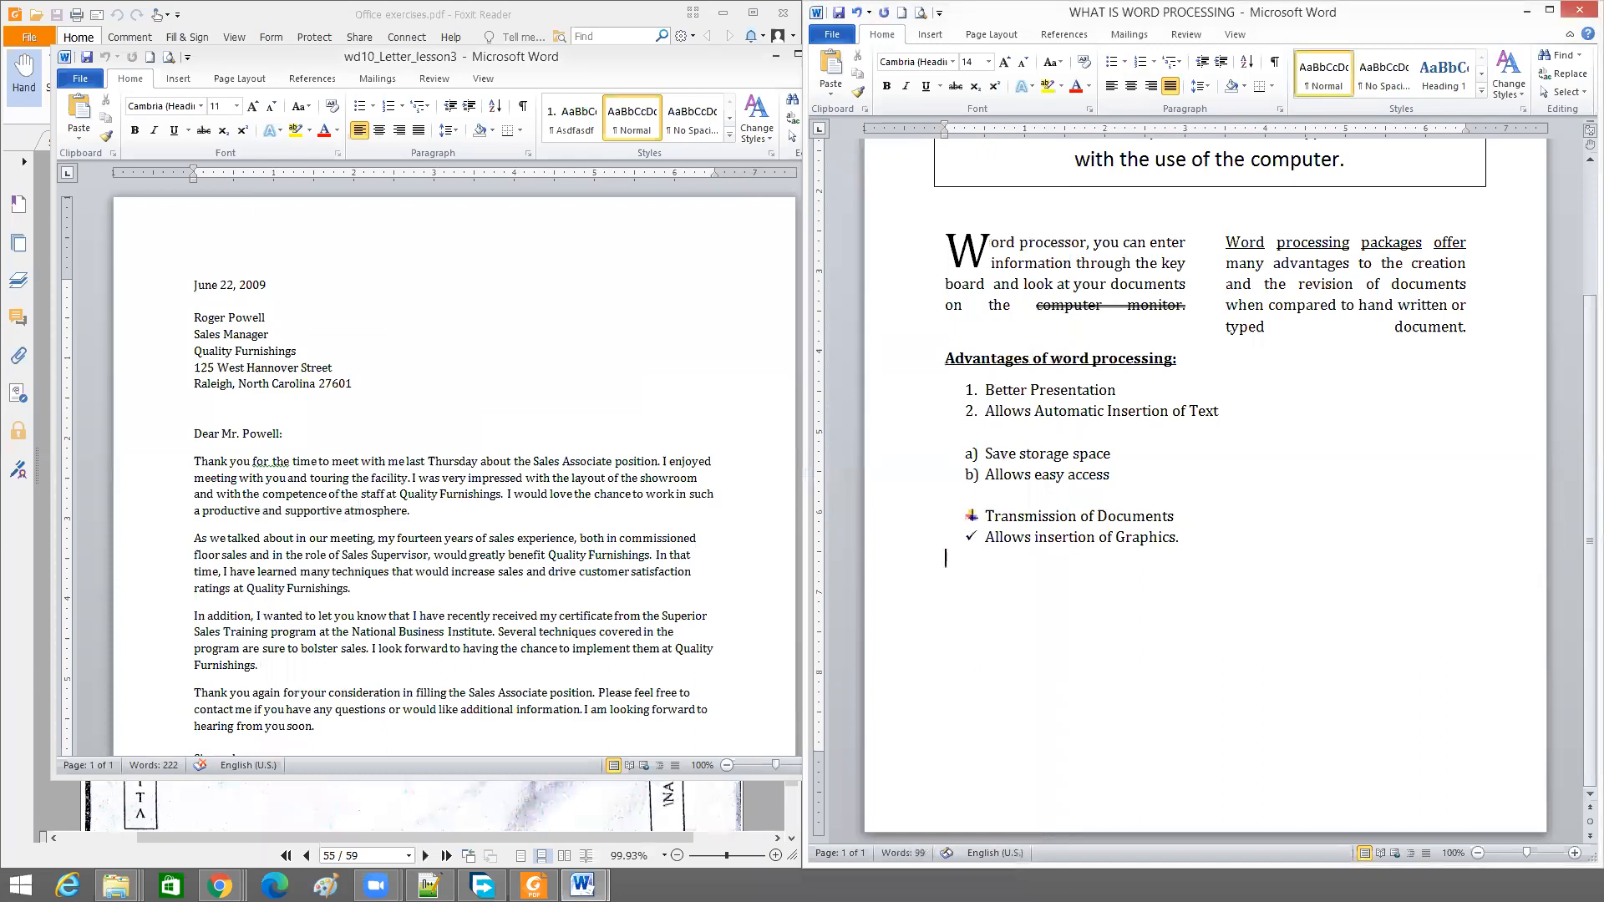
# Close the wd10_Letter_lesson3 document and show Office exercises.pdf in Foxit Reader beside the remaining Word document
pyautogui.click(717, 30)
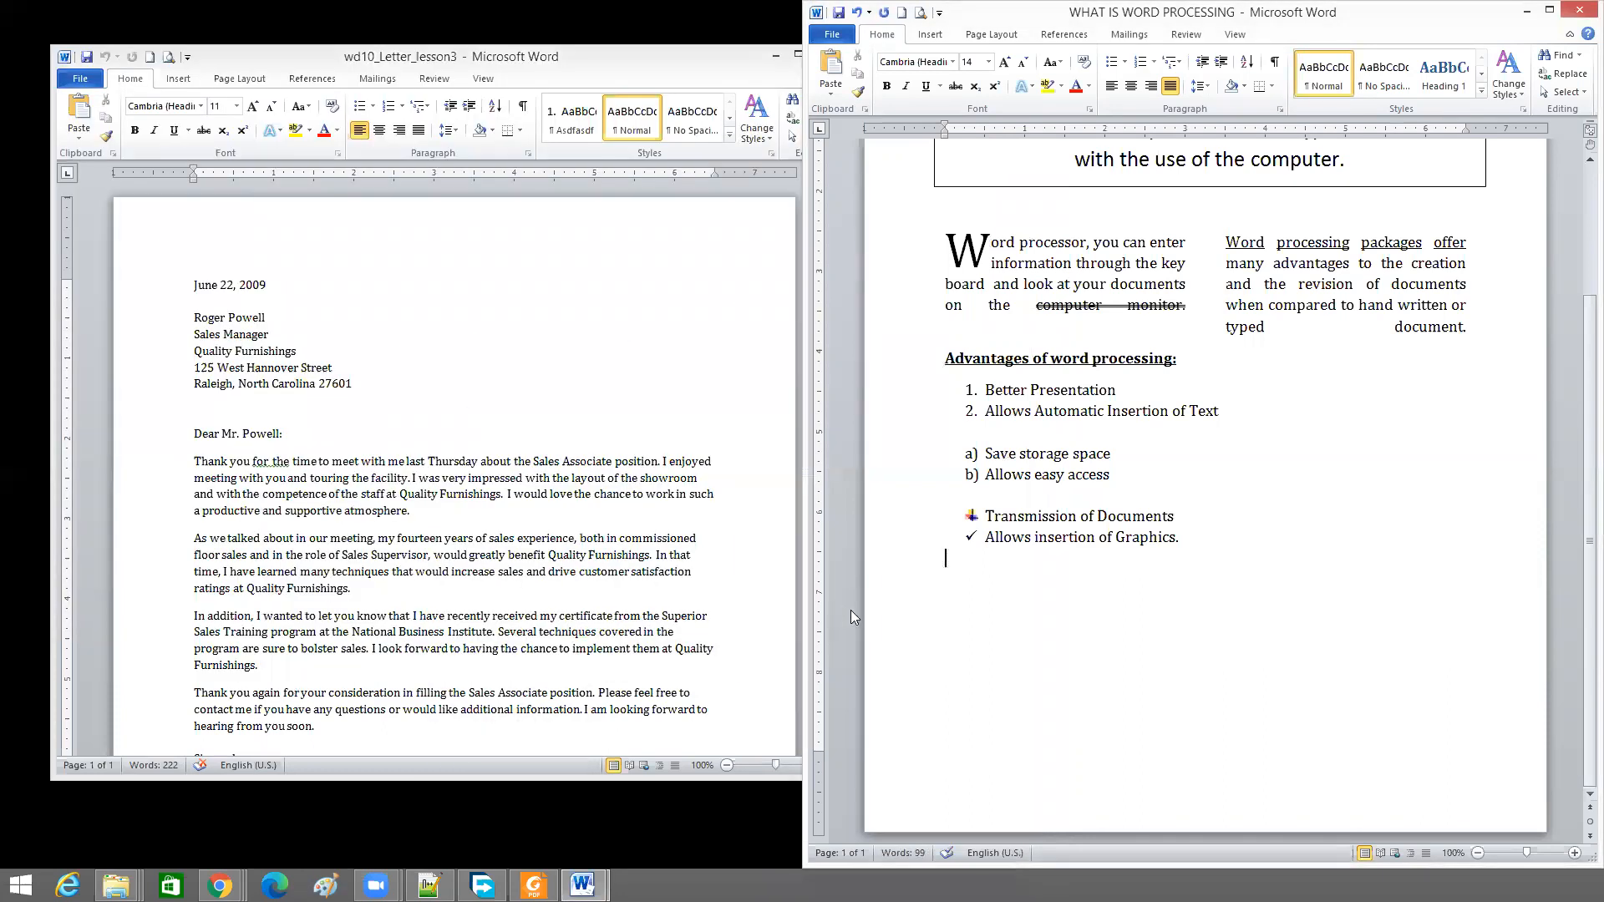
pyautogui.click(729, 65)
pyautogui.click(828, 54)
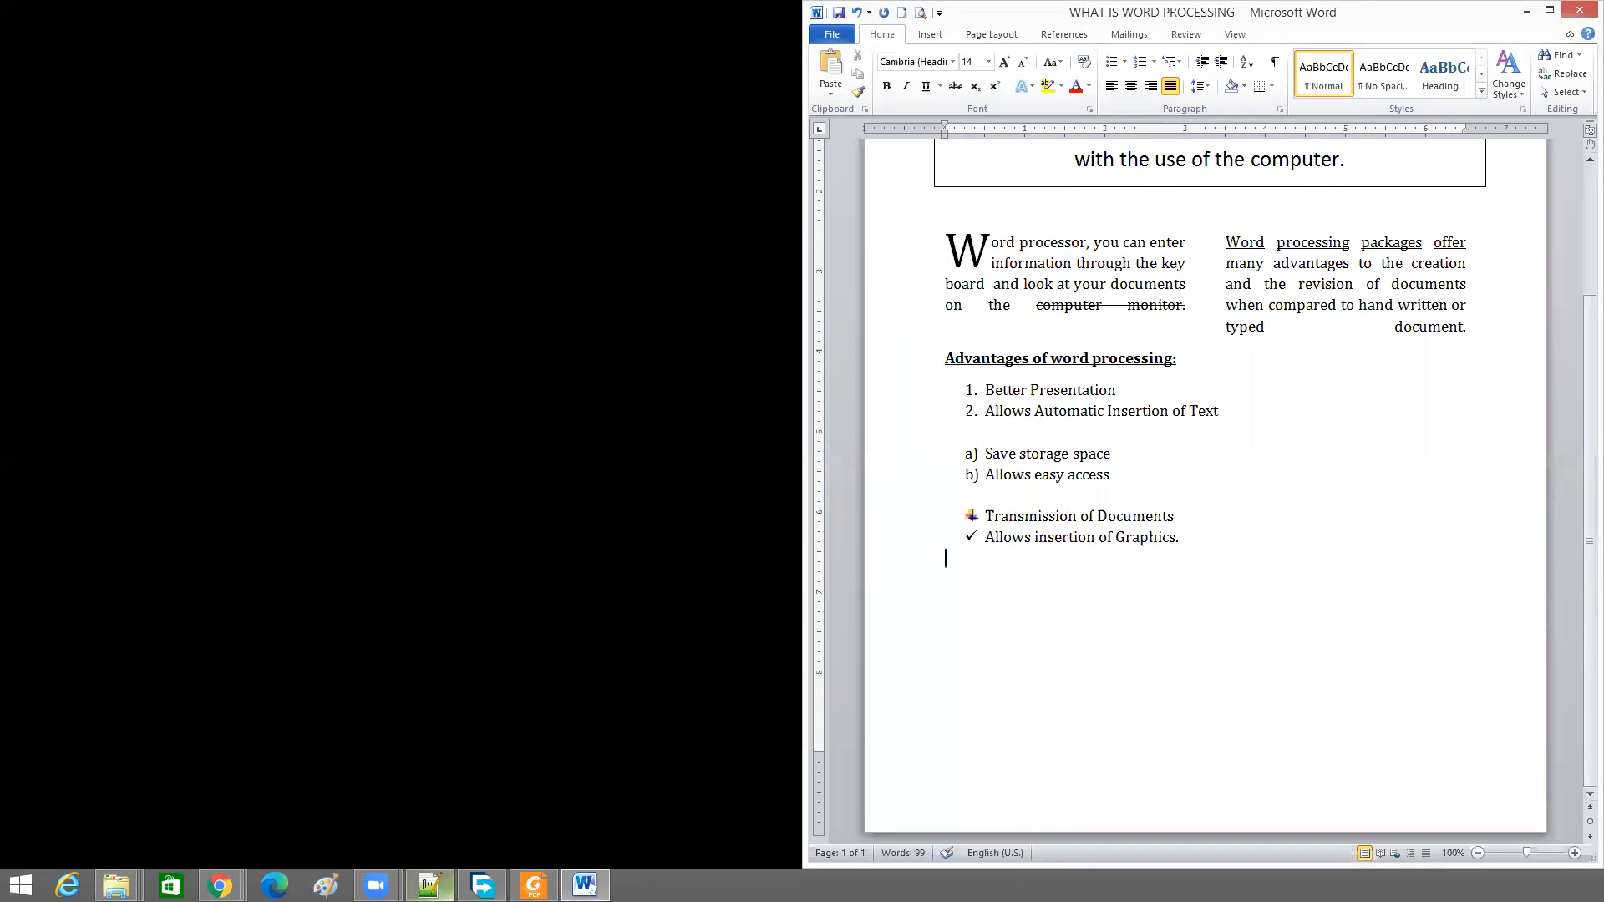
pyautogui.click(535, 885)
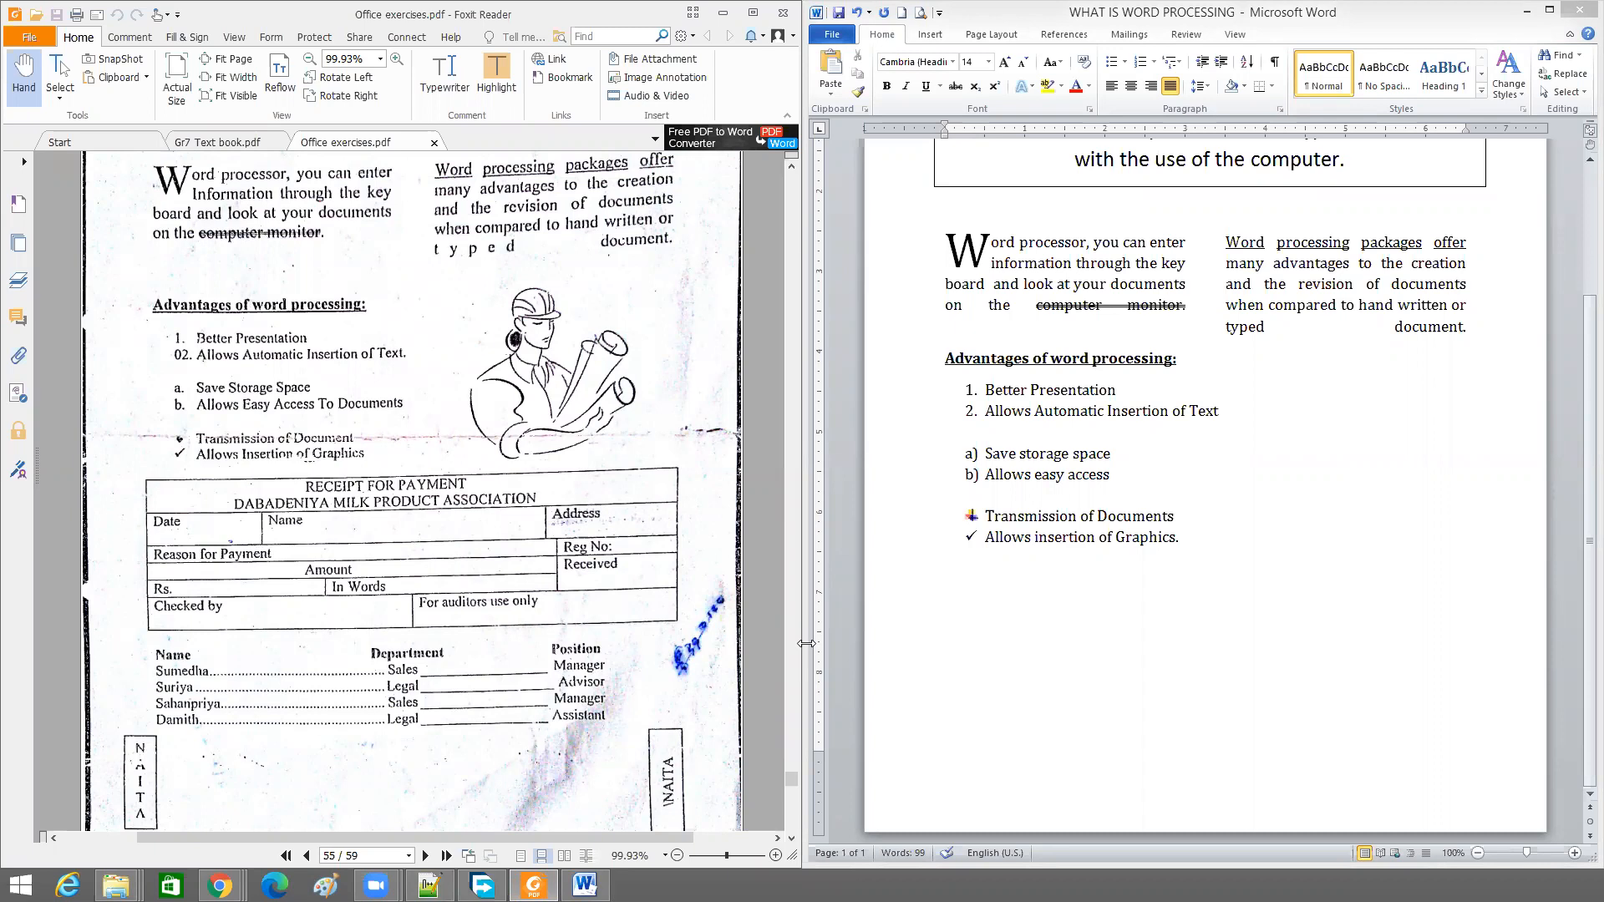
pyautogui.press('ctrl')
pyautogui.press('ctrl')
pyautogui.press('ctrl')
pyautogui.press('ctrl')
pyautogui.press('ctrl')
pyautogui.press('ctrl')
# Insert a table with one column and six rows below the "Allows insertion of Graphics." line
pyautogui.click(930, 34)
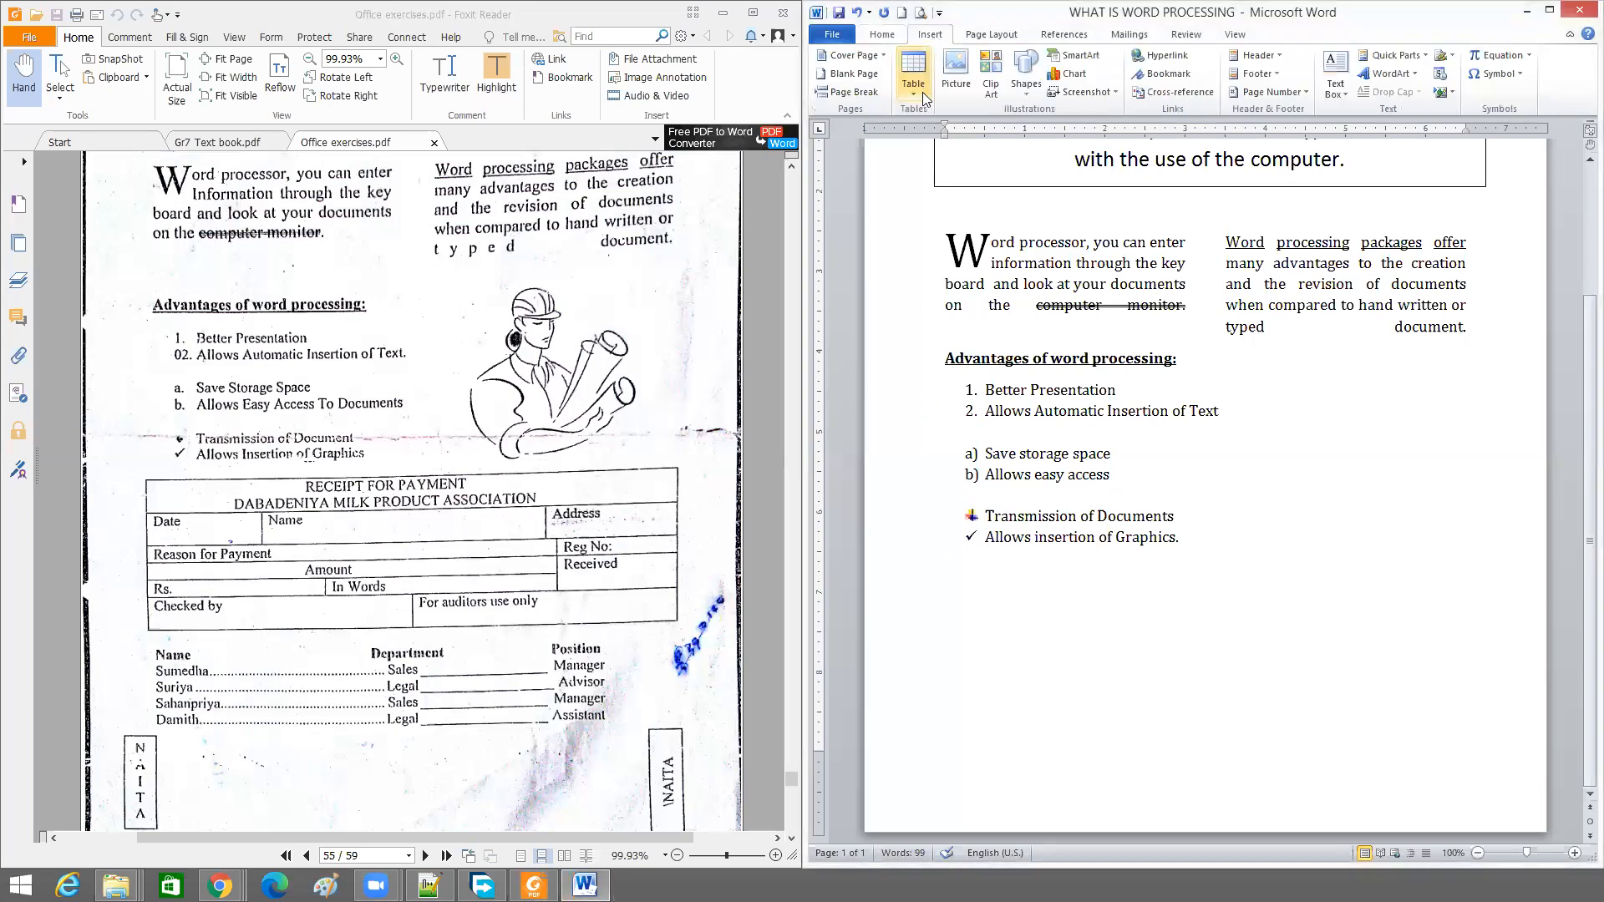
pyautogui.click(914, 88)
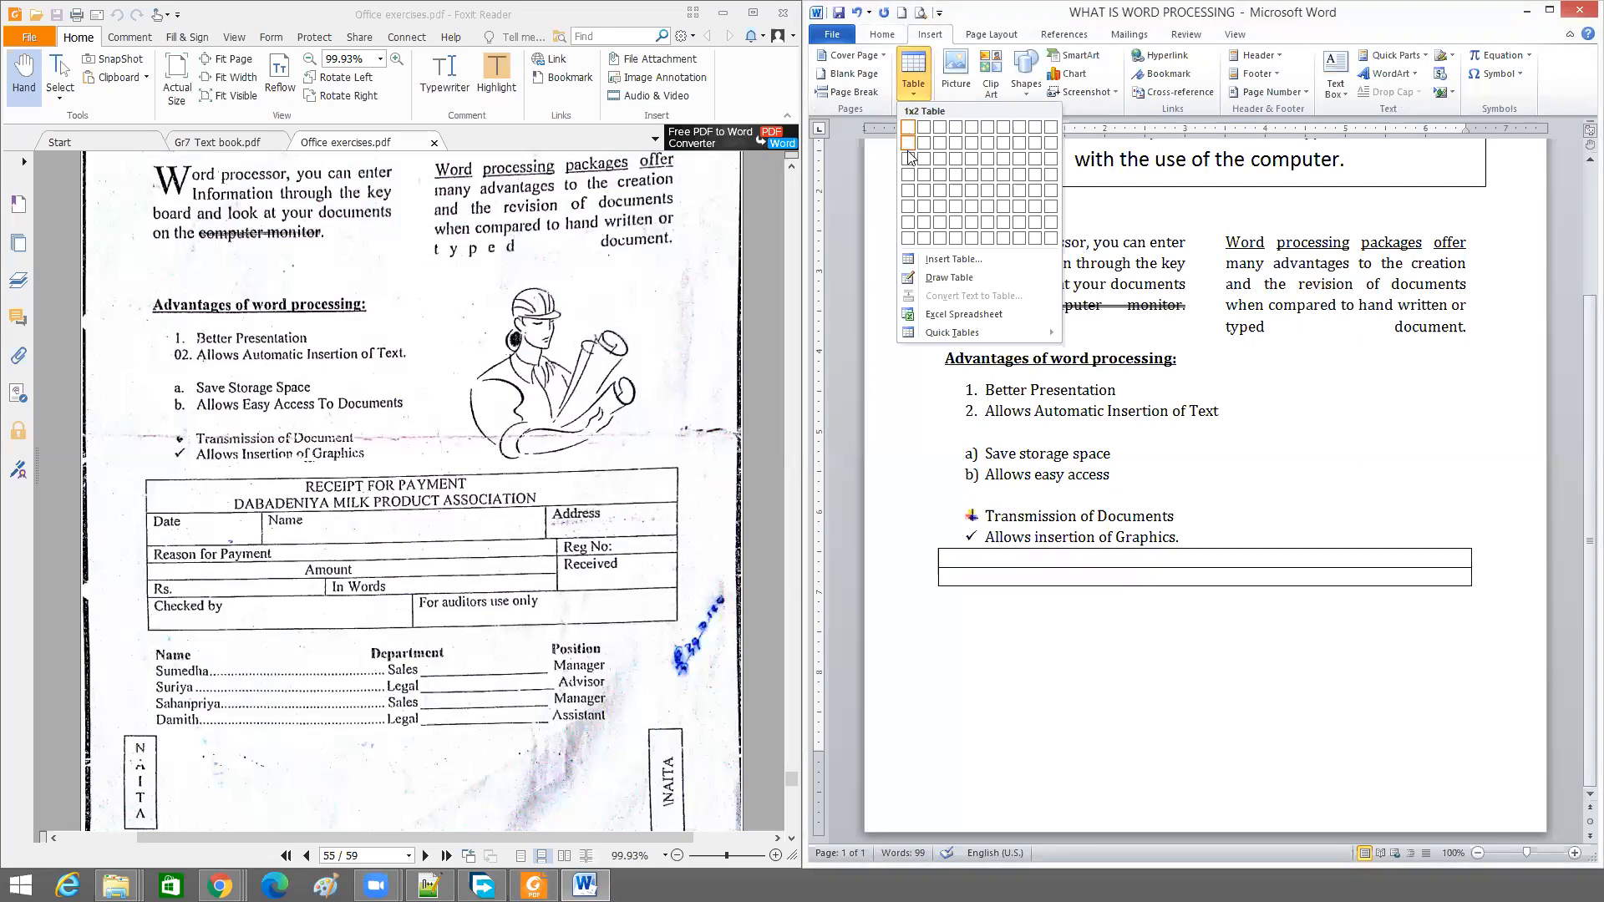
pyautogui.click(908, 209)
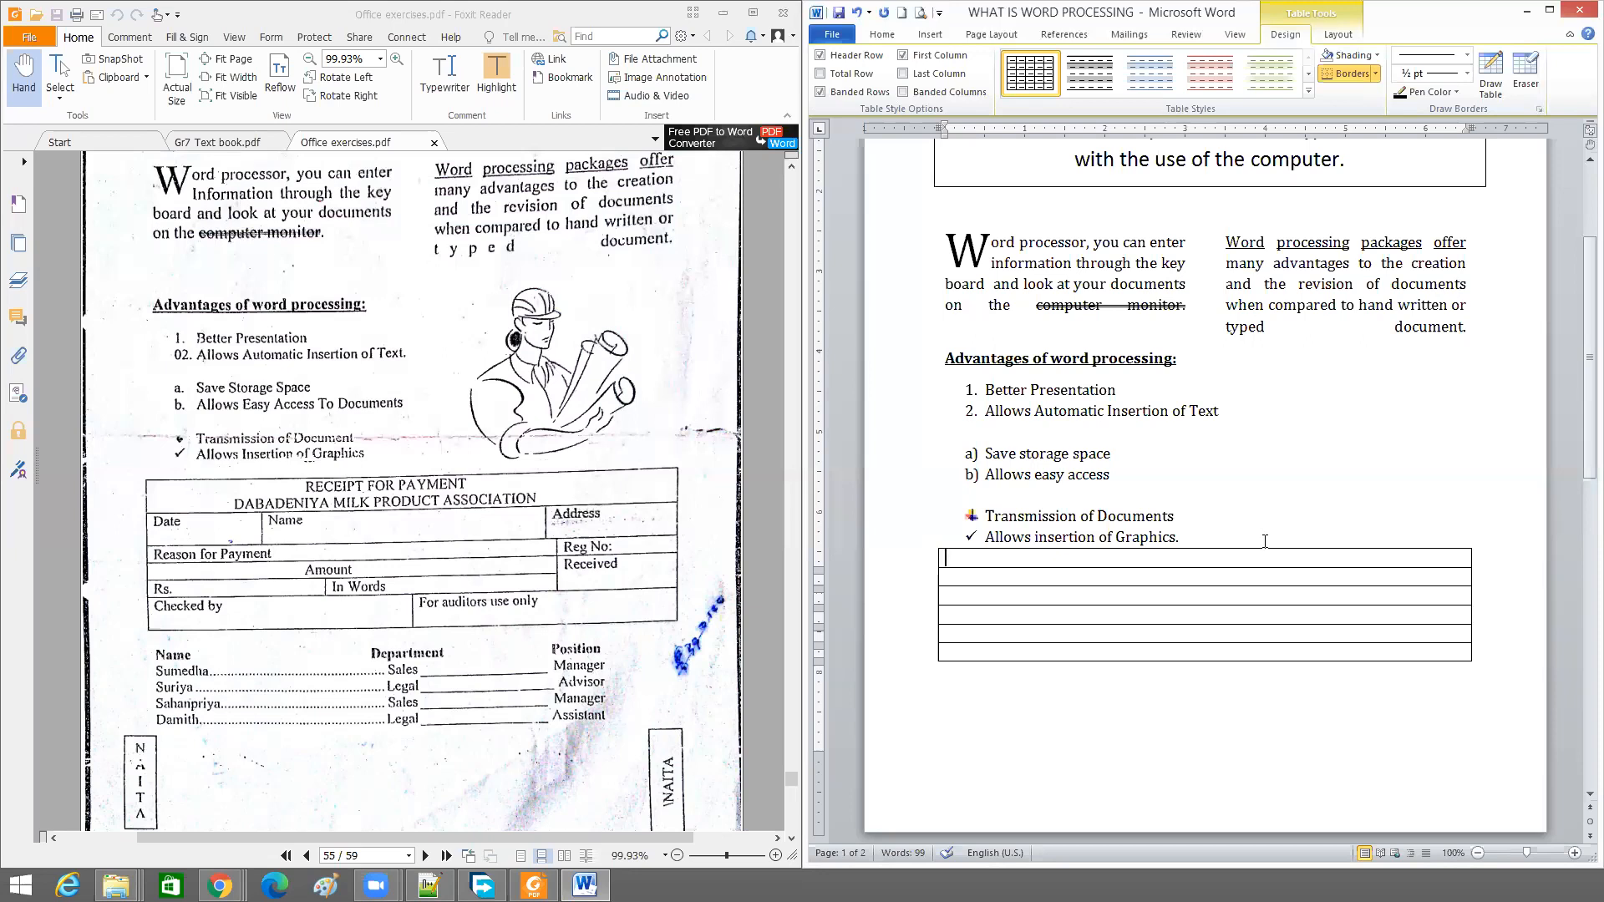
# Enter "RECEIPT FOR PAYMENT" and "DABADENIYA MILK PRODUCT ASSOCIATION" on two lines in the table's first row
pyautogui.write('RECEIPT FOR')
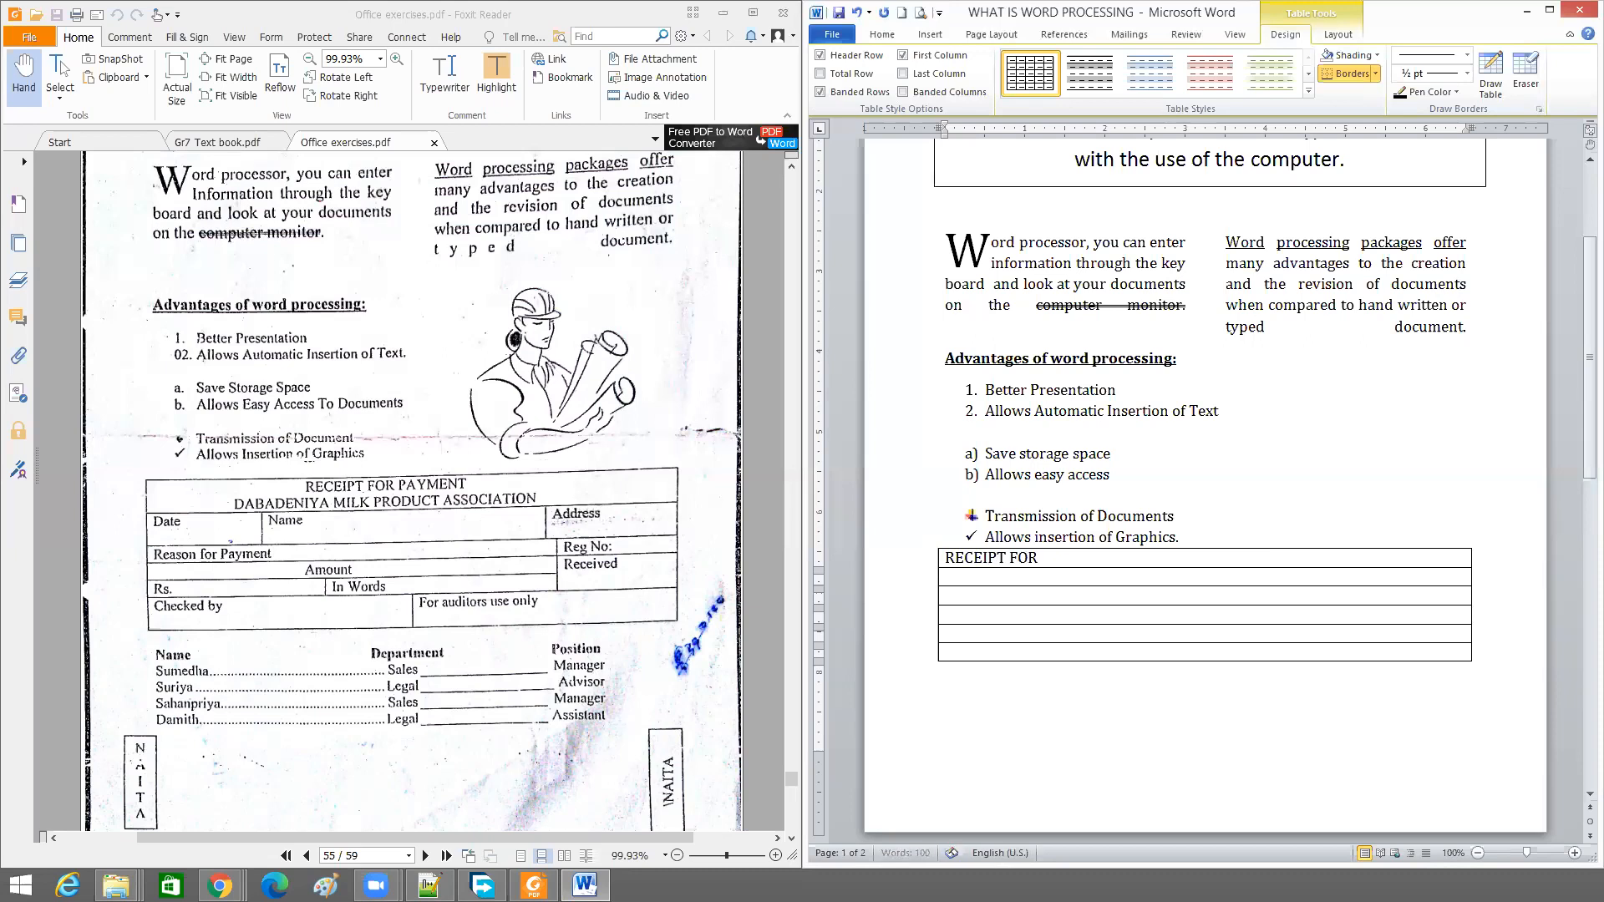
pyautogui.write(' PAYMENT')
pyautogui.press('Return')
pyautogui.write('DABADEN')
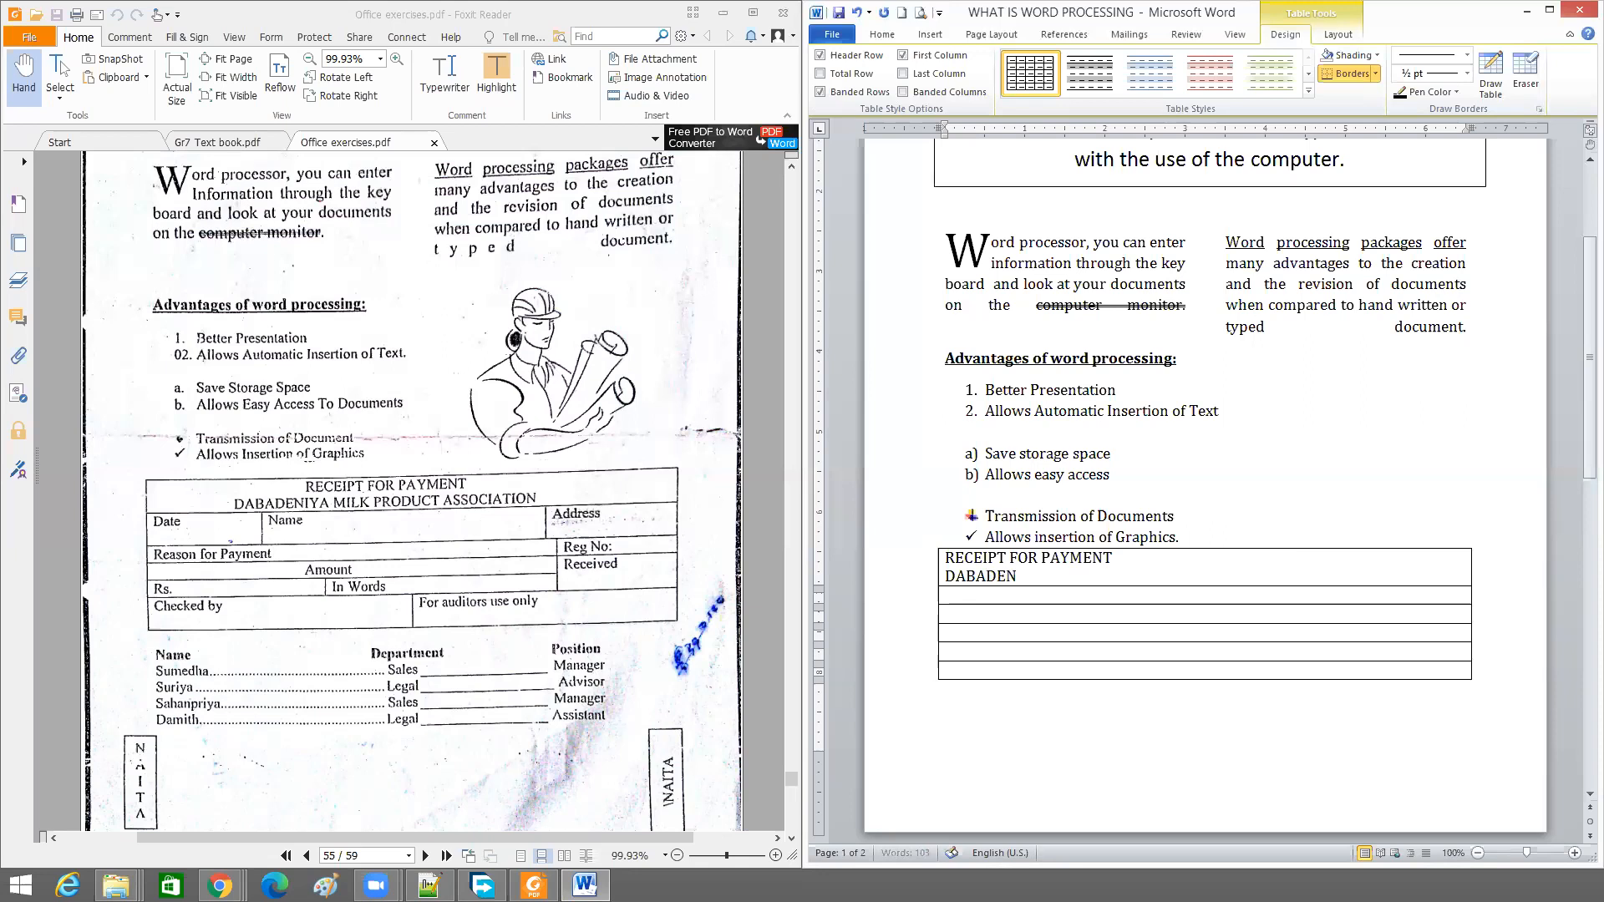
pyautogui.write('IYA MILK PRODUCT ASSO')
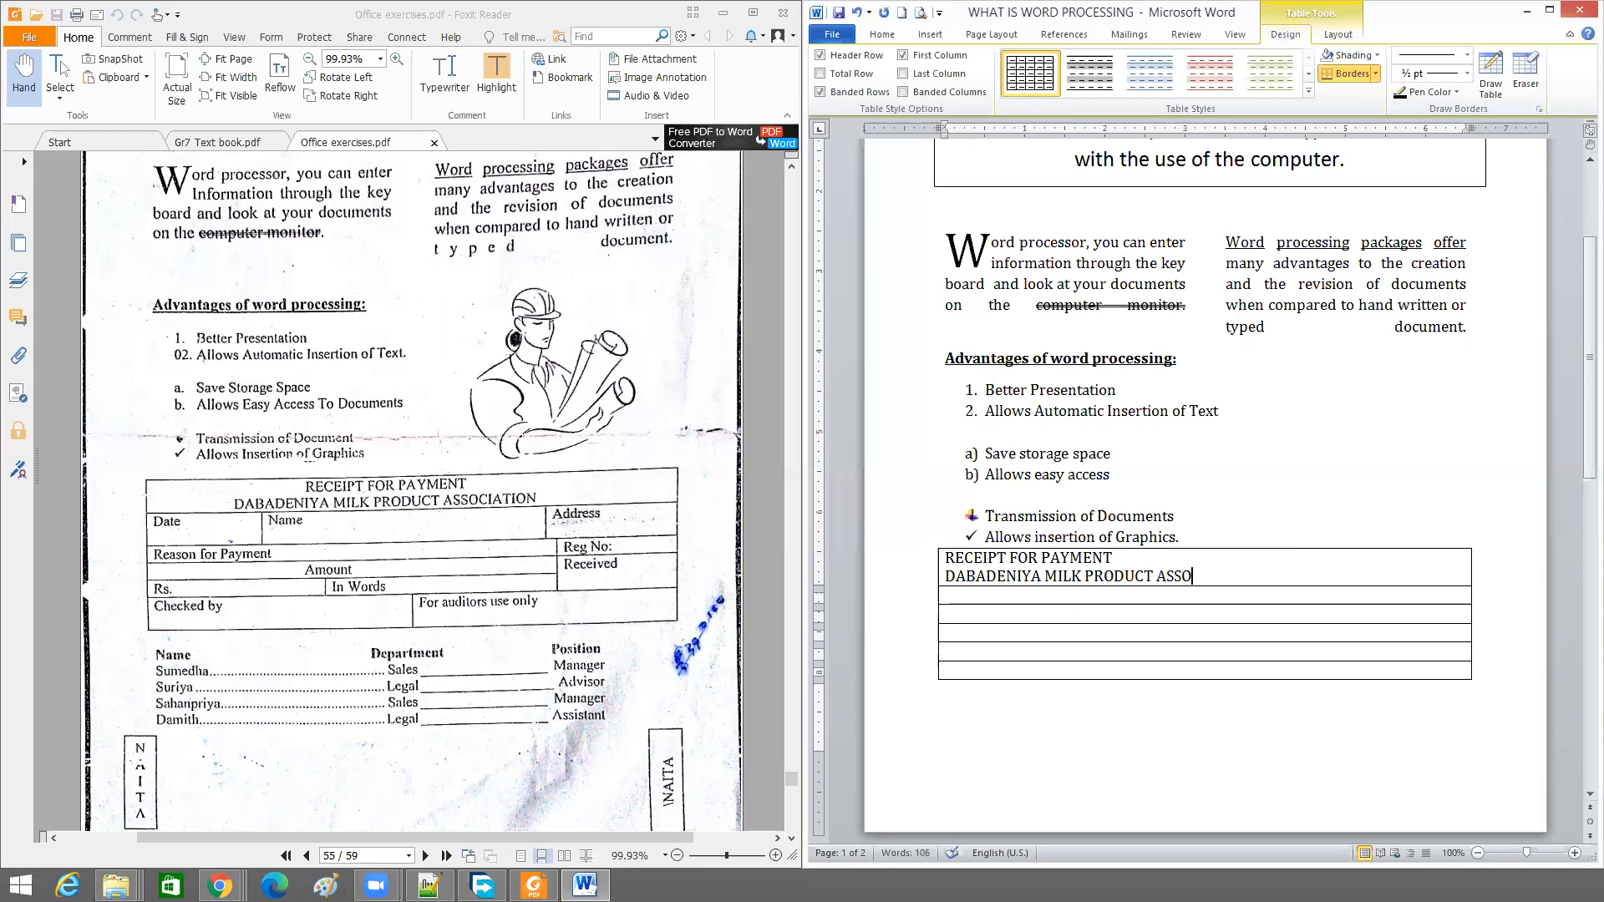
pyautogui.write('CIATION')
# Center the two heading lines in the table's first row
pyautogui.moveTo(1253, 576); pyautogui.dragTo(969, 565)
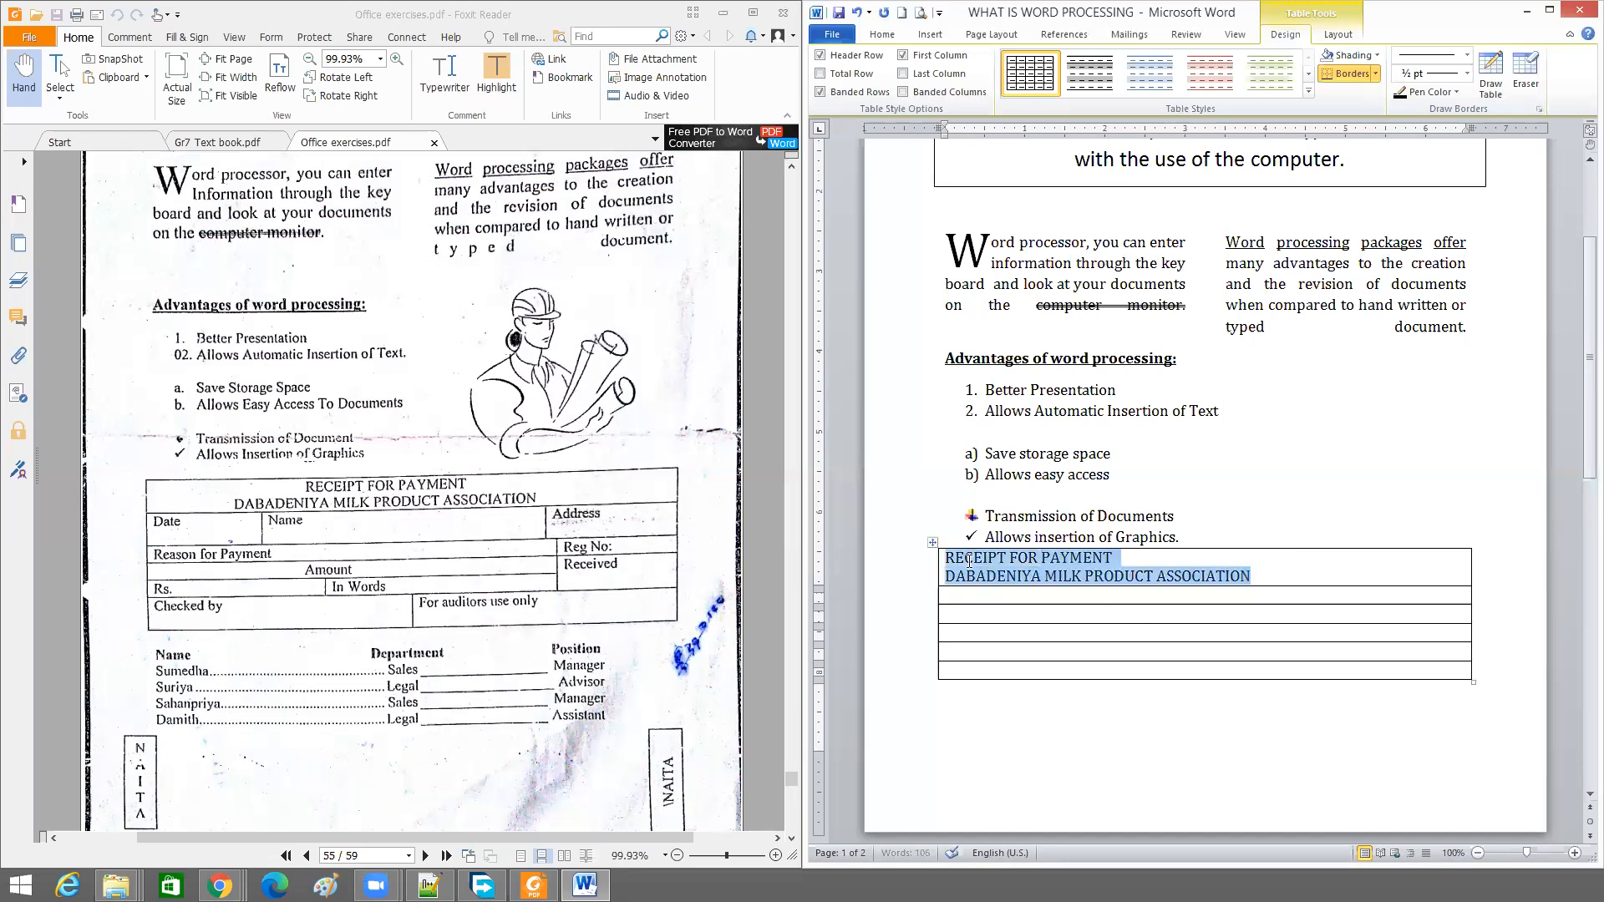
pyautogui.click(885, 38)
pyautogui.click(1130, 87)
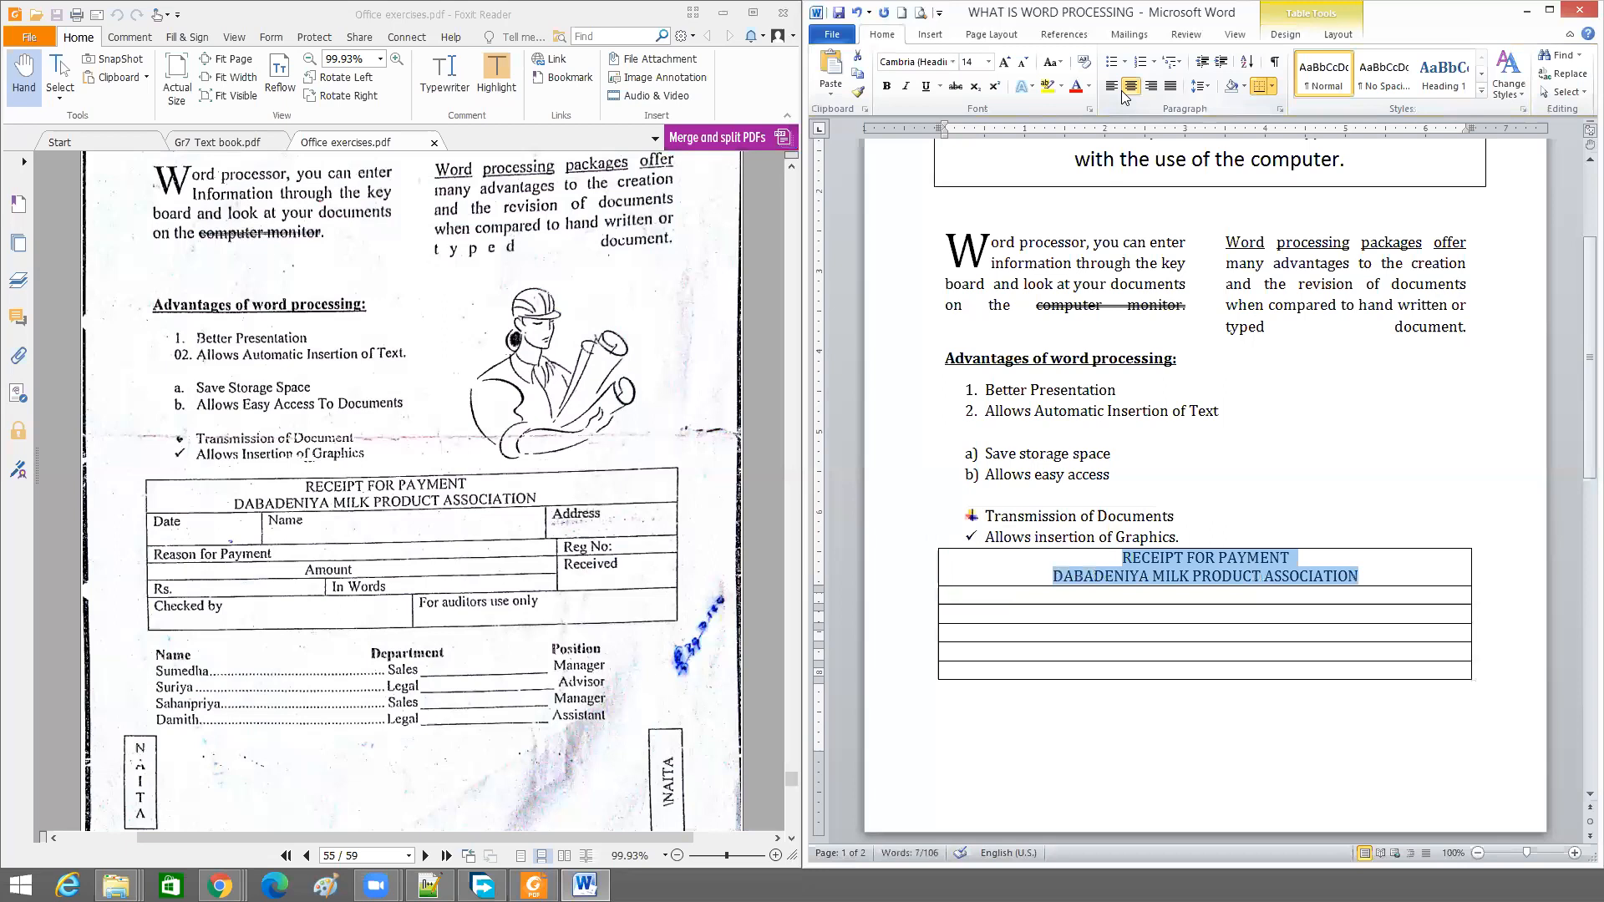
# Split the table's second row into three columns and one row
pyautogui.click(1002, 600)
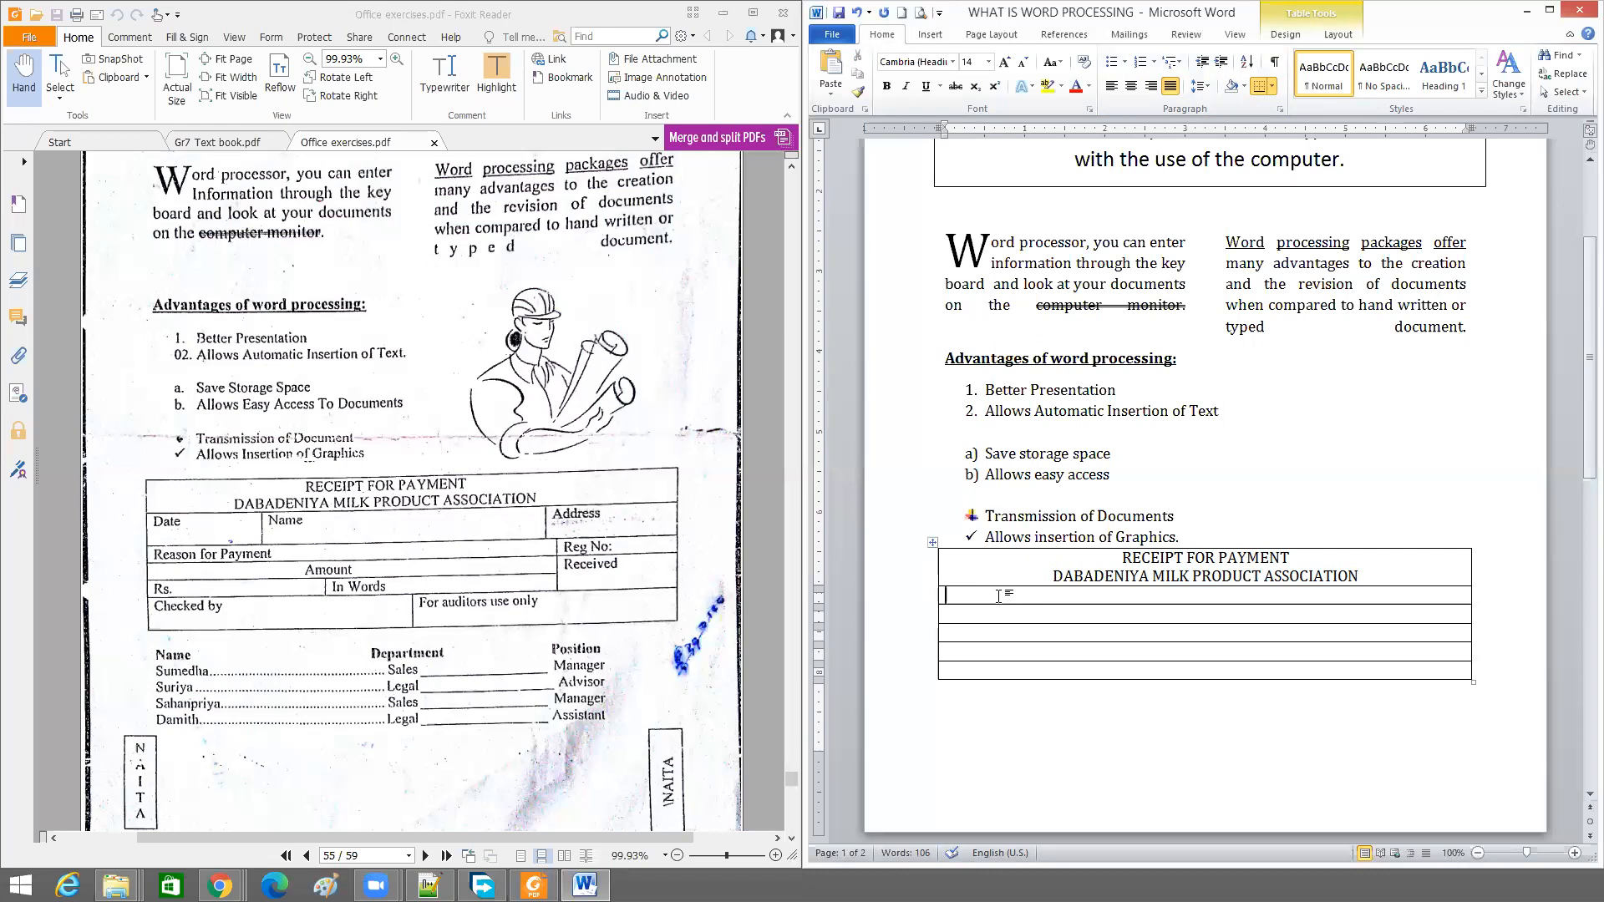
pyautogui.click(1338, 35)
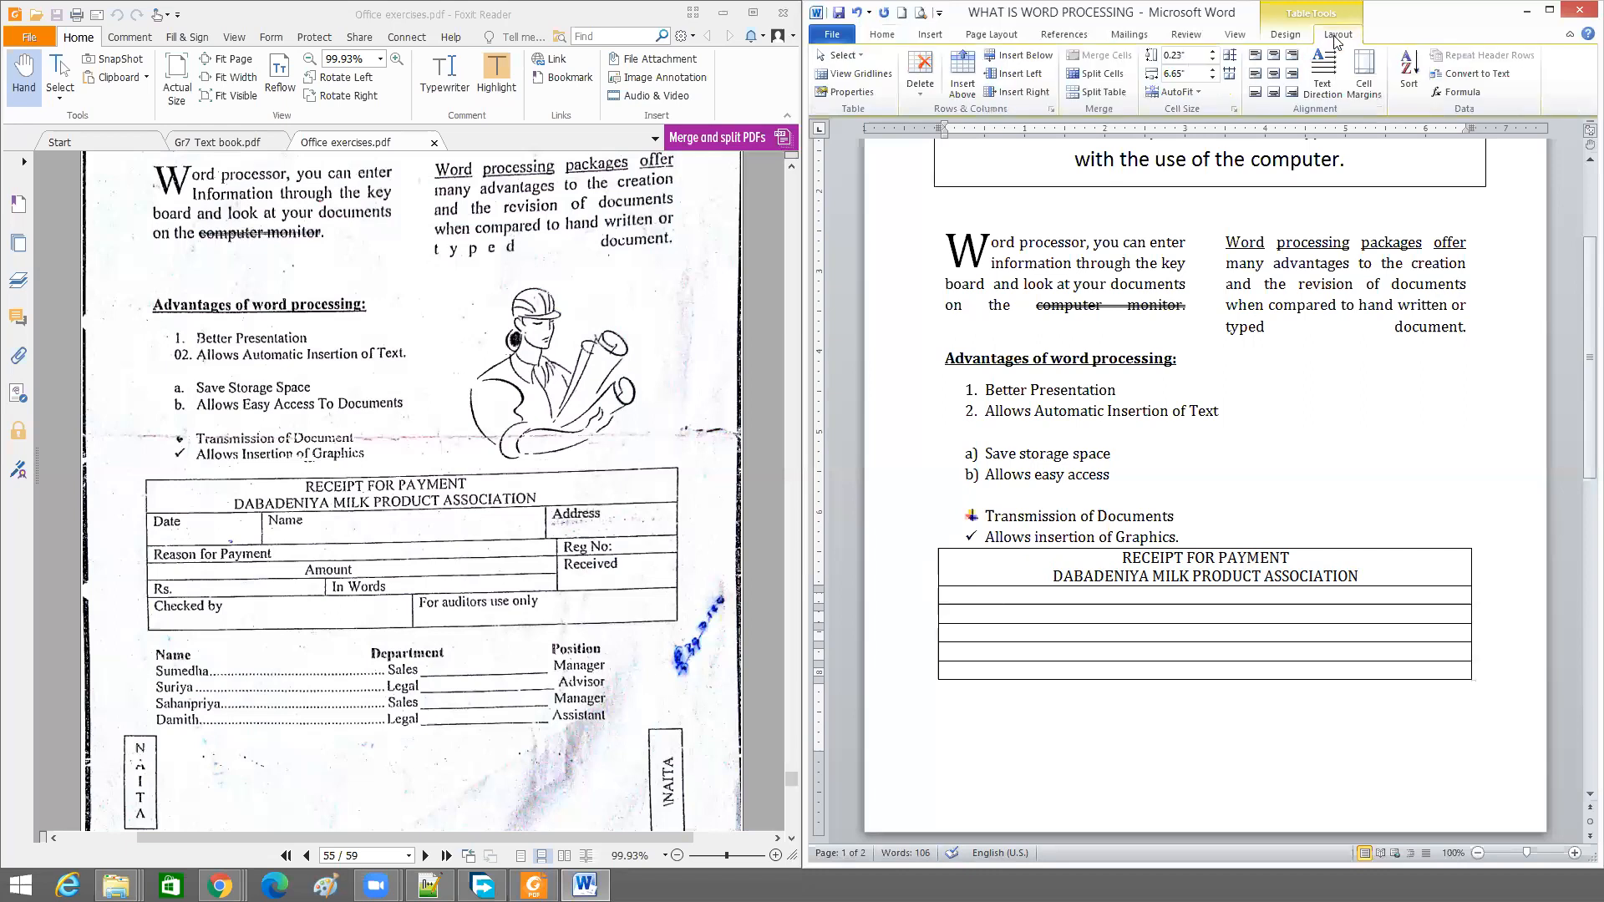
pyautogui.click(1550, 10)
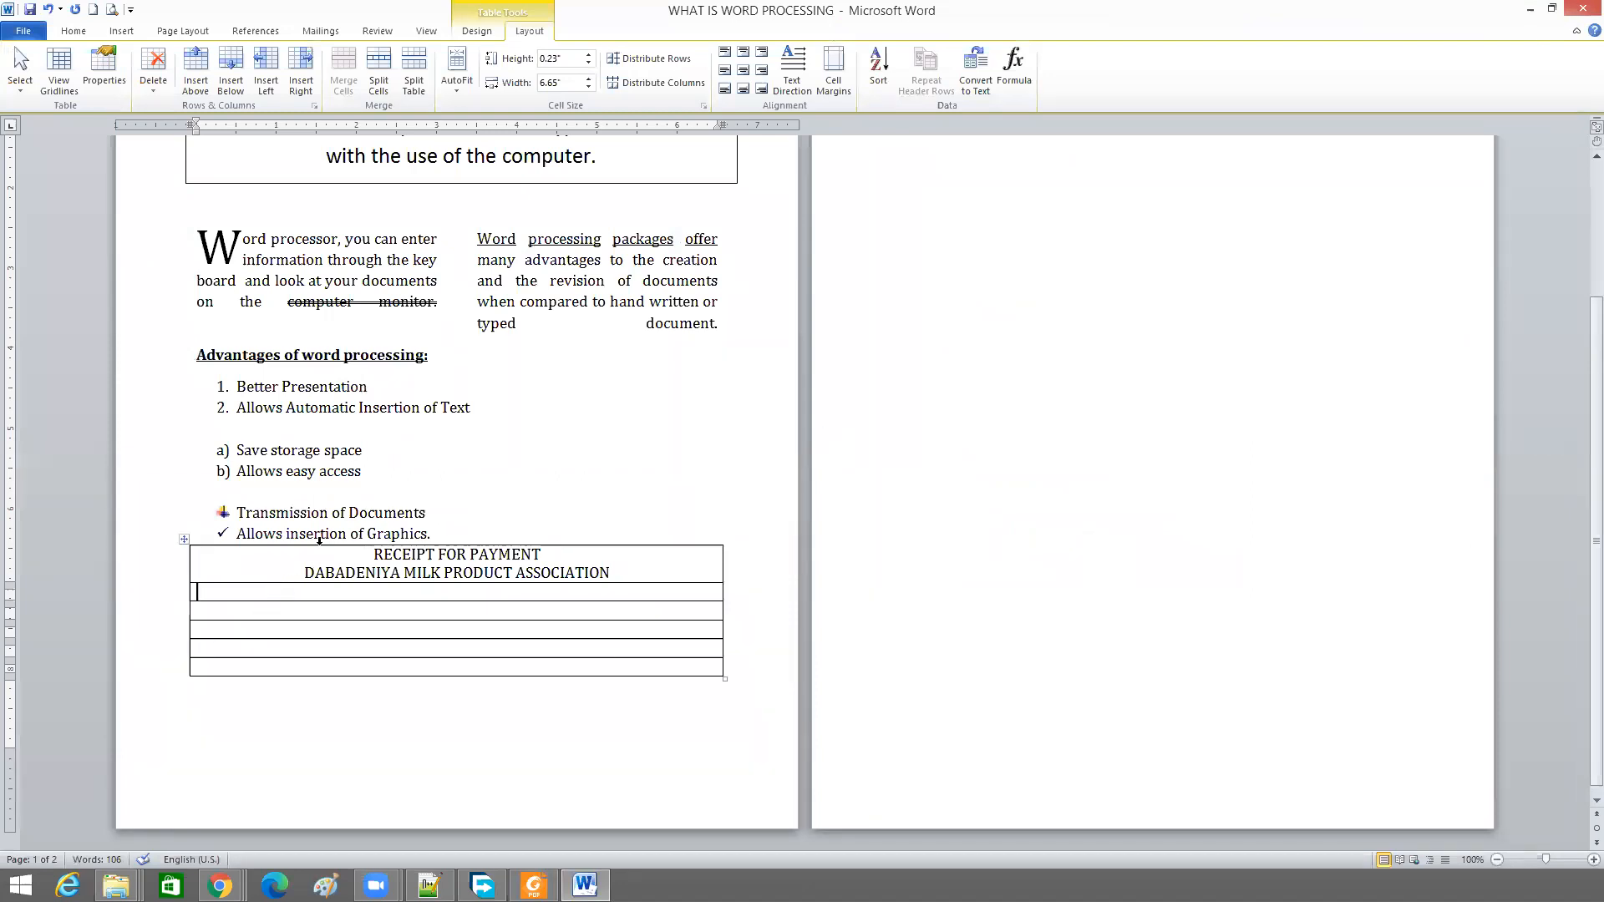
pyautogui.rightClick(230, 599)
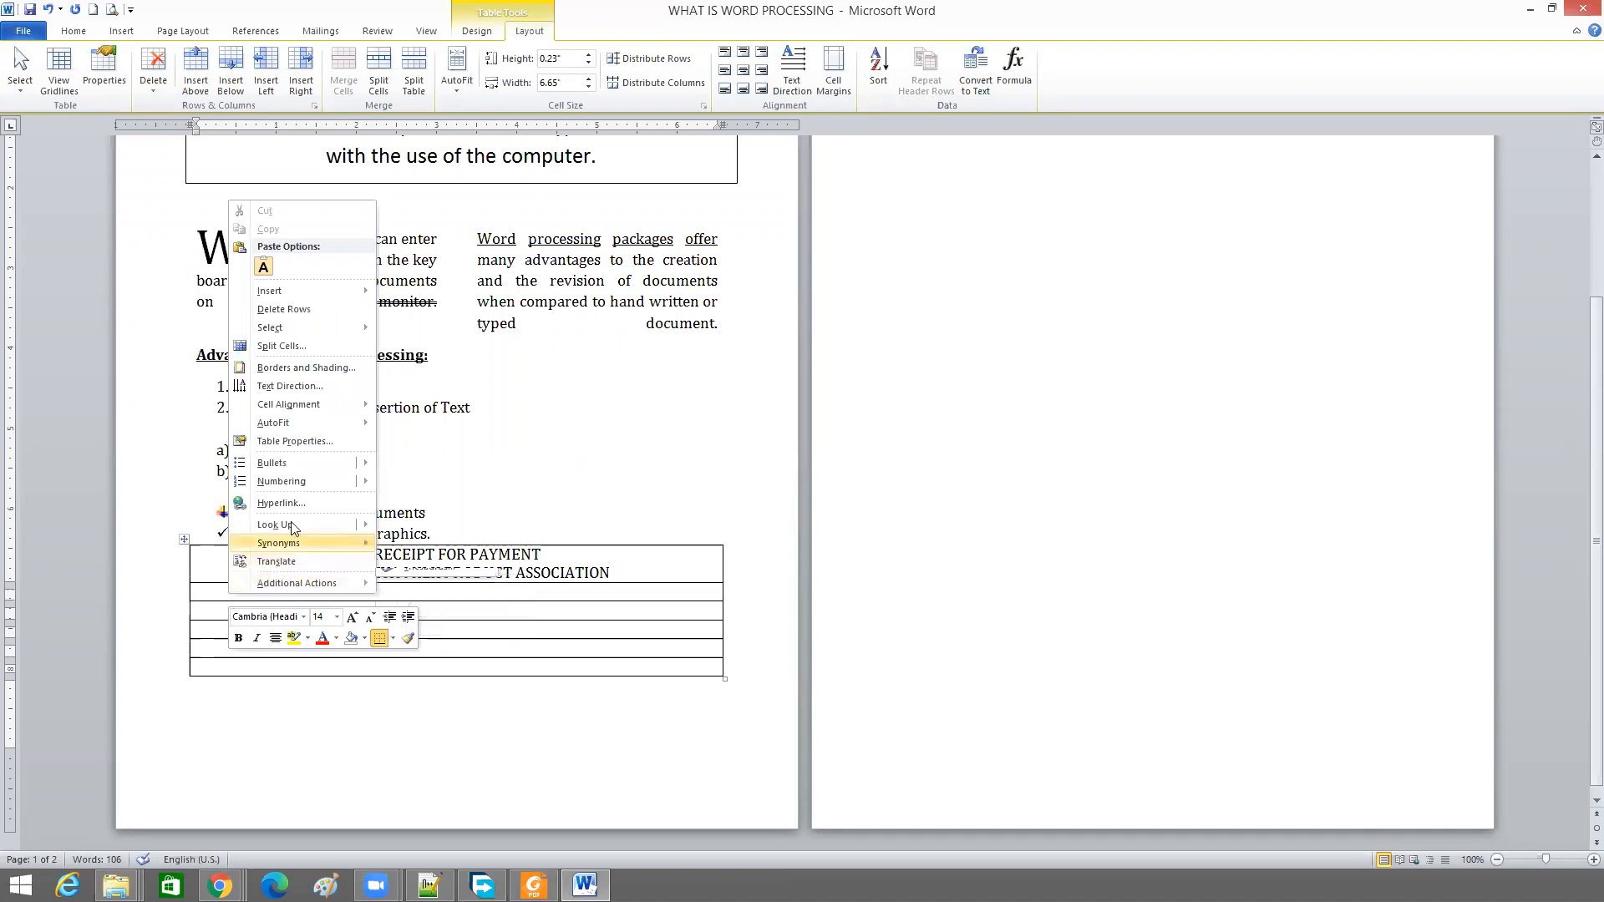
pyautogui.moveTo(308, 516)
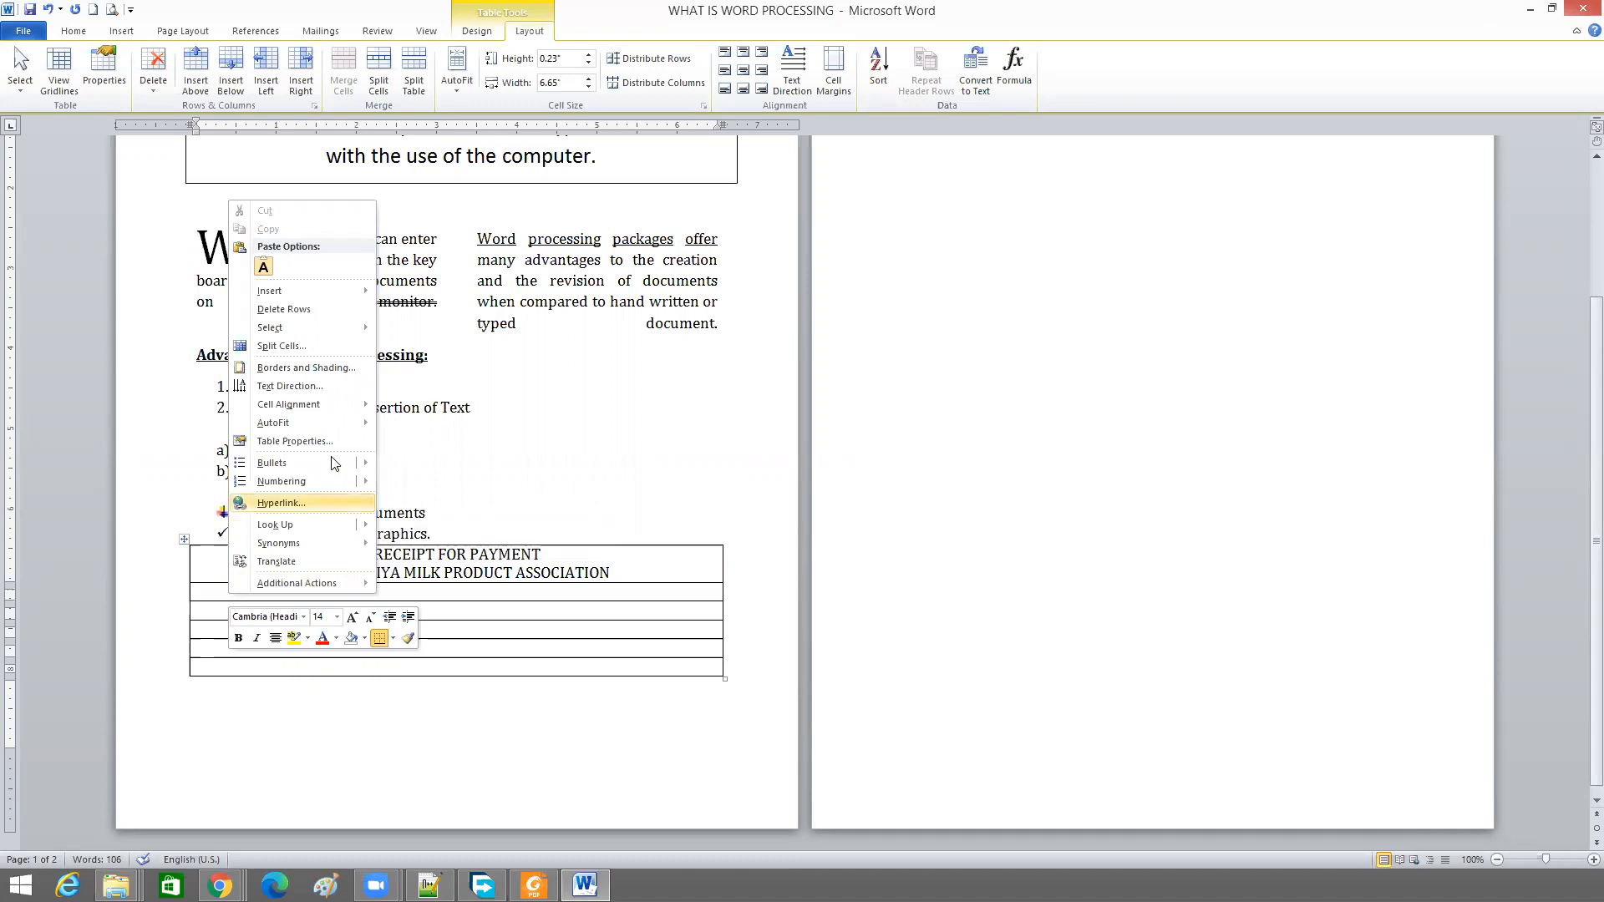
pyautogui.moveTo(333, 424)
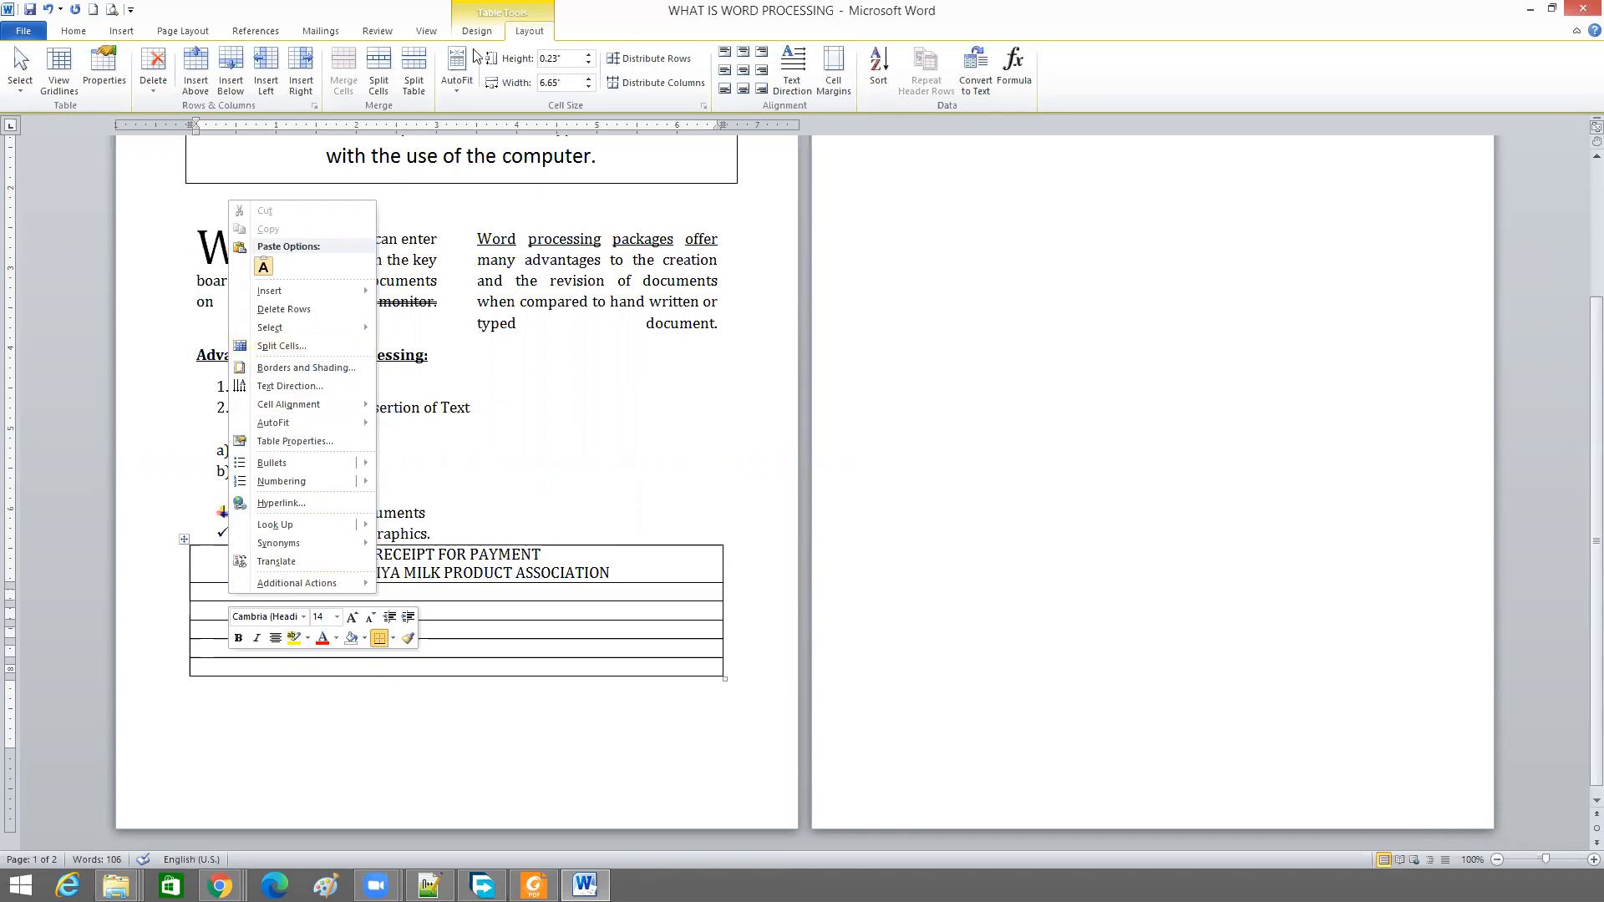
pyautogui.click(501, 9)
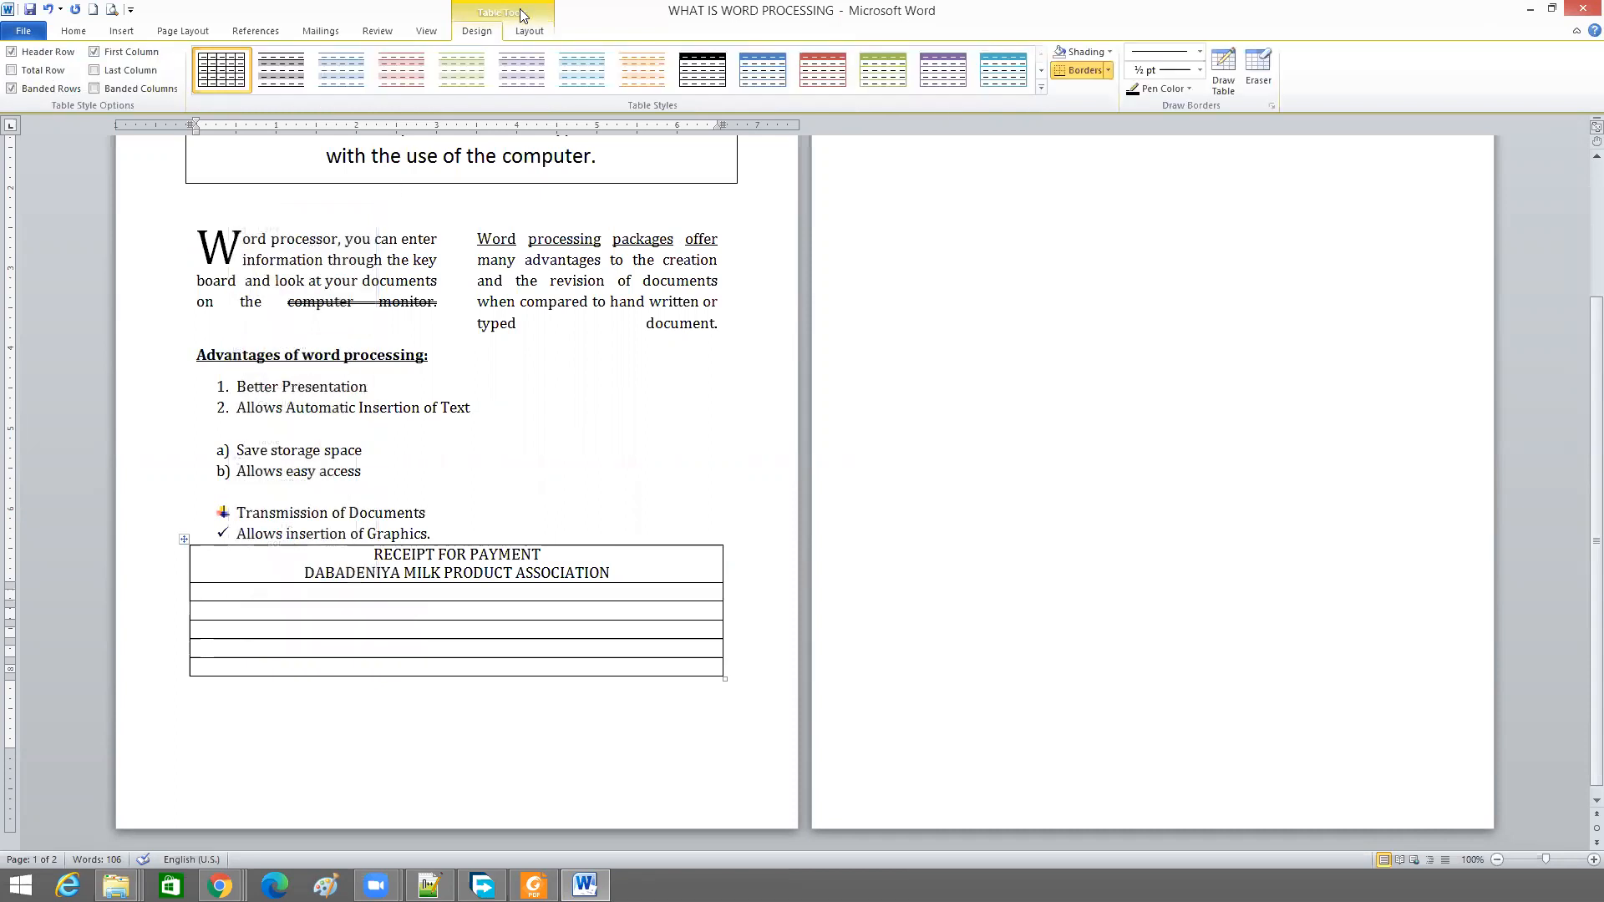
pyautogui.click(532, 34)
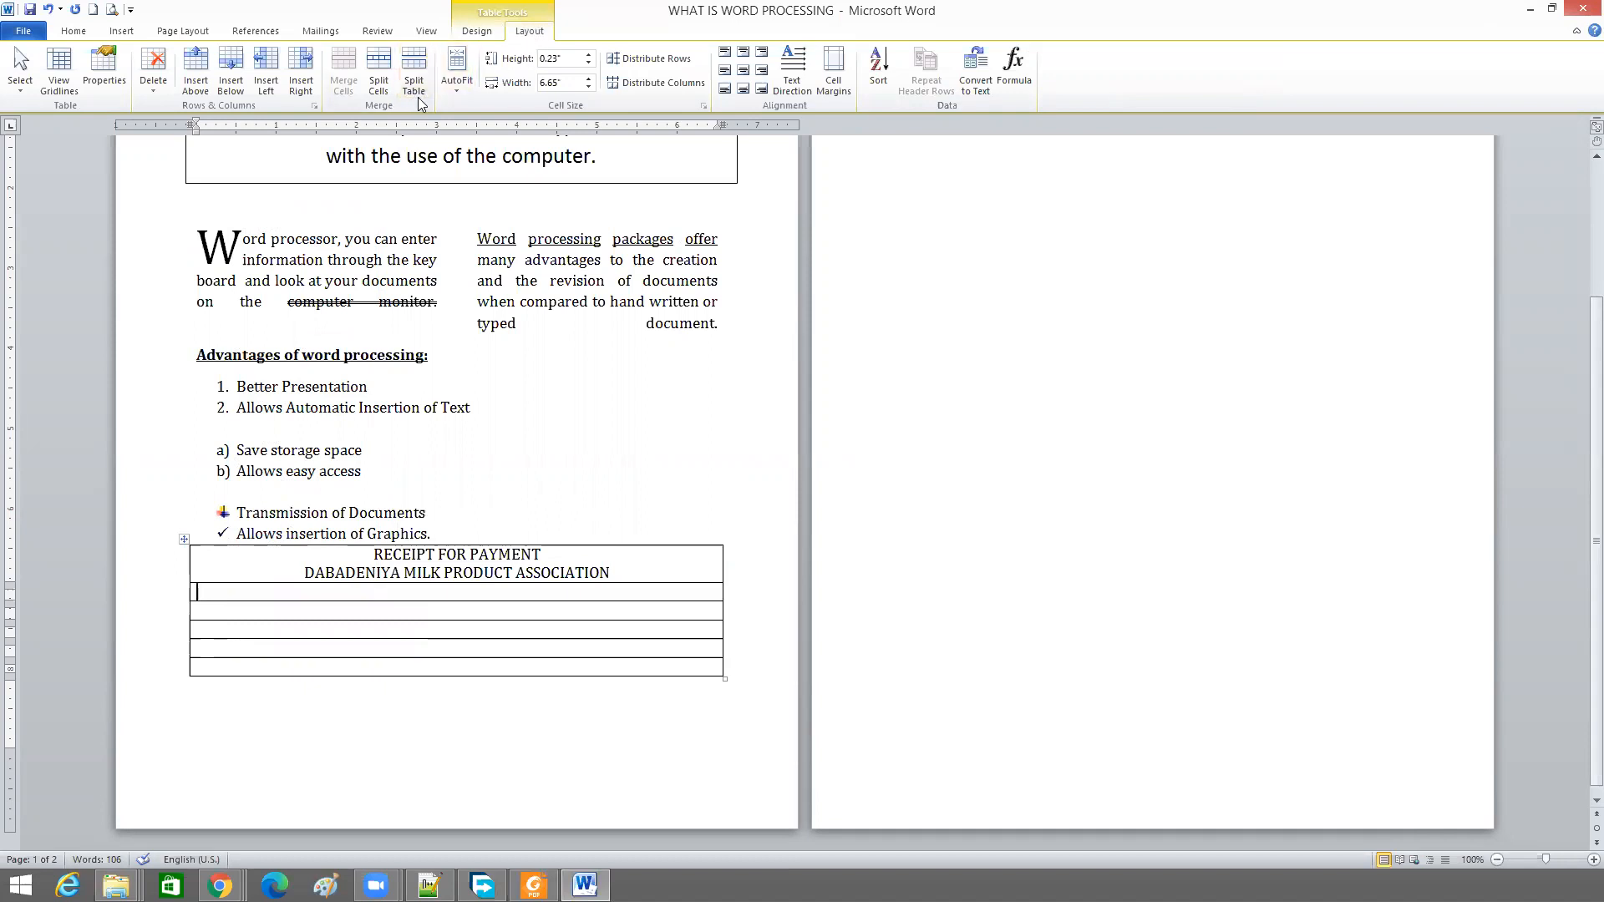
pyautogui.click(1552, 8)
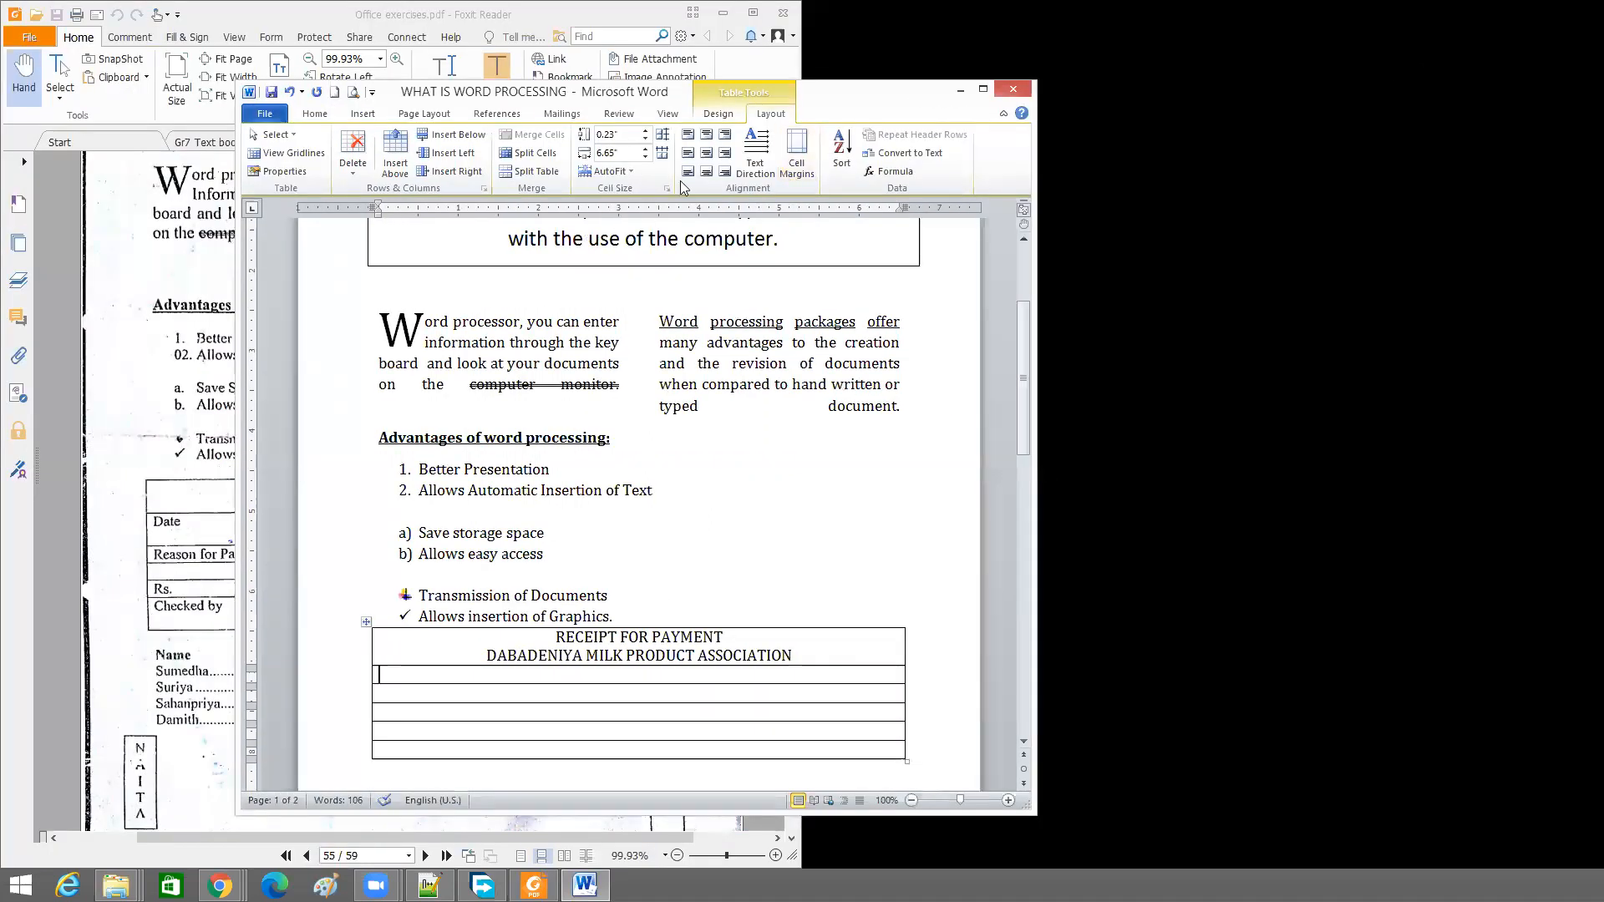
pyautogui.click(539, 154)
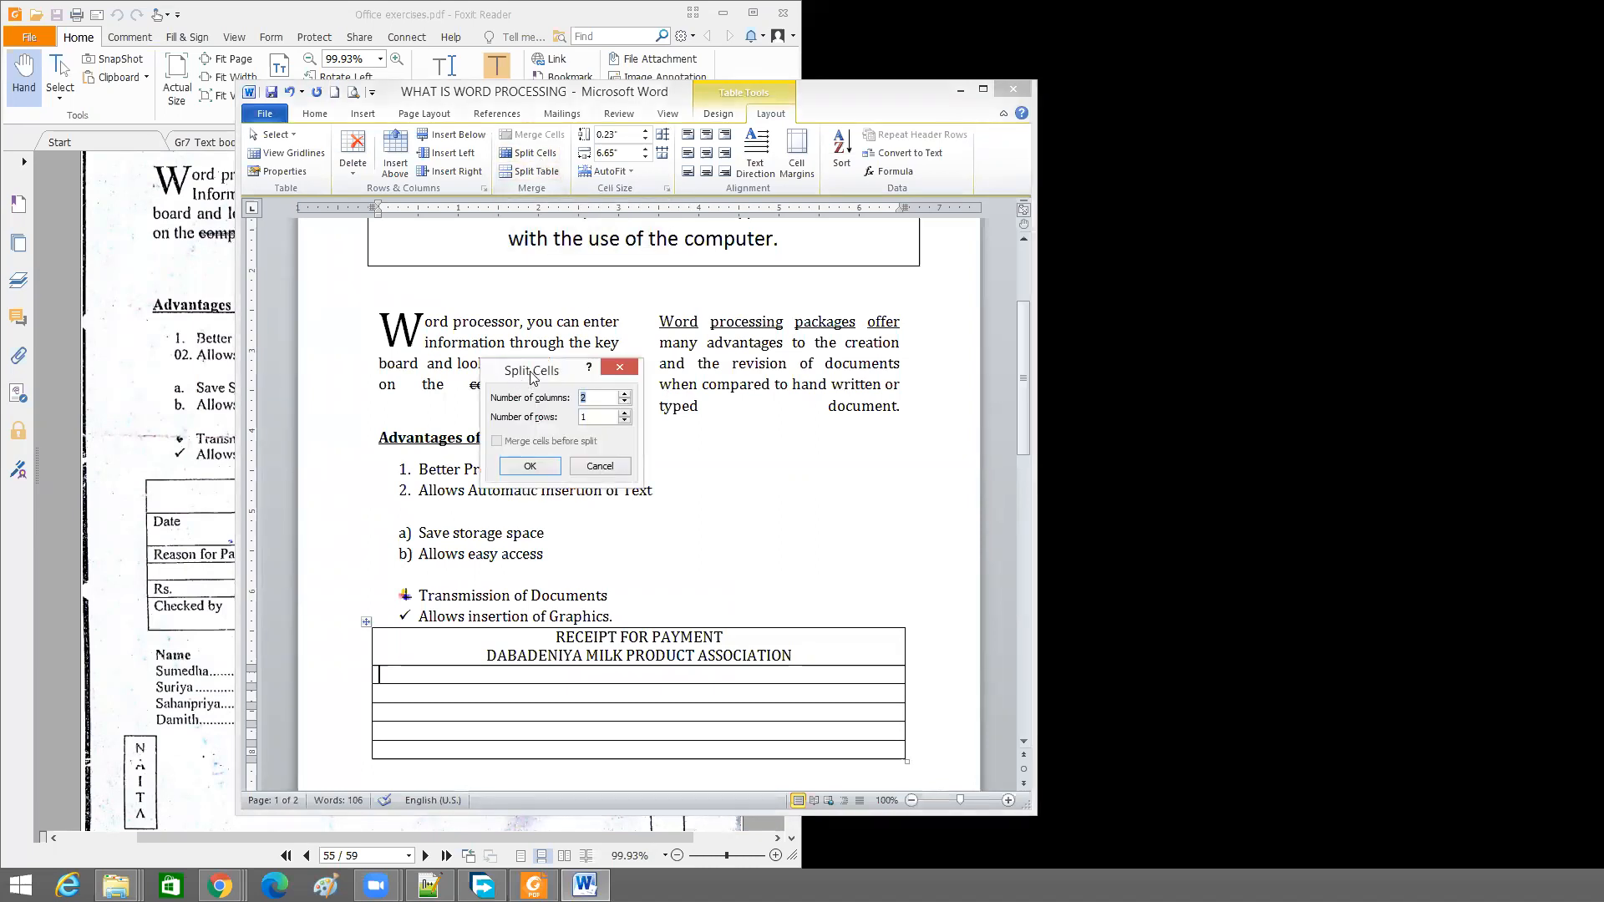
pyautogui.moveTo(531, 377); pyautogui.dragTo(1193, 367)
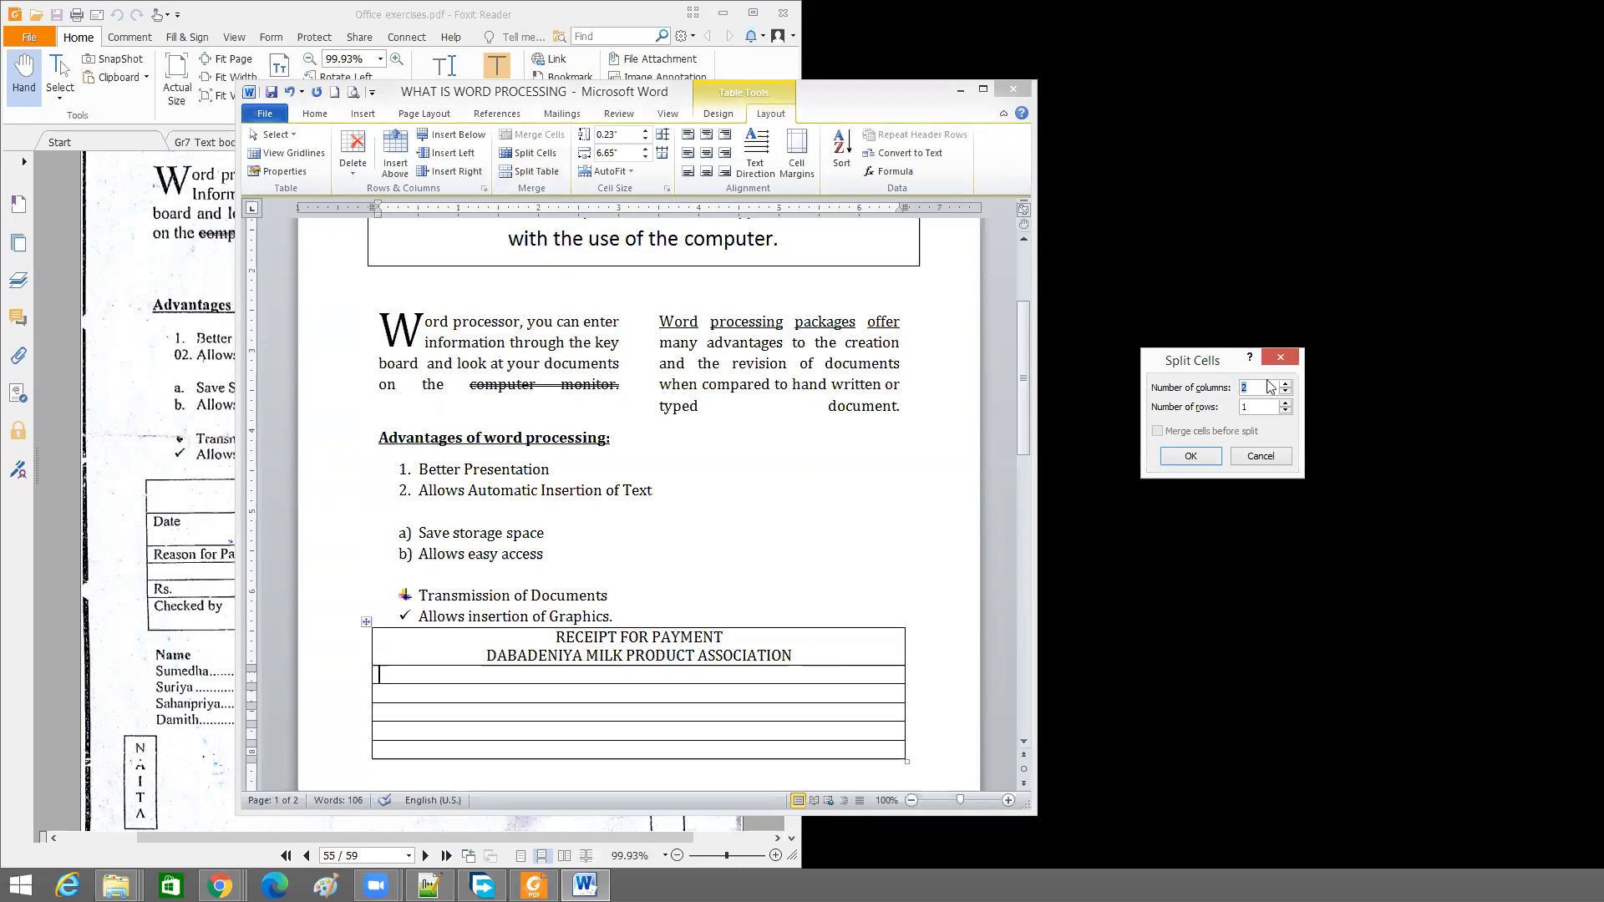
pyautogui.click(1285, 383)
pyautogui.click(1181, 456)
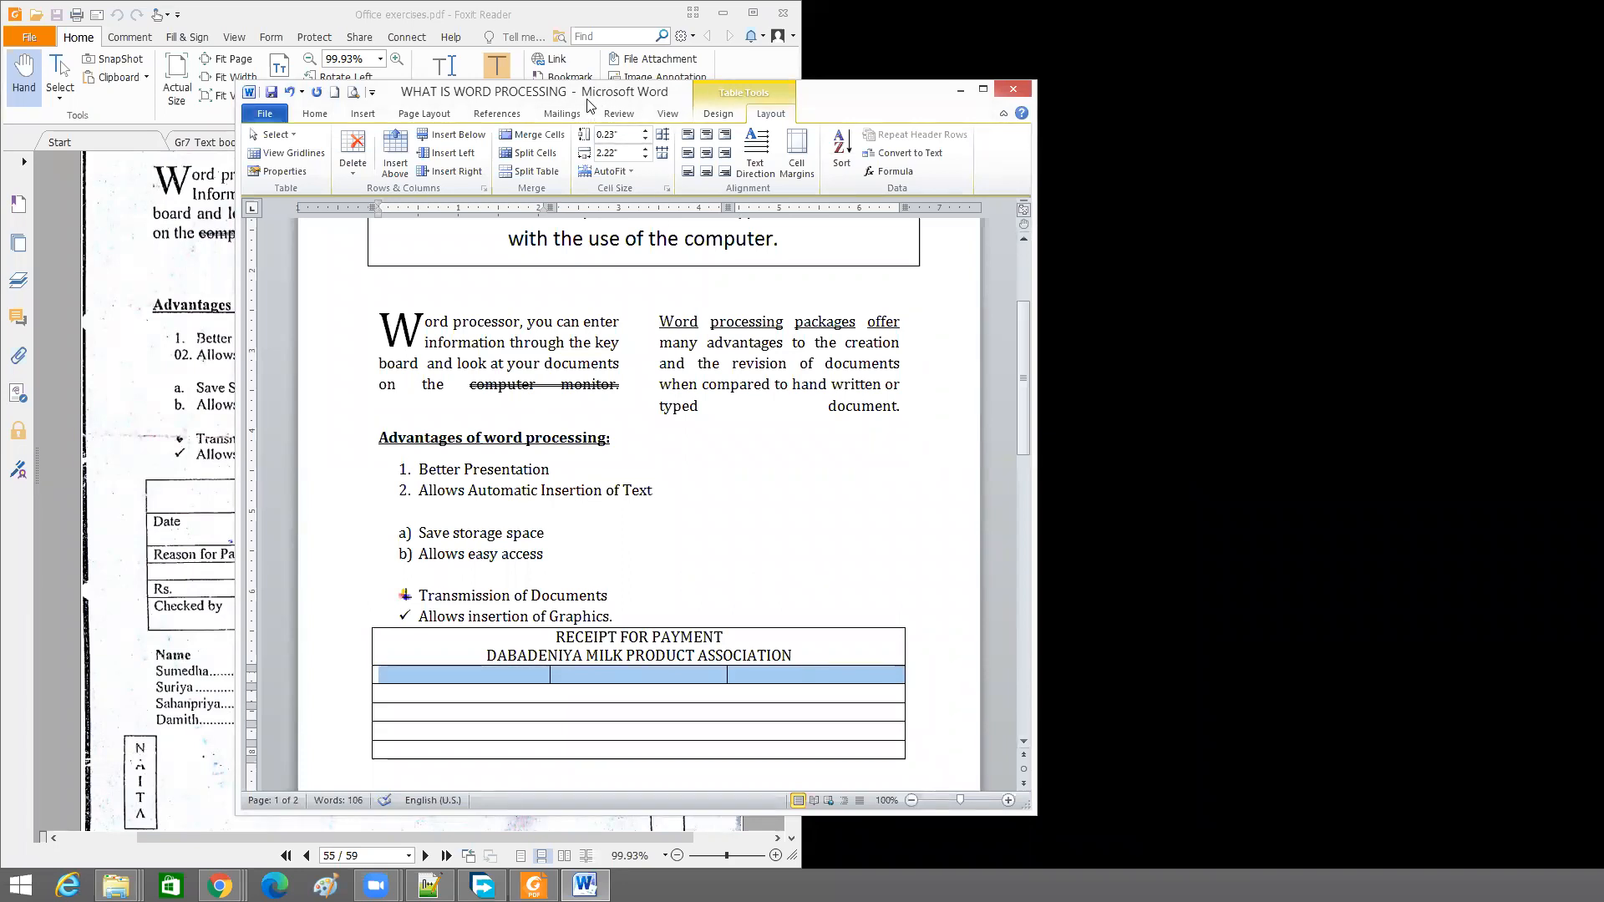
# Uncover the printed exercise and adjust the second row's dividers, narrowing the outer cells and widening the middle cell
pyautogui.moveTo(589, 99); pyautogui.dragTo(1005, 43)
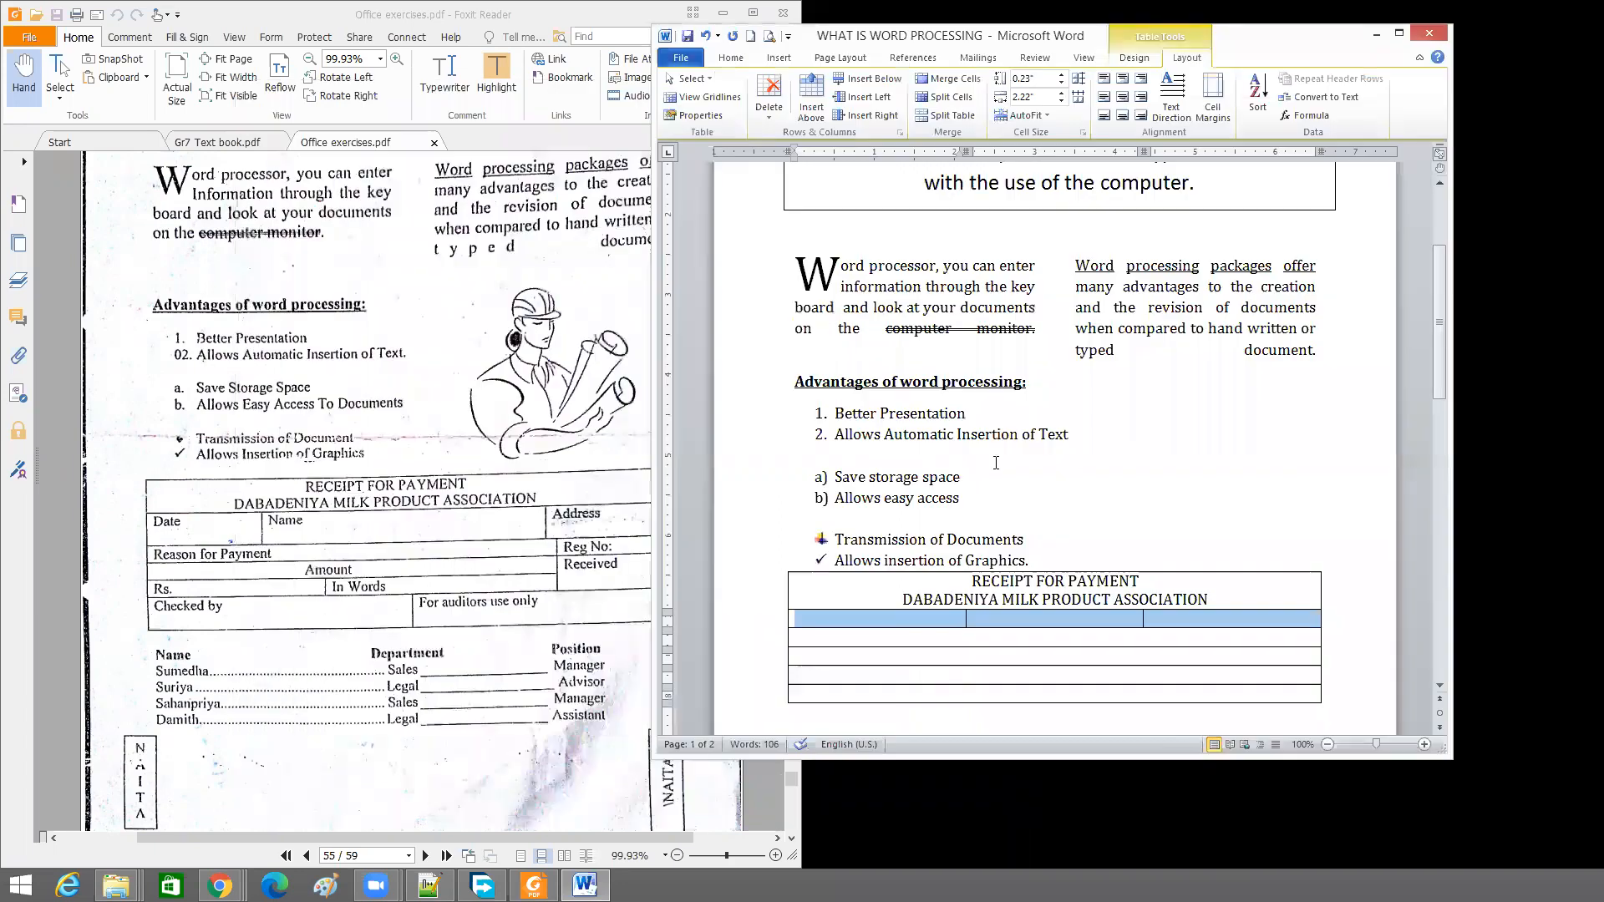
pyautogui.click(823, 618)
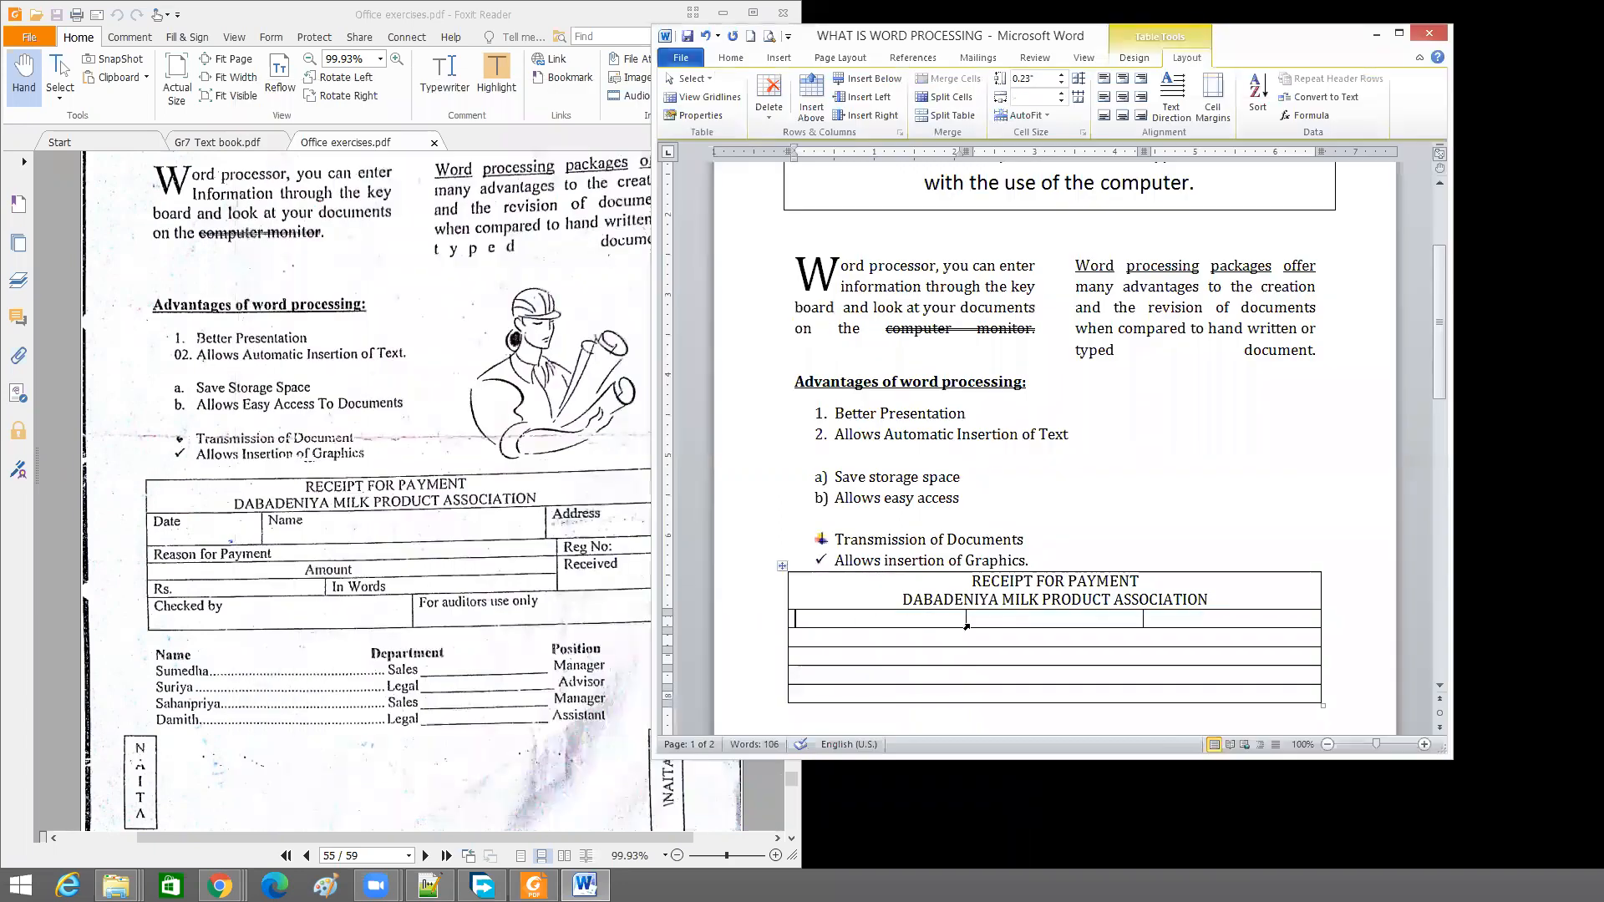
pyautogui.moveTo(964, 619); pyautogui.dragTo(939, 619)
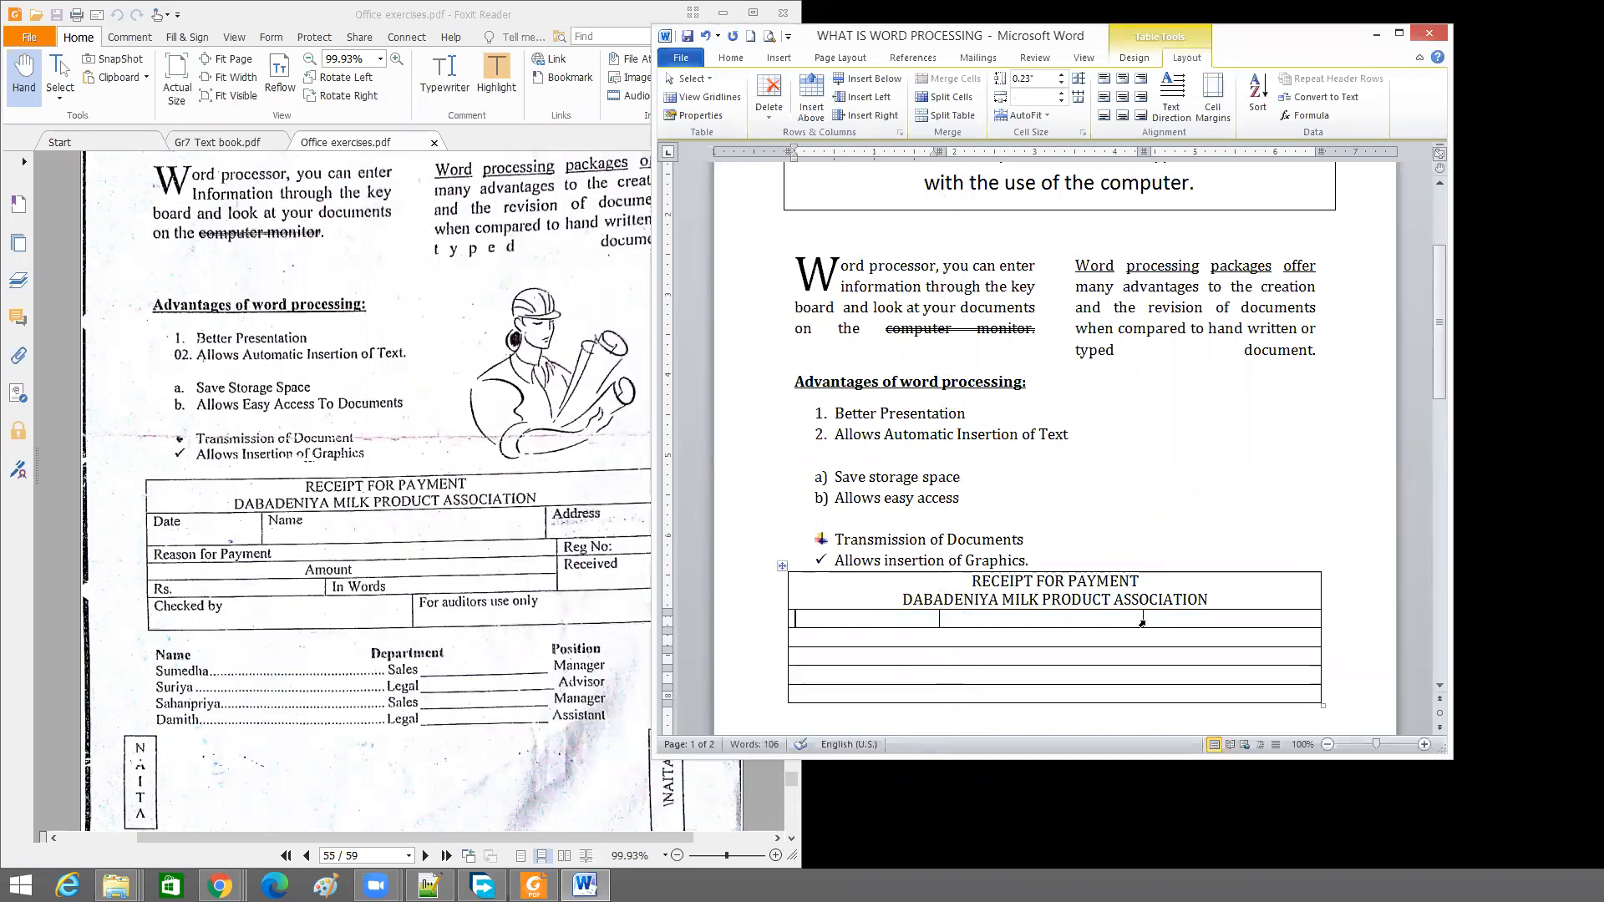
pyautogui.moveTo(1141, 616); pyautogui.dragTo(1175, 617)
# Enter "Date" with a blank line below it, "Name" and "Address" in the second row's cells, and move the document clear of the exercise
pyautogui.write('DATE')
pyautogui.press('BackSpace')
pyautogui.press('BackSpace')
pyautogui.press('BackSpace')
pyautogui.press('BackSpace')
pyautogui.write('Date')
pyautogui.press('Return')
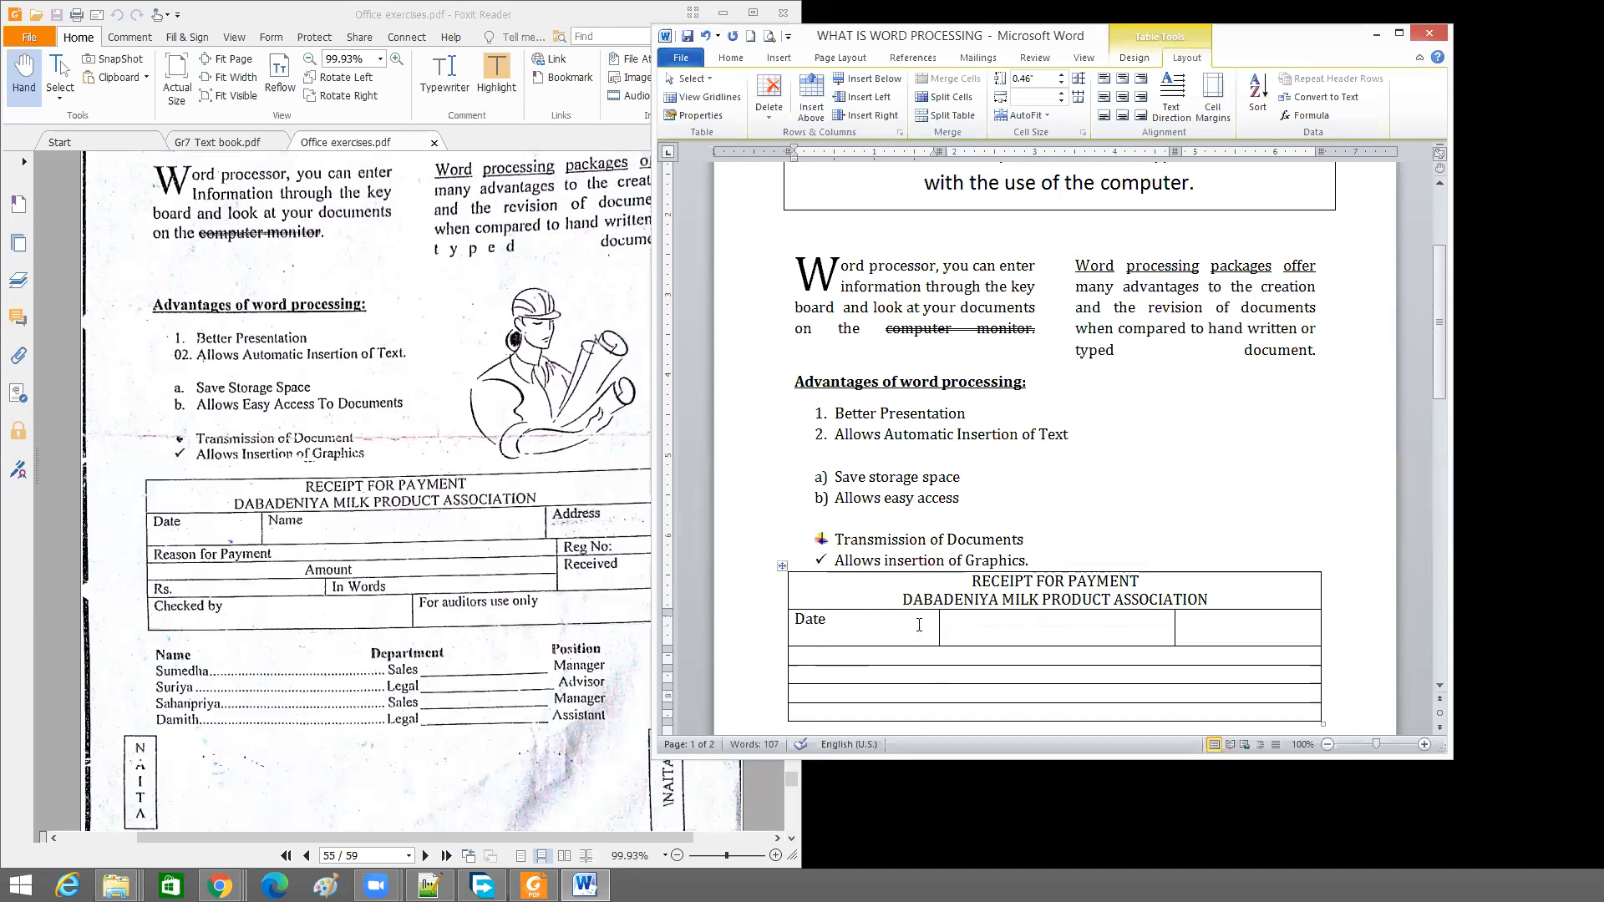
pyautogui.click(969, 623)
pyautogui.write('Name')
pyautogui.click(1216, 640)
pyautogui.write('Address')
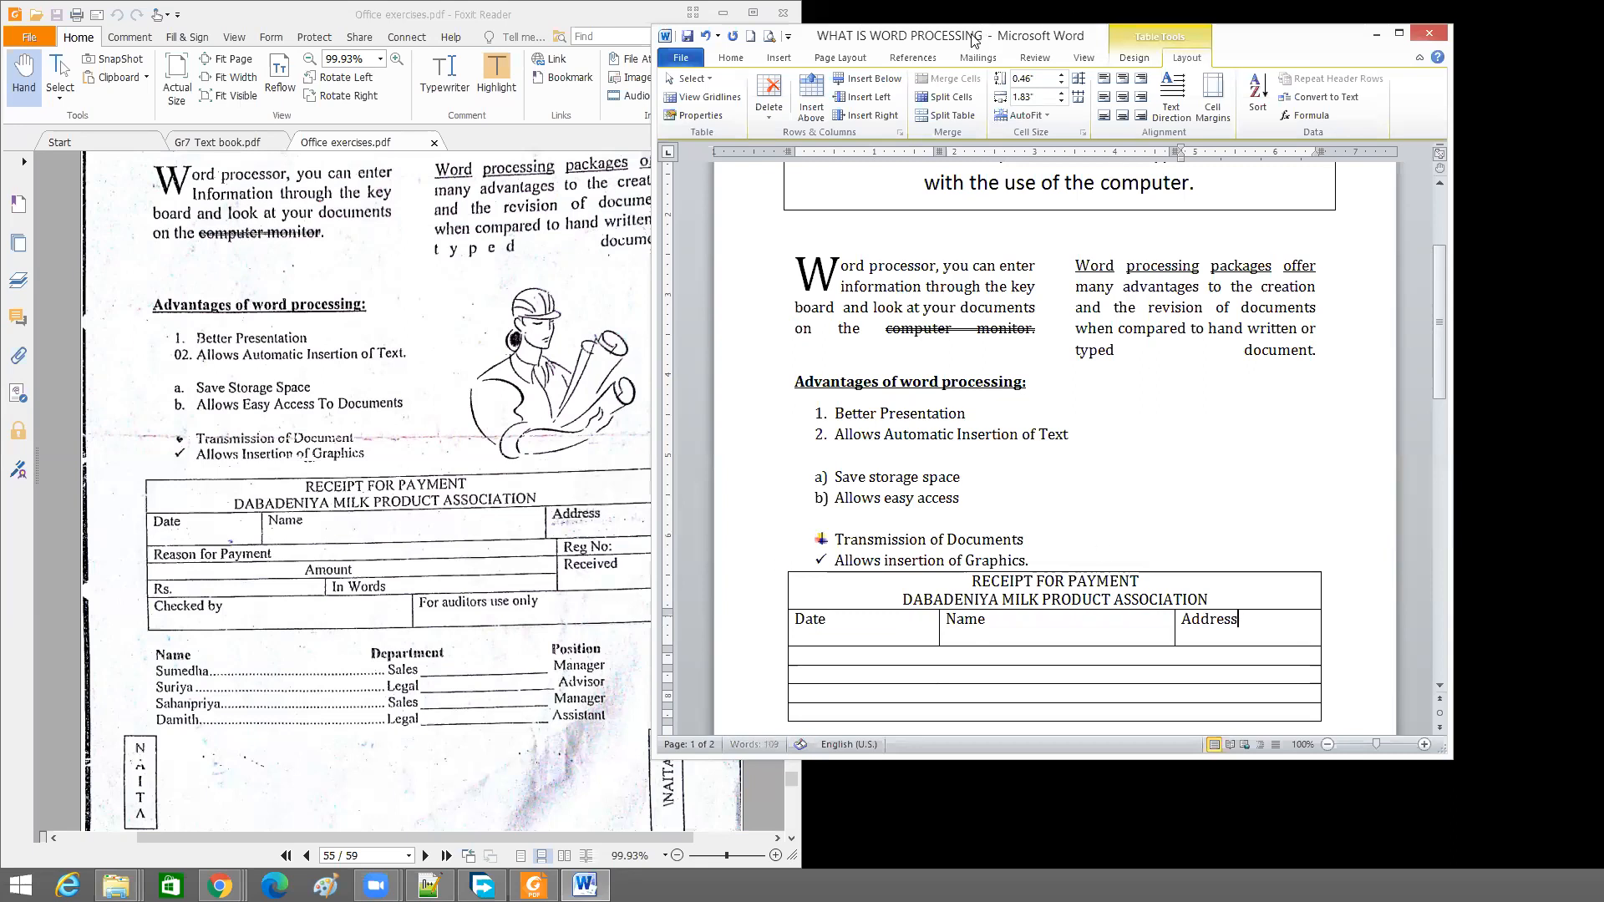
pyautogui.moveTo(976, 37); pyautogui.dragTo(1076, 13)
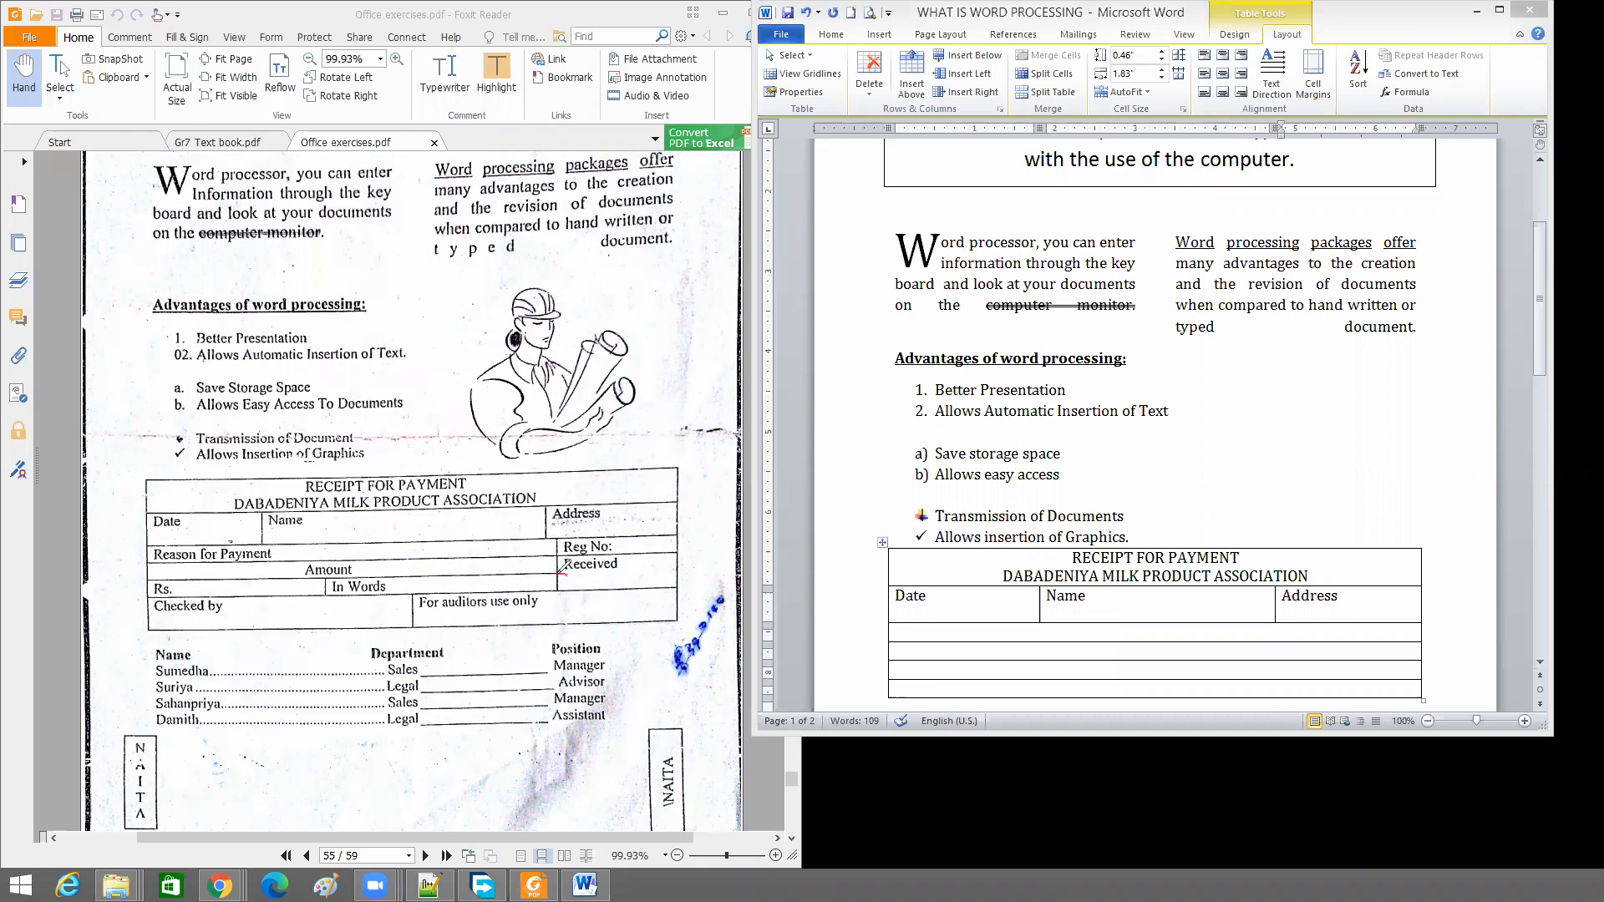
pyautogui.moveTo(560, 572); pyautogui.dragTo(684, 567)
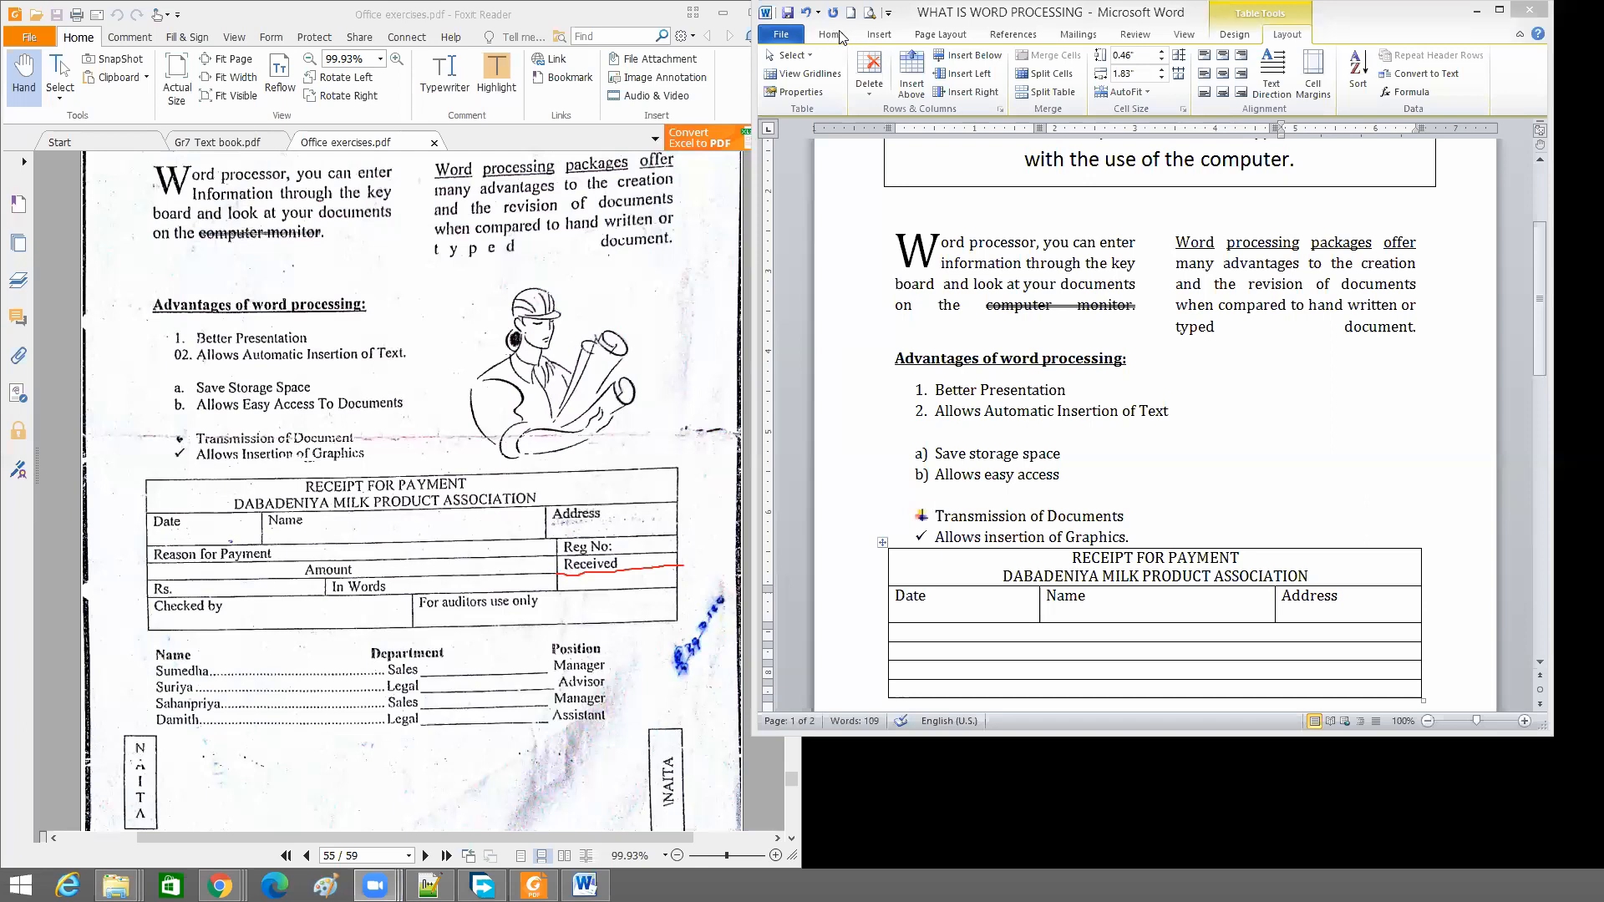
pyautogui.click(878, 35)
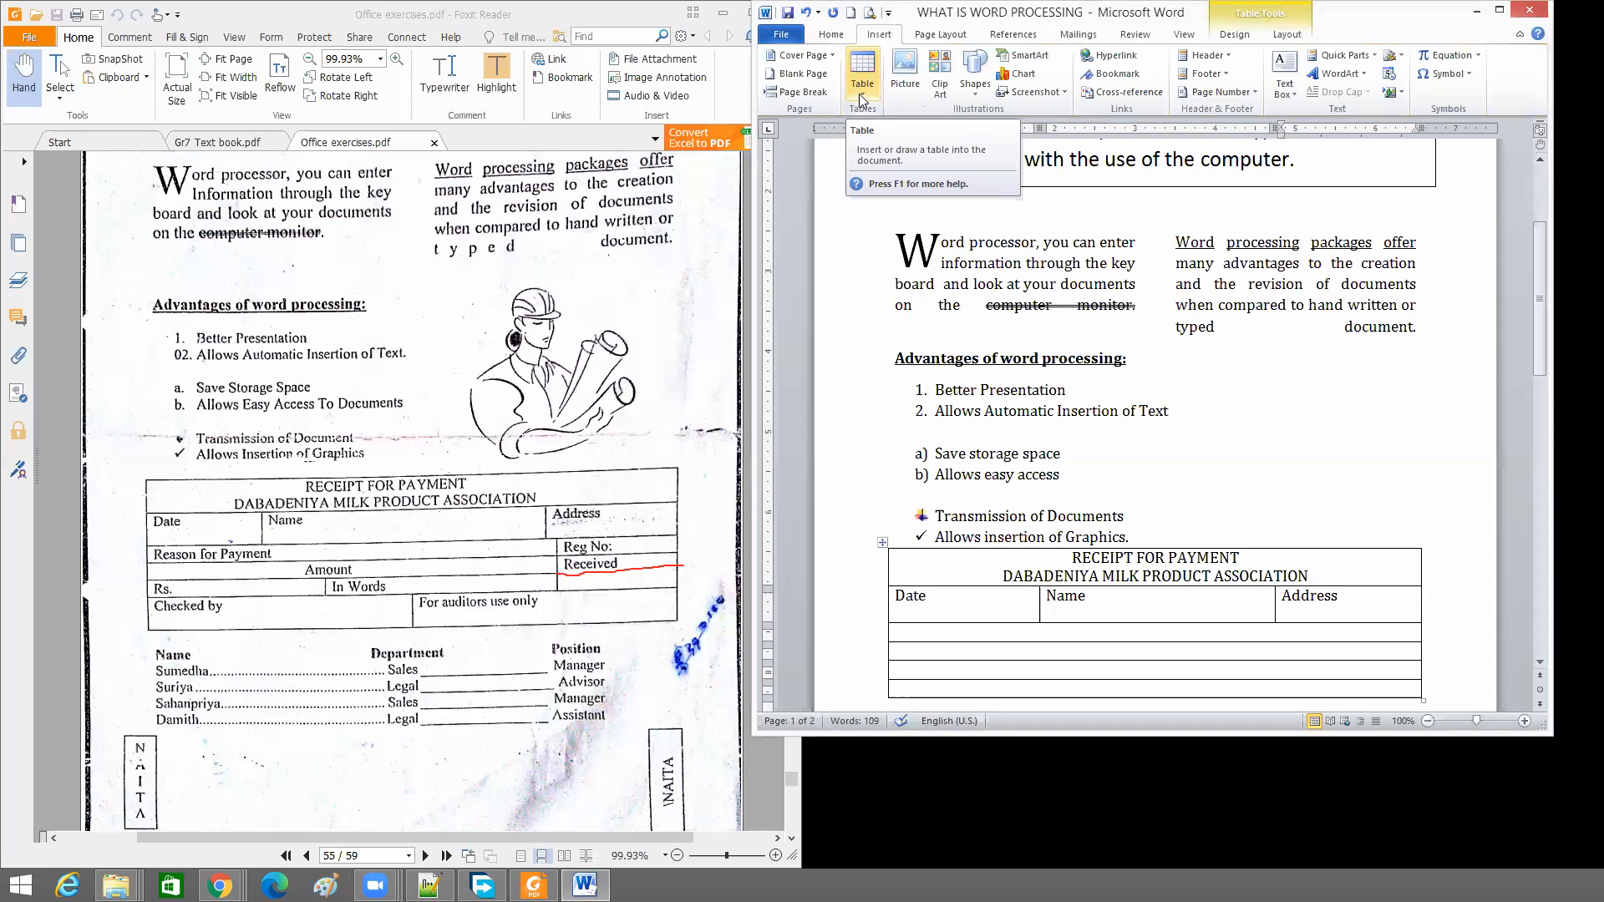
pyautogui.click(1466, 684)
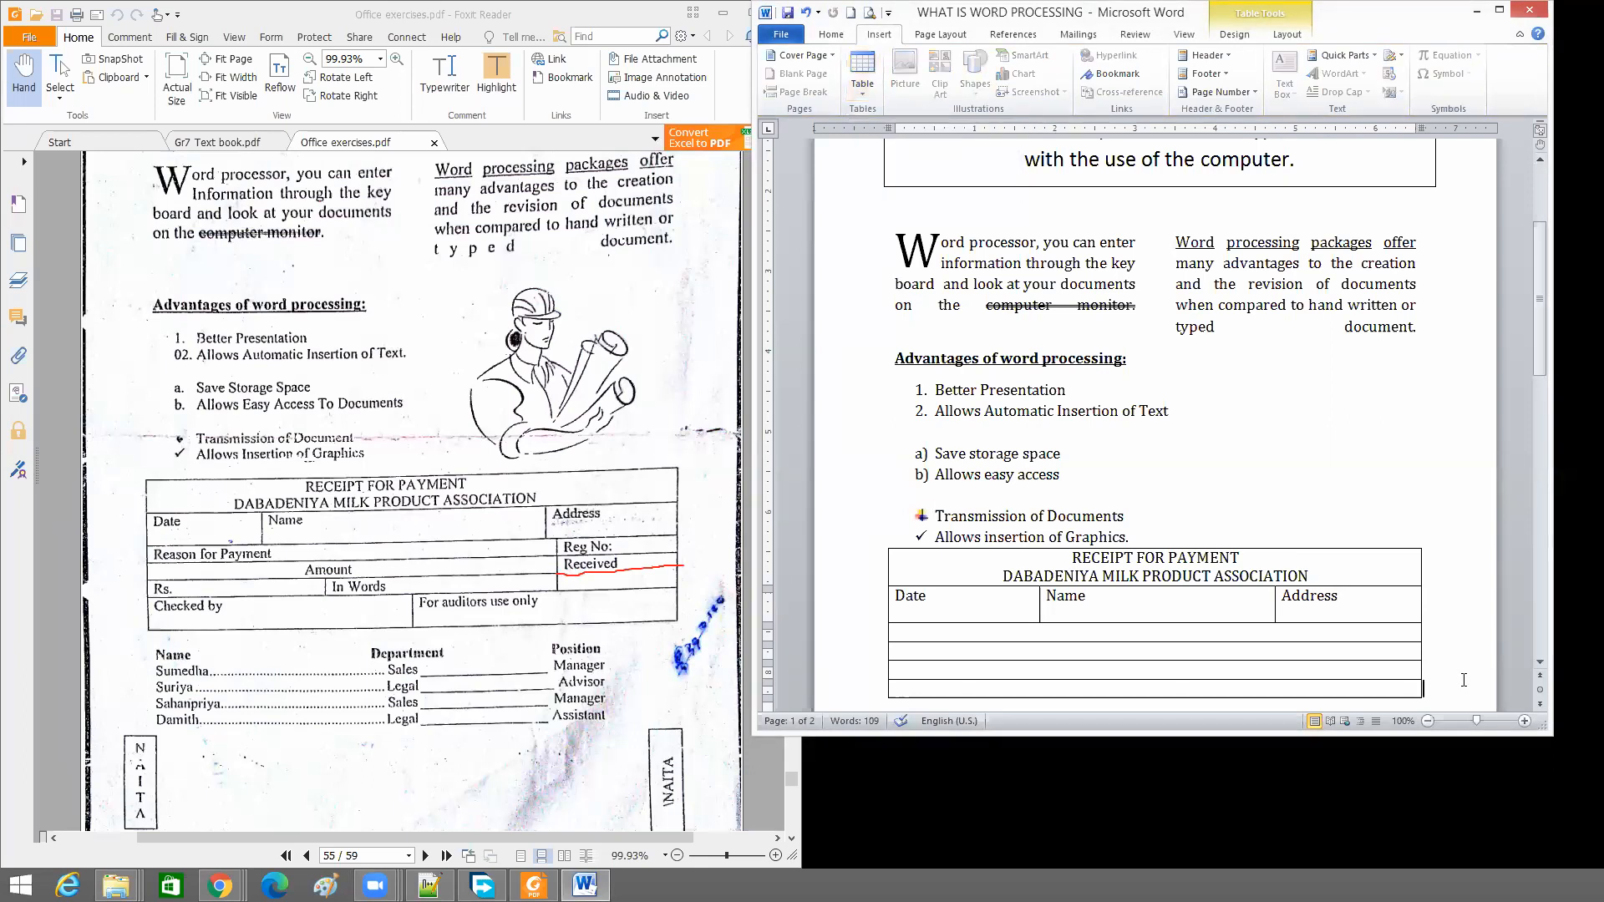
pyautogui.scroll(-1, 1464, 677)
pyautogui.press('Return')
pyautogui.press('Return')
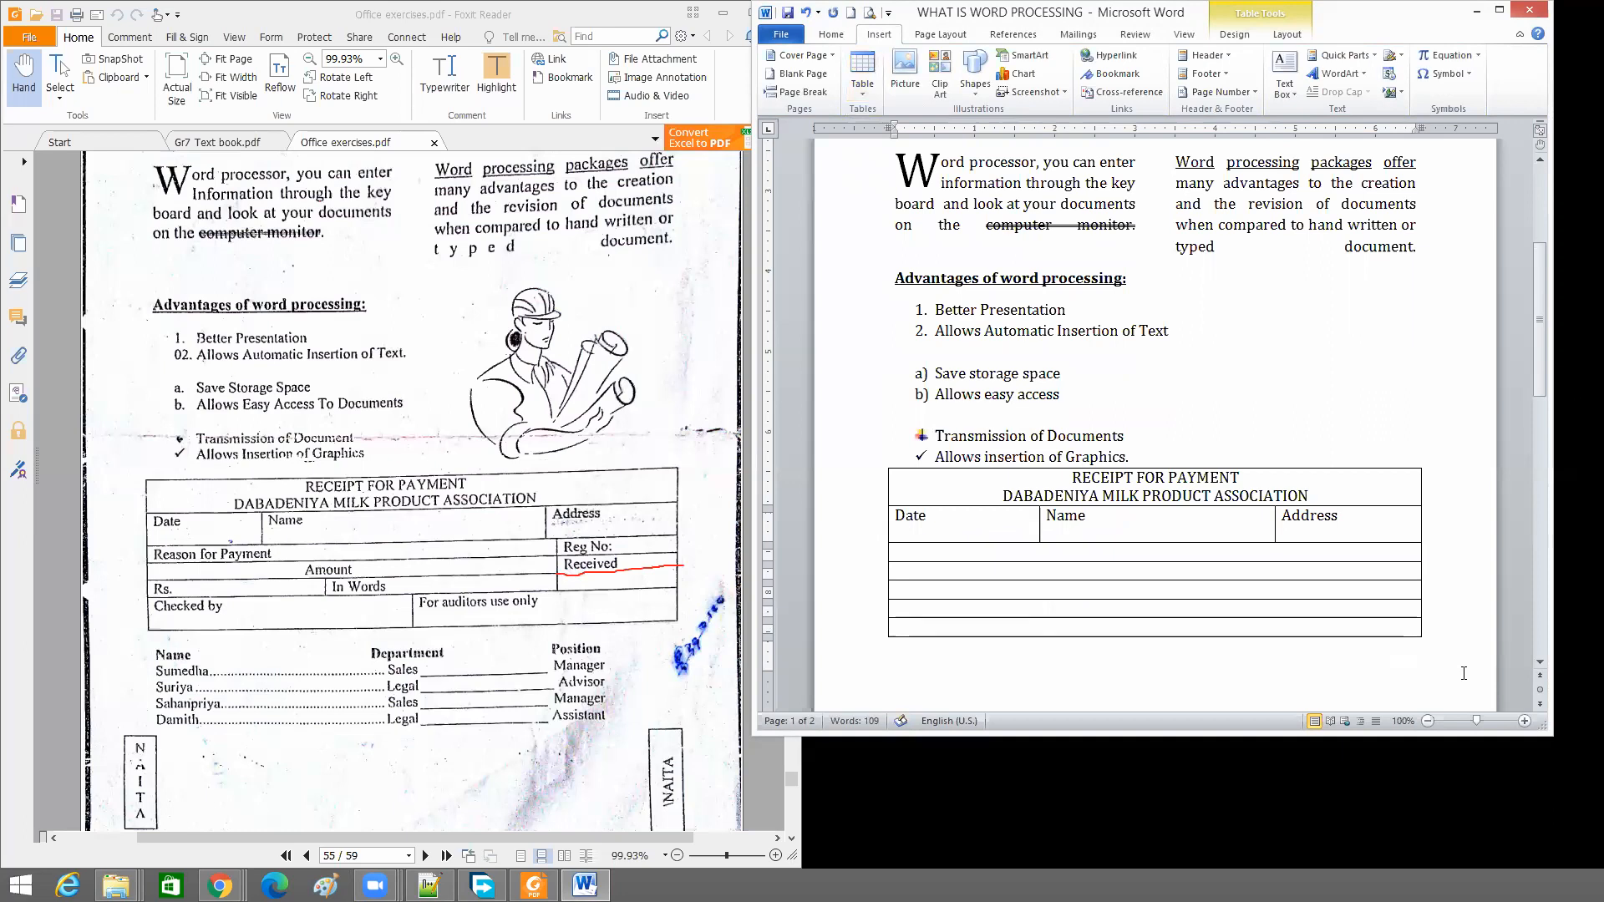
pyautogui.hotkey('ctrl', 'z')
pyautogui.hotkey('ctrl', 'z')
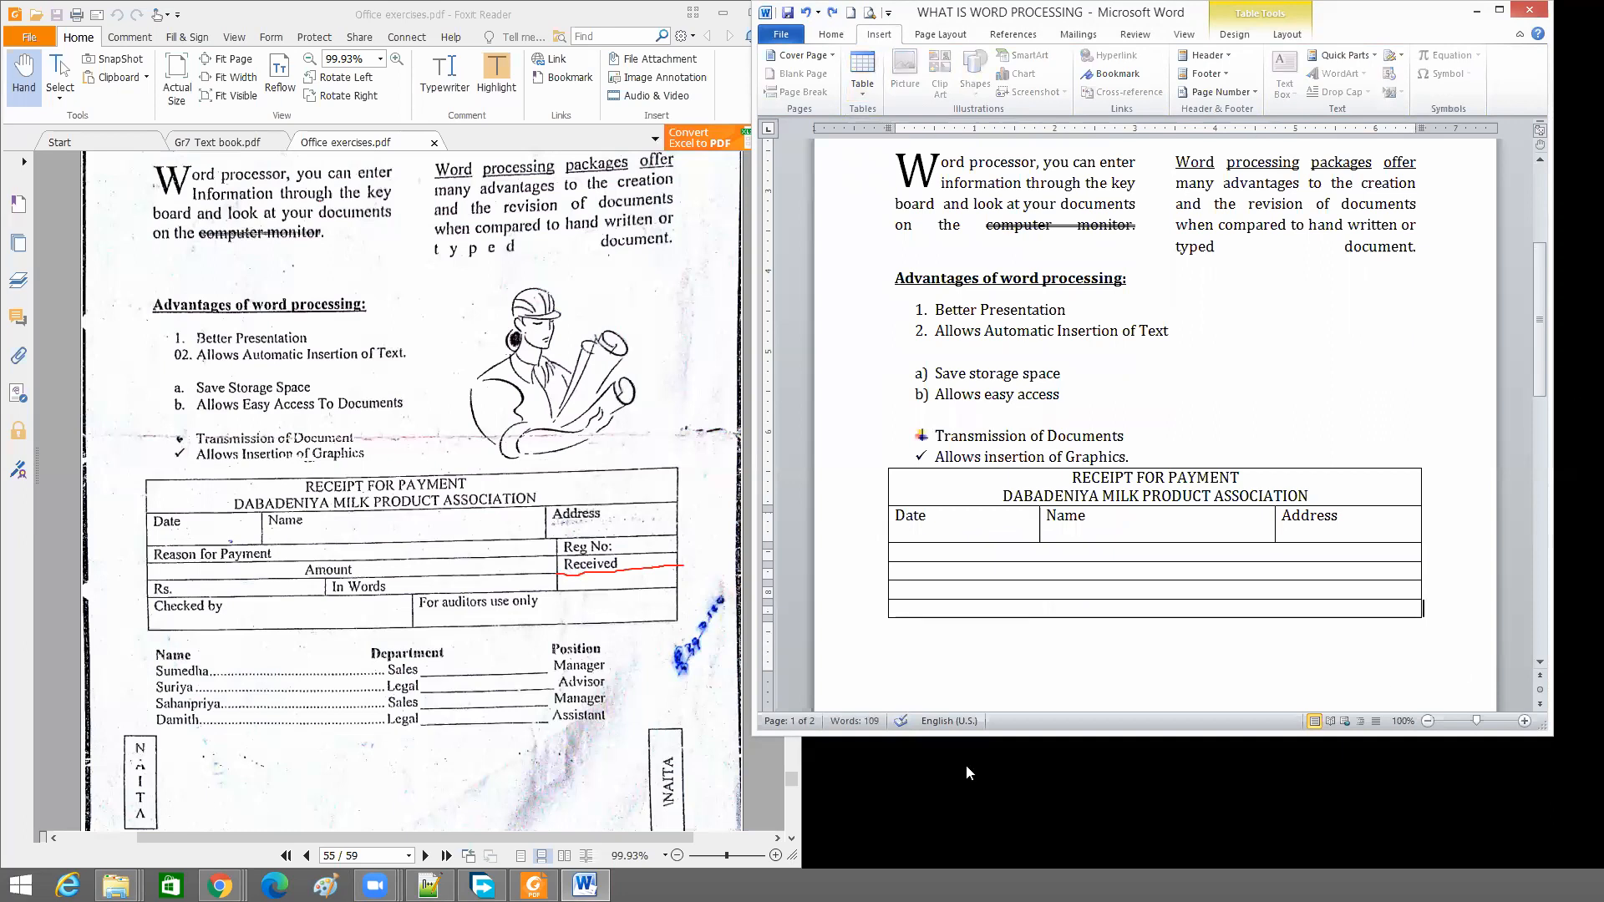
# Place the cursor below the table and look at the table insertion options without inserting anything
pyautogui.doubleClick(920, 659)
pyautogui.click(898, 658)
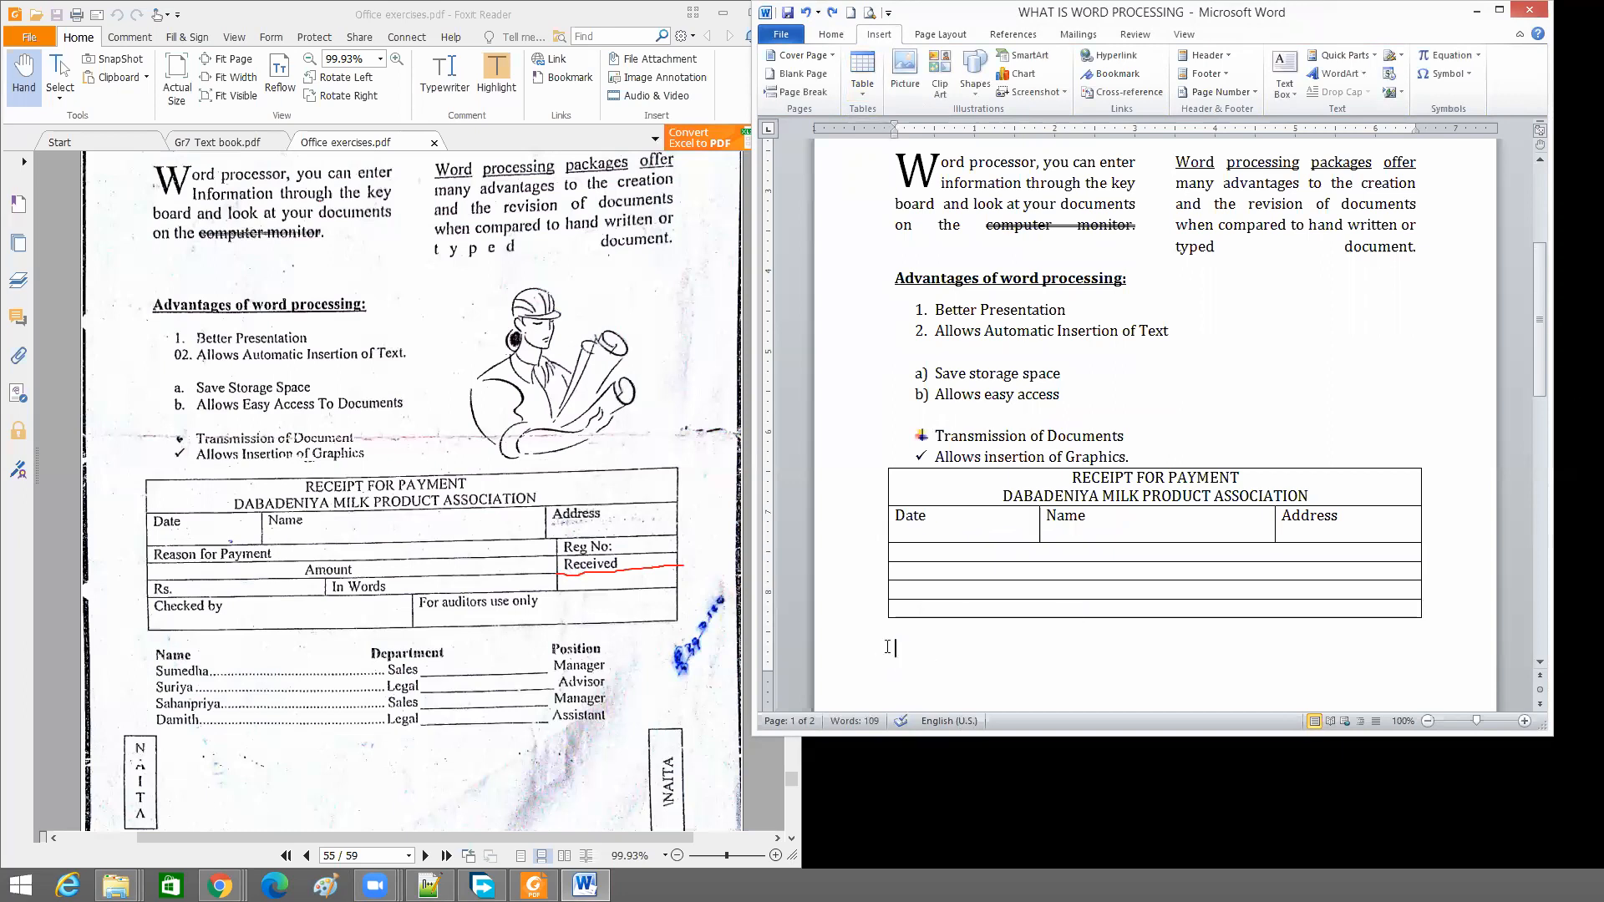
pyautogui.click(876, 88)
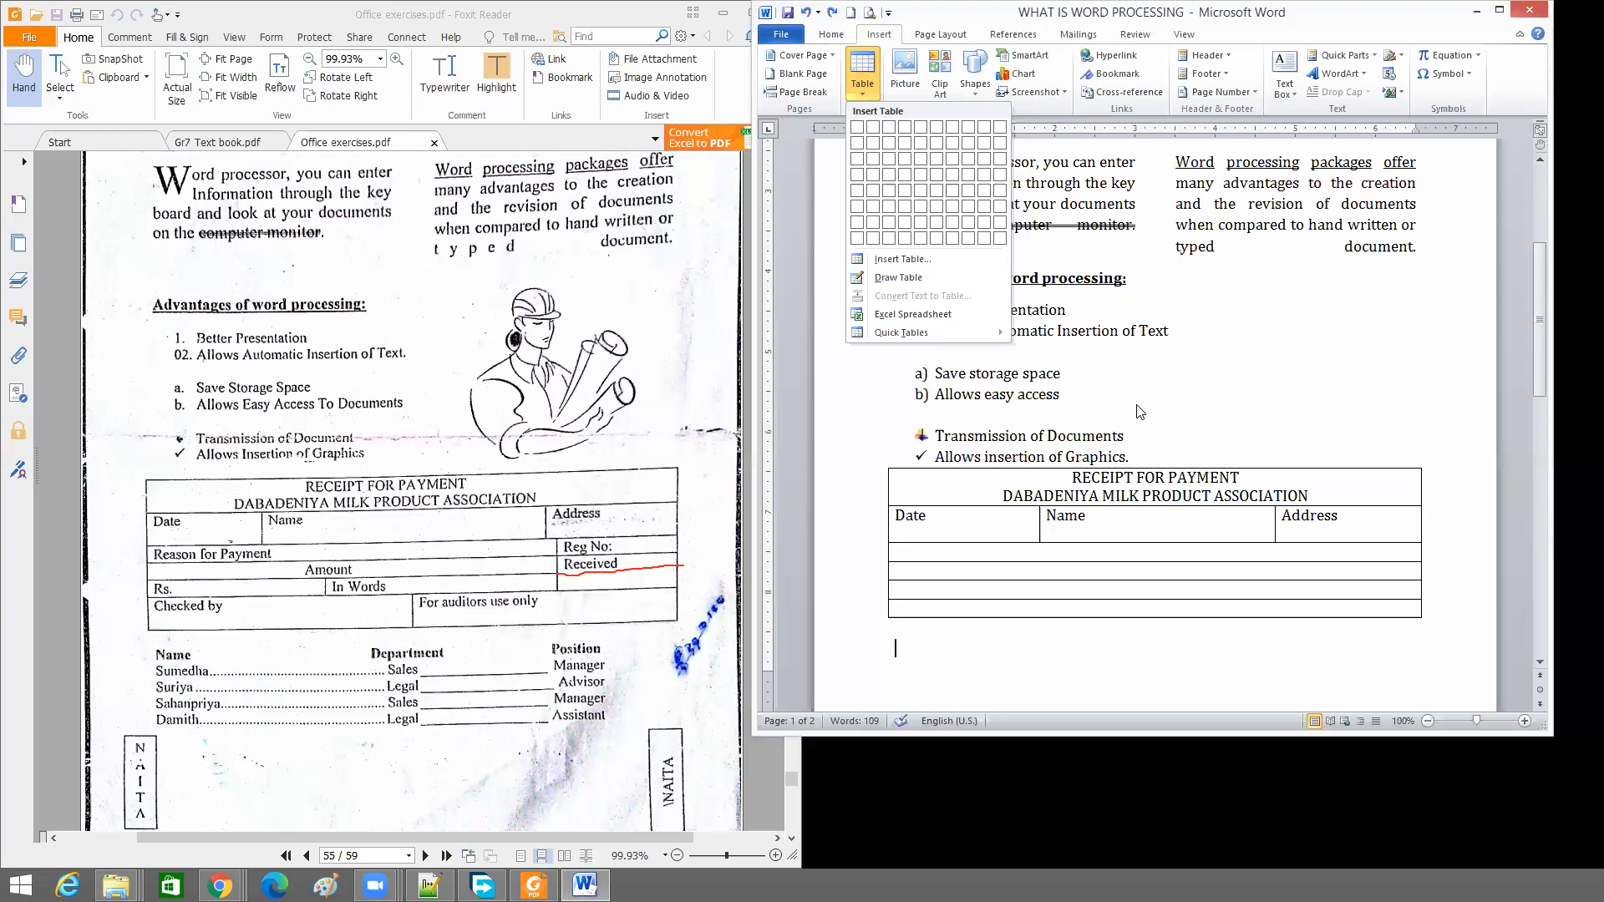
pyautogui.click(1259, 17)
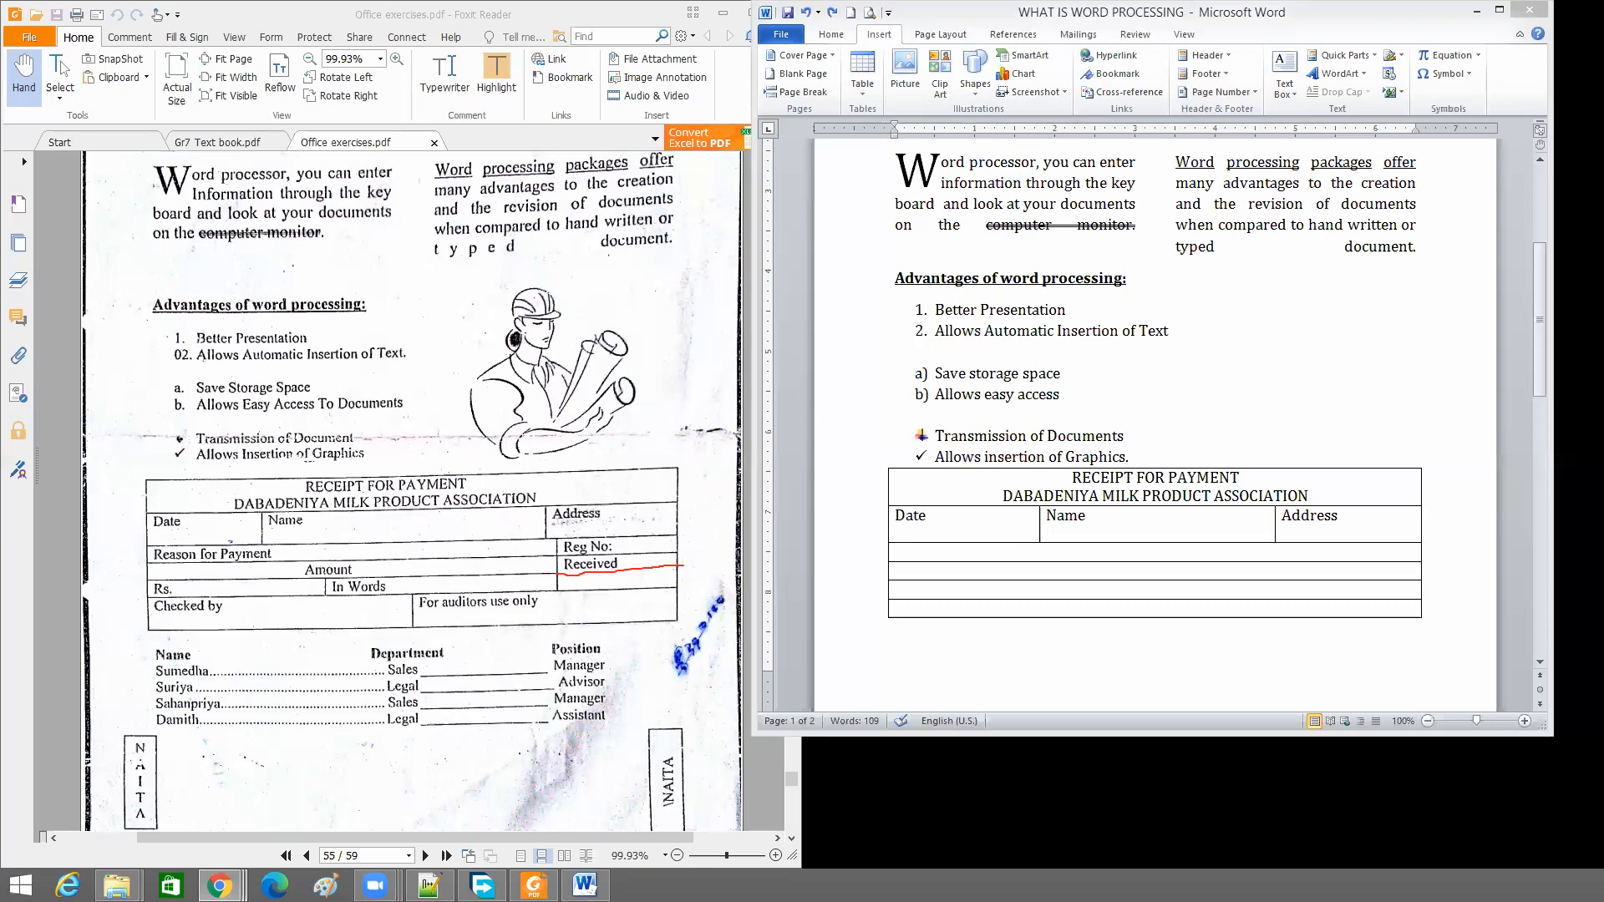
pyautogui.click(942, 516)
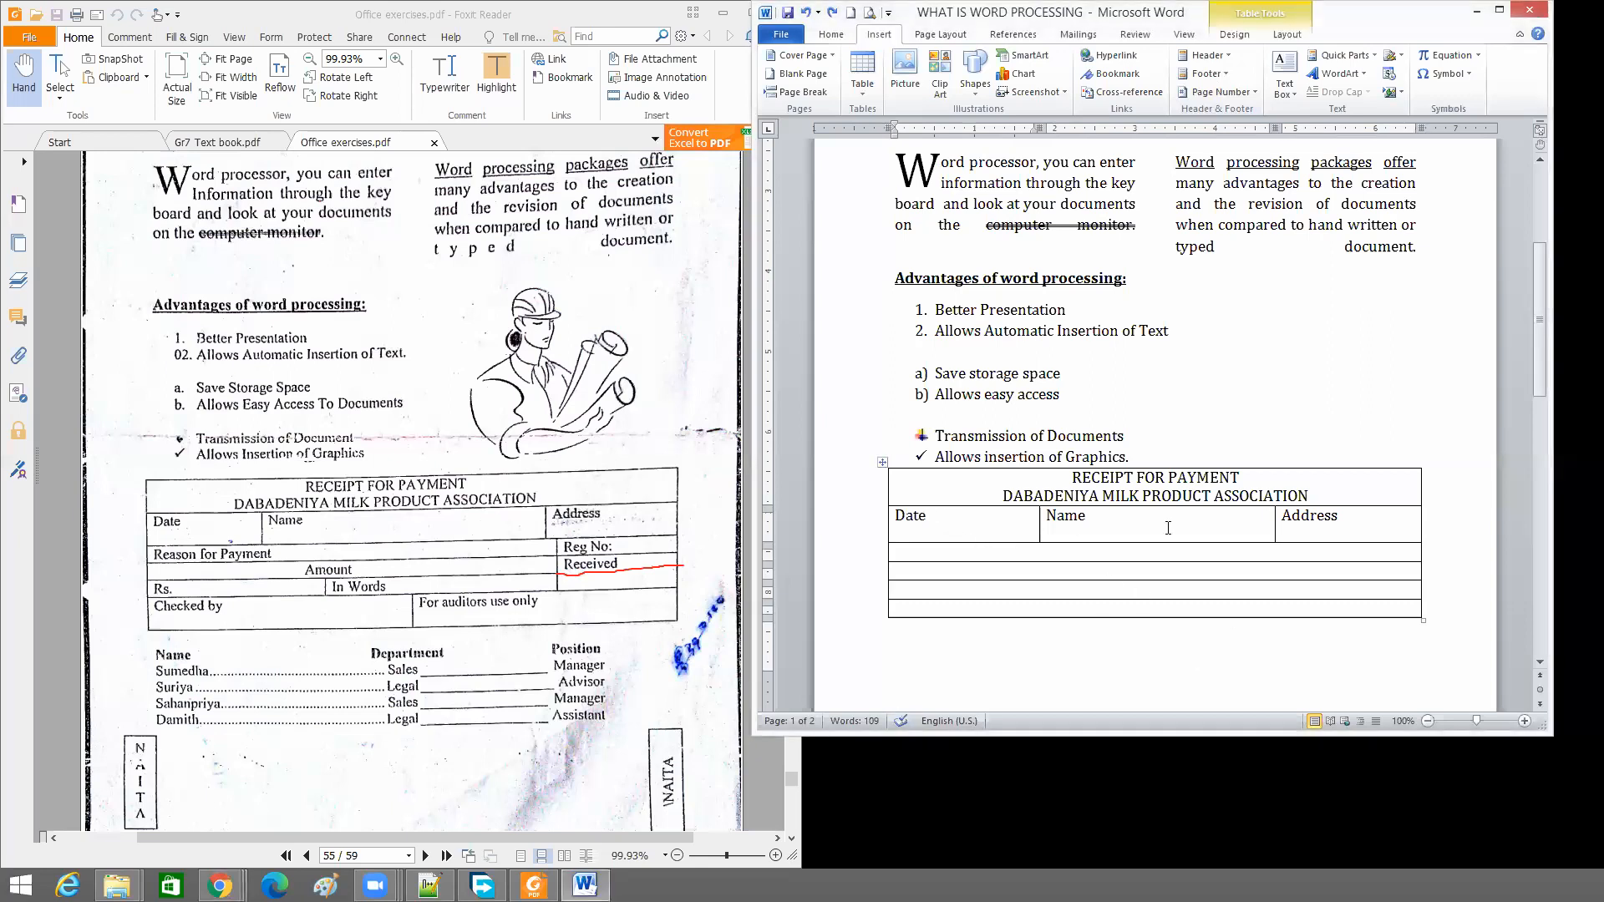
pyautogui.press('Return')
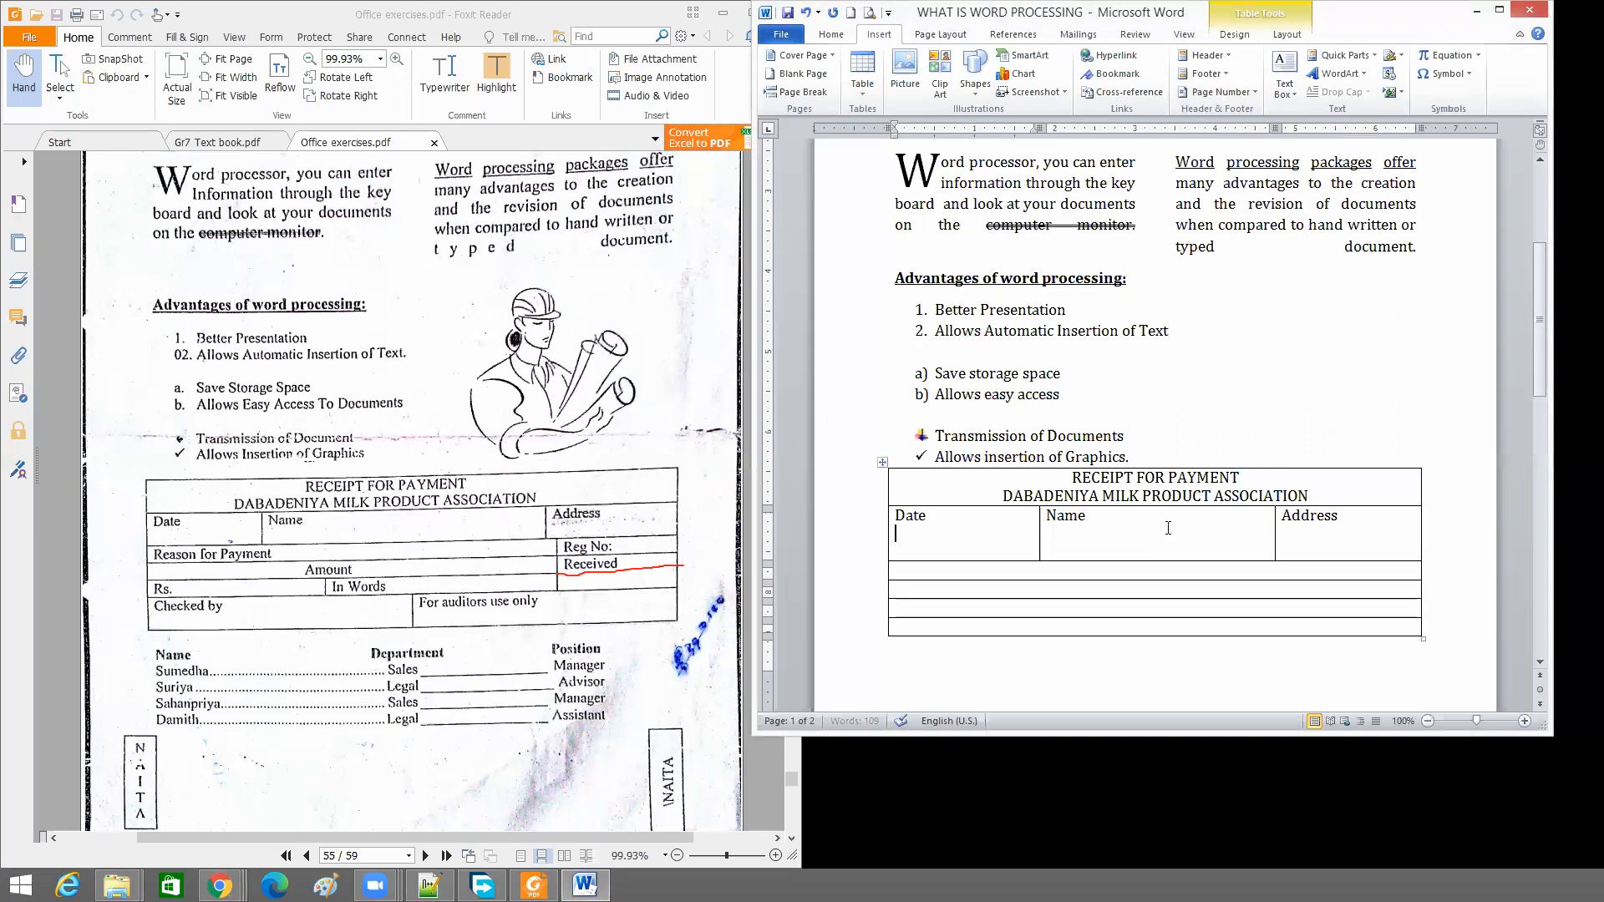
pyautogui.press('BackSpace')
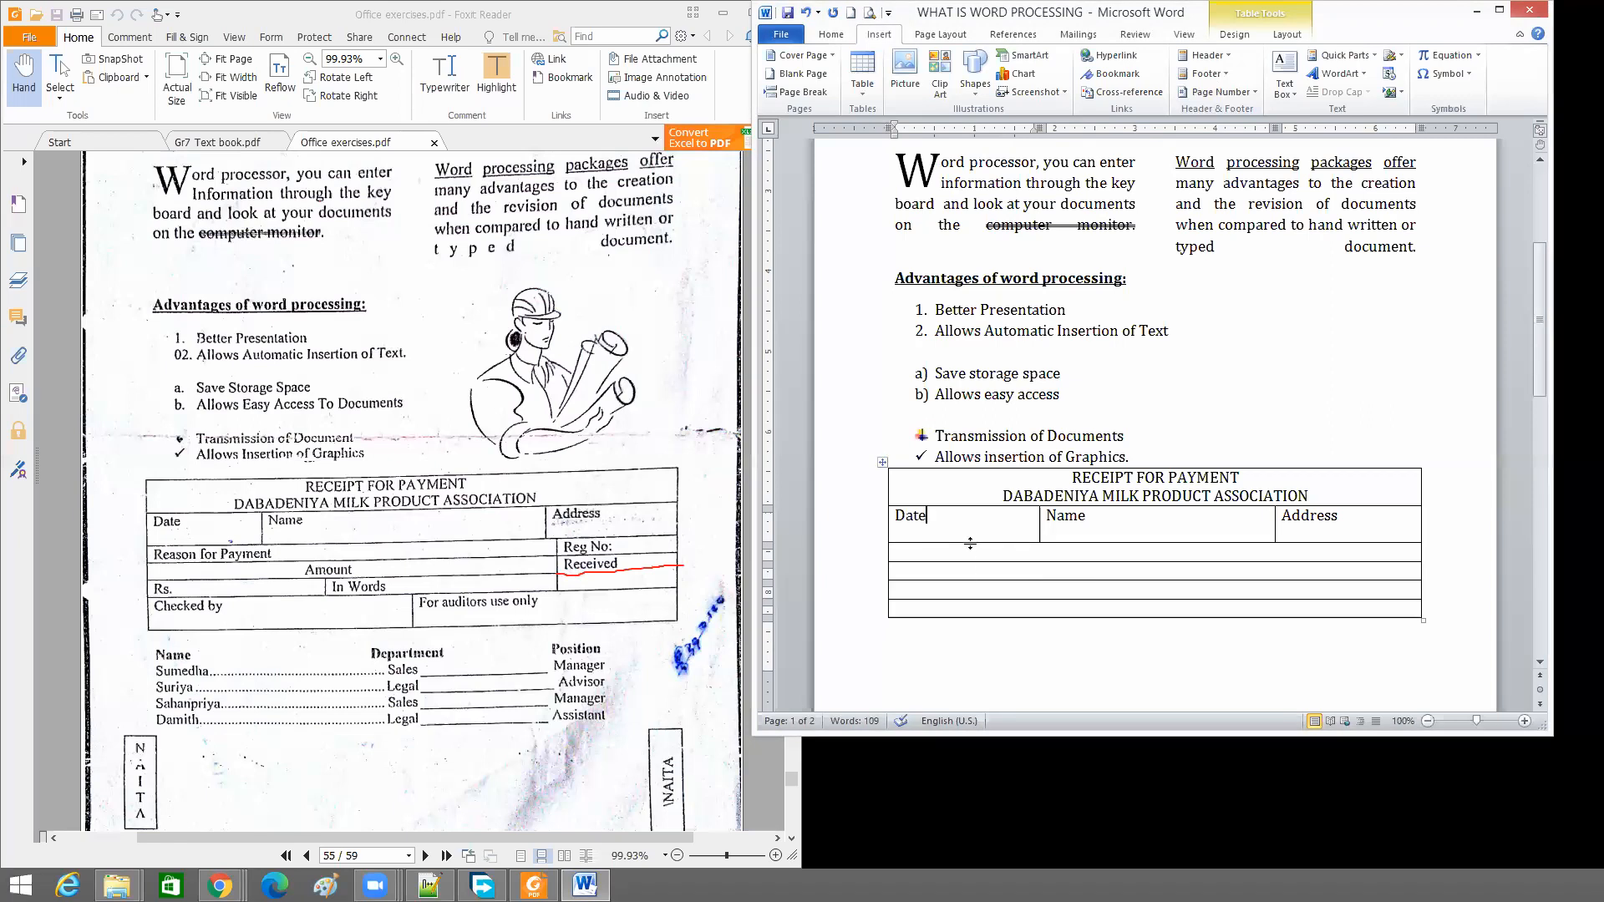
pyautogui.moveTo(970, 544); pyautogui.dragTo(965, 562)
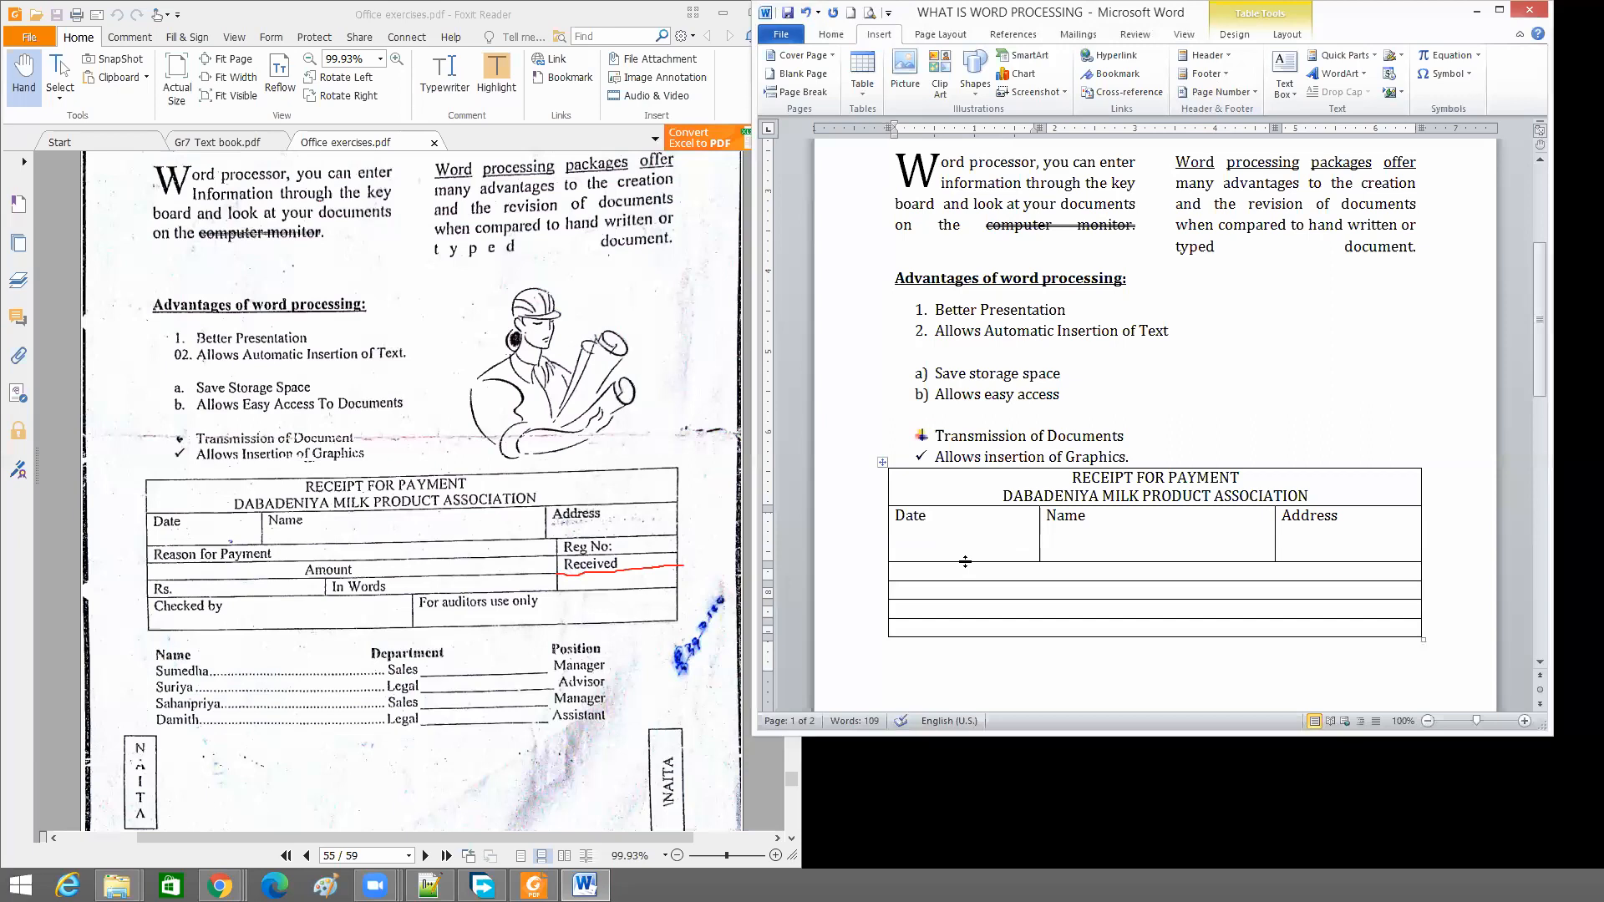
pyautogui.hotkey('ctrl', 'z')
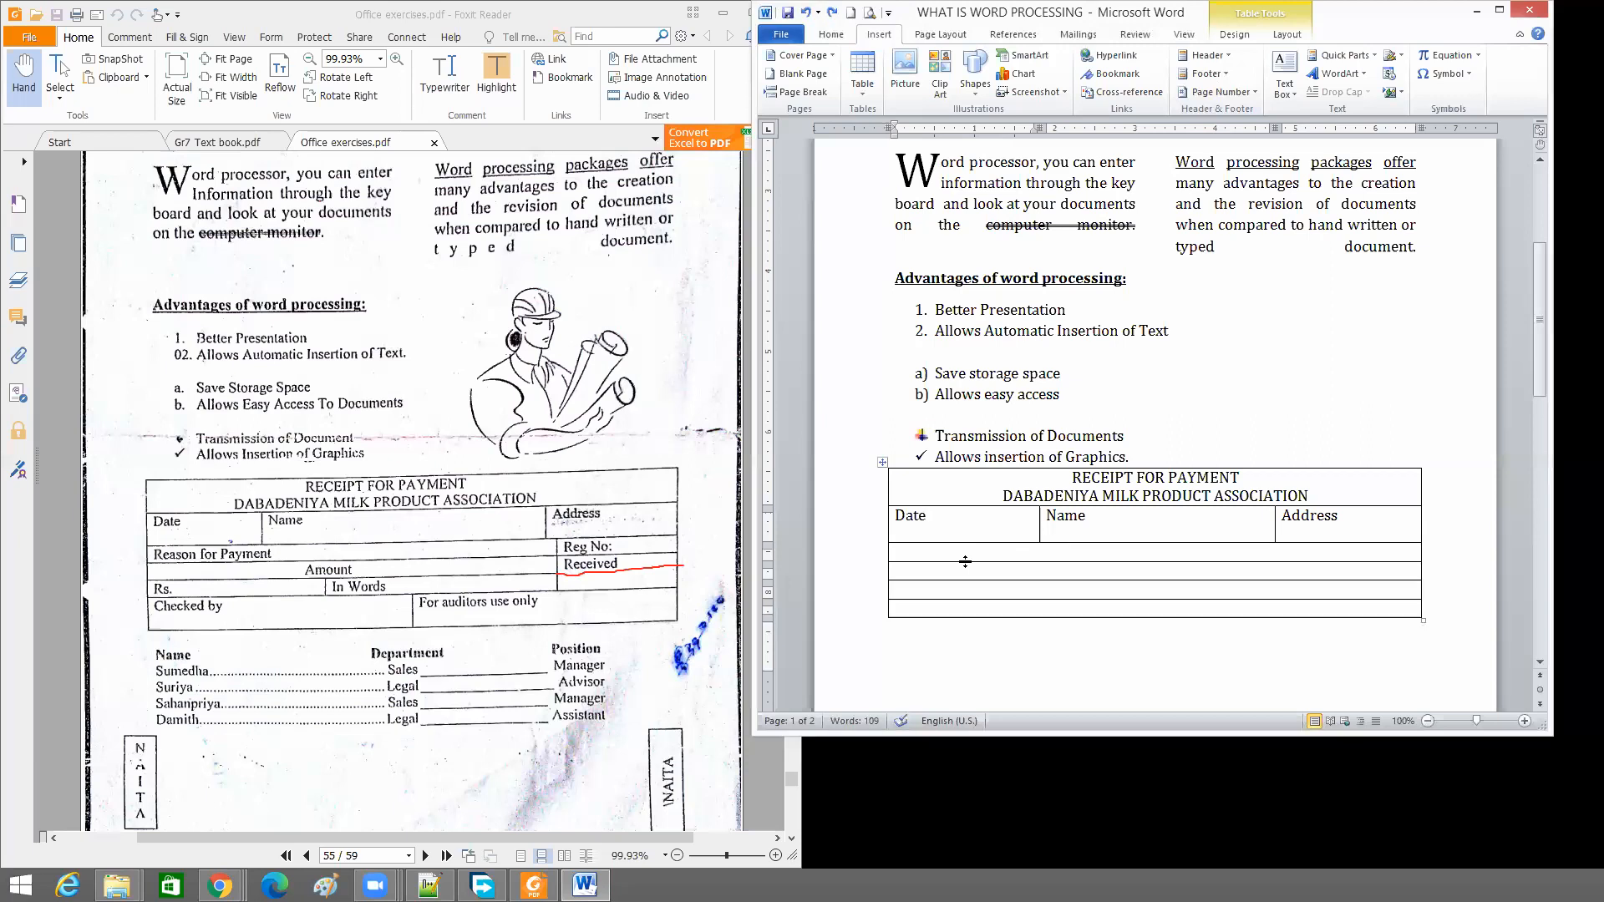
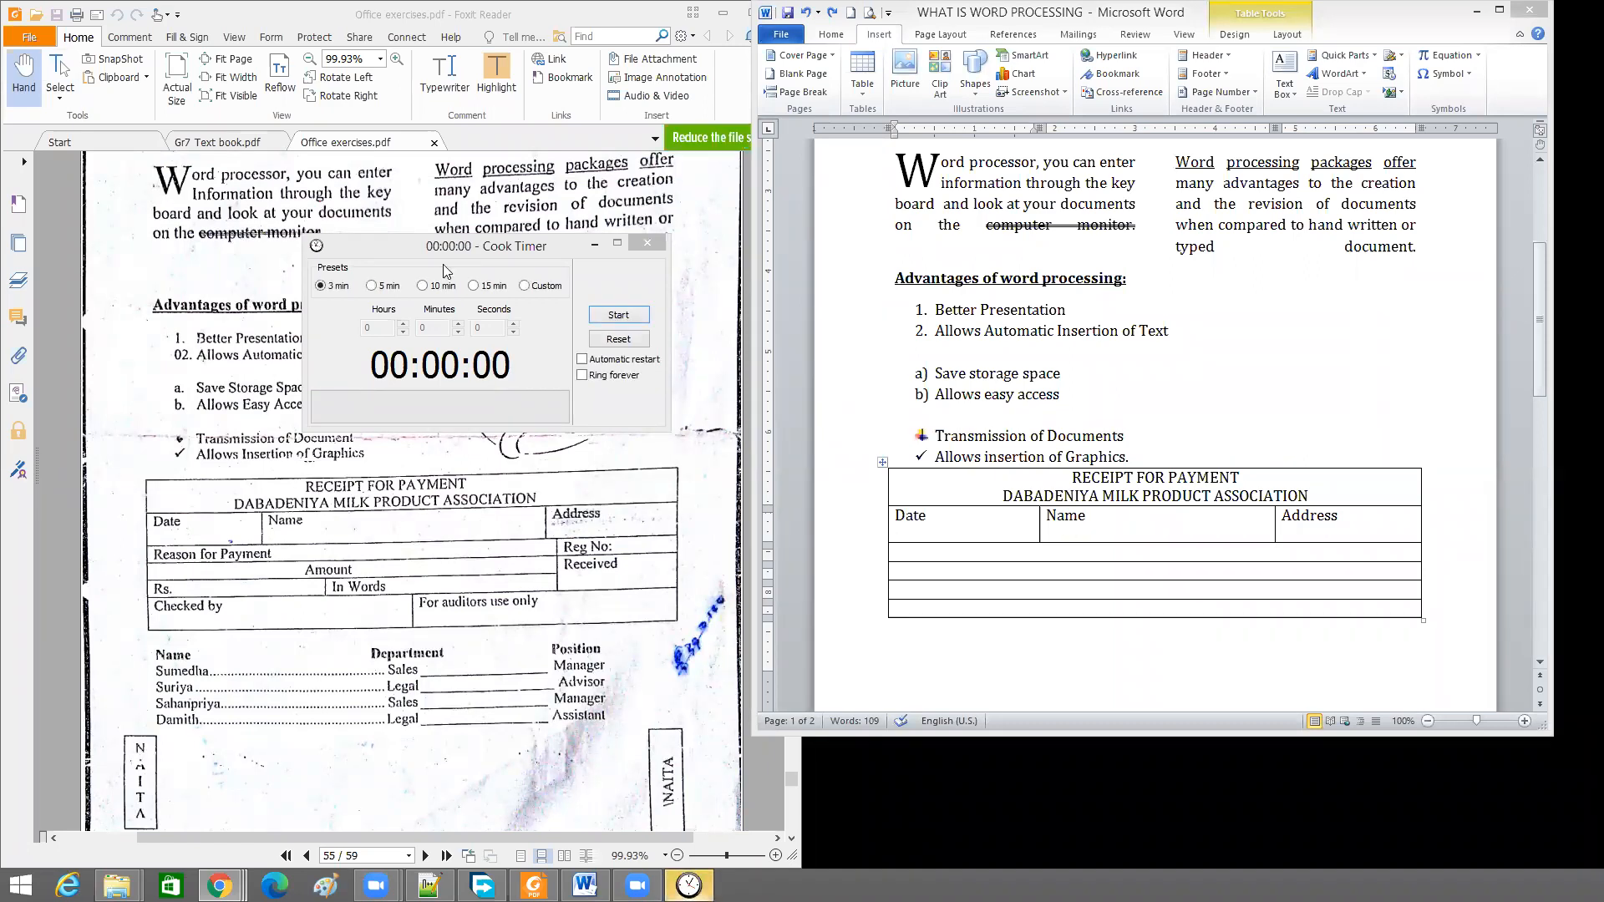
# Close Cook Timer and switch to WhatsApp in Chrome to view the Page 2 photo of the submitted exercise
pyautogui.click(645, 244)
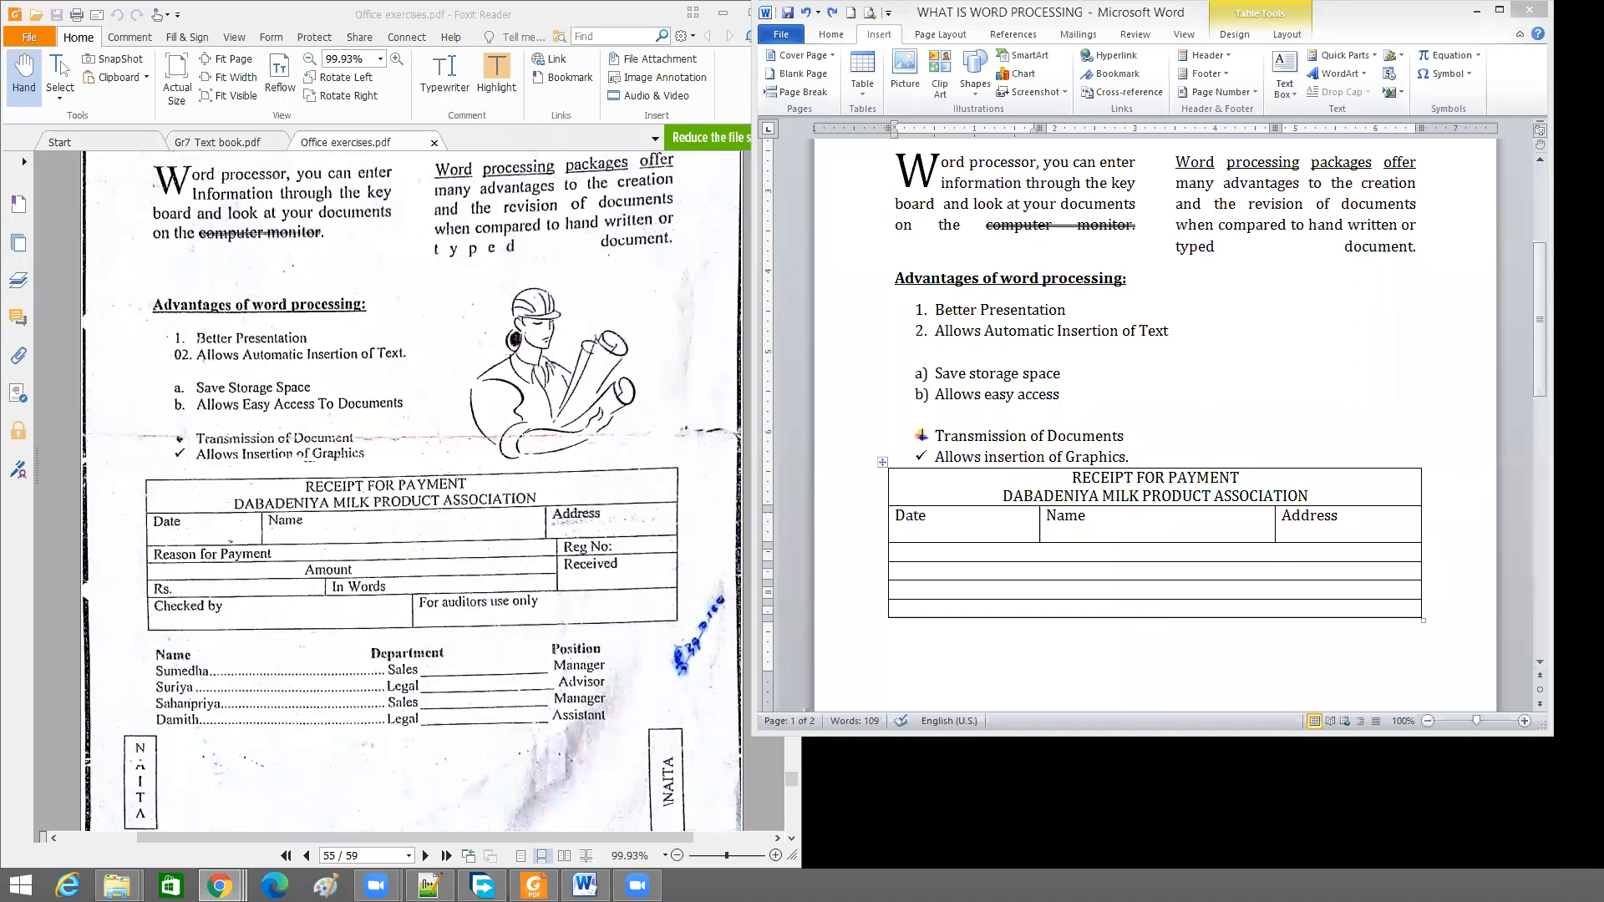
pyautogui.hotkey('alt', 'Tab')
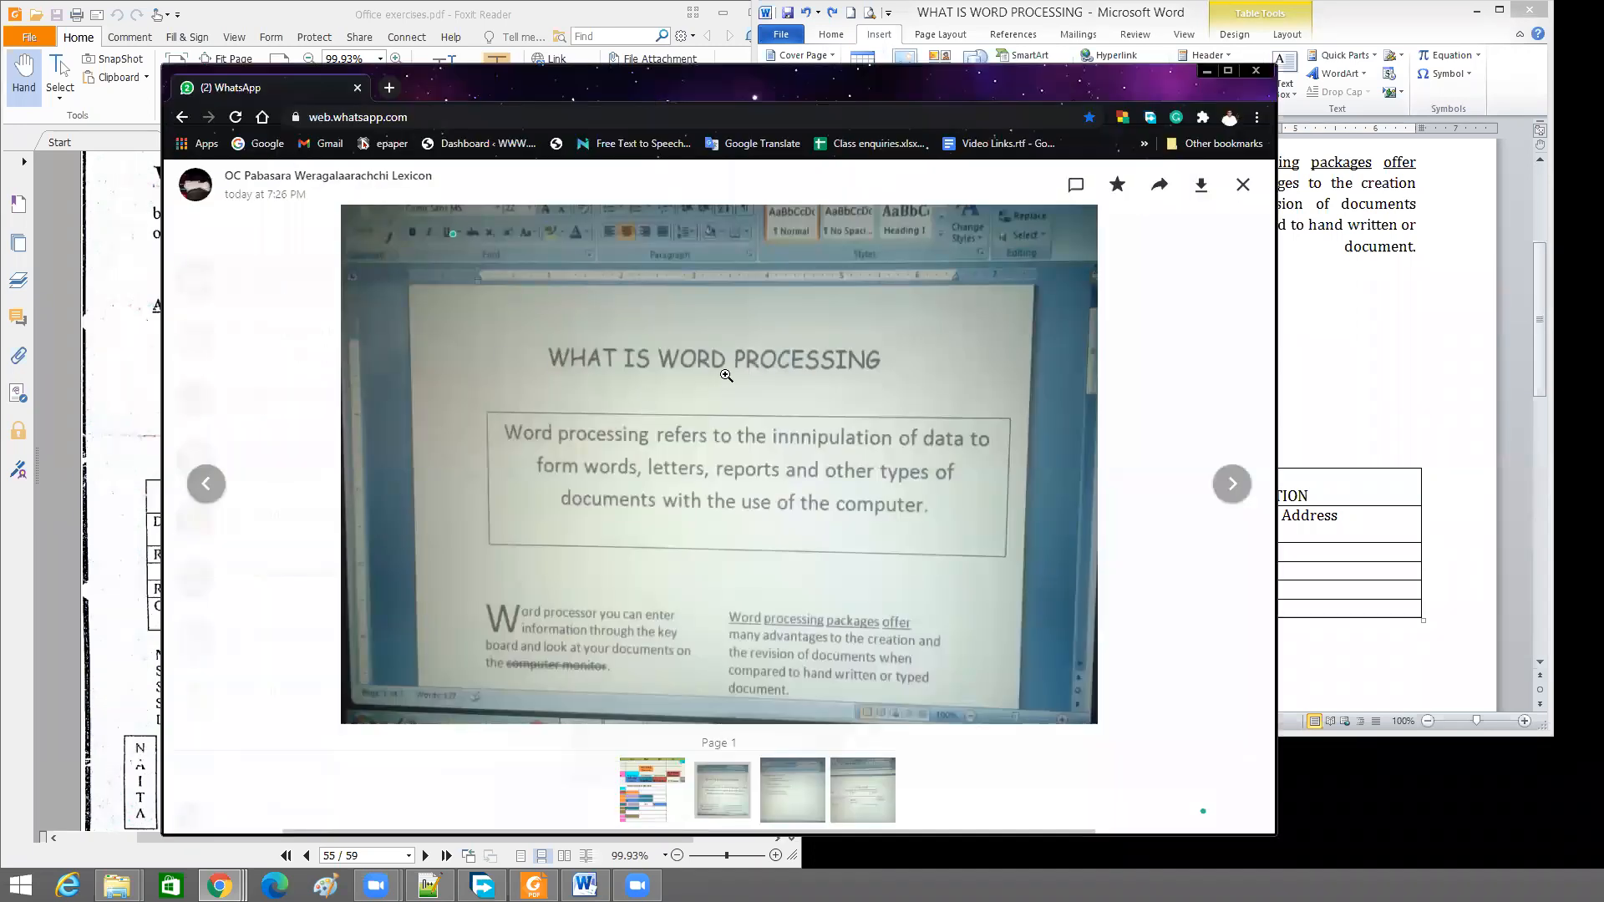
pyautogui.click(1228, 486)
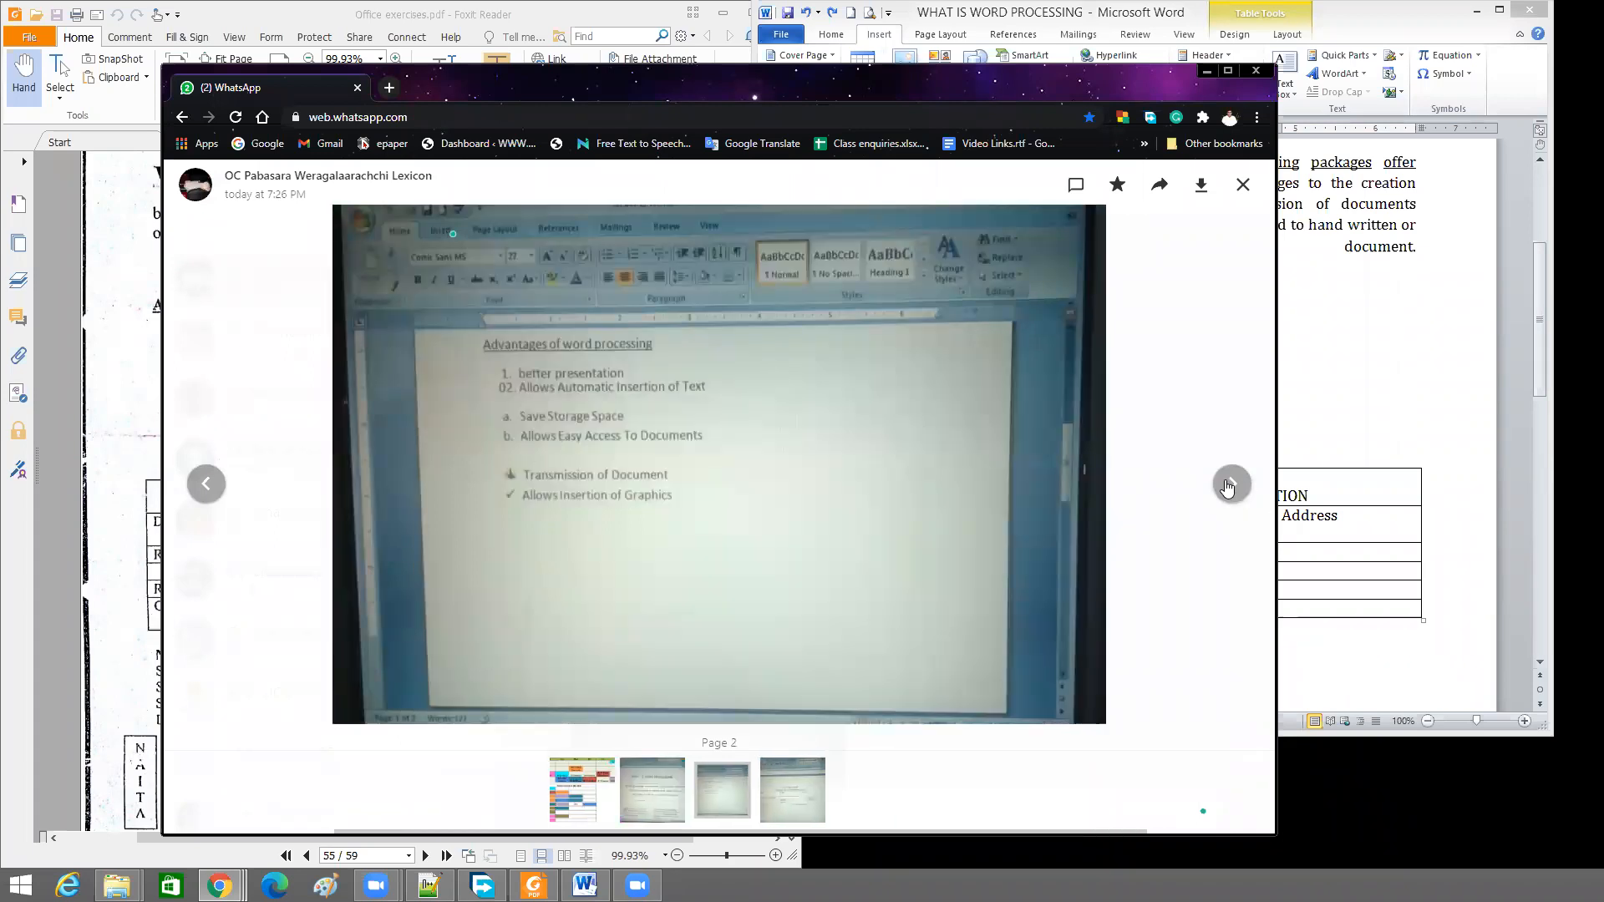
# Review the Page 1, Page 2 and Page 3 photos of the submitted exercise, ending on the receipt for payment table
pyautogui.click(1228, 486)
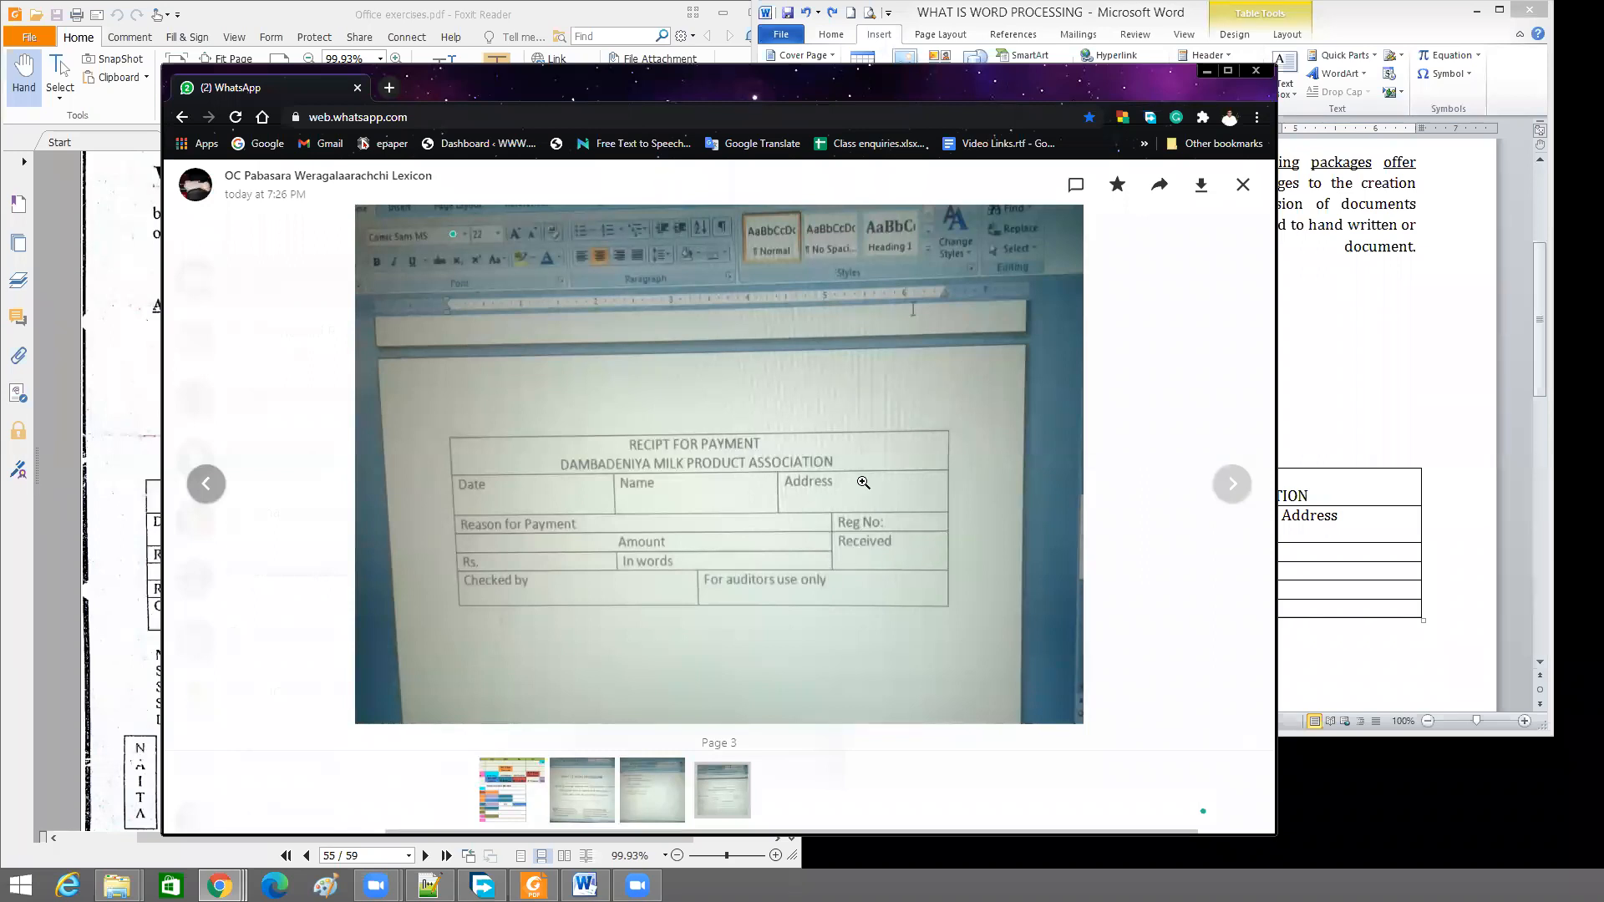
pyautogui.click(205, 484)
pyautogui.click(205, 485)
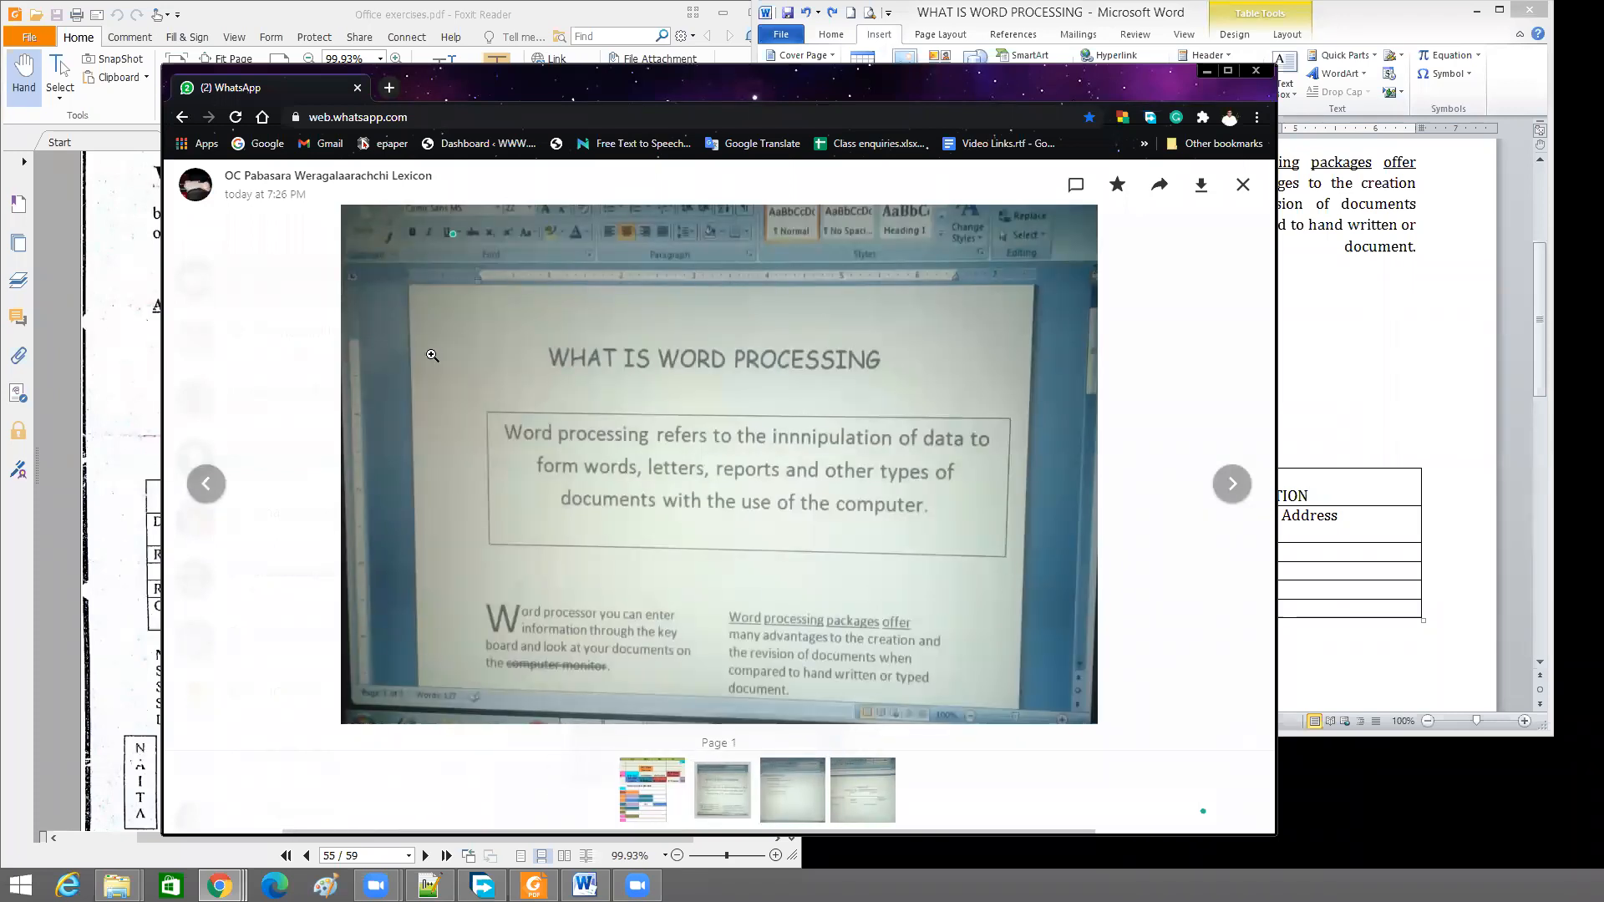
pyautogui.click(1234, 487)
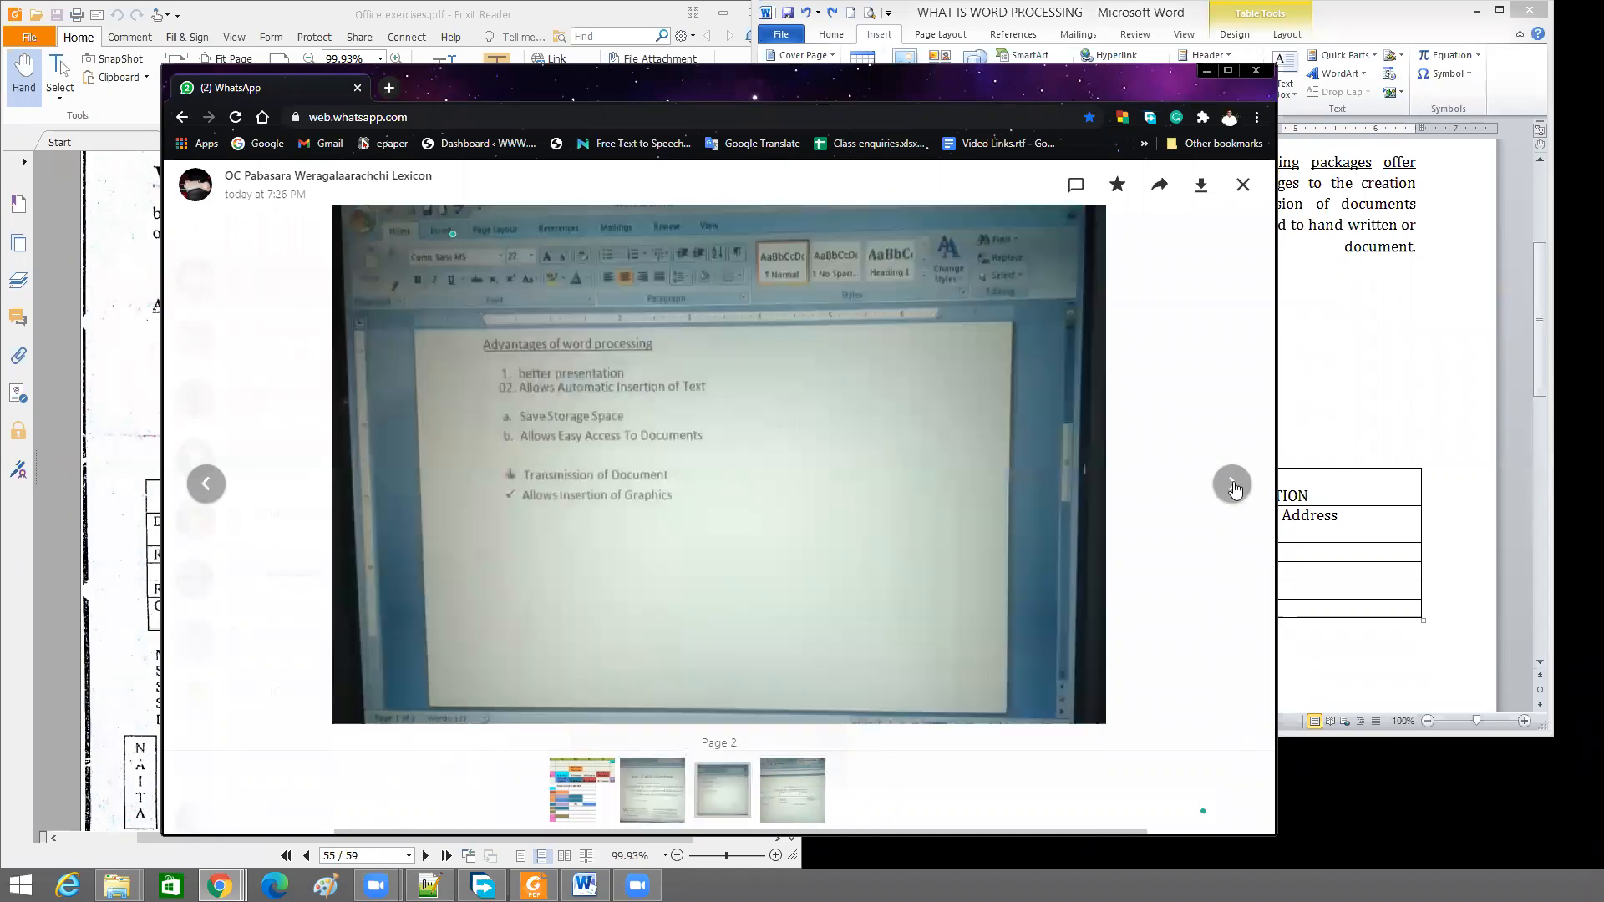
pyautogui.click(1234, 486)
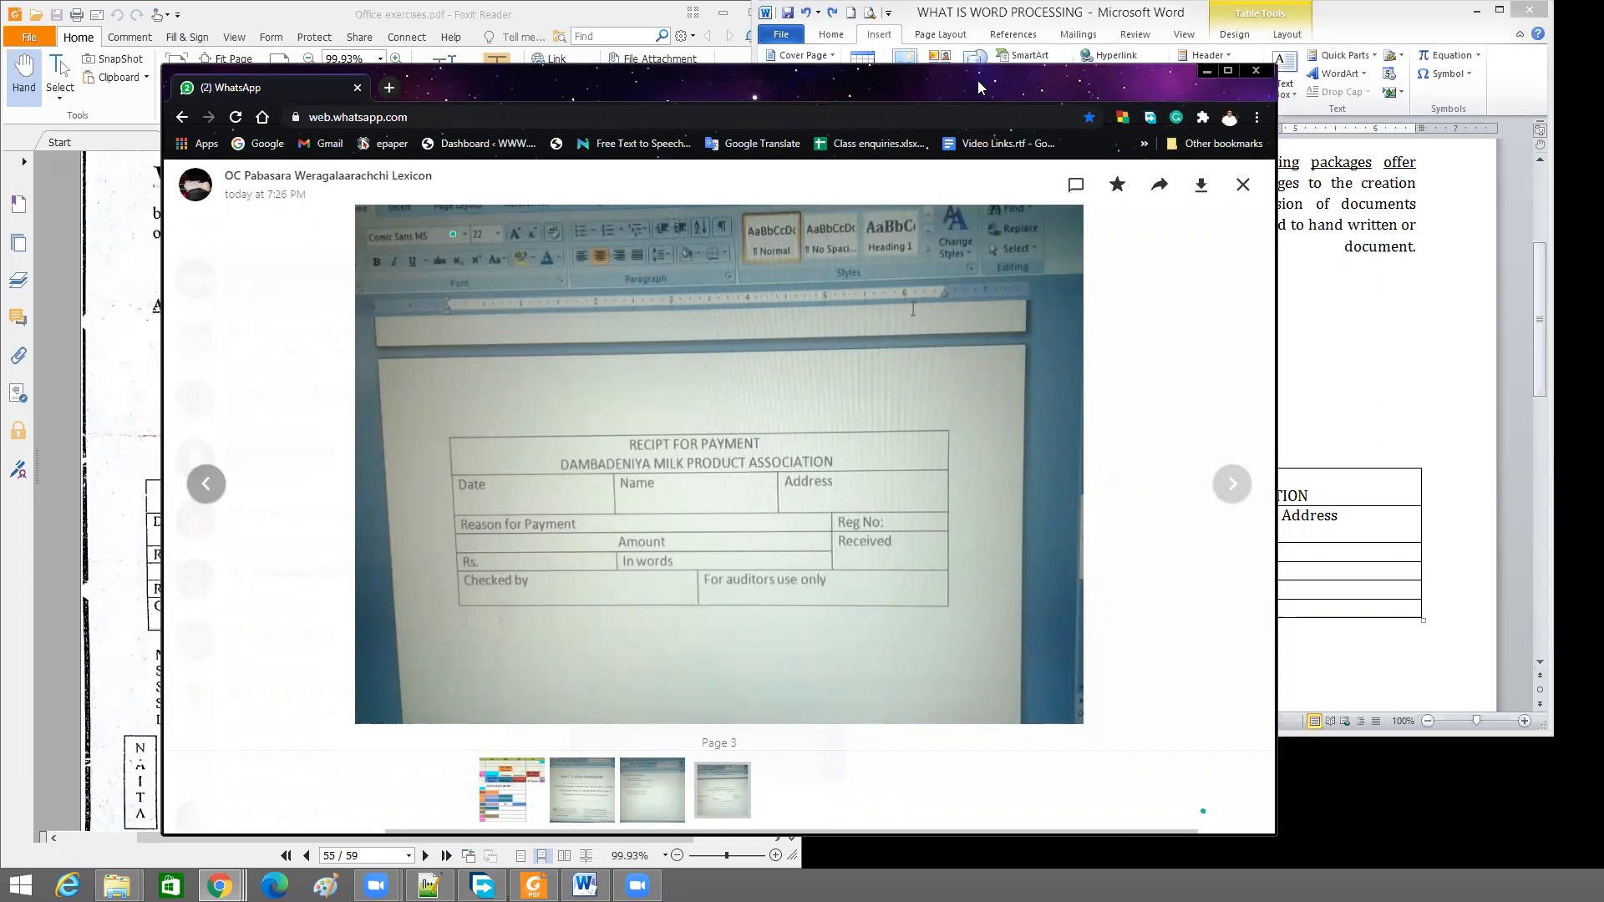
# Clear Chrome away from the exercise, check another submitted receipt table in WhatsApp, and minimize Chrome
pyautogui.moveTo(981, 87); pyautogui.dragTo(1603, 88)
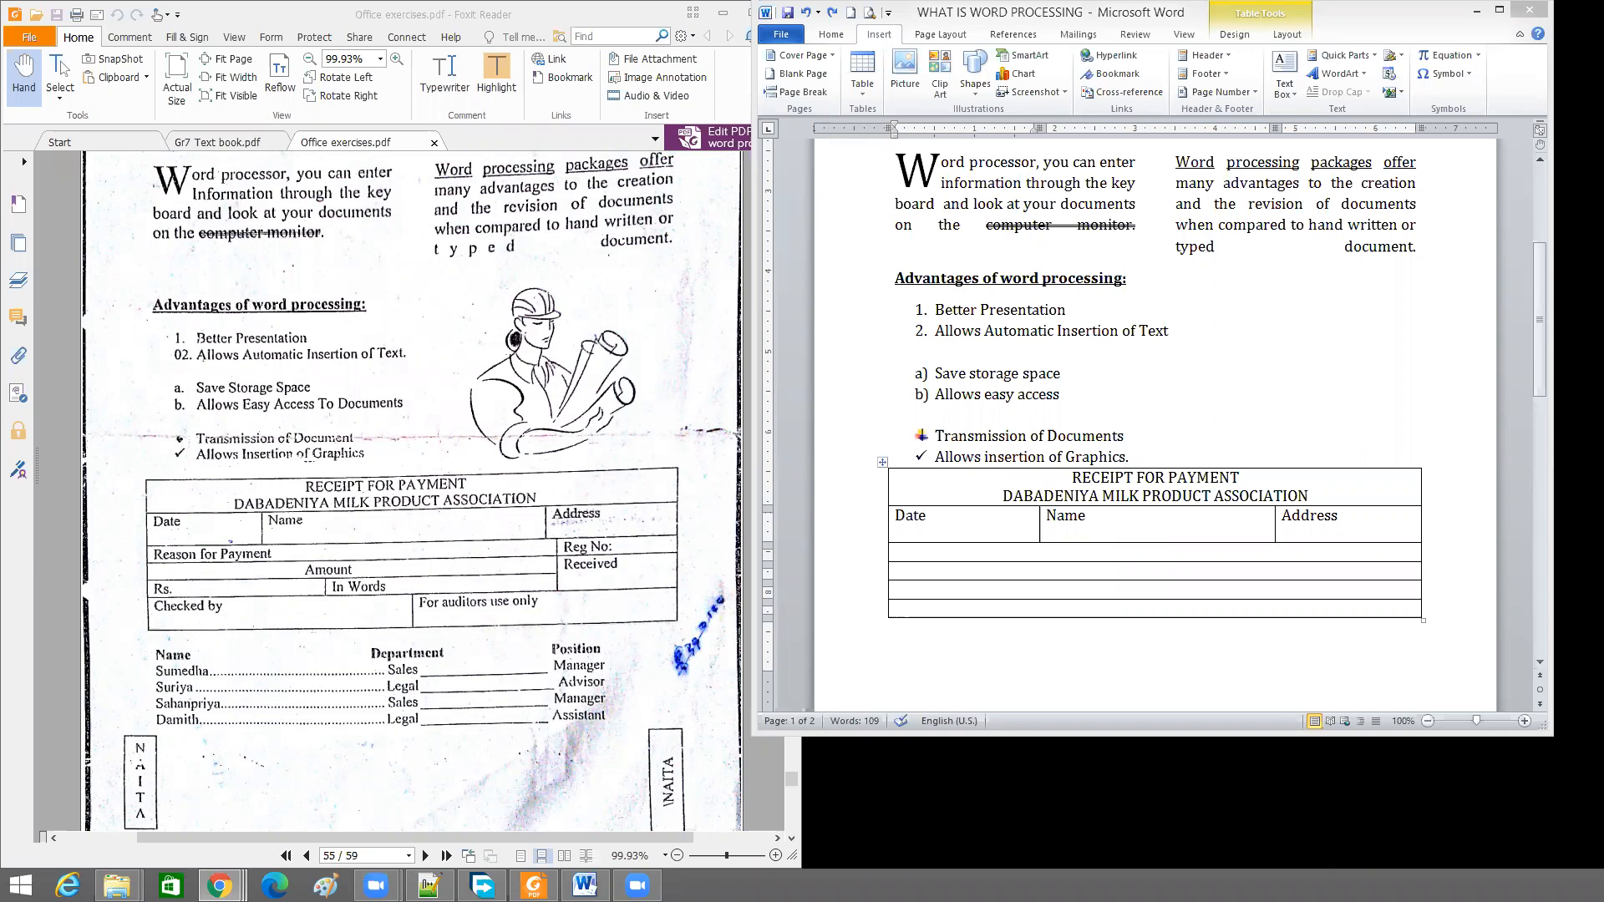
pyautogui.hotkey('alt', 'Tab')
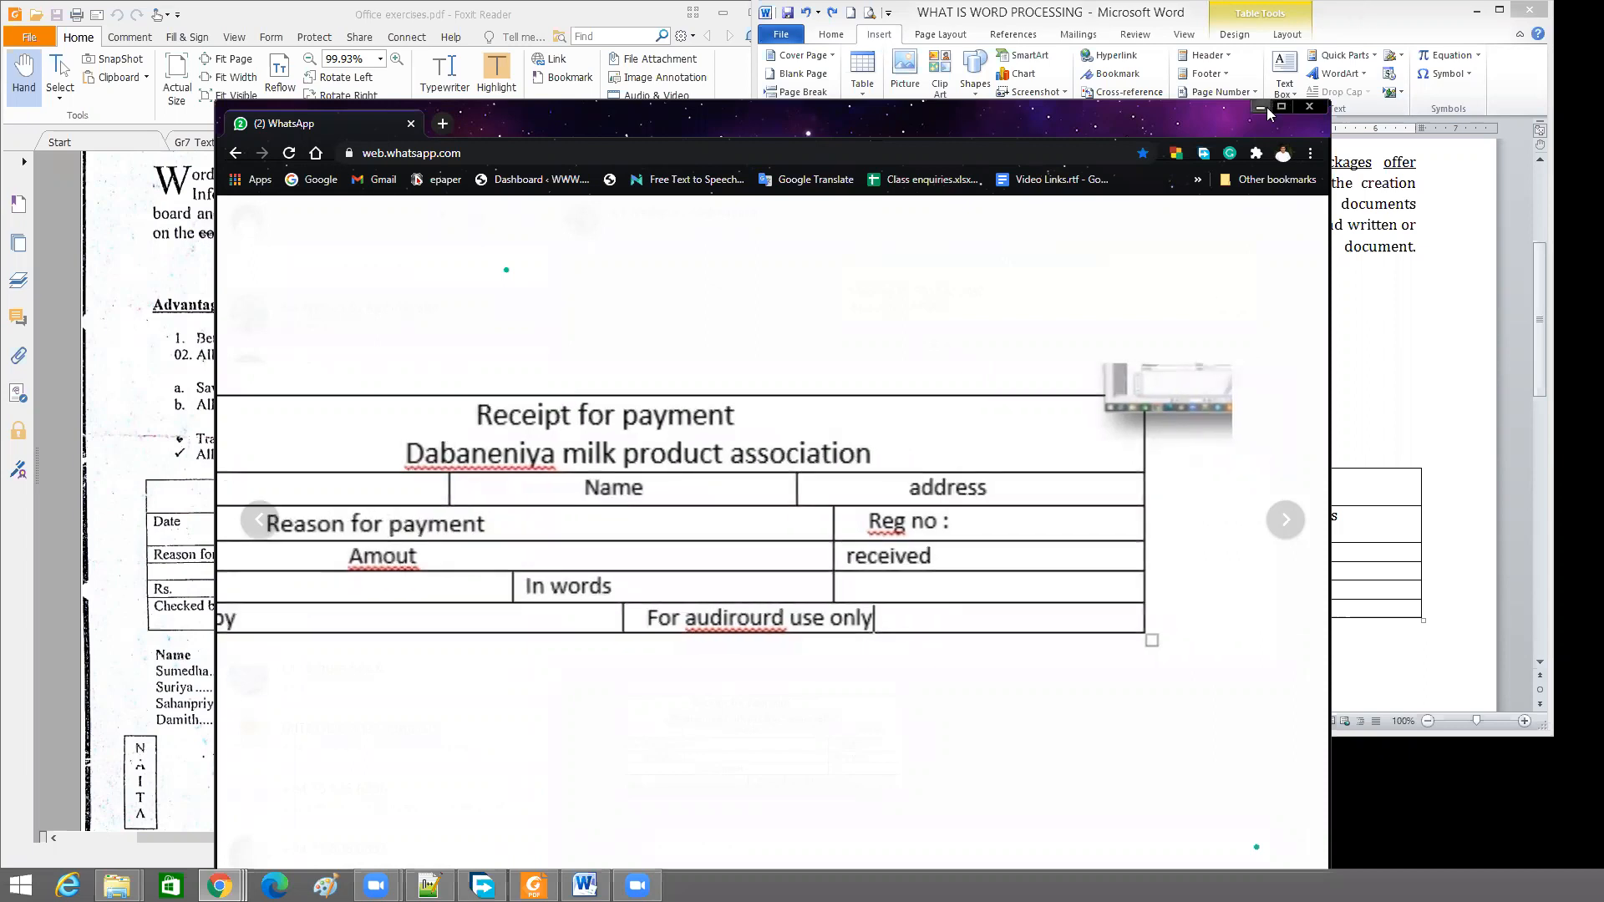
pyautogui.click(1262, 108)
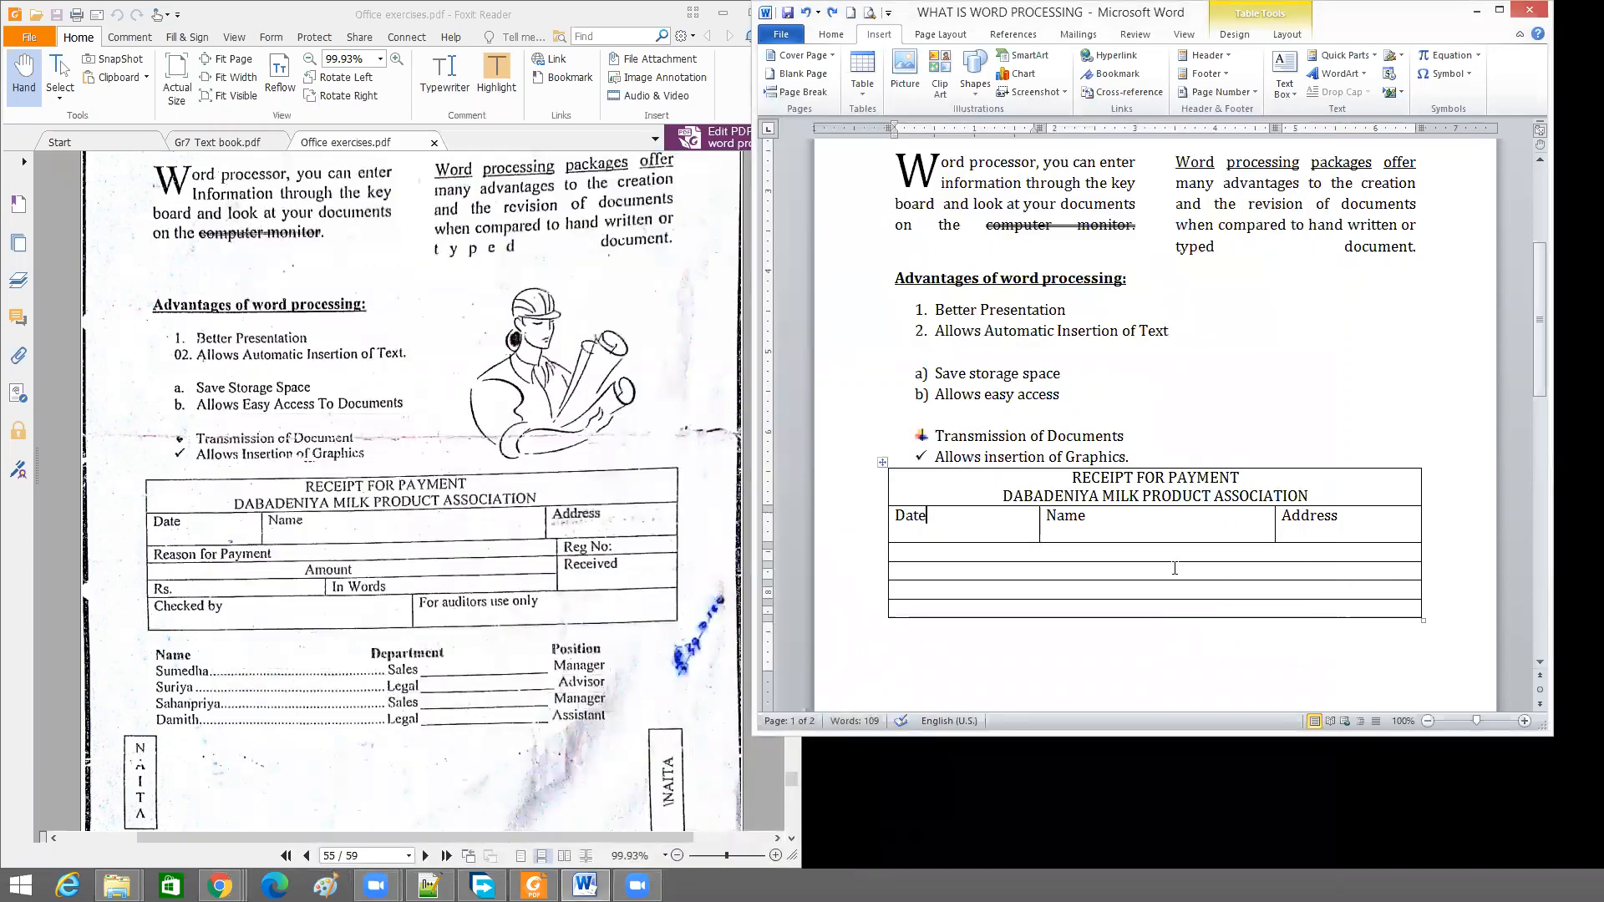
# Split the receipt table's third row into 2 columns and widen its first cell until the divider nearly lines up with the Address cell's edge
pyautogui.rightClick(1108, 553)
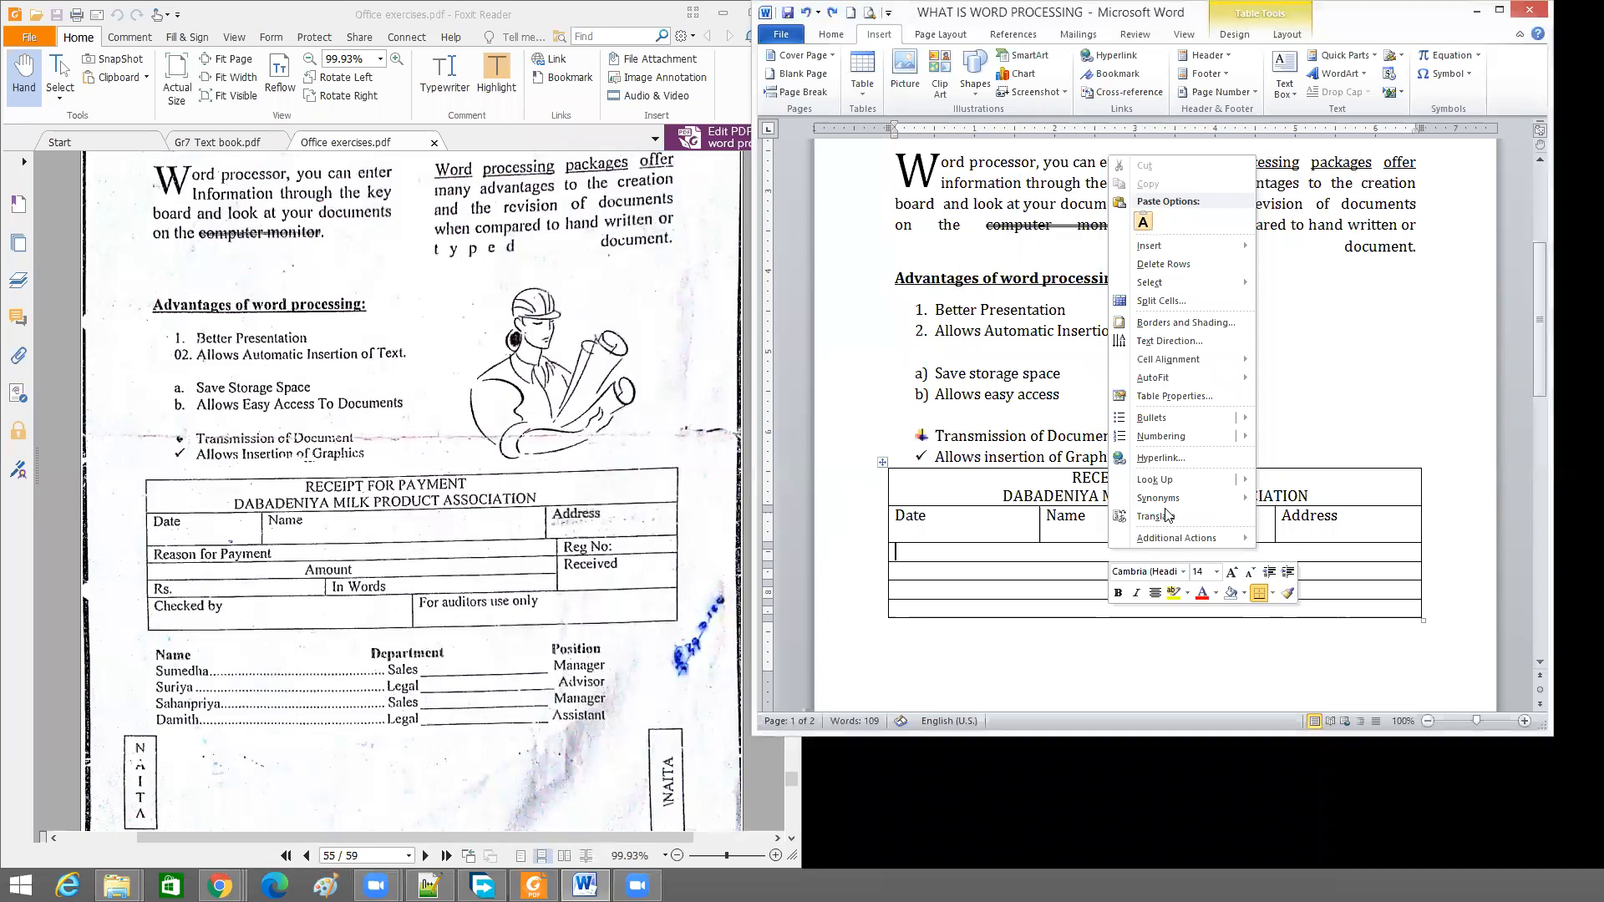
pyautogui.moveTo(1228, 284)
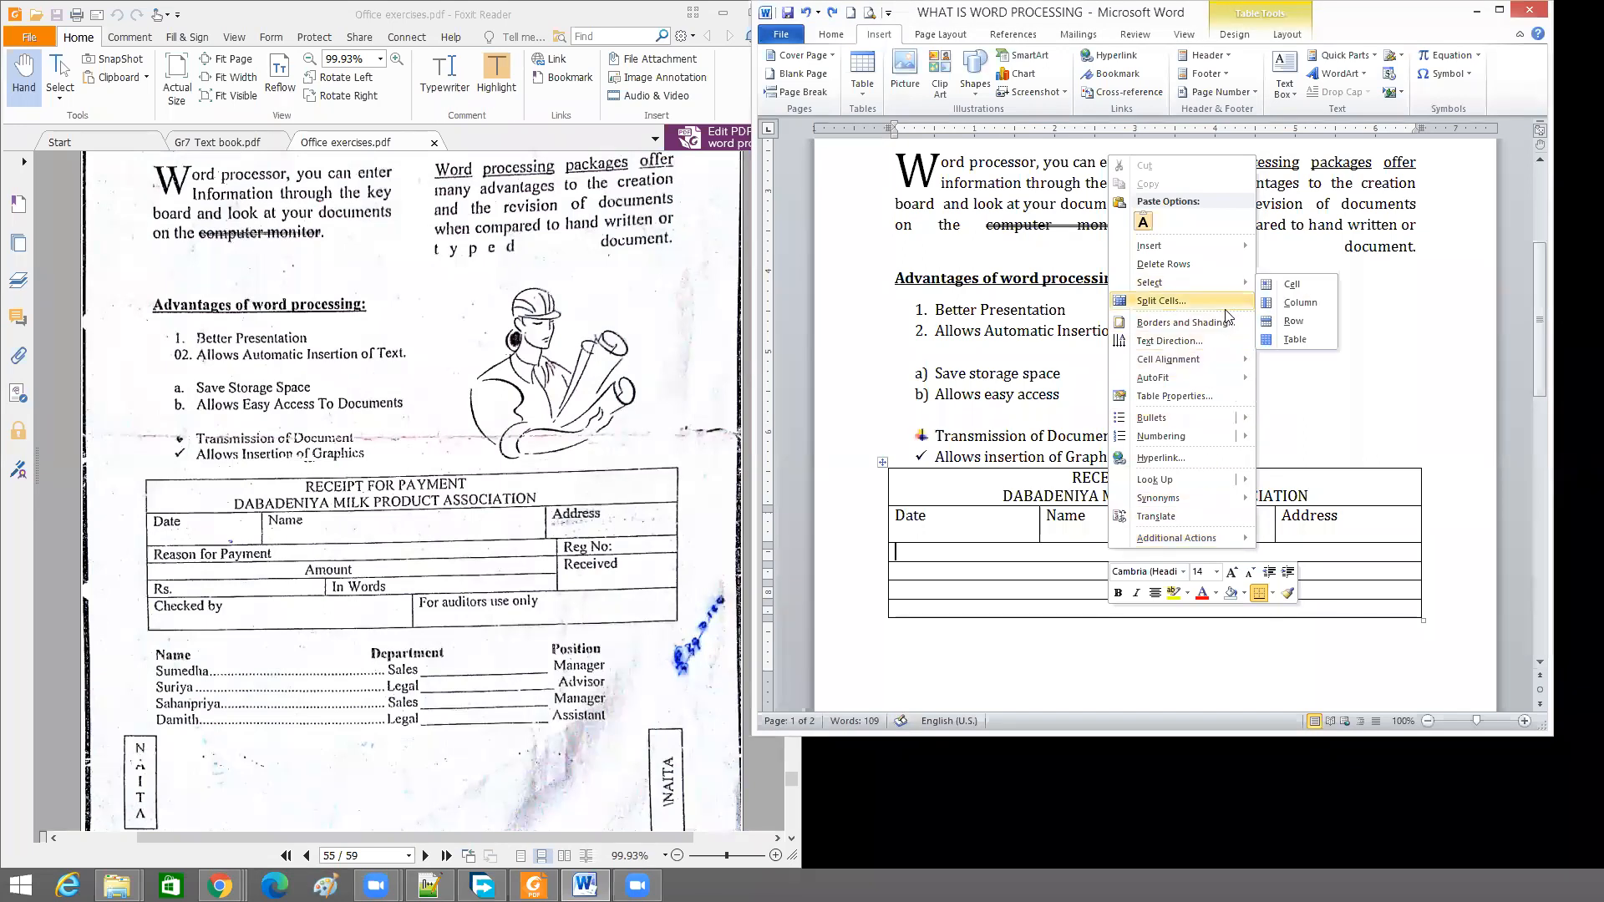
pyautogui.click(1222, 302)
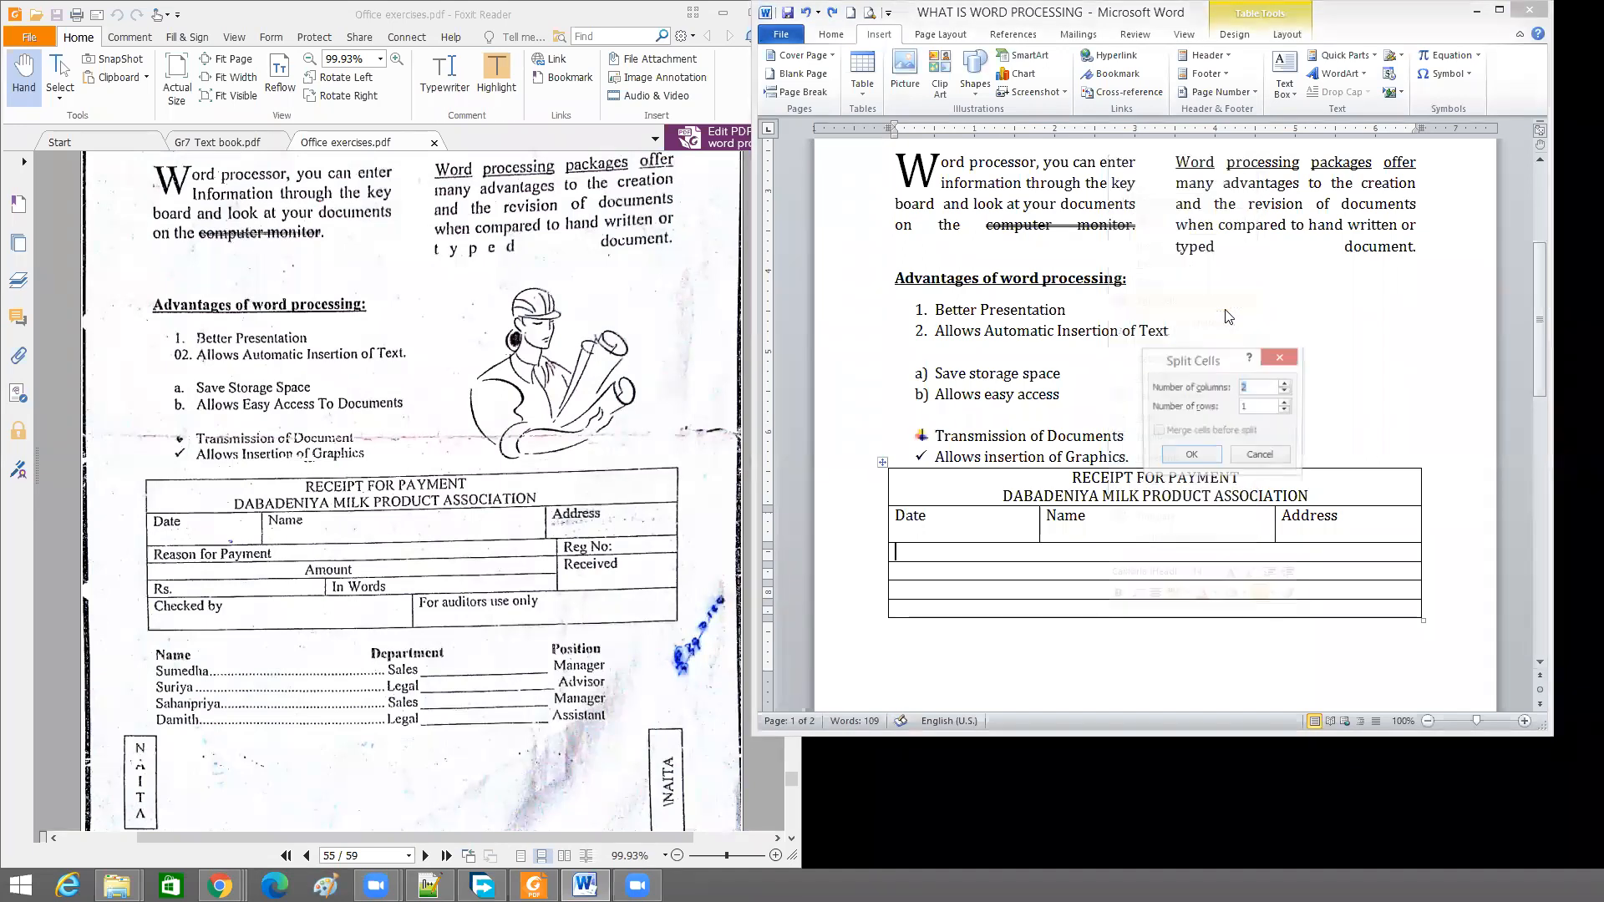
pyautogui.click(1192, 457)
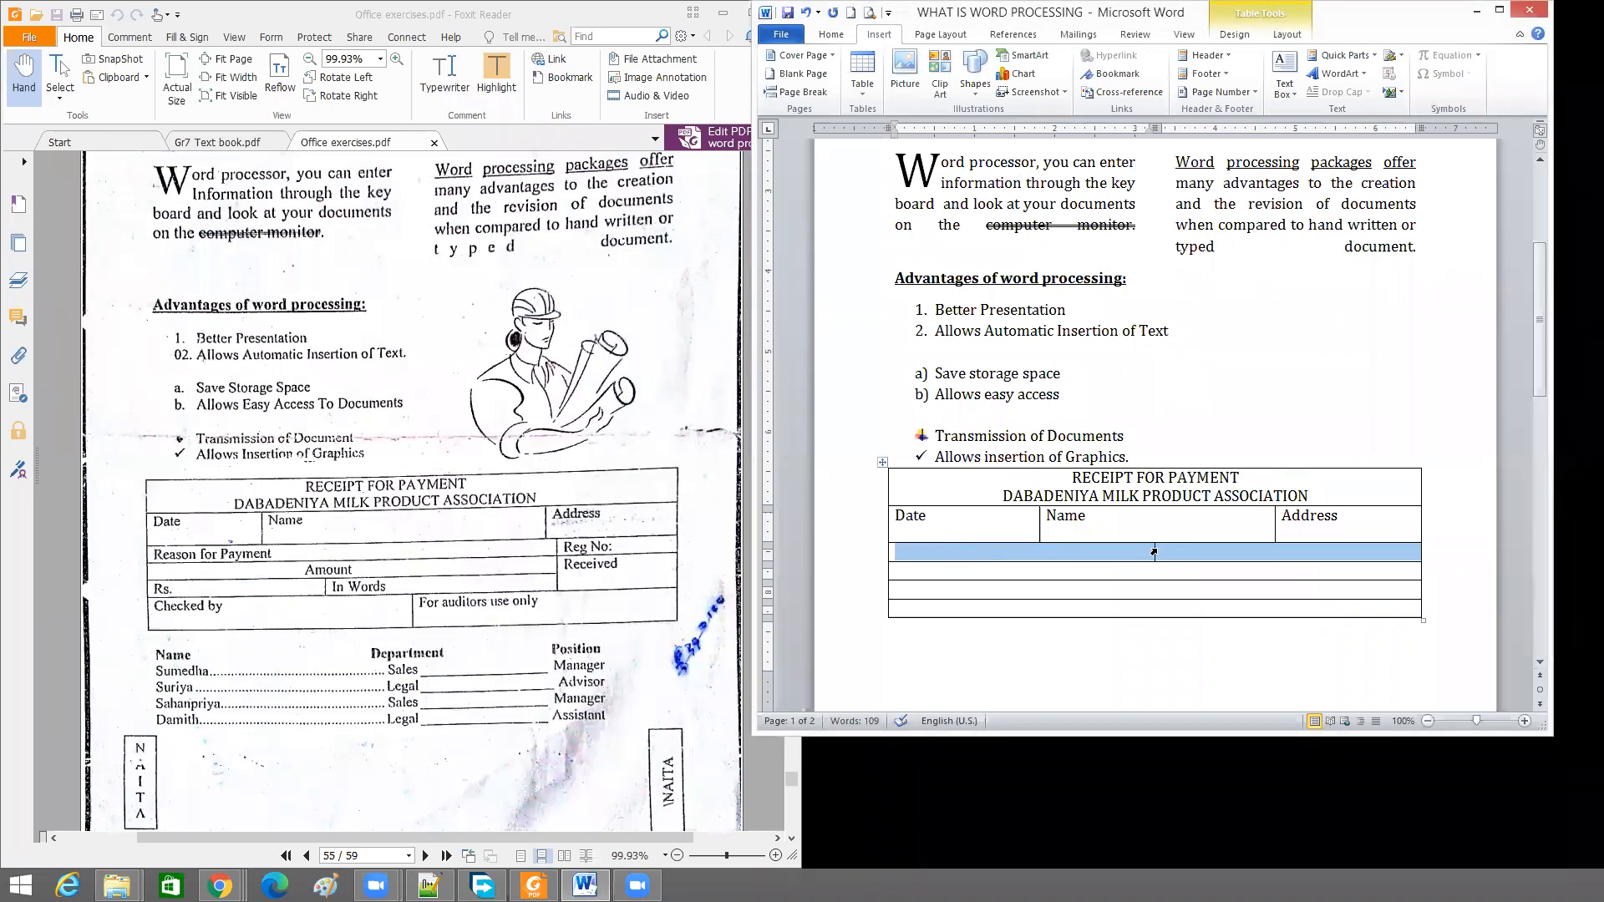
pyautogui.moveTo(1153, 552); pyautogui.dragTo(1286, 553)
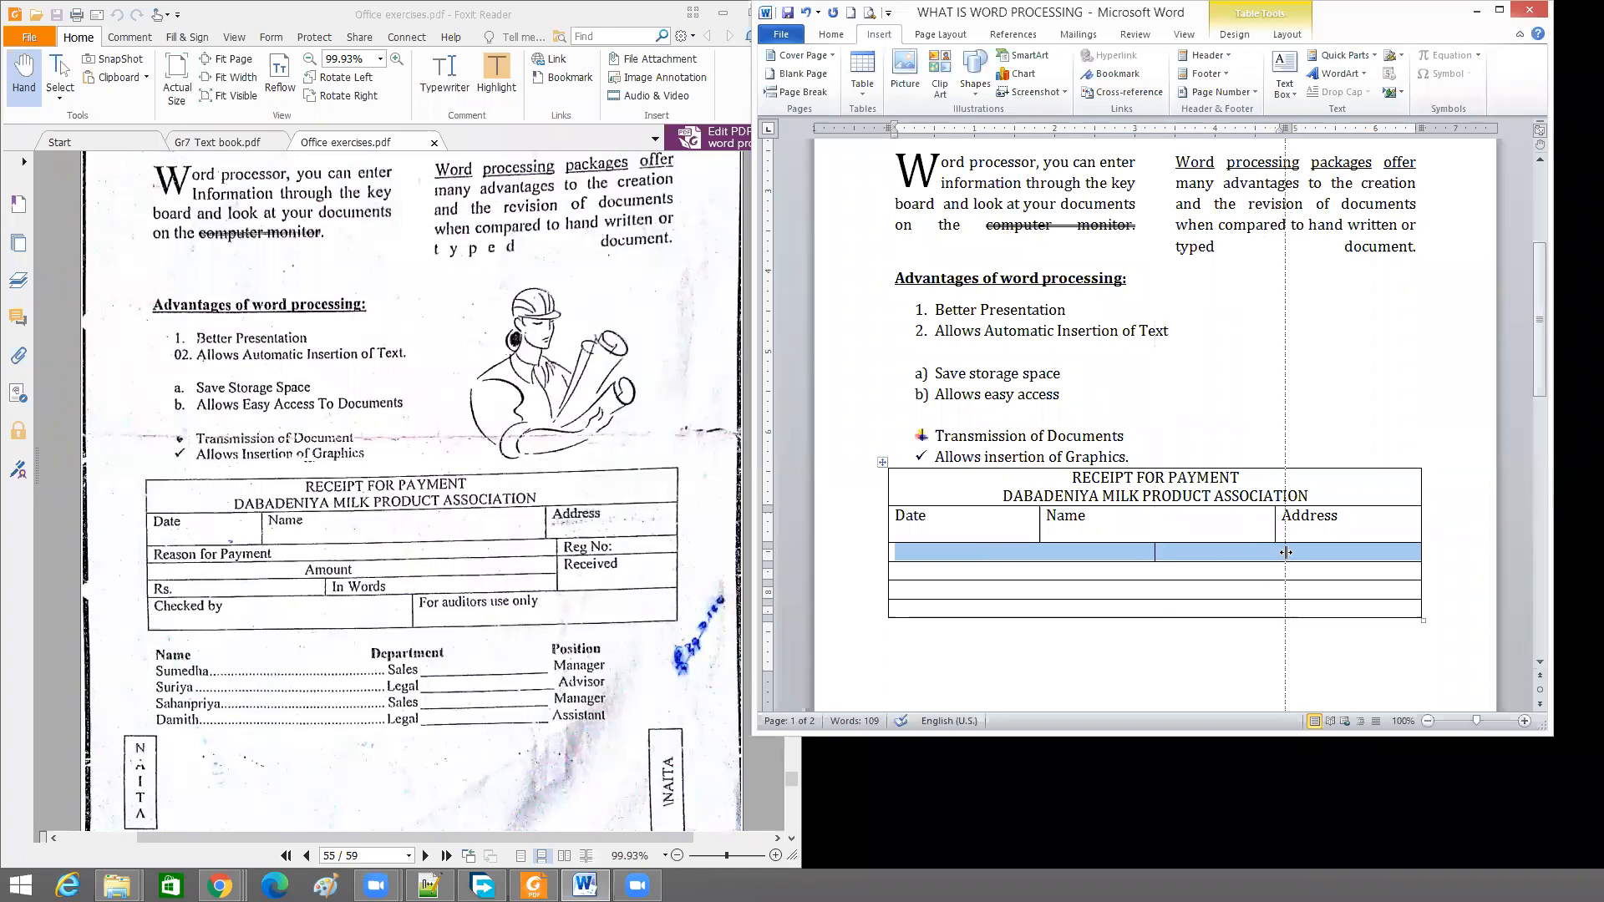
# Split the receipt table's fourth row into 3 columns and align its last divider with the divider in the row above
pyautogui.click(1143, 576)
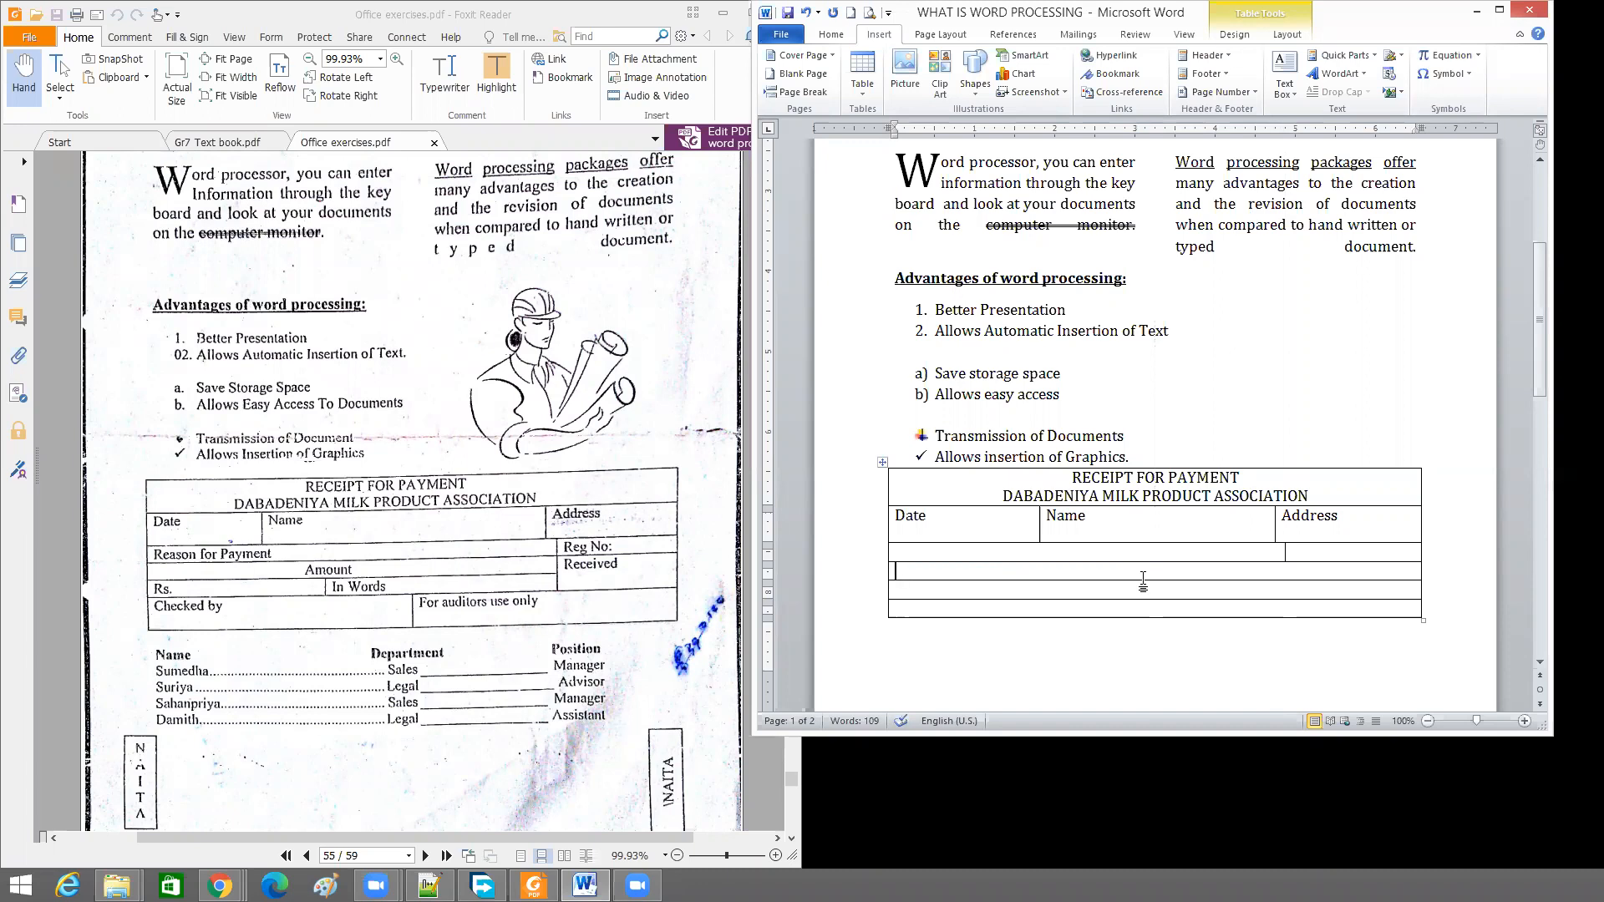
pyautogui.rightClick(998, 580)
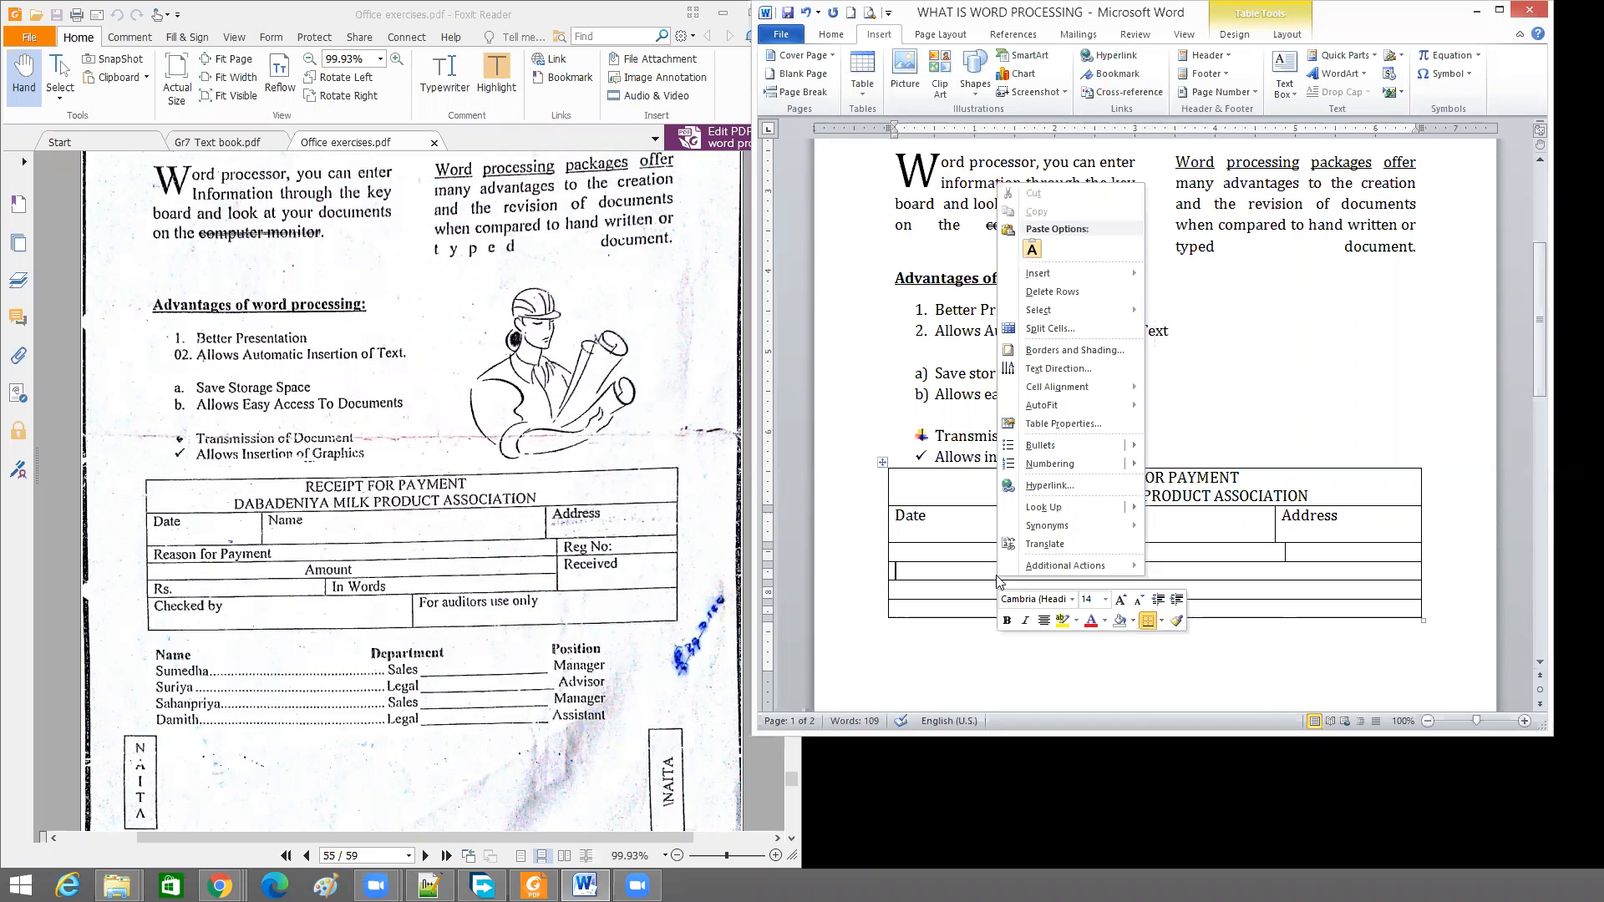
pyautogui.click(1105, 332)
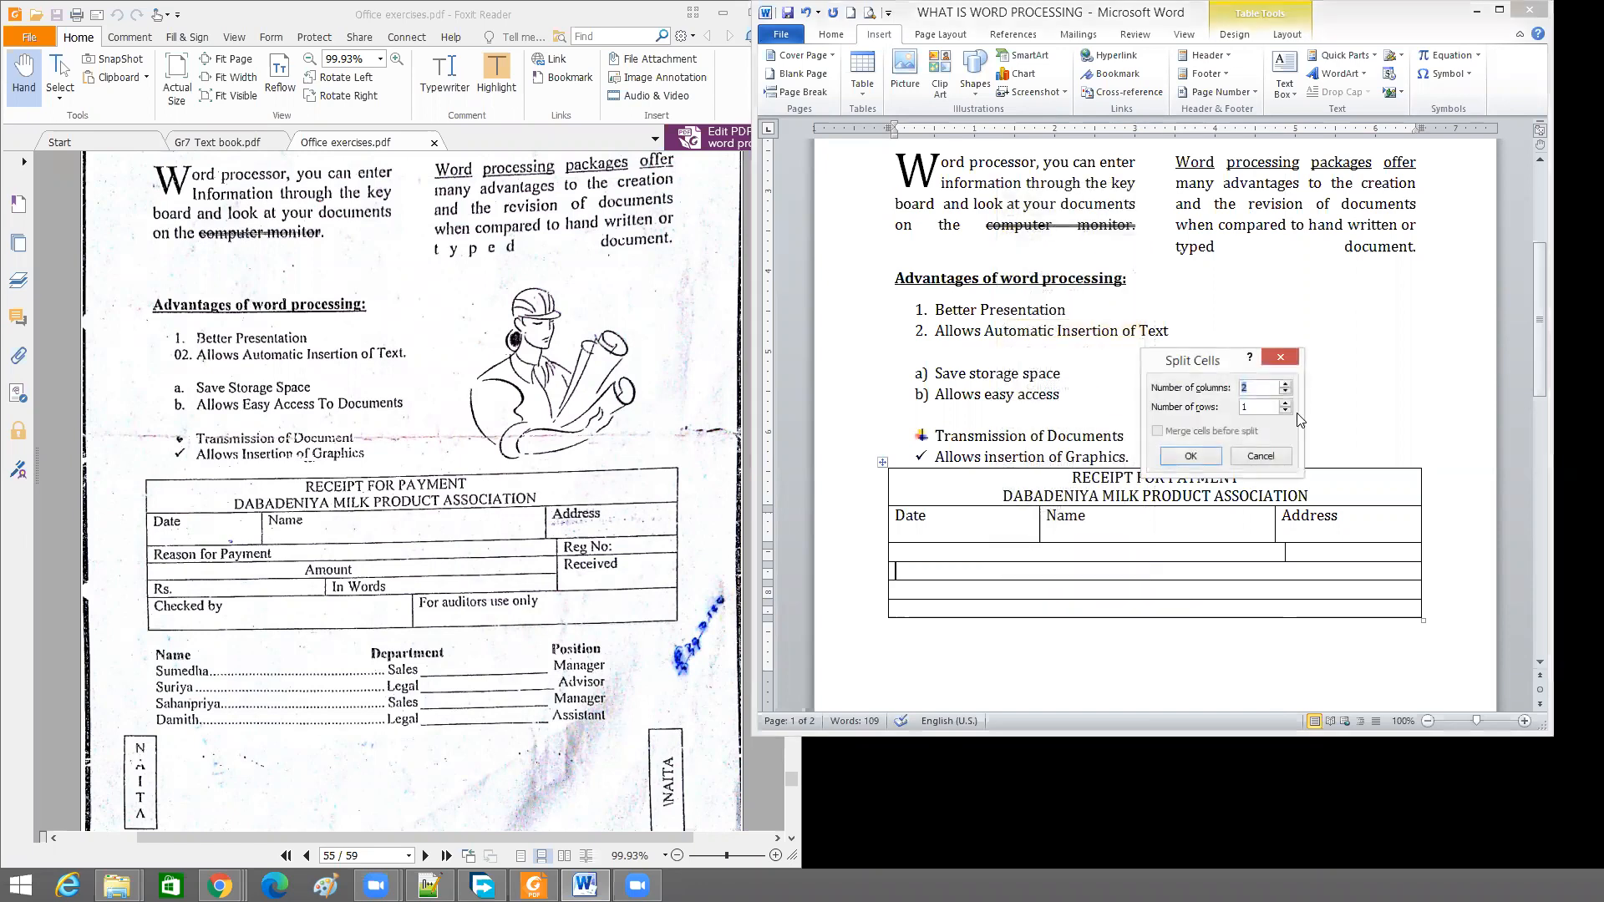
pyautogui.click(1285, 389)
pyautogui.click(1194, 455)
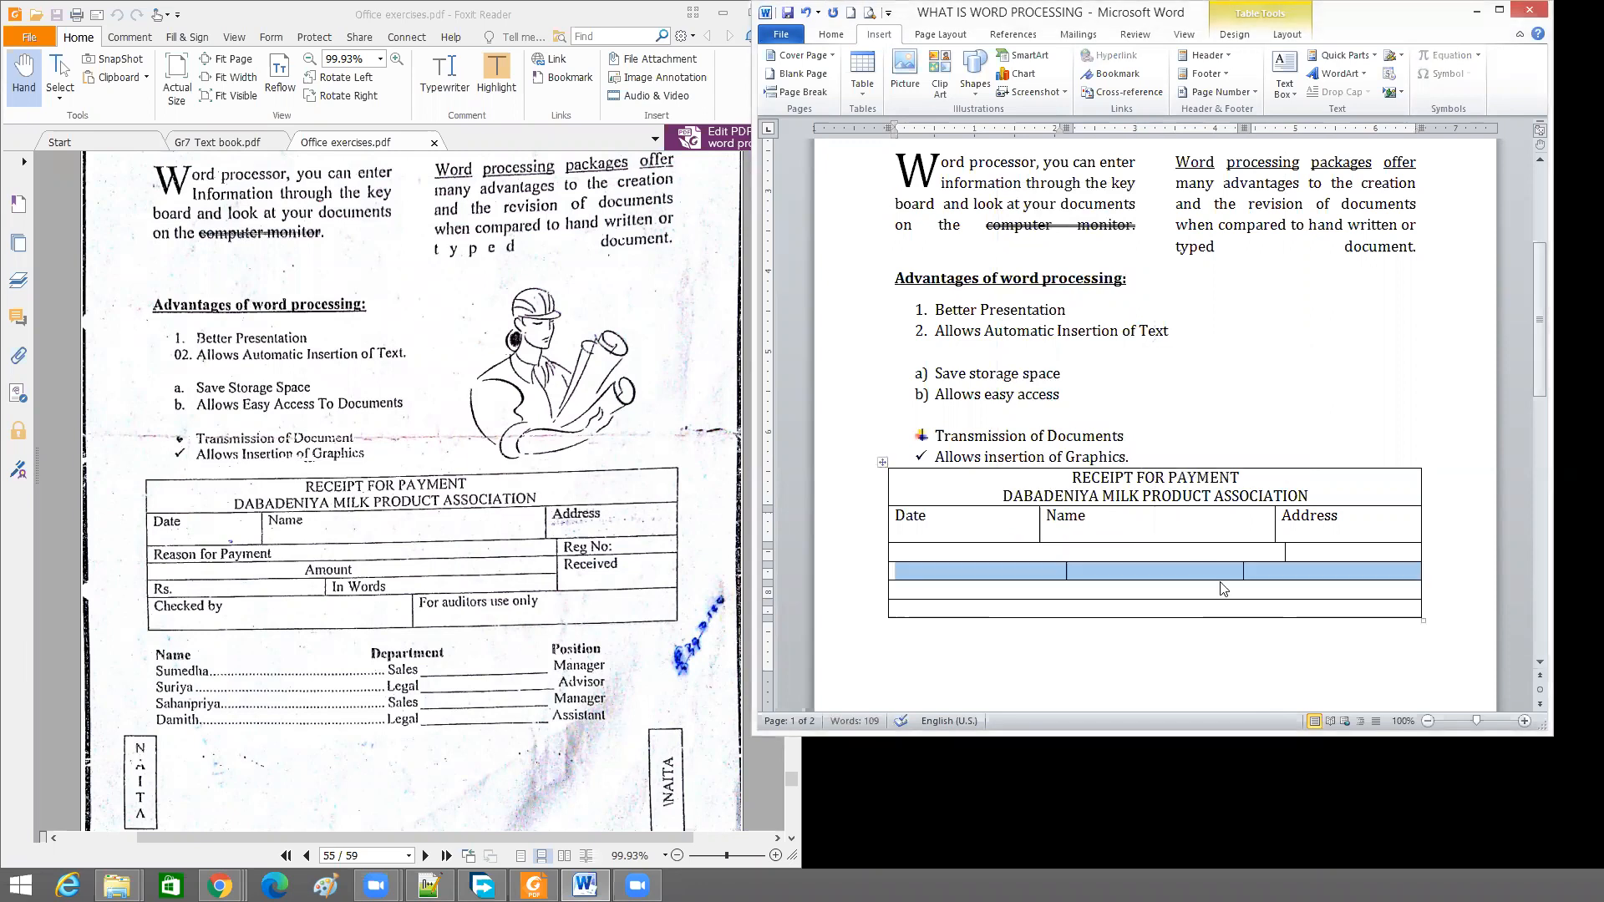
pyautogui.moveTo(1241, 574); pyautogui.dragTo(1328, 572)
# Merge the last cells of the receipt table's third and fourth rows into one cell
pyautogui.click(1353, 575)
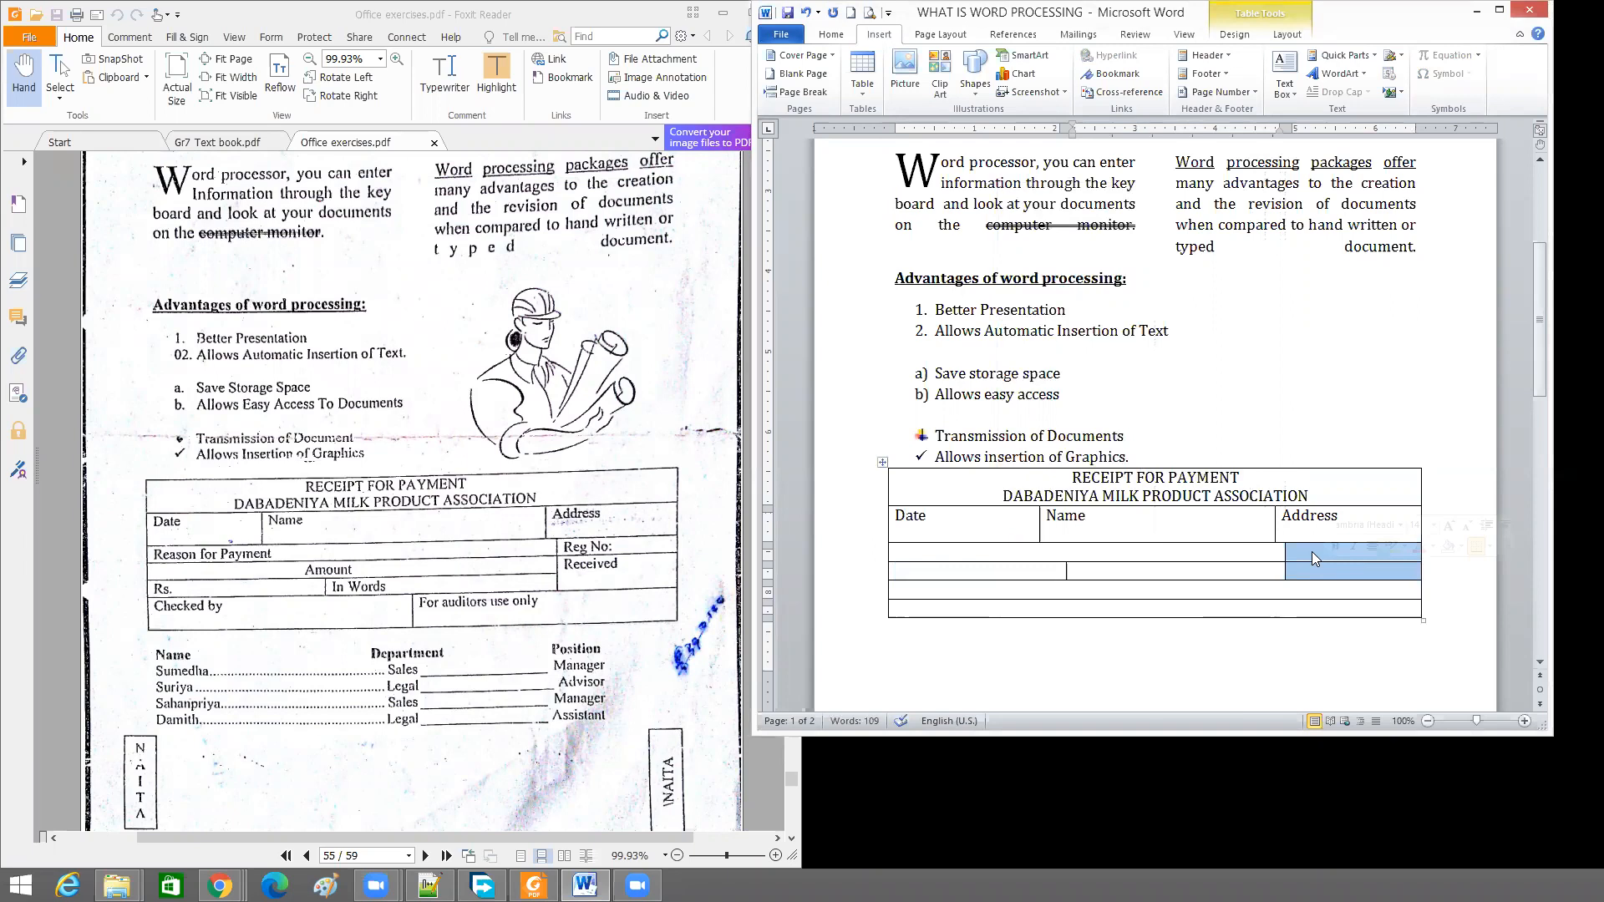
pyautogui.rightClick(1313, 554)
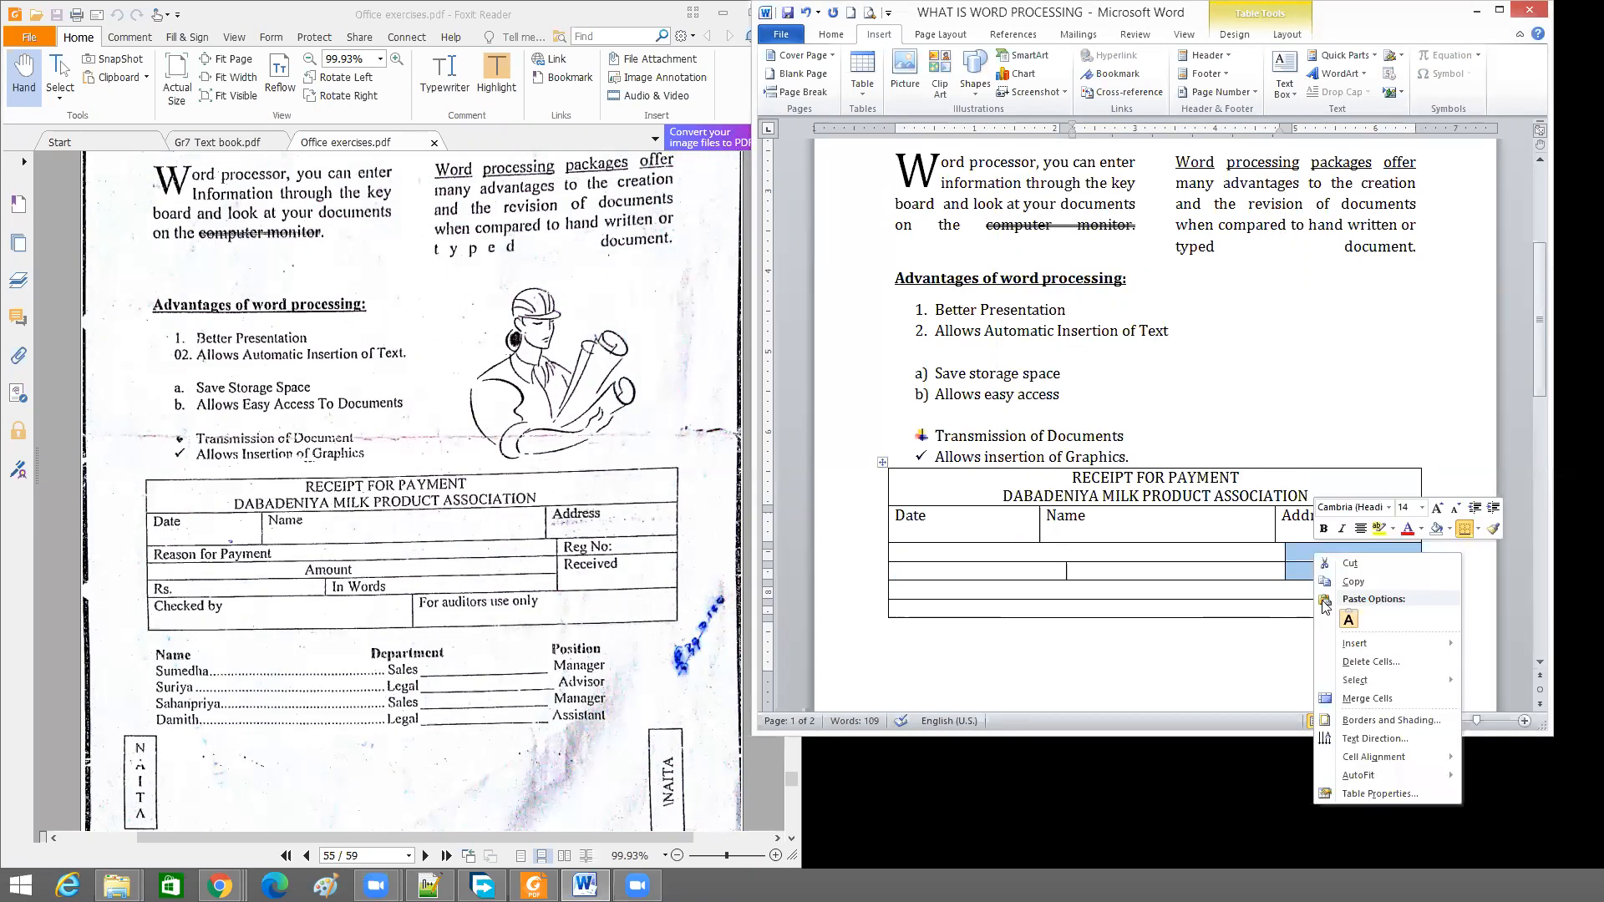
pyautogui.click(1390, 699)
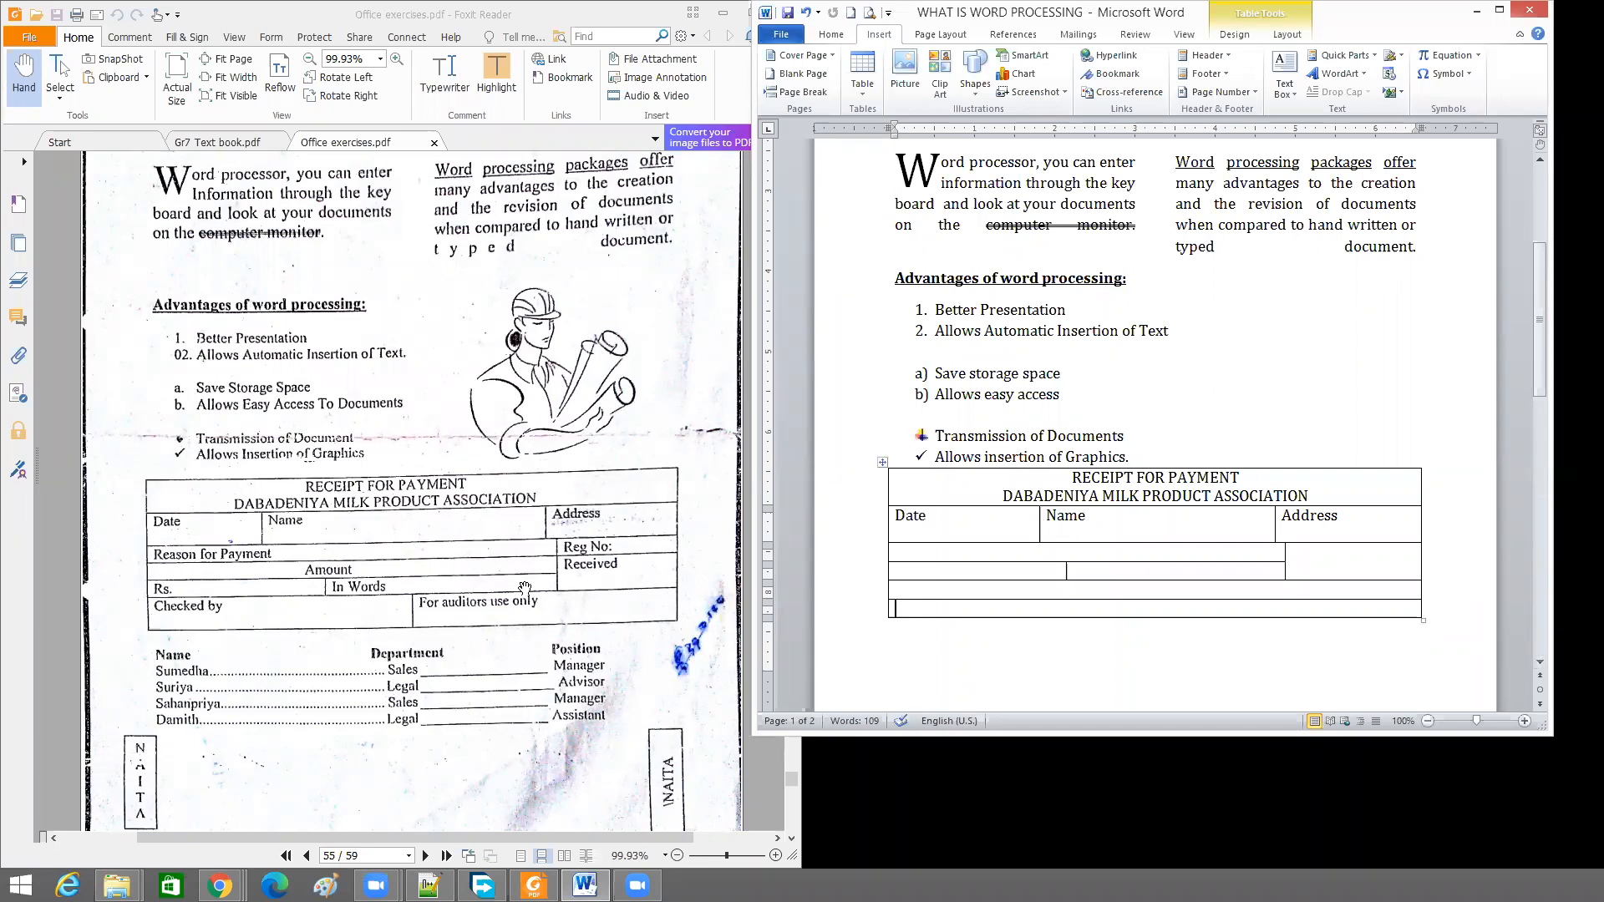
# Minimize Word, switch to Gr7 Text book.pdf in Foxit Reader, and maximize its window
pyautogui.click(470, 564)
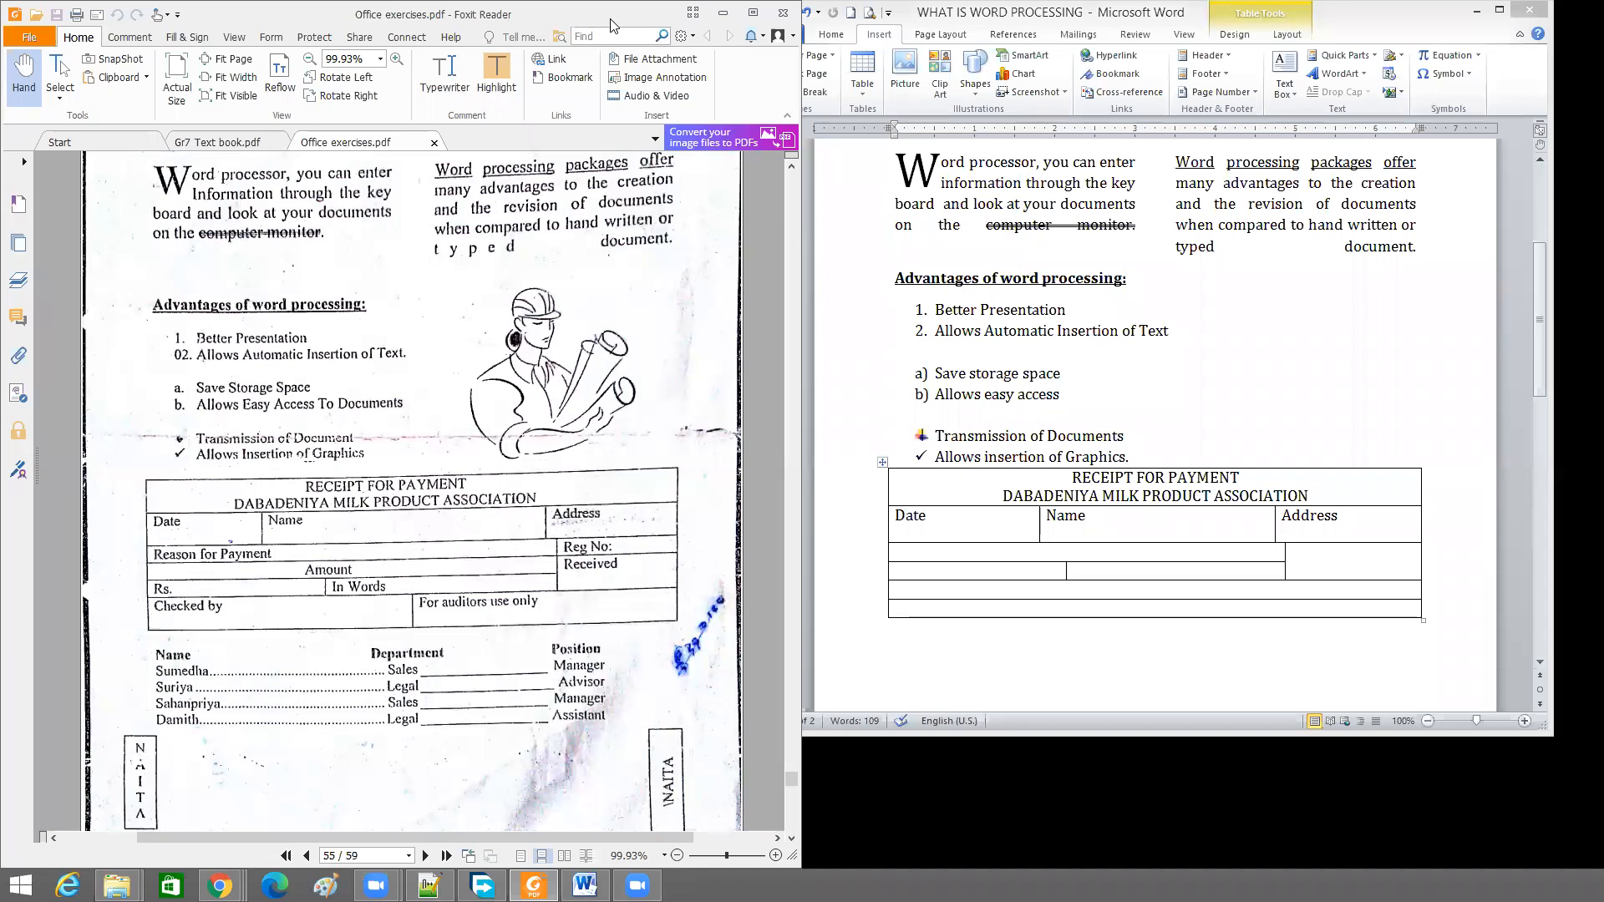
pyautogui.press('super+Down')
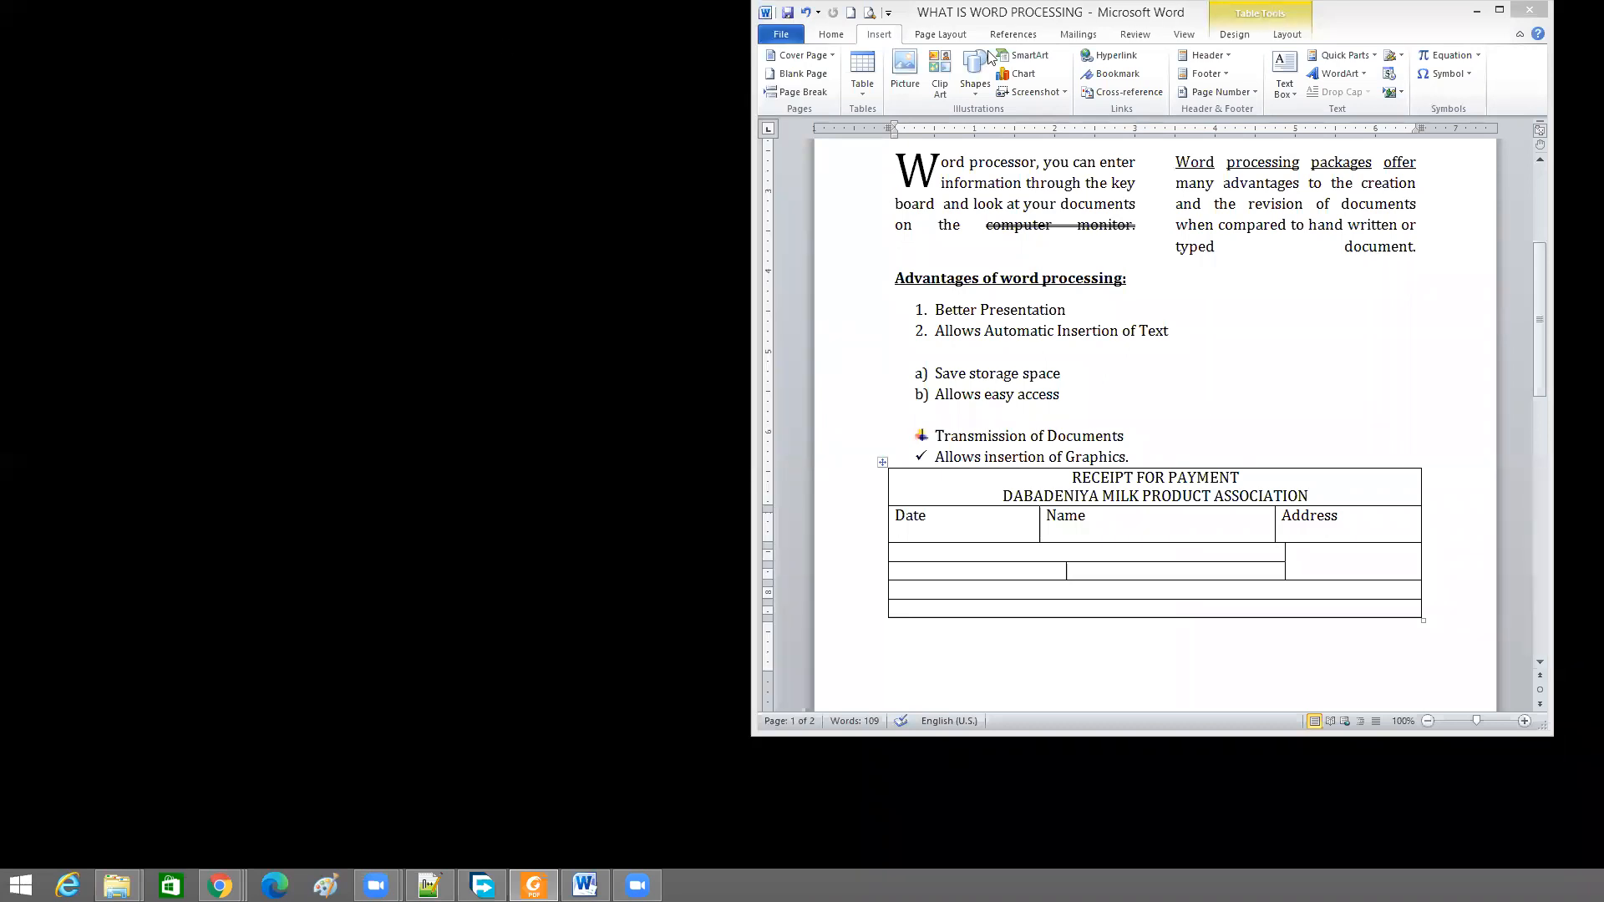
pyautogui.click(790, 13)
pyautogui.click(790, 14)
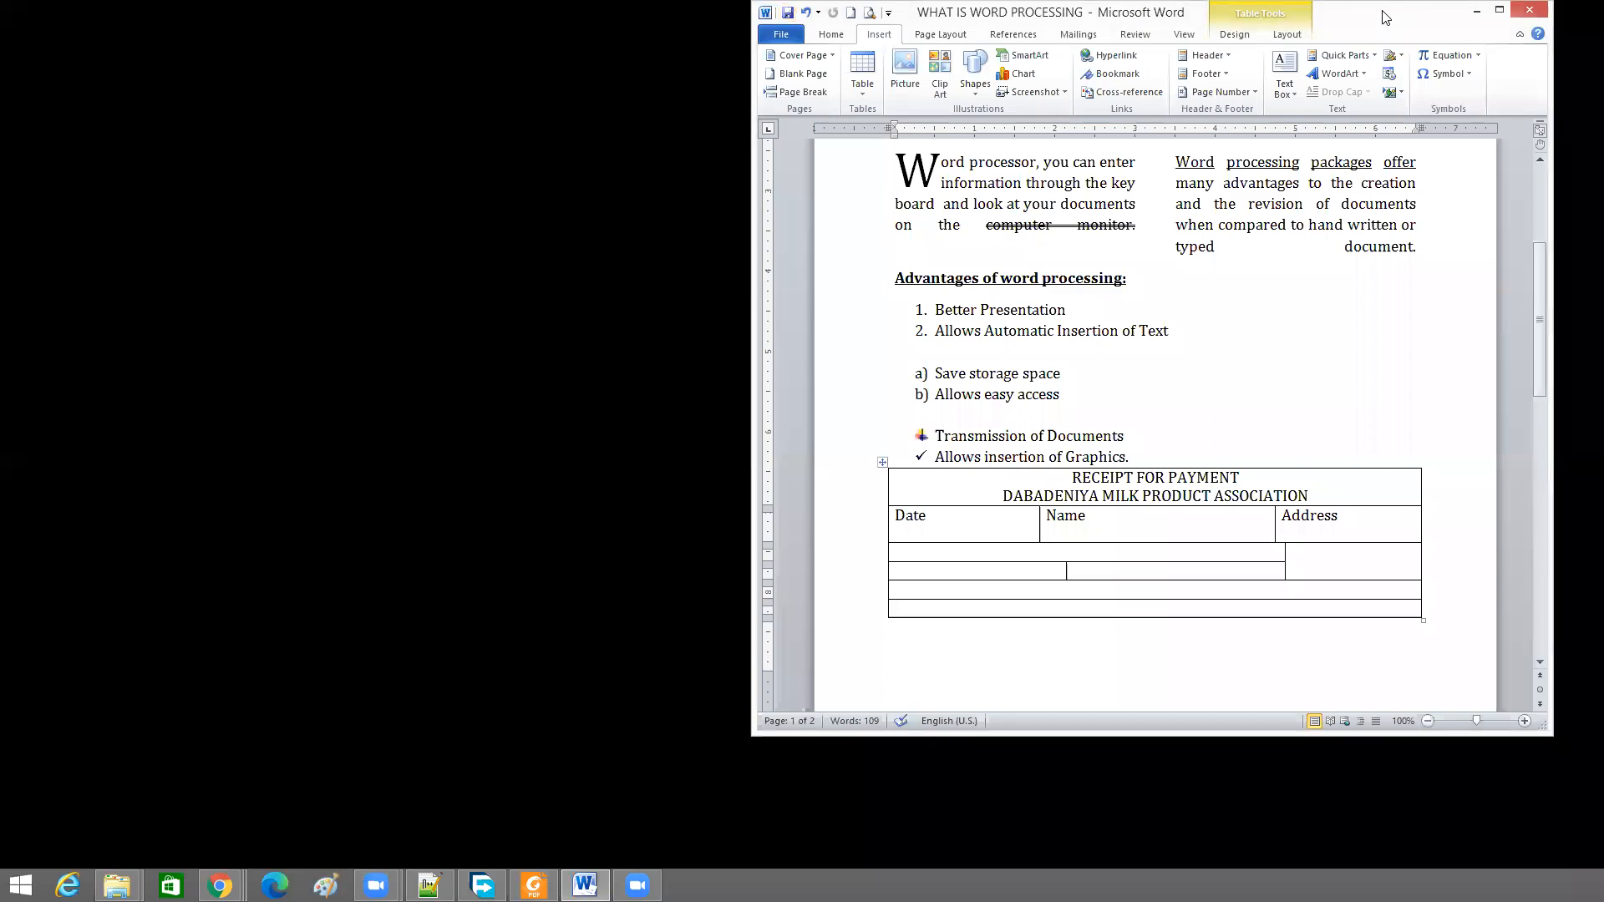
pyautogui.click(1477, 12)
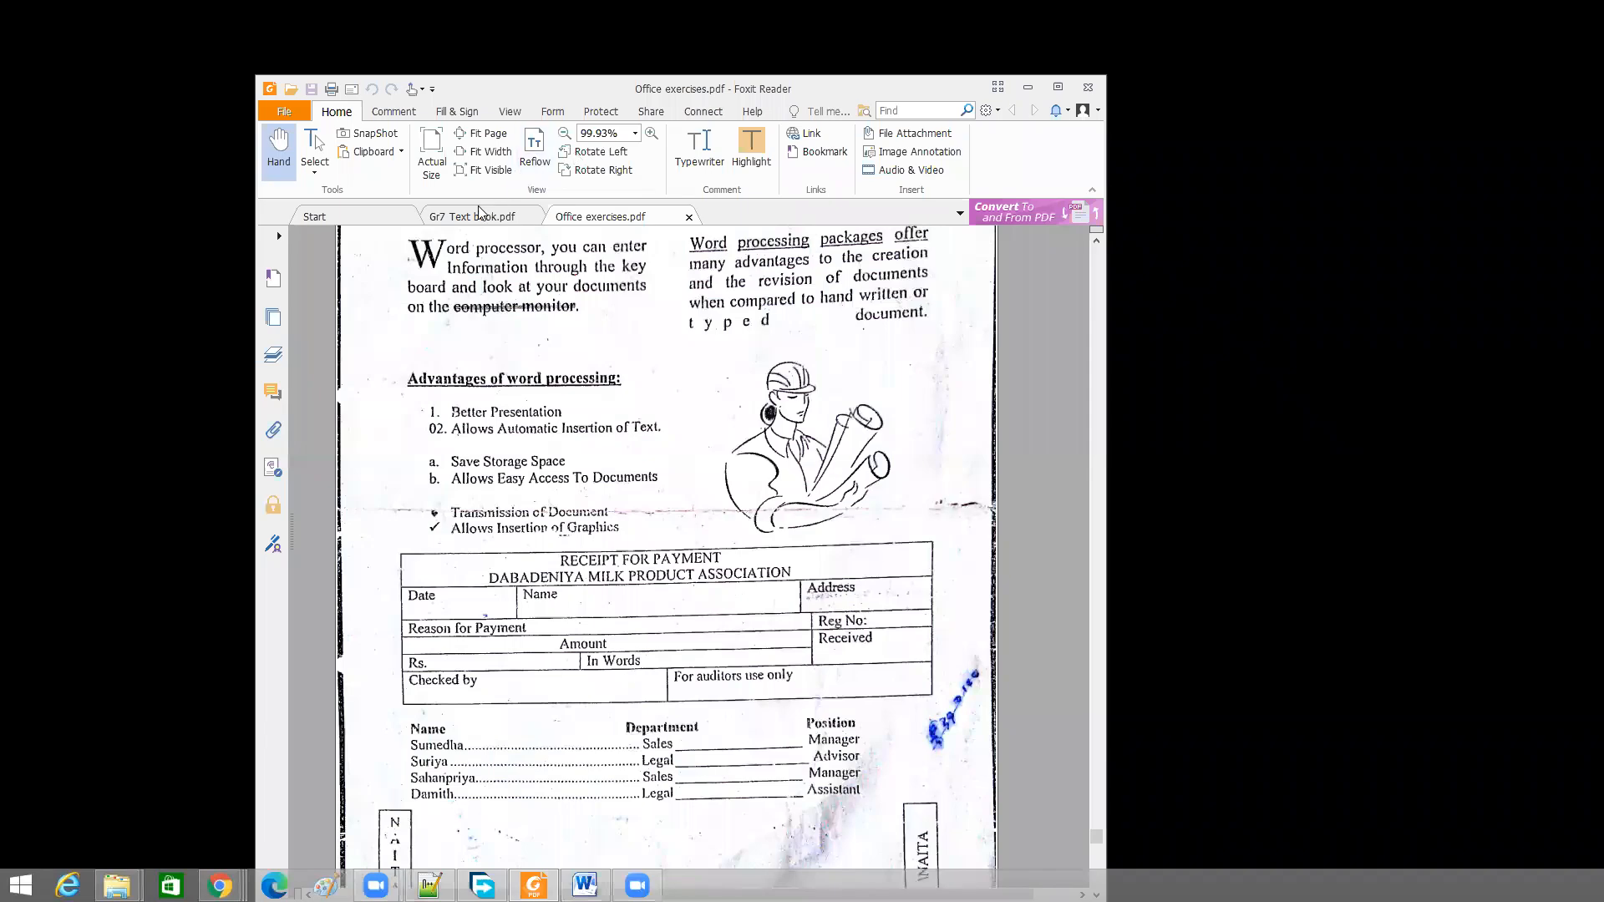
pyautogui.click(480, 211)
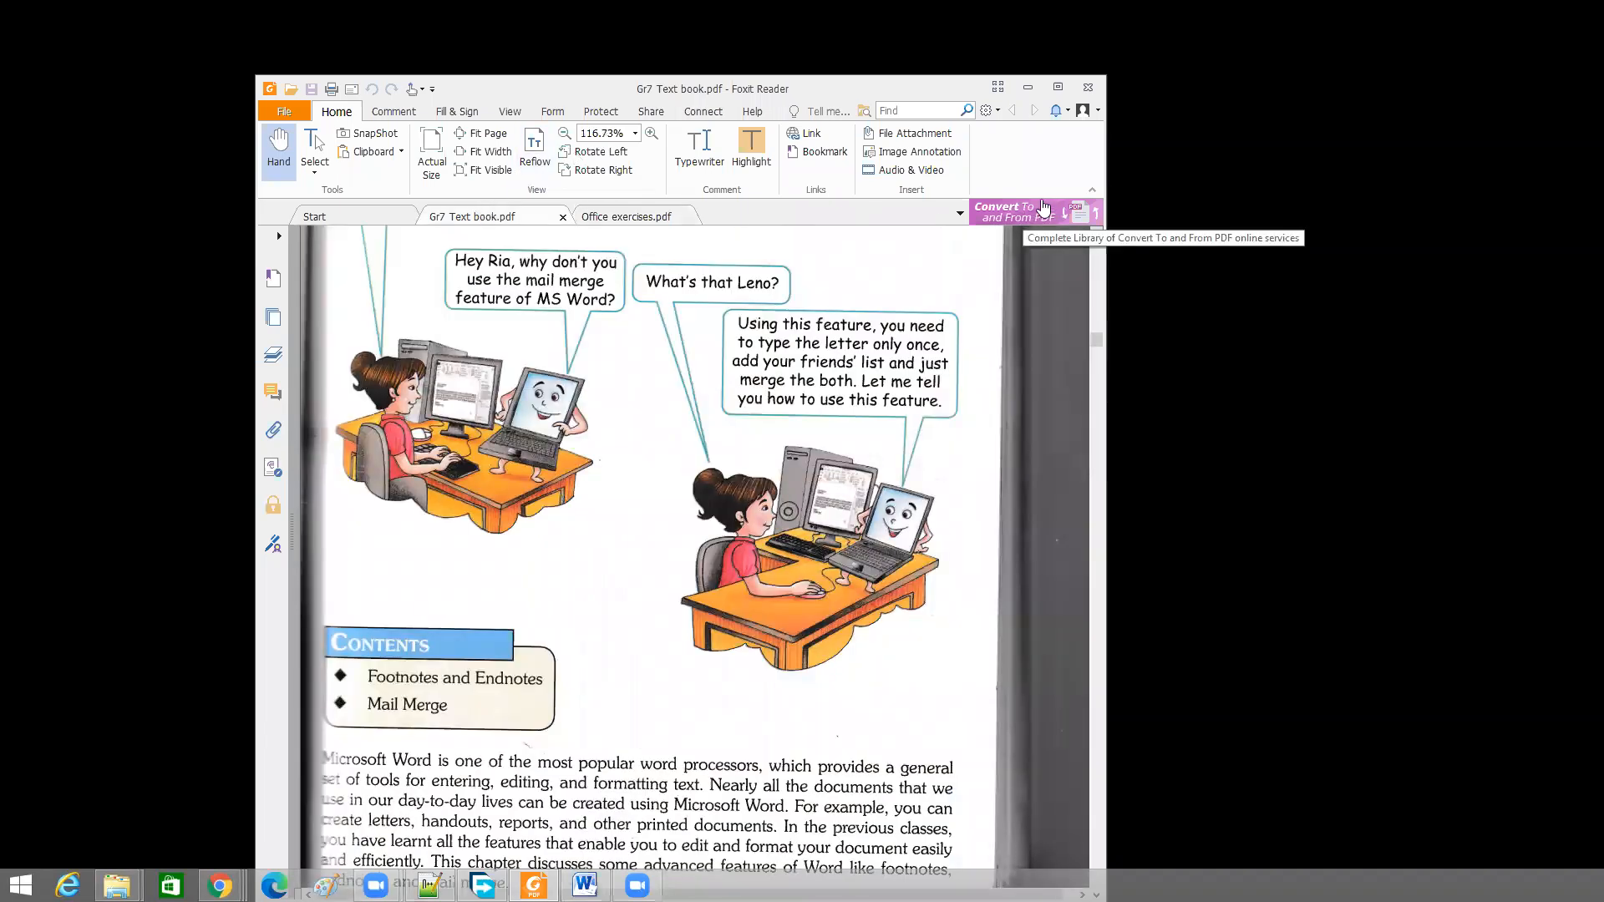
pyautogui.click(1058, 87)
# Find chapter 2, Advanced Features of Word, in the textbook and examine its contents list and introduction to footnotes and endnotes
pyautogui.scroll(1, 886, 390)
pyautogui.scroll(15, 885, 390)
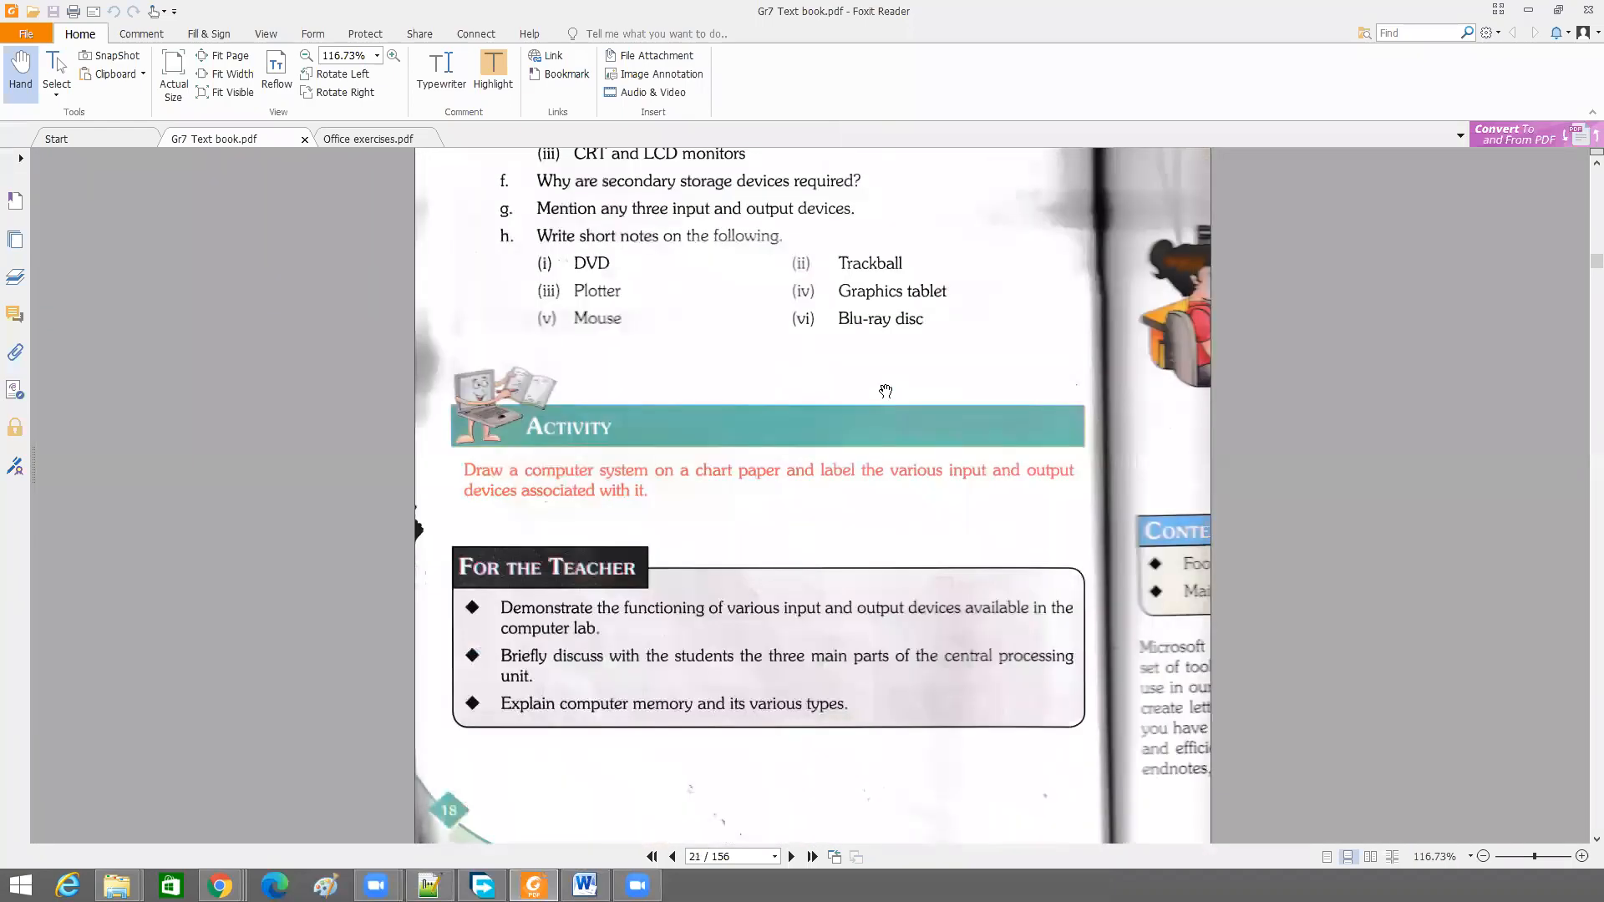
pyautogui.scroll(2, 886, 390)
pyautogui.scroll(-15, 886, 391)
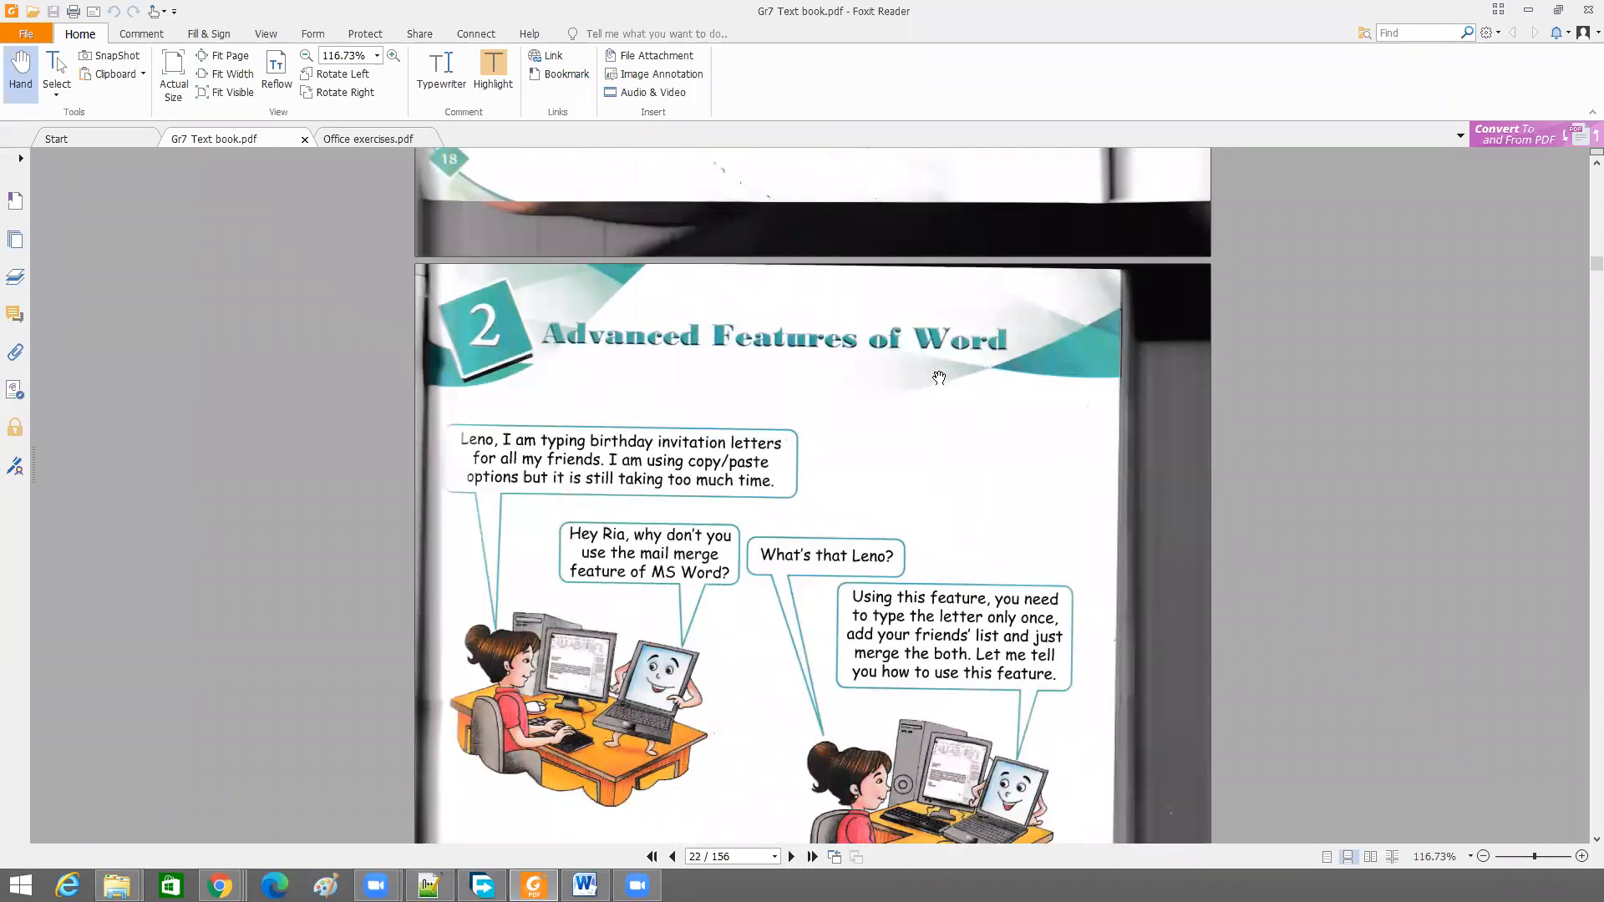
pyautogui.scroll(-2, 936, 379)
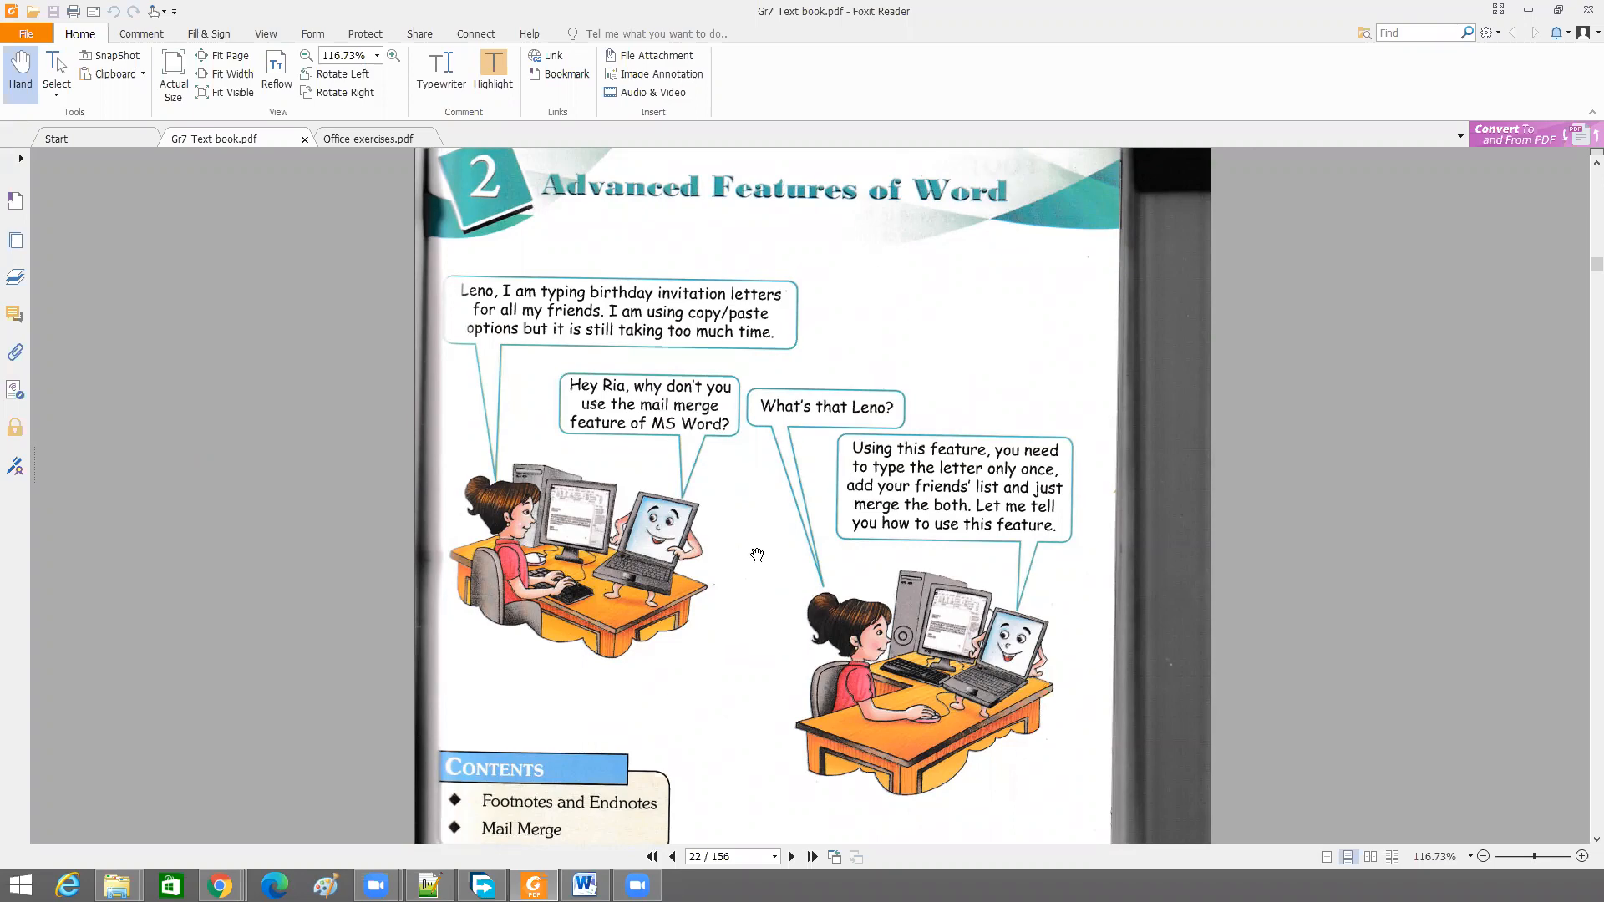
pyautogui.scroll(-2, 756, 550)
pyautogui.scroll(-5, 757, 553)
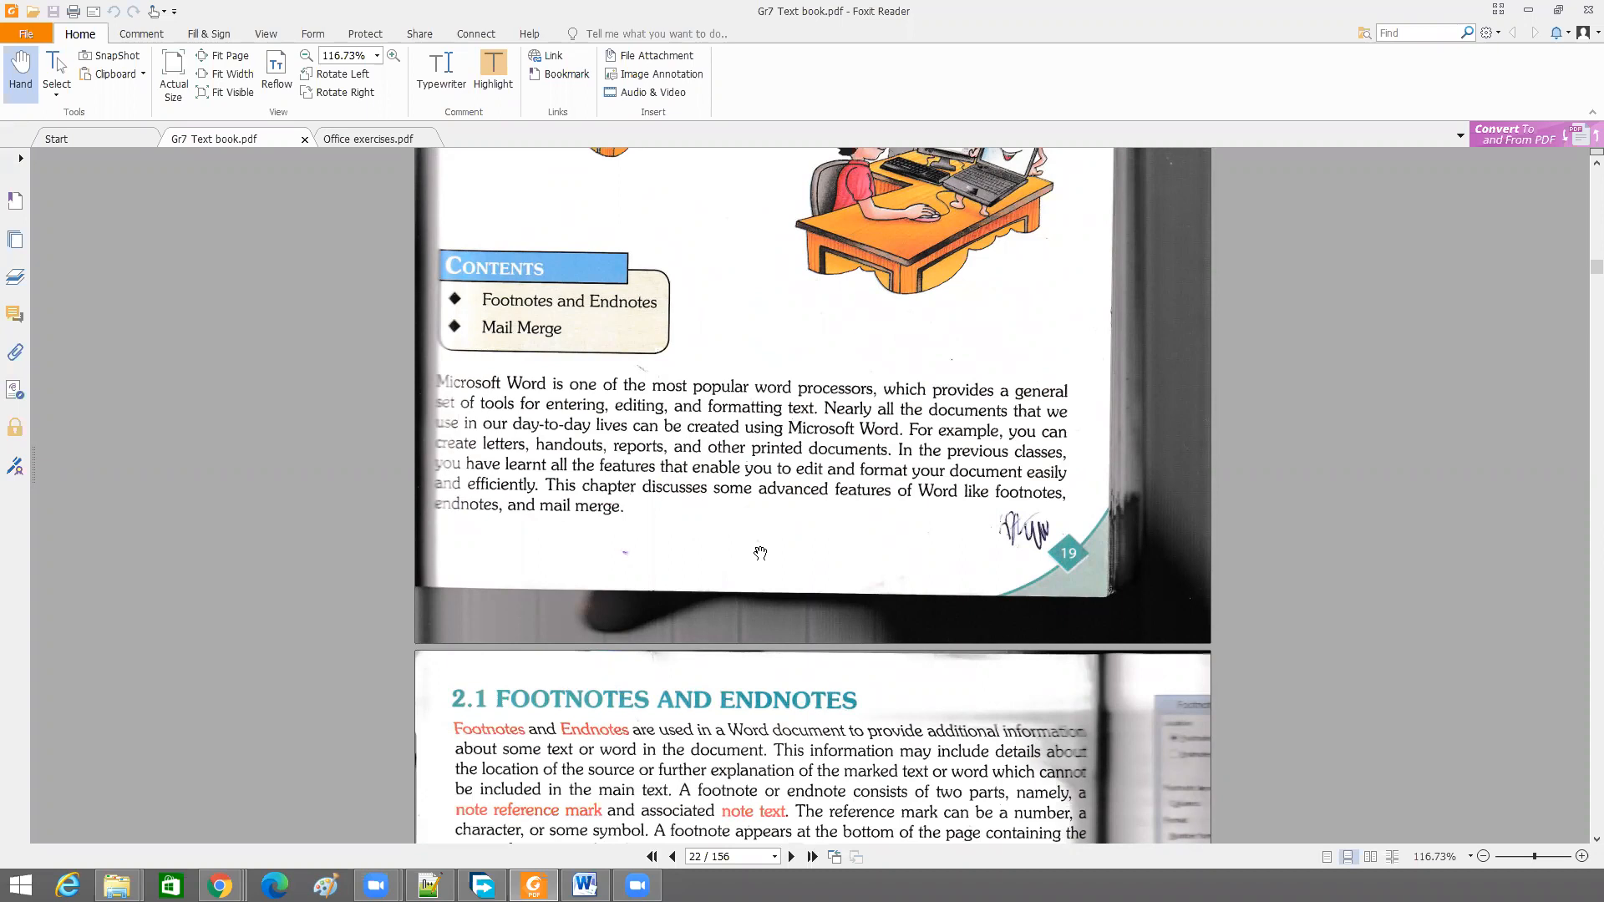
pyautogui.scroll(-5, 773, 475)
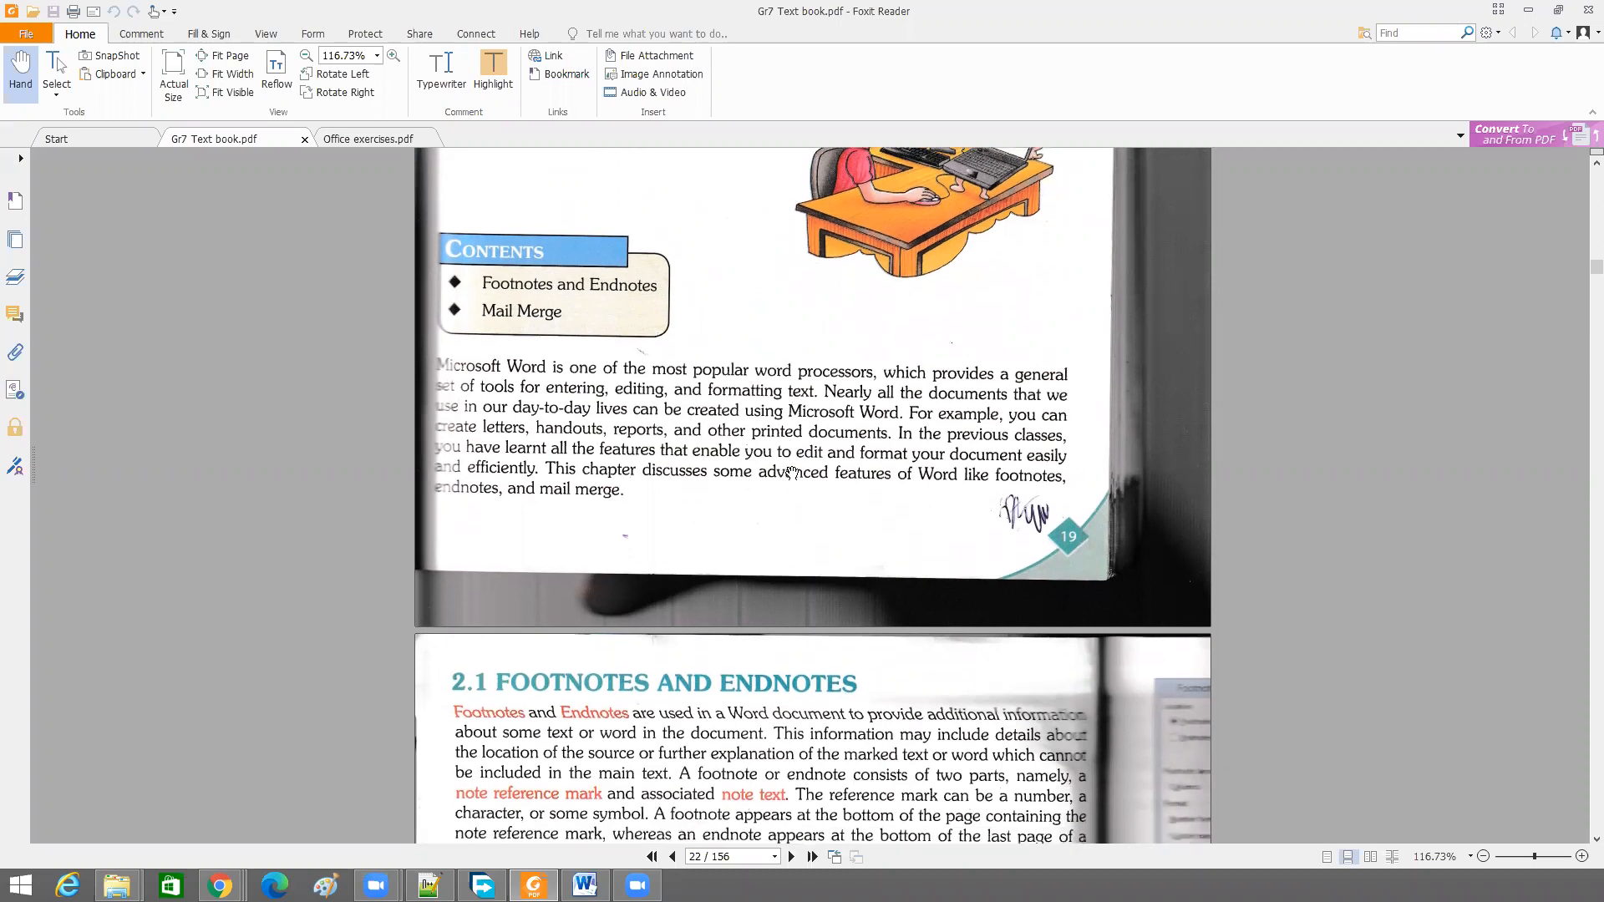
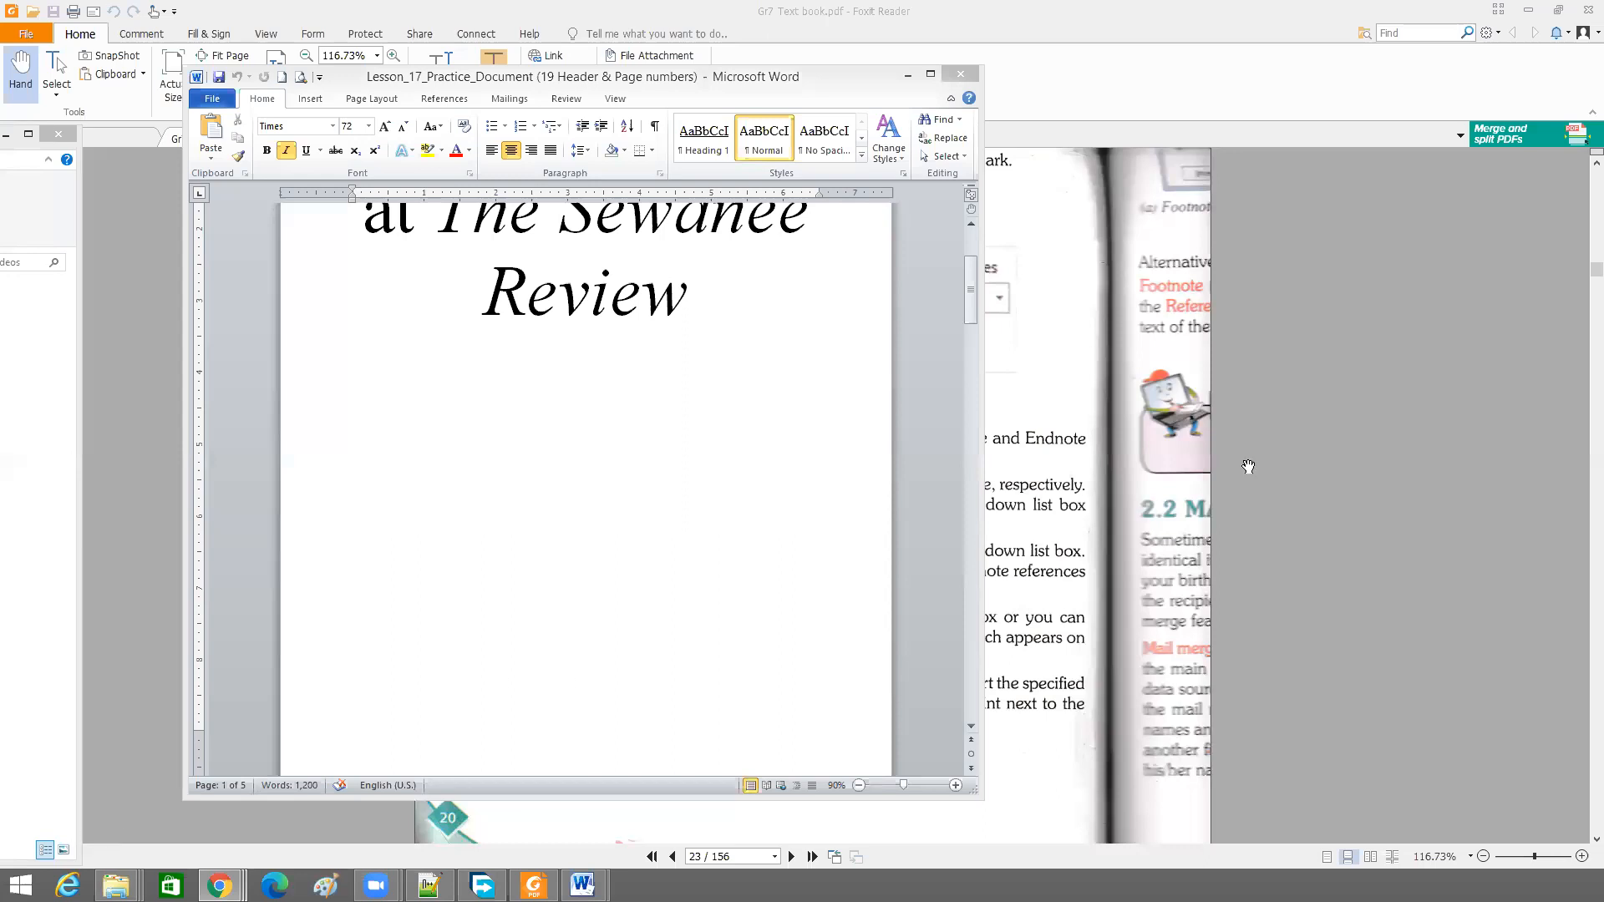
# Arrange the Lesson_17_Practice_Document window and the restored textbook window side by side, making the Word window taller
pyautogui.click(1565, 8)
pyautogui.click(1565, 8)
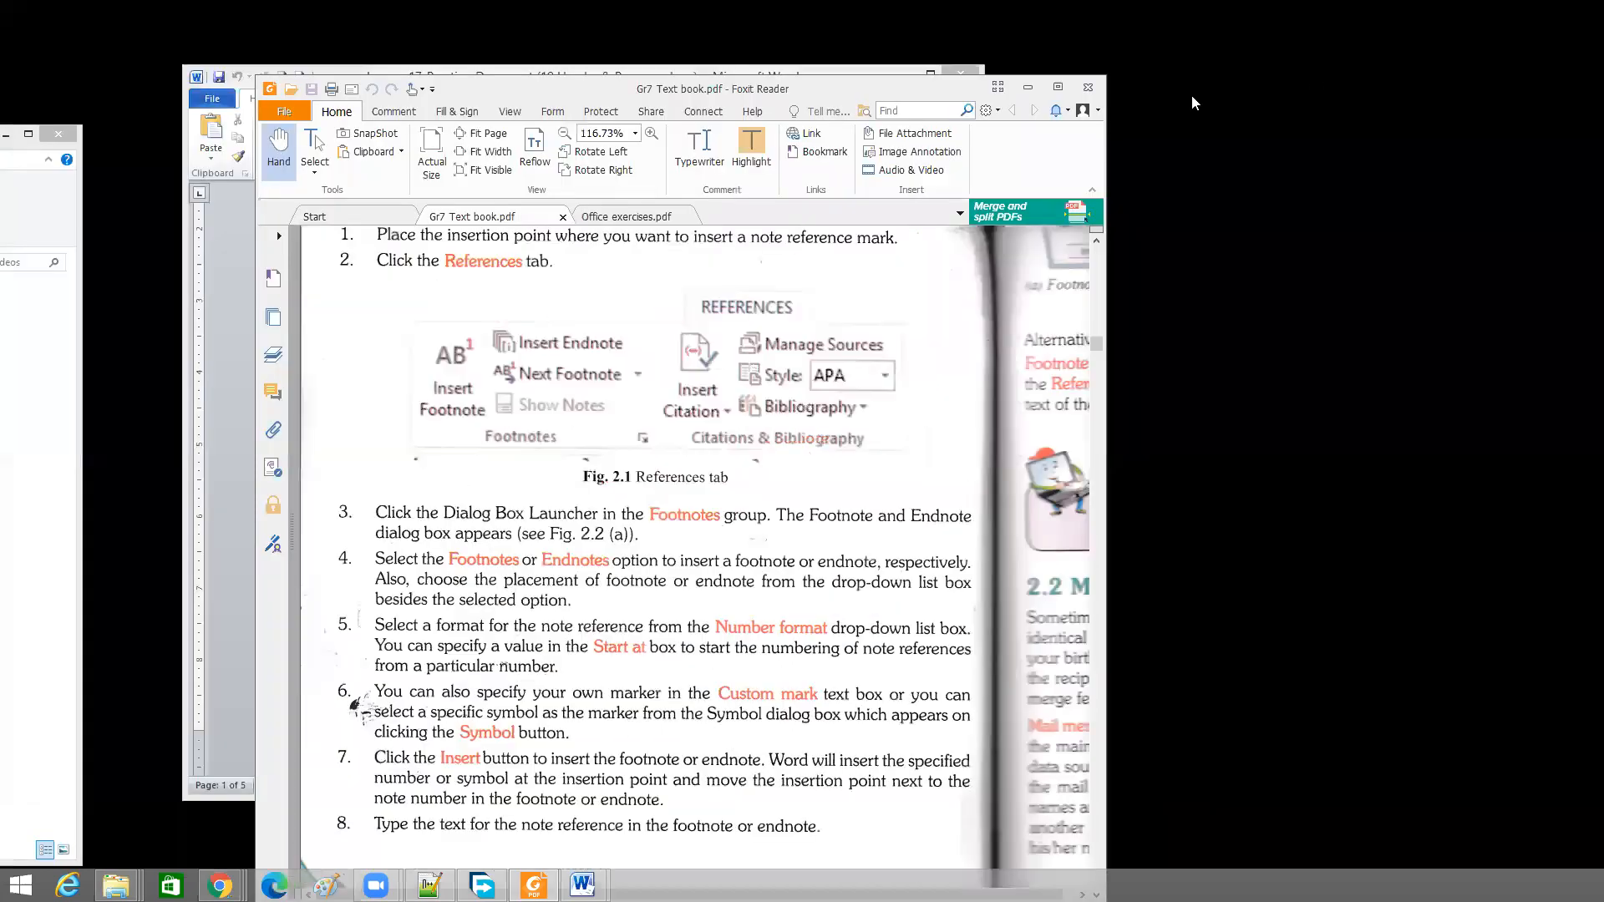
pyautogui.moveTo(567, 82); pyautogui.dragTo(1019, 35)
pyautogui.click(462, 79)
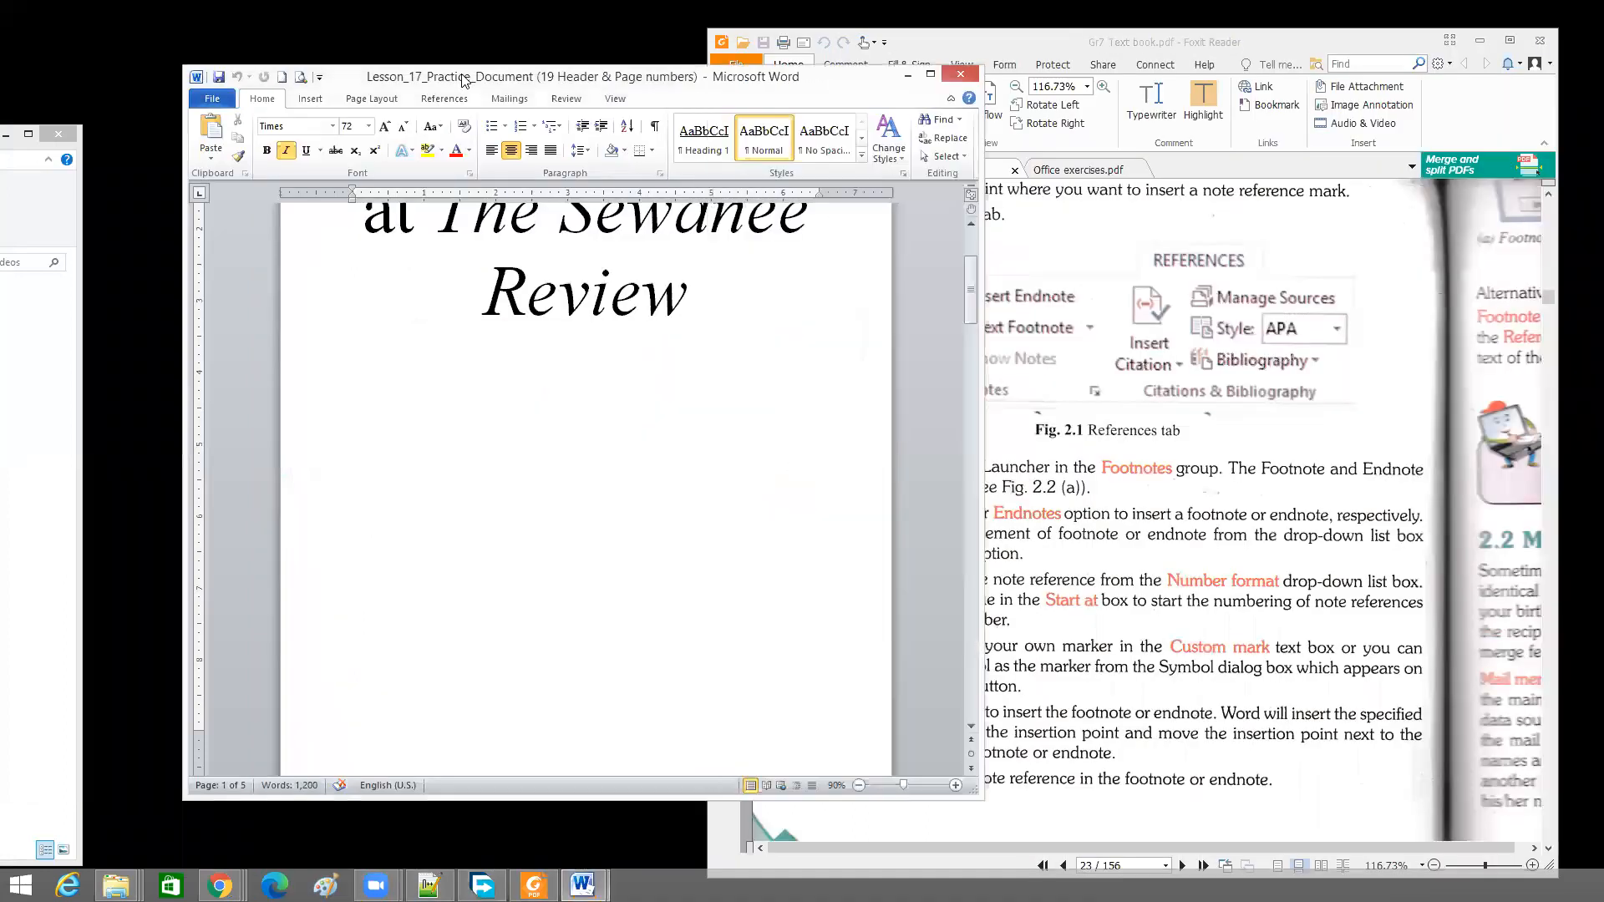
pyautogui.moveTo(462, 79); pyautogui.dragTo(264, 15)
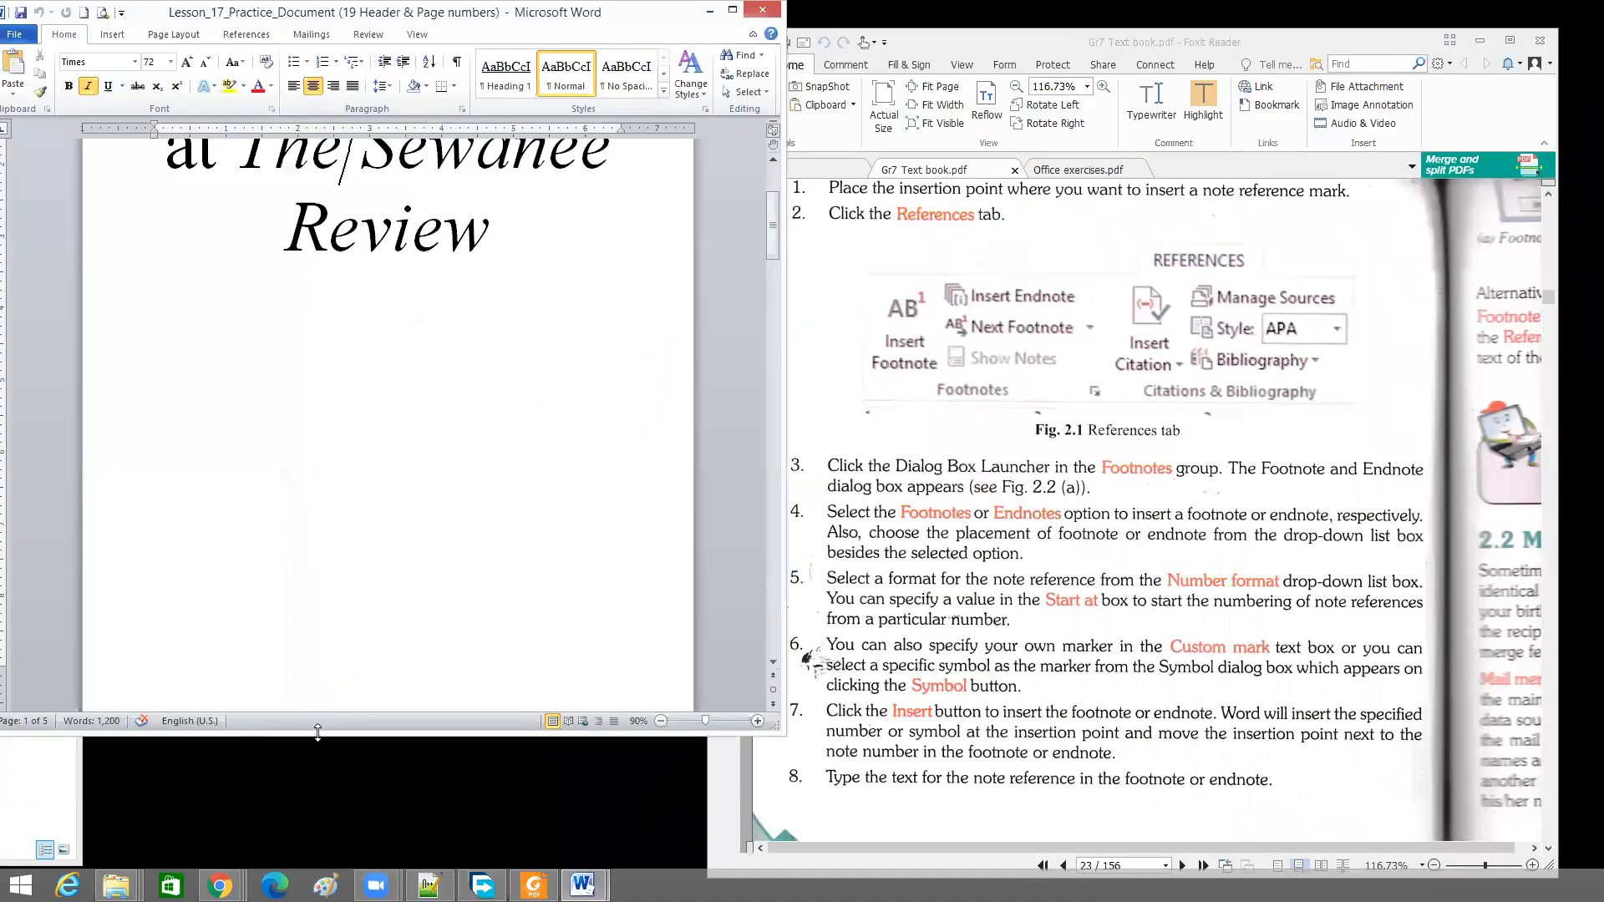
pyautogui.moveTo(318, 732); pyautogui.dragTo(292, 849)
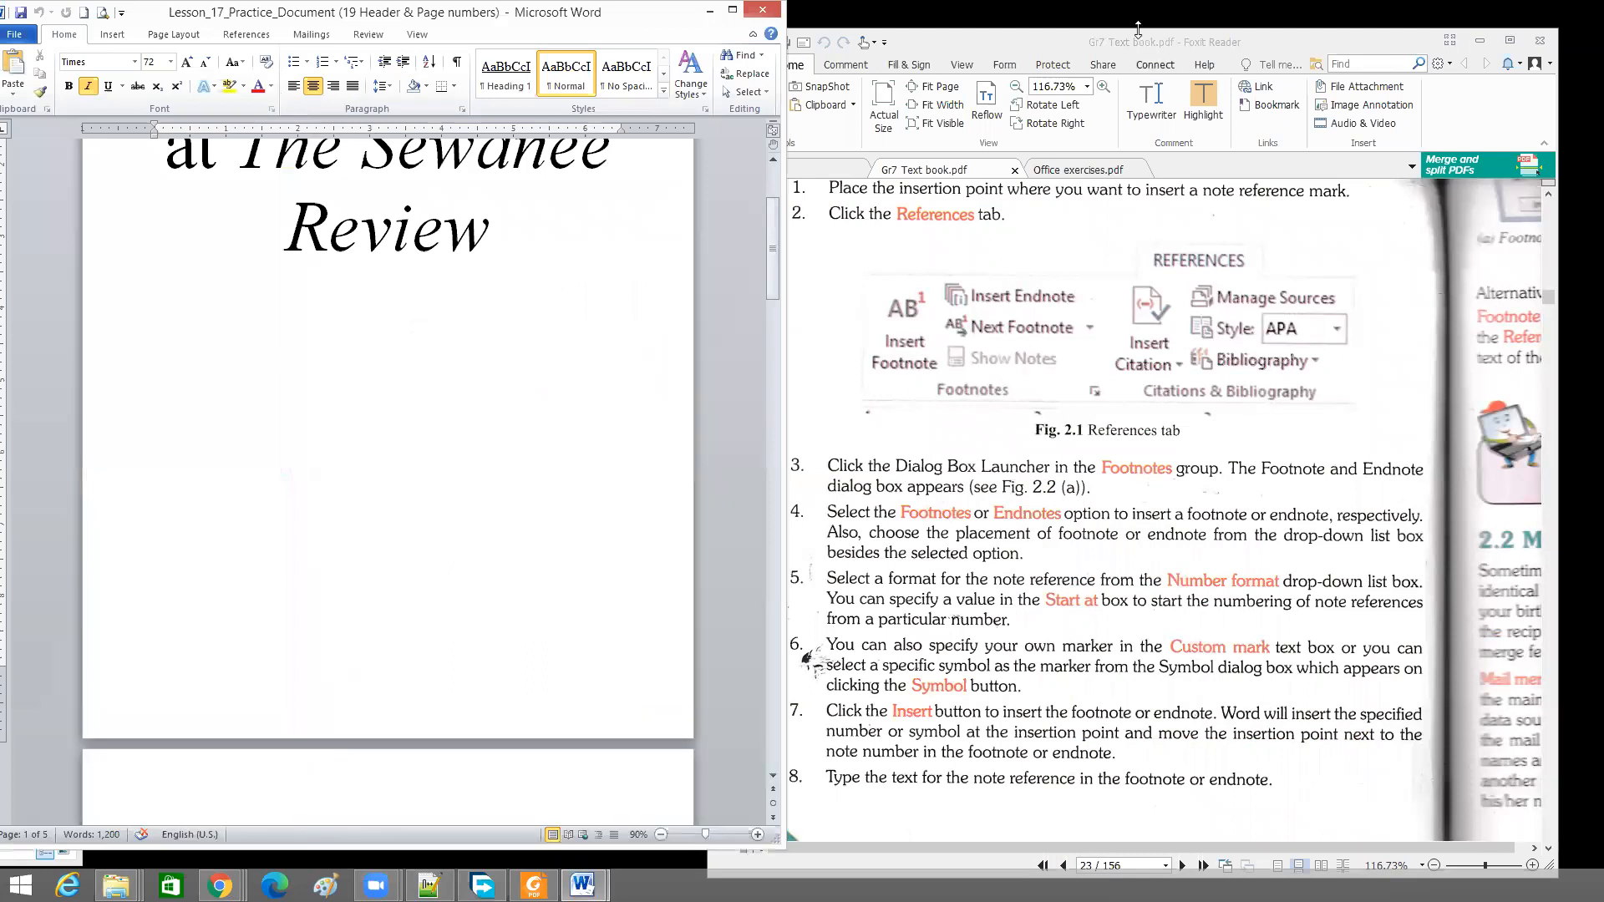
pyautogui.moveTo(1138, 42); pyautogui.dragTo(1272, 42)
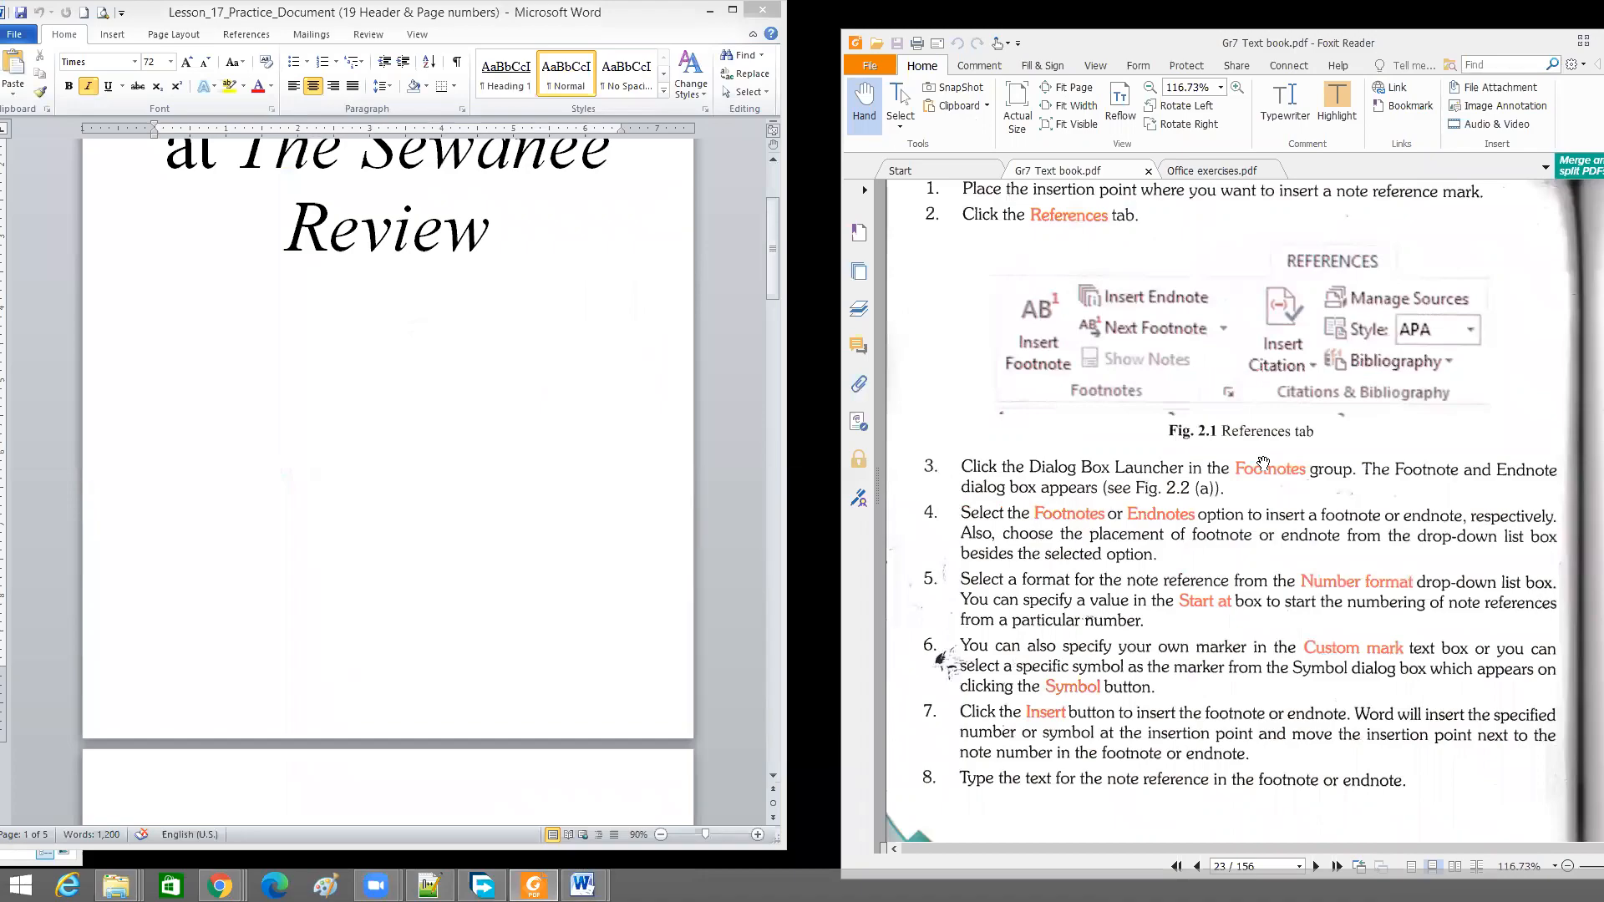
# Examine the textbook's numbered steps and figures on inserting footnotes and endnotes, alongside the practice document's first page of body text
pyautogui.scroll(-6, 1263, 465)
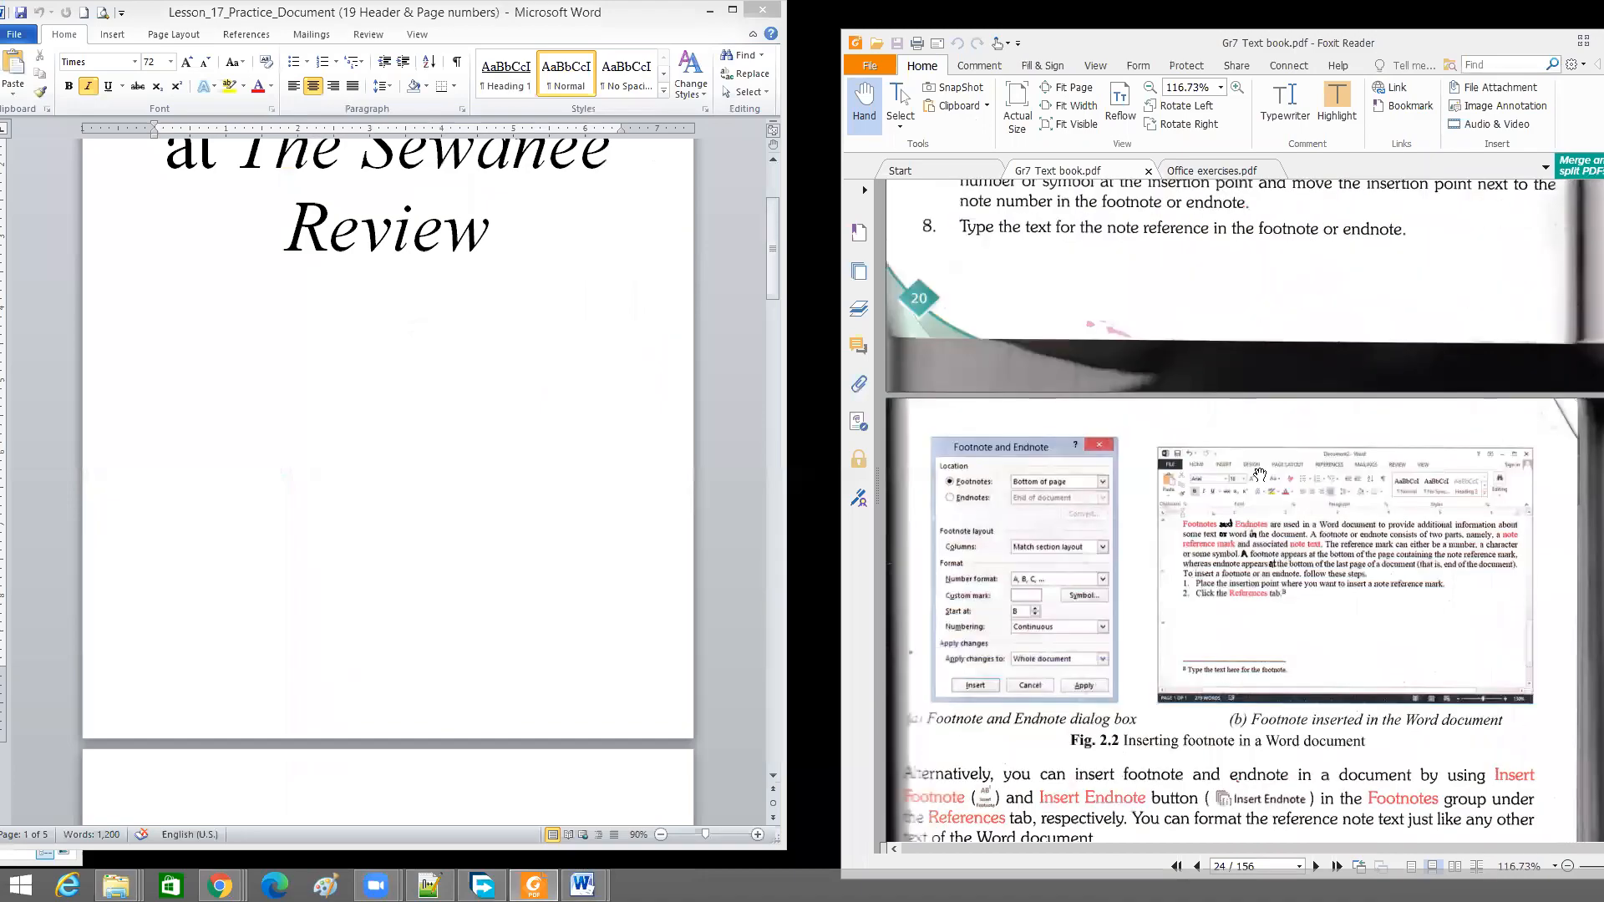
pyautogui.scroll(8, 1259, 474)
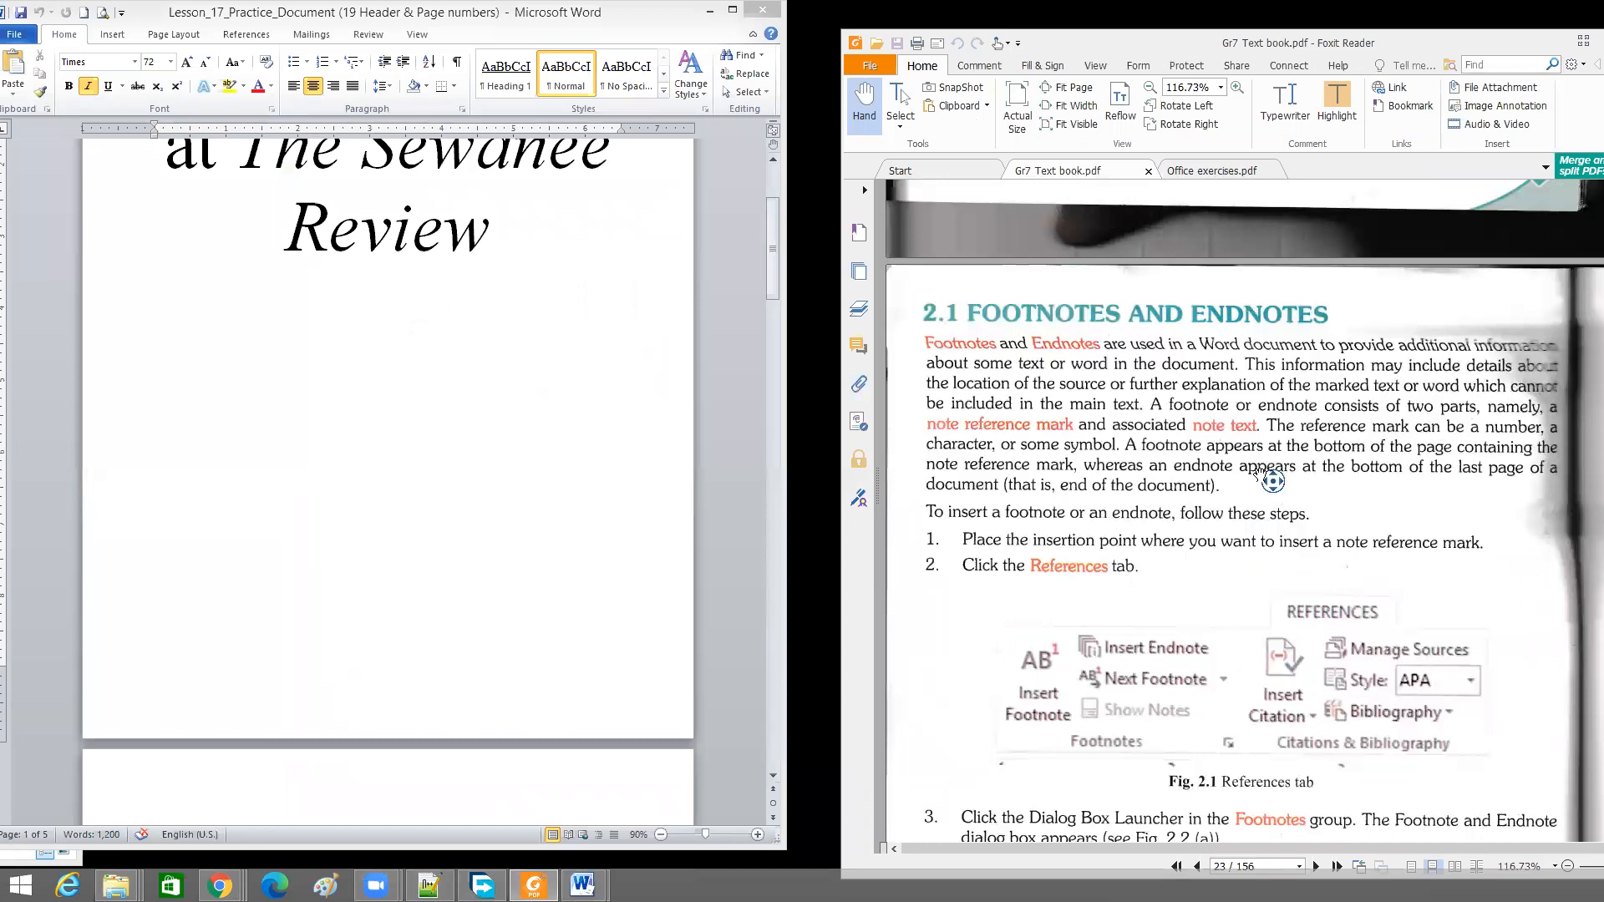
pyautogui.scroll(-4, 1259, 474)
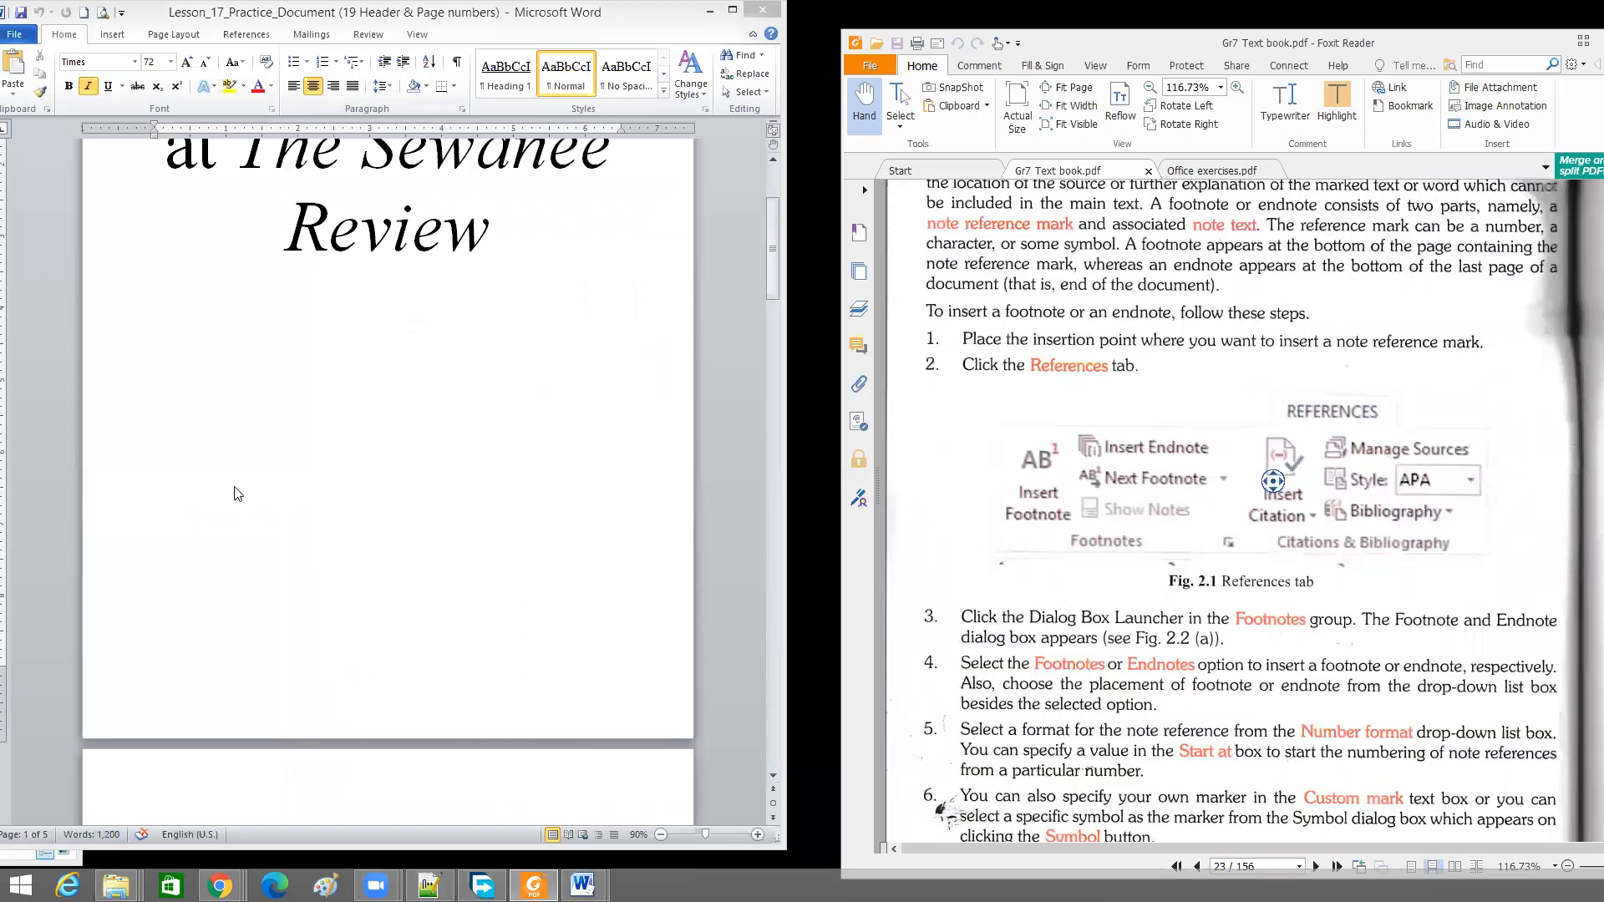
pyautogui.click(369, 473)
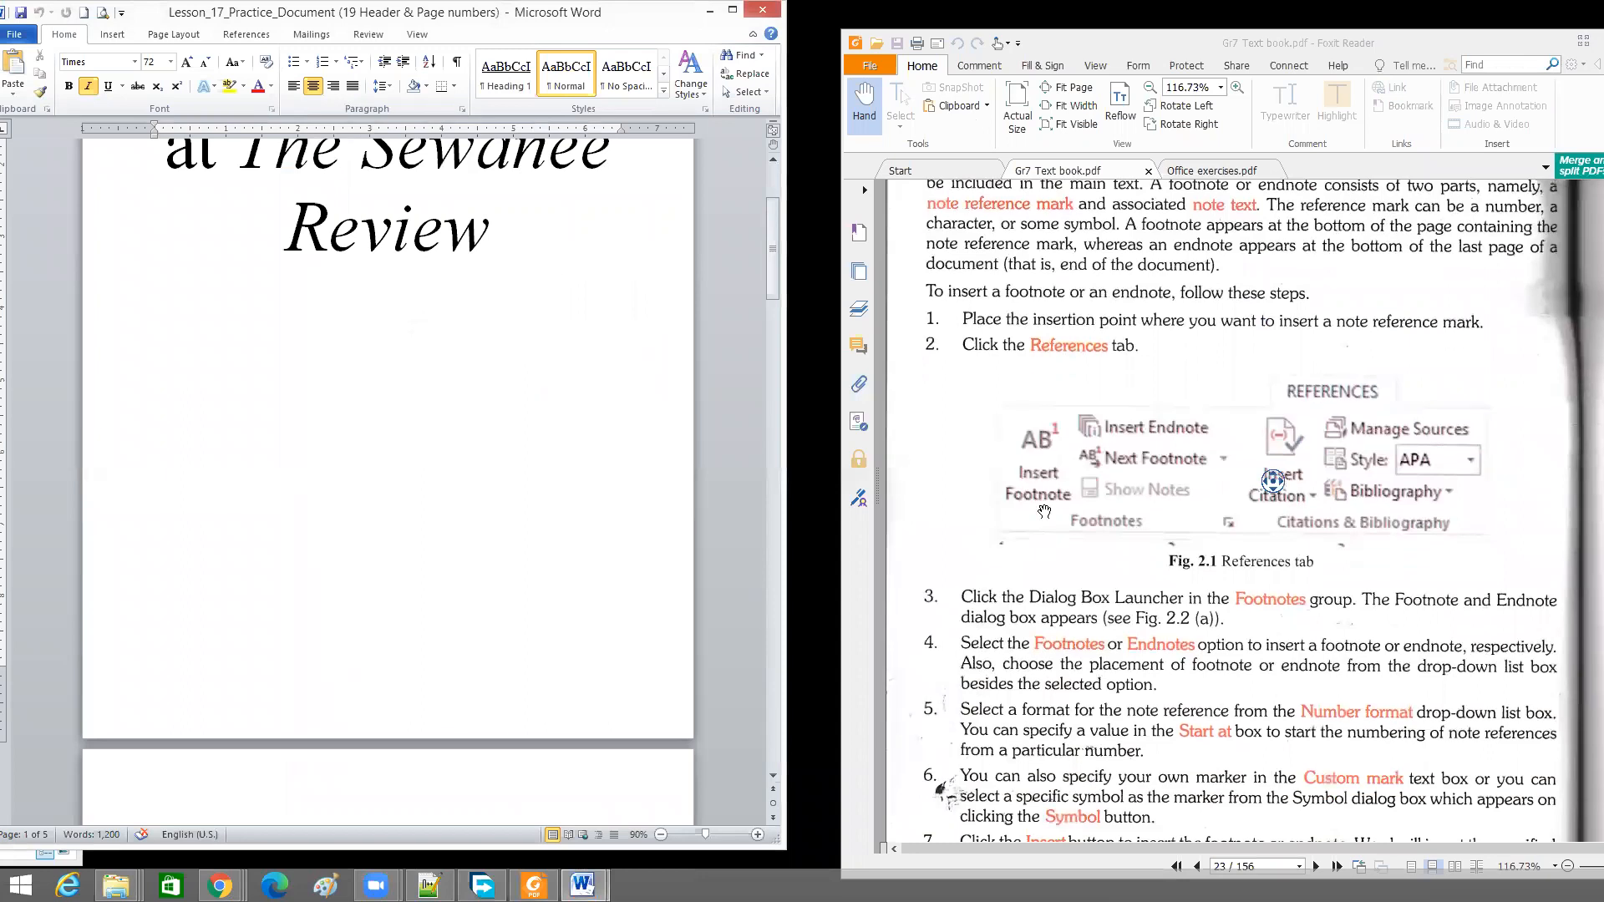
pyautogui.click(455, 512)
pyautogui.scroll(-8, 454, 512)
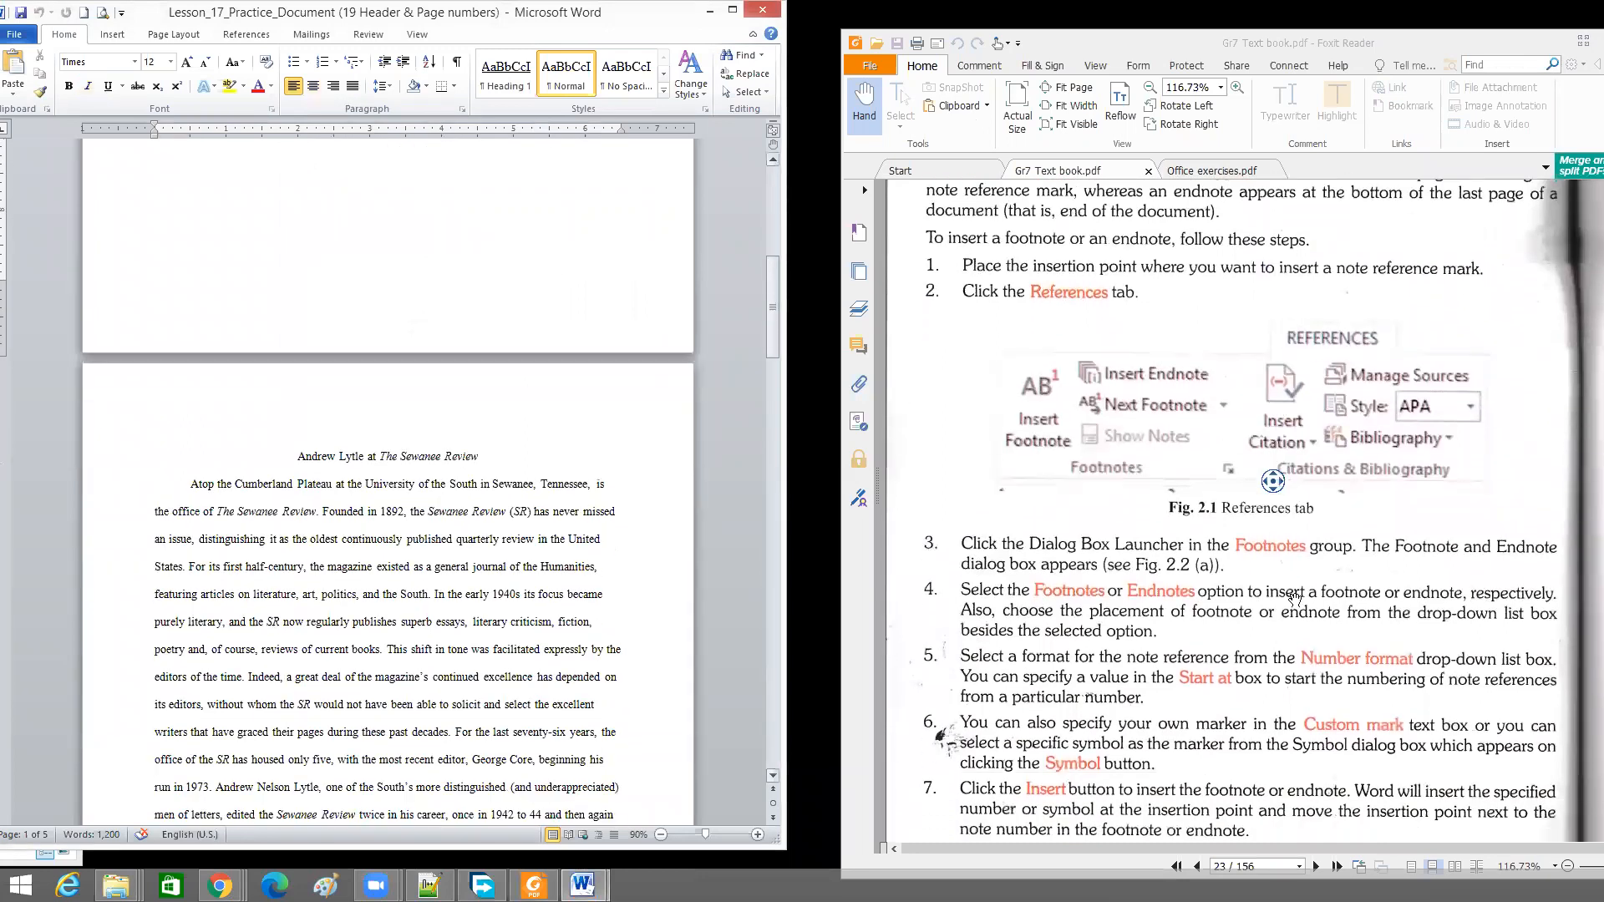
pyautogui.click(1134, 595)
pyautogui.scroll(-2, 735, 603)
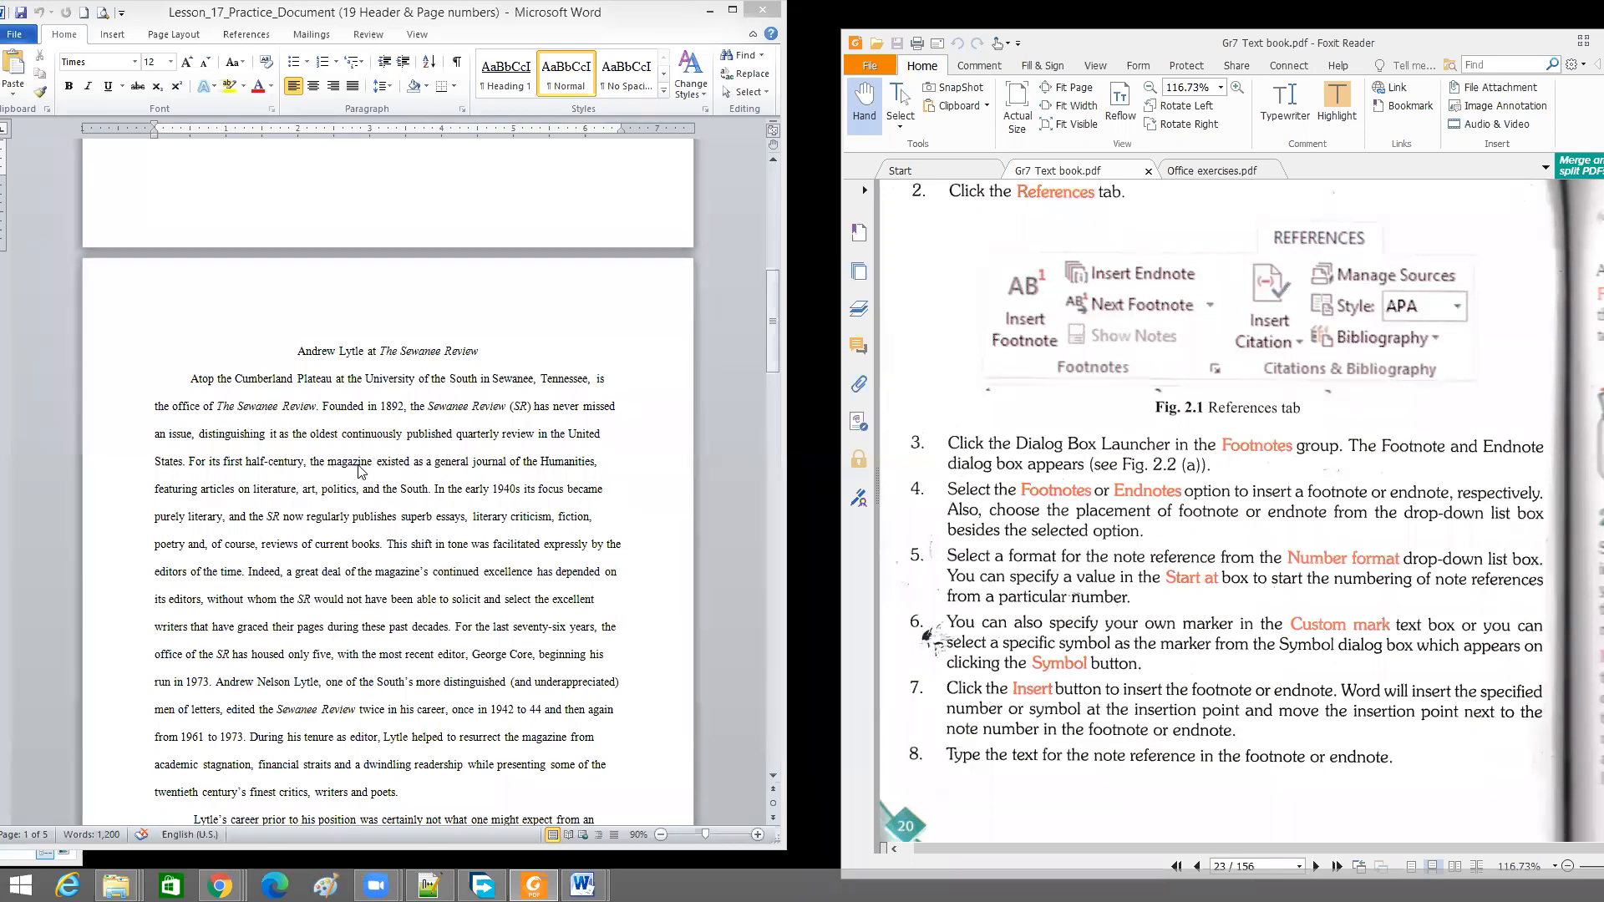
# Insert a footnote within the word "magazine" in the first paragraph, with the note text Name of the magazine is "Asiaweek"
pyautogui.click(411, 461)
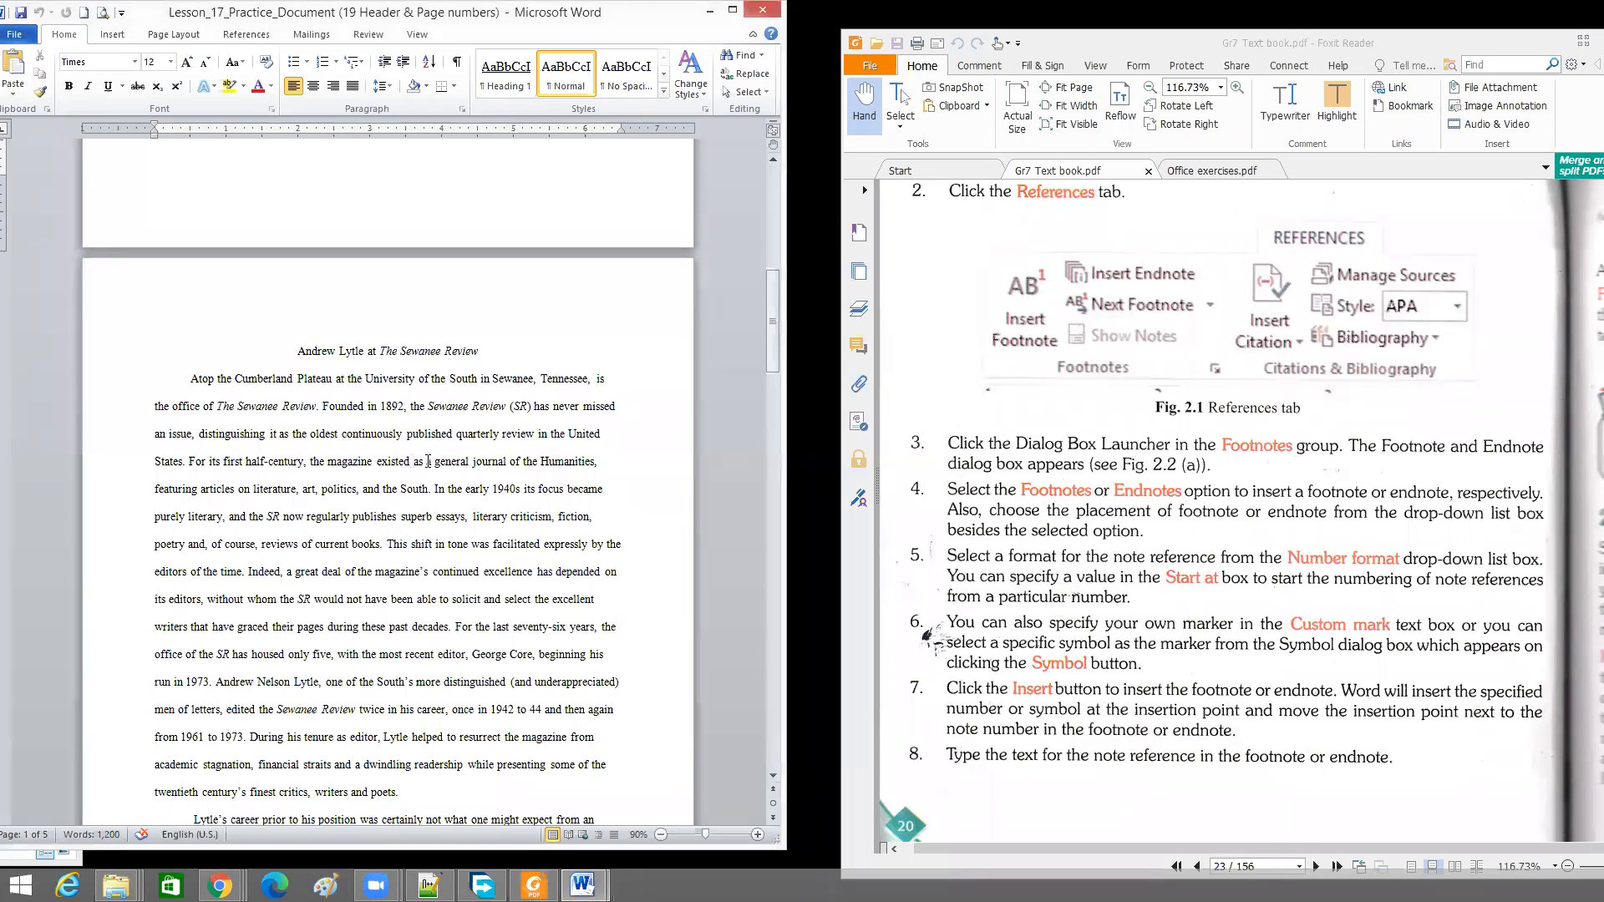
pyautogui.click(354, 463)
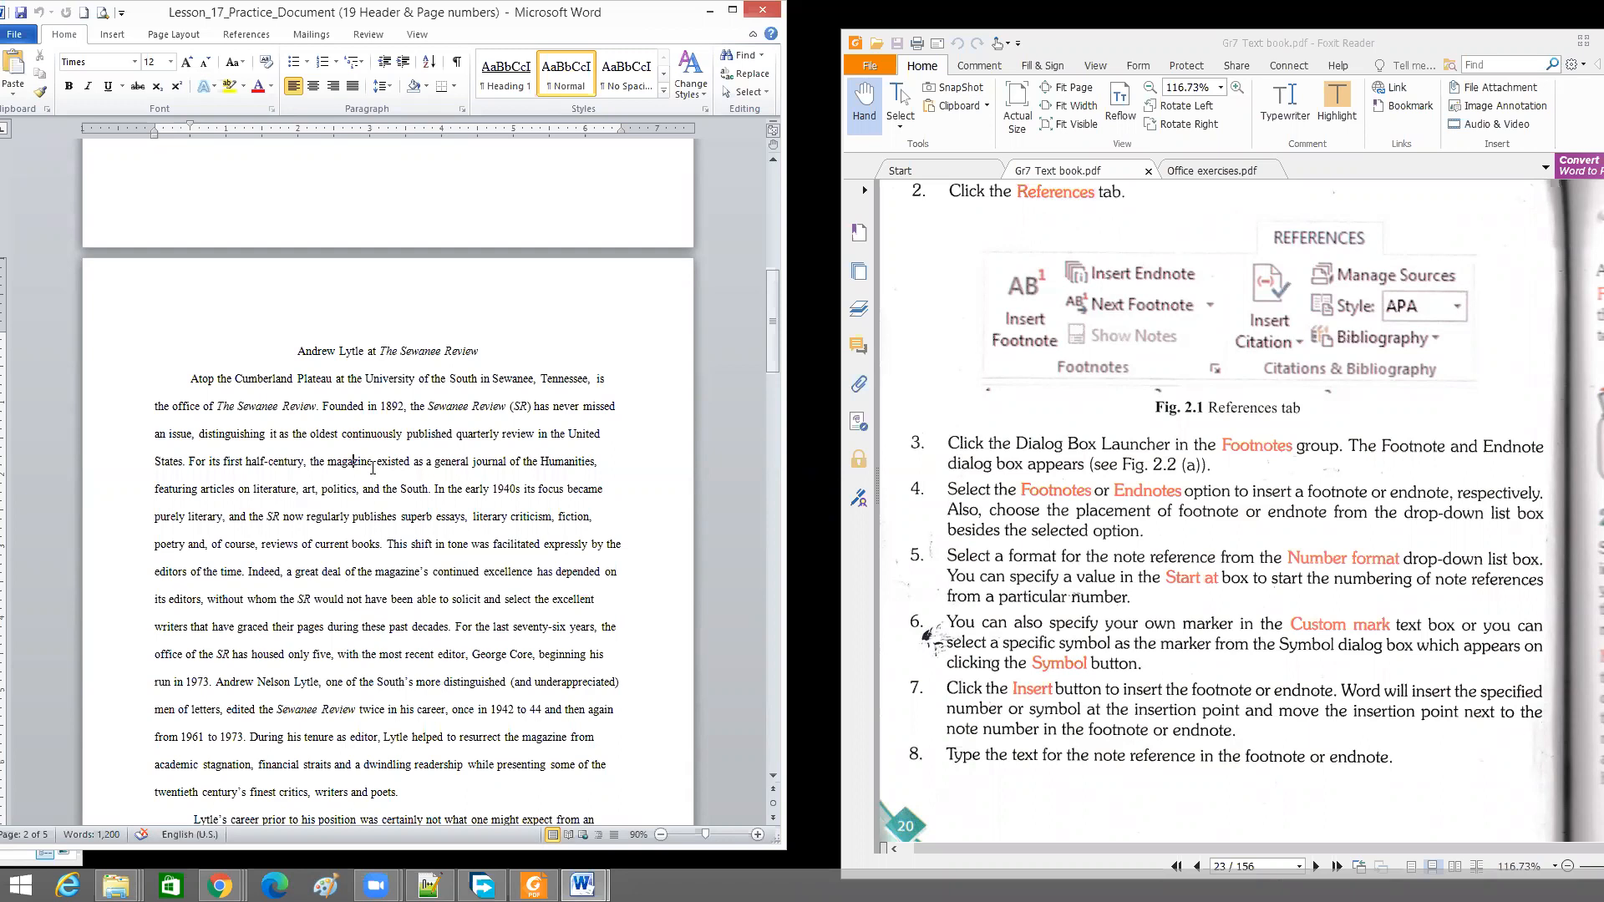
pyautogui.click(1087, 309)
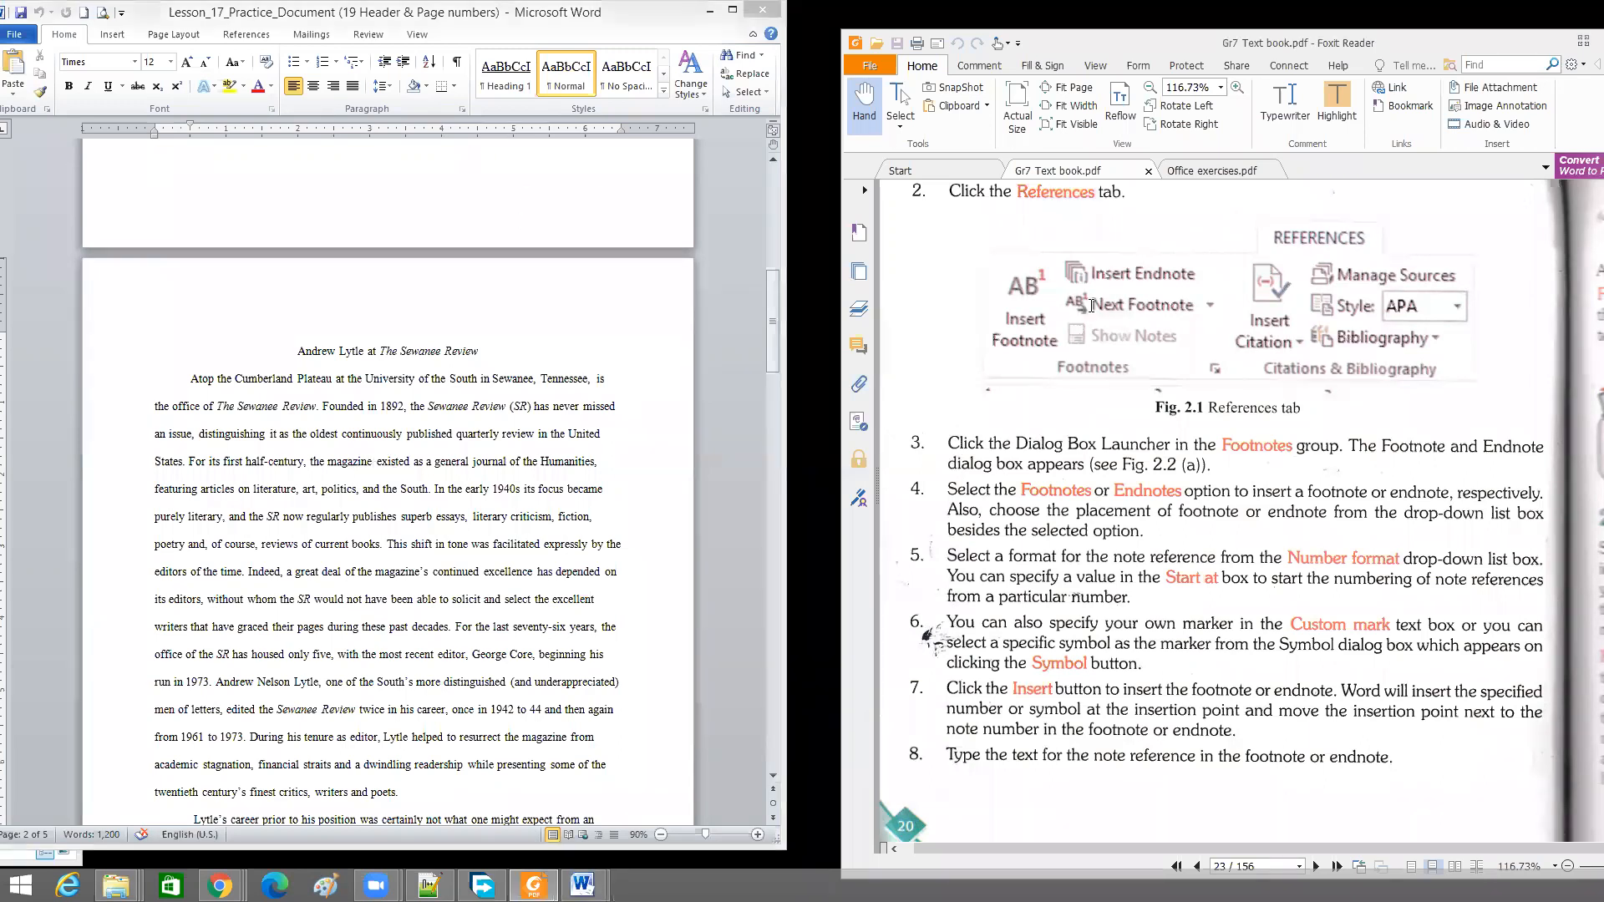
pyautogui.scroll(3, 1086, 309)
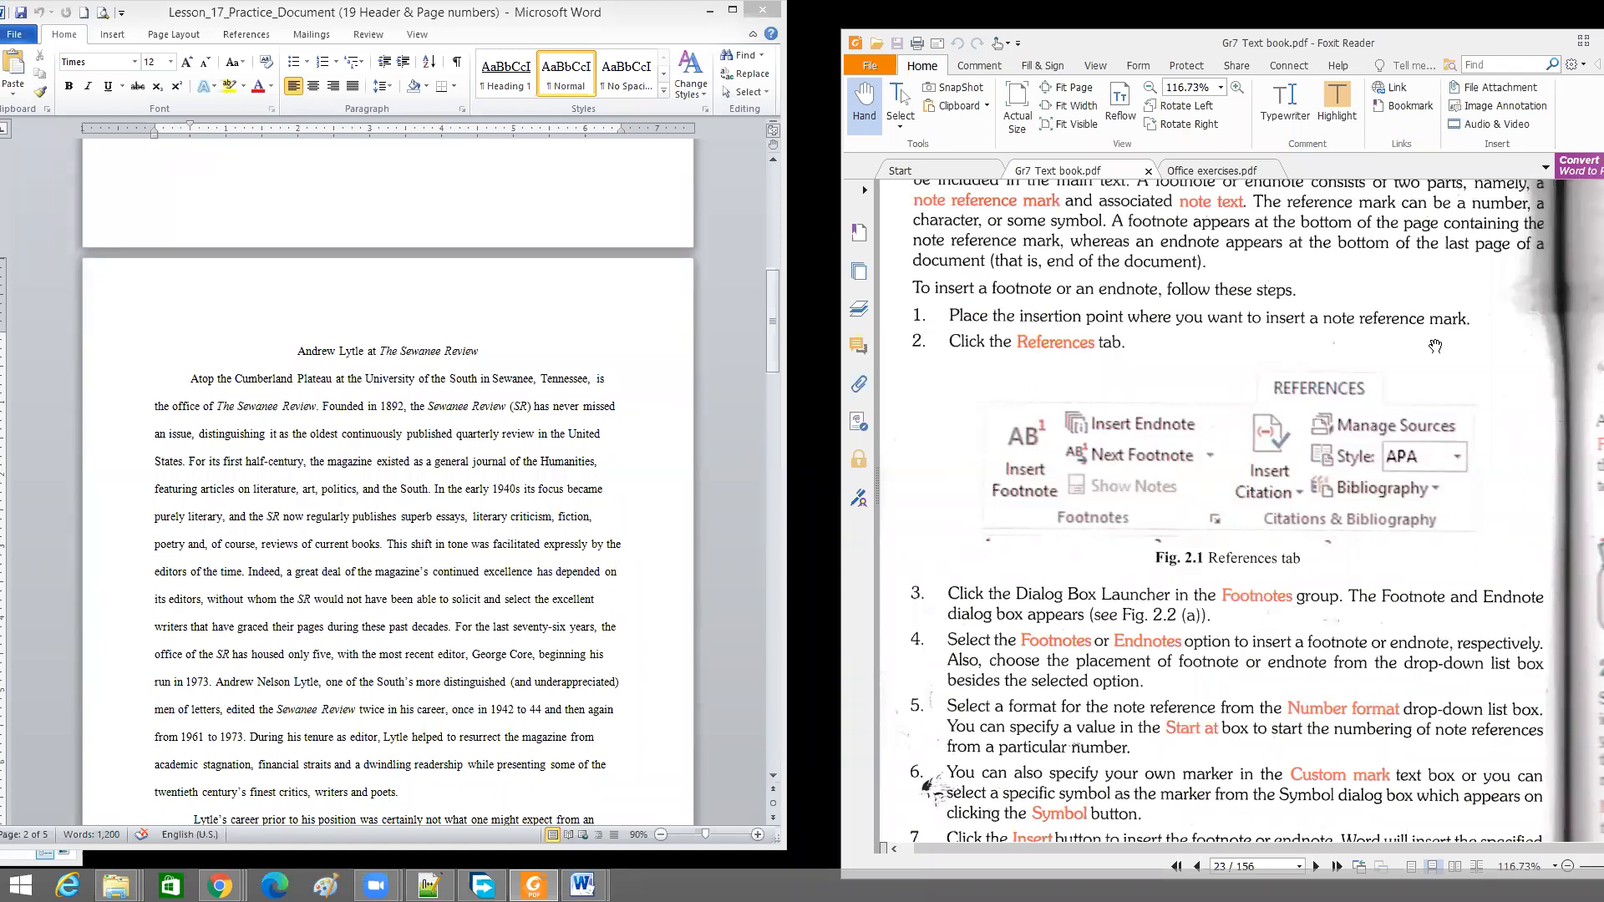
pyautogui.click(249, 39)
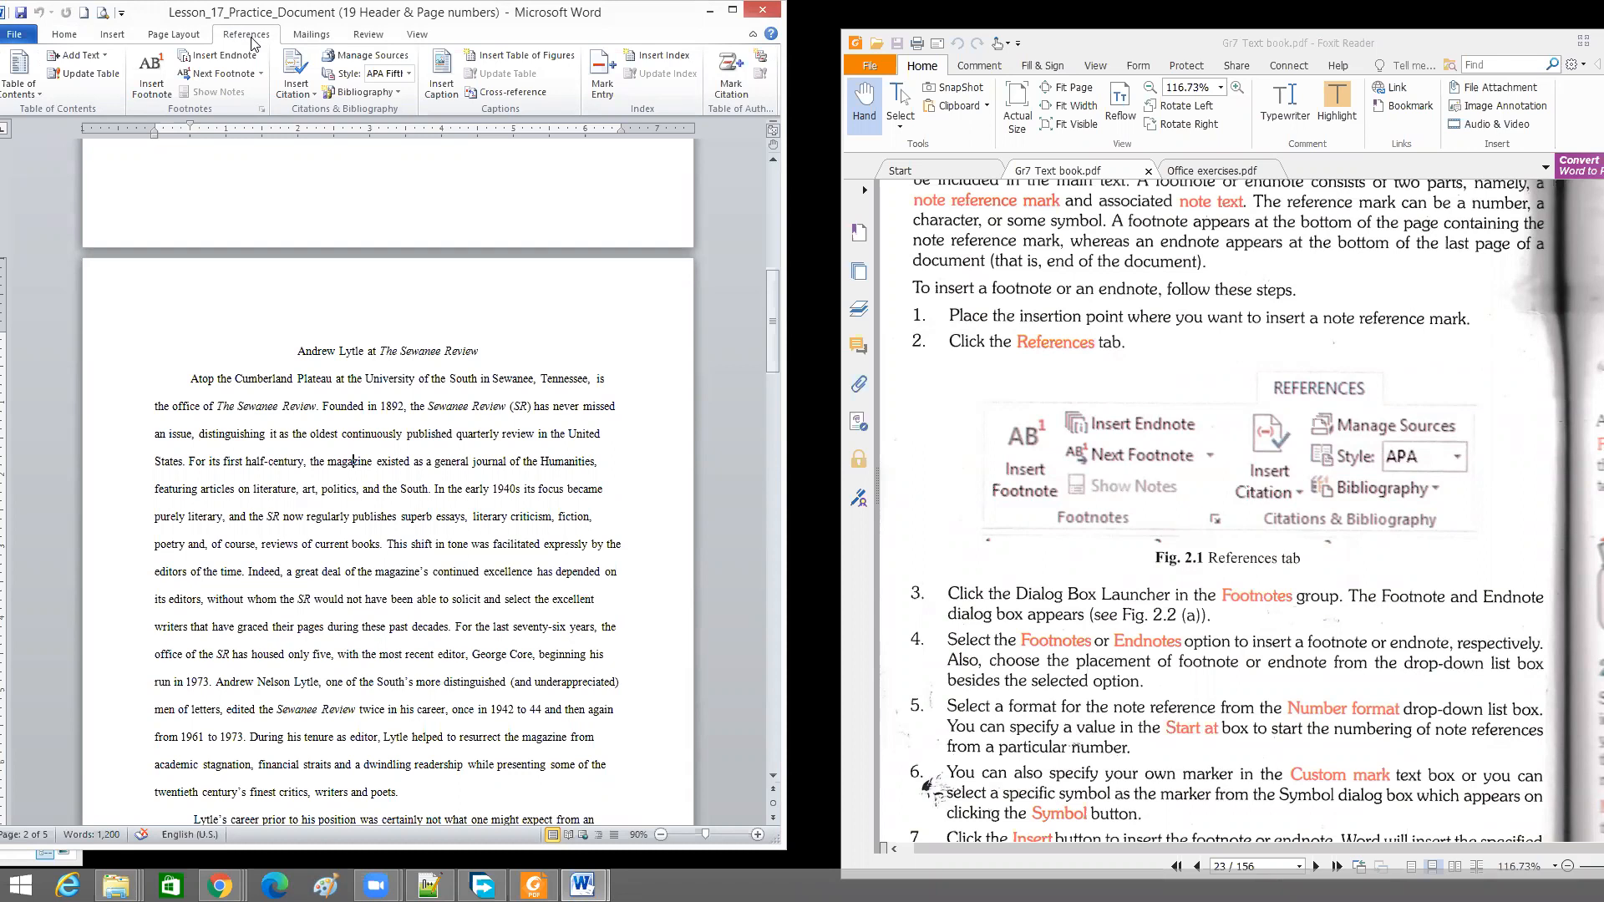
pyautogui.click(154, 92)
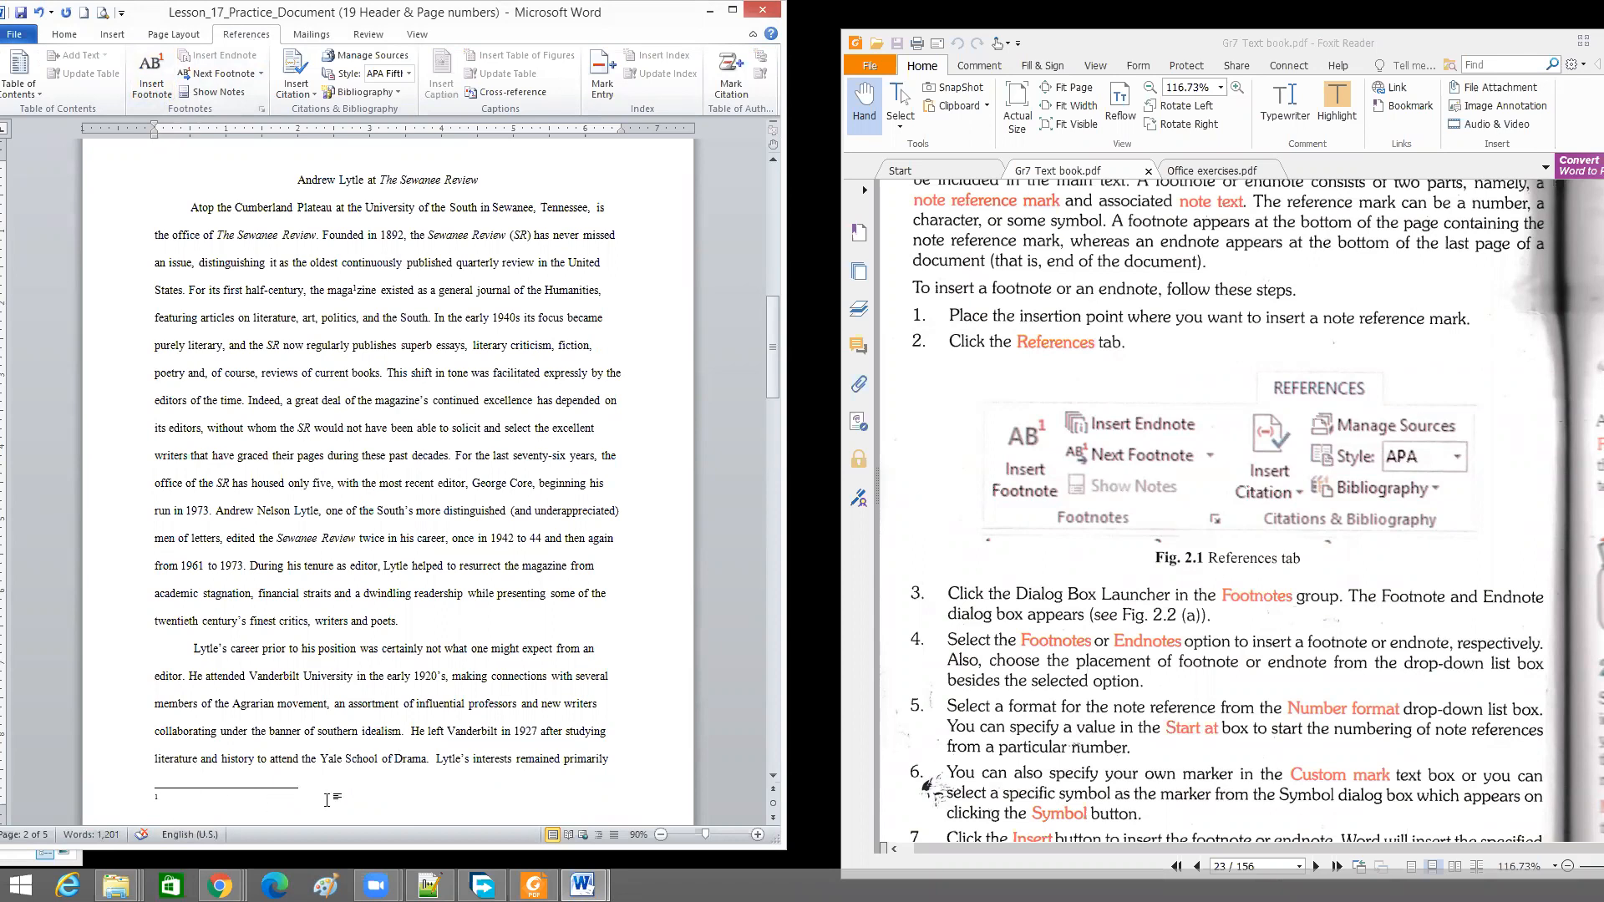
pyautogui.write('Name')
pyautogui.write(' of th')
pyautogui.write('e magazi')
pyautogui.write('ne is ""')
pyautogui.press('Left')
pyautogui.write('Asiaweek')
# Insert a second footnote within the word "during" in the first paragraph, with the note text "Within that time period"
pyautogui.click(417, 514)
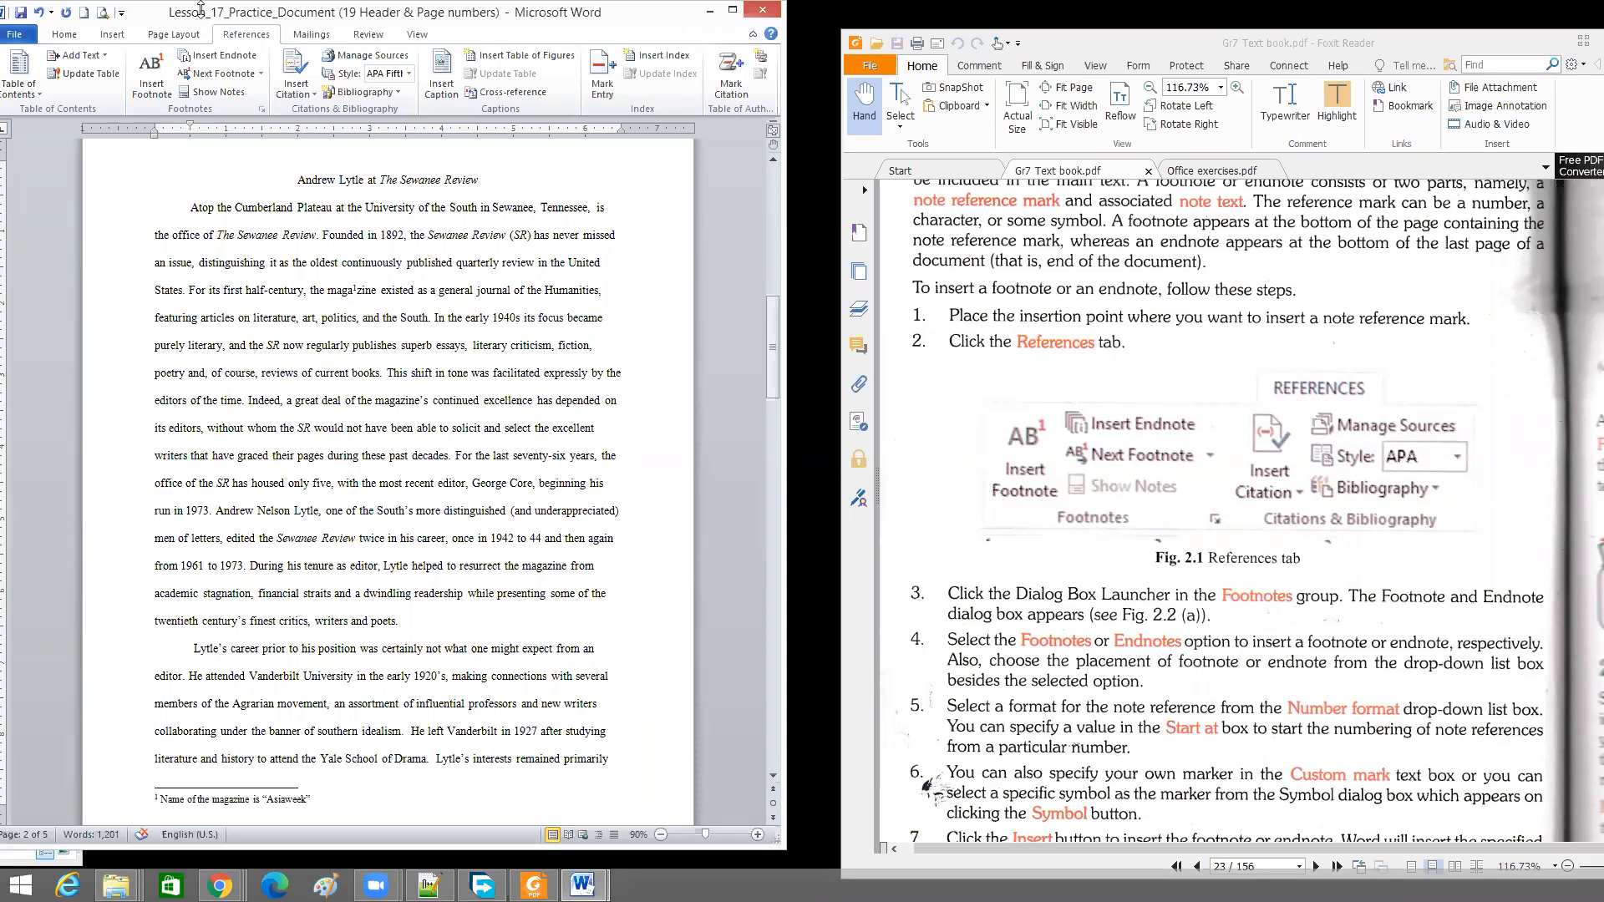
pyautogui.click(143, 84)
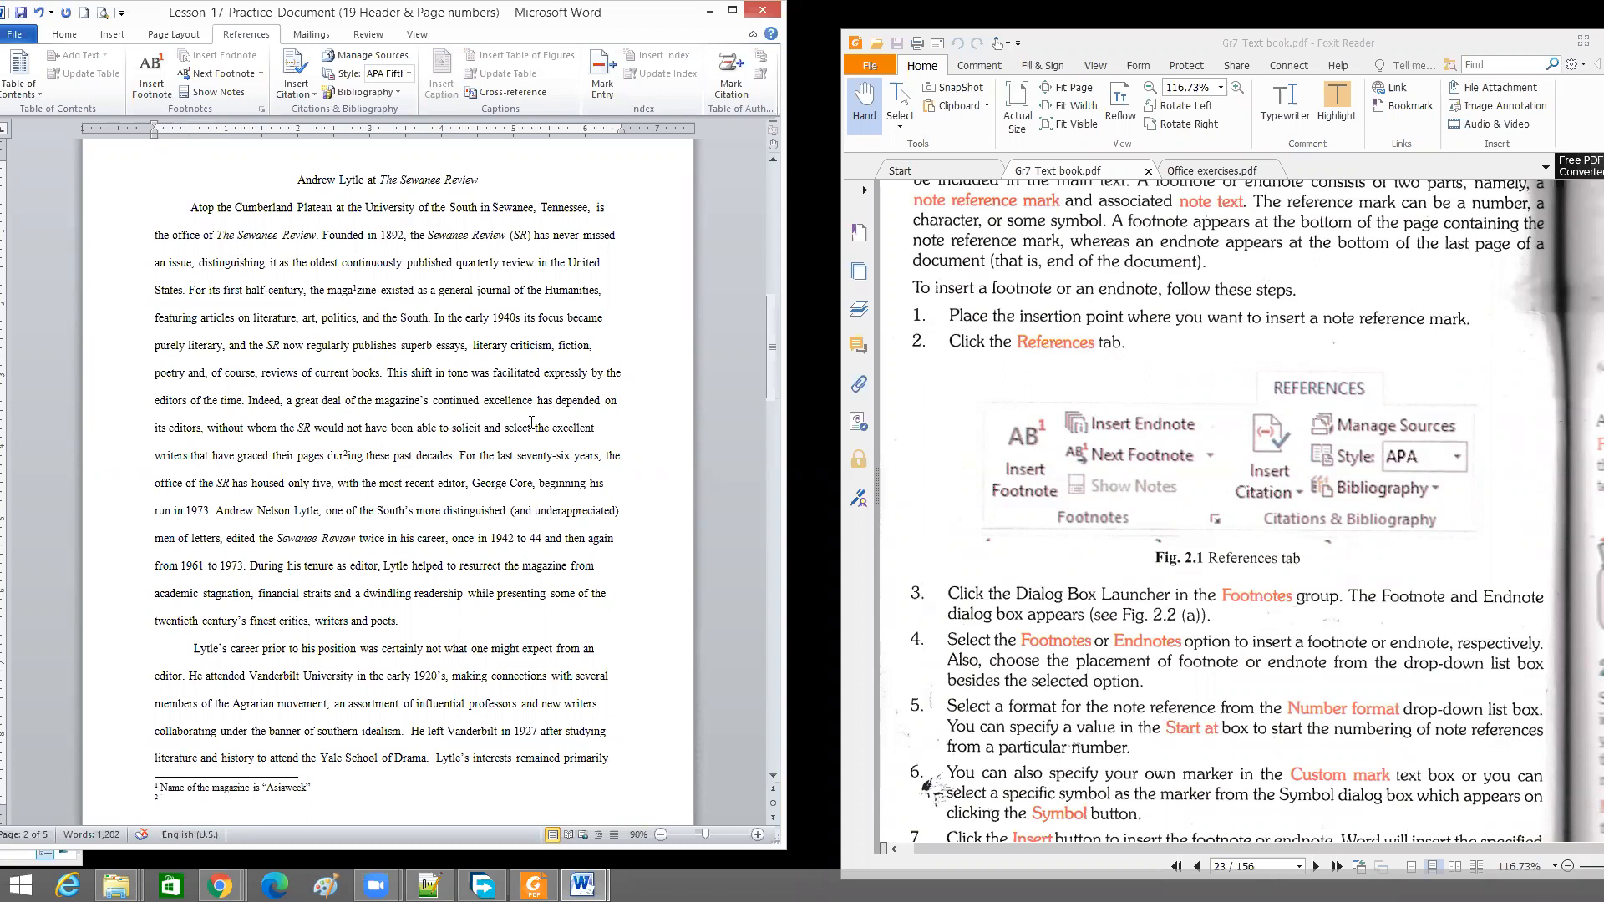
pyautogui.write('Within that time perio')
pyautogui.click(447, 628)
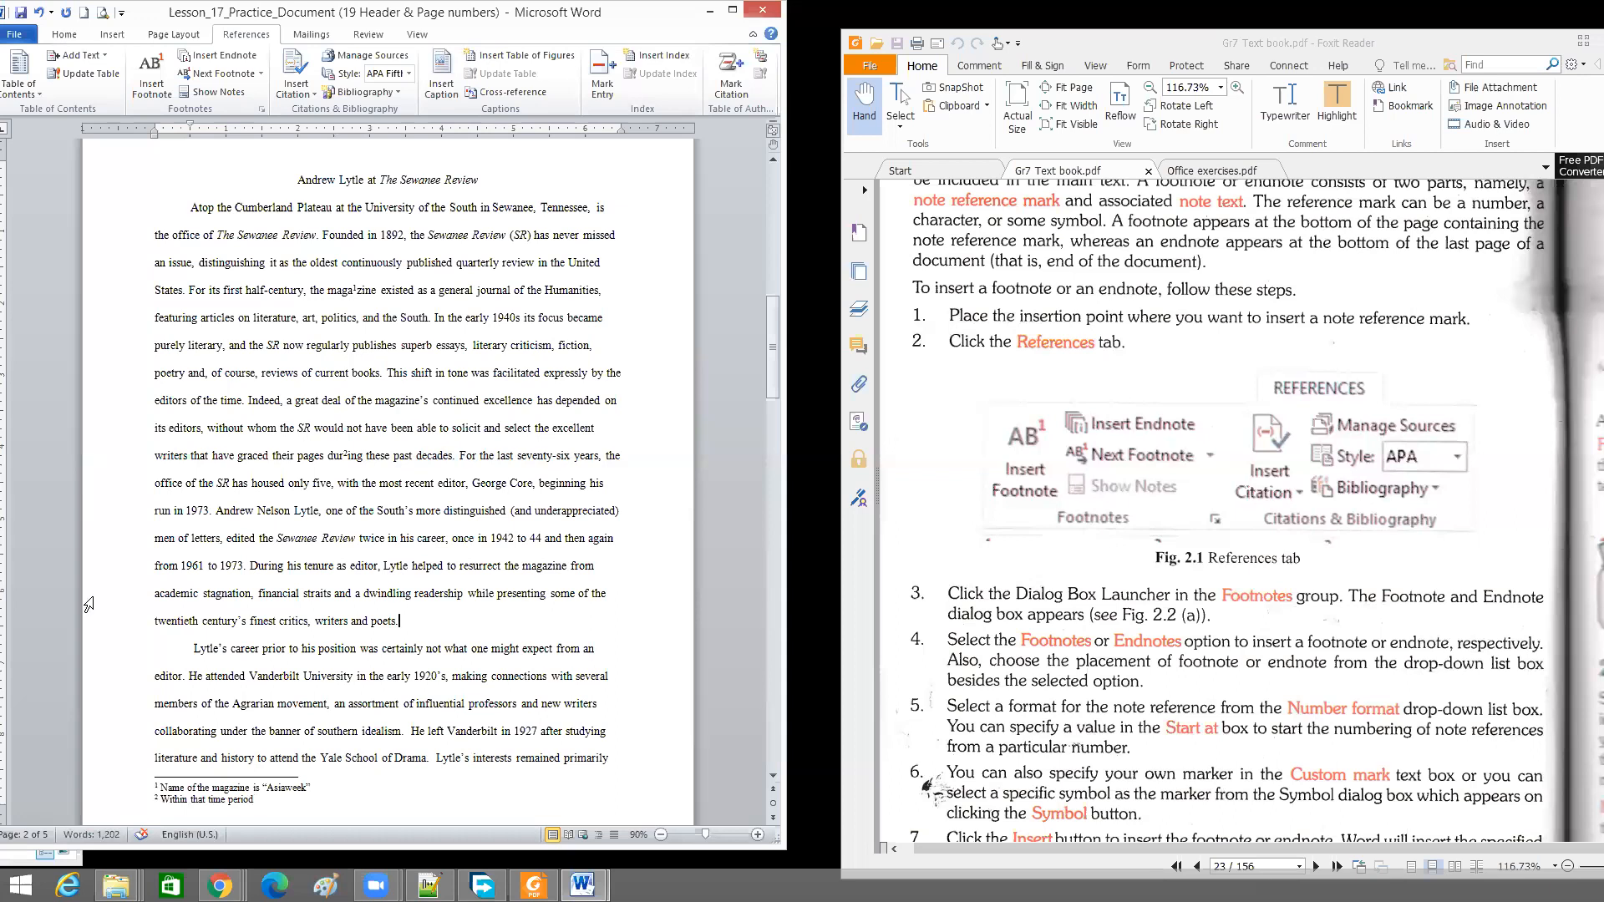
# Maximize the practice document's window and zoom the page to 180%
pyautogui.click(730, 11)
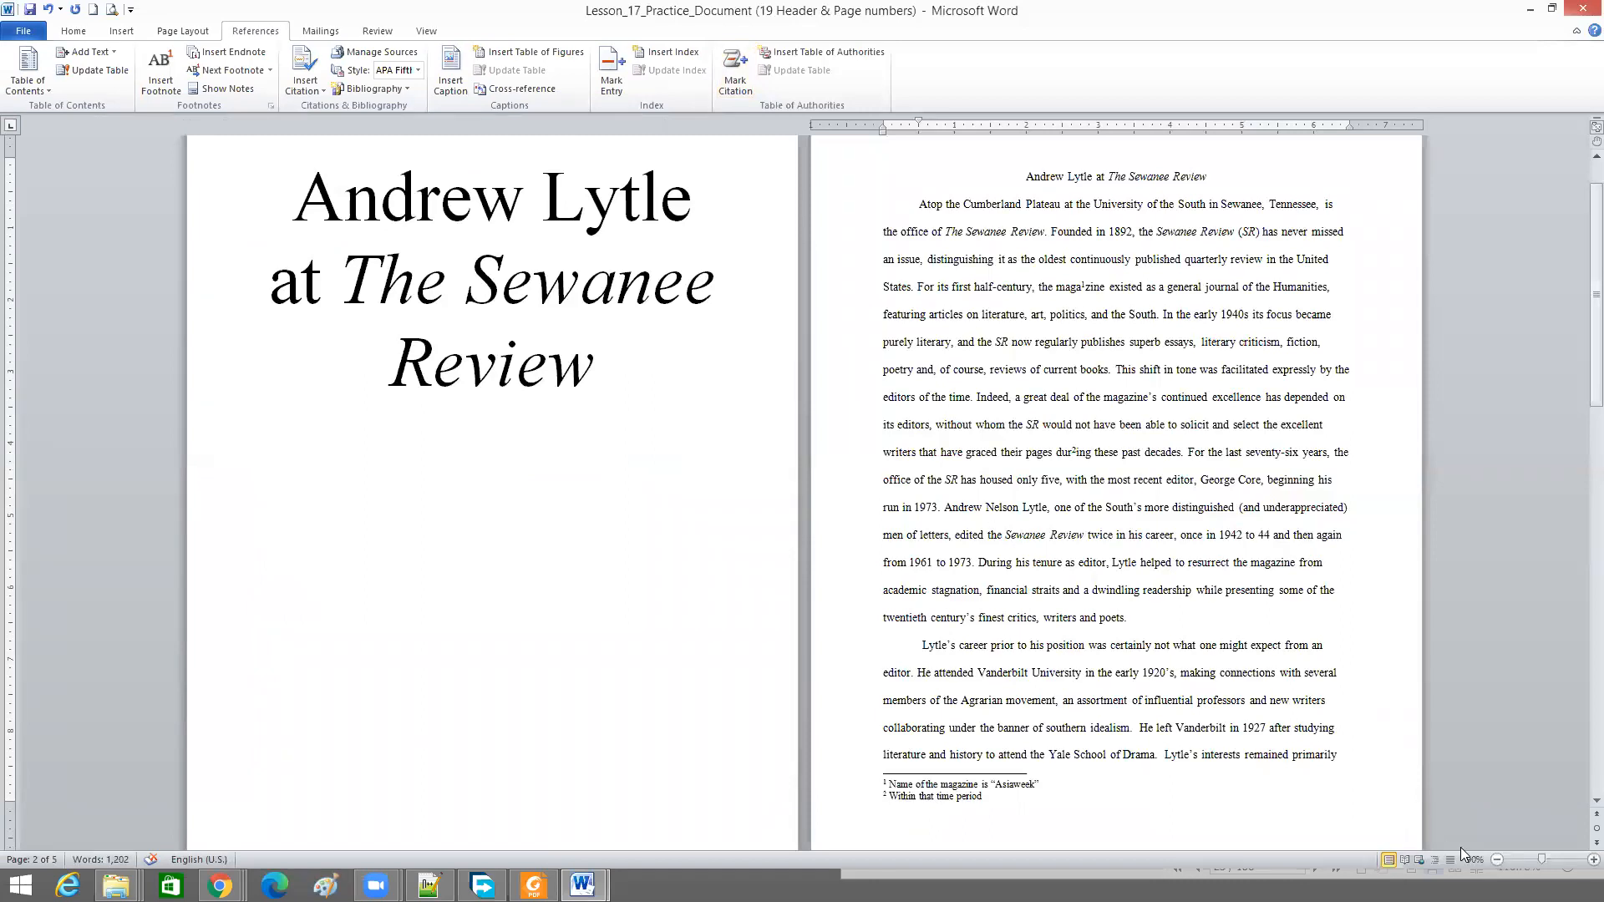
pyautogui.click(1544, 861)
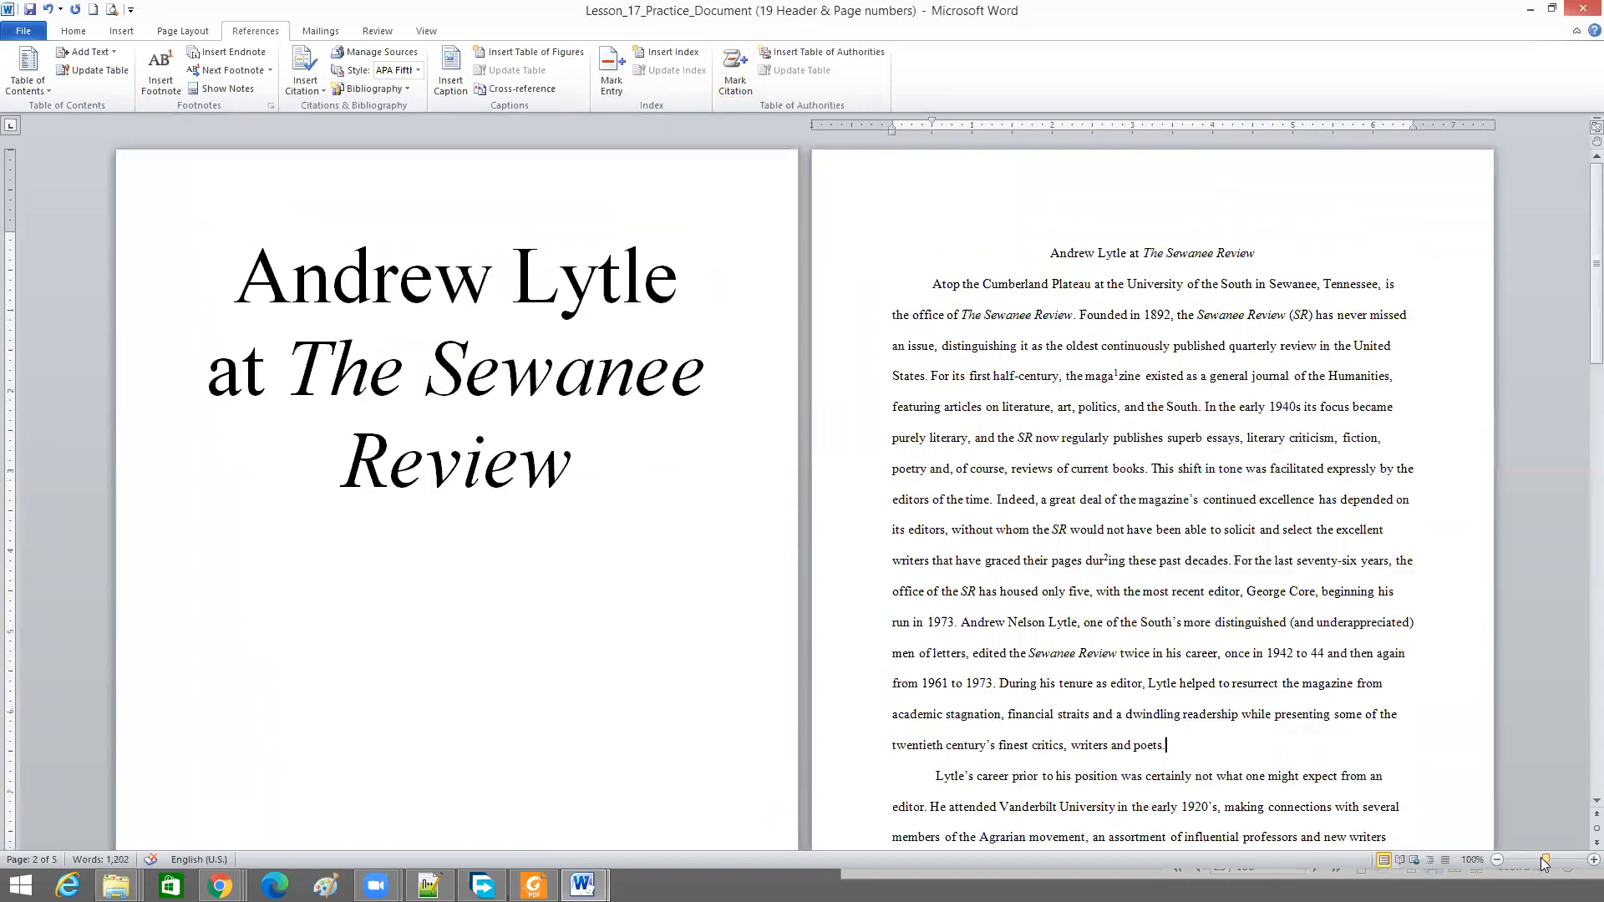
pyautogui.click(1552, 865)
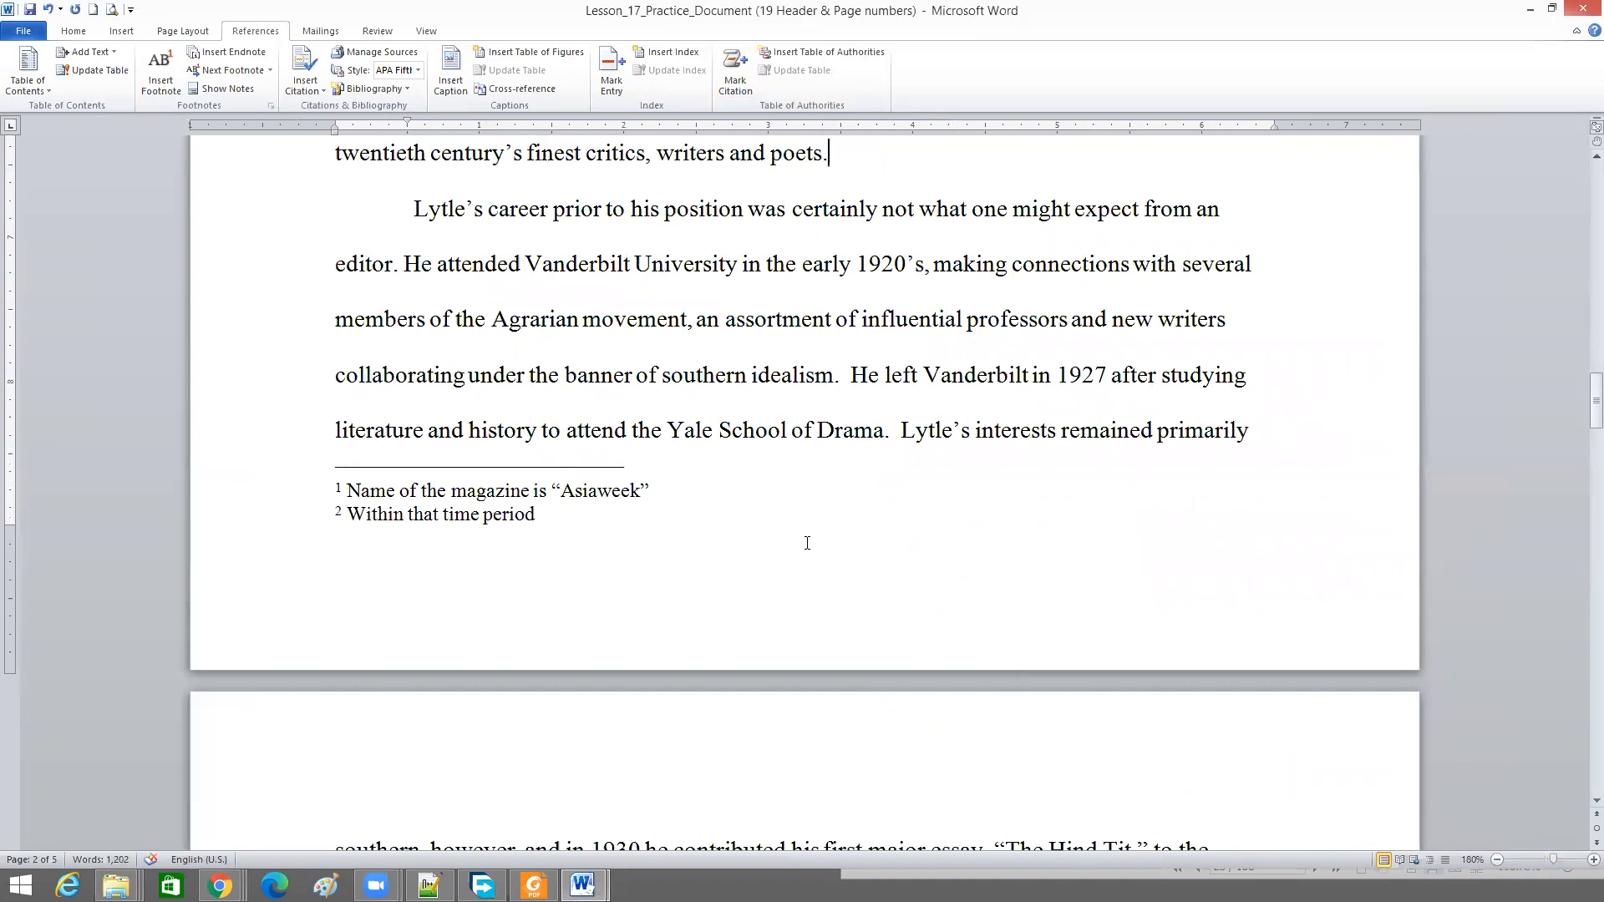
# Look through the document's remaining pages and return to the footnotes below the text on page 2
pyautogui.scroll(-3, 807, 536)
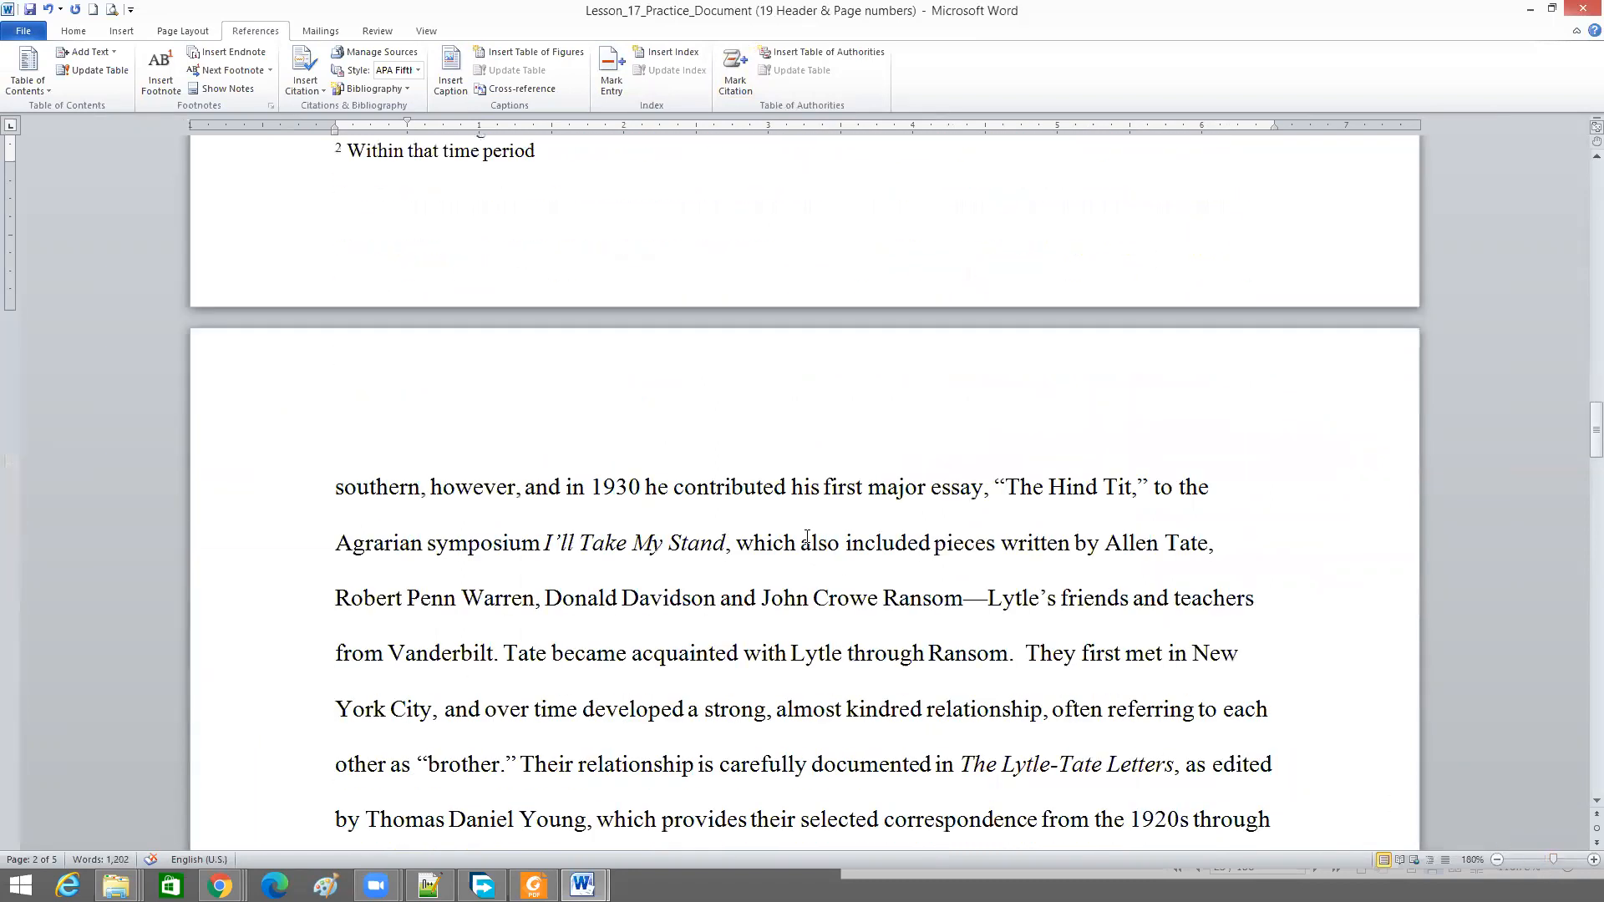
pyautogui.scroll(-2, 807, 536)
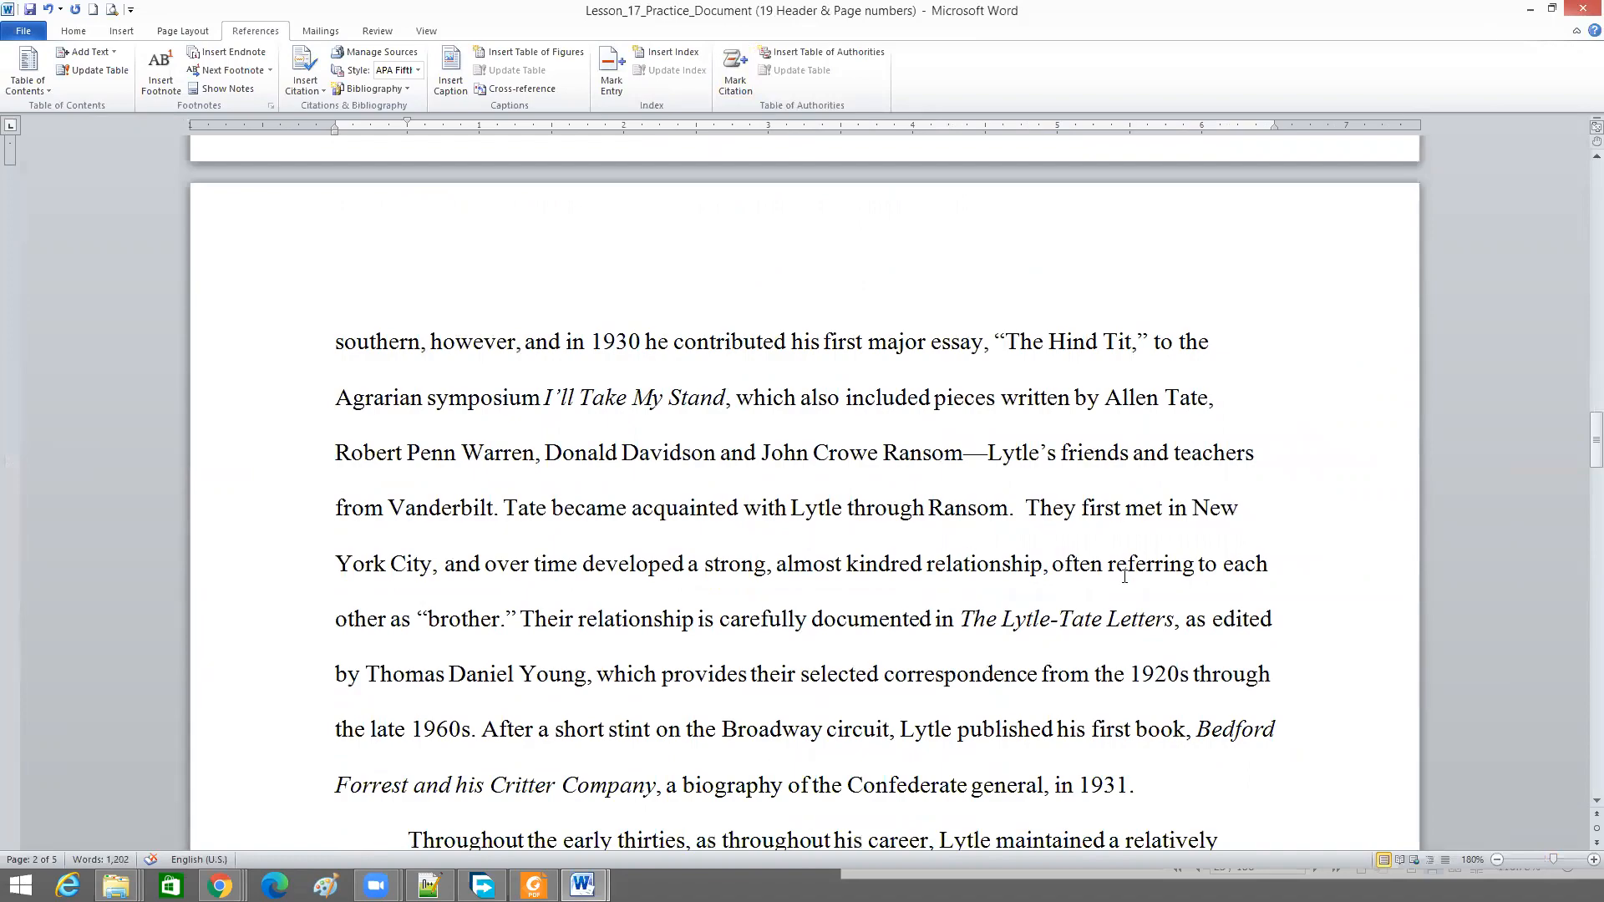
pyautogui.scroll(-3, 1125, 576)
pyautogui.scroll(-7, 1125, 577)
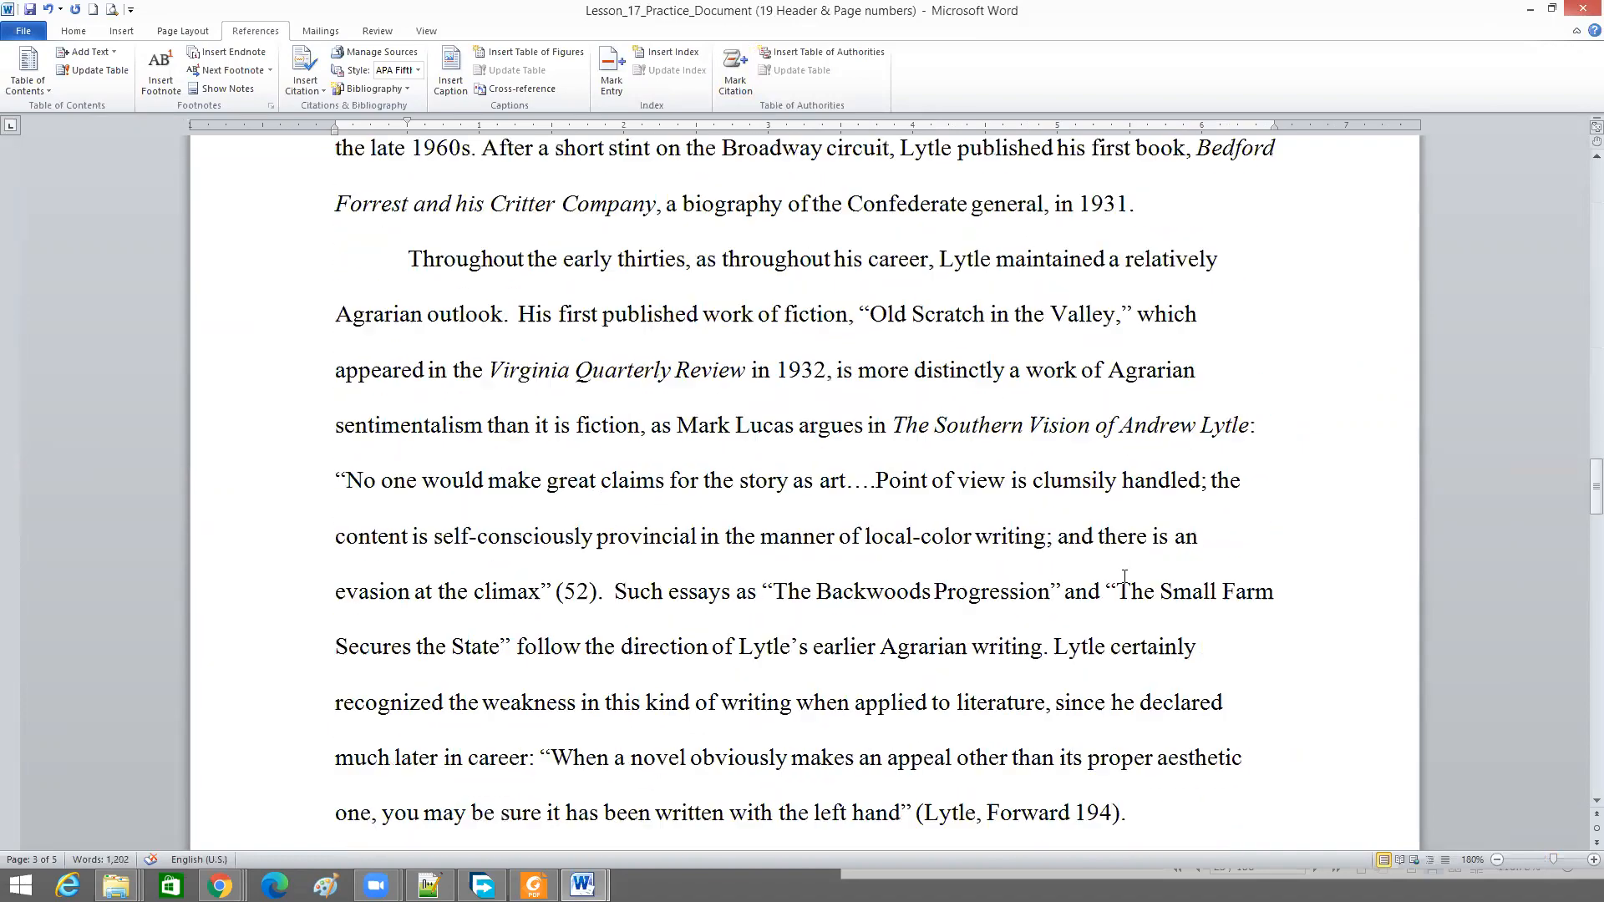
pyautogui.scroll(-20, 1125, 577)
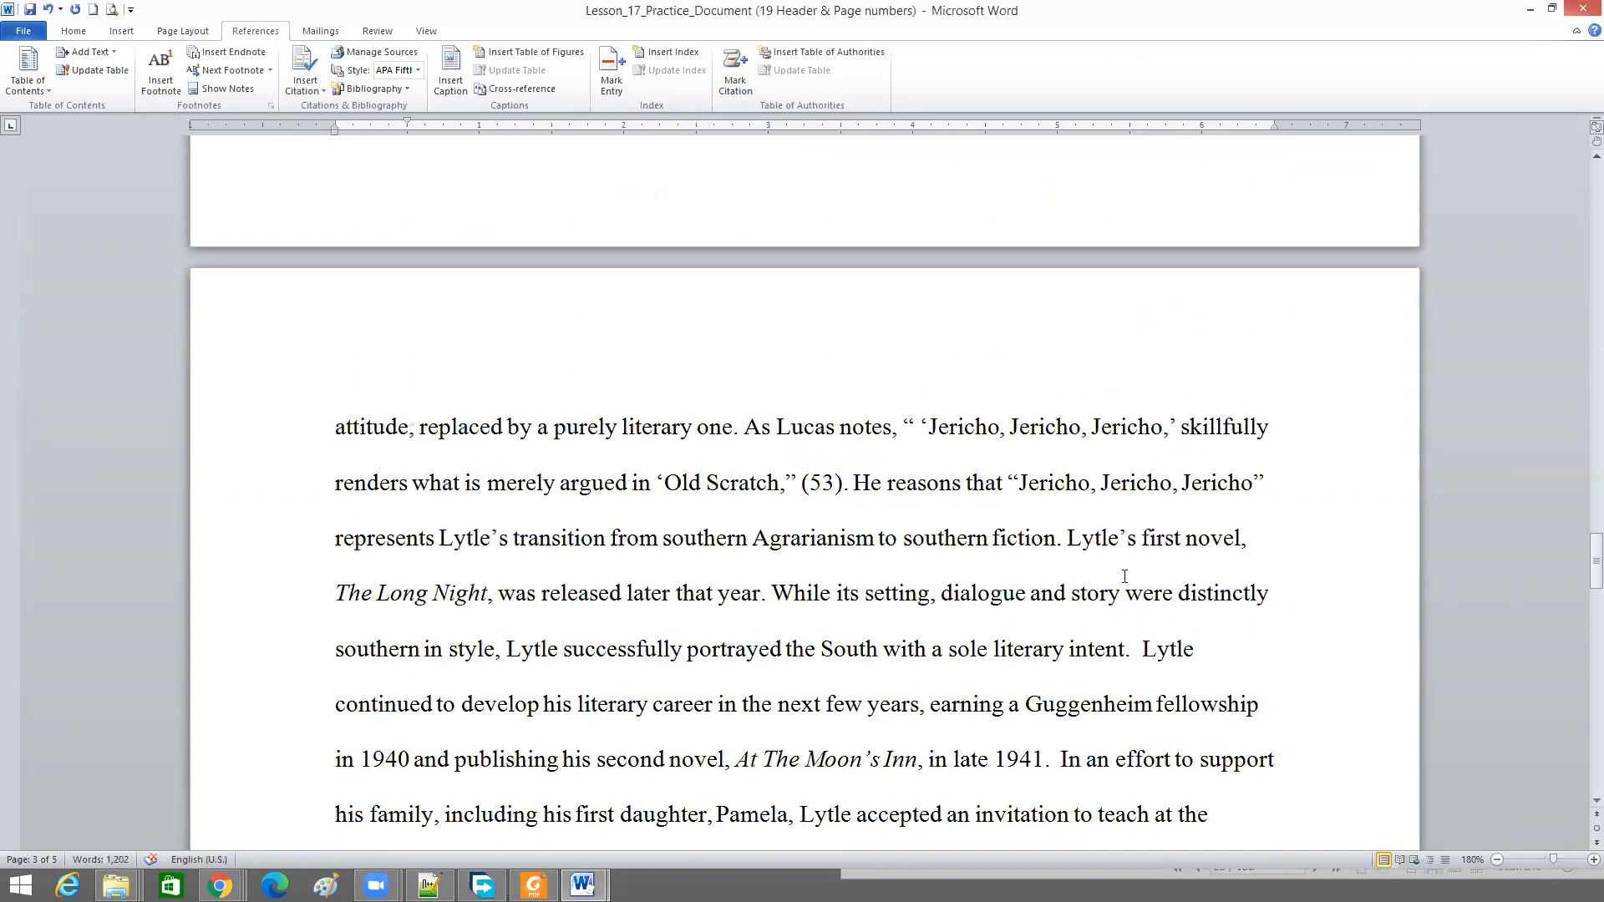
pyautogui.scroll(-10, 1125, 577)
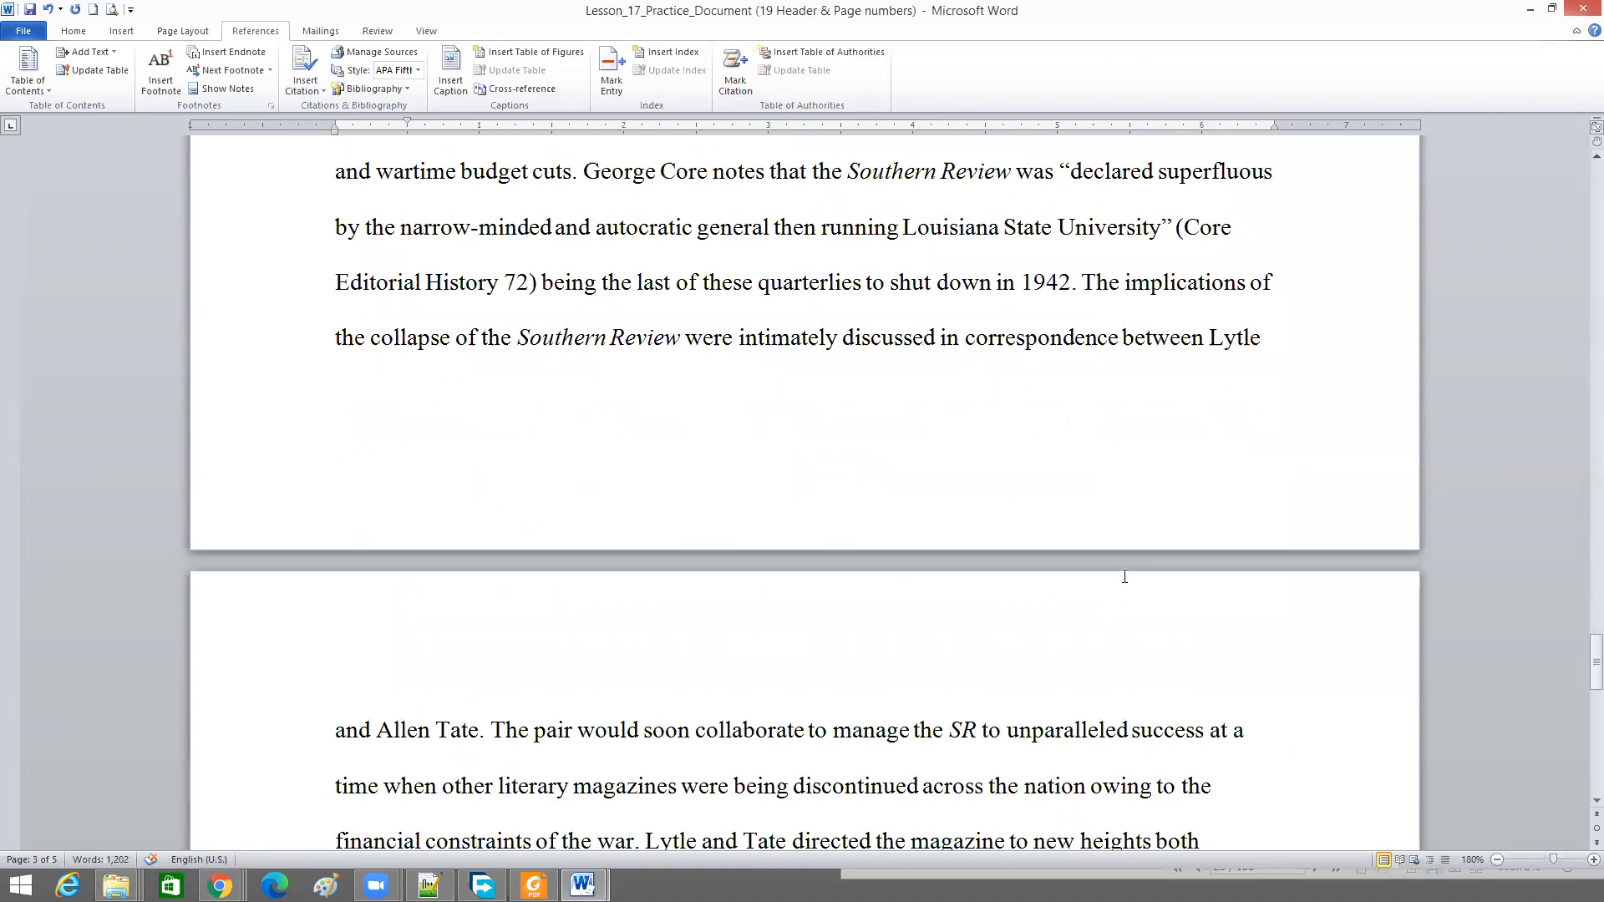
pyautogui.scroll(-20, 1124, 576)
pyautogui.scroll(3, 1111, 580)
pyautogui.scroll(20, 1111, 580)
pyautogui.scroll(20, 1102, 595)
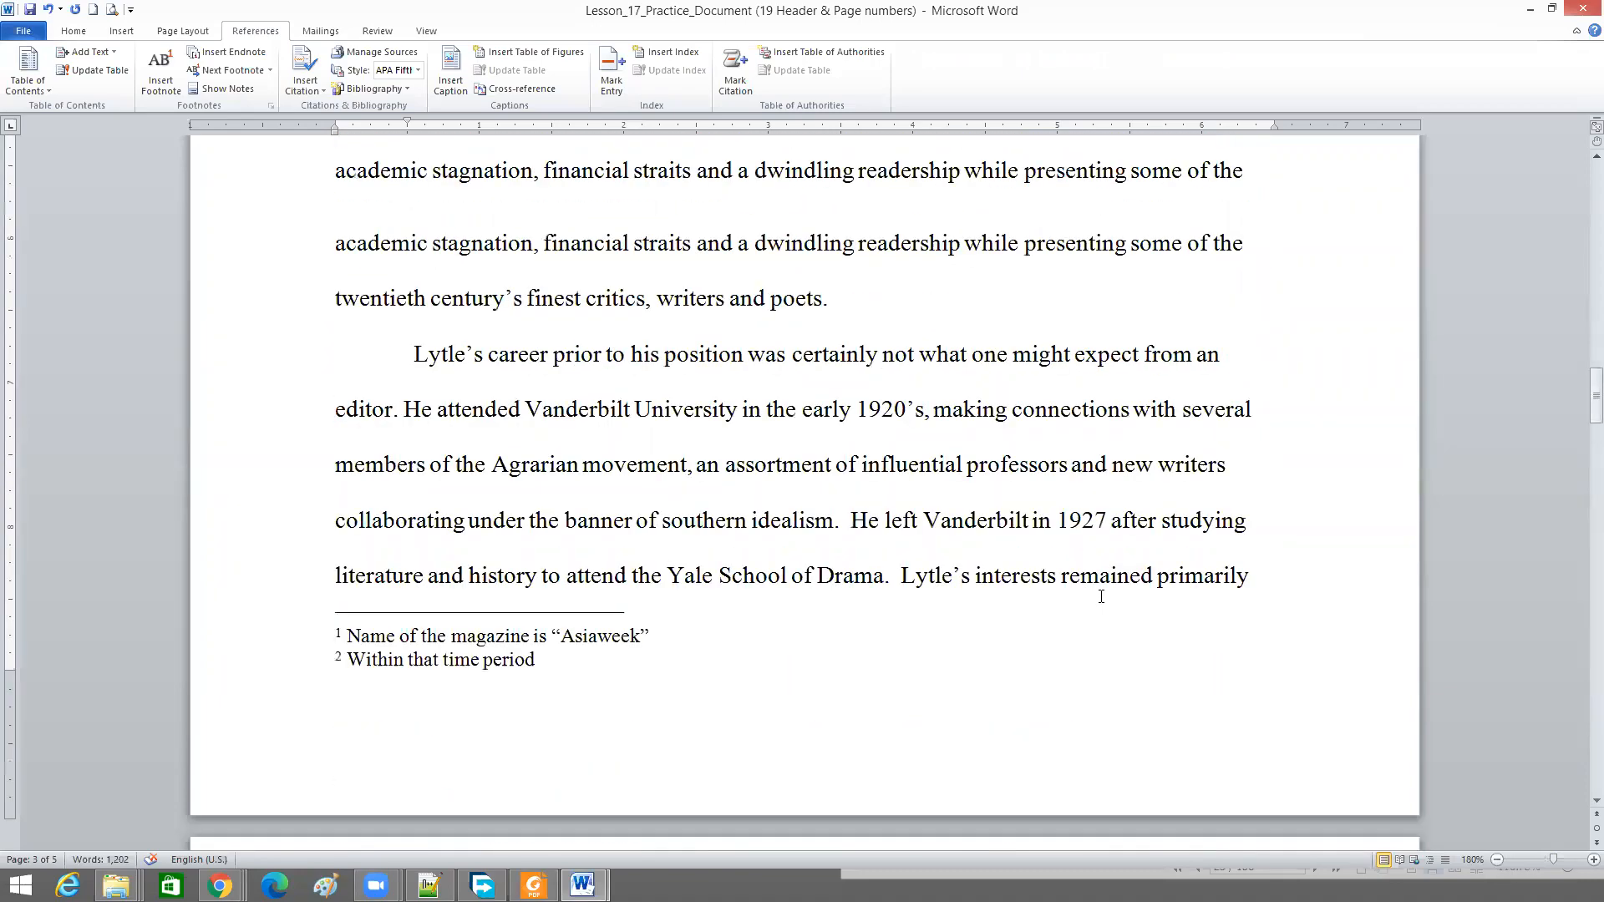
# Compare the reference marks in "magazine" and "during" with their footnote texts at the end of page 2, viewing the marks' pop-up notes
pyautogui.scroll(5, 1101, 596)
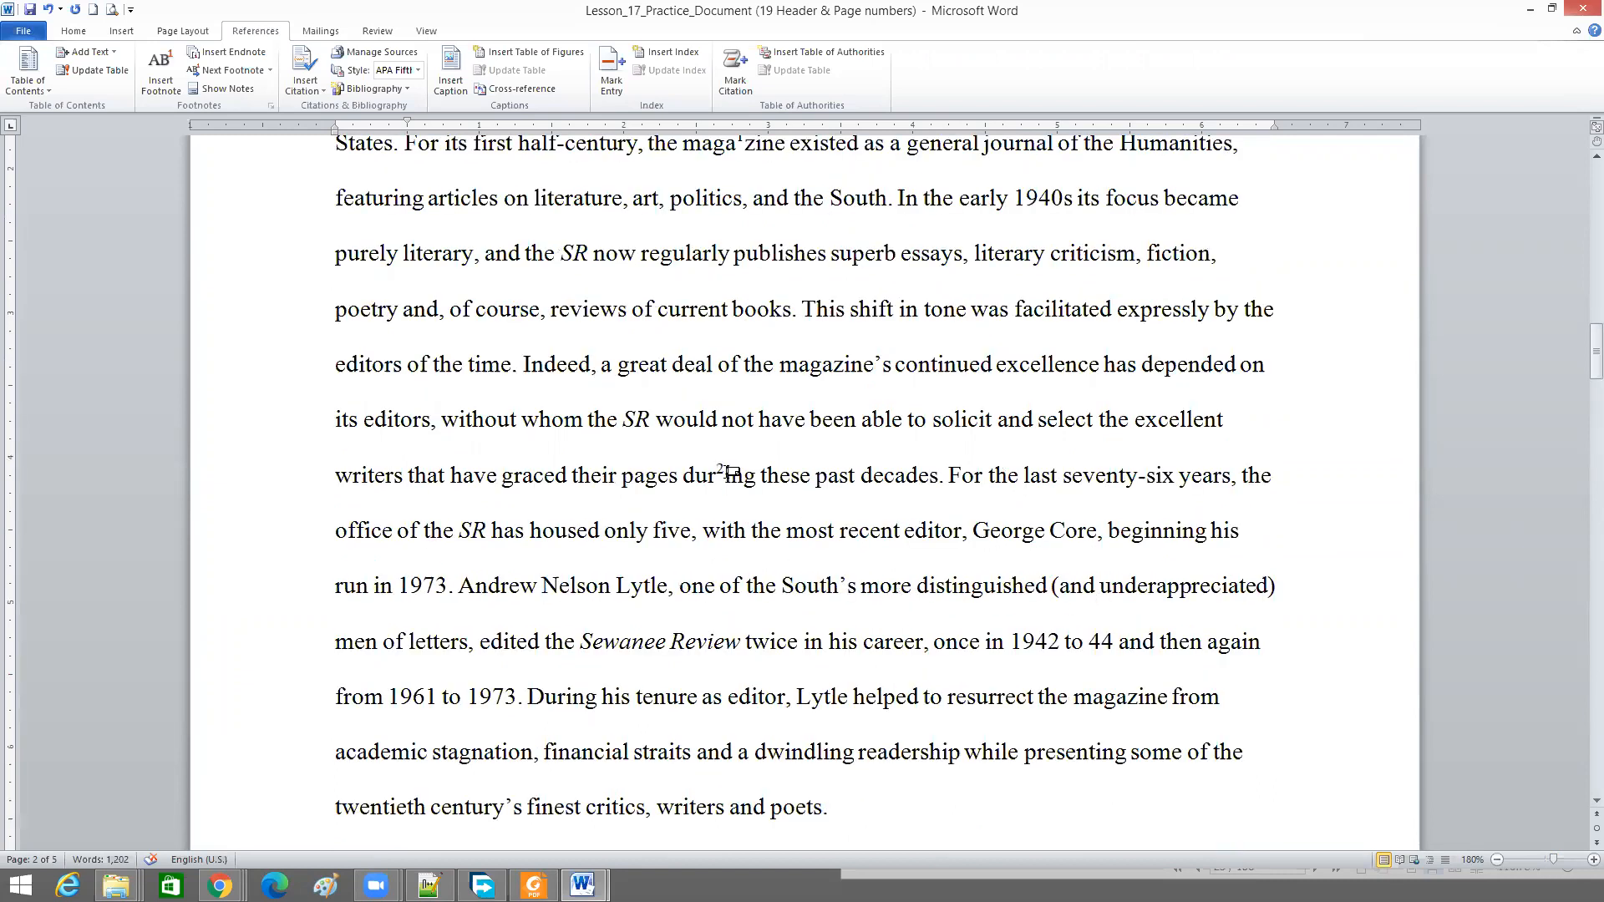
pyautogui.moveTo(732, 469)
pyautogui.click(756, 481)
pyautogui.scroll(2, 785, 493)
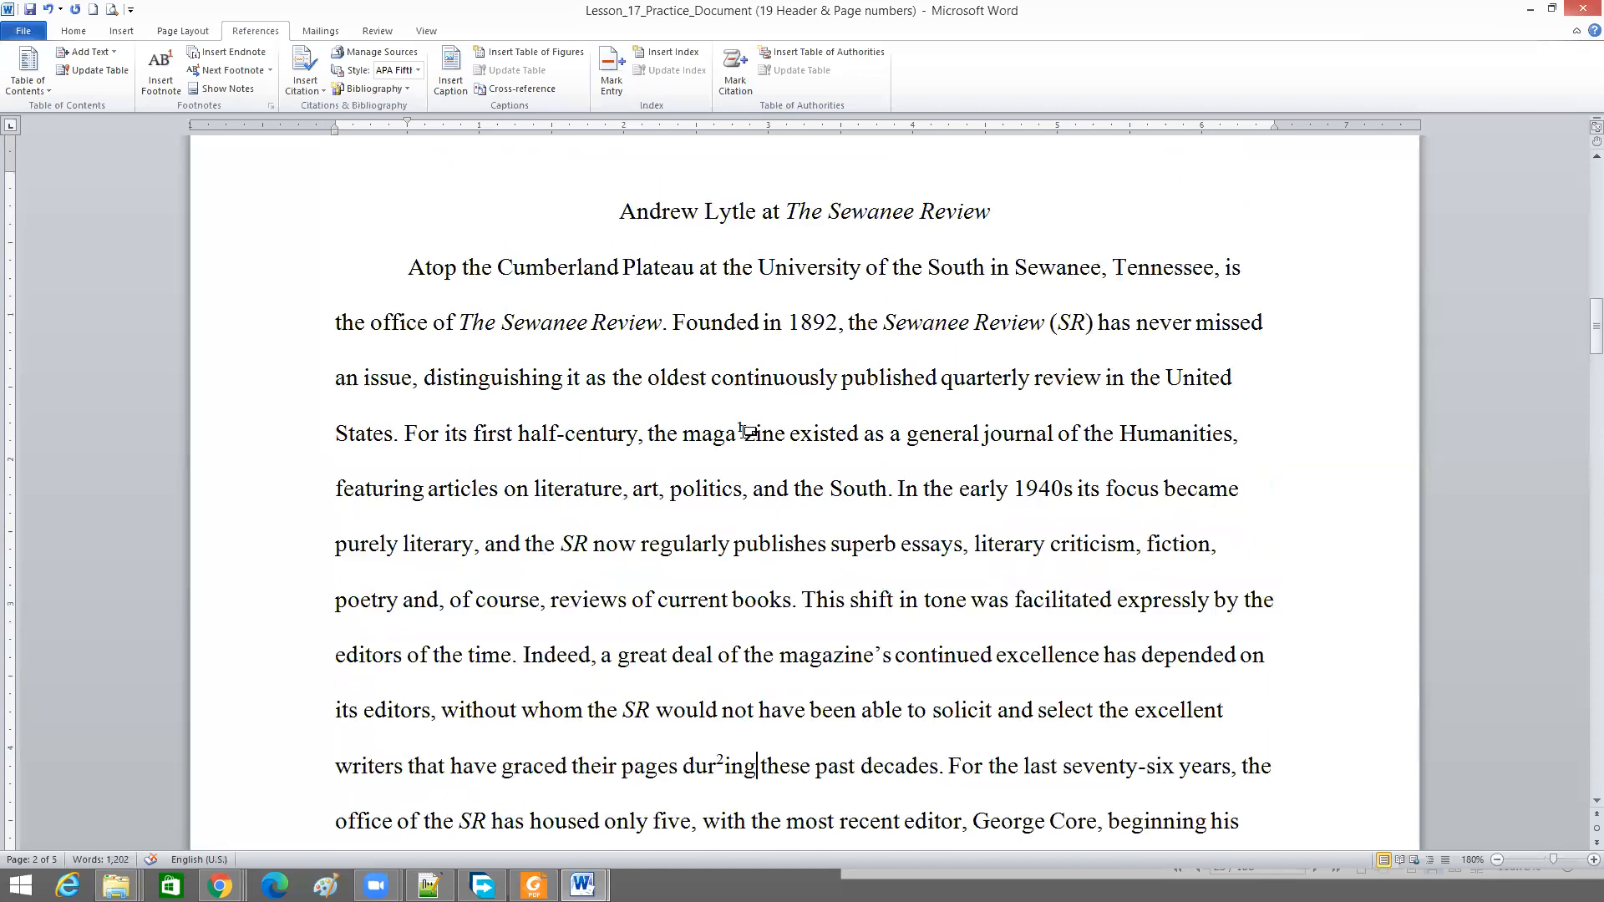
pyautogui.moveTo(751, 435)
pyautogui.scroll(-5, 682, 642)
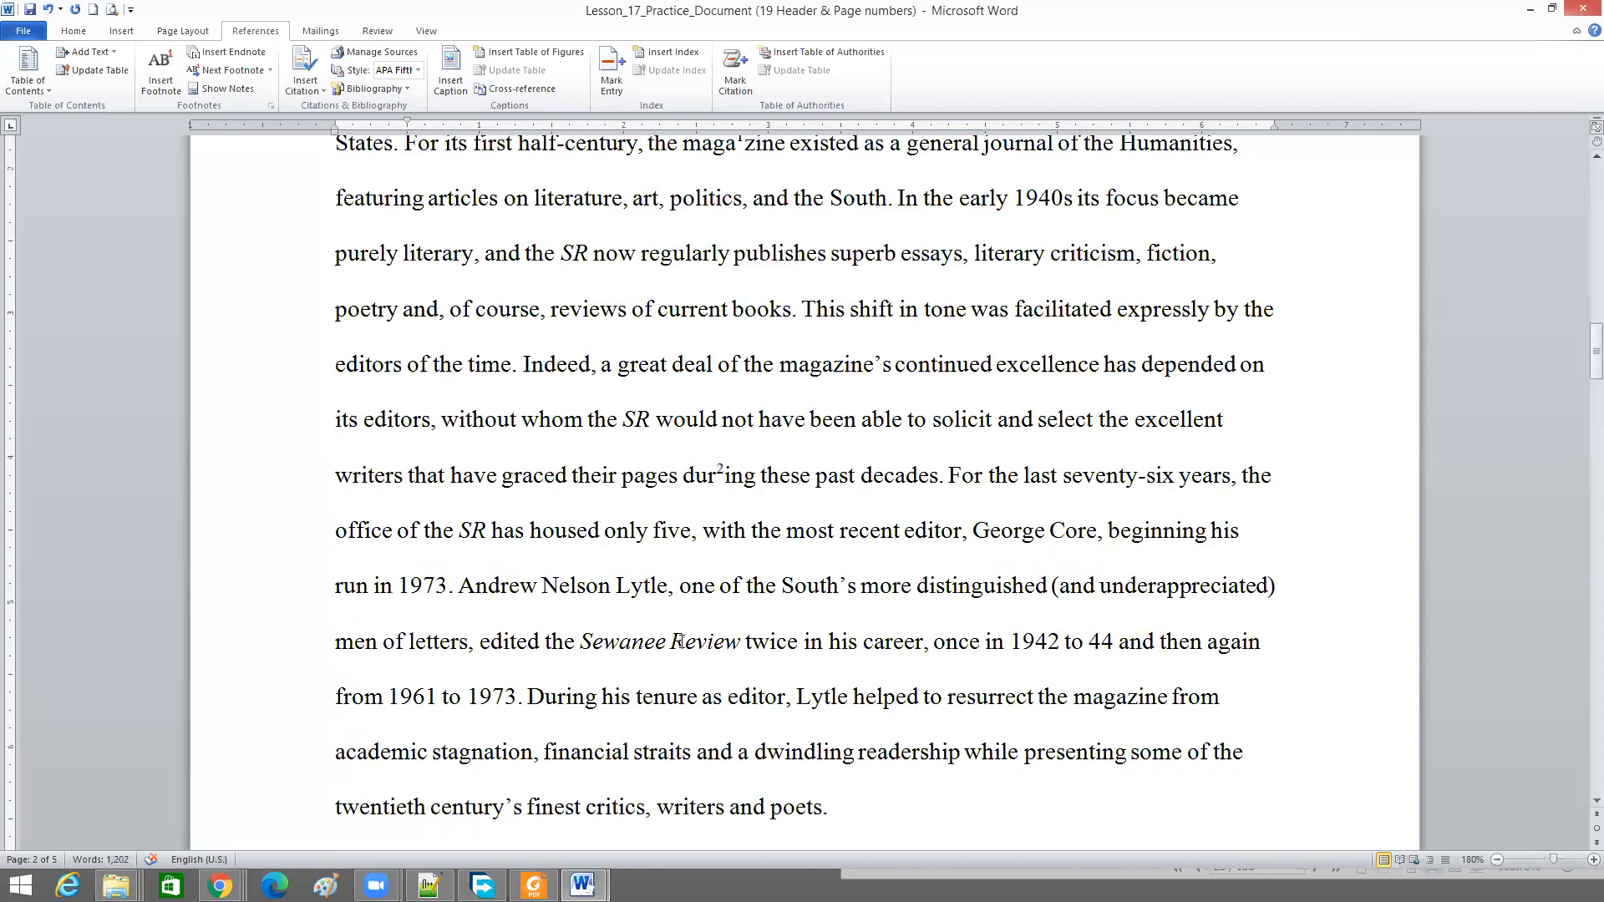
pyautogui.scroll(-1, 681, 642)
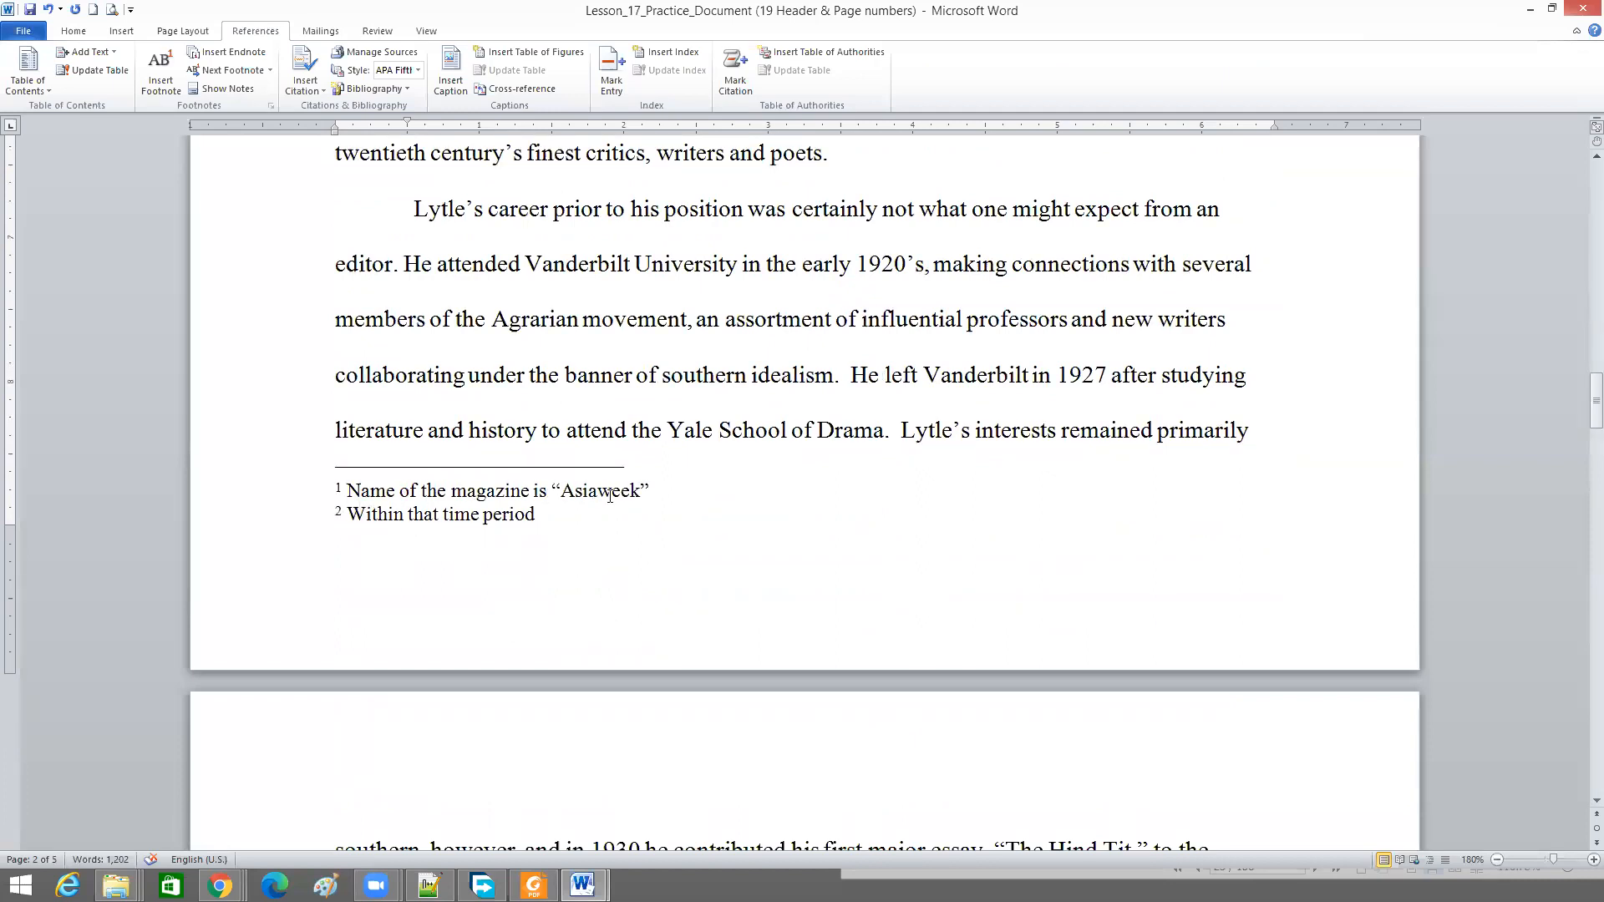
pyautogui.scroll(2, 590, 523)
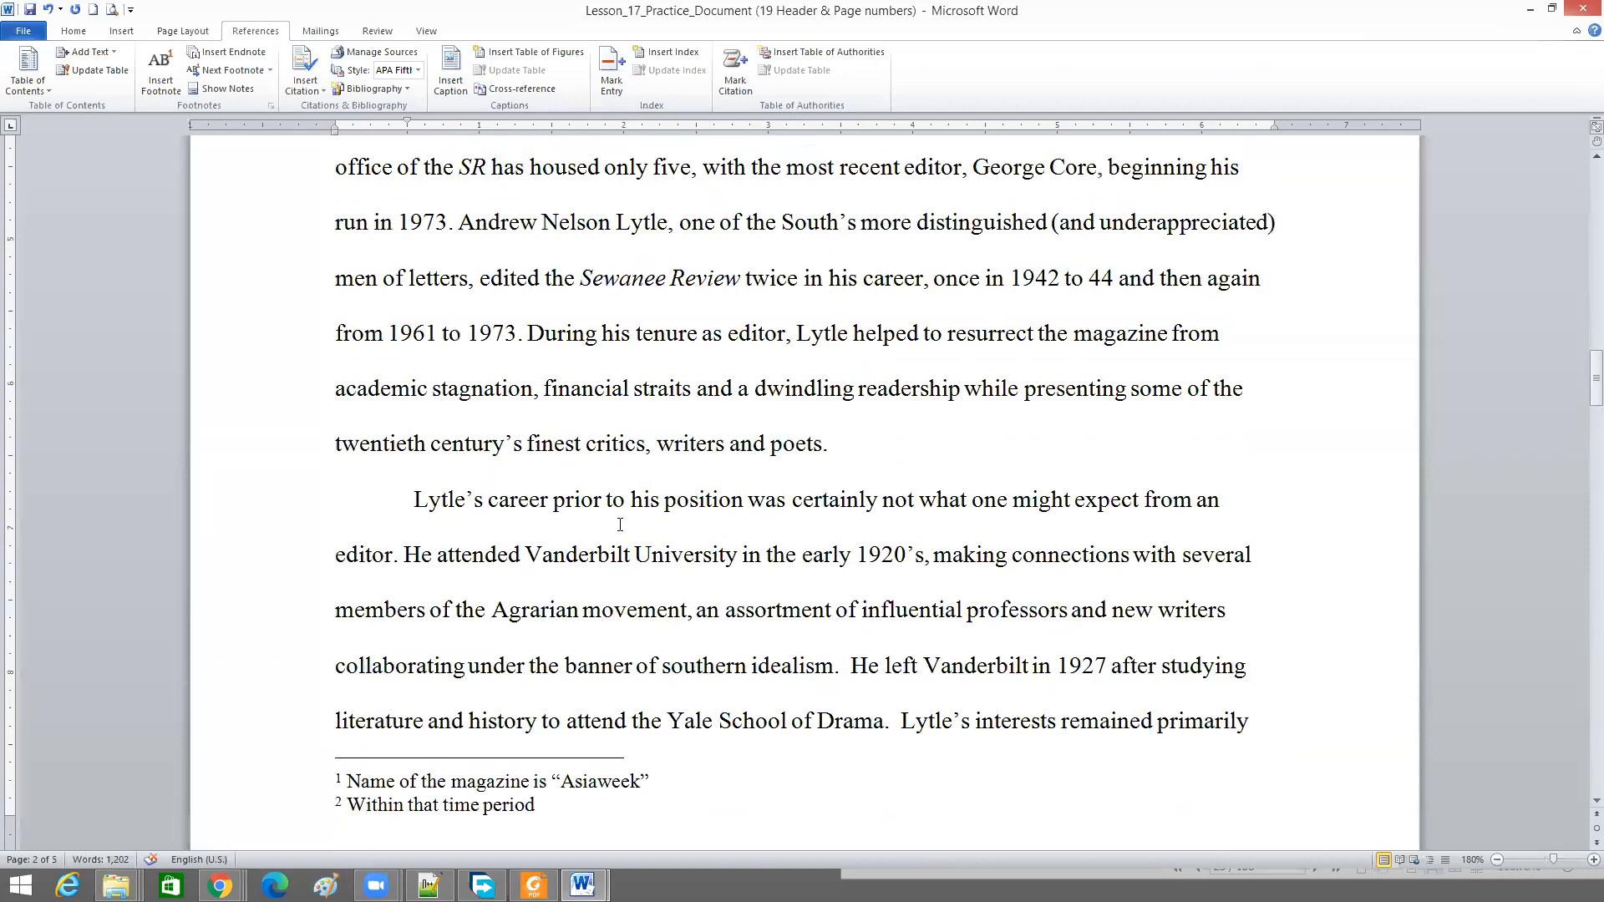
pyautogui.scroll(2, 620, 524)
pyautogui.scroll(2, 620, 525)
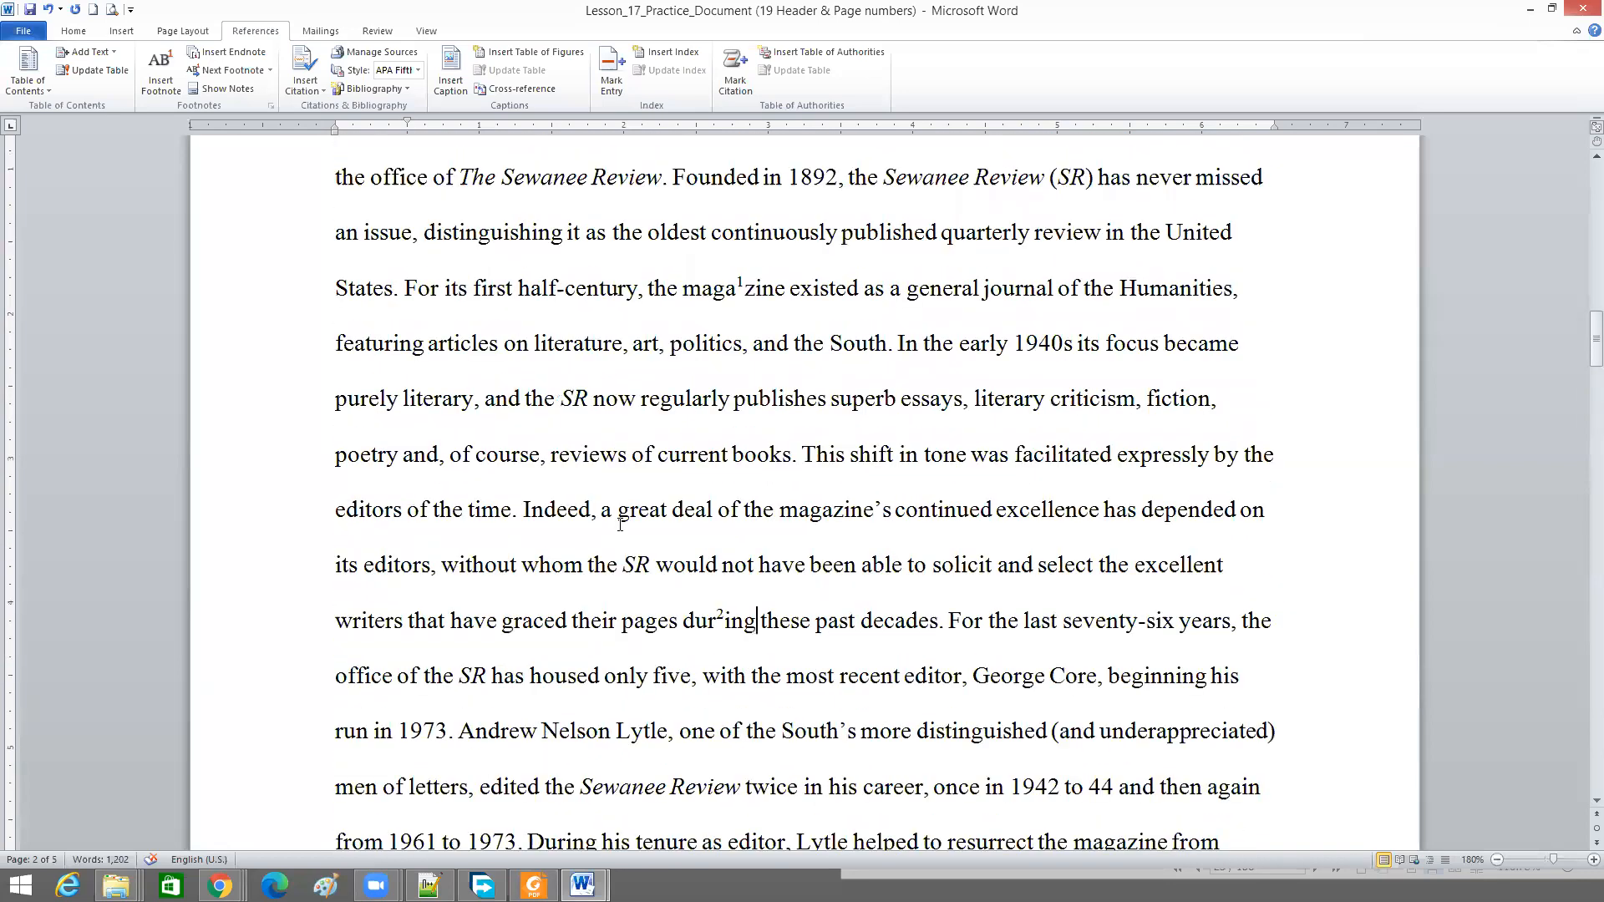
pyautogui.moveTo(750, 294)
pyautogui.moveTo(729, 635)
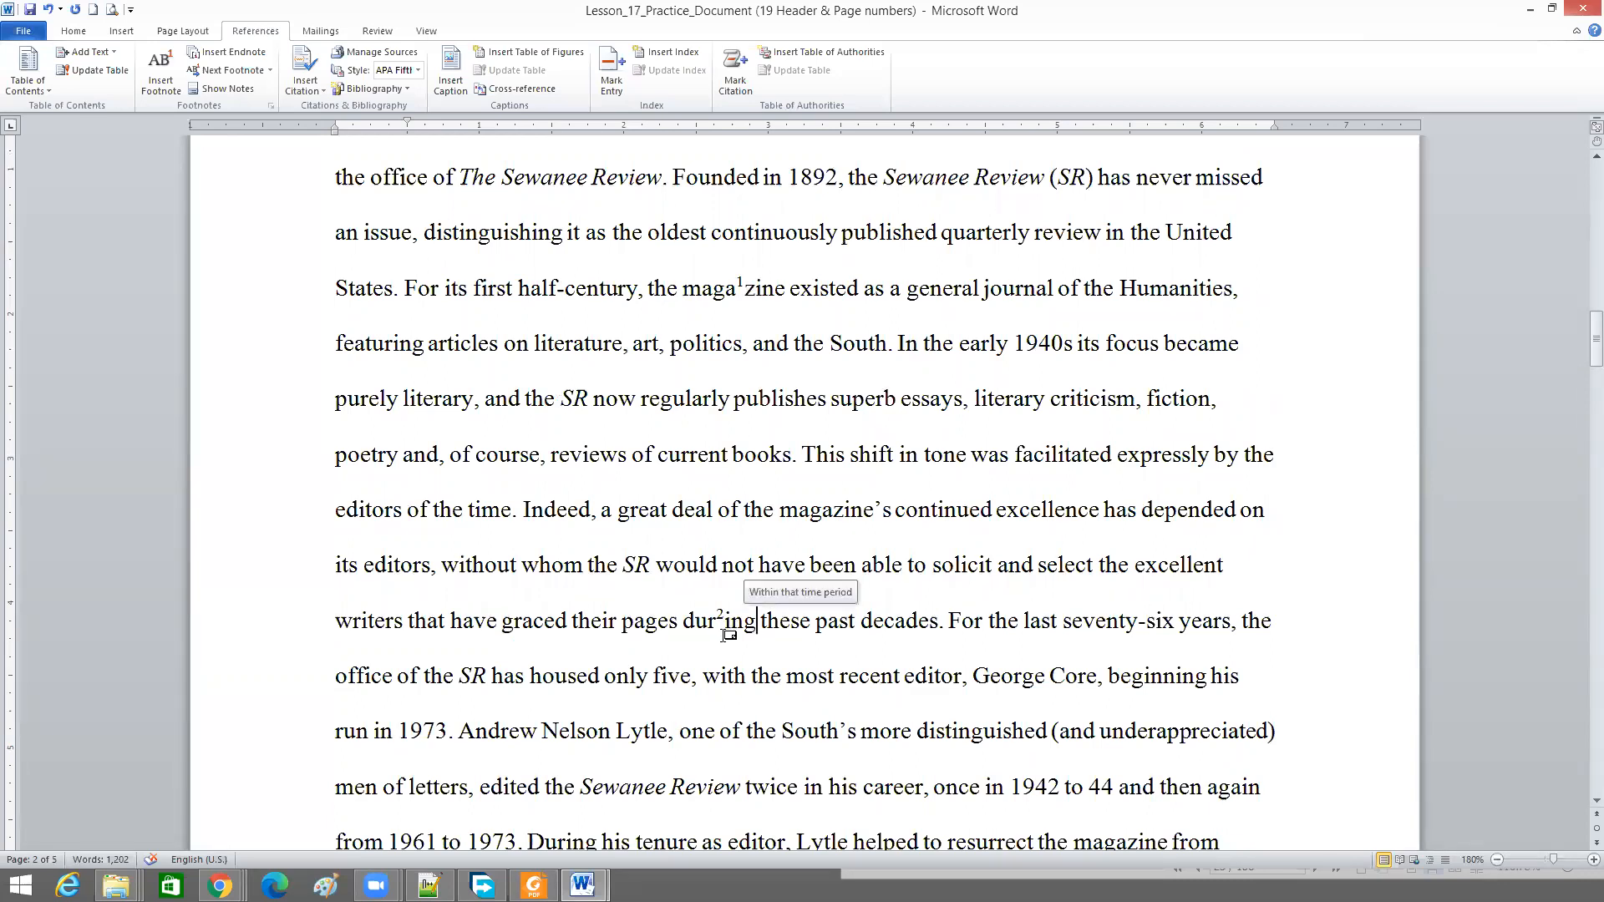
pyautogui.scroll(-3, 727, 636)
pyautogui.scroll(-1, 725, 636)
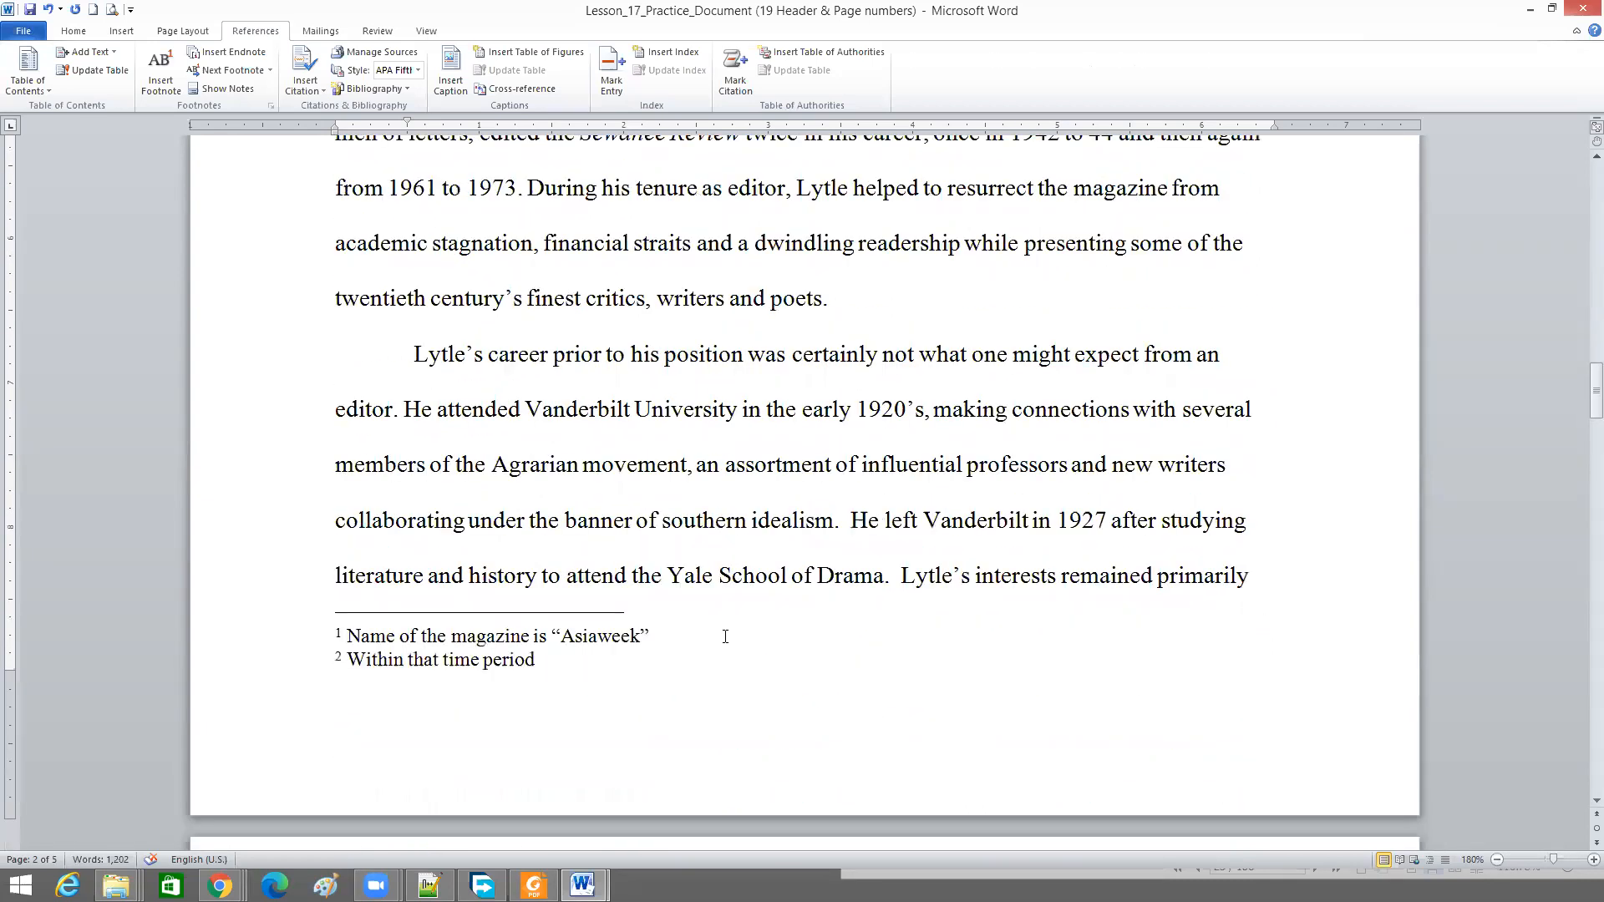
pyautogui.scroll(2, 725, 636)
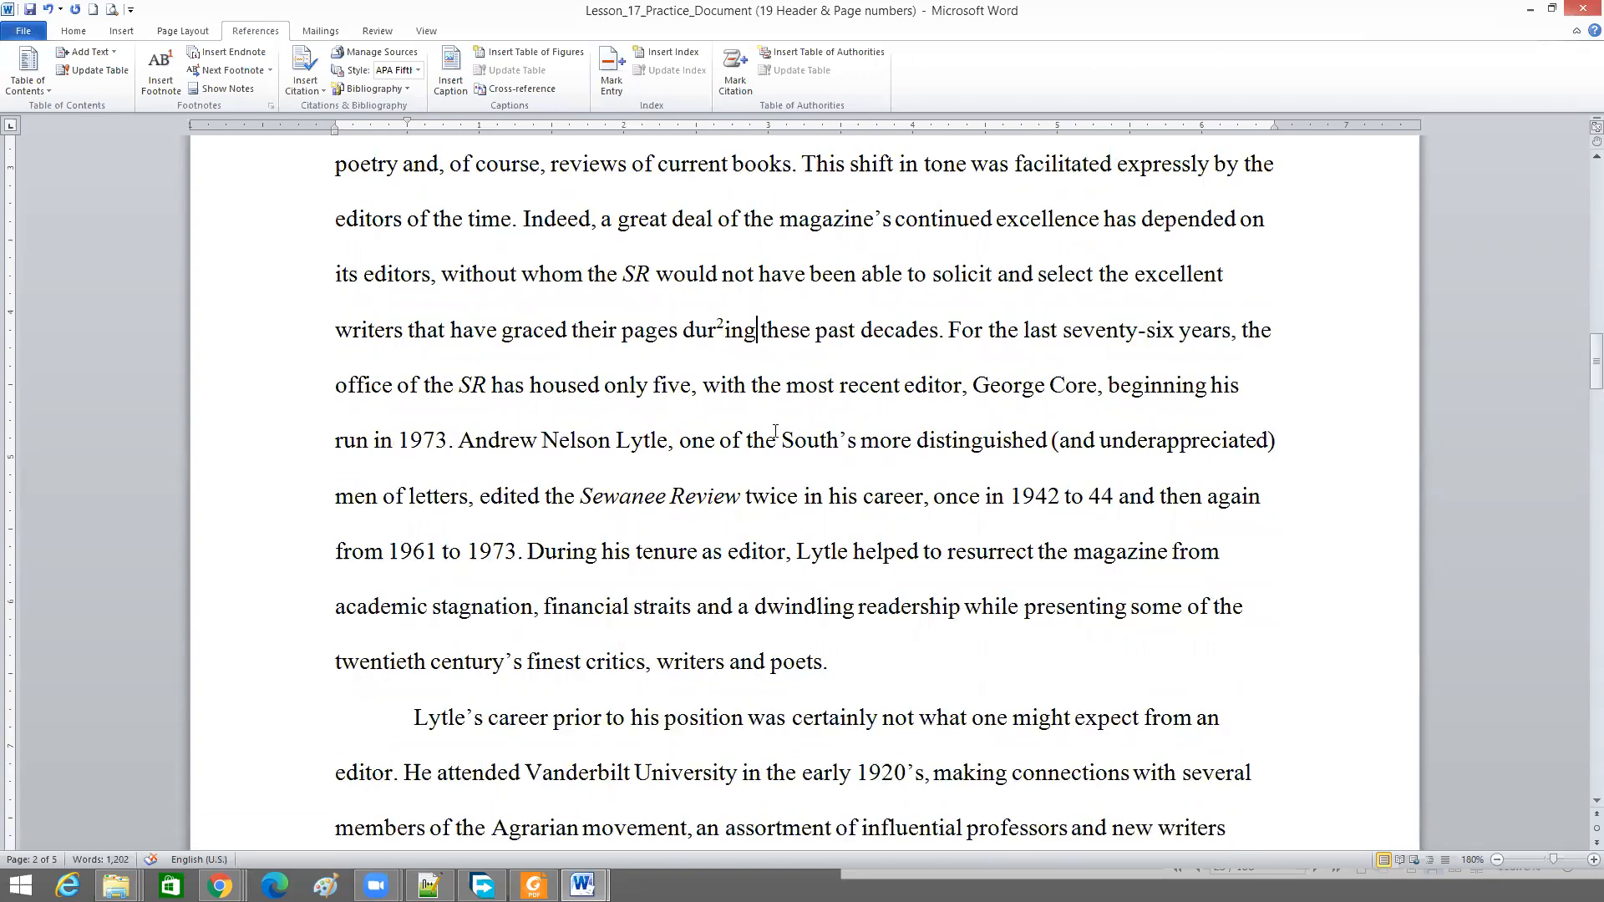
pyautogui.click(741, 385)
pyautogui.scroll(-3, 431, 557)
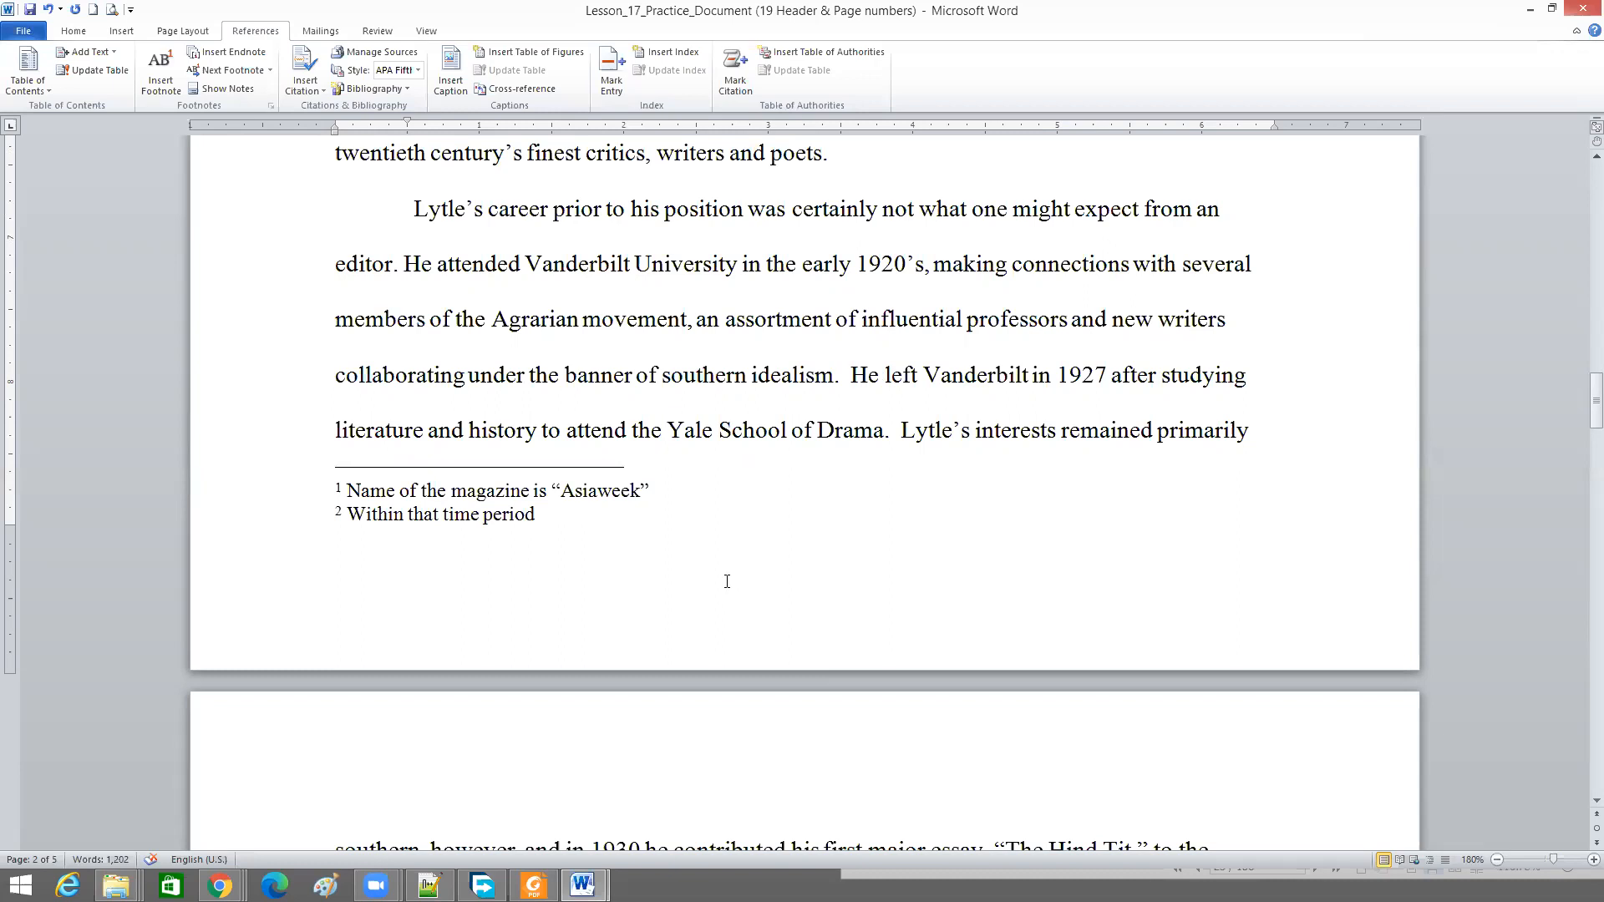
pyautogui.scroll(5, 747, 384)
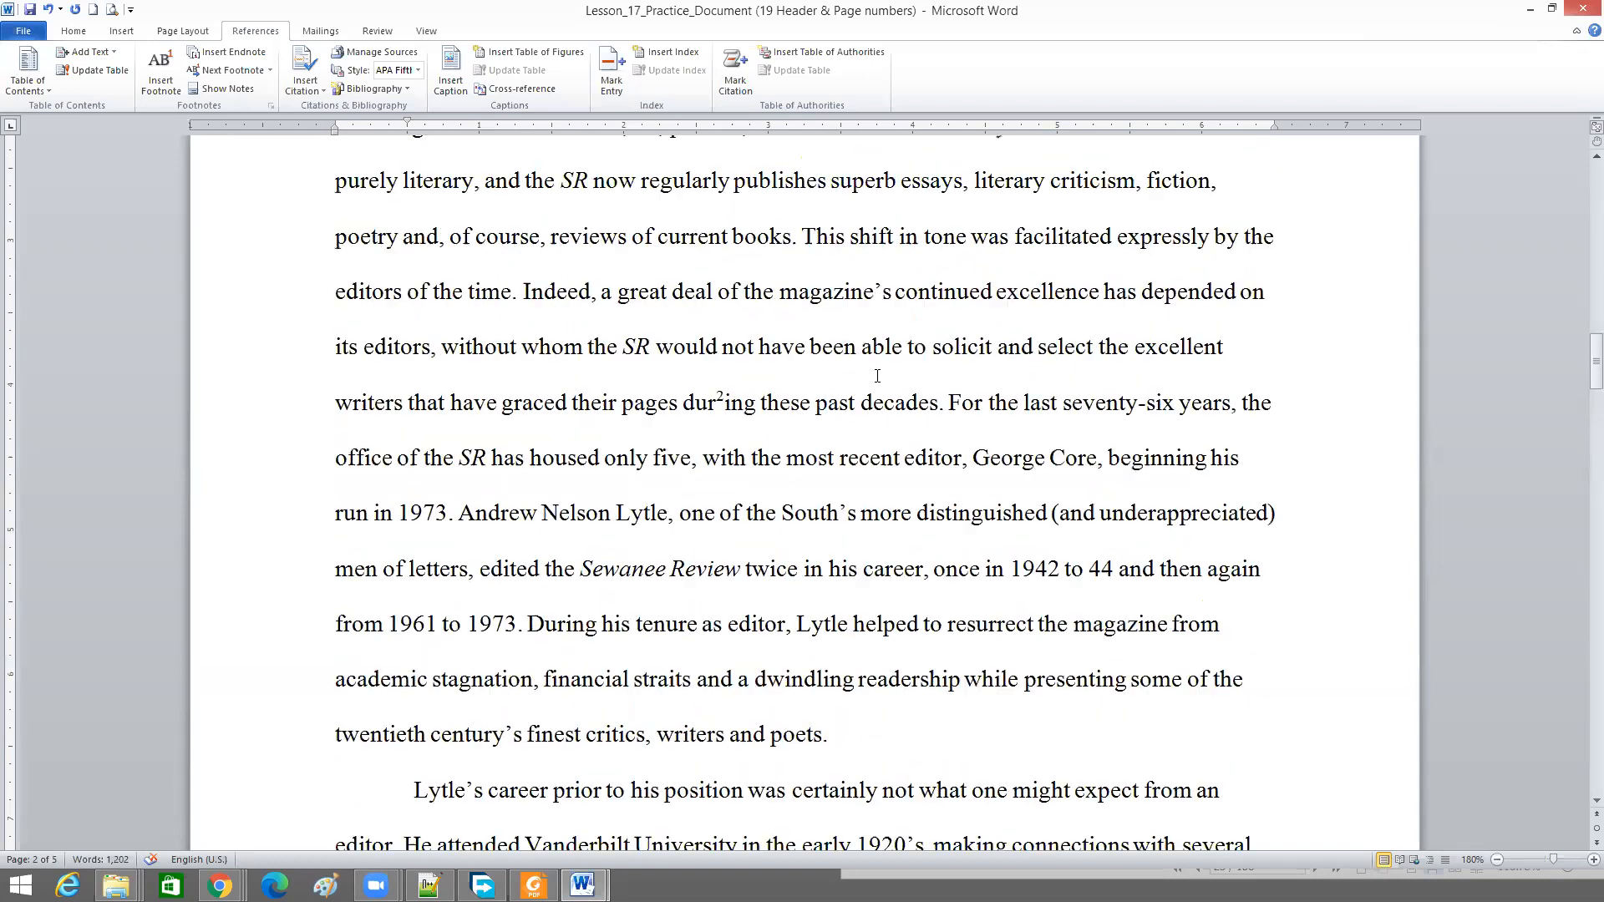
# Insert a footnote after "excellence" in the first paragraph, with the note text "Best"
pyautogui.scroll(1, 877, 376)
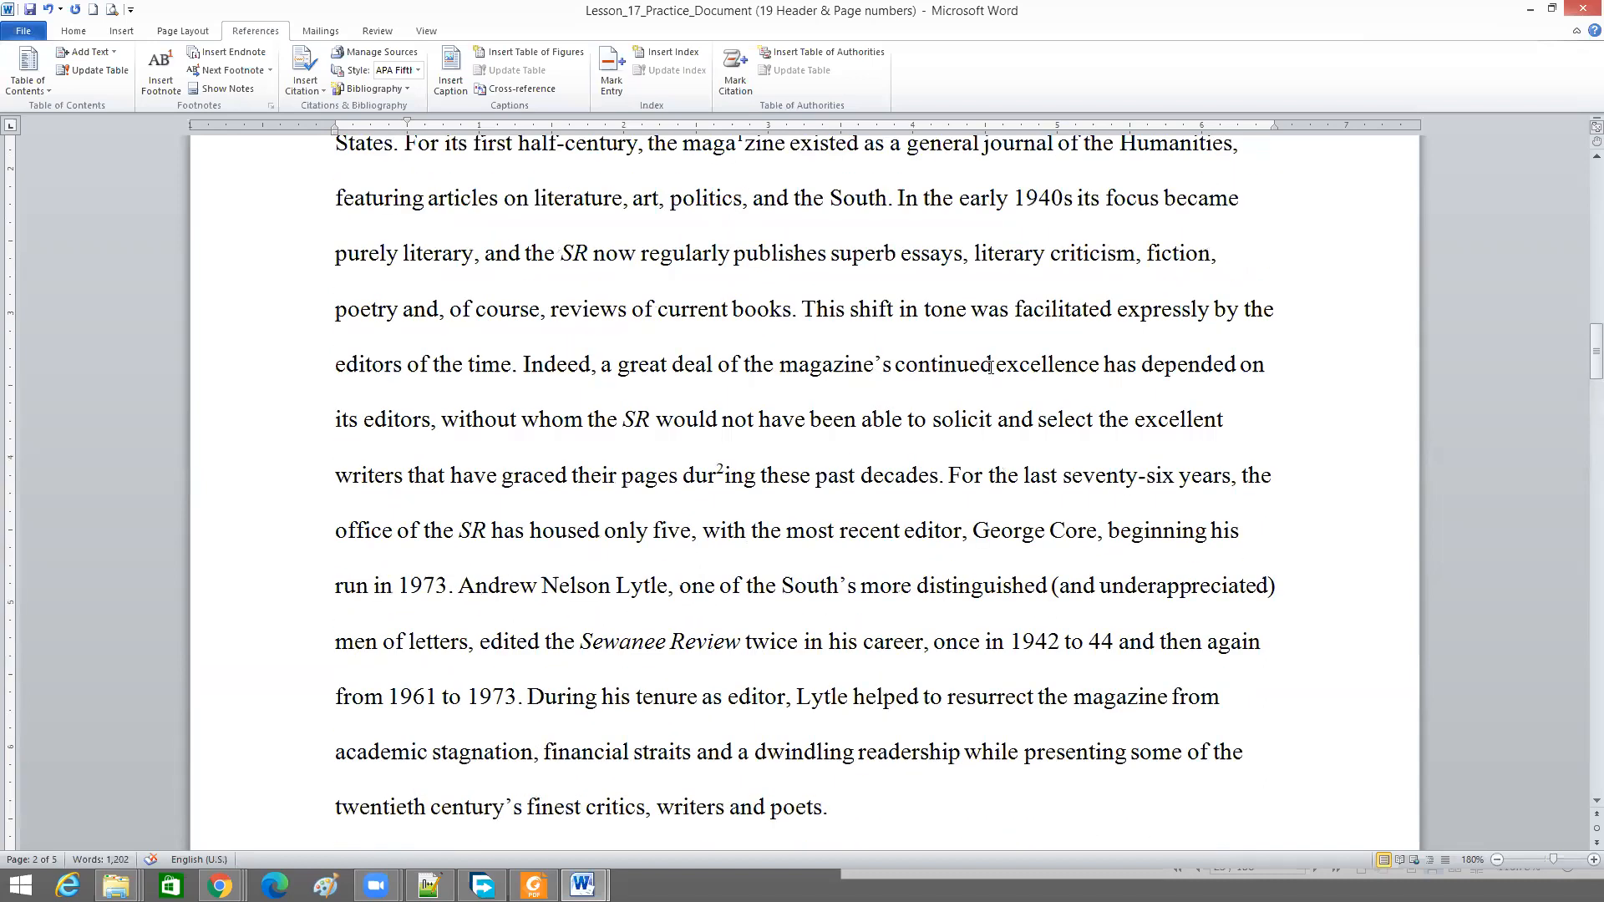
pyautogui.click(1102, 365)
pyautogui.click(160, 72)
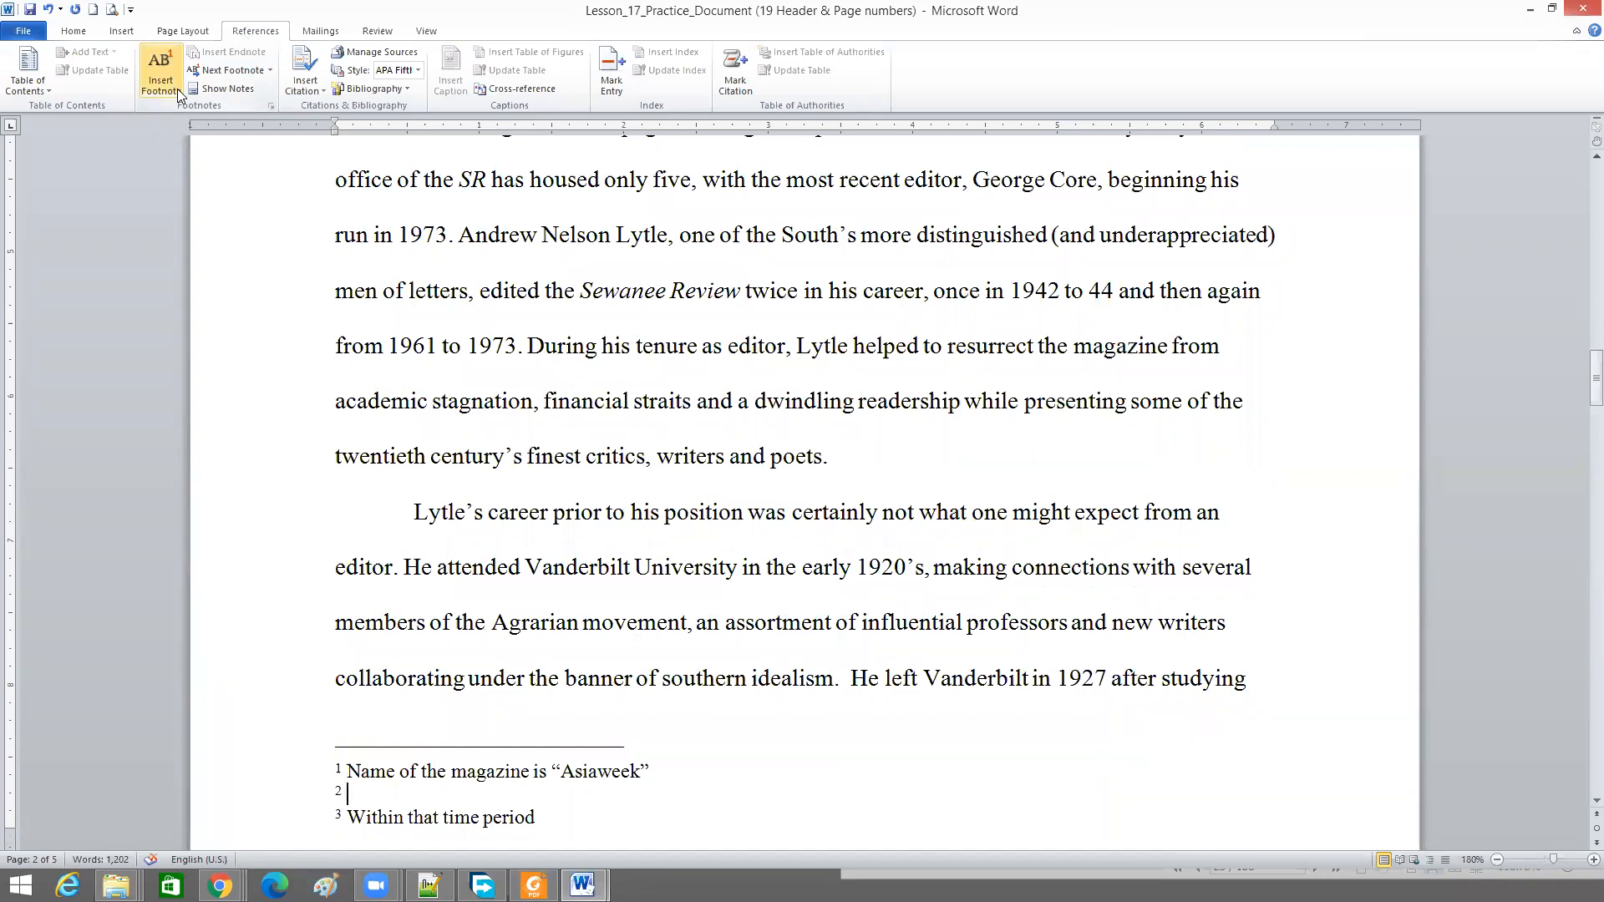
pyautogui.write('Best')
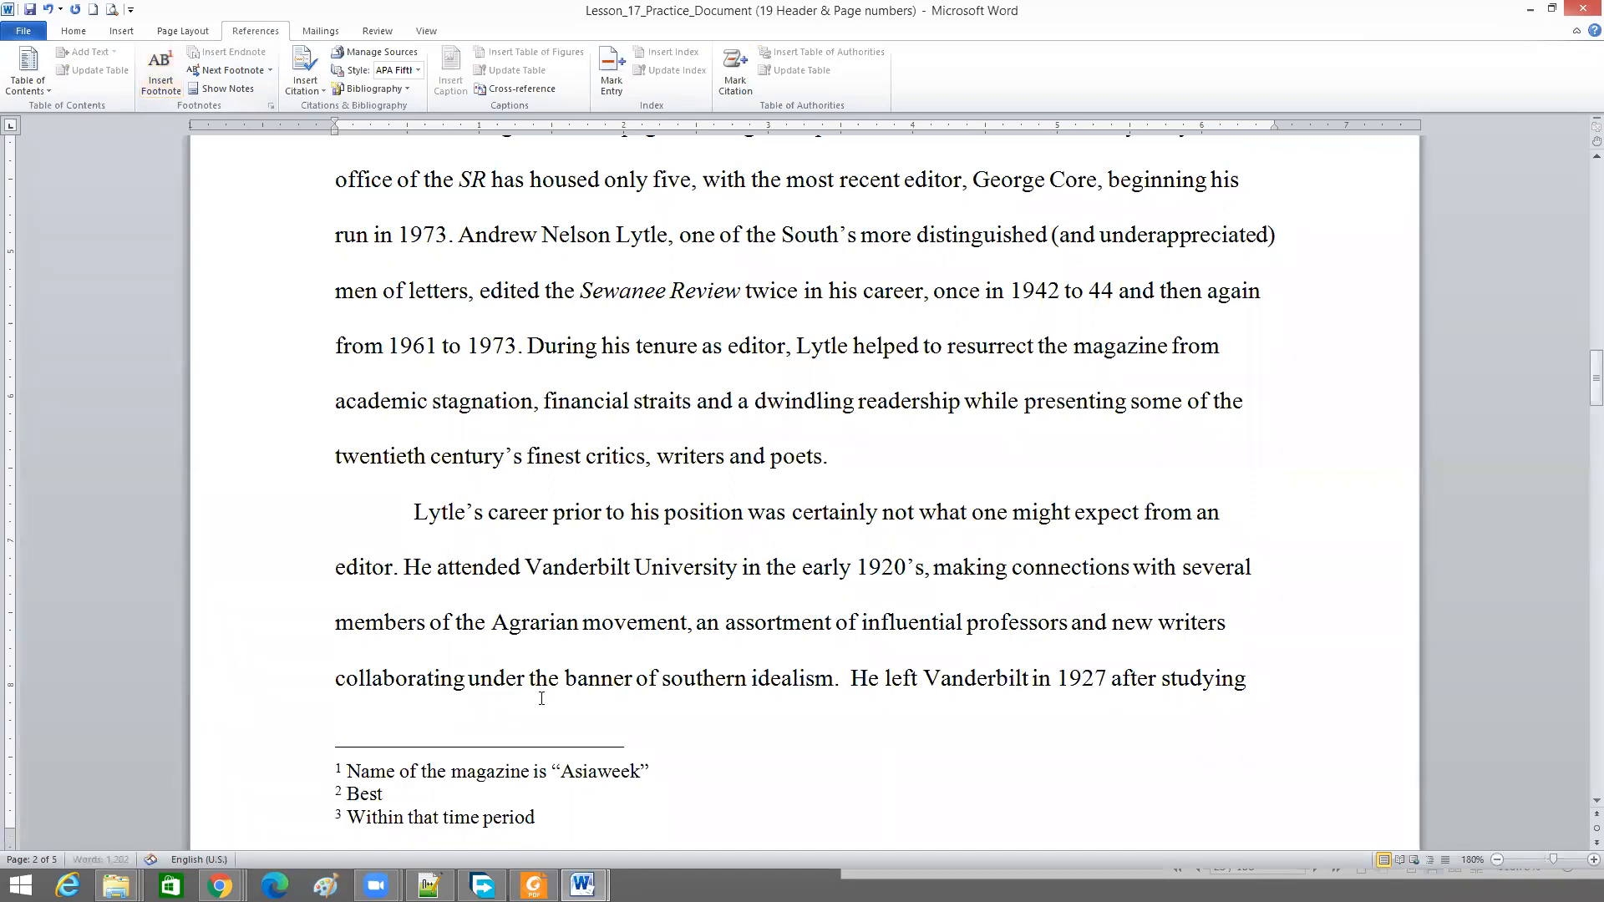
# Compare the numbering of the three reference marks in the first paragraph with their footnote texts at the end of page 2
pyautogui.click(590, 822)
pyautogui.scroll(3, 637, 595)
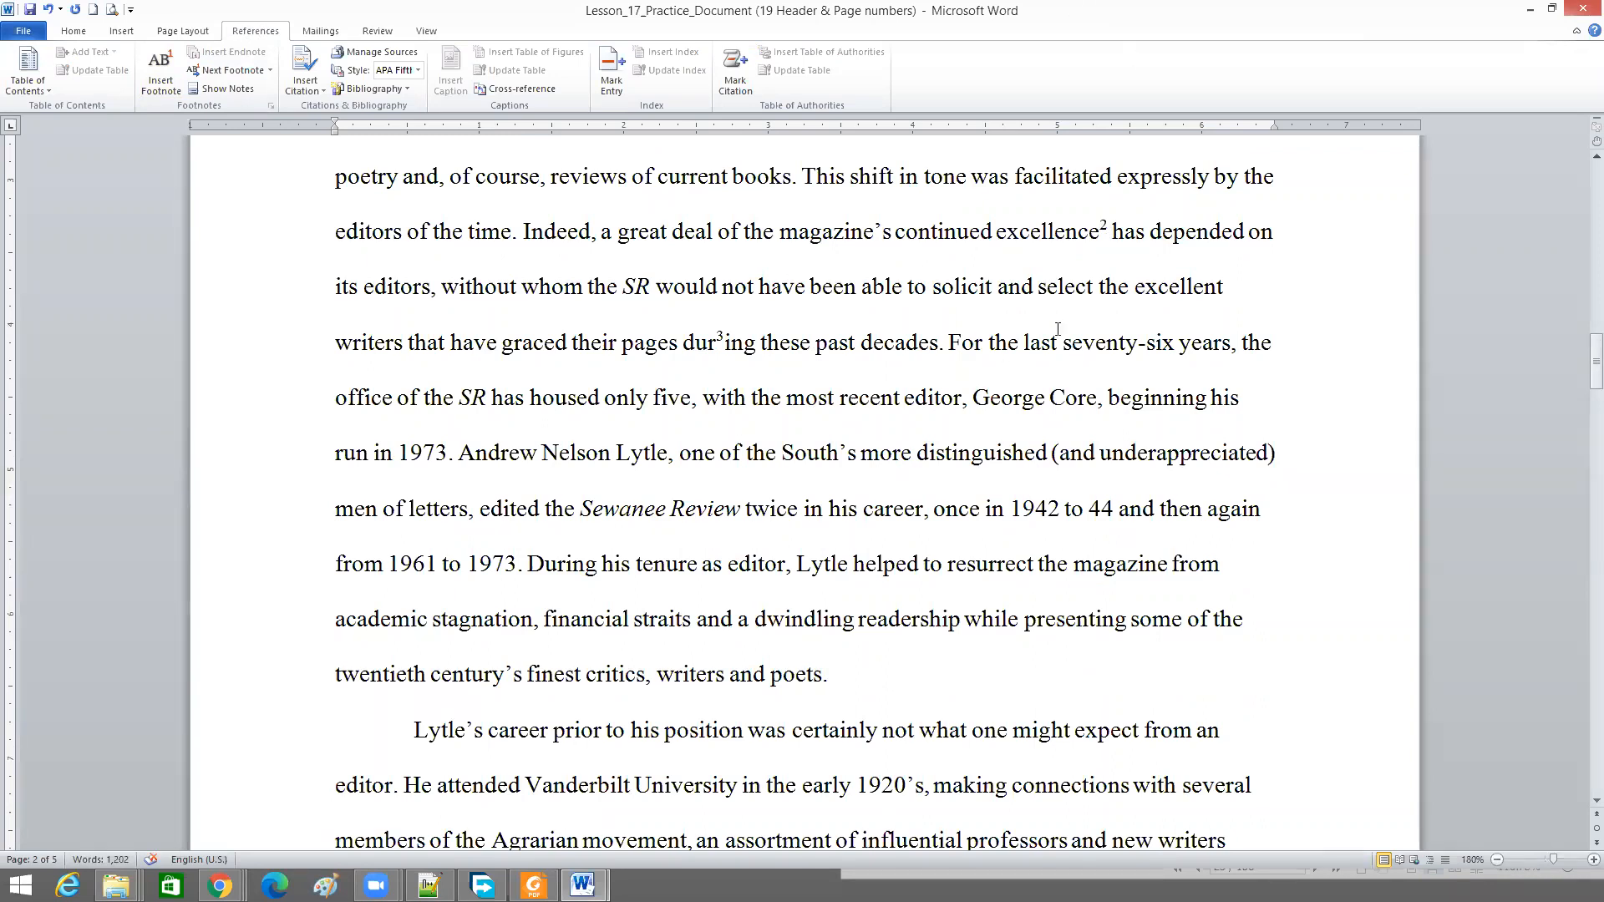
pyautogui.scroll(-7, 349, 833)
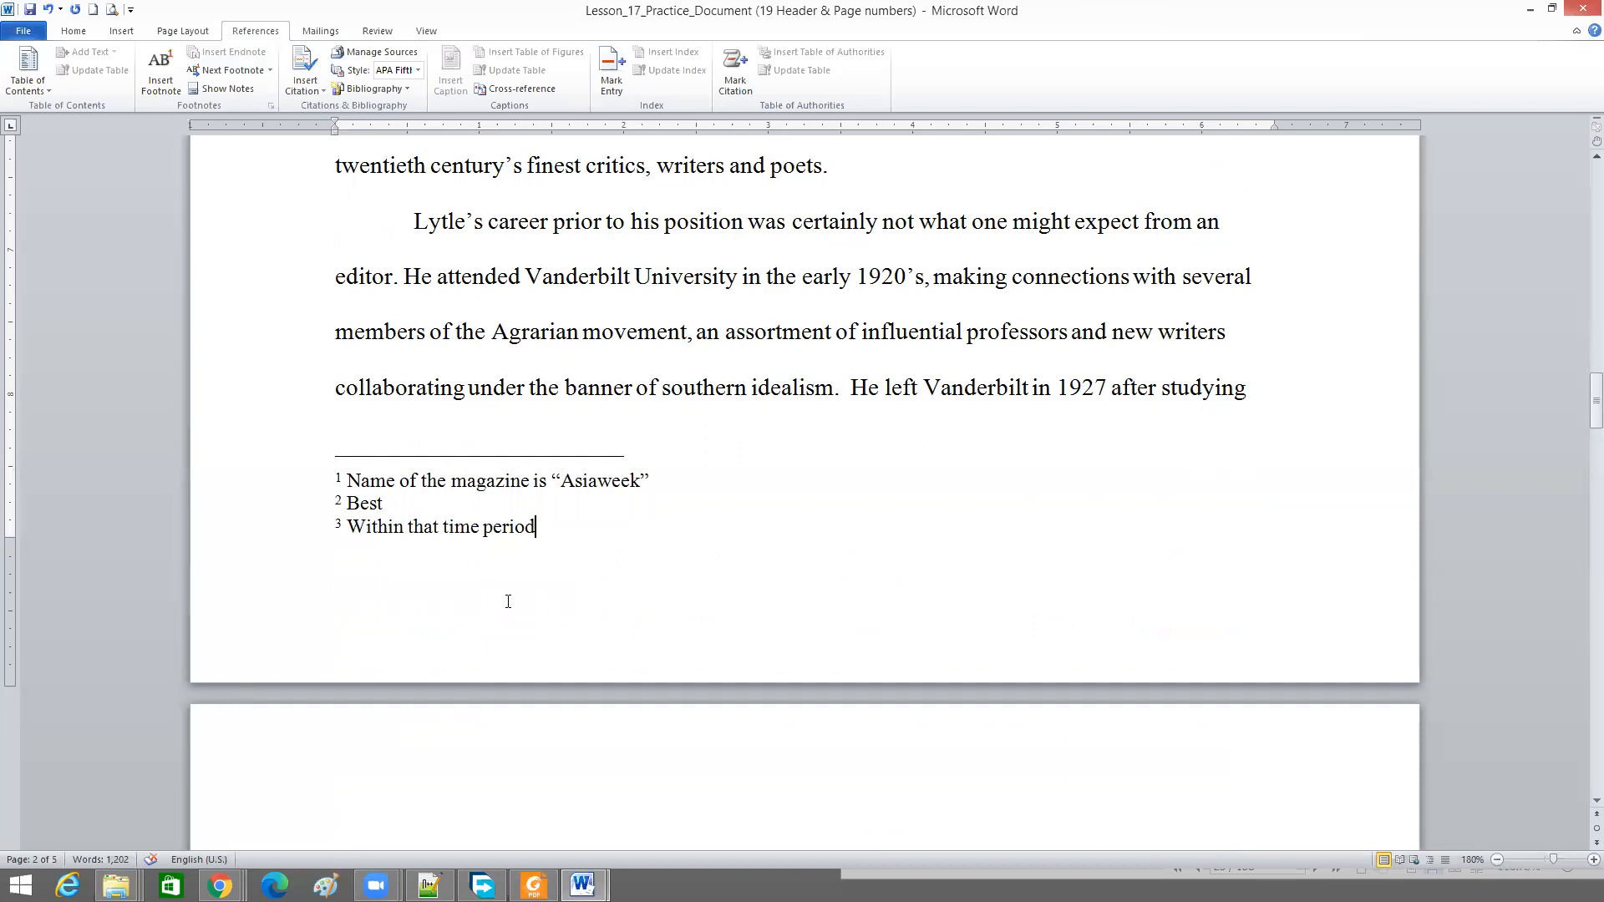
pyautogui.scroll(10, 597, 569)
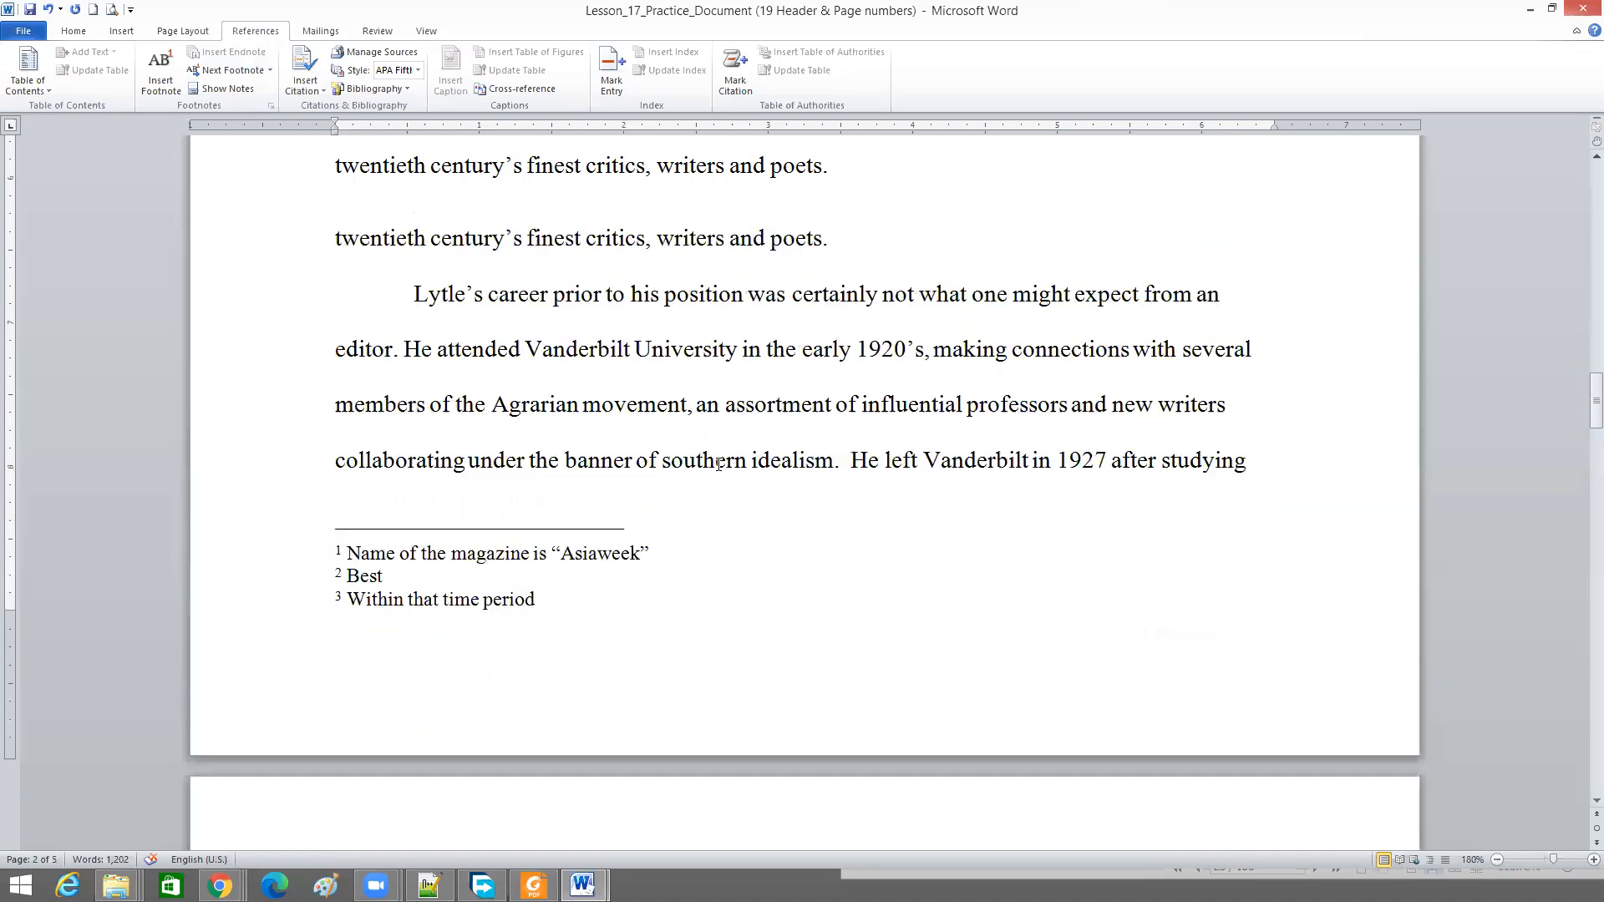
pyautogui.scroll(1, 827, 424)
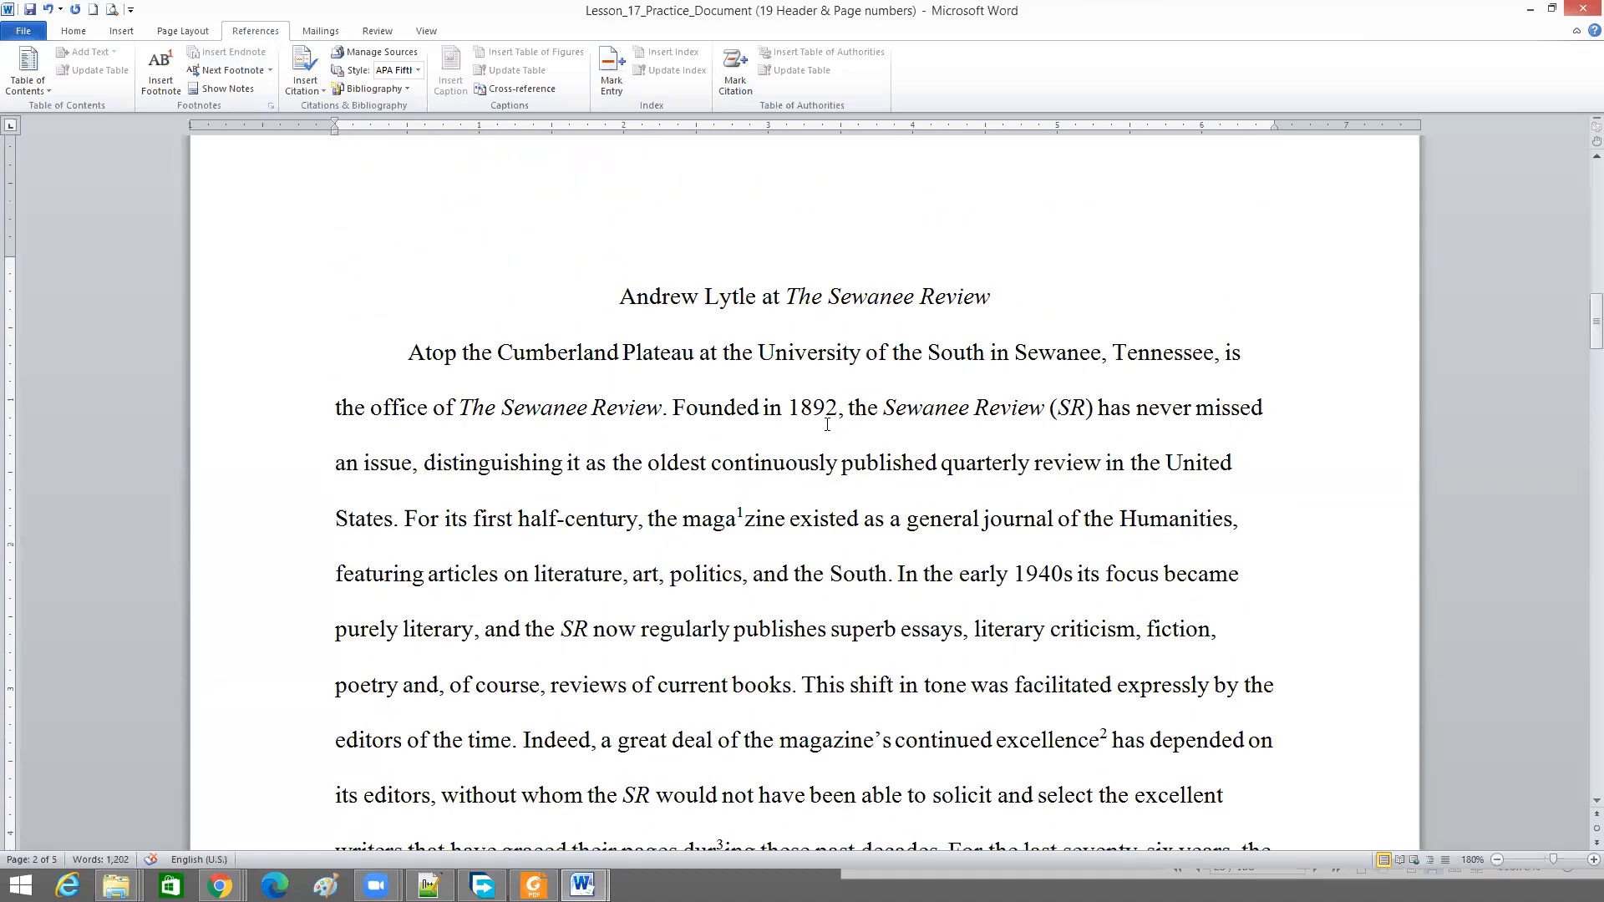
pyautogui.scroll(-3, 822, 421)
pyautogui.scroll(-3, 823, 422)
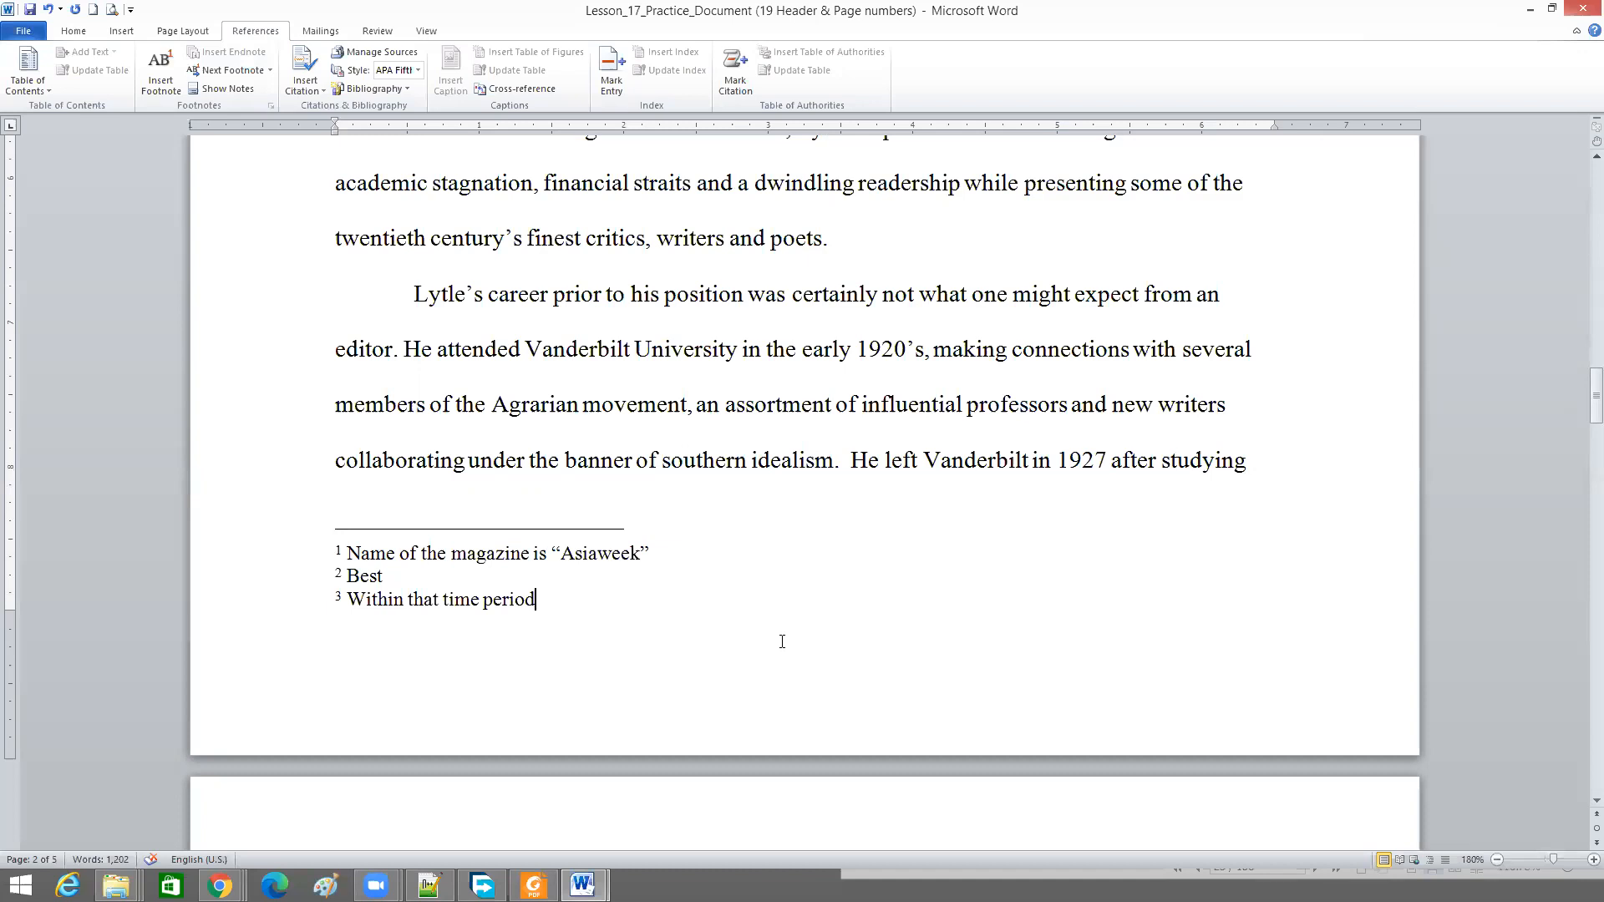
pyautogui.scroll(5, 1072, 459)
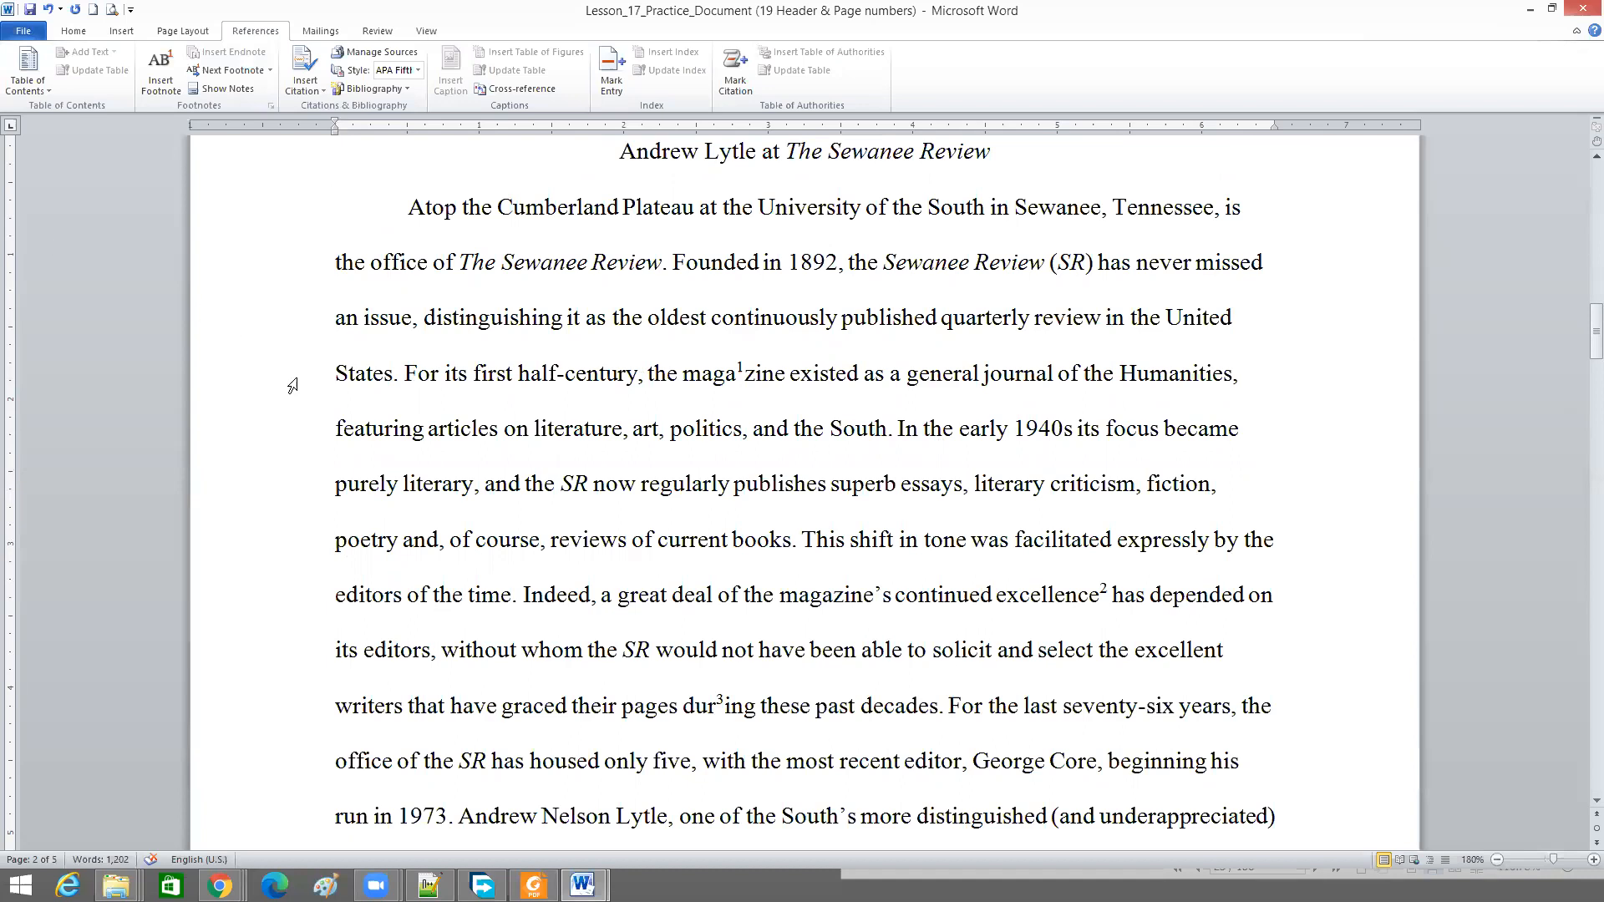
# Switch to the textbook PDF in Foxit Reader and read the remaining footnote steps, Fig. 2.2 and the note on deleting notes
pyautogui.click(533, 888)
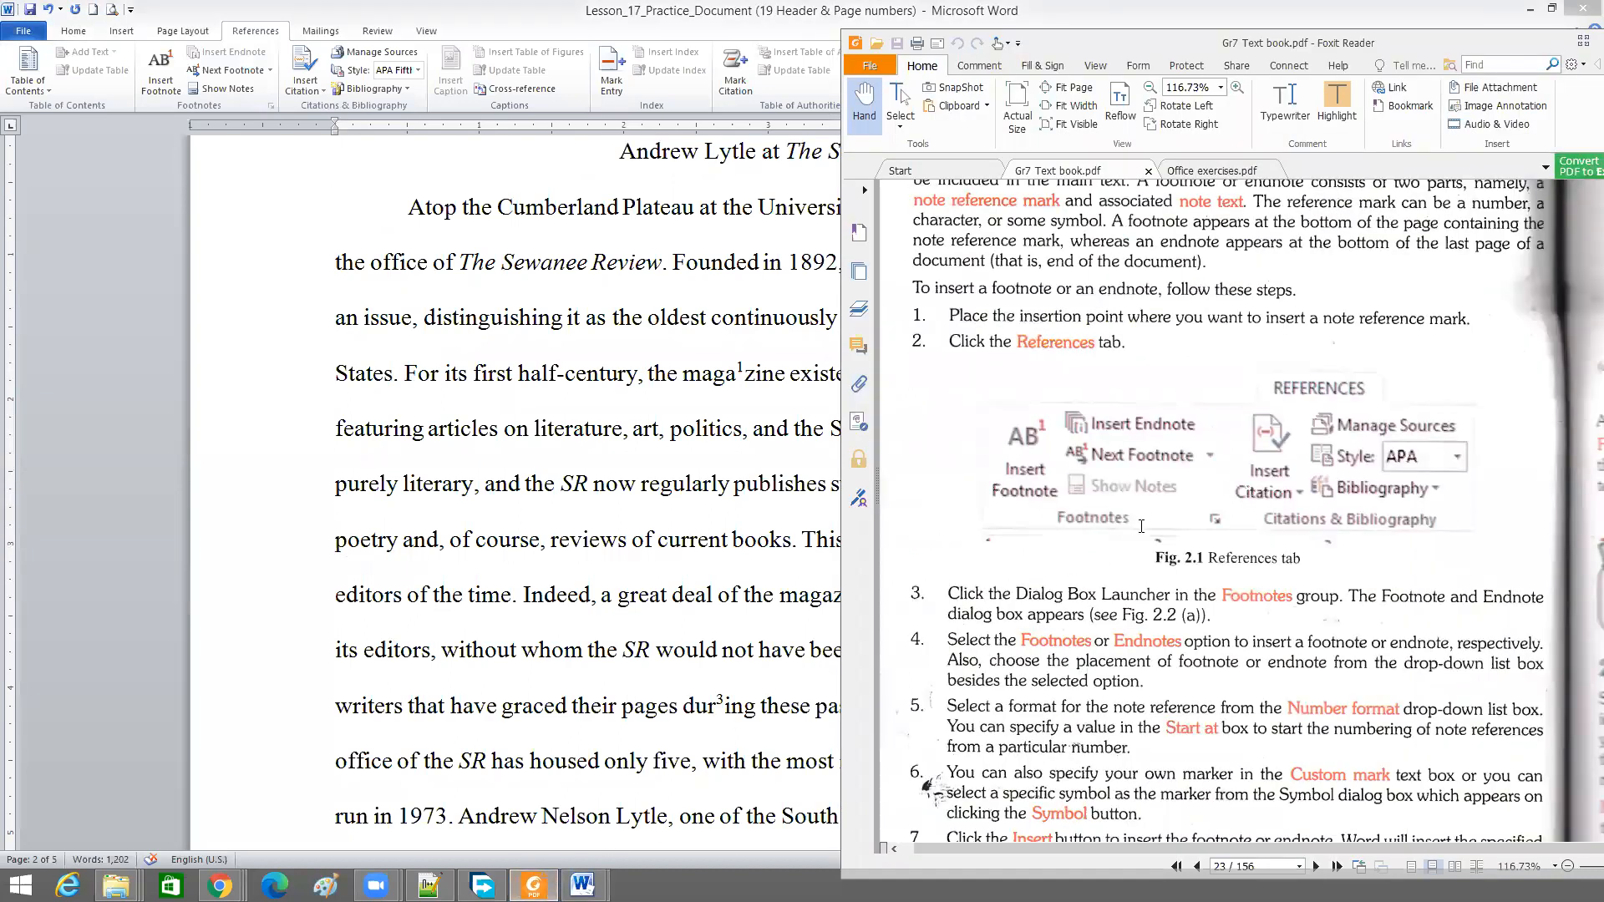
pyautogui.scroll(-4, 1141, 527)
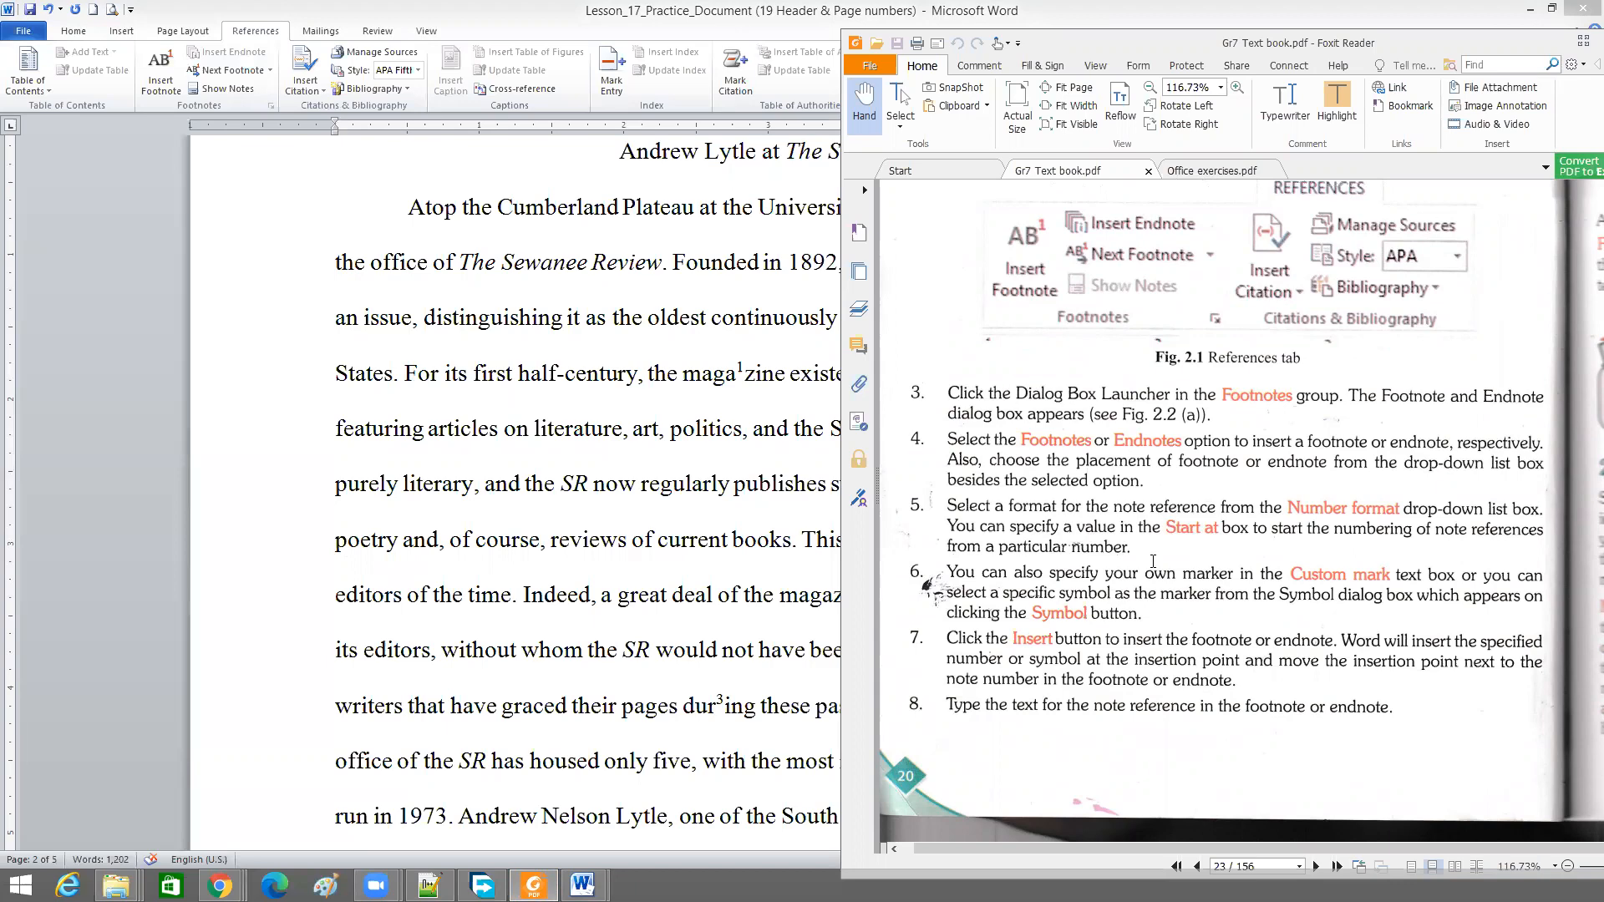
pyautogui.scroll(-1, 1153, 561)
pyautogui.scroll(-5, 1153, 561)
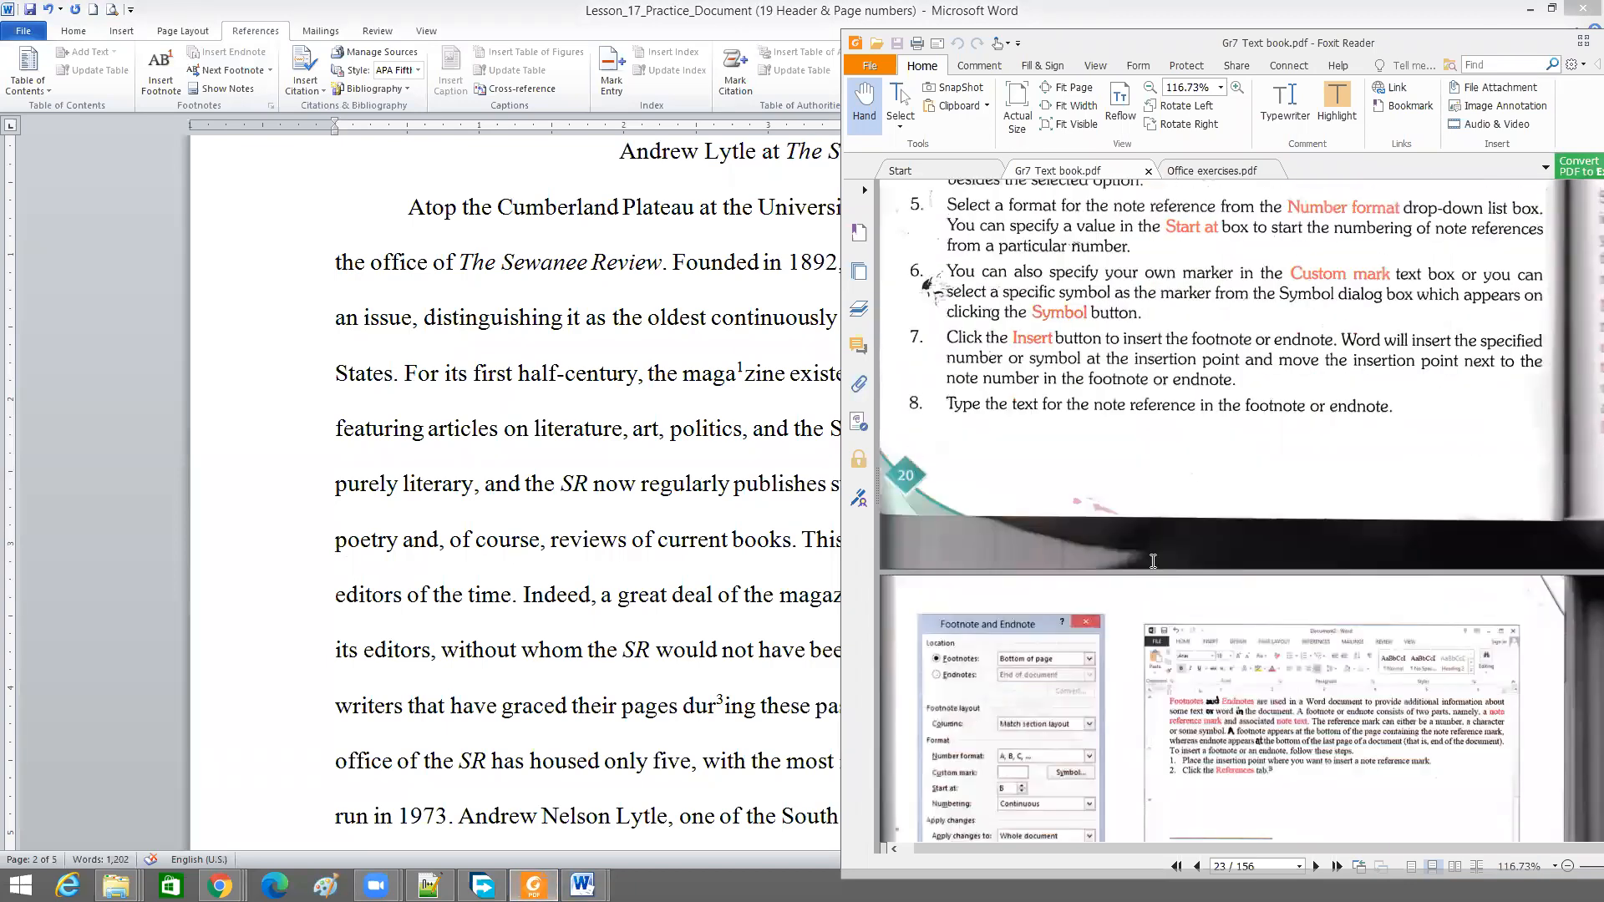
pyautogui.scroll(-3, 1153, 551)
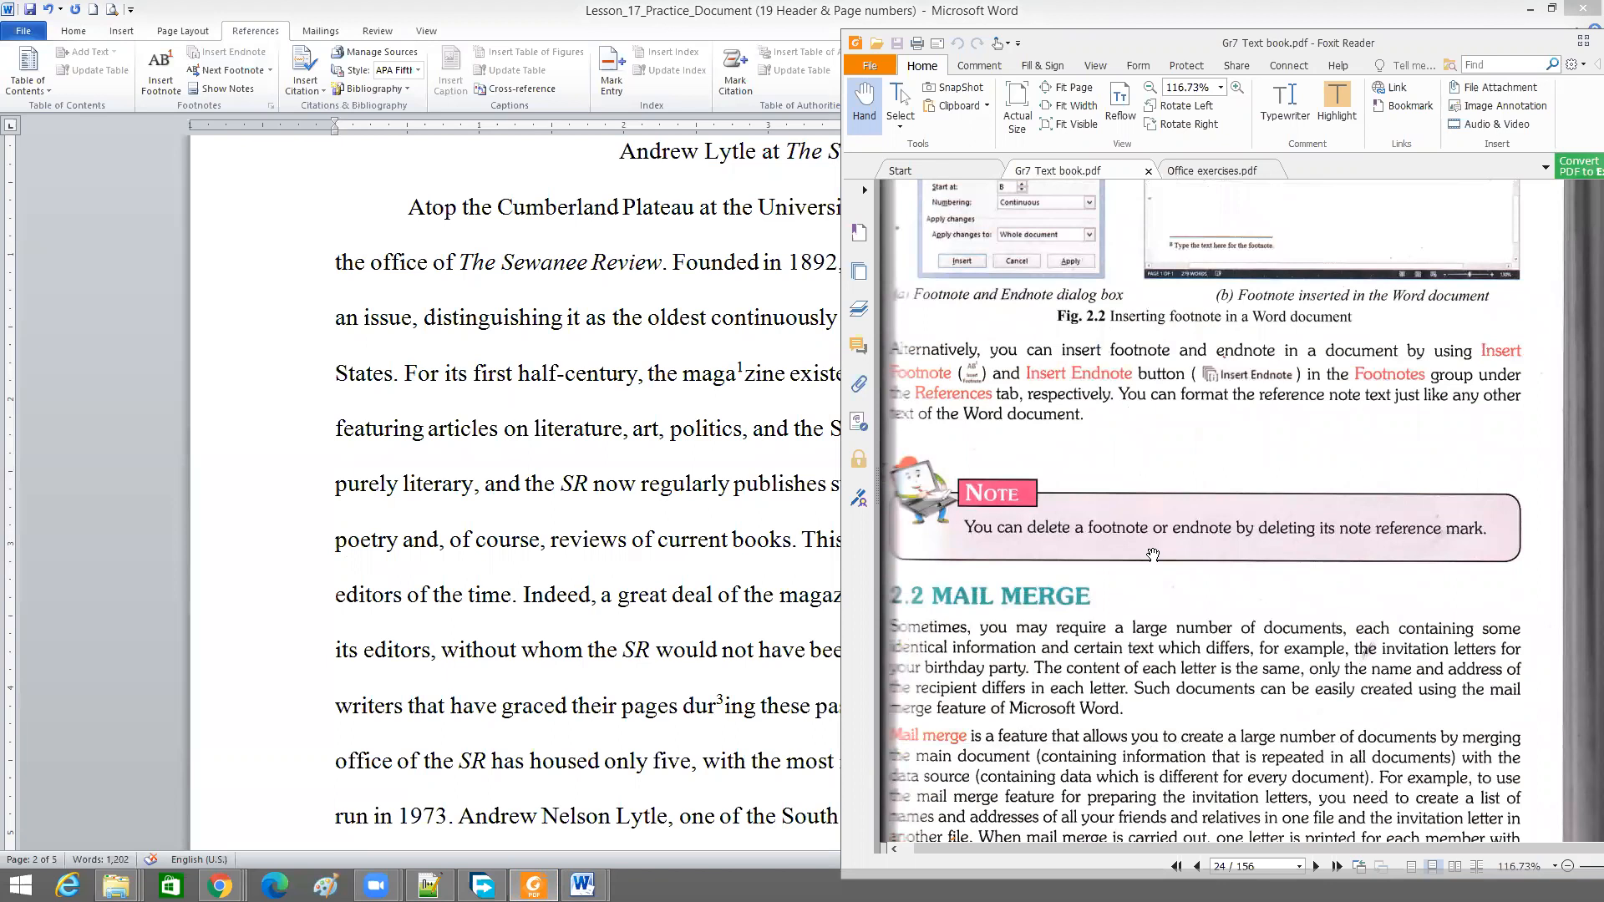
pyautogui.scroll(1, 1153, 556)
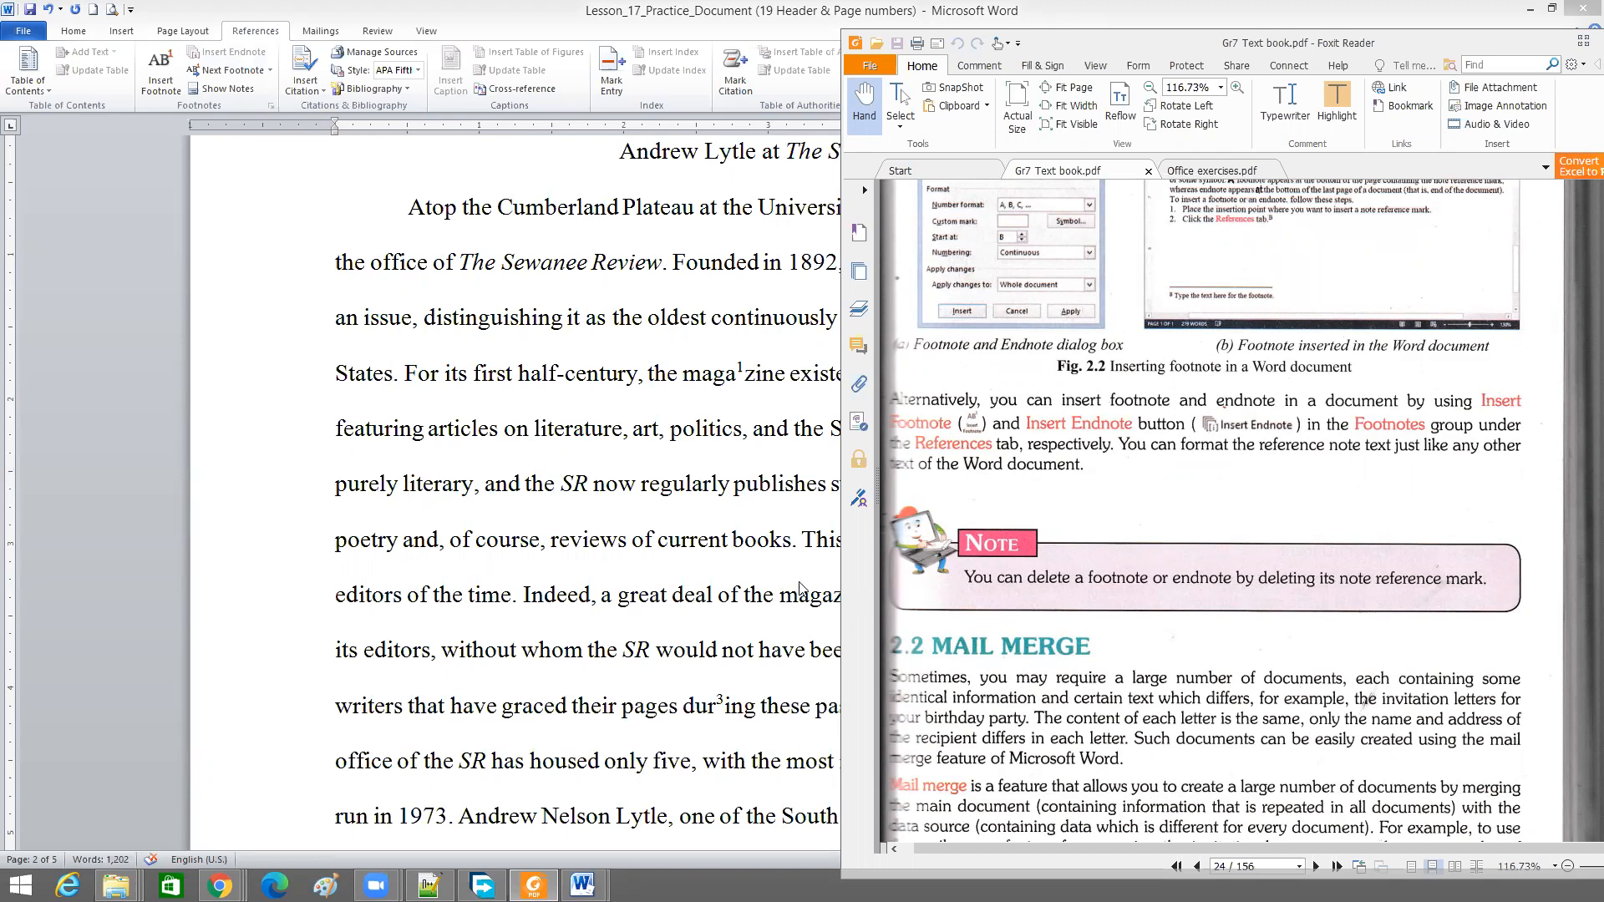
# Switch back to the Word practice document and insert an endnote after "half-century" in the first paragraph, with the note text "50 yrs"
pyautogui.click(628, 374)
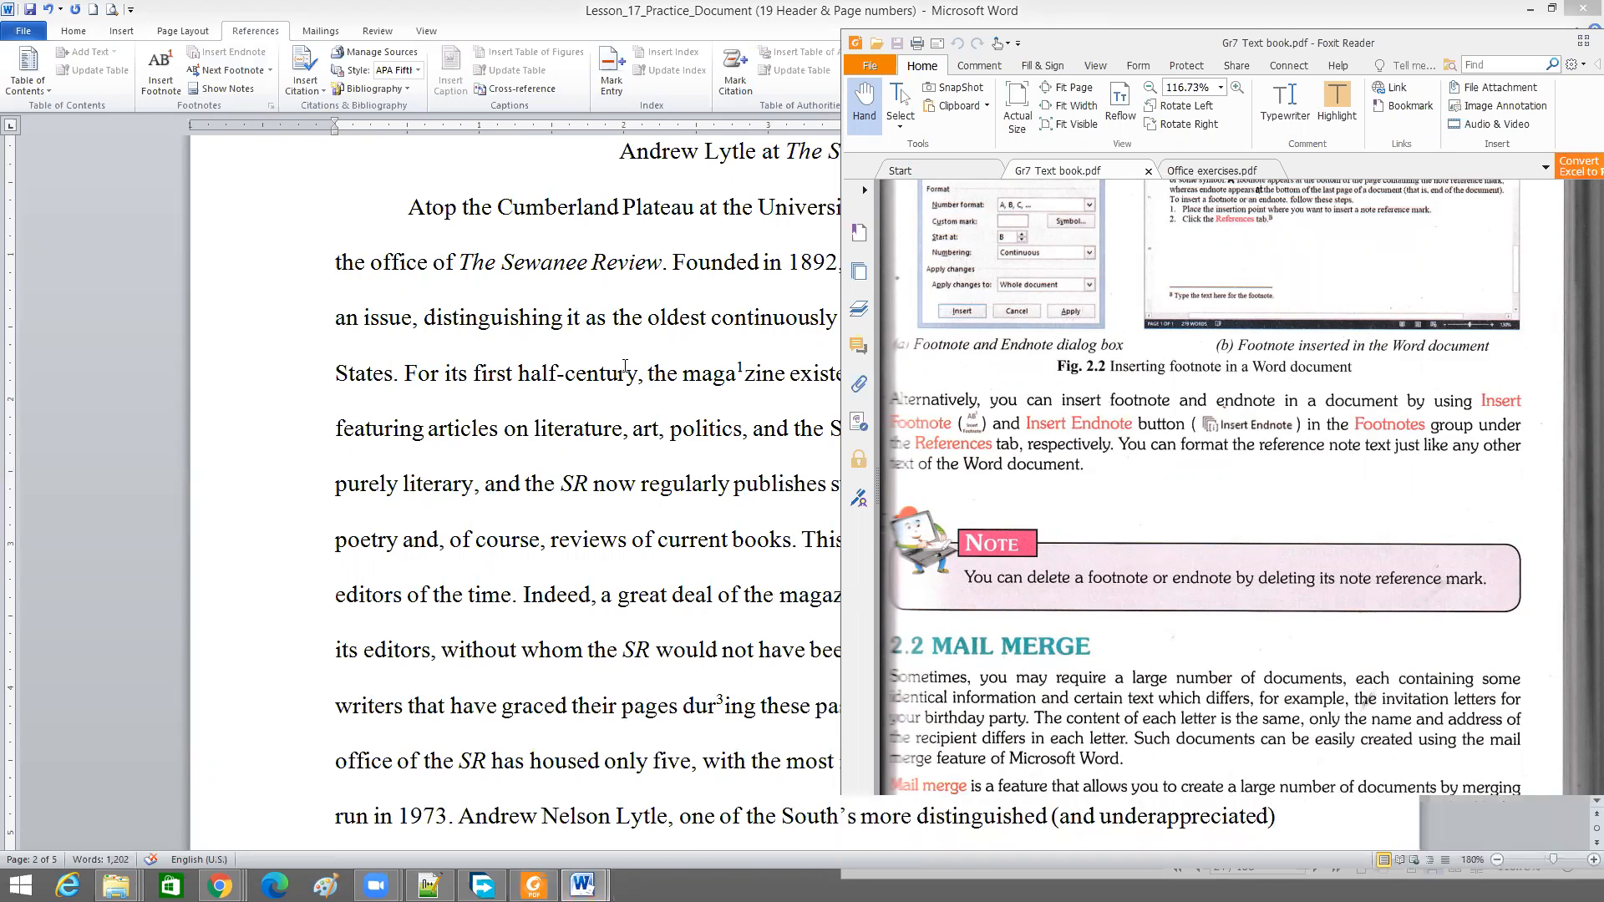
pyautogui.scroll(8, 759, 430)
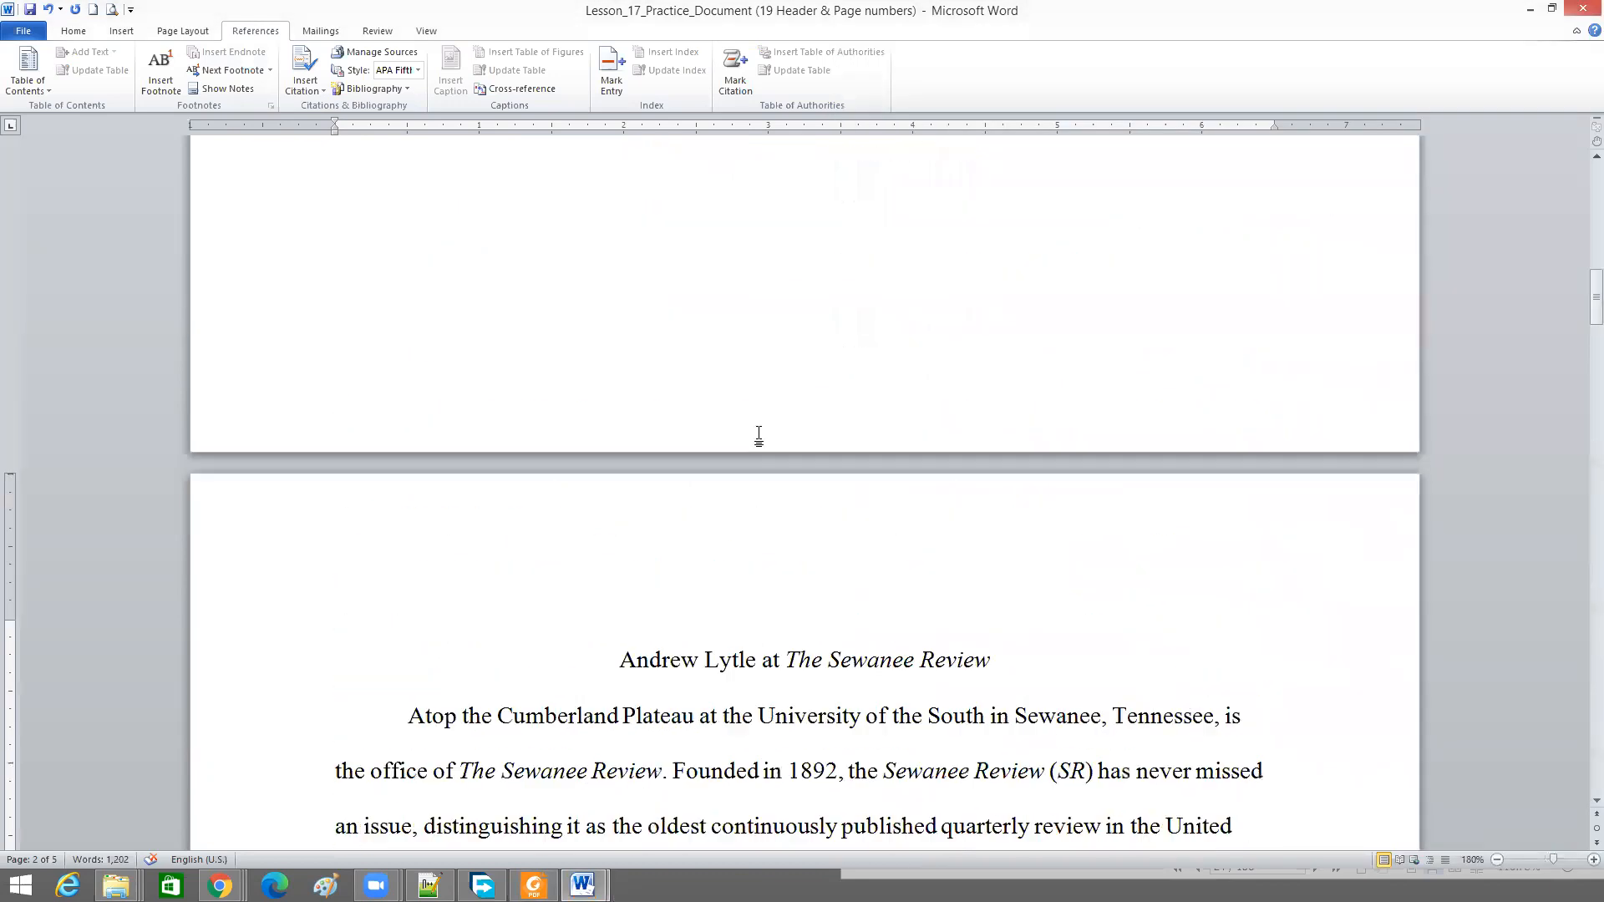
pyautogui.scroll(5, 758, 449)
pyautogui.scroll(-12, 761, 448)
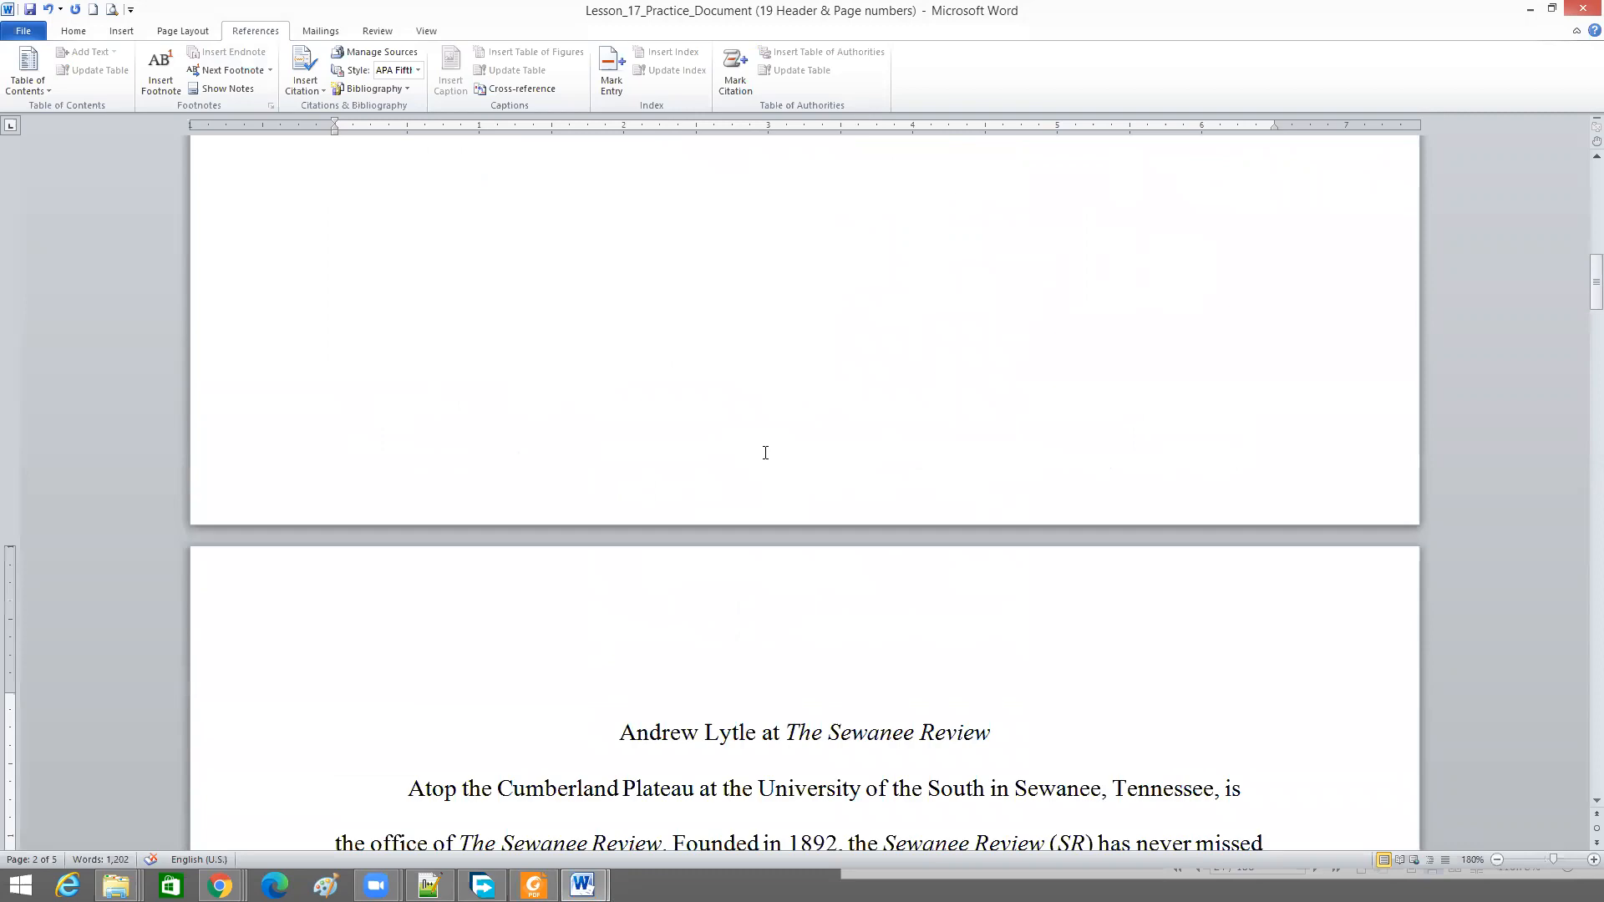
pyautogui.scroll(-2, 770, 447)
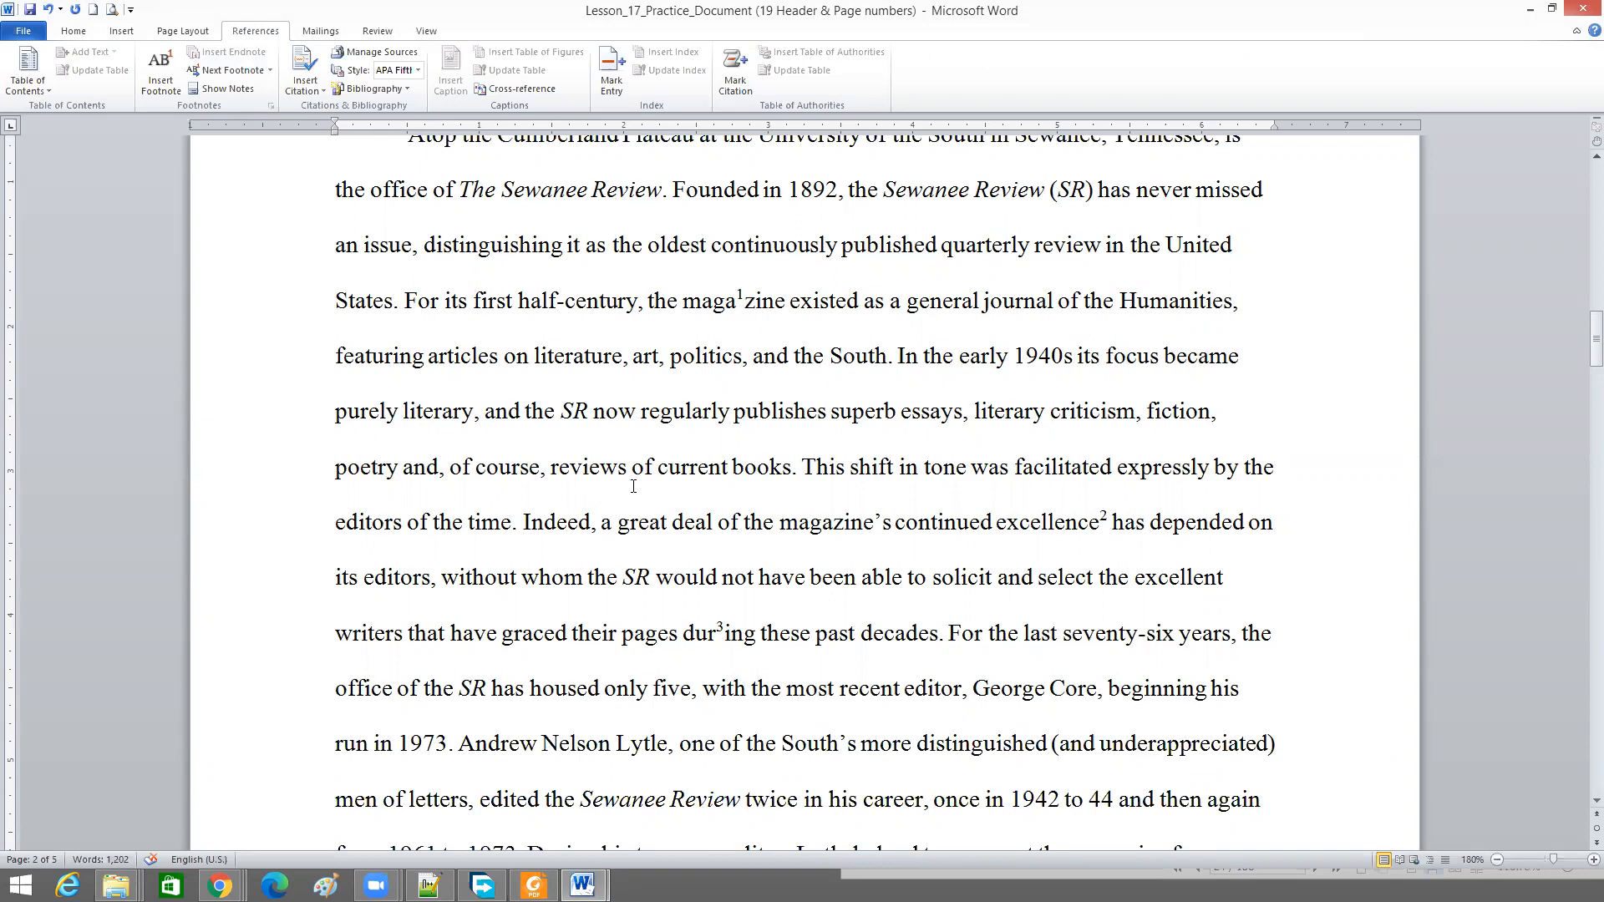
pyautogui.scroll(1, 633, 487)
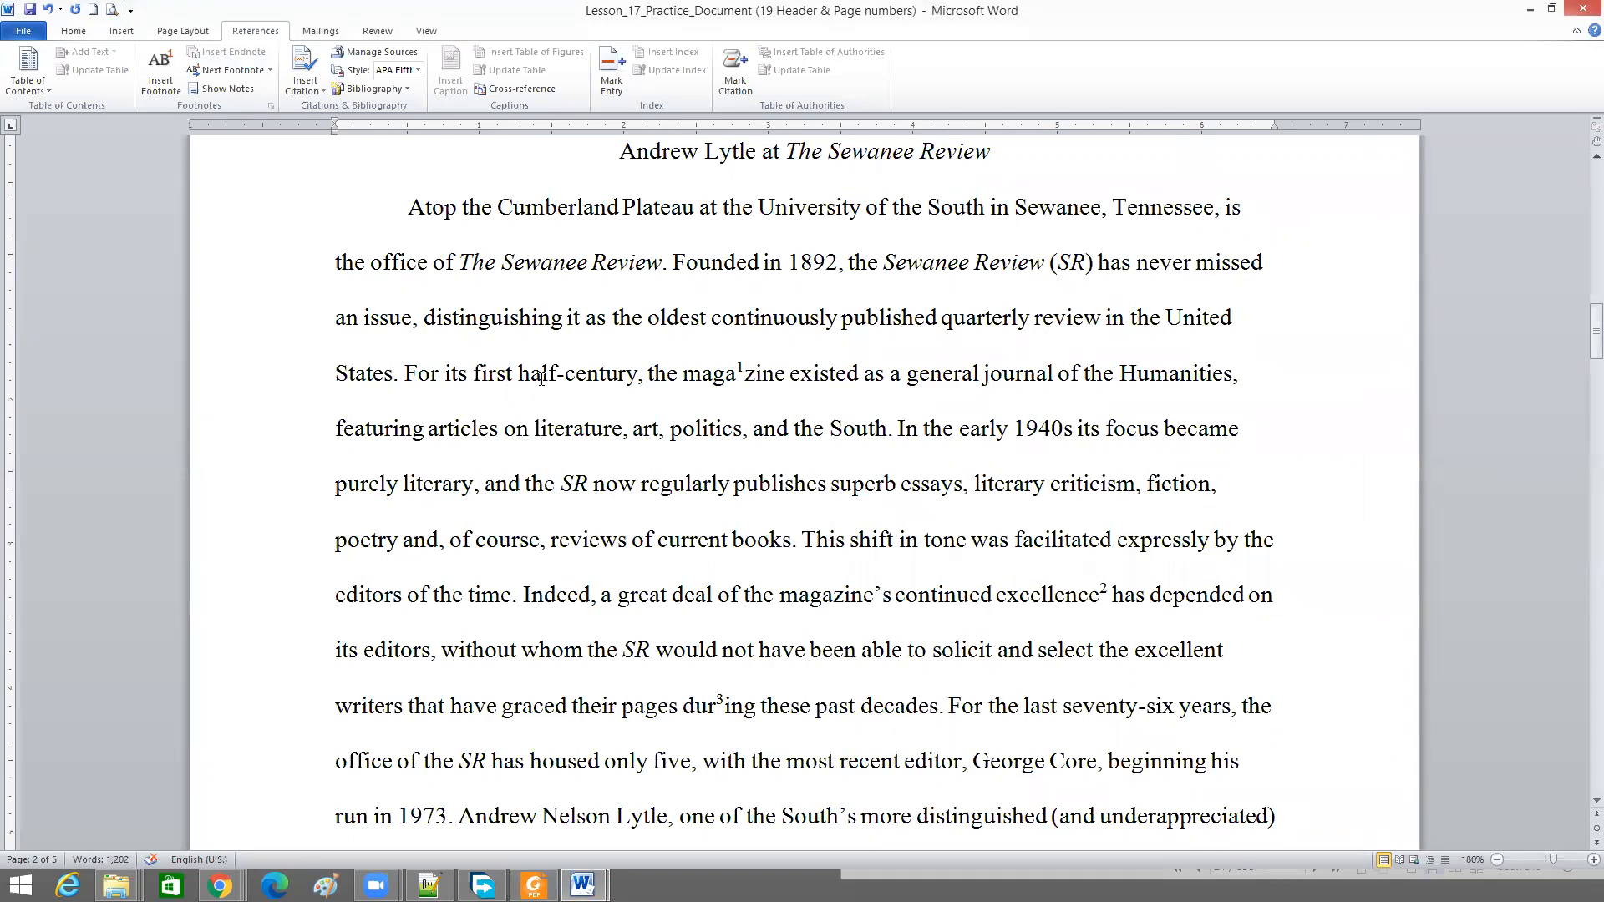
pyautogui.click(639, 377)
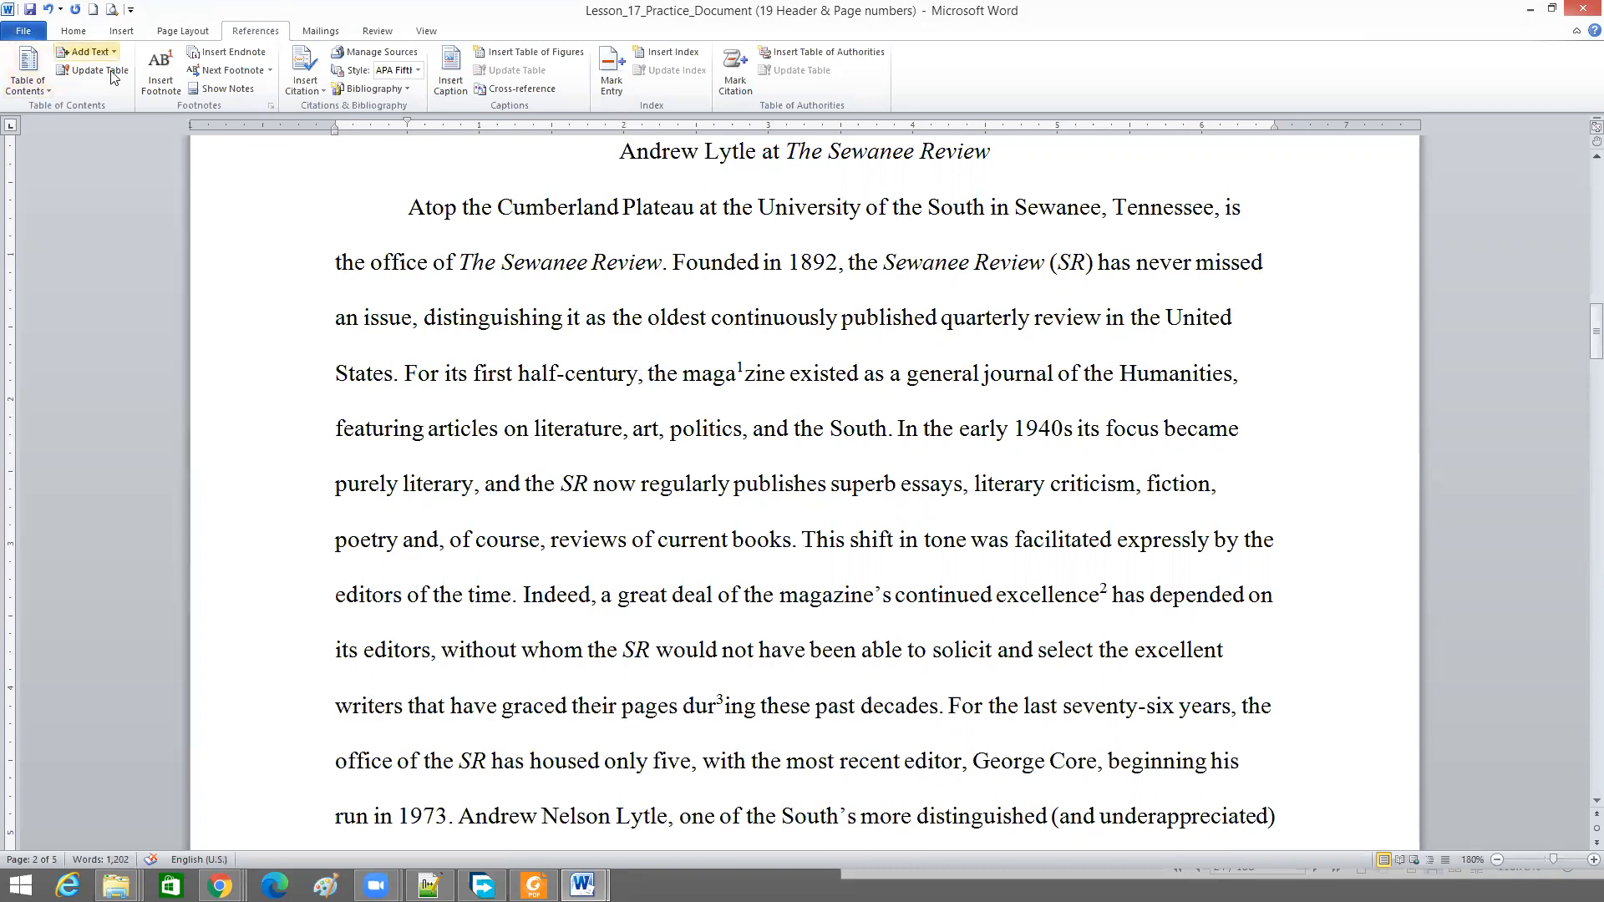
pyautogui.click(242, 58)
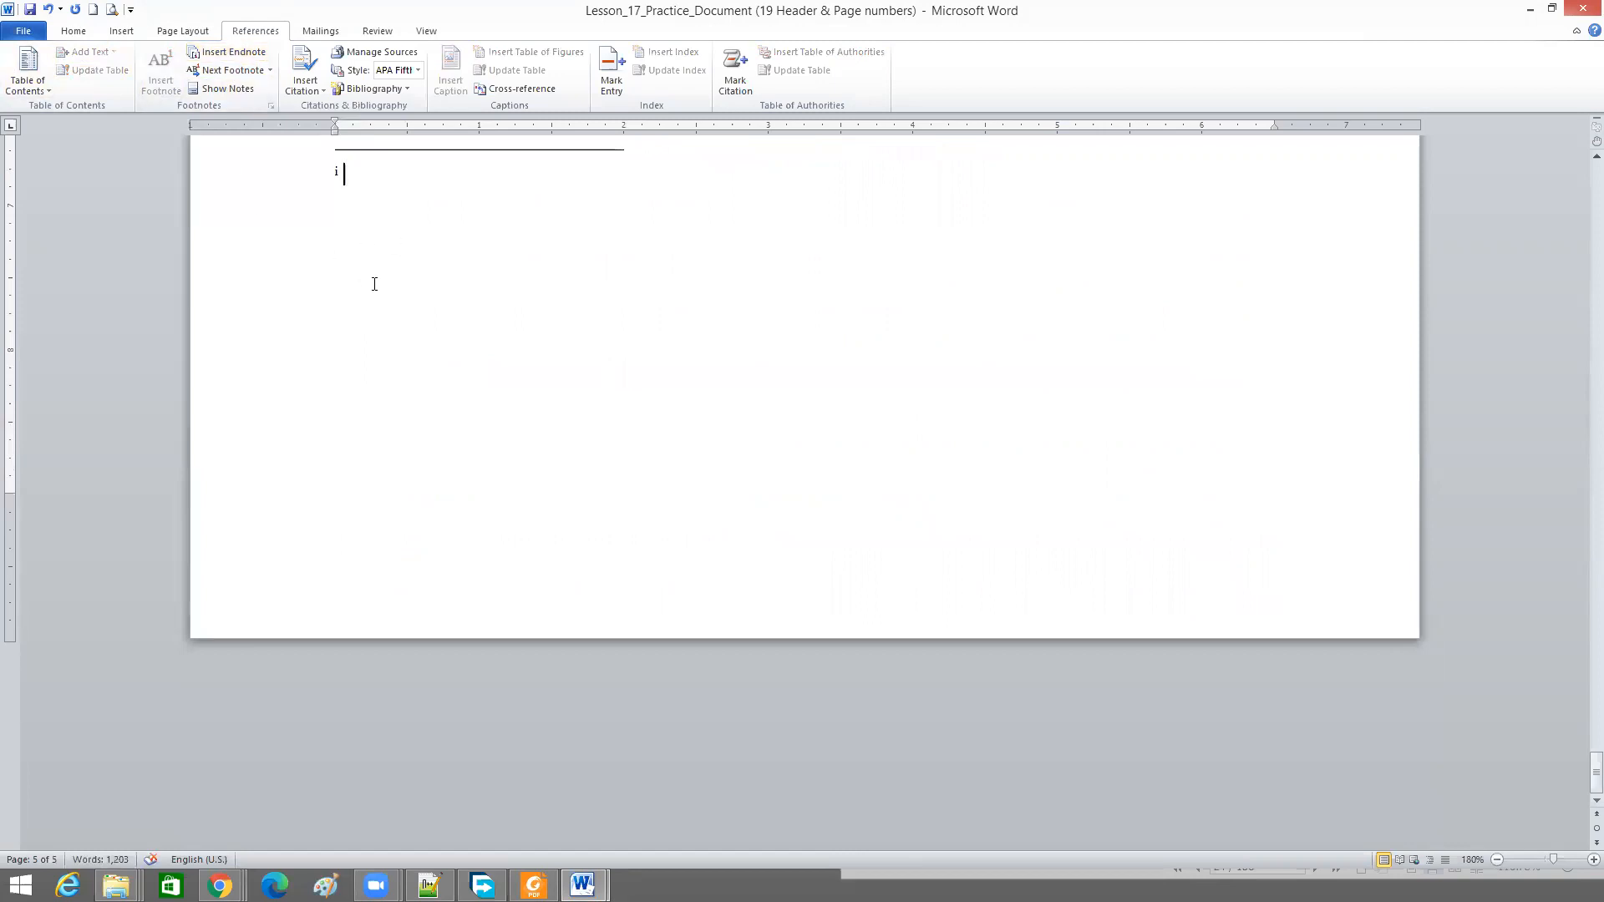
pyautogui.write('50 yrs')
# Compare the placement of the footnotes at the end of page 2 with the endnote on the document's last page
pyautogui.scroll(5, 393, 443)
pyautogui.scroll(15, 392, 445)
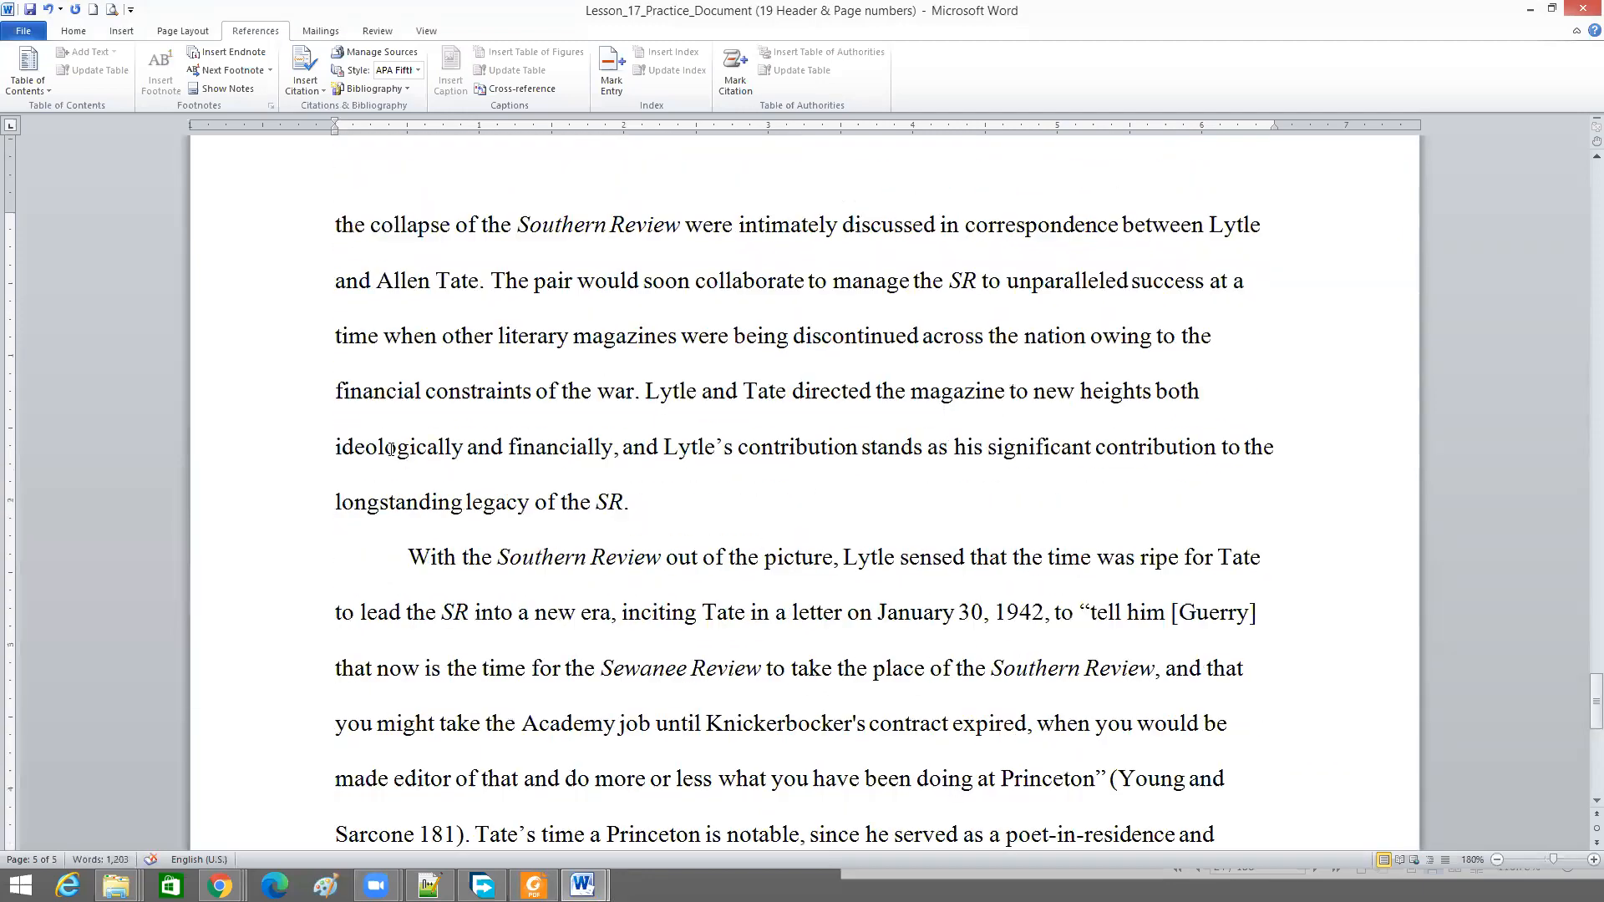
pyautogui.scroll(6, 391, 451)
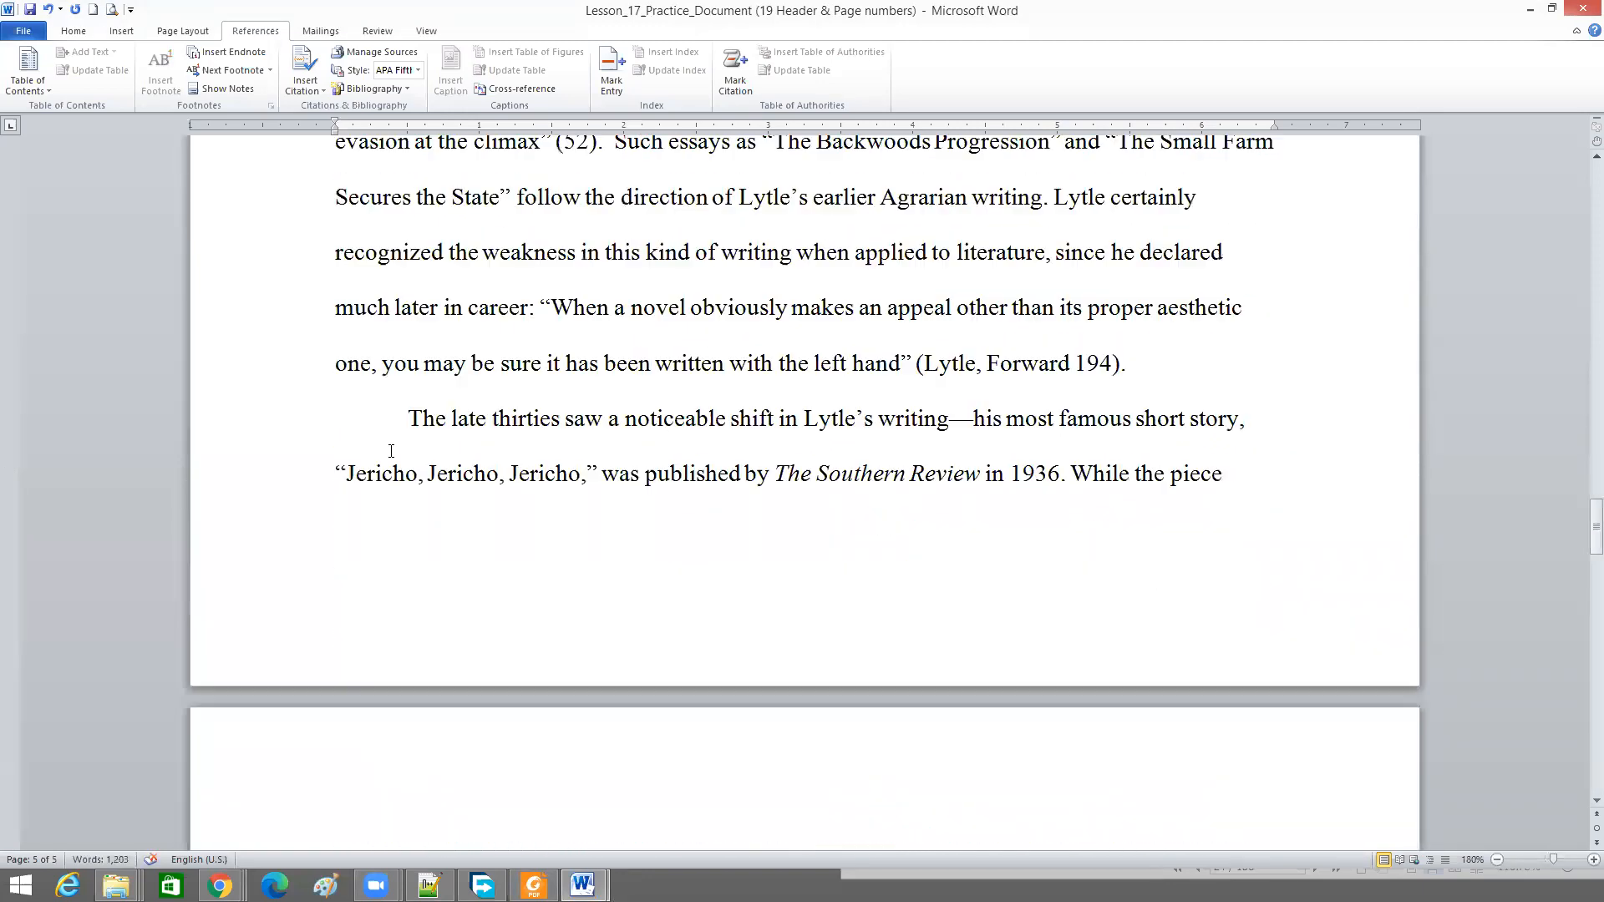
pyautogui.scroll(15, 391, 453)
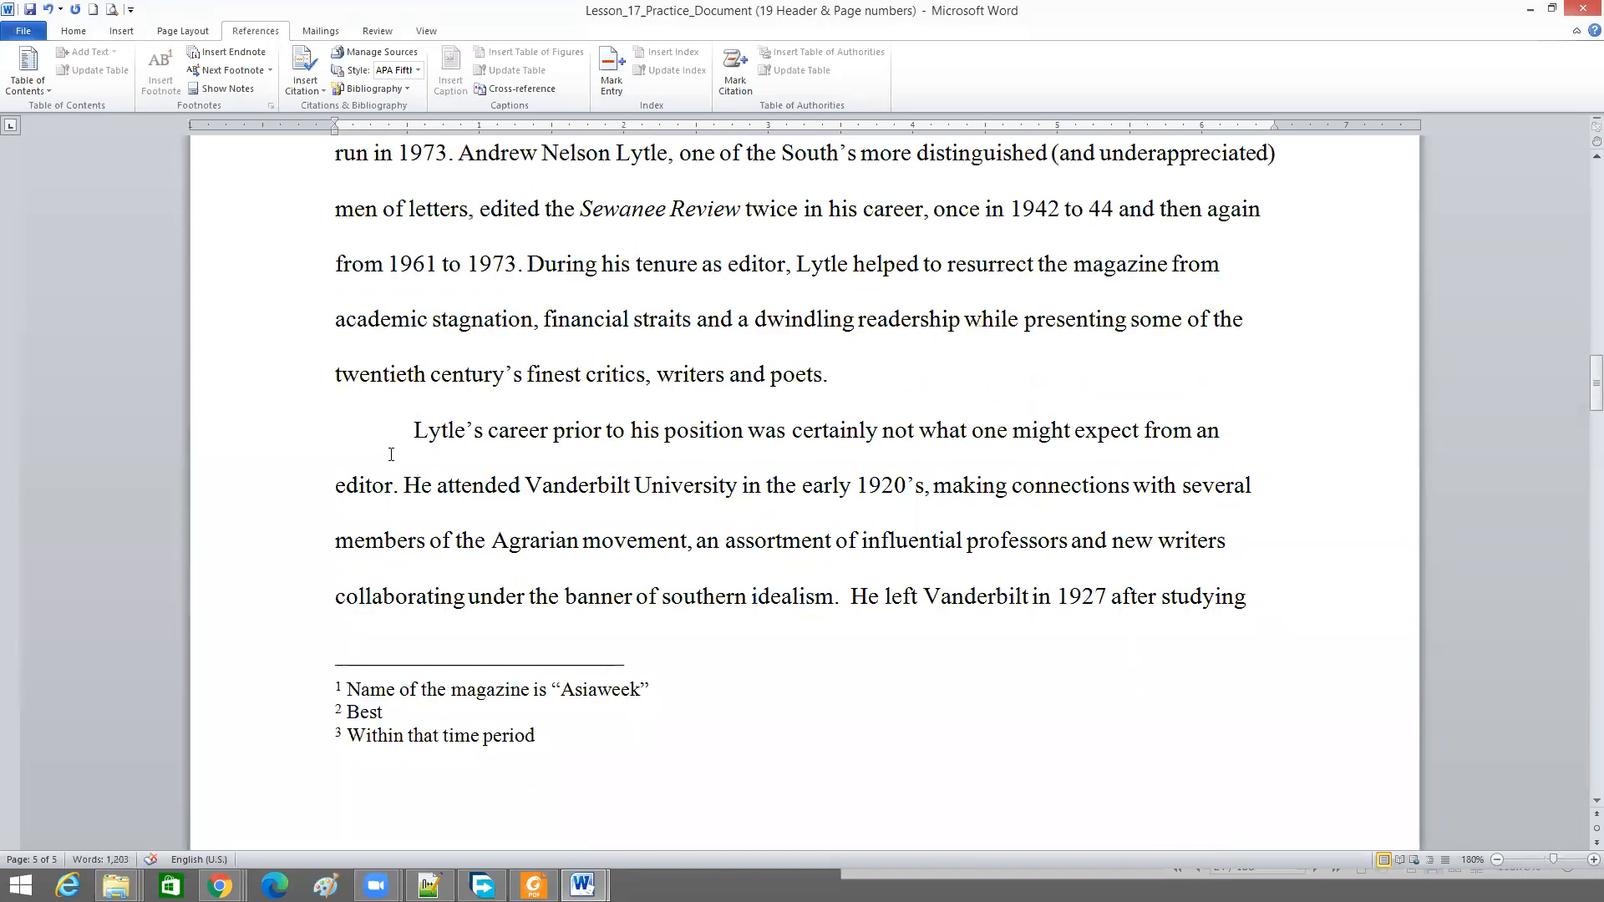
pyautogui.scroll(12, 391, 457)
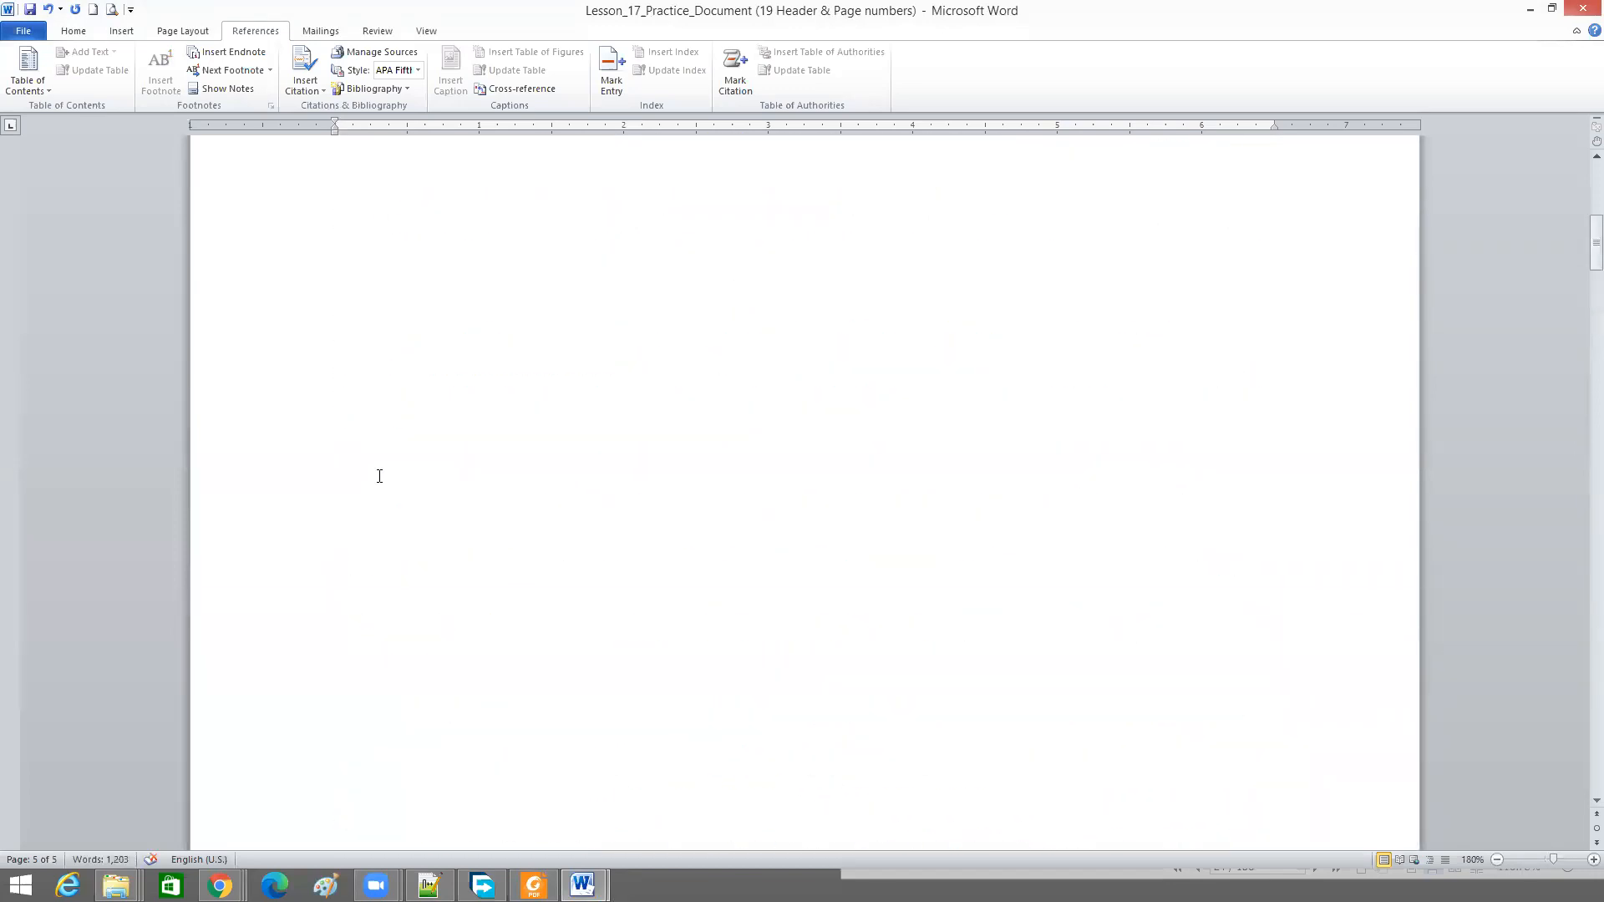
pyautogui.scroll(-15, 389, 483)
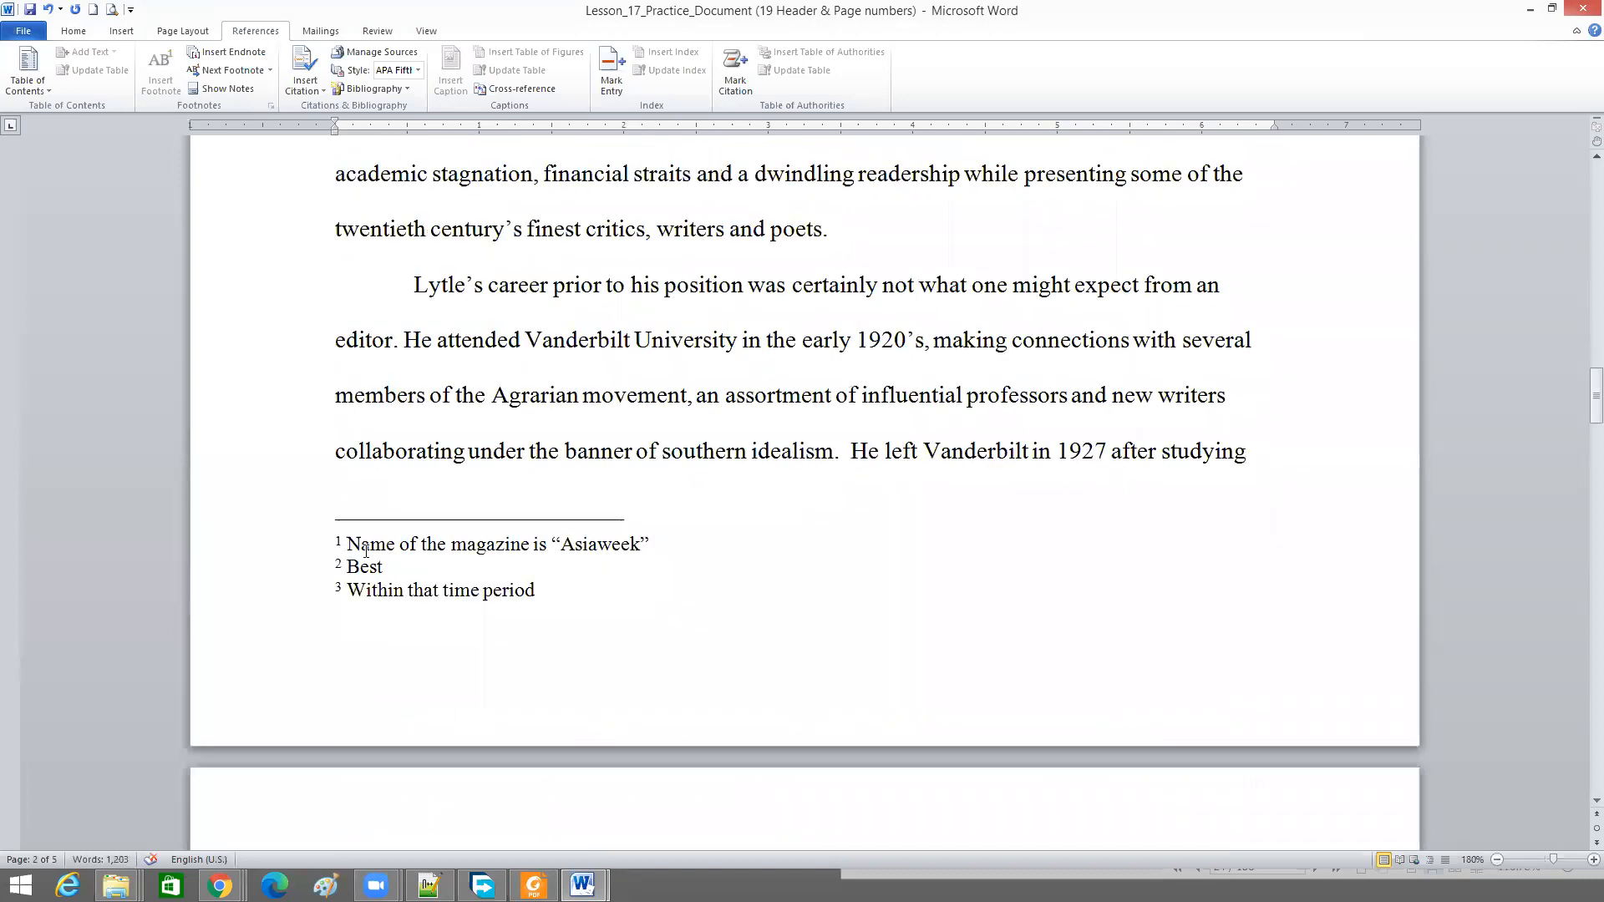
pyautogui.moveTo(1591, 397); pyautogui.dragTo(1580, 786)
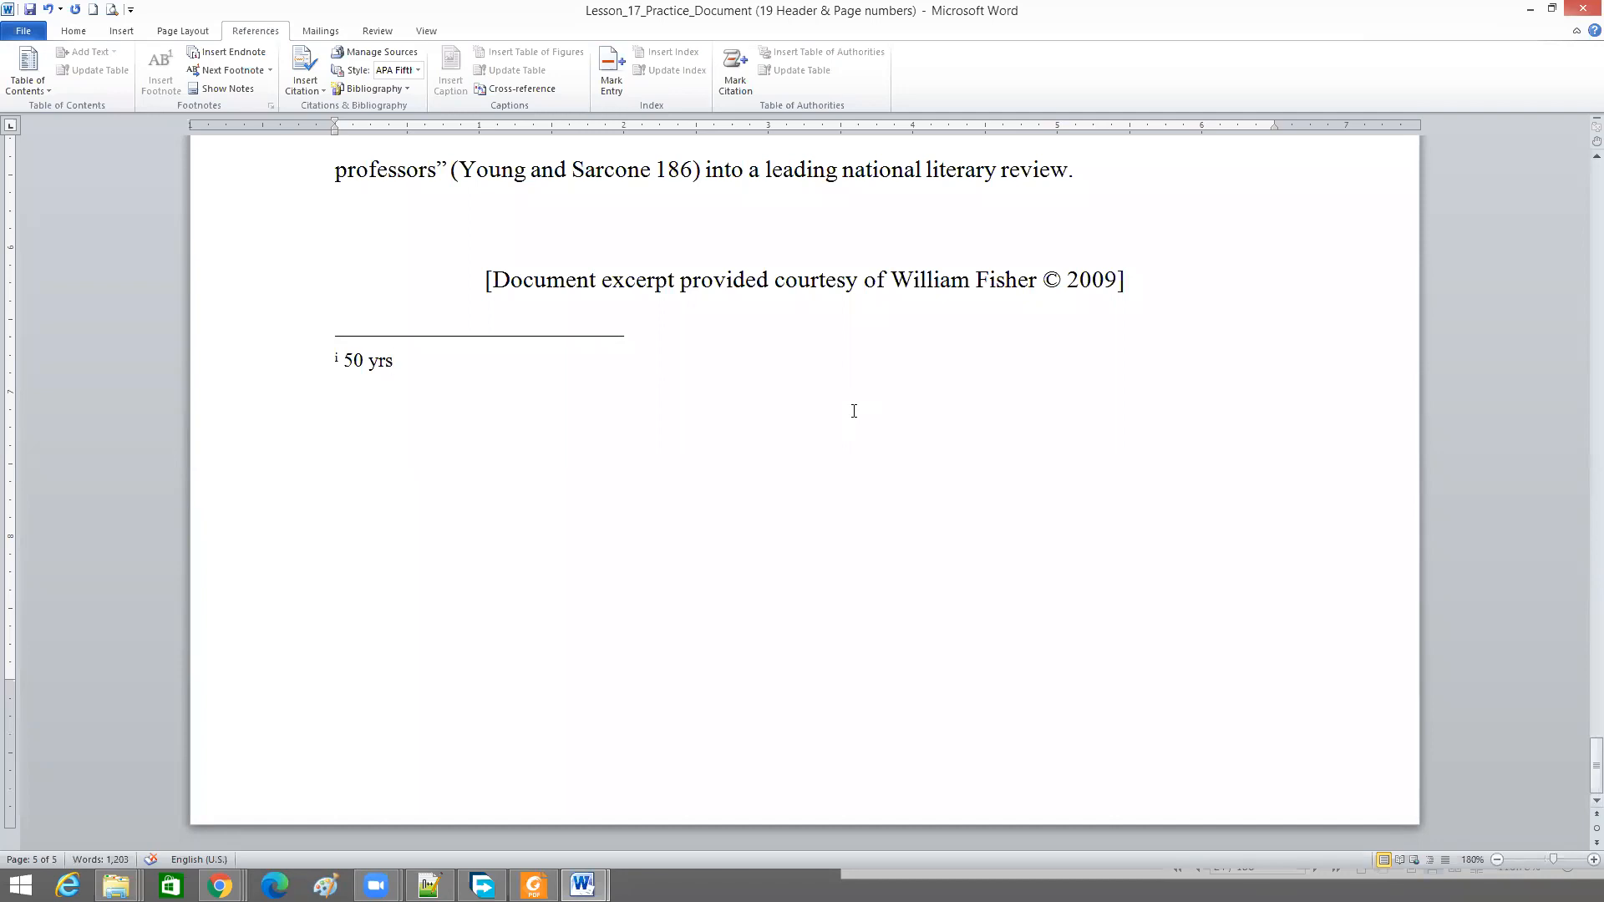
# Look back through the pages before the endnote for note texts and return to the endnote on the last page
pyautogui.scroll(3, 854, 411)
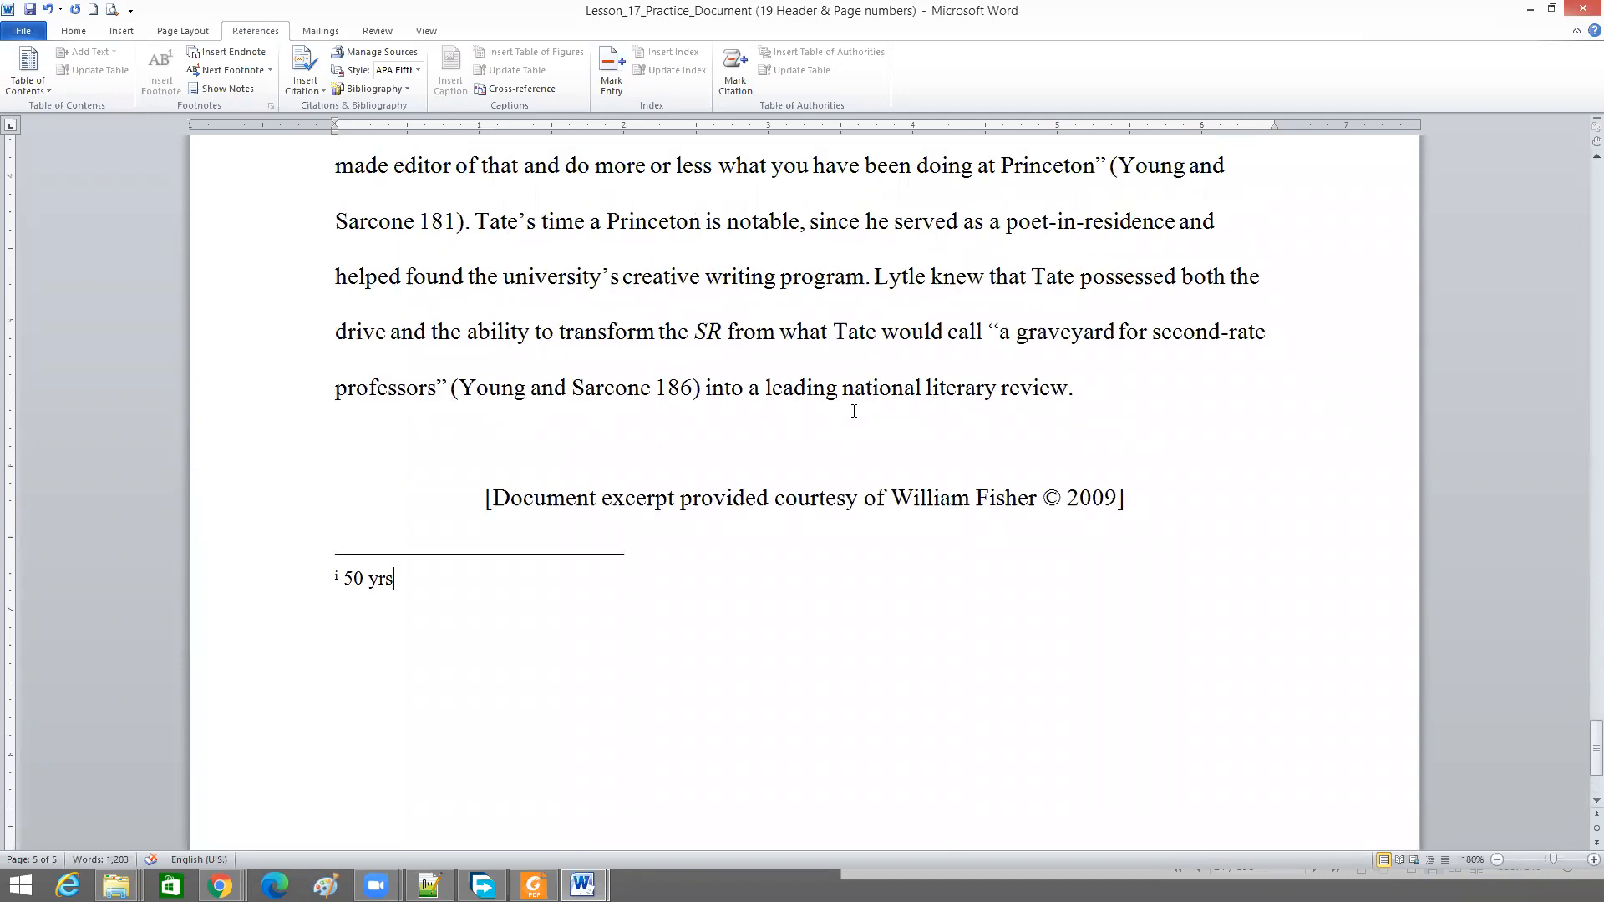
pyautogui.scroll(10, 854, 411)
pyautogui.scroll(10, 852, 411)
pyautogui.scroll(10, 852, 411)
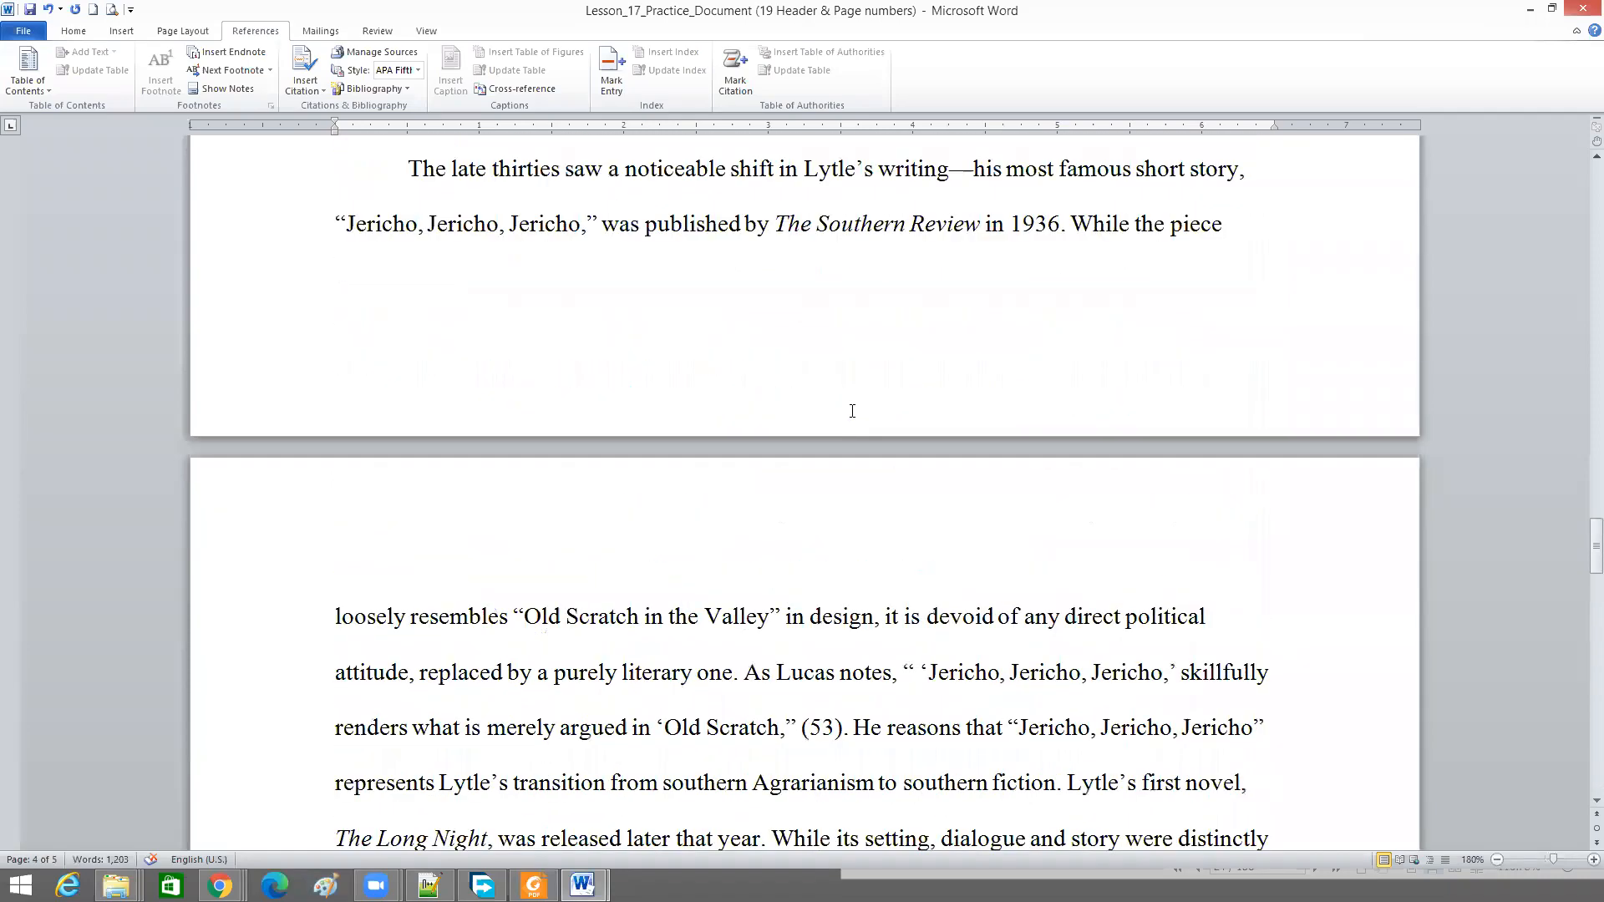
pyautogui.scroll(-15, 916, 333)
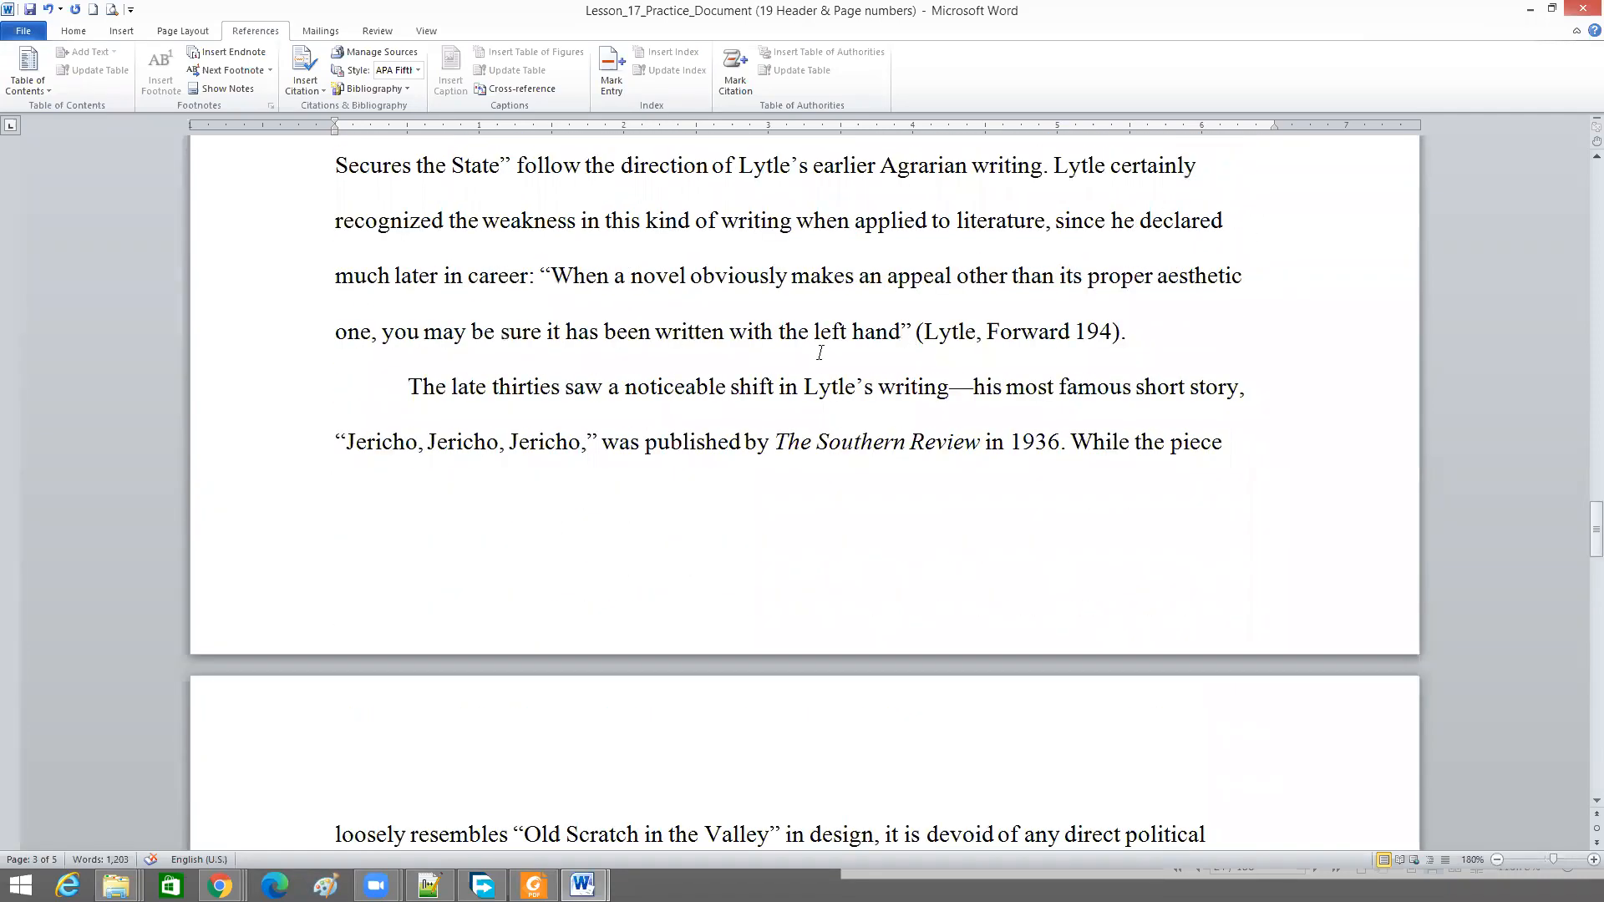
pyautogui.scroll(-10, 702, 356)
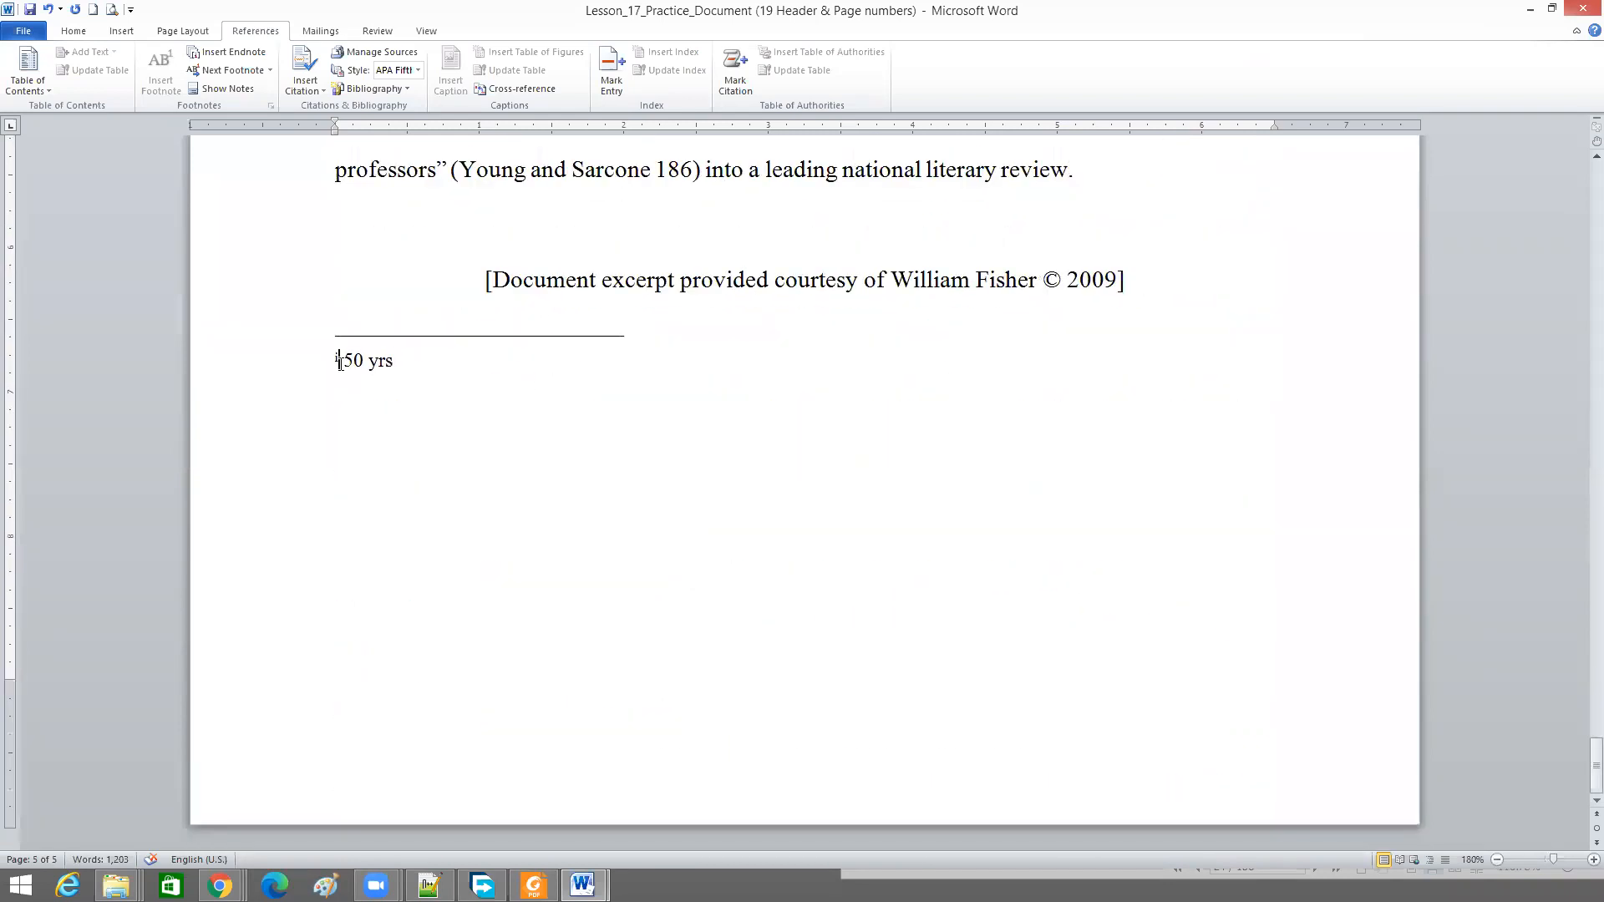
# Check the commands offered for the "50 yrs" endnote without applying any, and return to the first paragraph and footnotes on page 2
pyautogui.click(355, 361)
pyautogui.rightClick(355, 362)
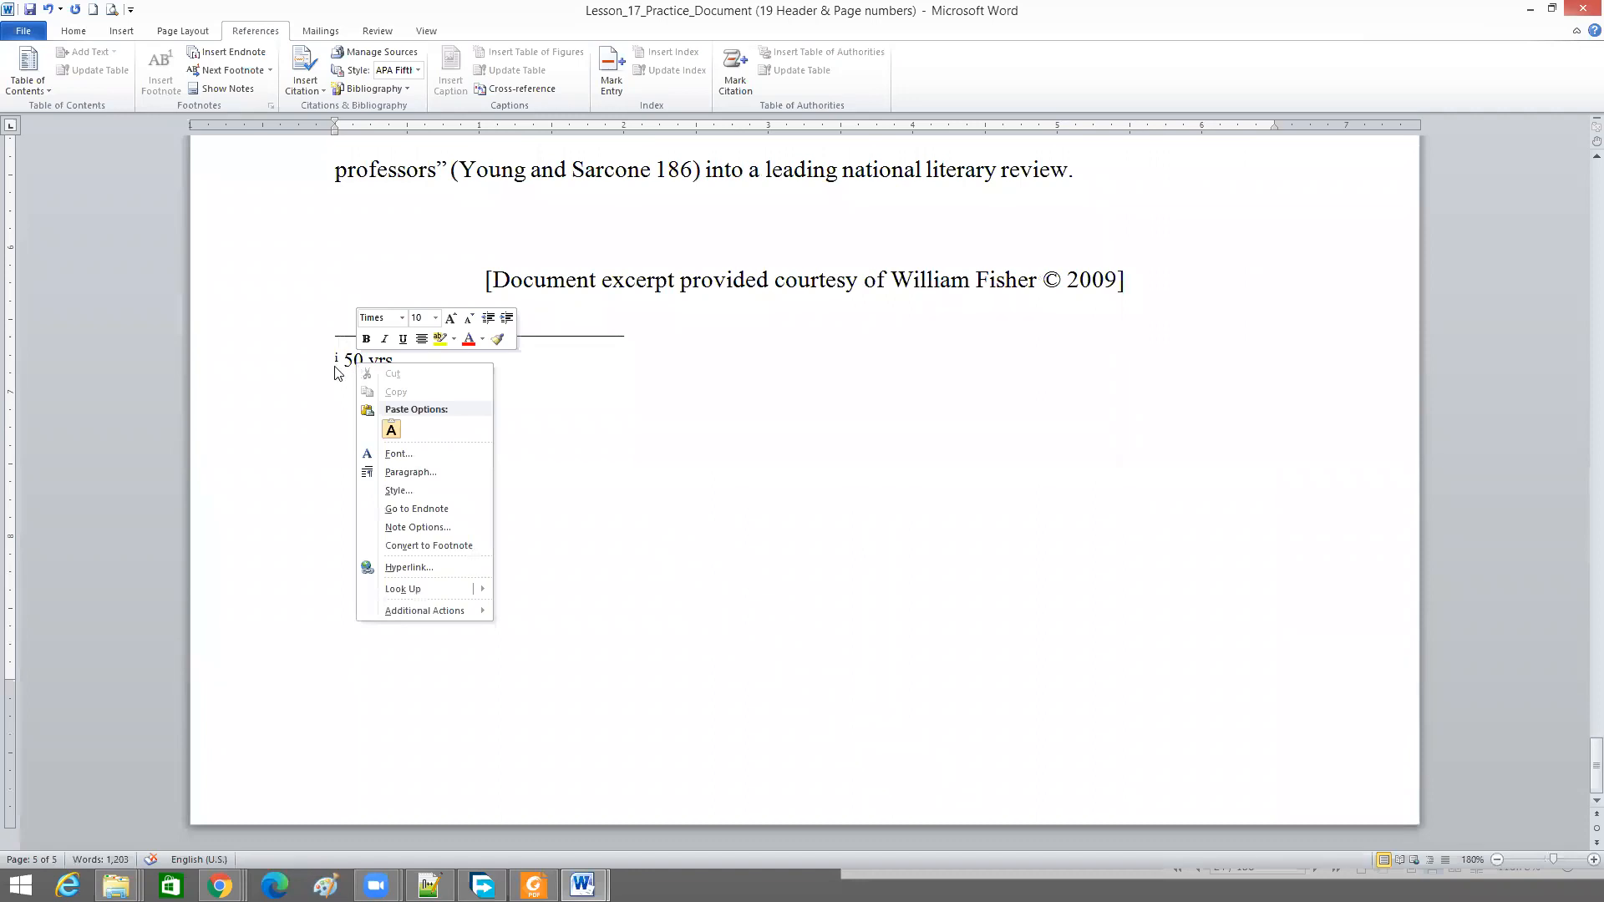
pyautogui.click(336, 363)
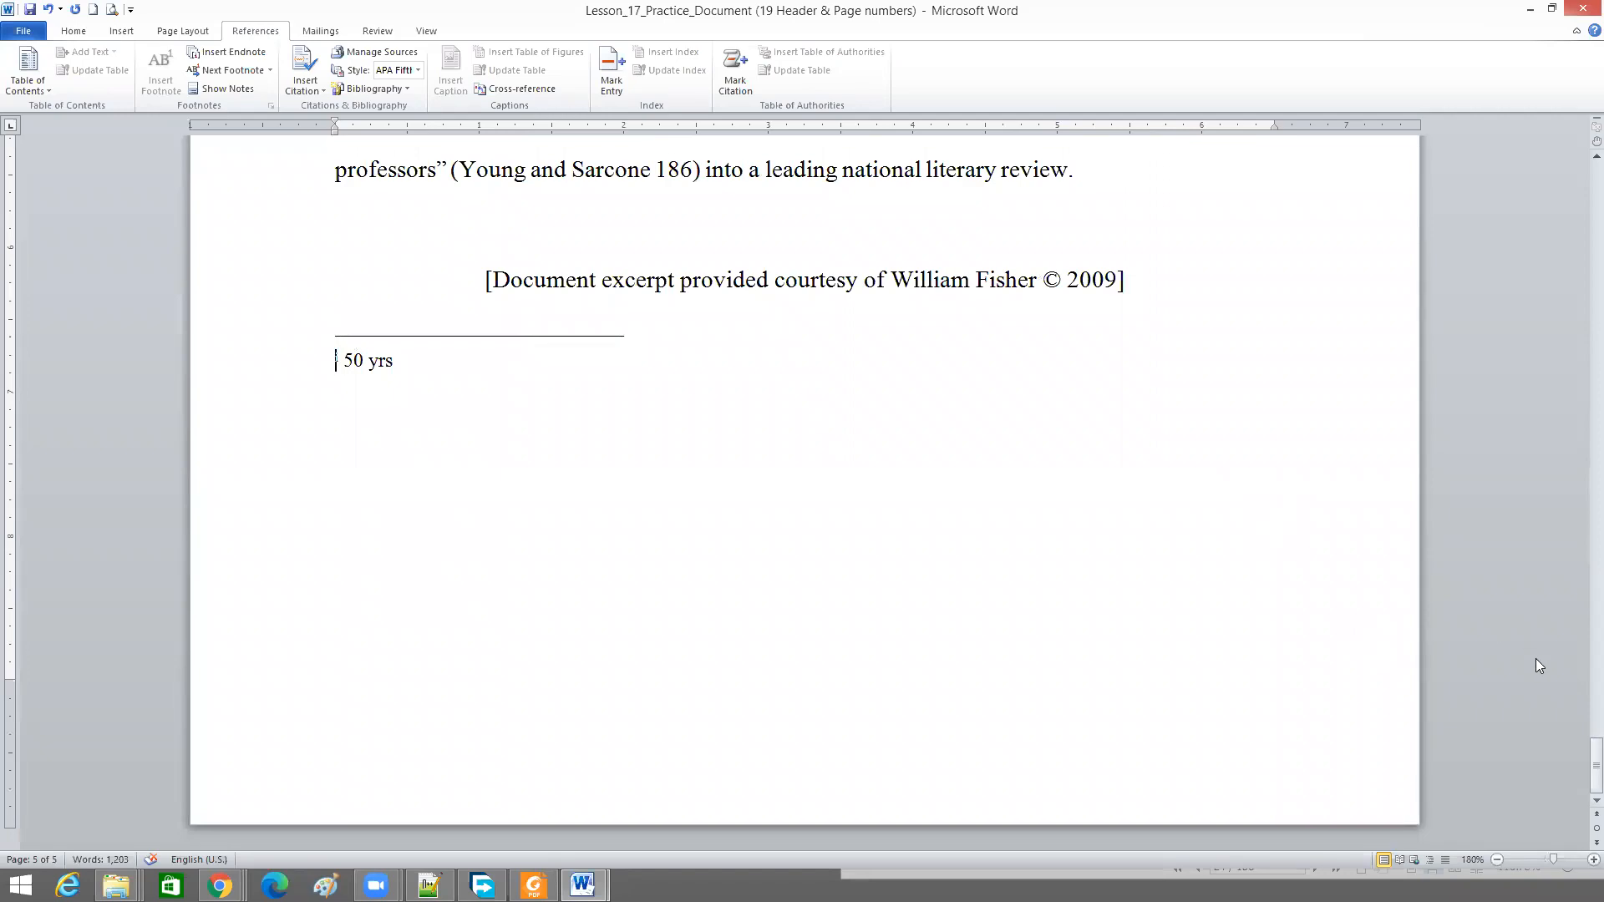
pyautogui.moveTo(1579, 756); pyautogui.dragTo(1581, 375)
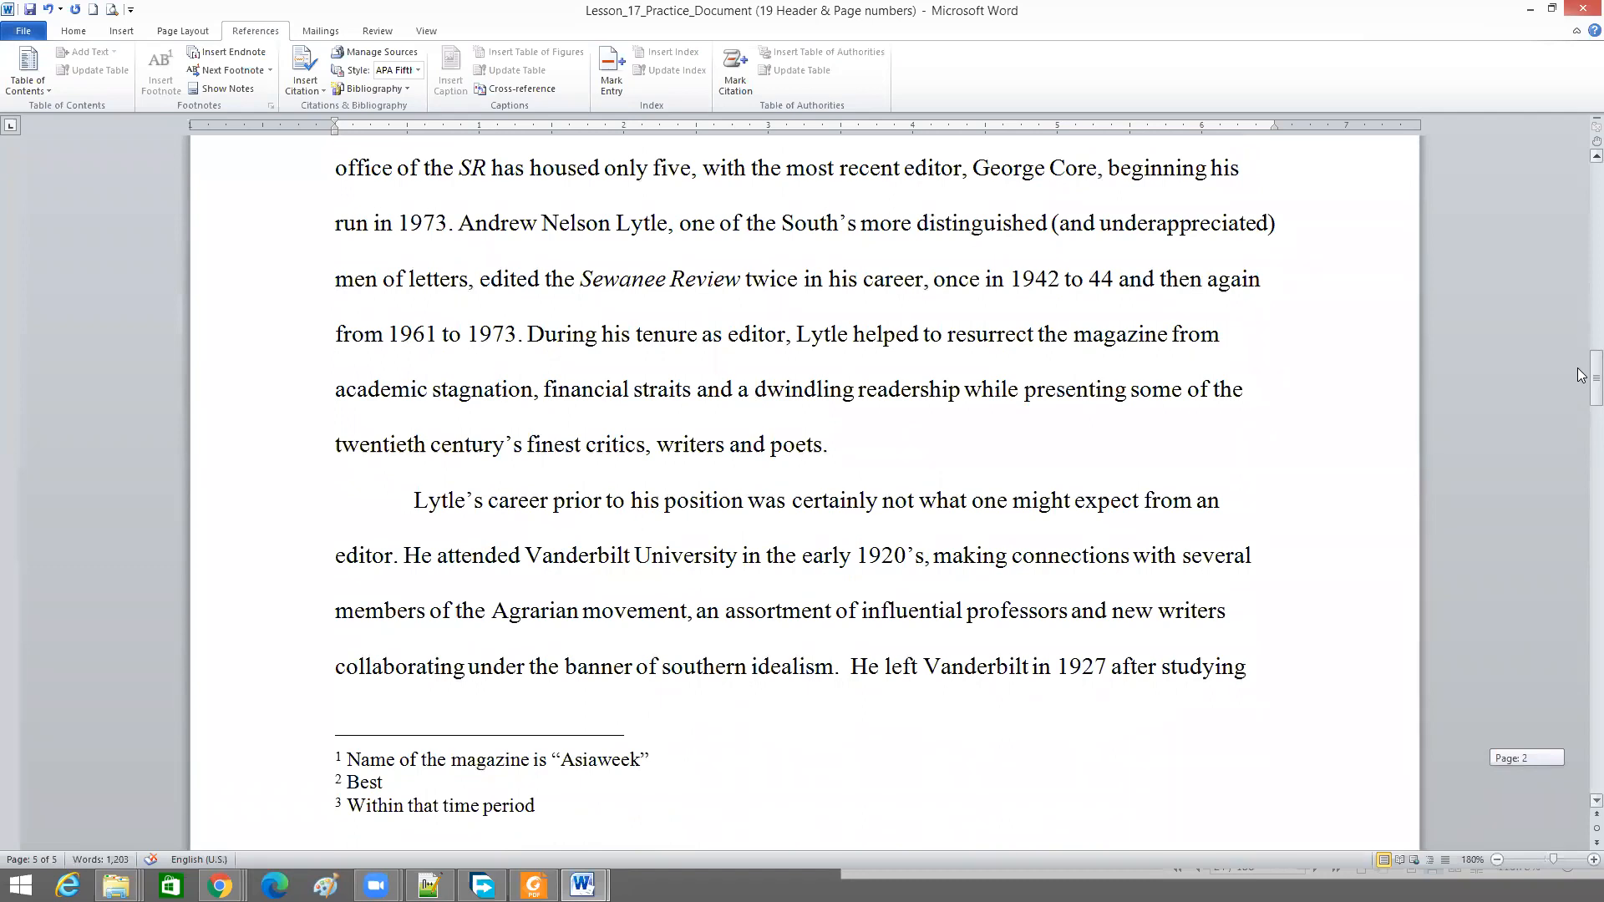
pyautogui.moveTo(1581, 375); pyautogui.dragTo(1581, 372)
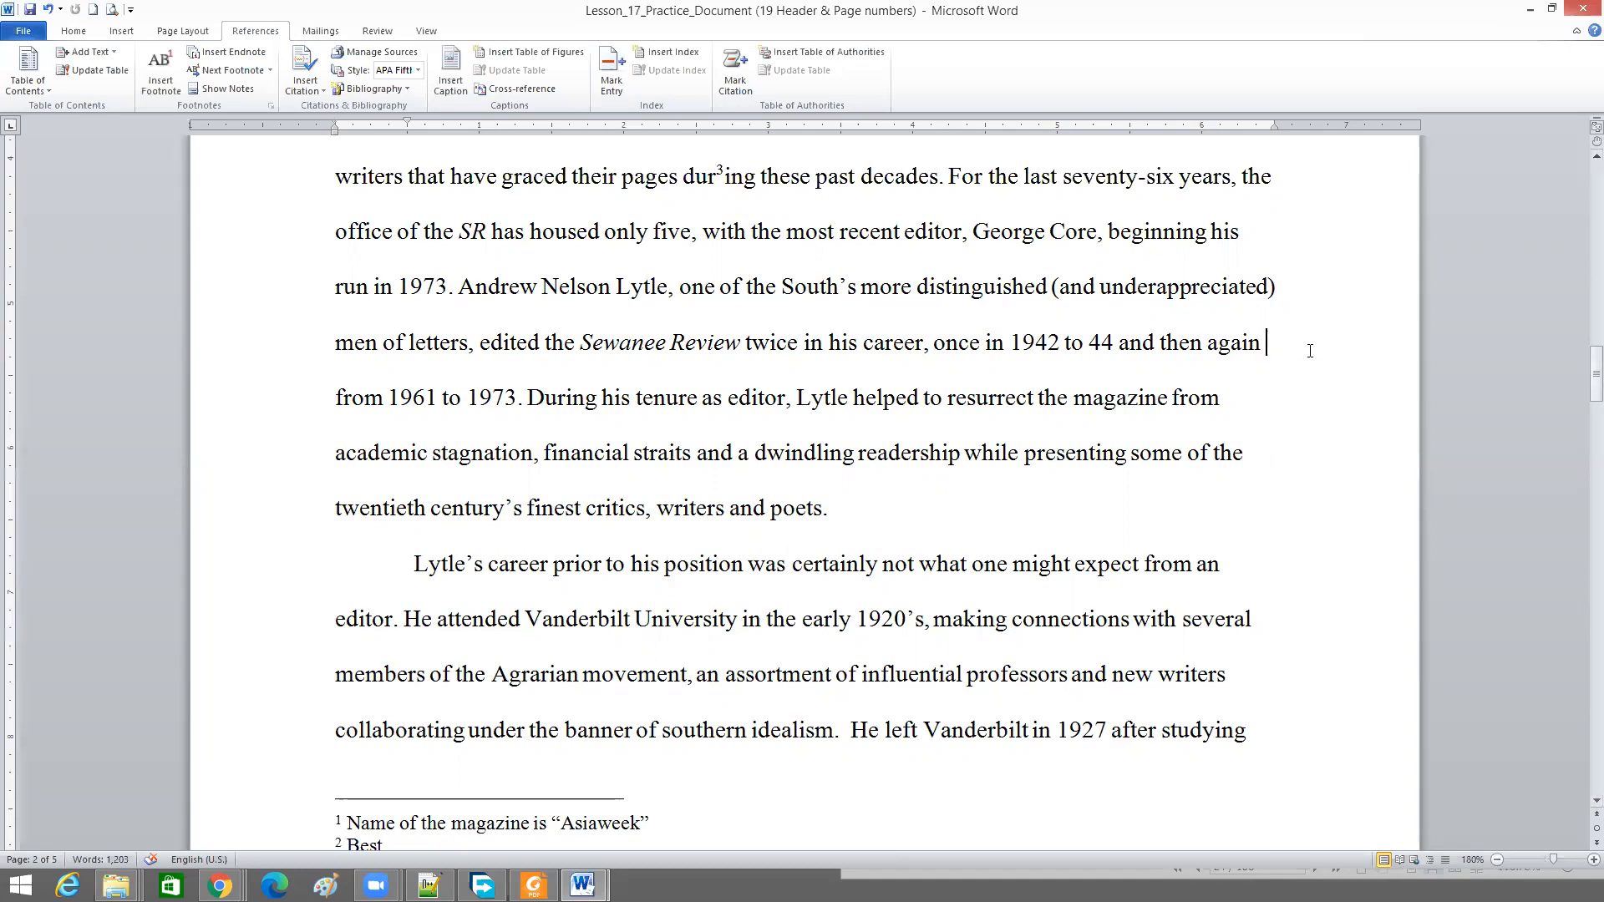
# Review the footnote and endnote reference marks in the first paragraph against the footnote texts at the end of page 2
pyautogui.scroll(2, 1310, 351)
pyautogui.scroll(3, 1310, 350)
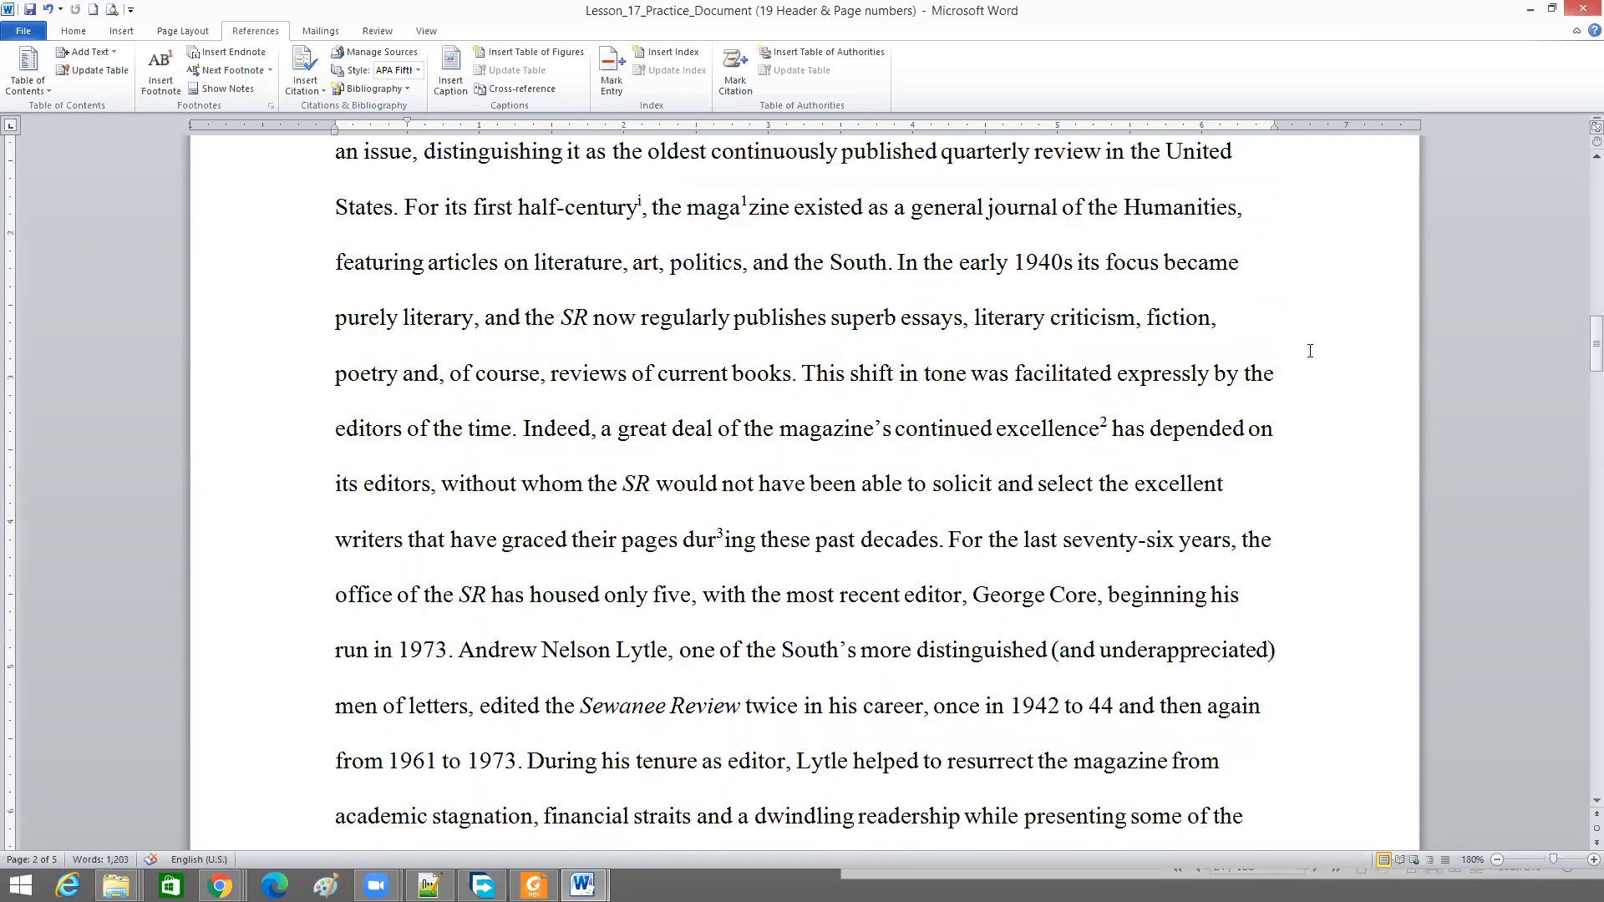
pyautogui.scroll(3, 1310, 351)
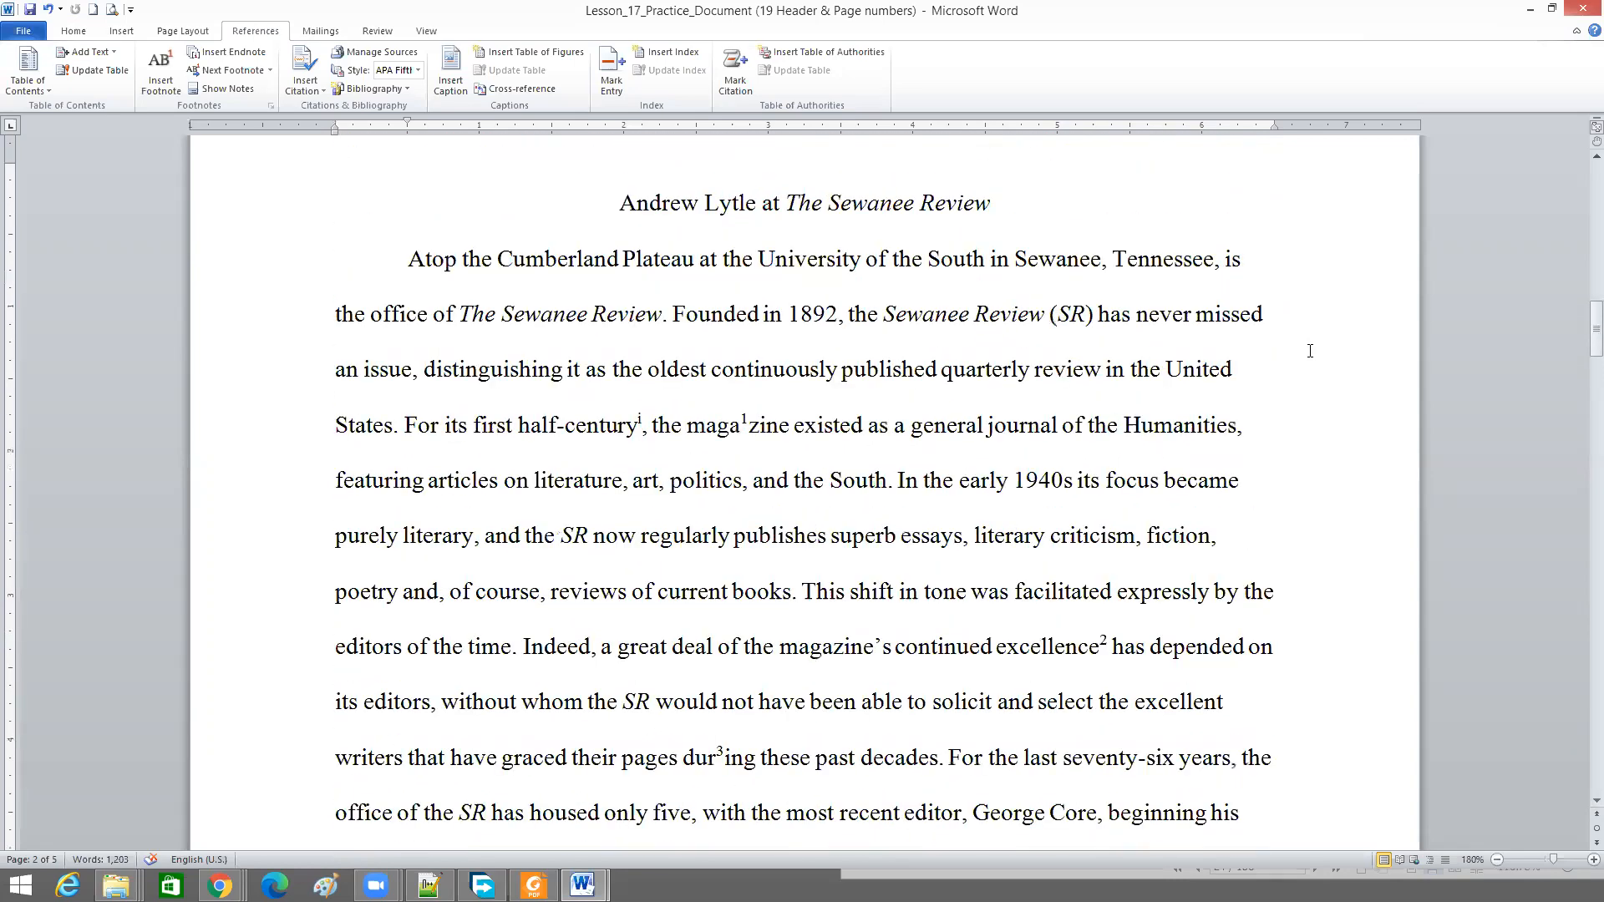
pyautogui.scroll(10, 1310, 351)
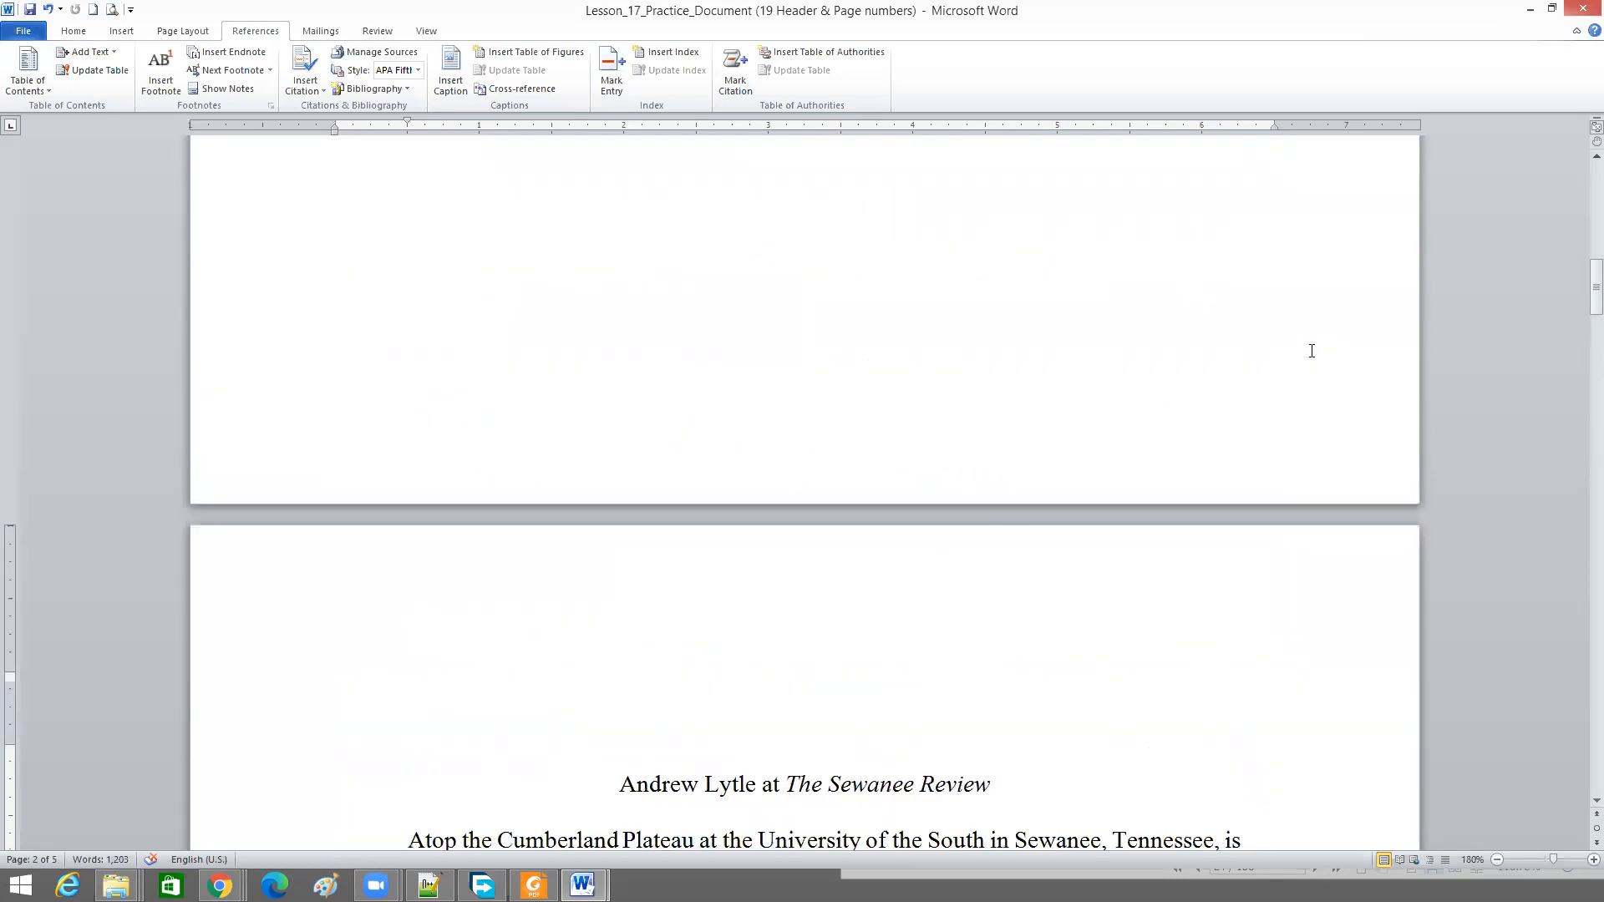
pyautogui.scroll(-8, 1312, 351)
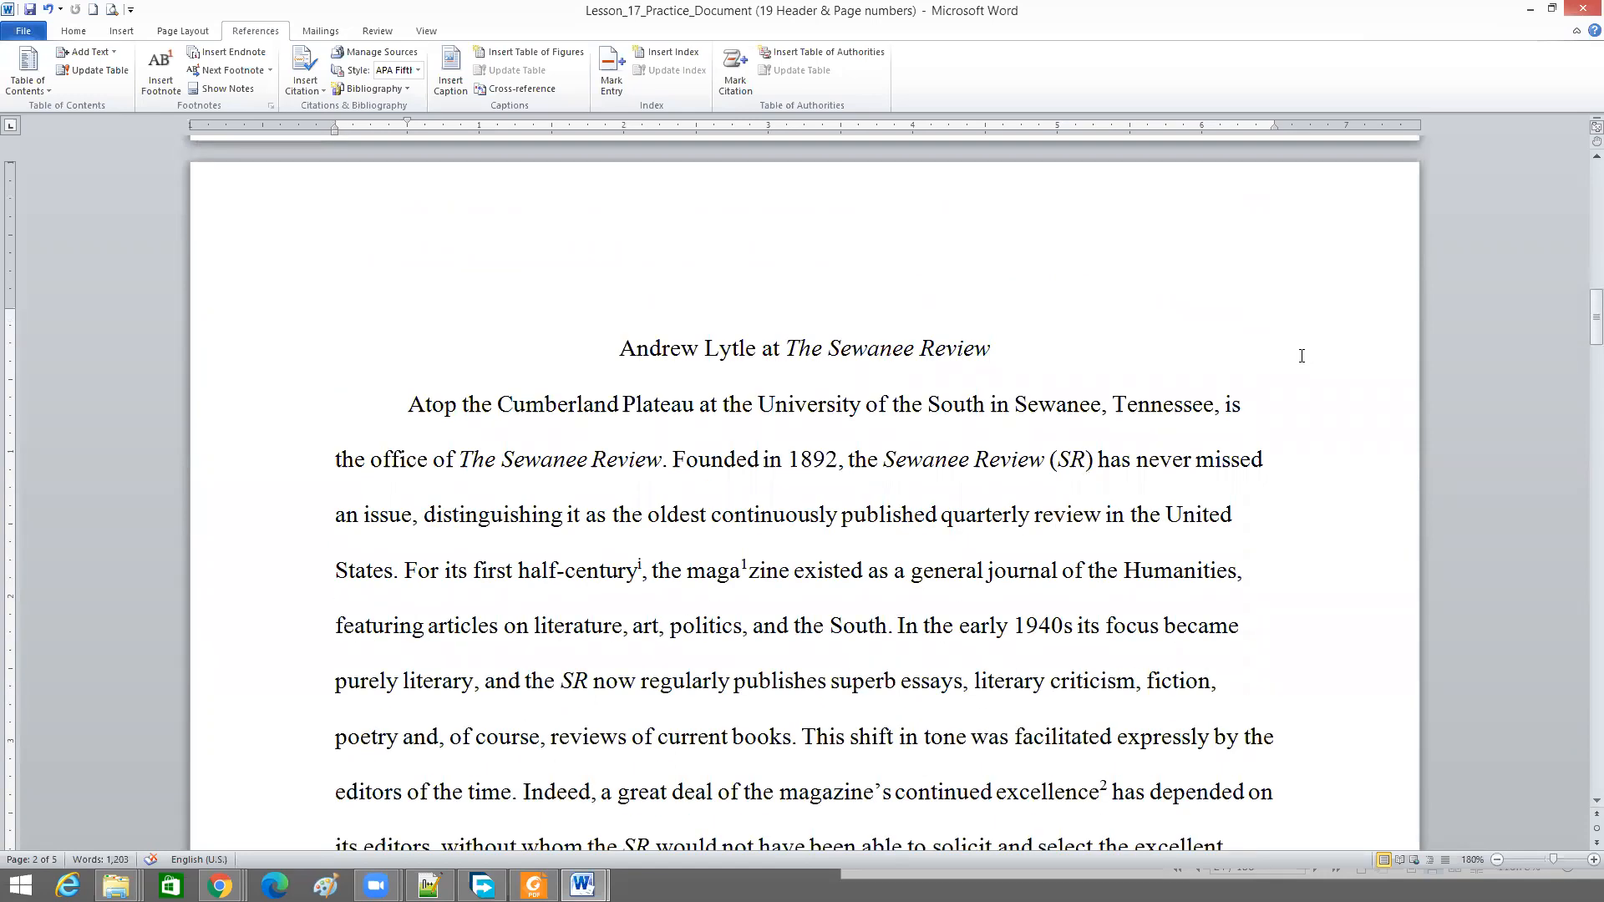
pyautogui.scroll(-2, 1302, 356)
pyautogui.scroll(-2, 1302, 356)
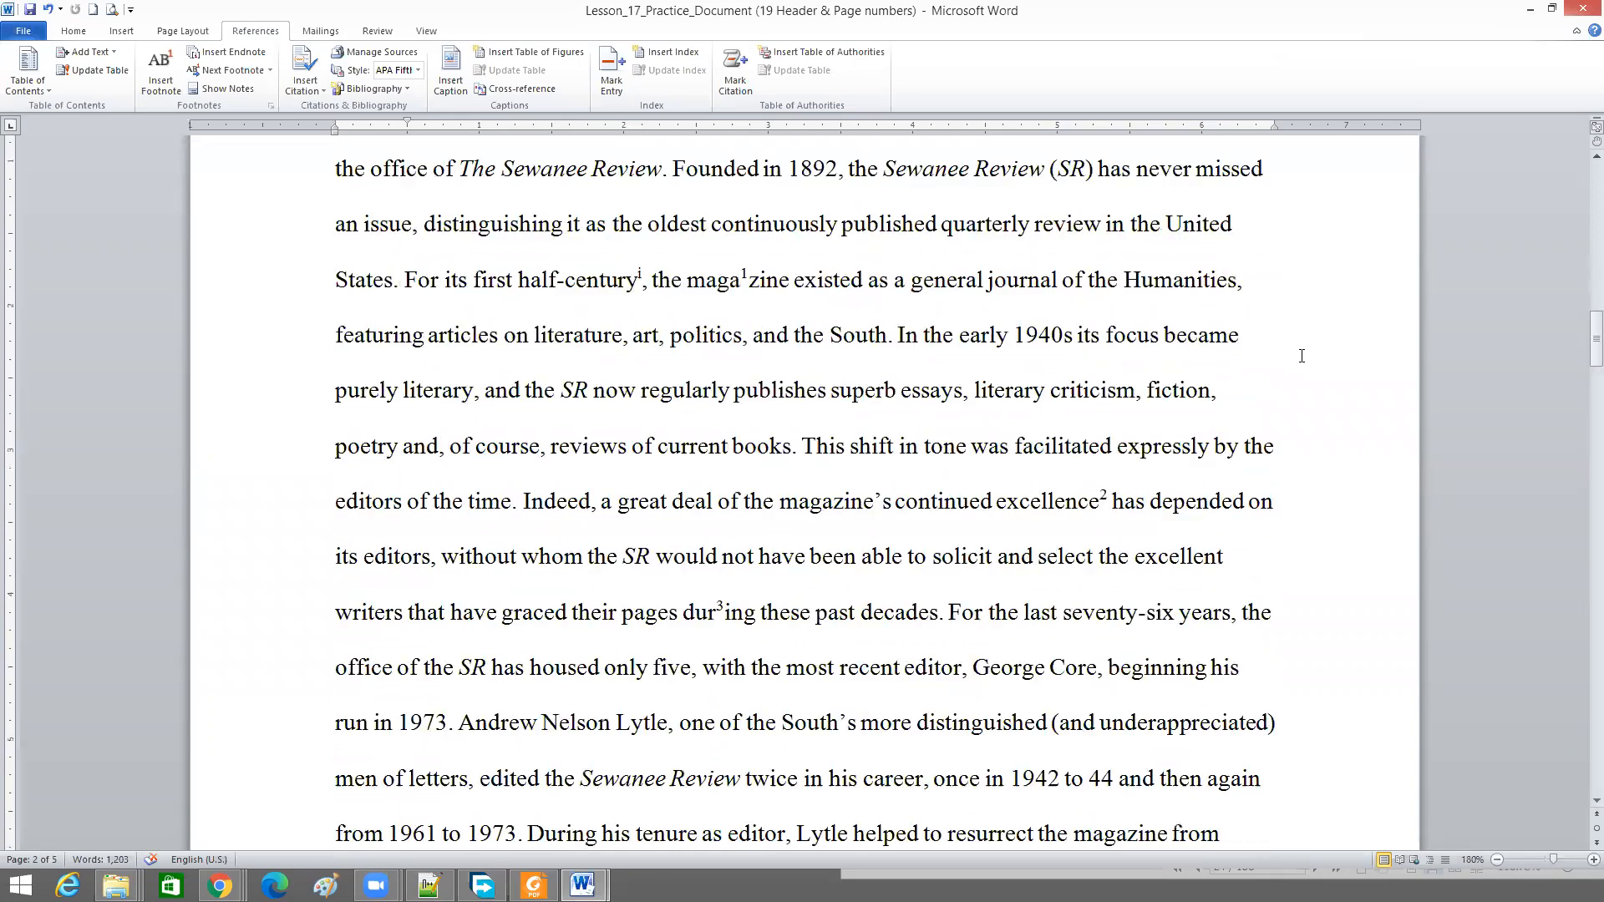
pyautogui.scroll(-3, 1302, 356)
pyautogui.scroll(-4, 1302, 356)
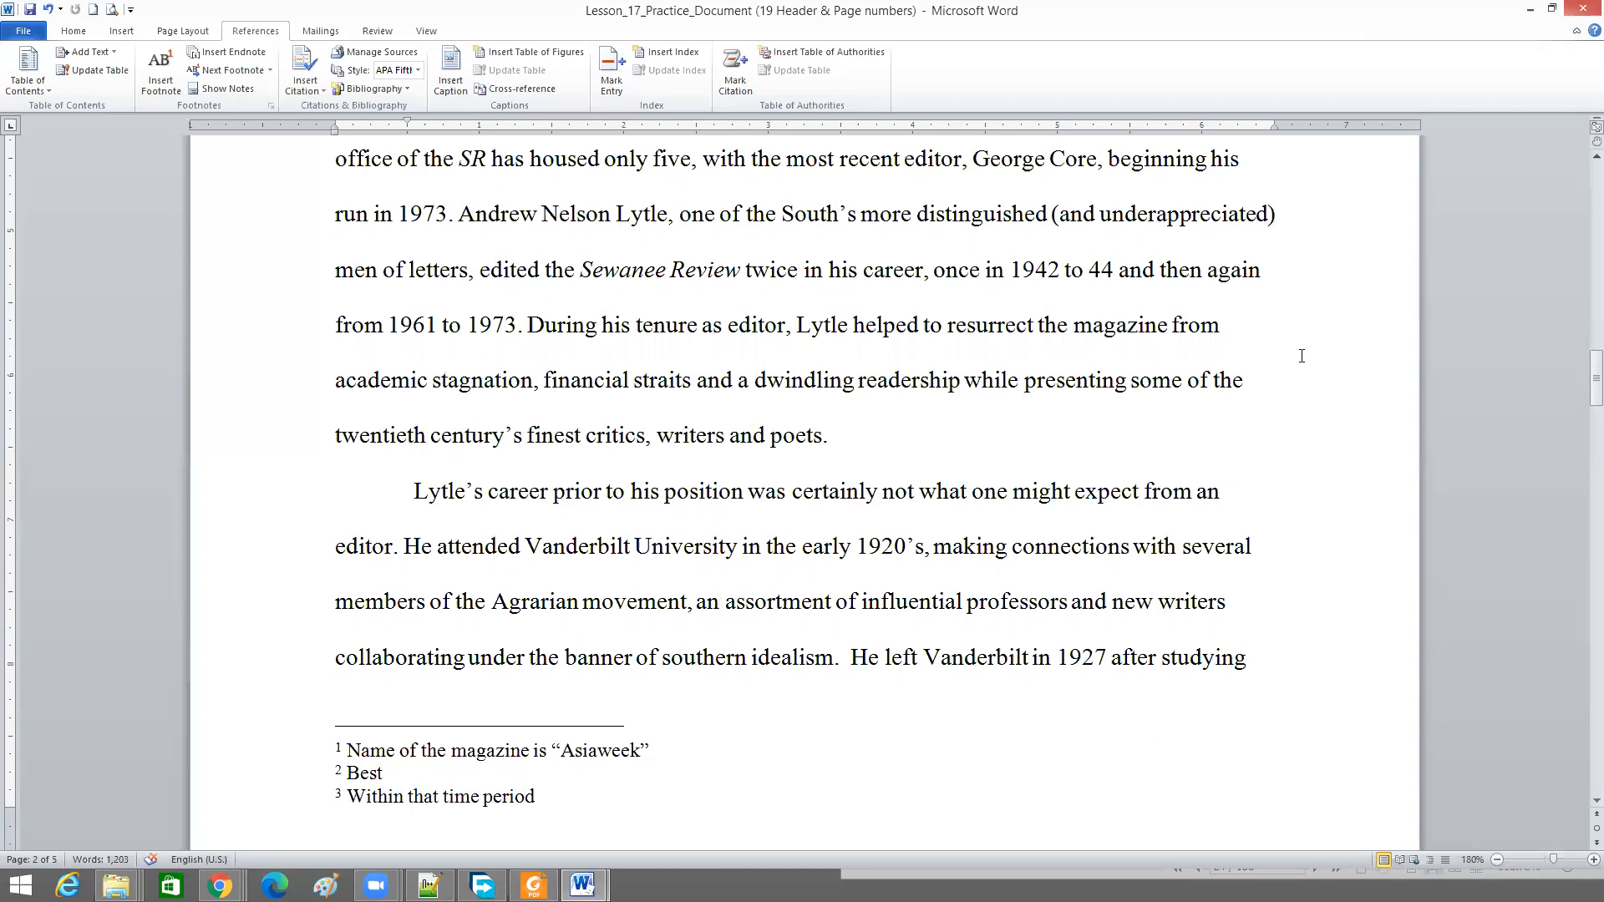
pyautogui.scroll(3, 1302, 356)
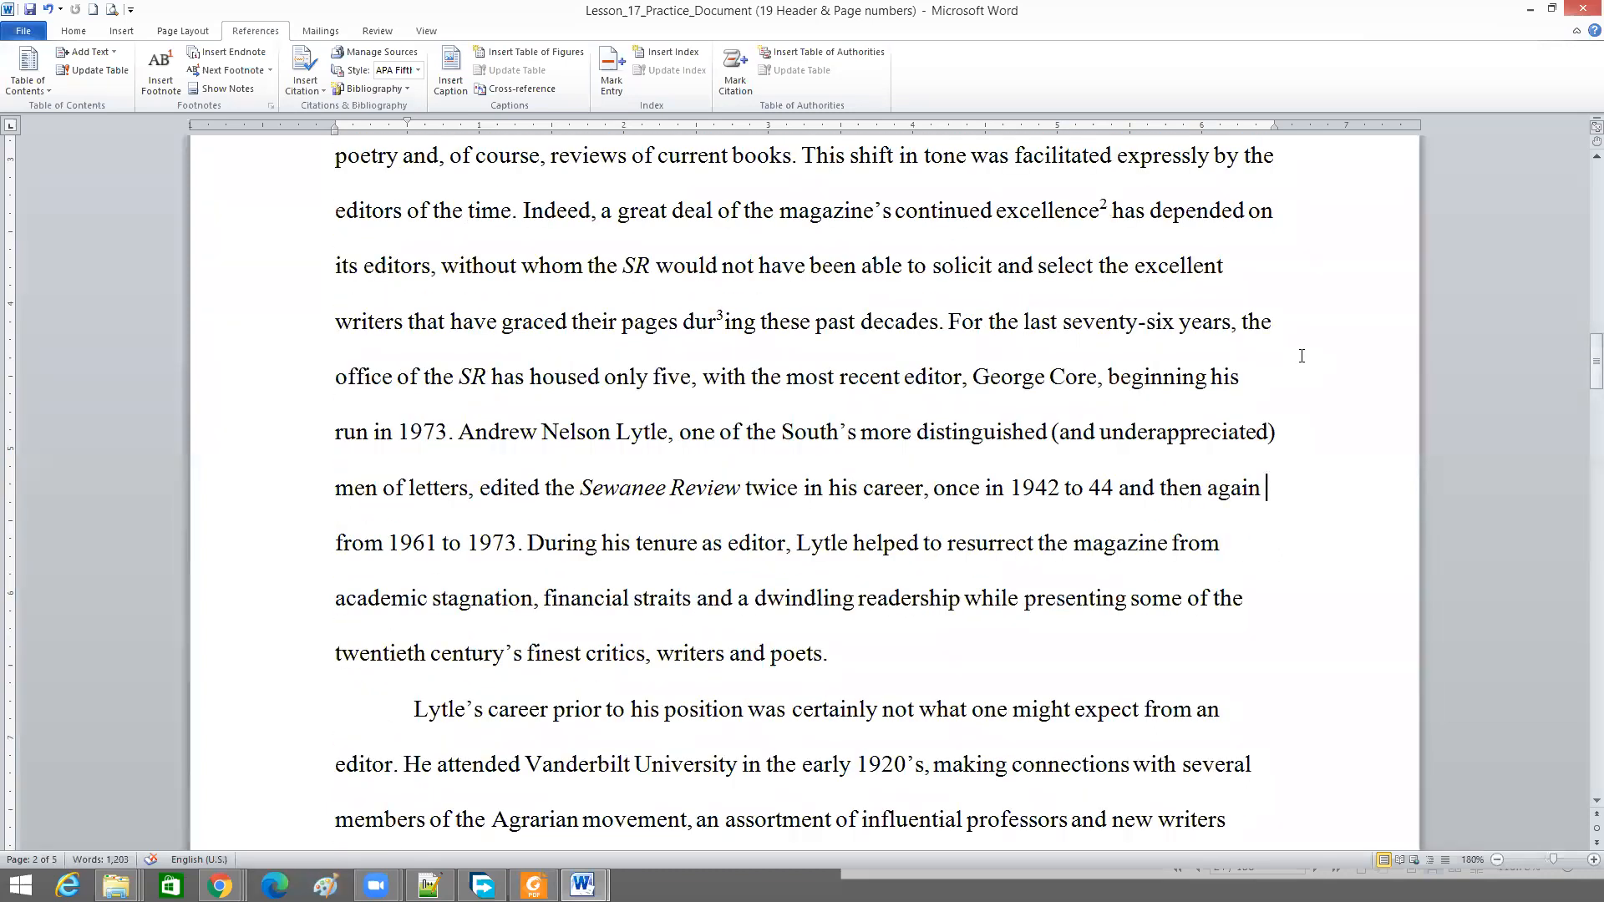
pyautogui.scroll(1, 1302, 356)
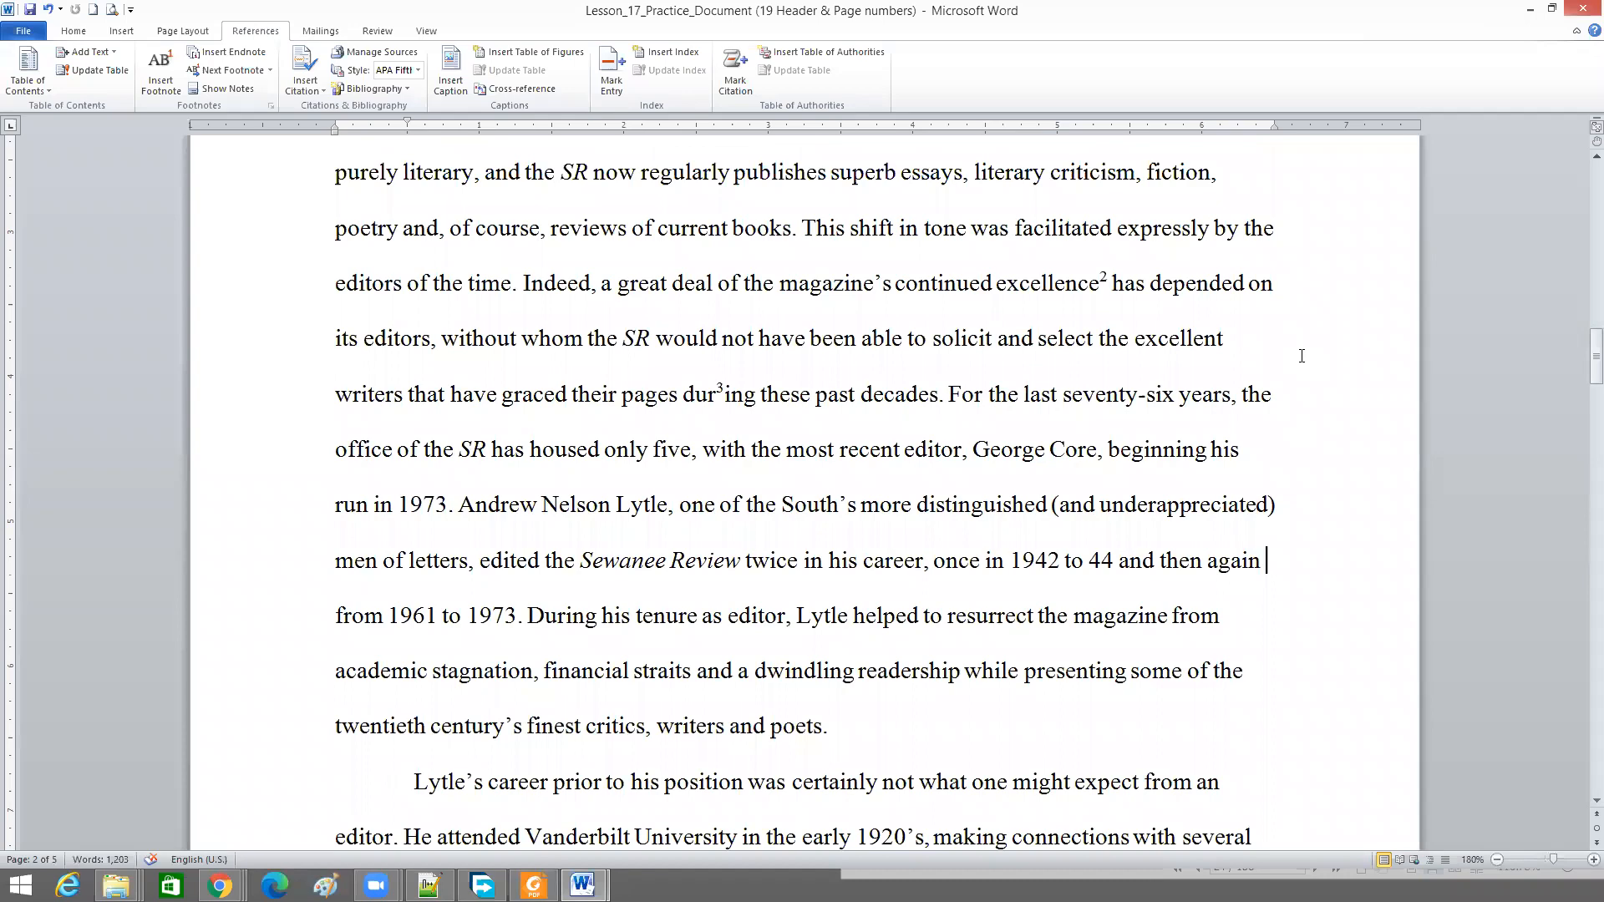
pyautogui.scroll(2, 1302, 356)
pyautogui.scroll(1, 1301, 356)
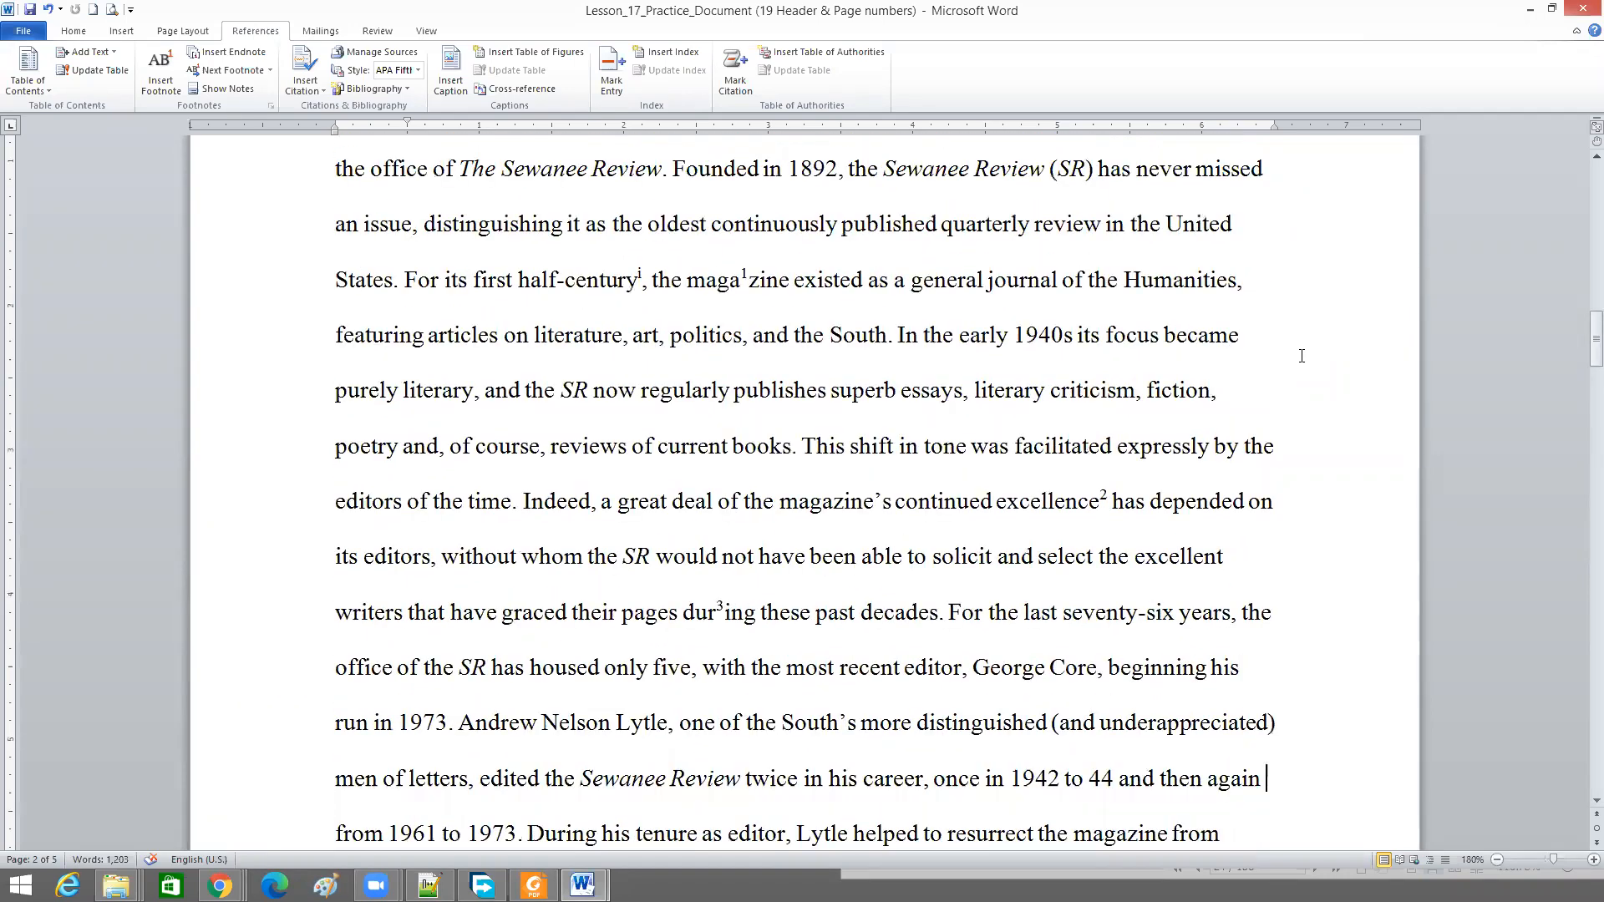
pyautogui.scroll(3, 1302, 356)
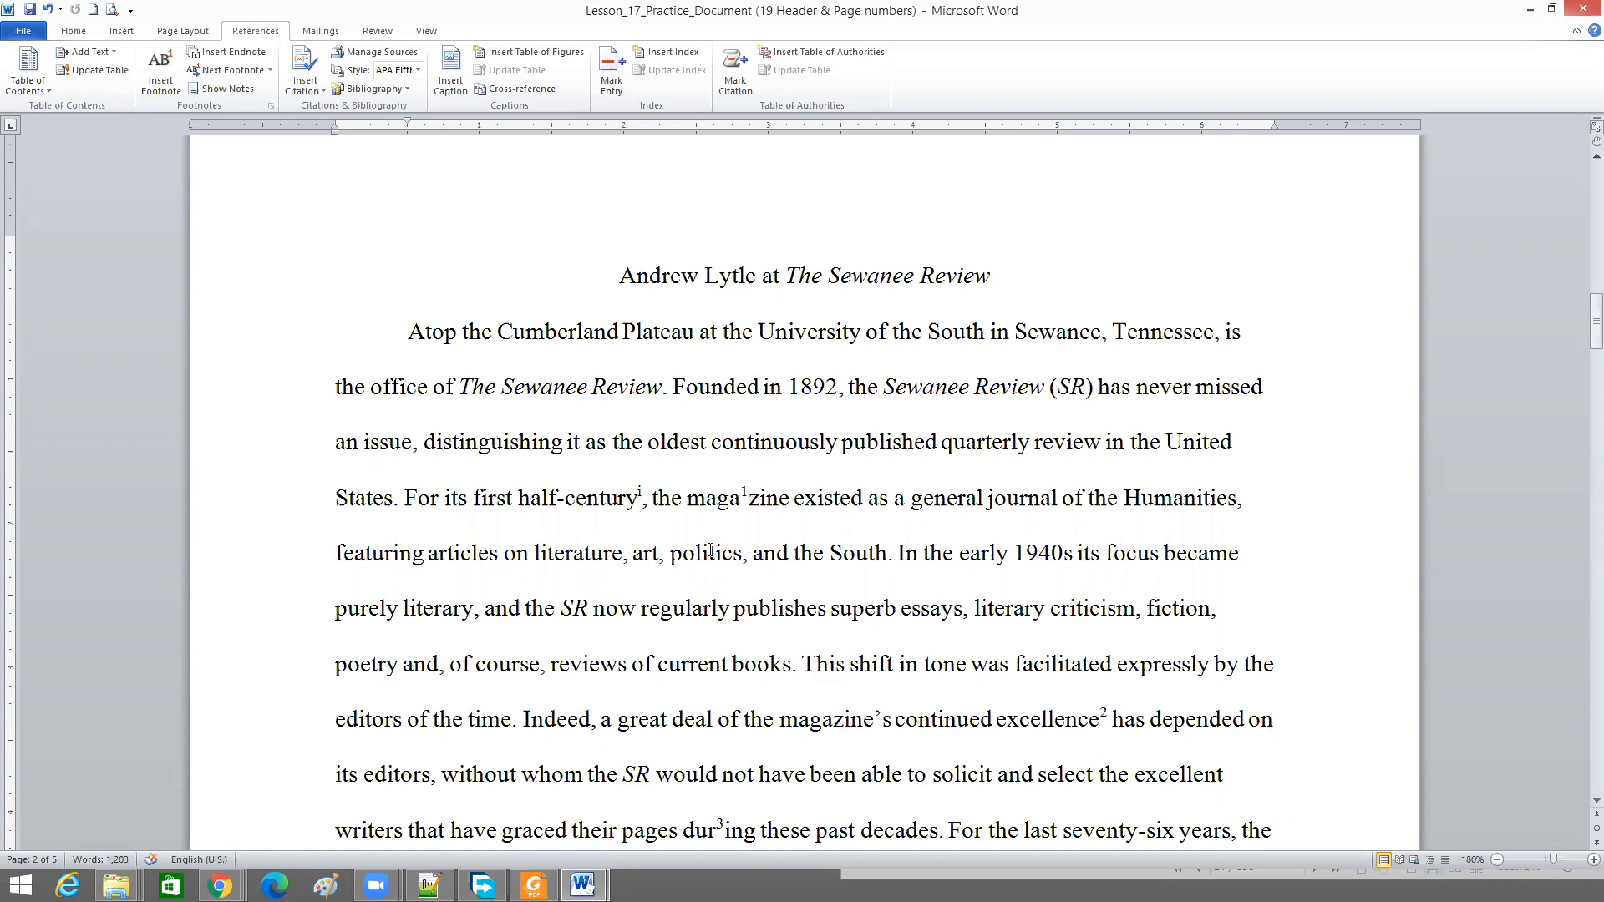
pyautogui.moveTo(649, 497)
pyautogui.click(425, 241)
pyautogui.click(892, 551)
pyautogui.click(219, 306)
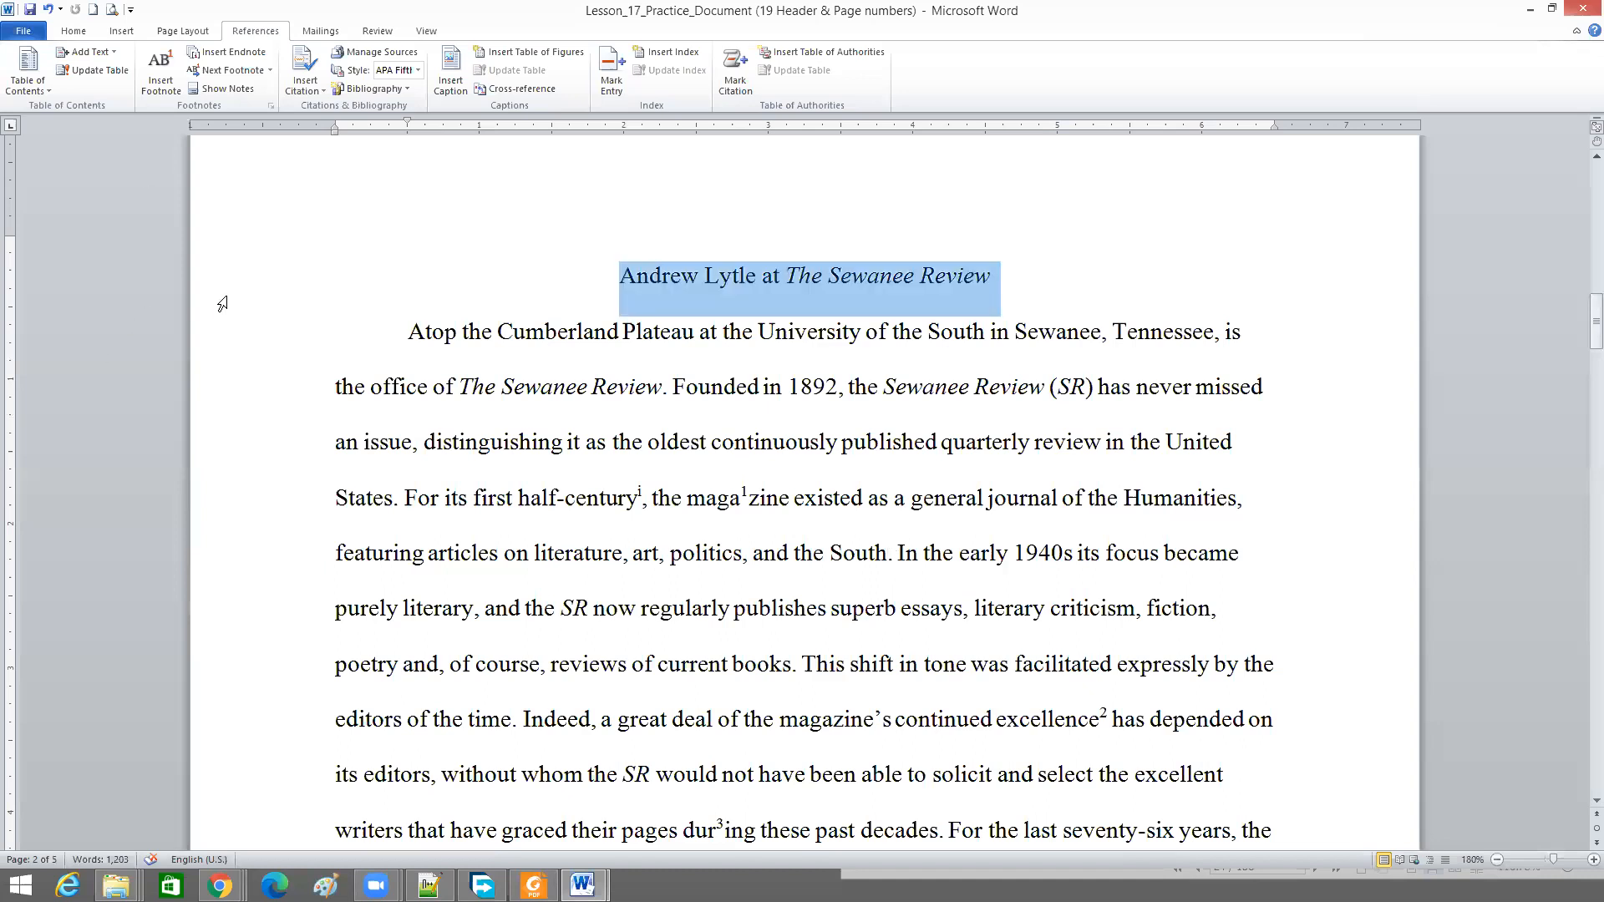
pyautogui.click(600, 212)
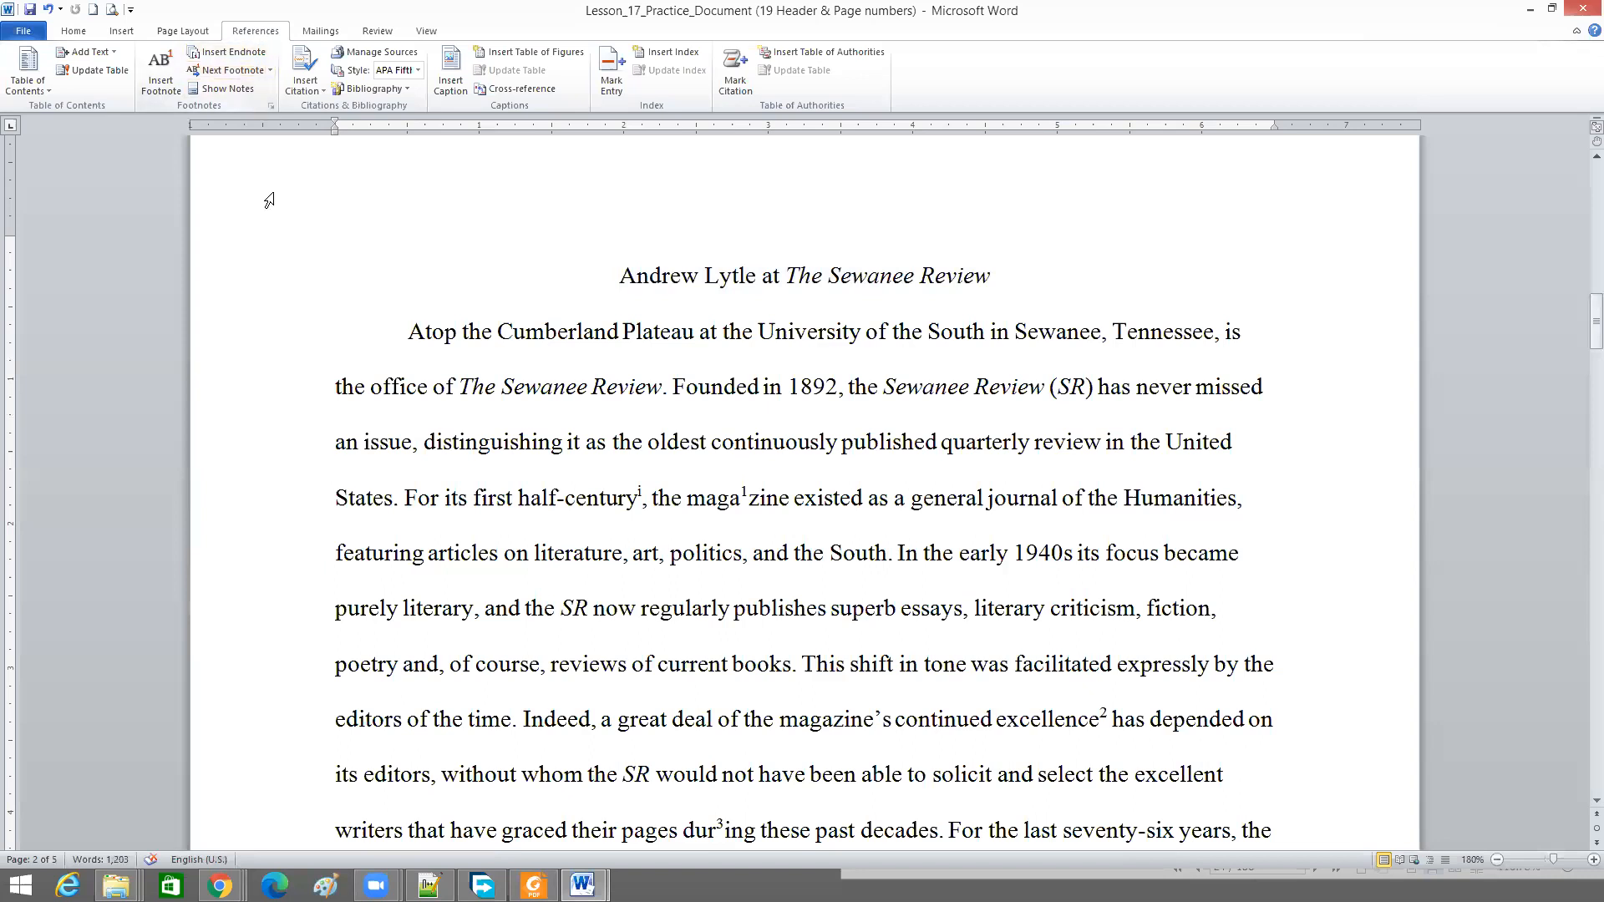
pyautogui.click(490, 292)
pyautogui.click(310, 473)
pyautogui.click(384, 357)
pyautogui.click(448, 289)
pyautogui.click(192, 432)
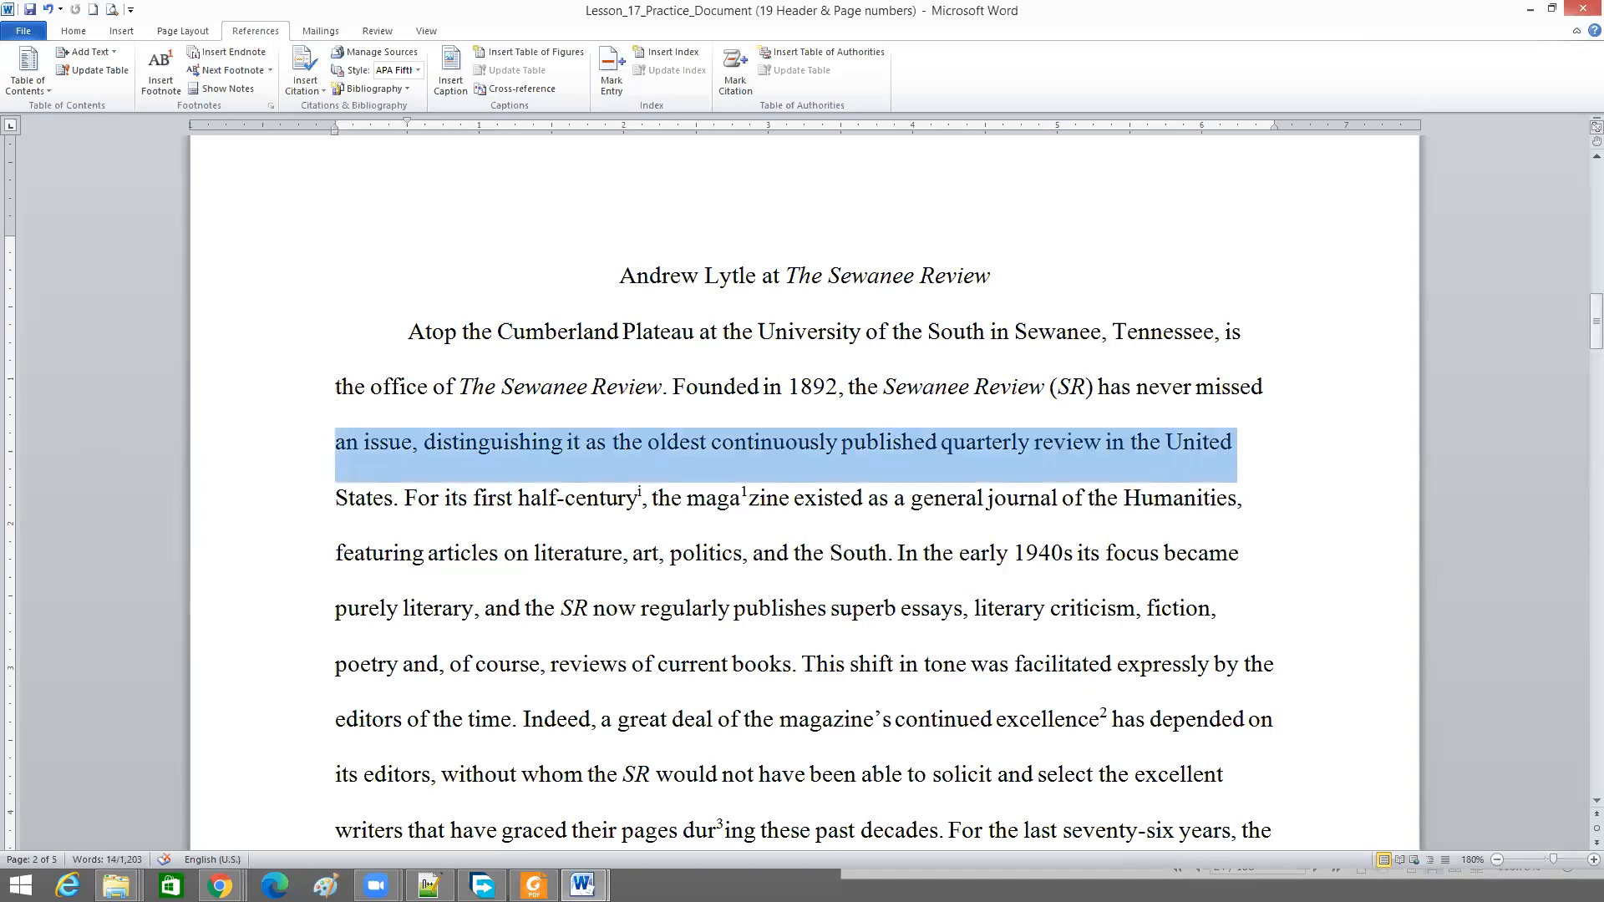
# Close the Lesson_17 practice document without saving its changes
pyautogui.hotkey('alt', 'Tab')
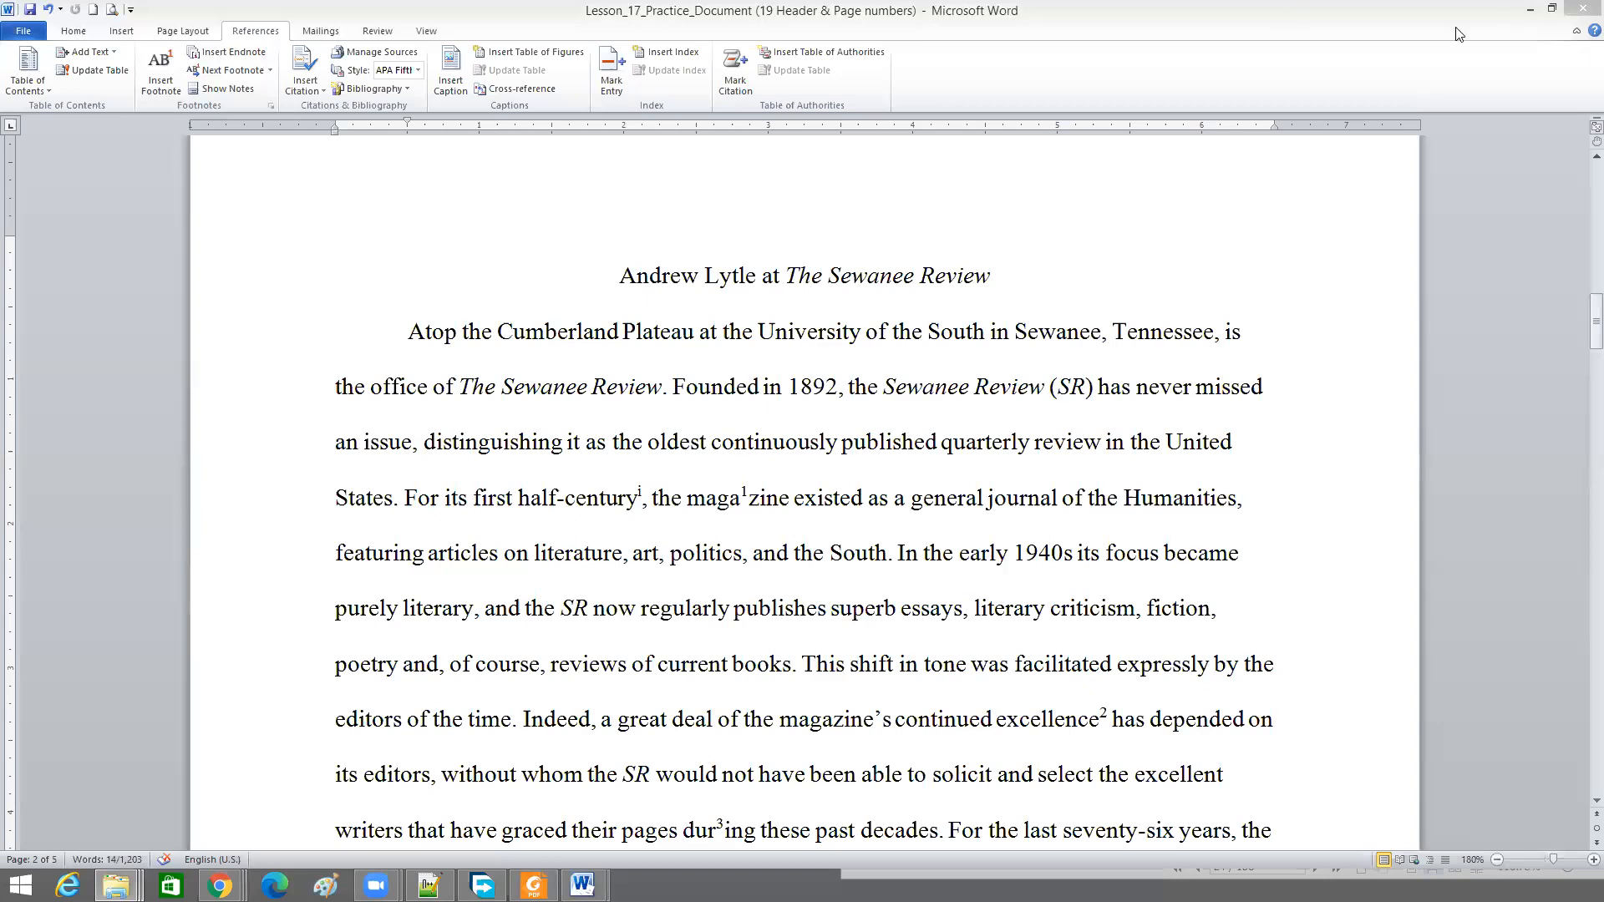
pyautogui.click(1581, 12)
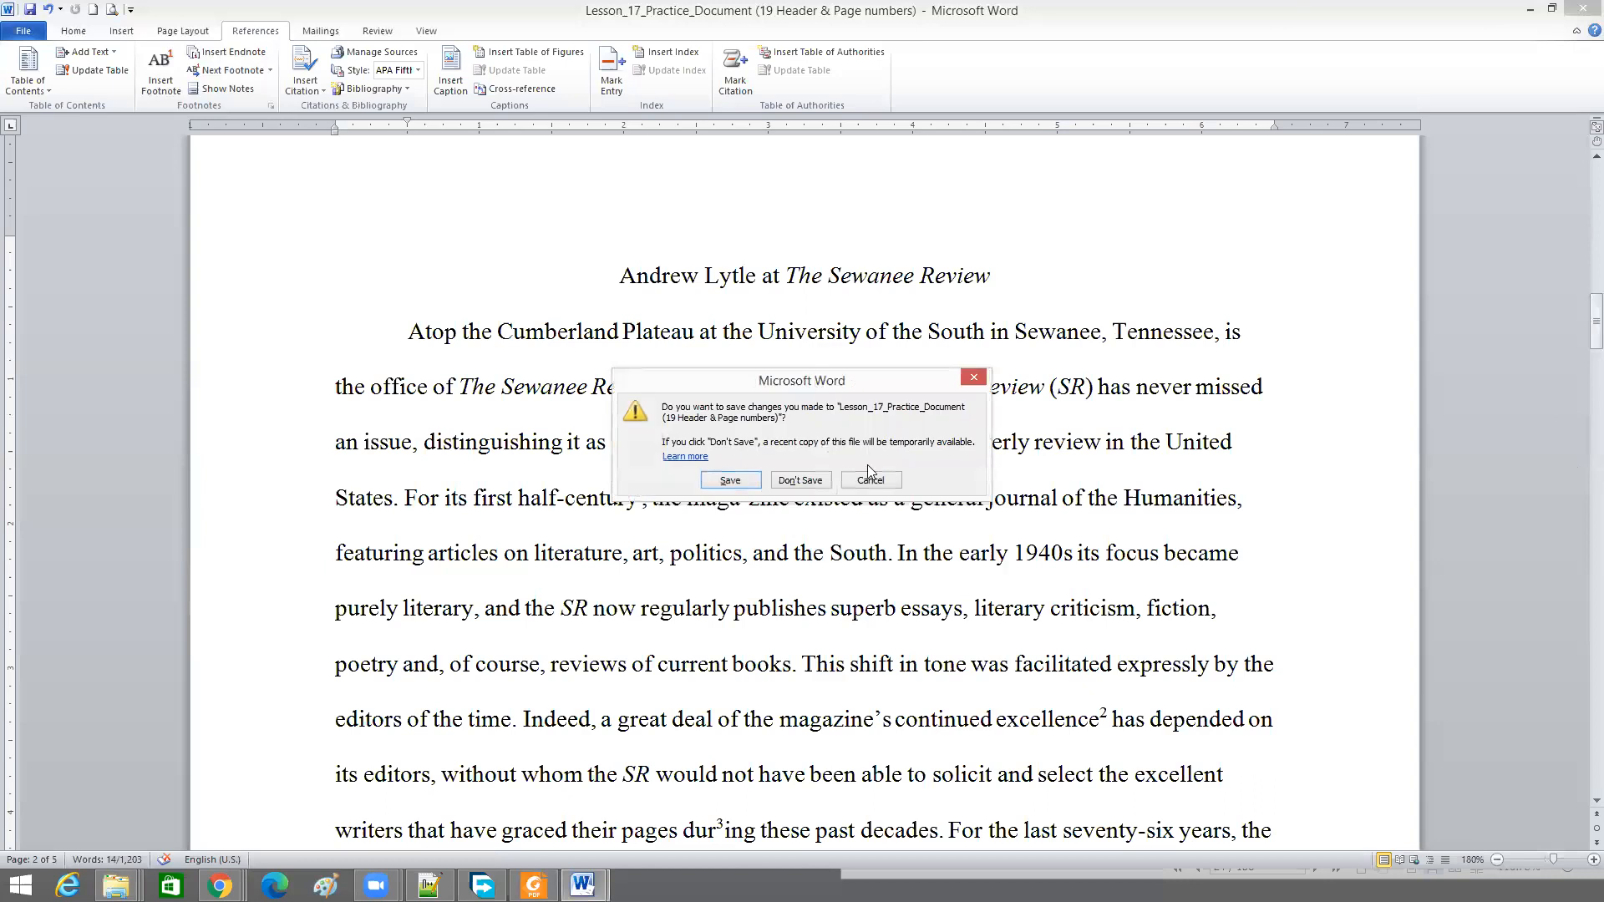
pyautogui.click(798, 481)
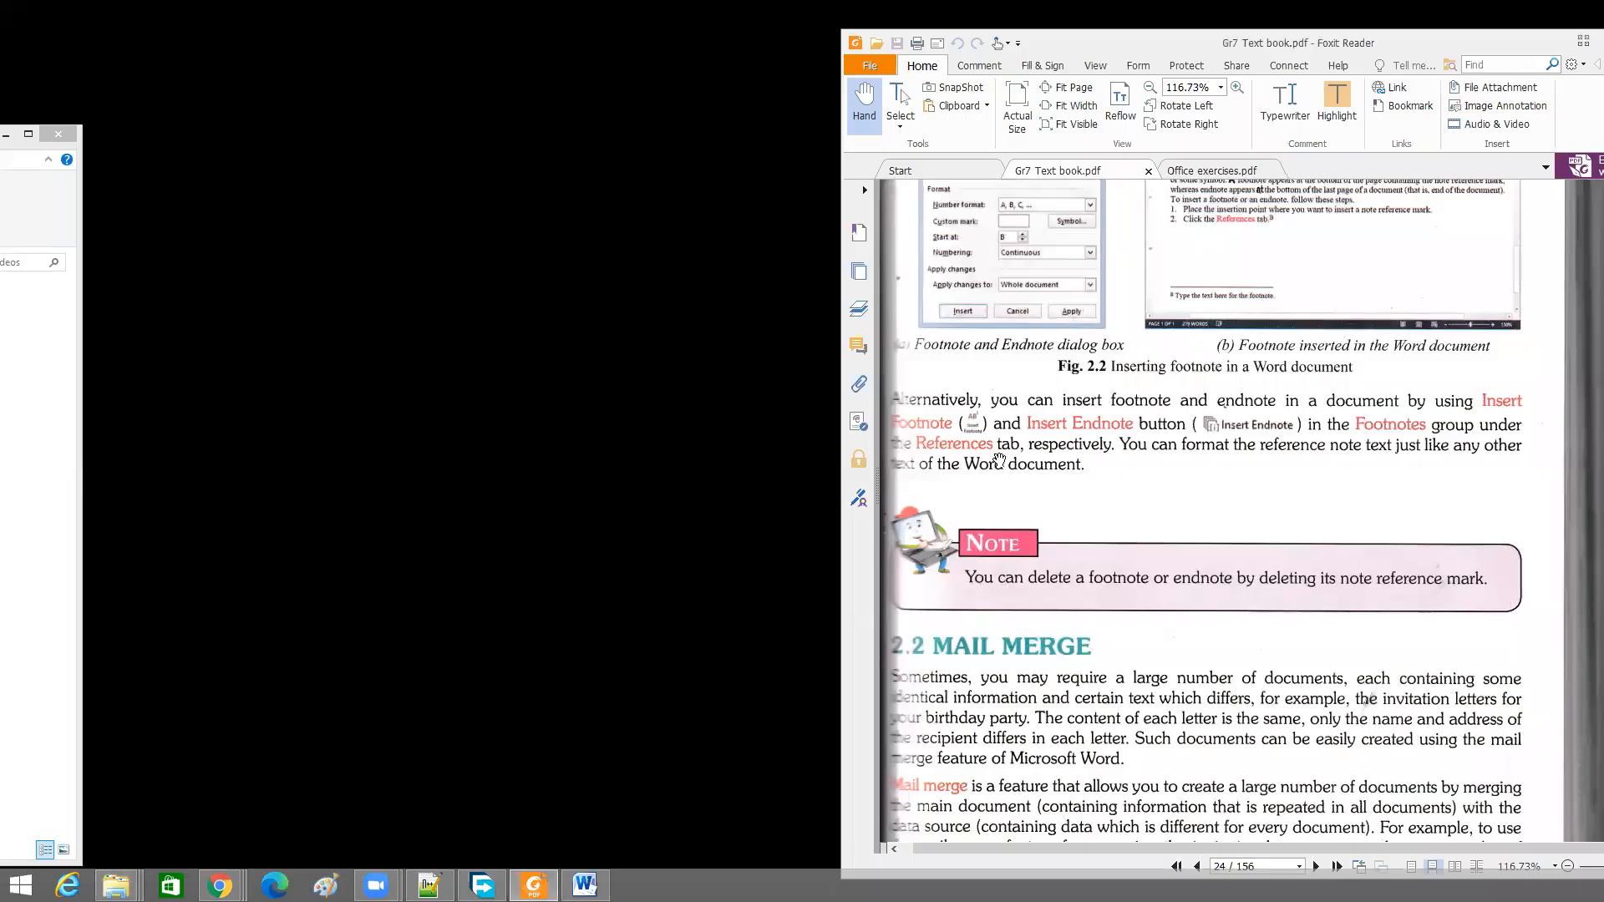
# Show section 2.2 Mail Merge of the Gr7 textbook in a maximized Foxit Reader window
pyautogui.scroll(-7, 999, 459)
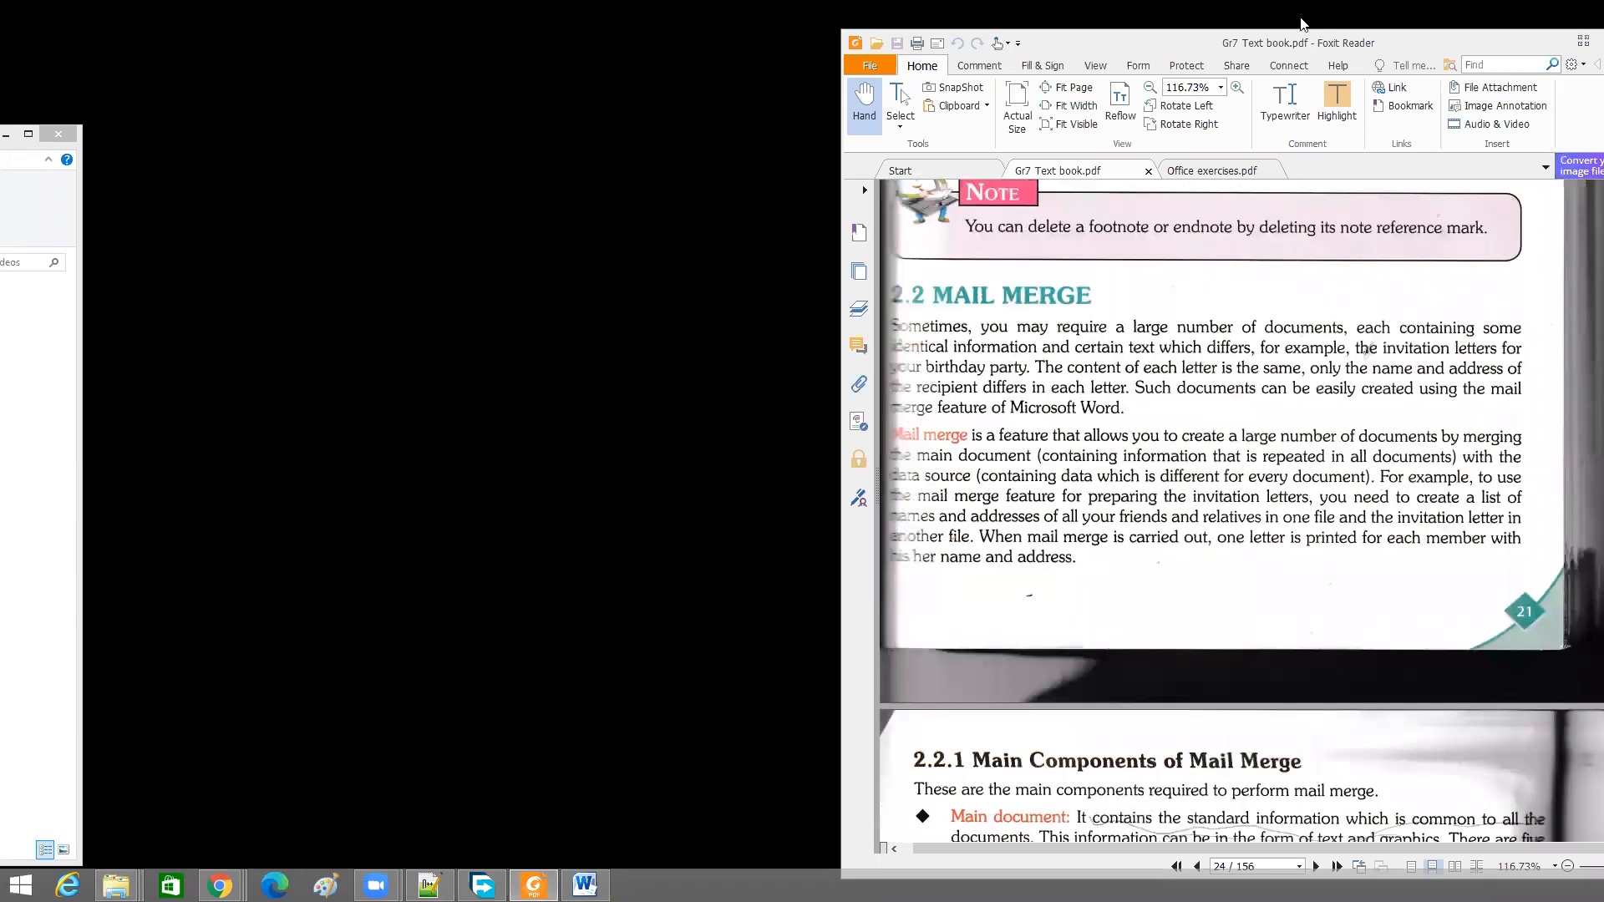
pyautogui.moveTo(1291, 42); pyautogui.dragTo(767, 58)
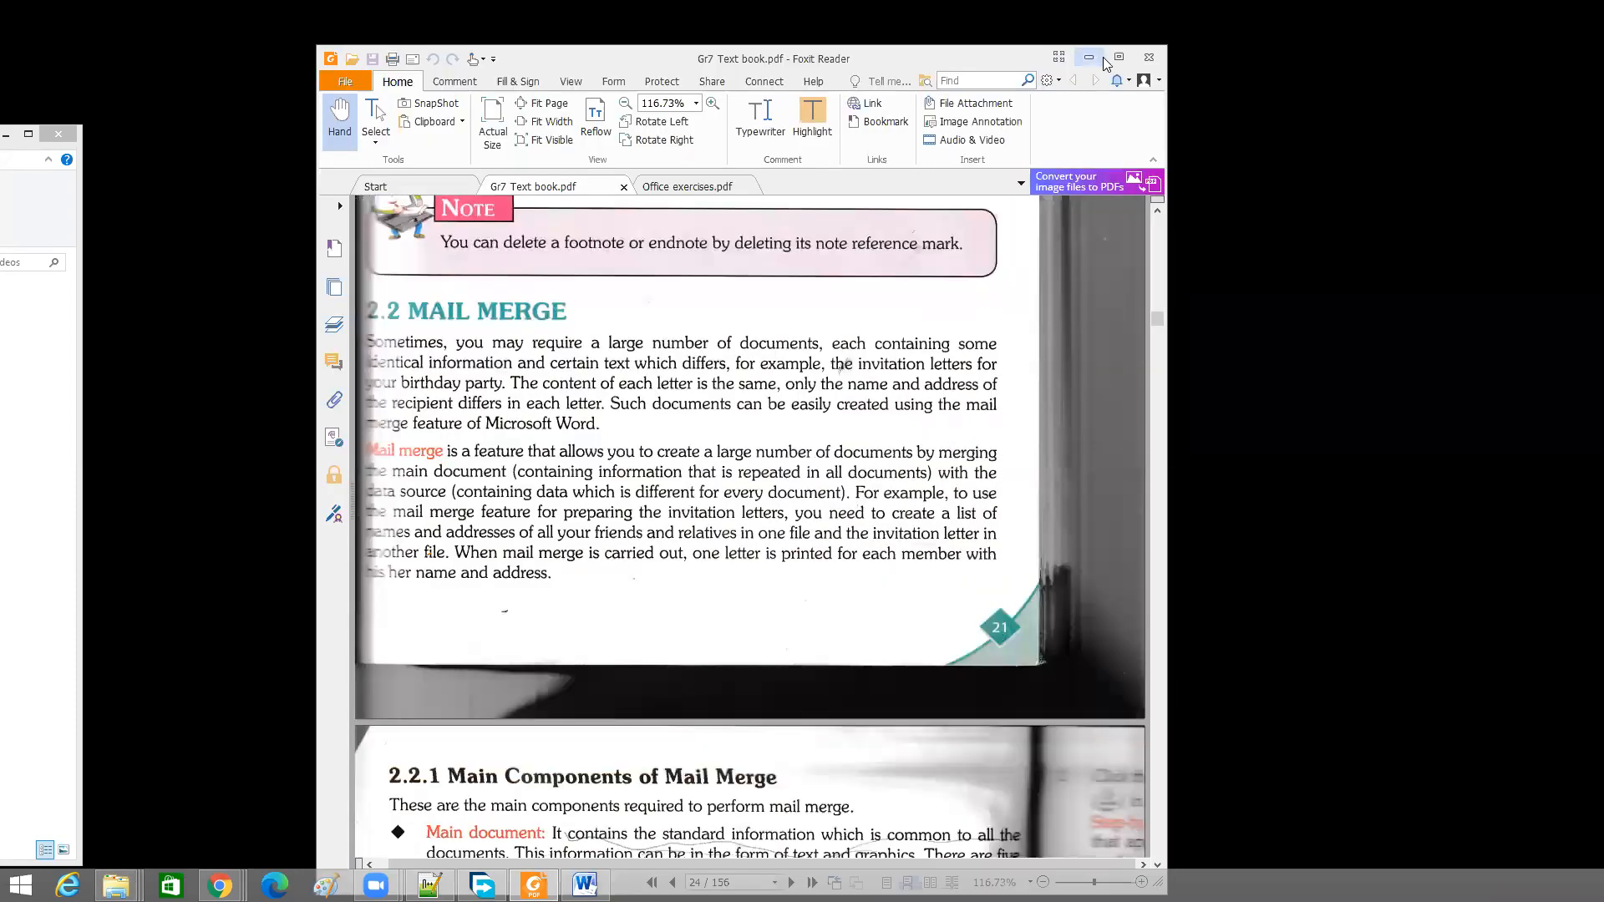
pyautogui.click(1120, 57)
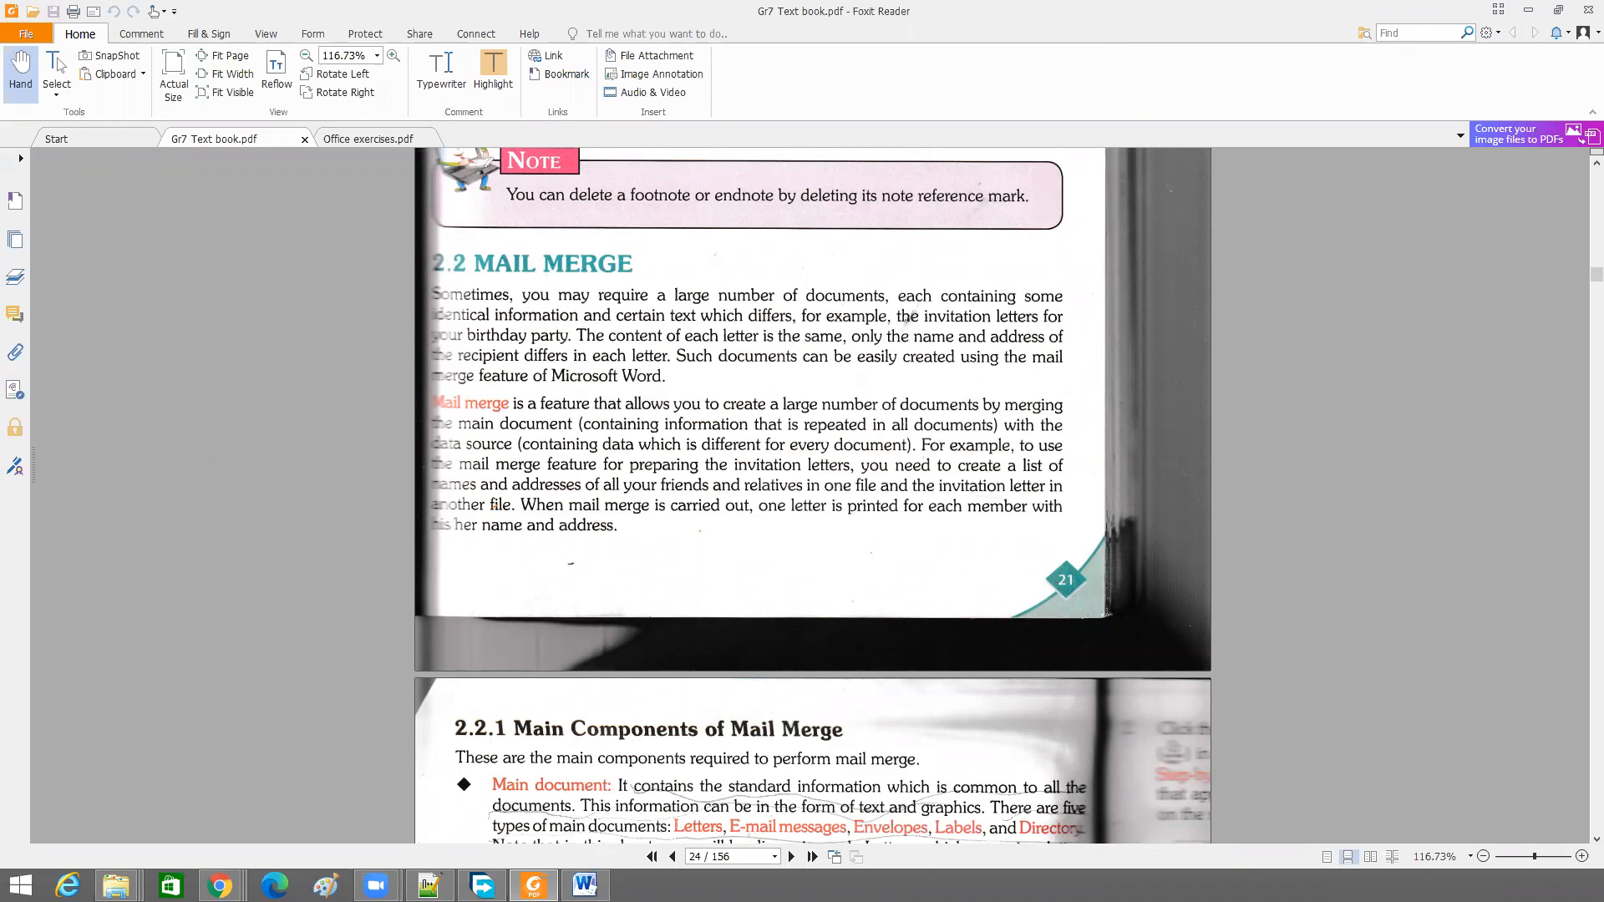
# Switch to File Explorer and open the workbook wd10_Recipient_List_lesson24 from the Mail Merge exercise folder
pyautogui.hotkey('alt', 'Tab')
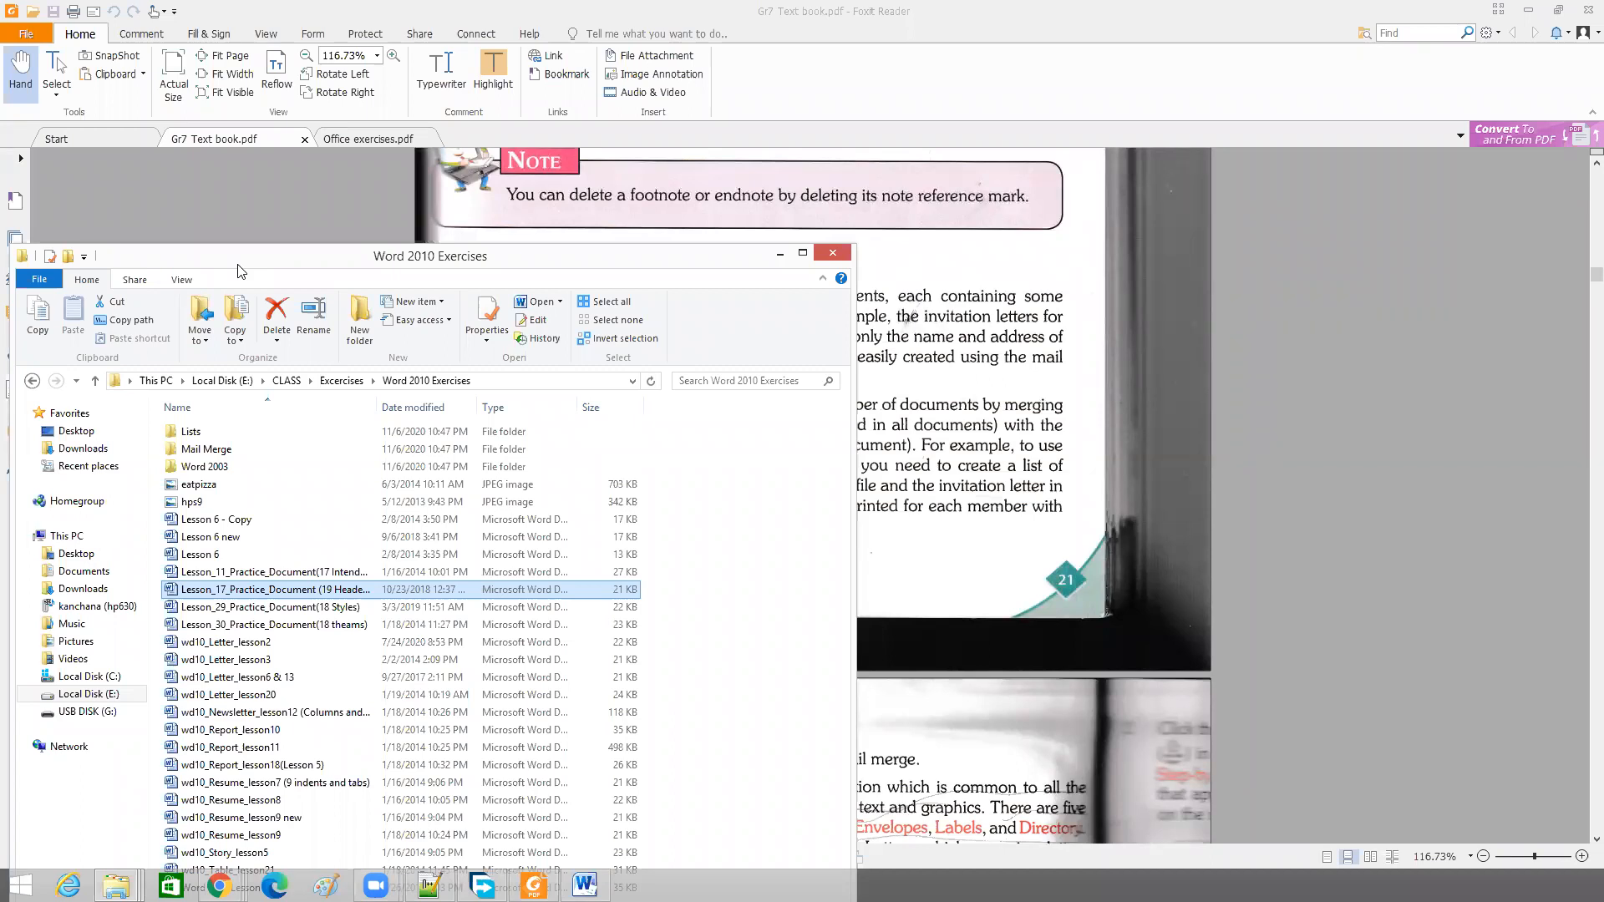
pyautogui.click(228, 452)
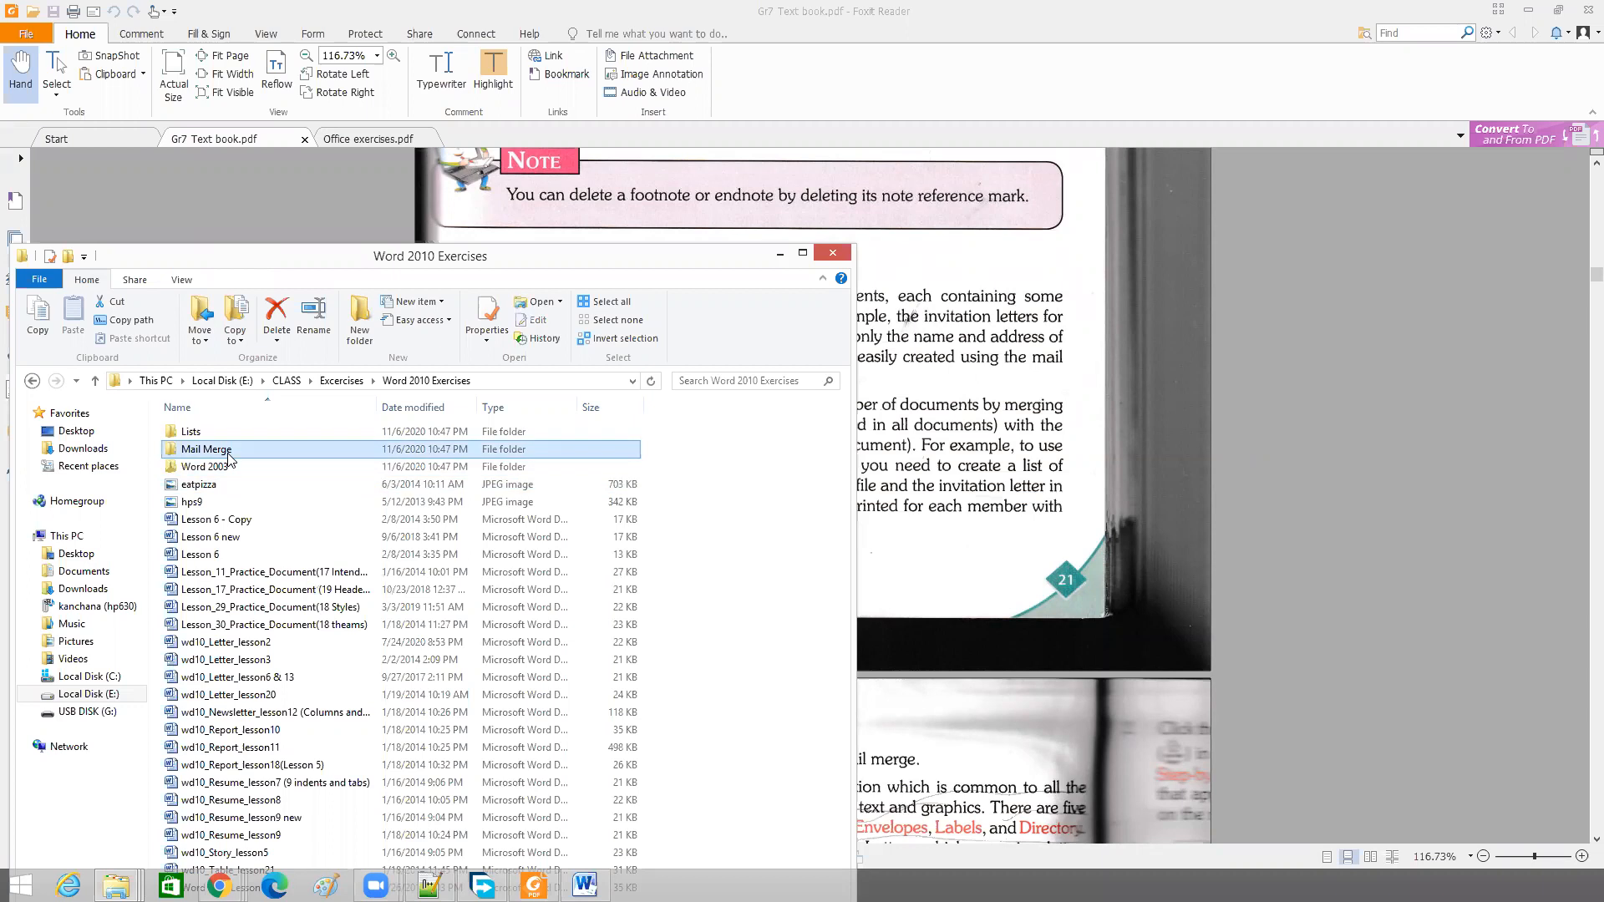
pyautogui.doubleClick(230, 456)
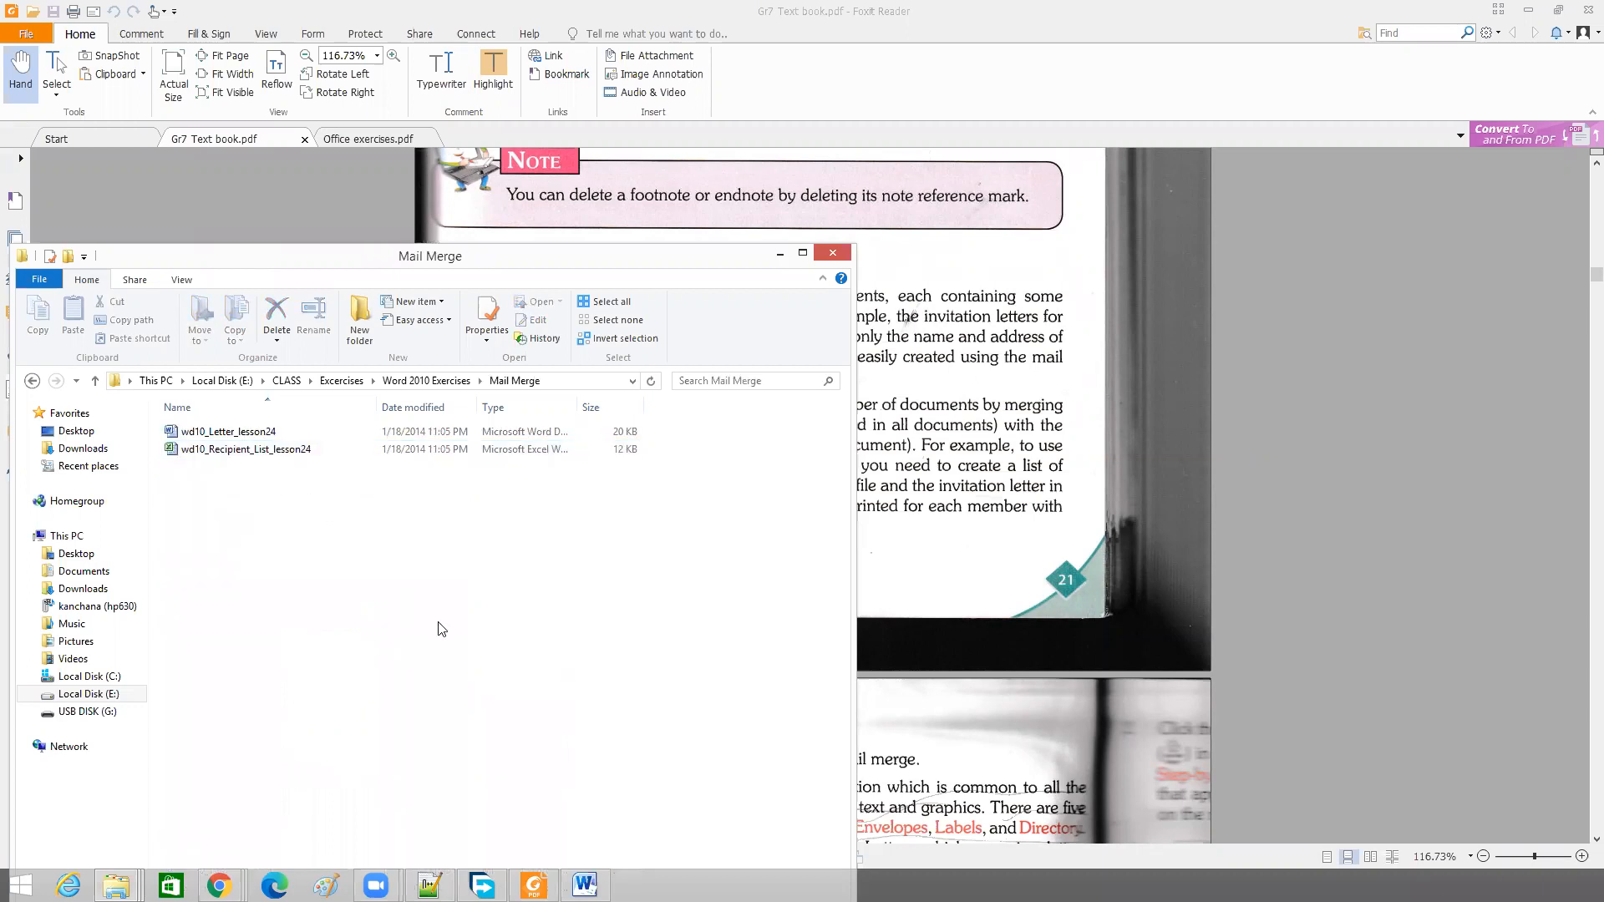
pyautogui.click(258, 452)
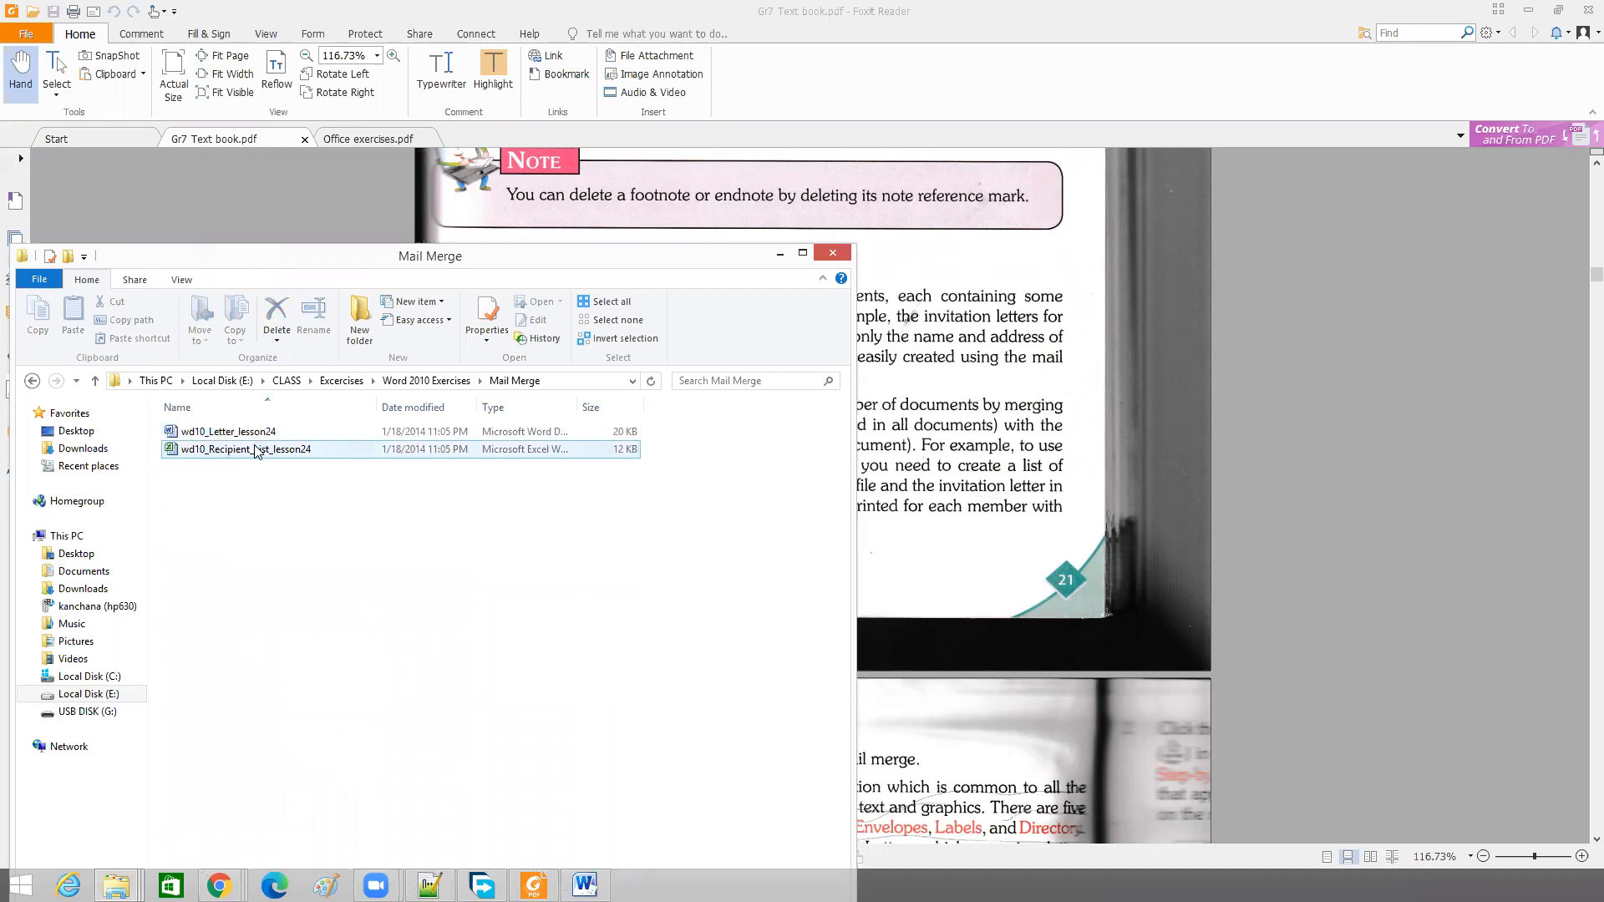
pyautogui.doubleClick(257, 451)
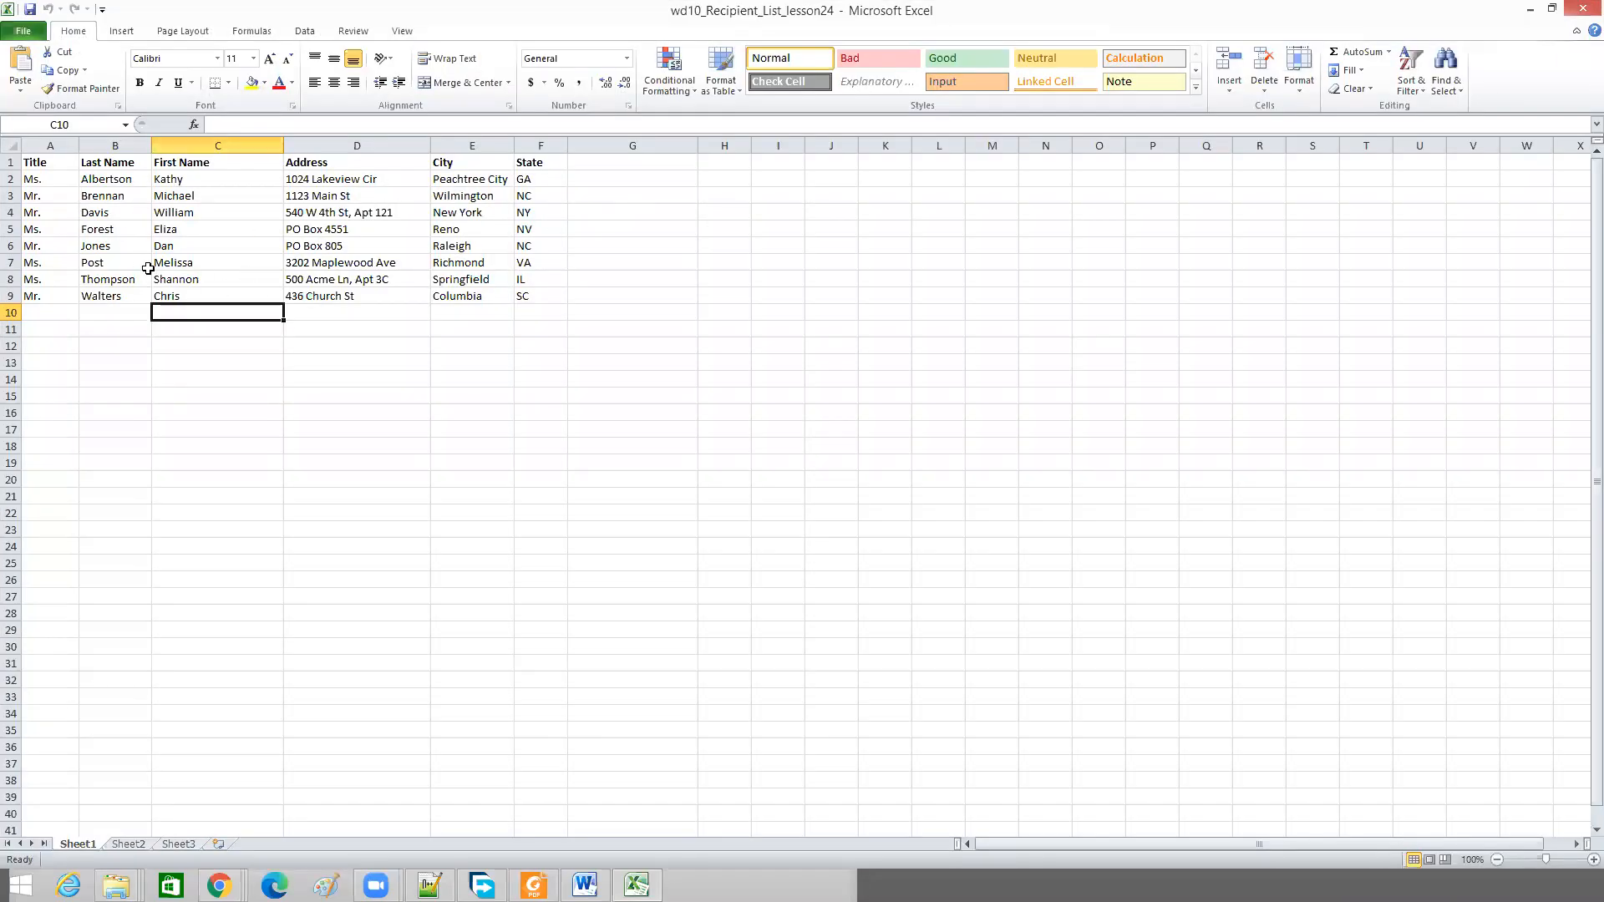
# Examine the column headings and recipient entries of the list on Sheet1
pyautogui.click(221, 394)
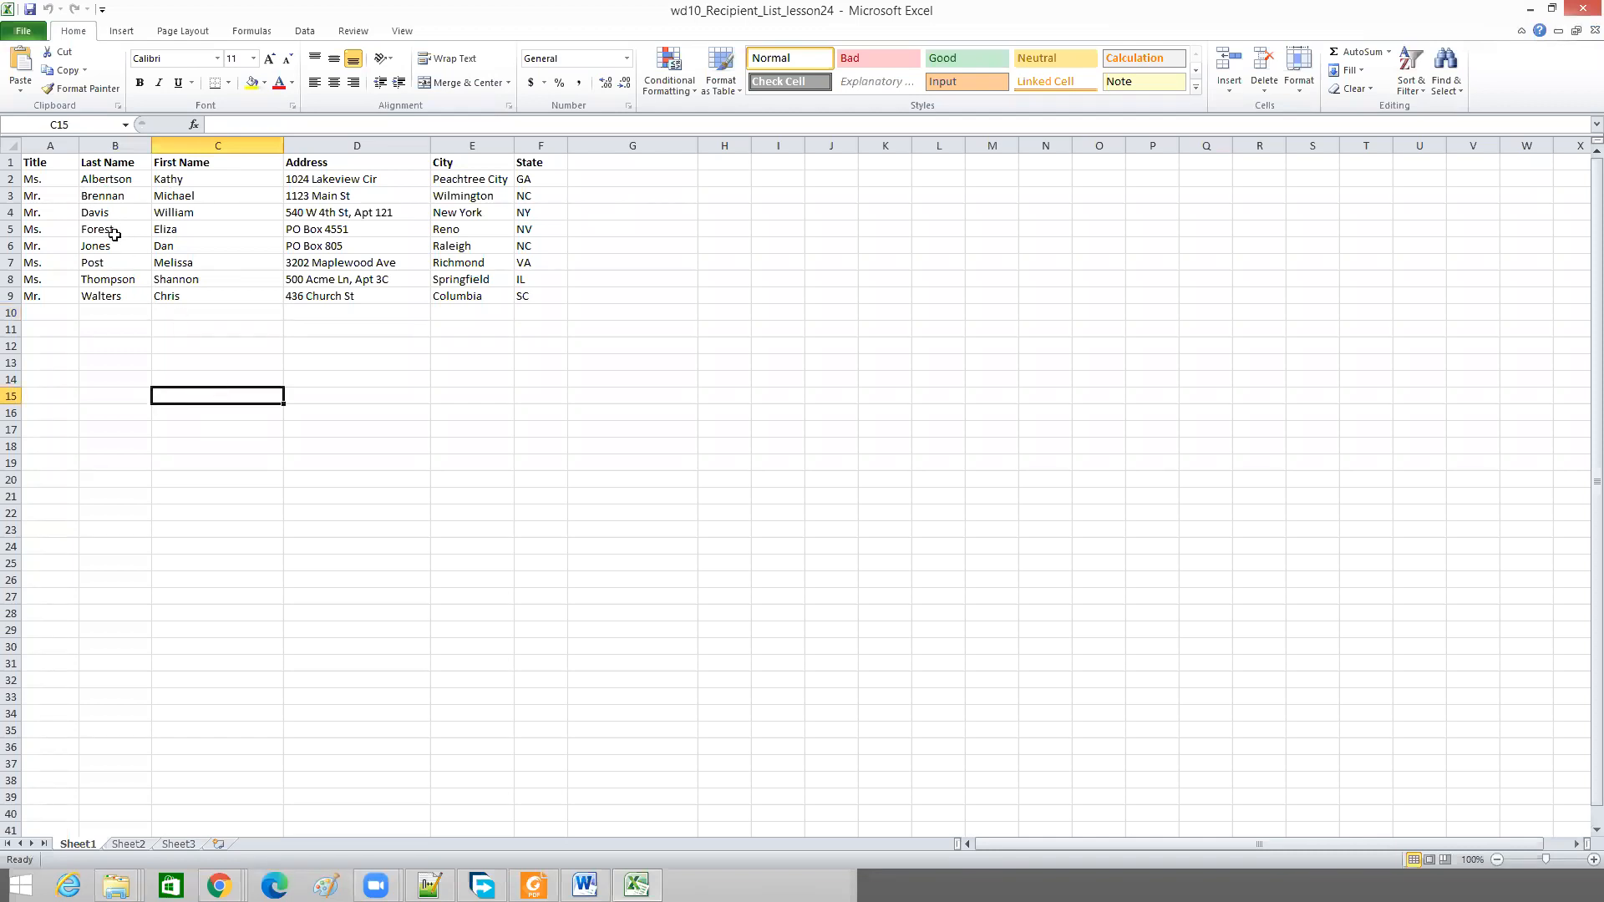
pyautogui.click(118, 318)
pyautogui.click(127, 195)
pyautogui.click(129, 163)
pyautogui.click(123, 198)
pyautogui.click(141, 315)
pyautogui.click(256, 444)
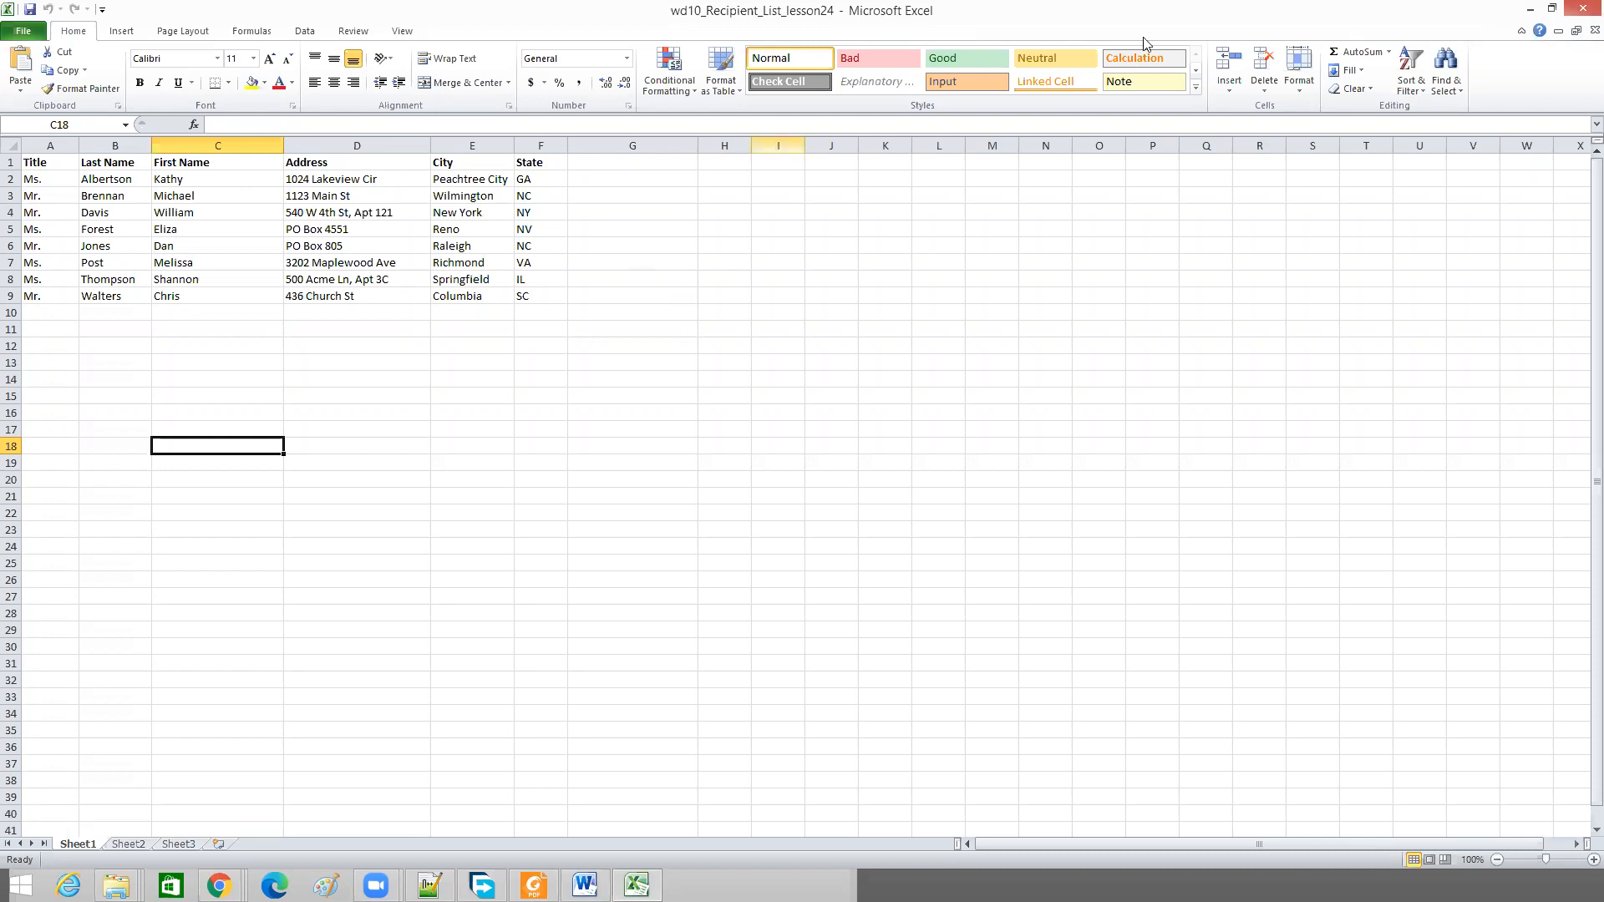
# Open the letter wd10_Letter_lesson24 from the Mail Merge folder and compare it with the recipient workbook in a smaller, overlapping window
pyautogui.click(1530, 9)
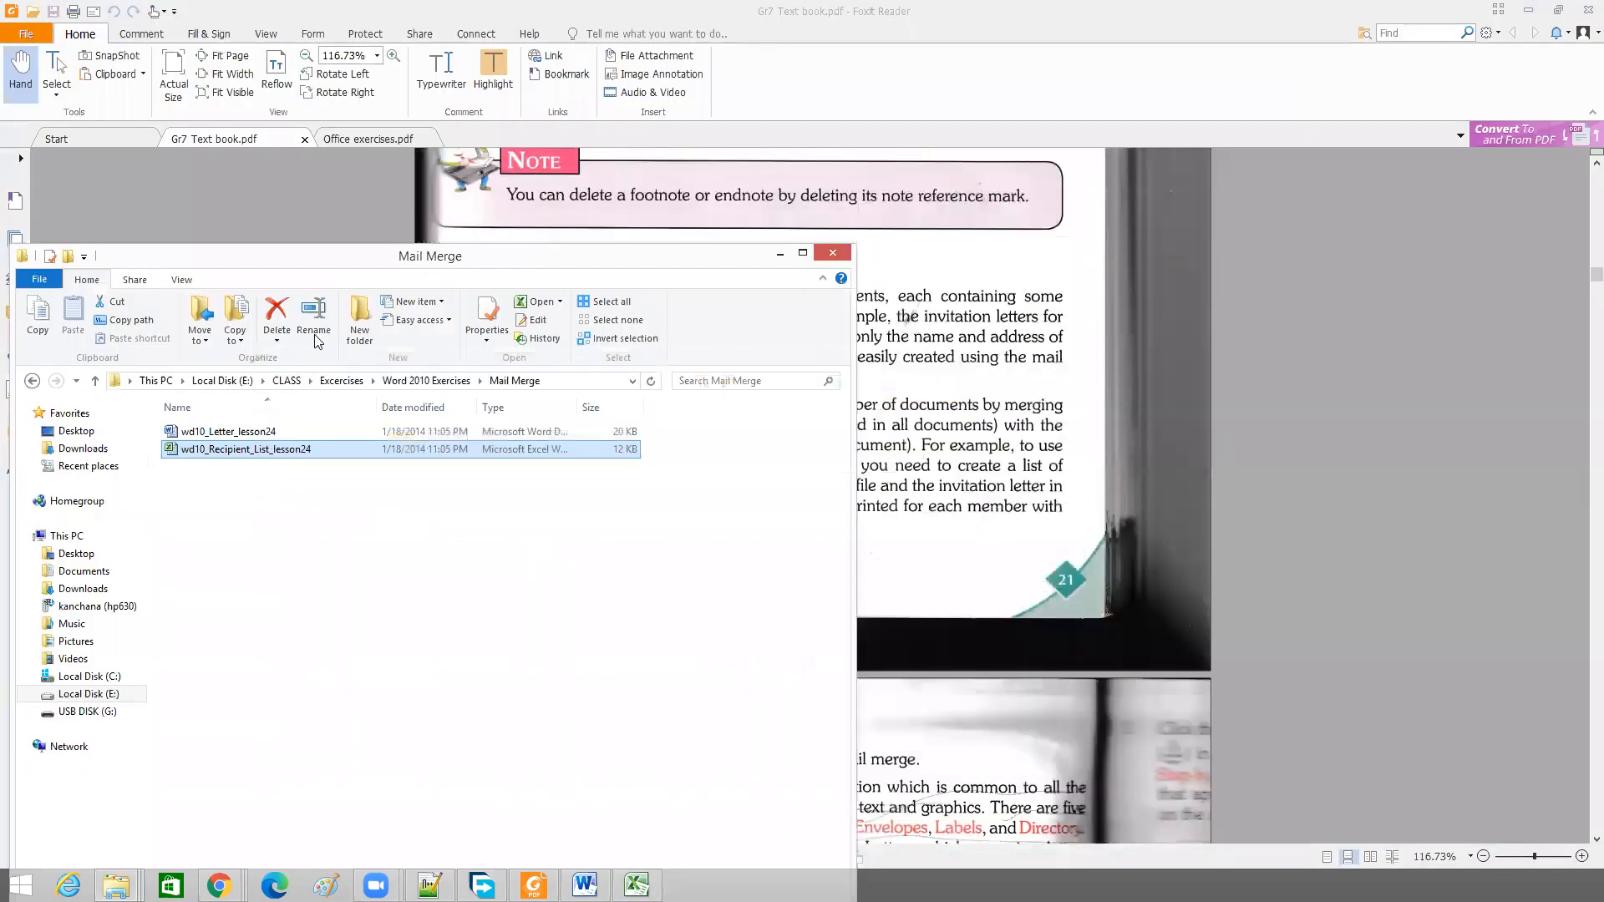
pyautogui.doubleClick(180, 432)
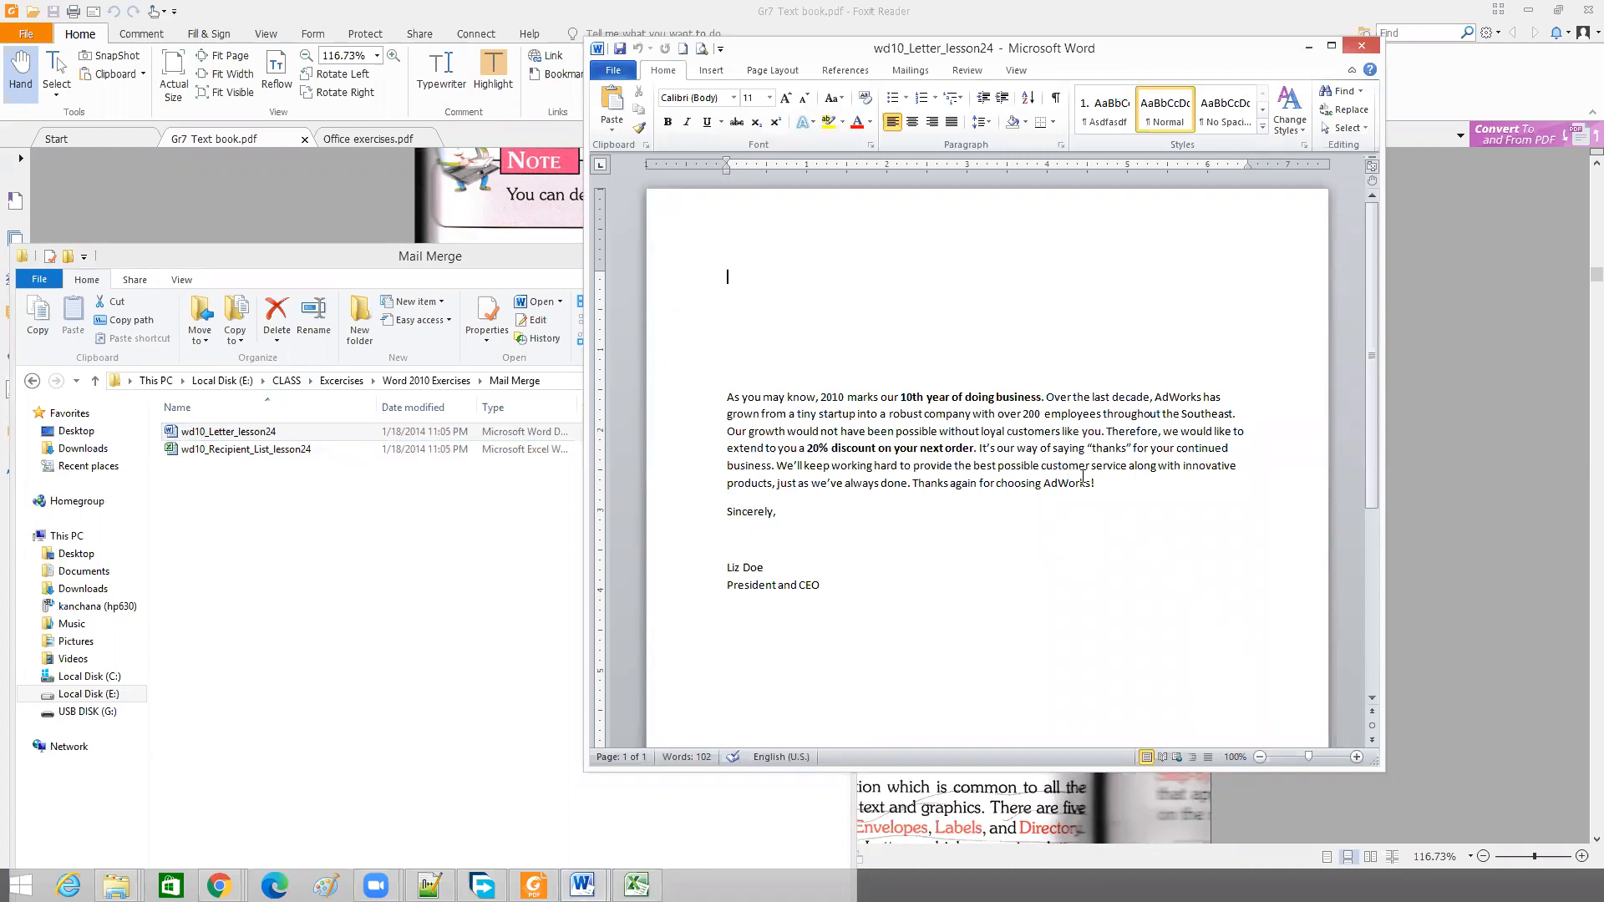
pyautogui.click(637, 884)
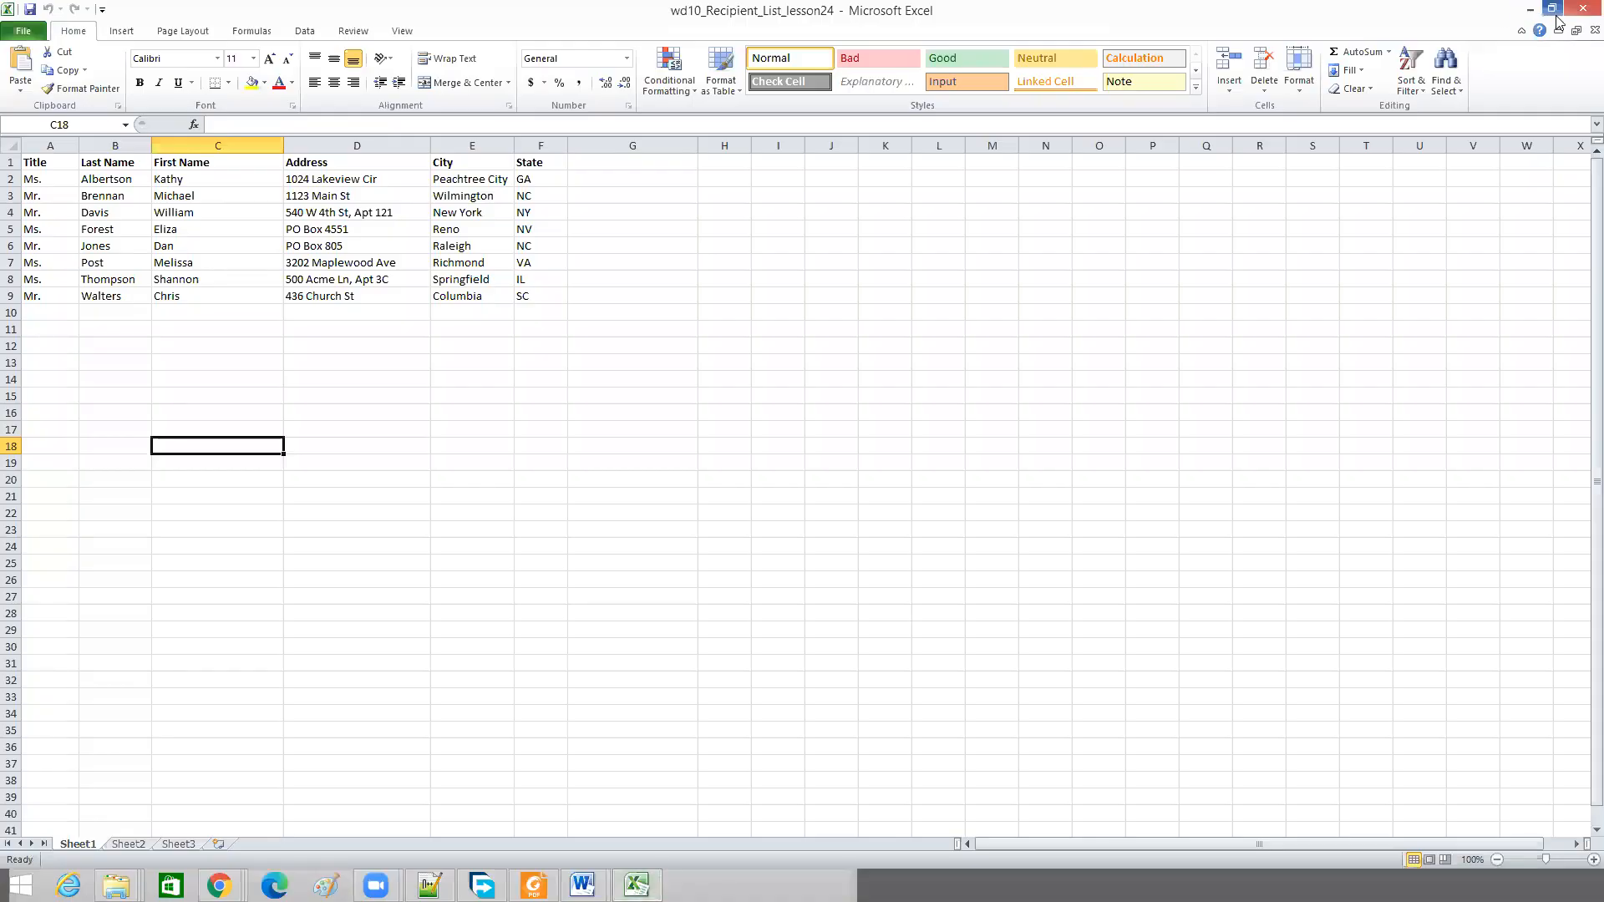
pyautogui.click(1559, 10)
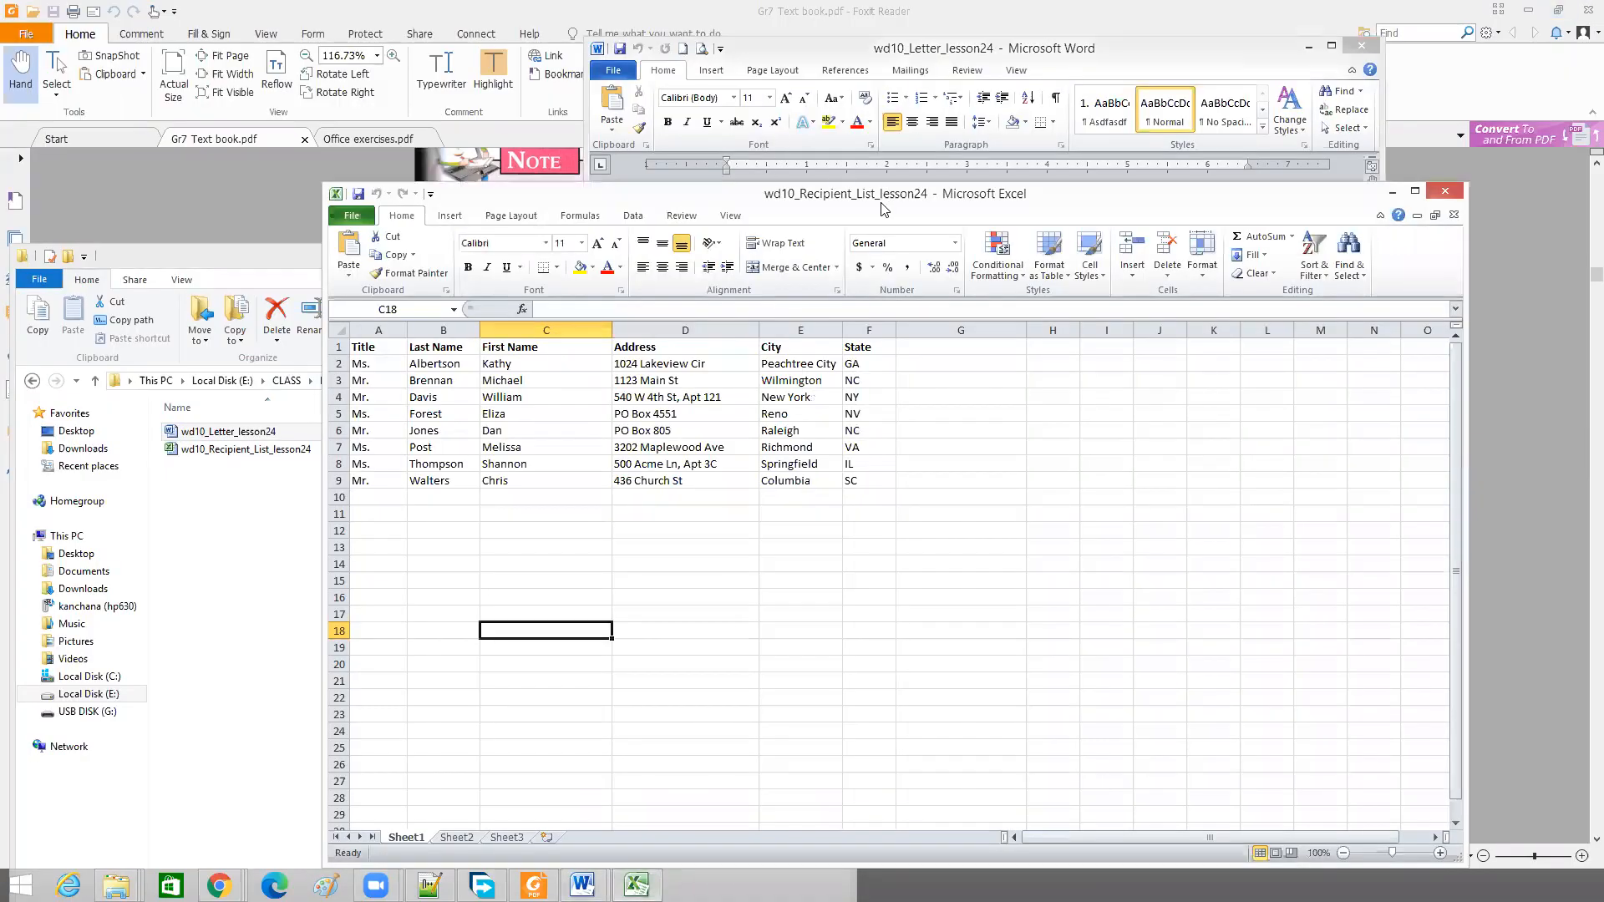
pyautogui.moveTo(884, 208); pyautogui.dragTo(551, 179)
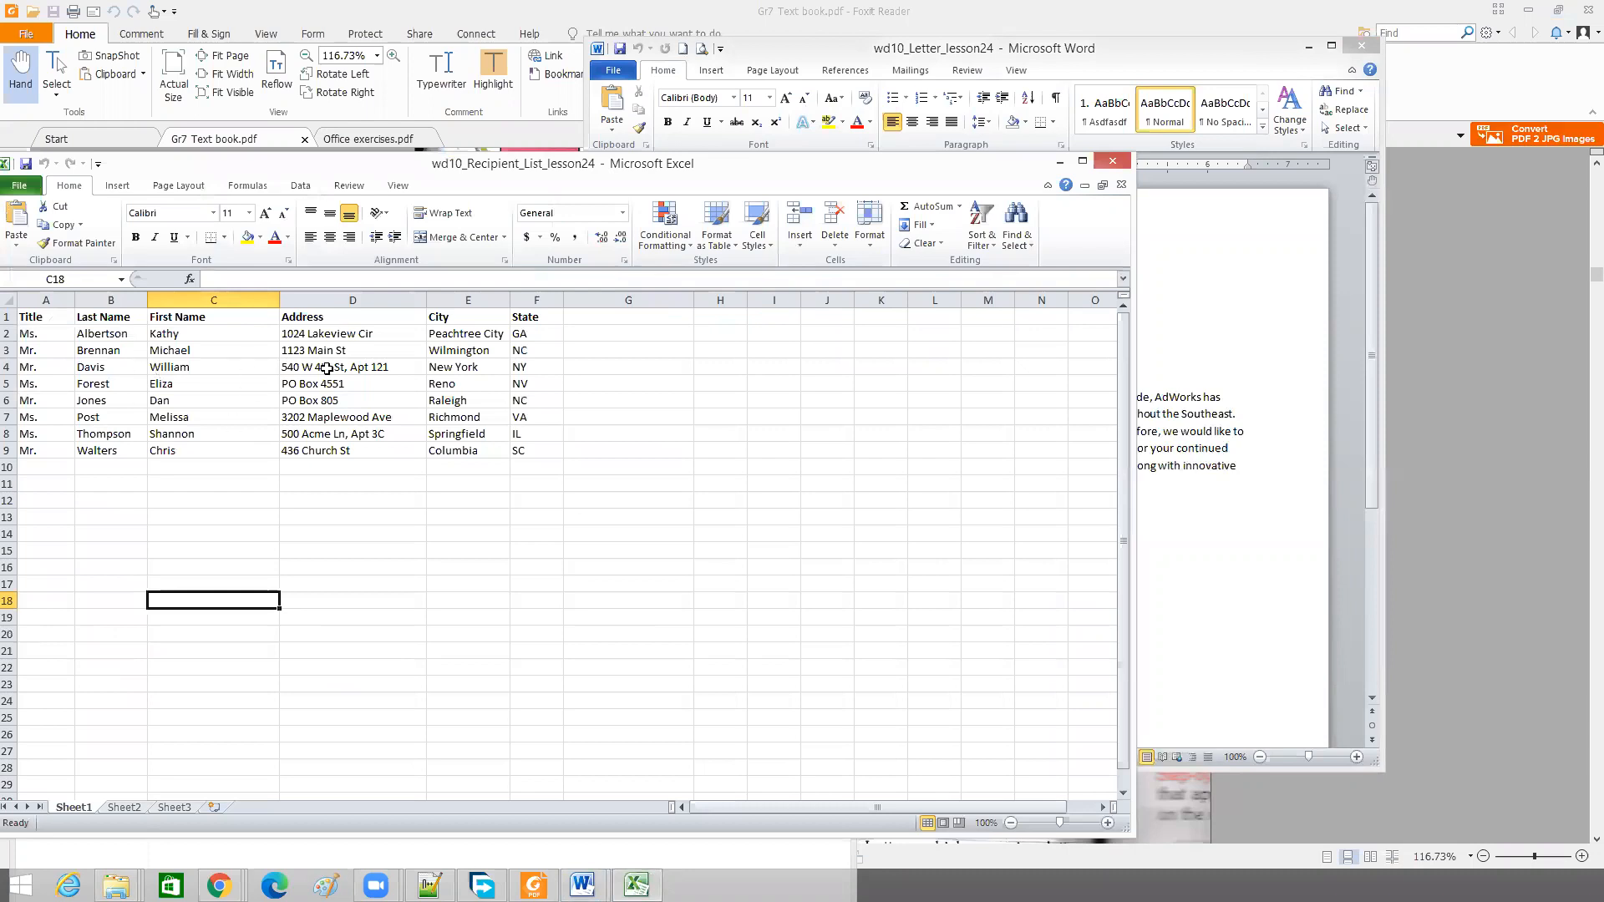
pyautogui.click(926, 52)
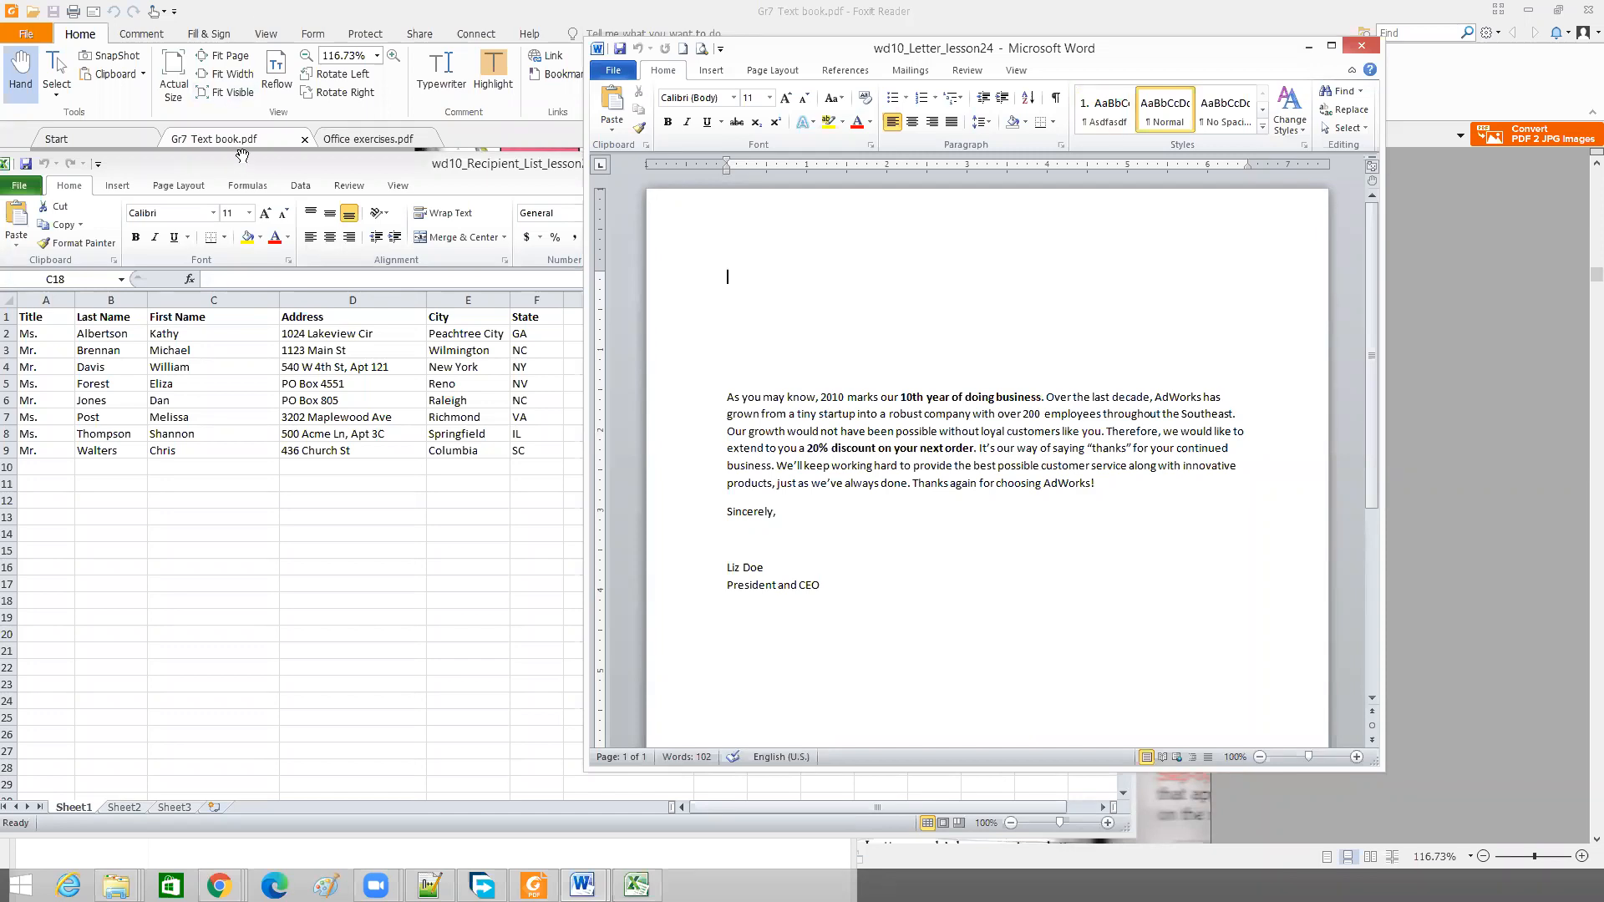
pyautogui.click(278, 162)
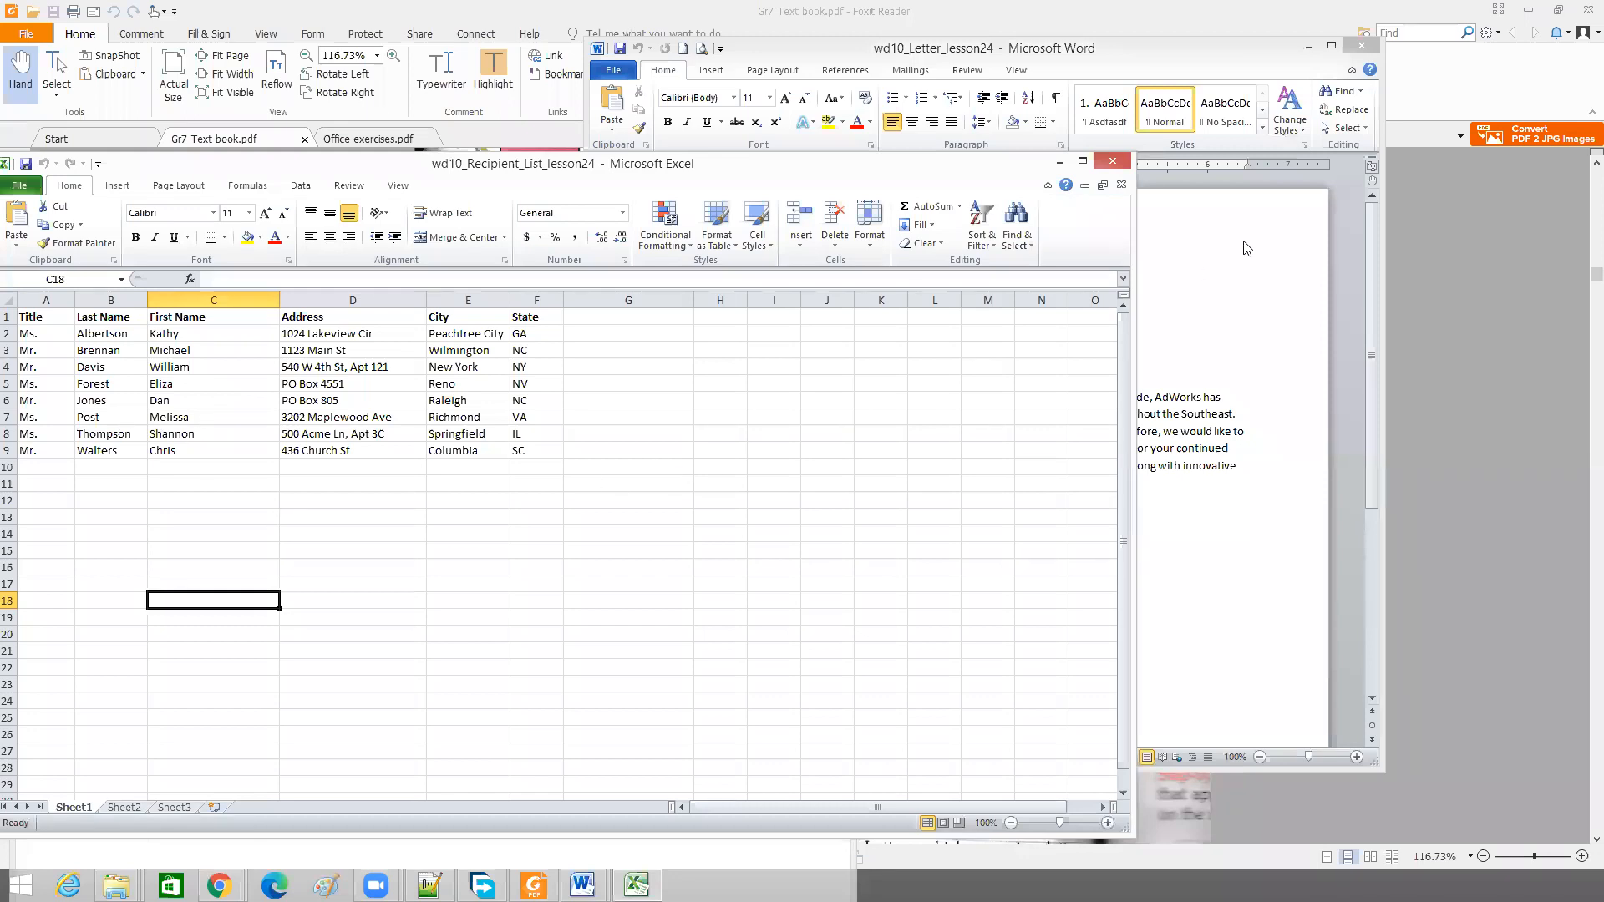
# Close the recipient list workbook and display the mail merge commands for the letter
pyautogui.click(1112, 162)
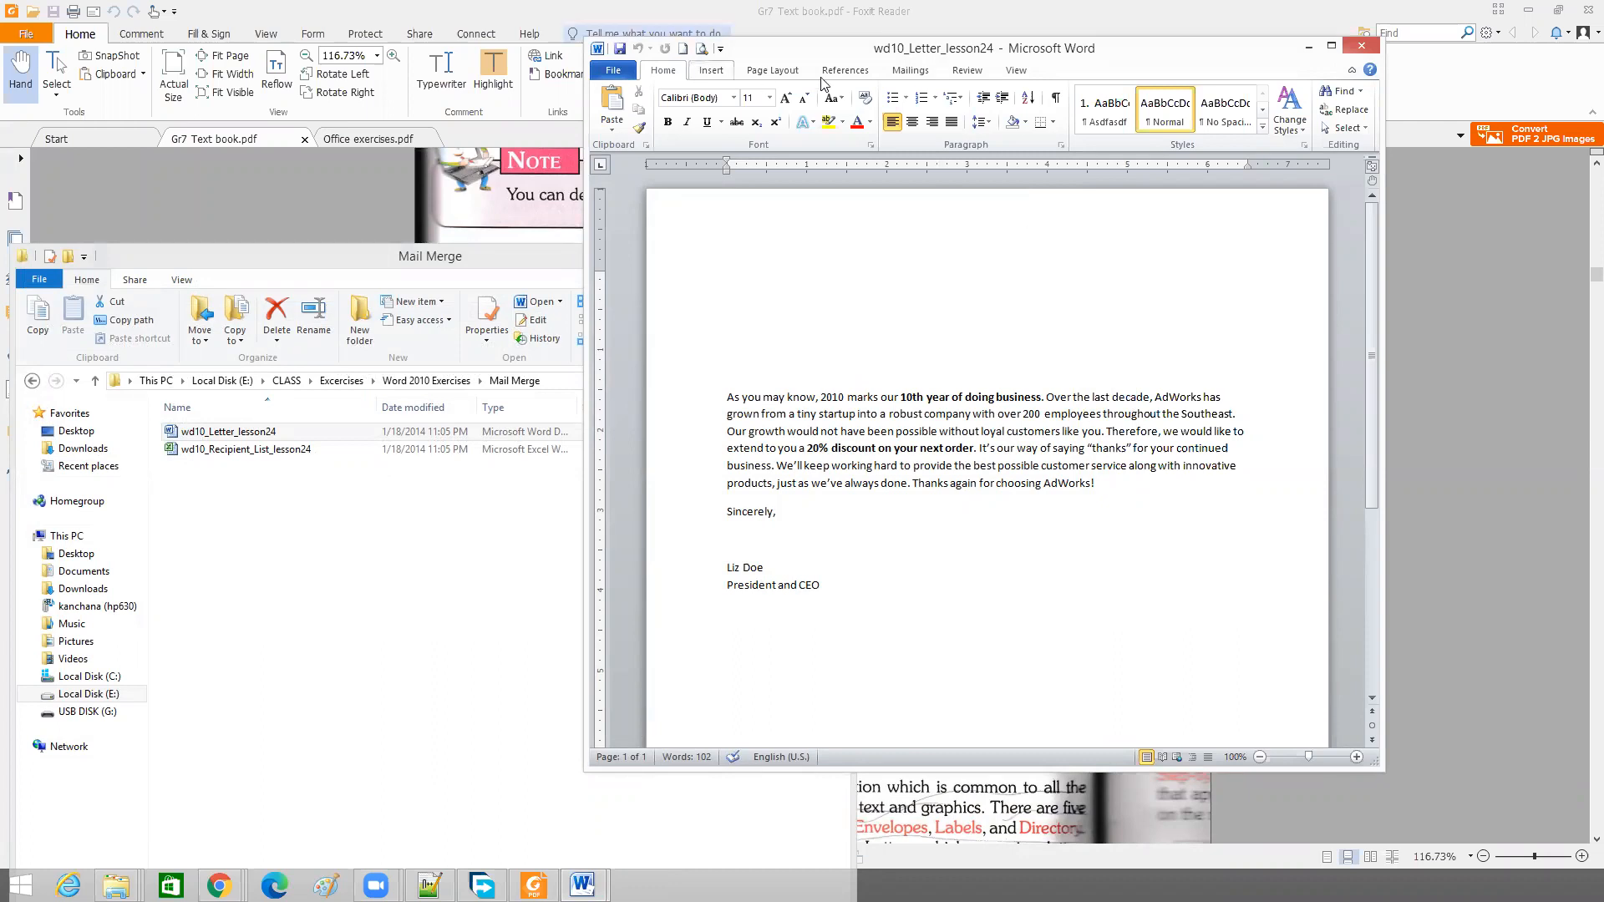
pyautogui.click(899, 72)
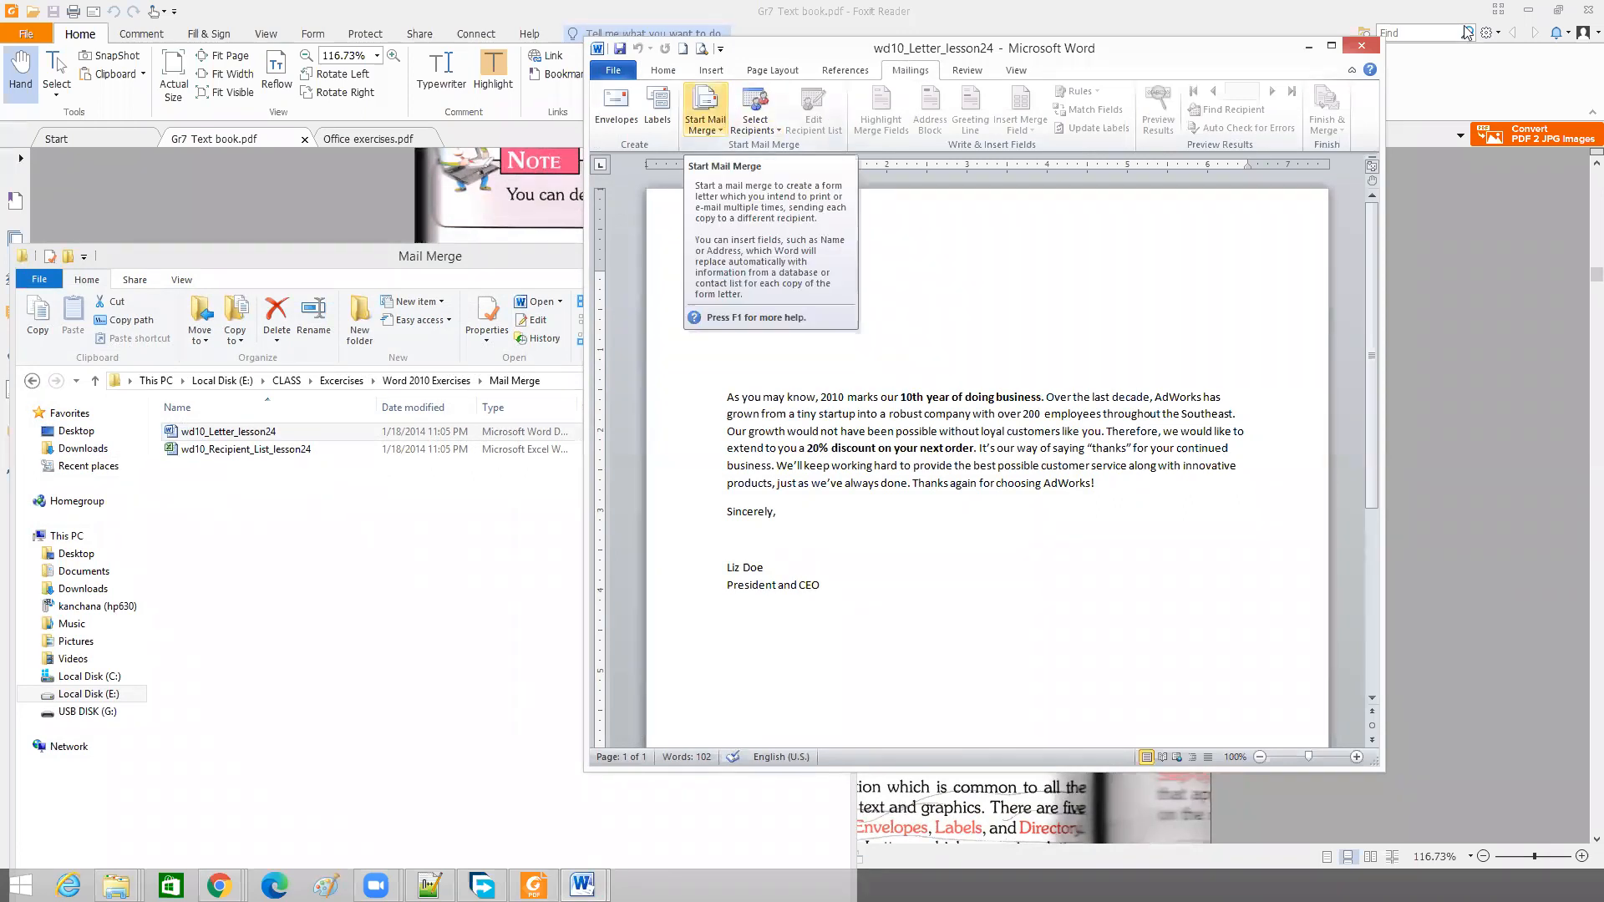
# Minimize the letter, point out both files in the Mail Merge folder and go up to the Word 2010 Exercises folder
pyautogui.click(1308, 47)
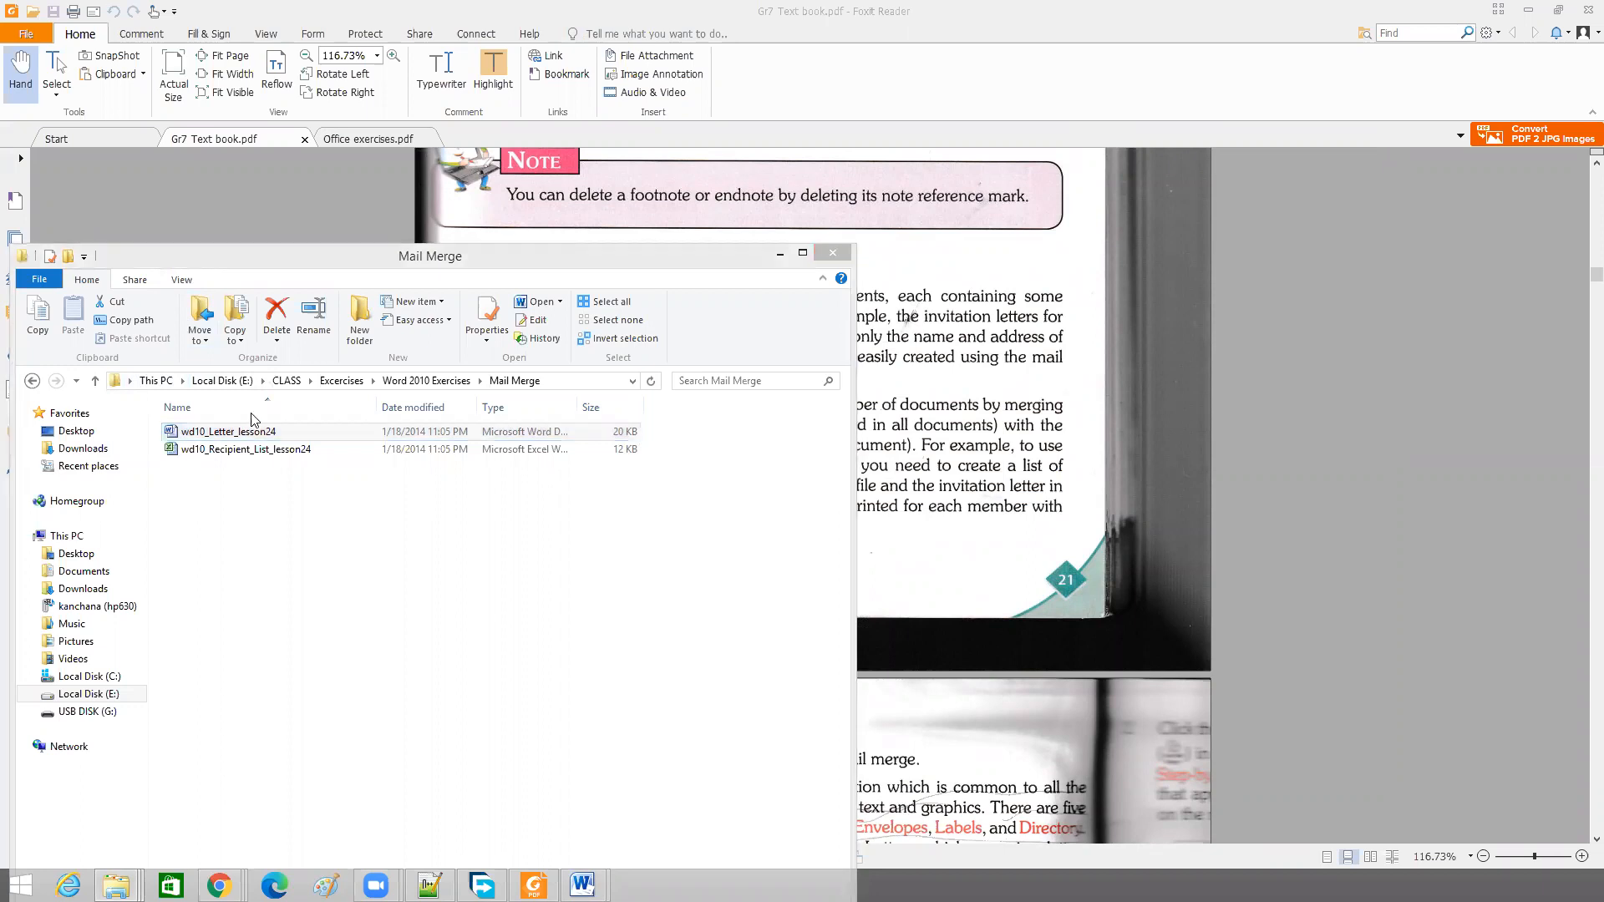
pyautogui.keyDown('shift'); pyautogui.click(214, 451); pyautogui.keyUp('shift')
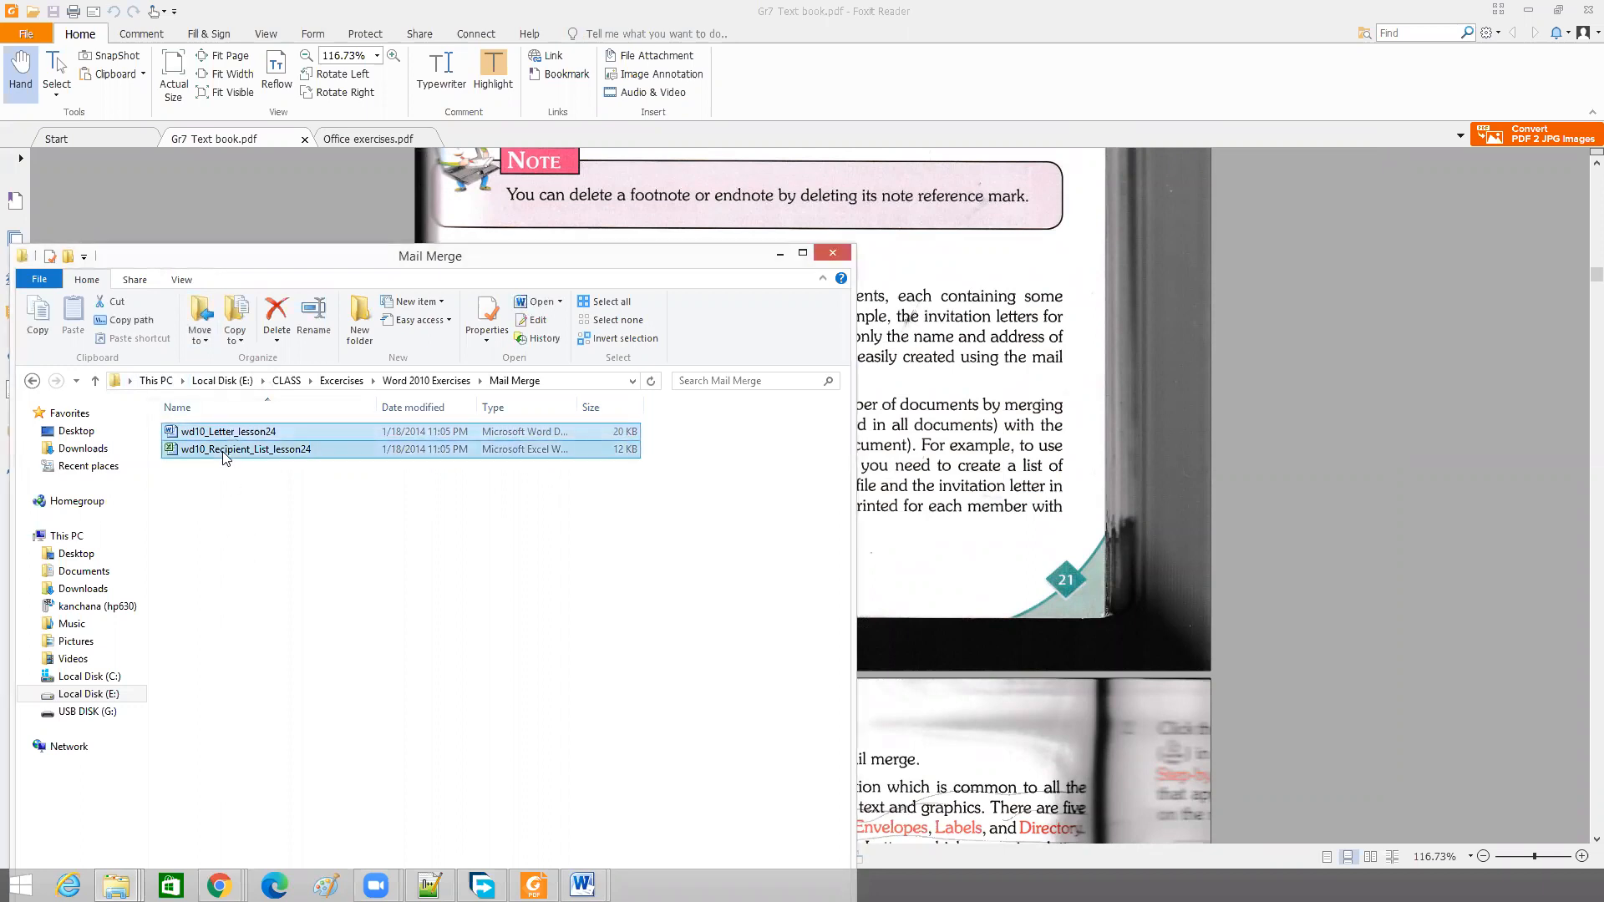
pyautogui.click(96, 381)
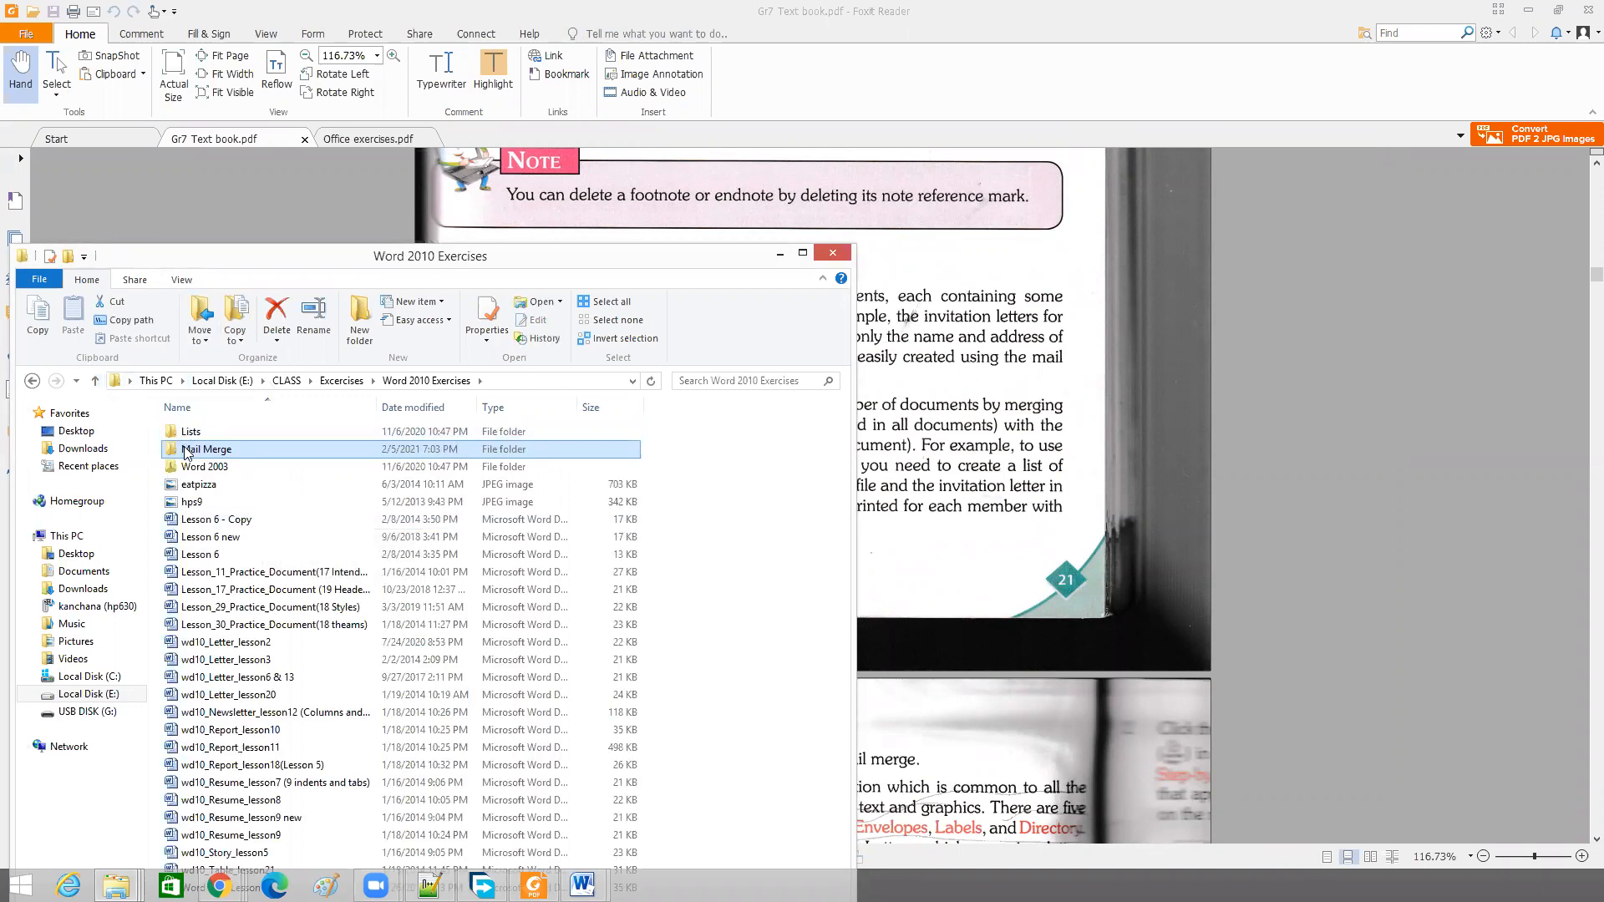
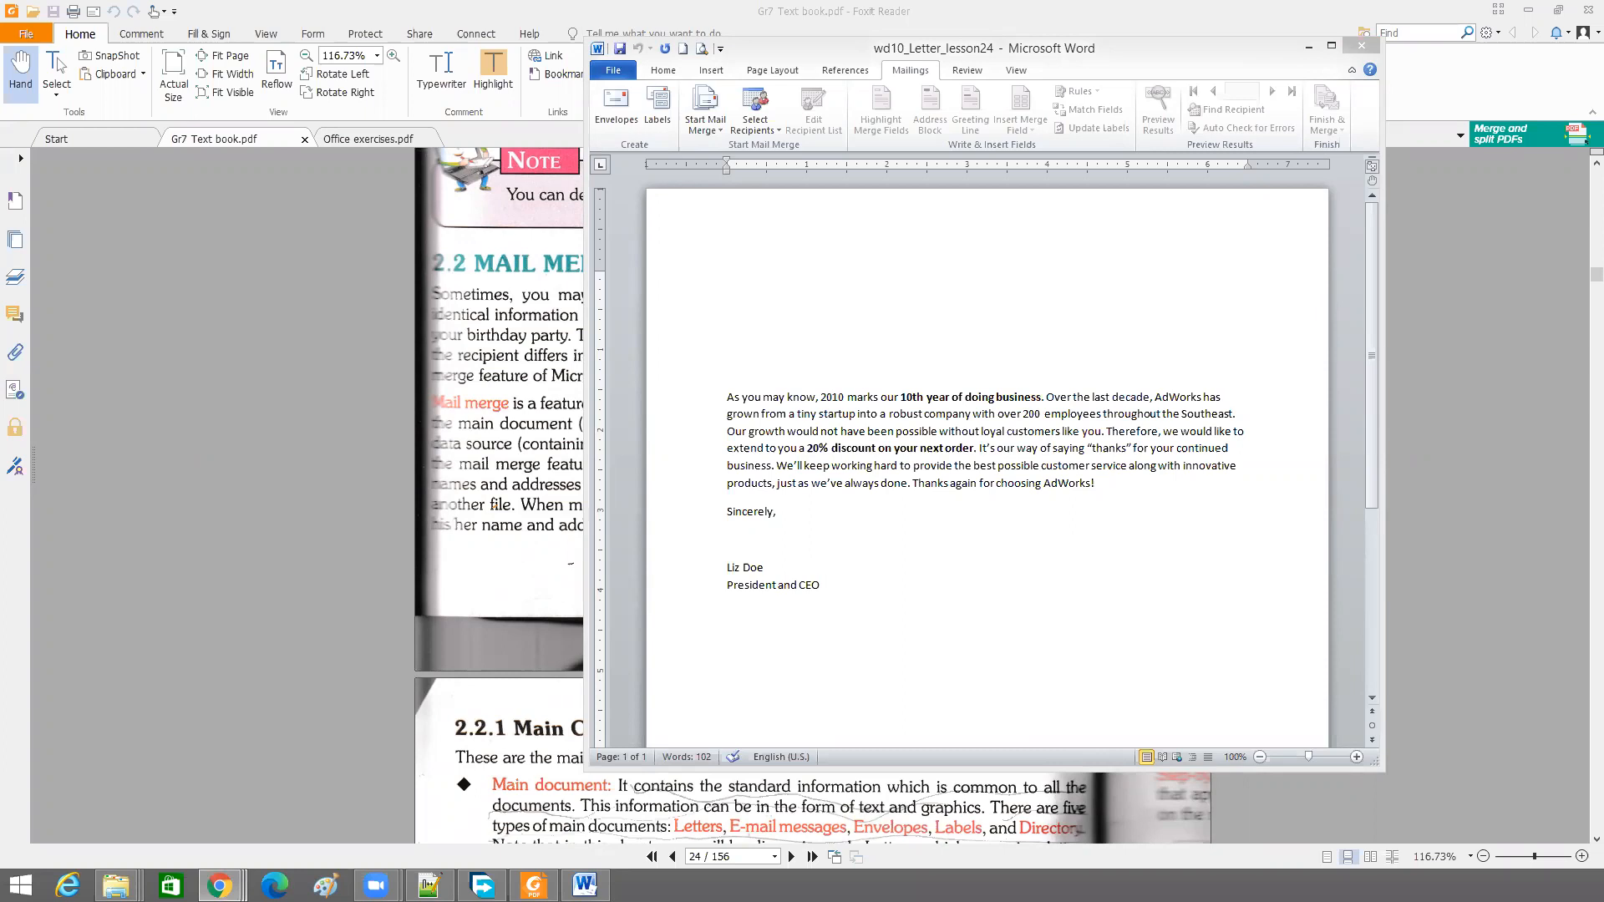
# Close wd10_Letter_lesson24, clear the PDF reader away and arrange the Names and Letter files side by side on the desktop
pyautogui.click(756, 314)
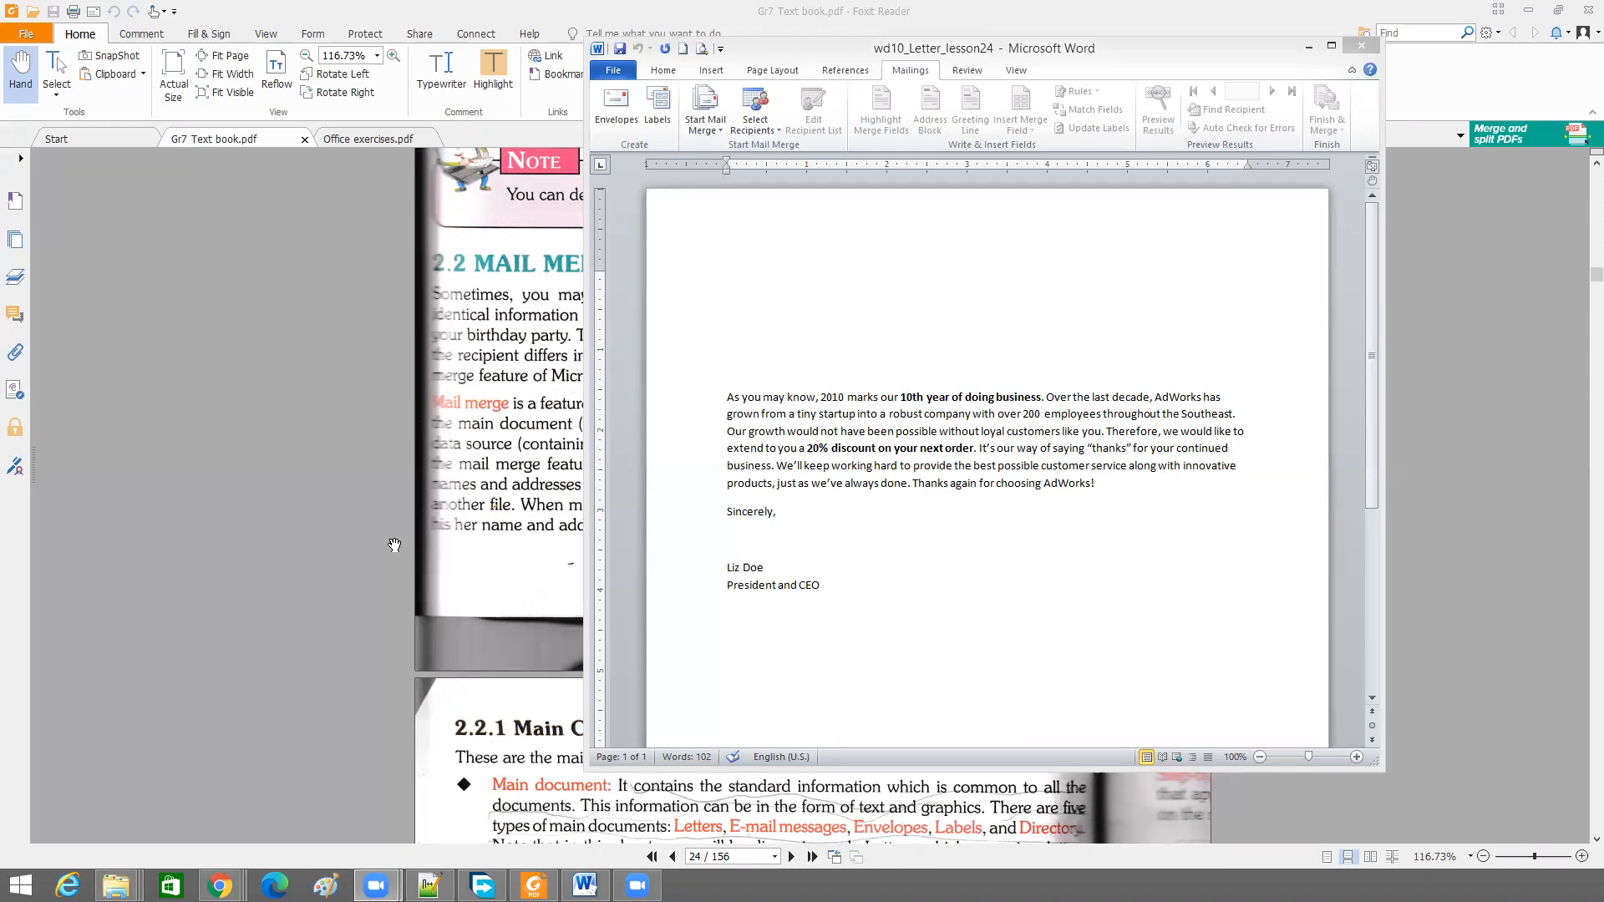
pyautogui.click(1358, 47)
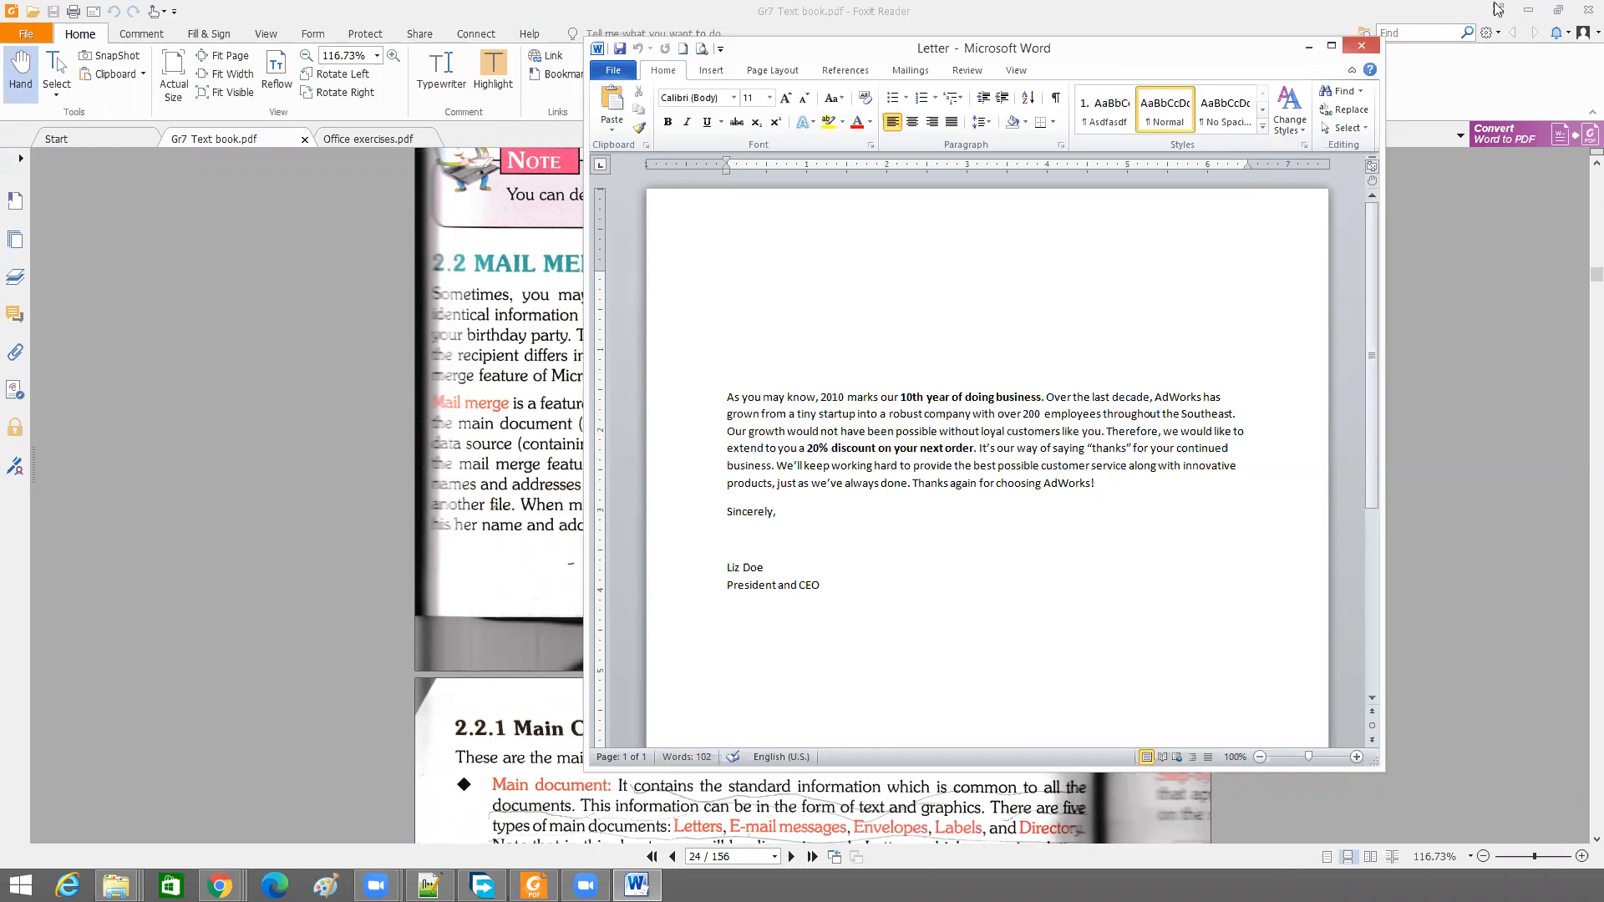
pyautogui.click(1530, 11)
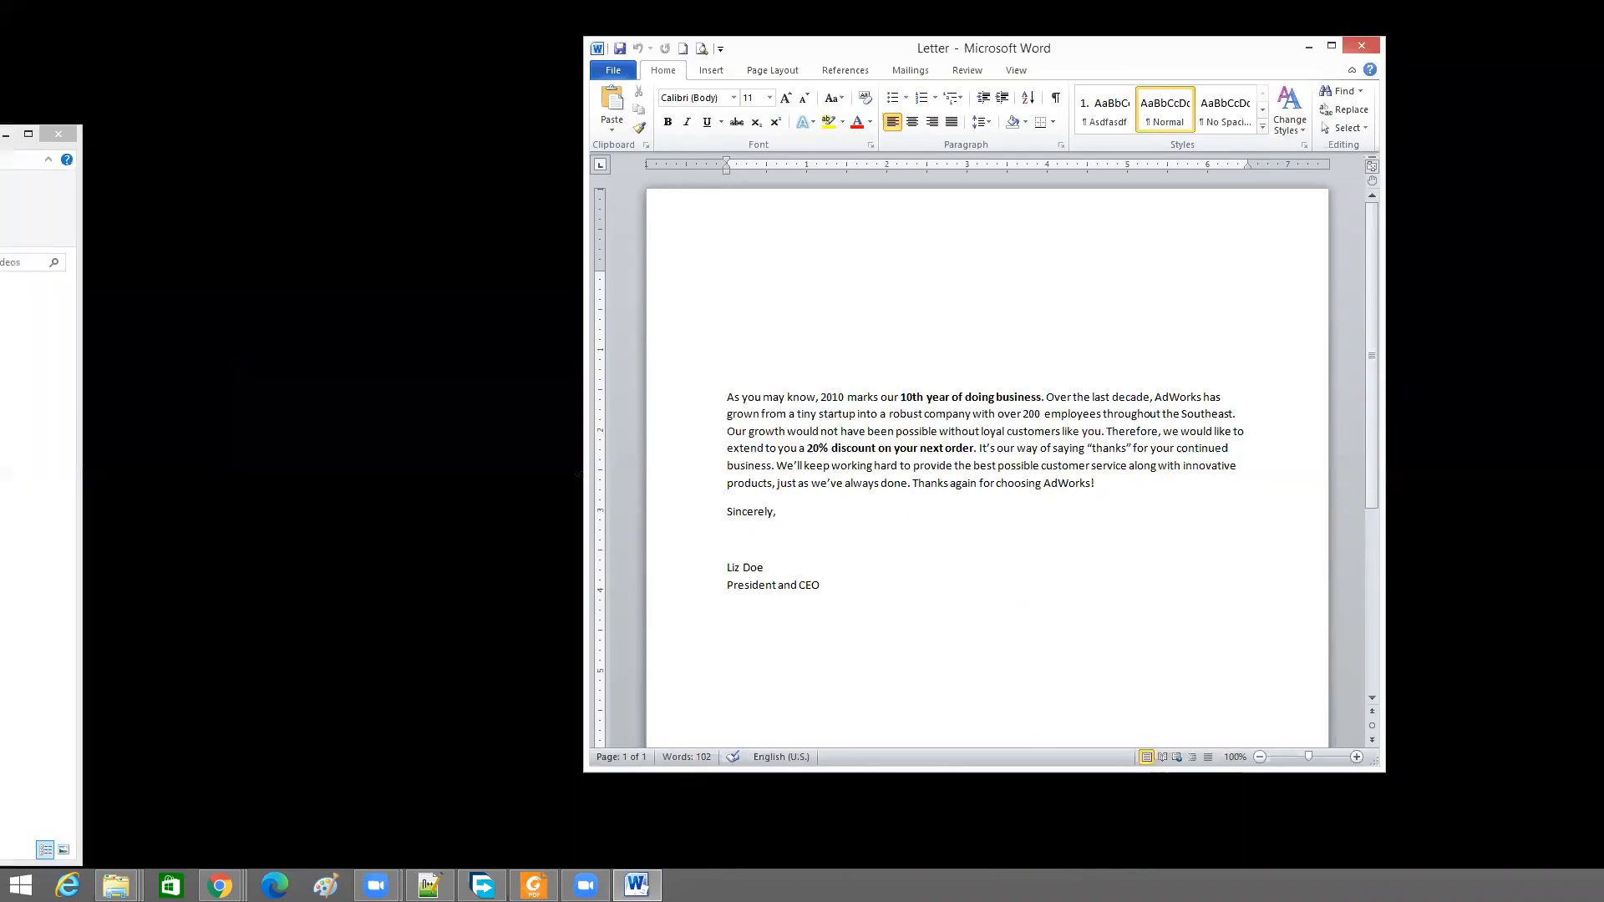
pyautogui.moveTo(231, 7); pyautogui.dragTo(360, 115)
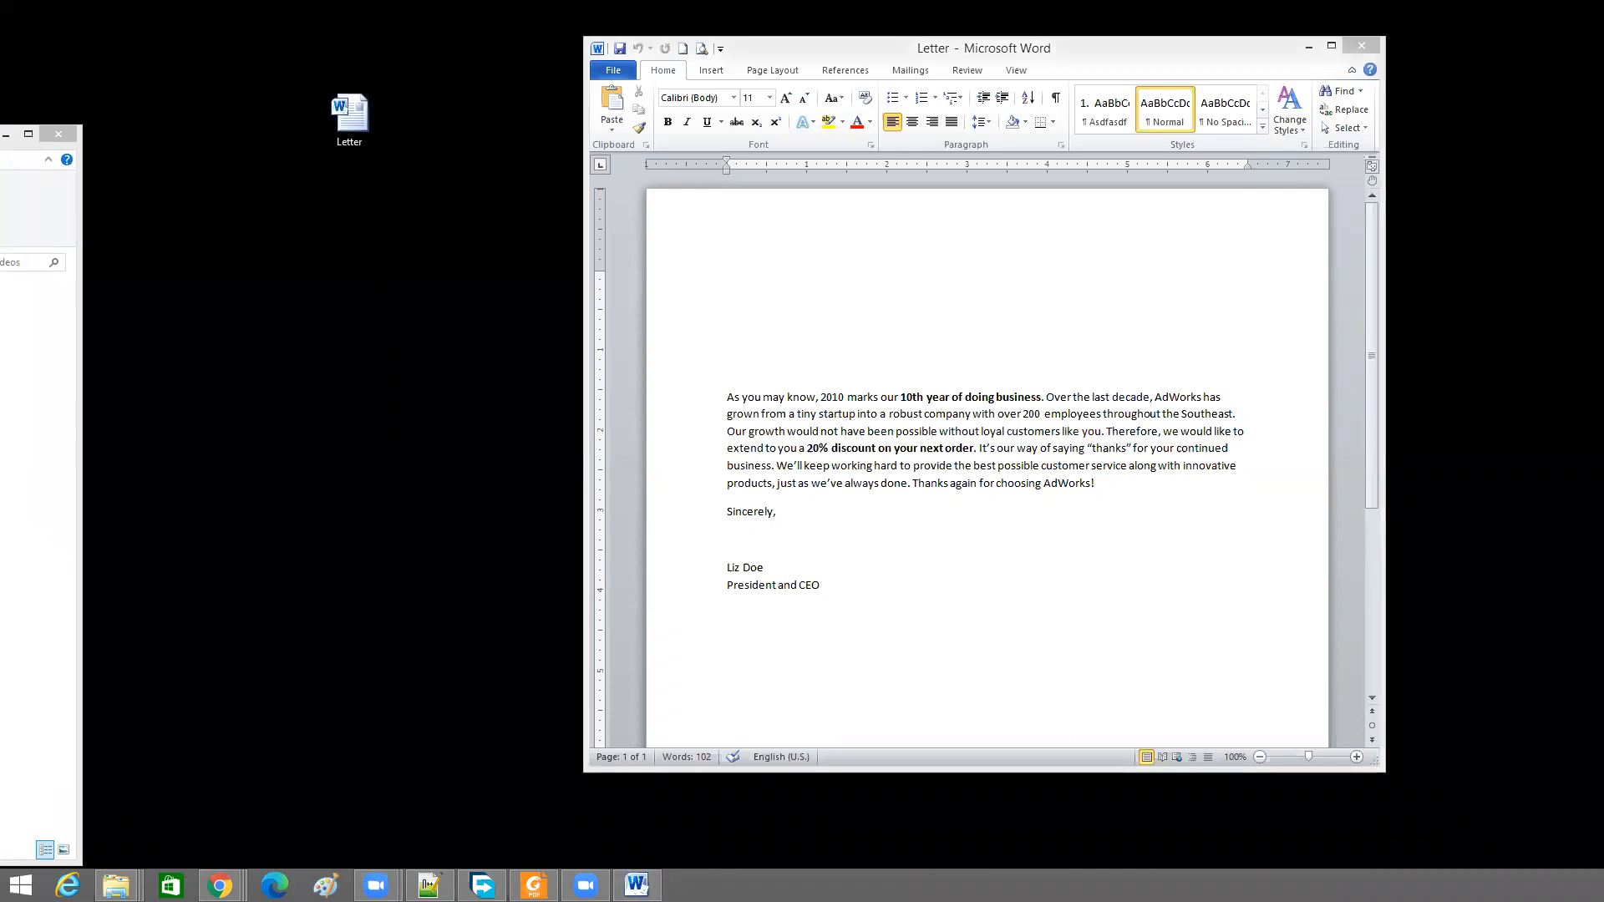
pyautogui.moveTo(271, 9); pyautogui.dragTo(287, 106)
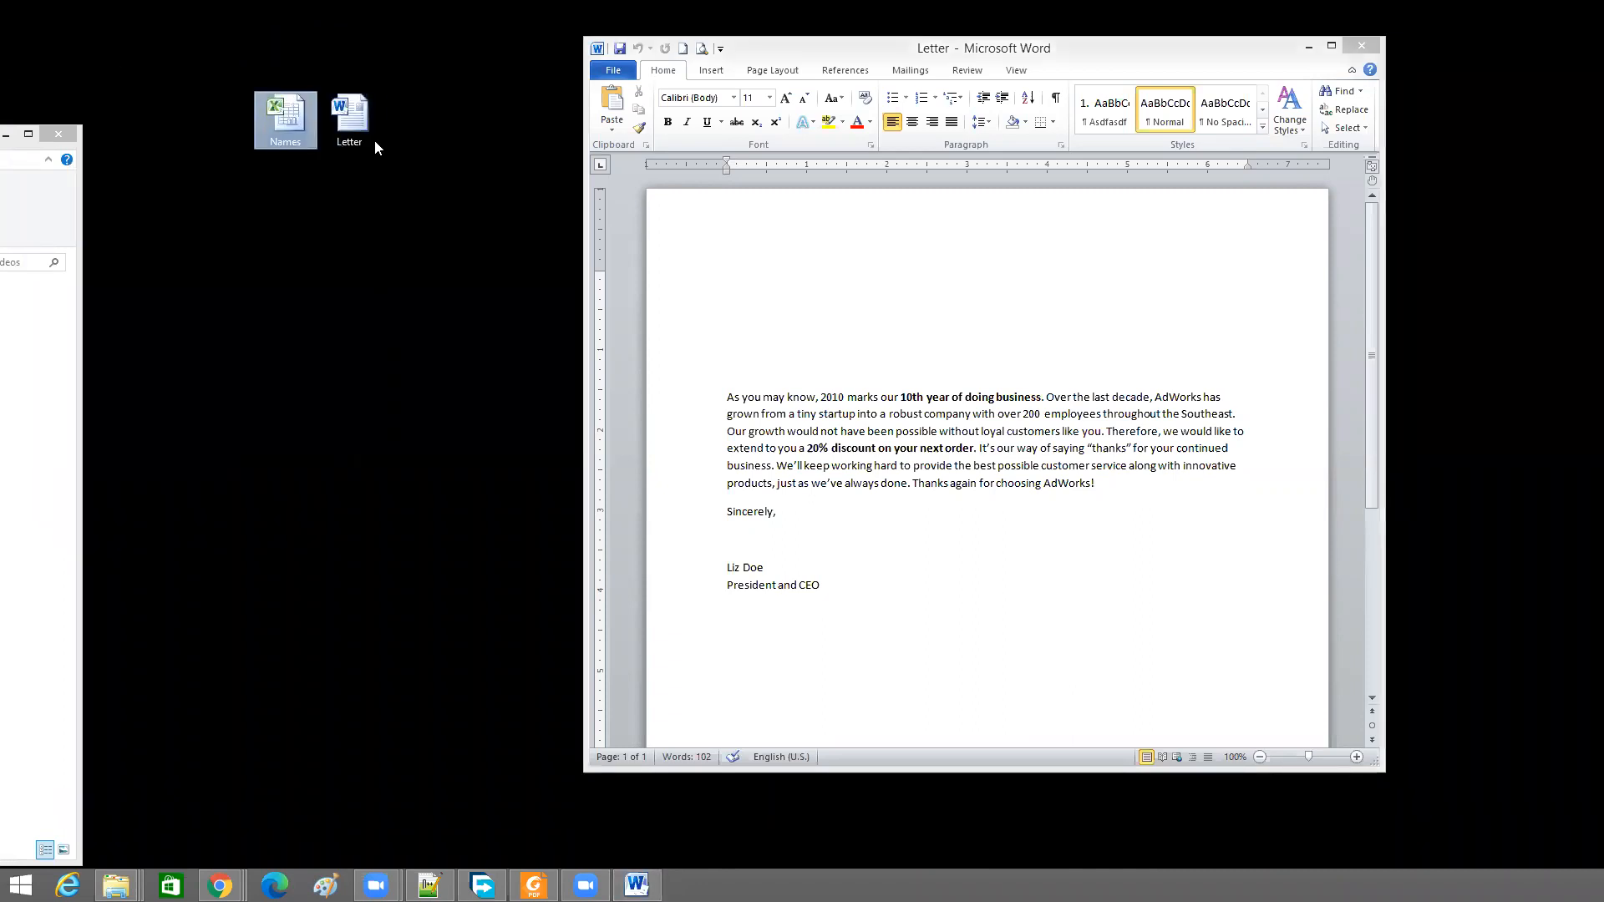
pyautogui.click(366, 100)
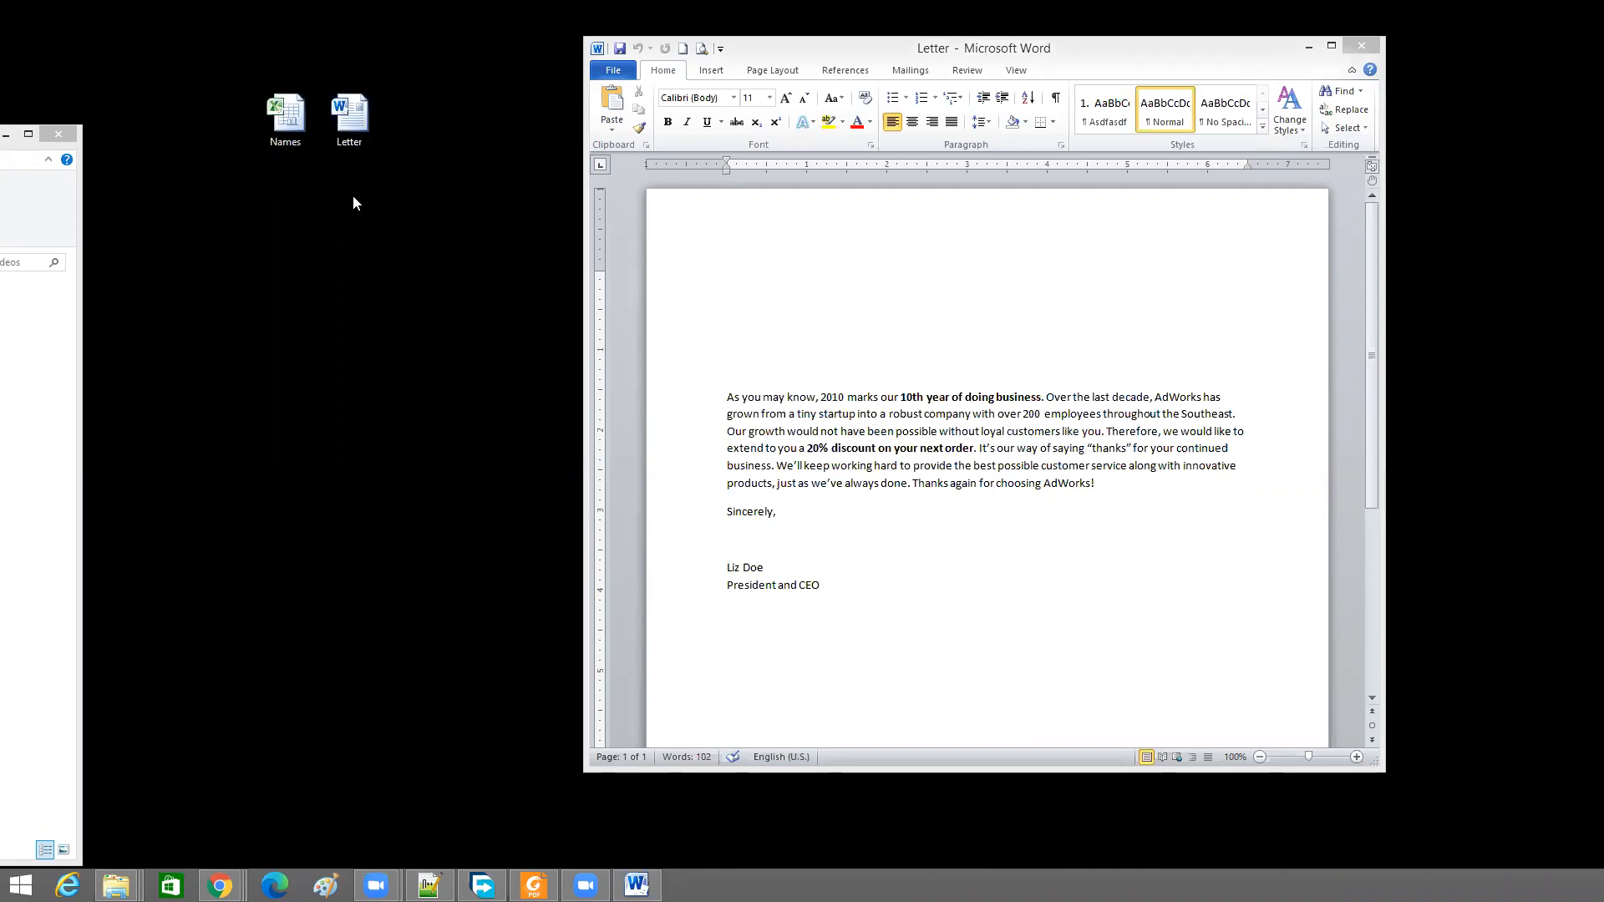
# Start the Step by Step Mail Merge Wizard from the letter's first line, using Letters as document type and the current document
pyautogui.click(750, 306)
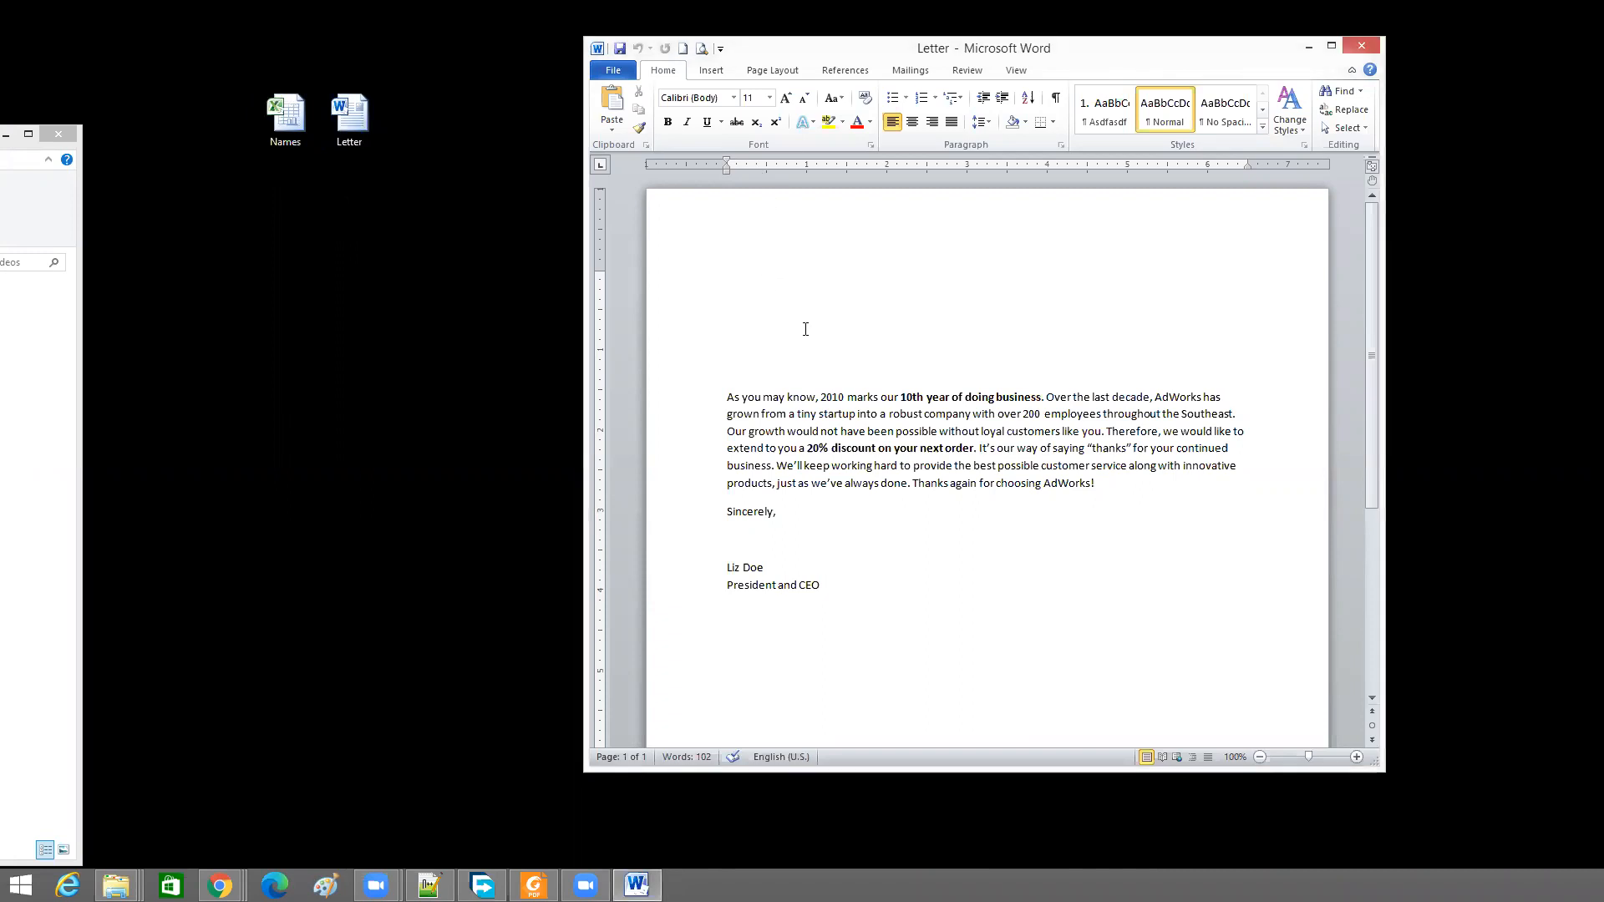
pyautogui.click(919, 73)
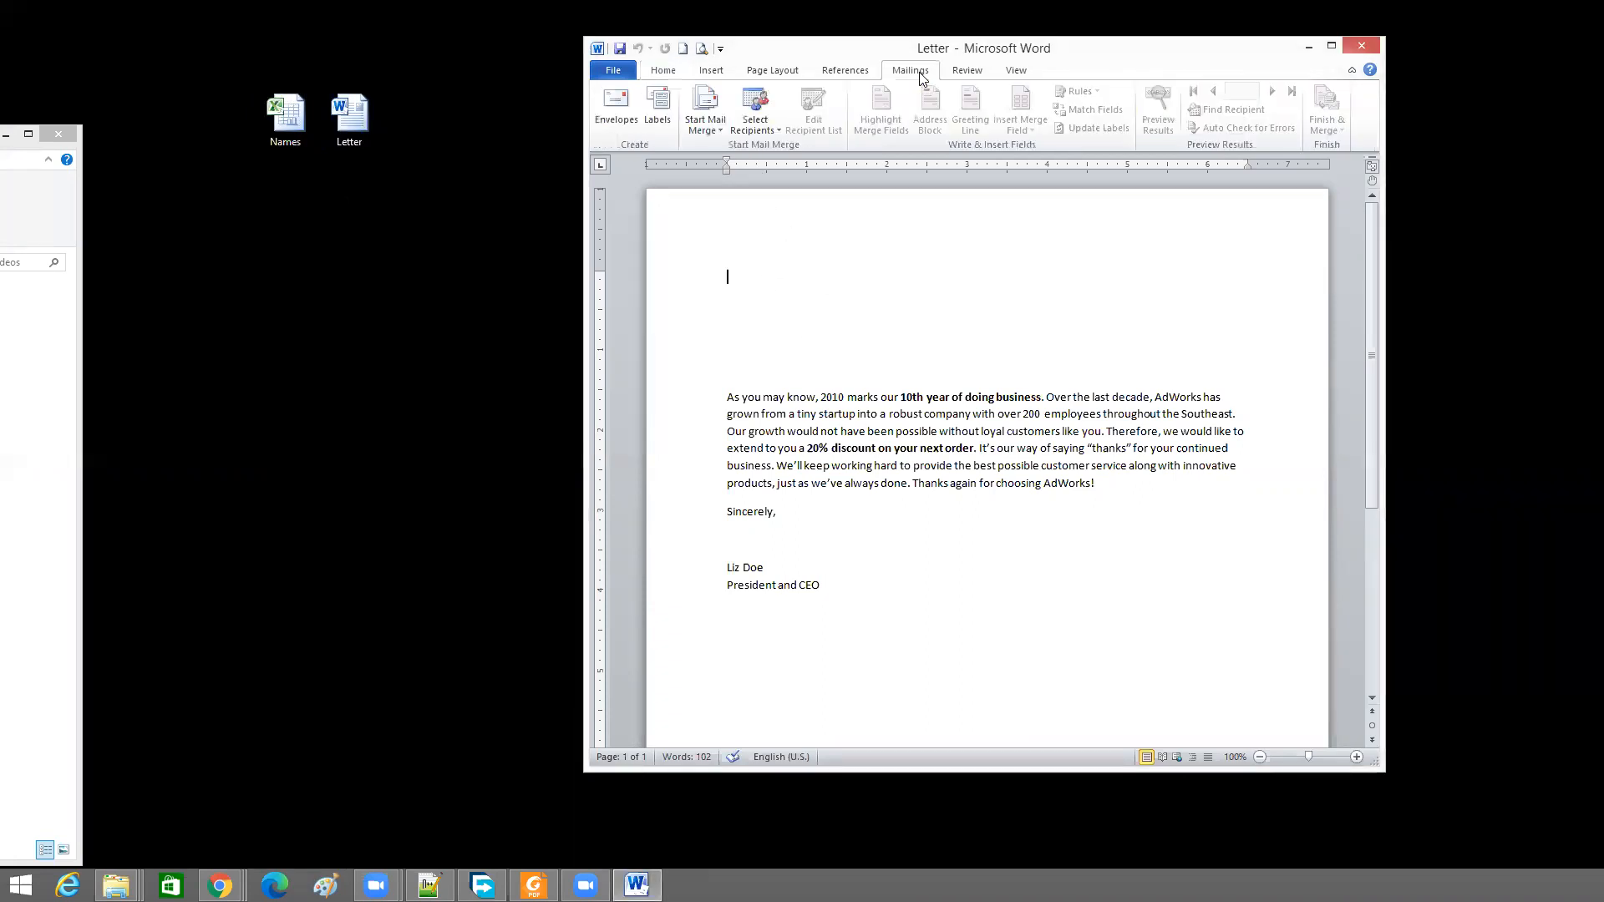
pyautogui.click(716, 130)
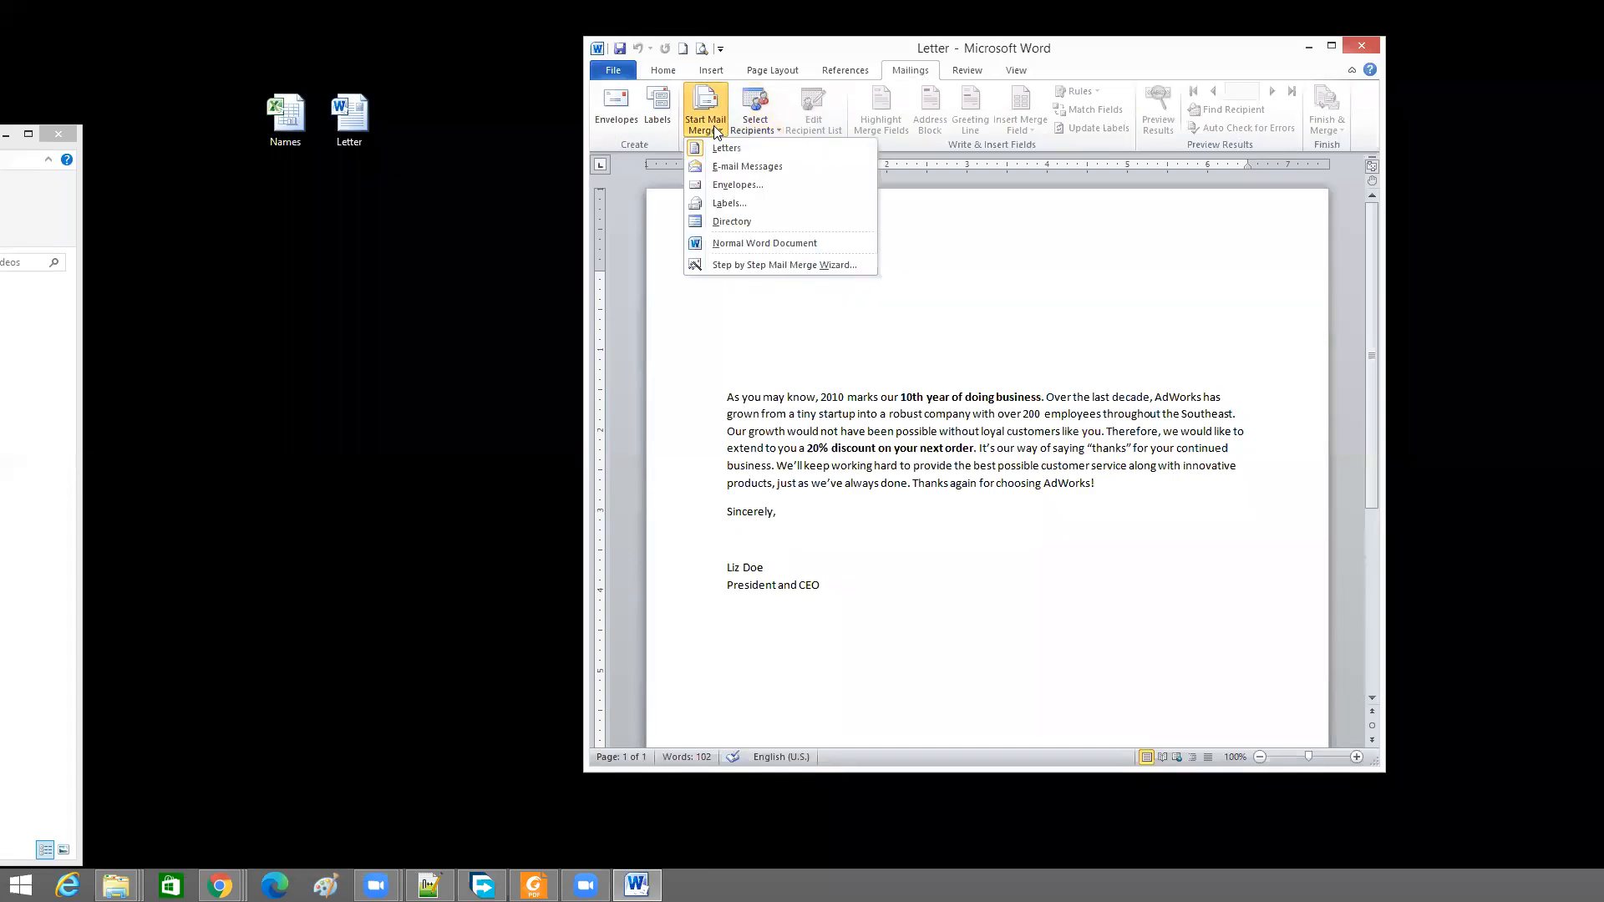
pyautogui.click(762, 266)
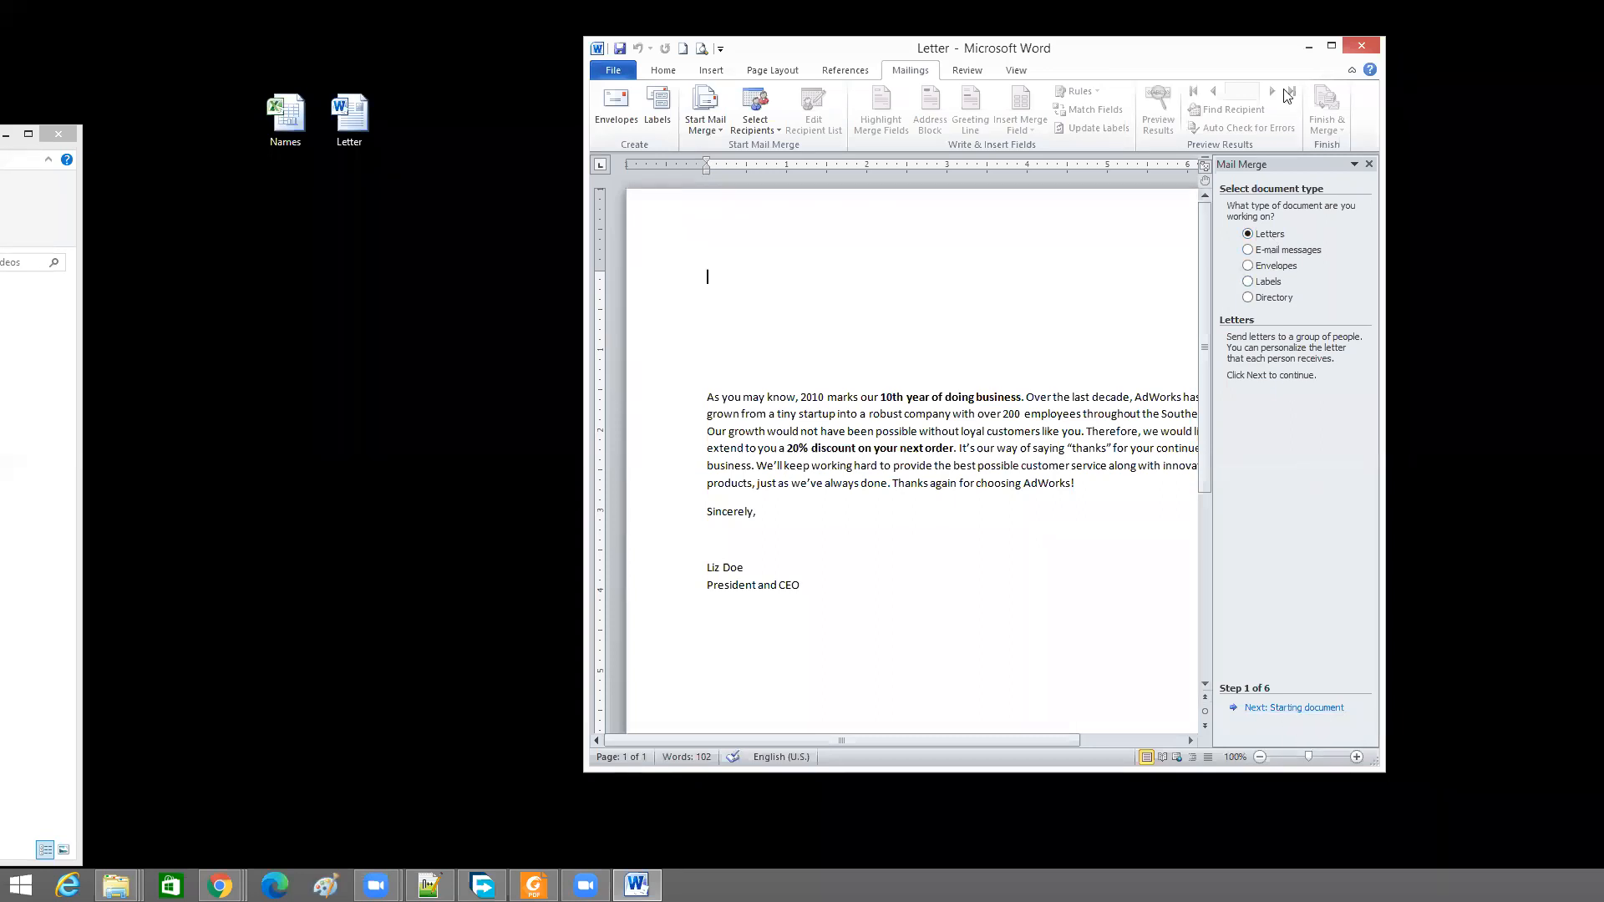
pyautogui.click(1278, 708)
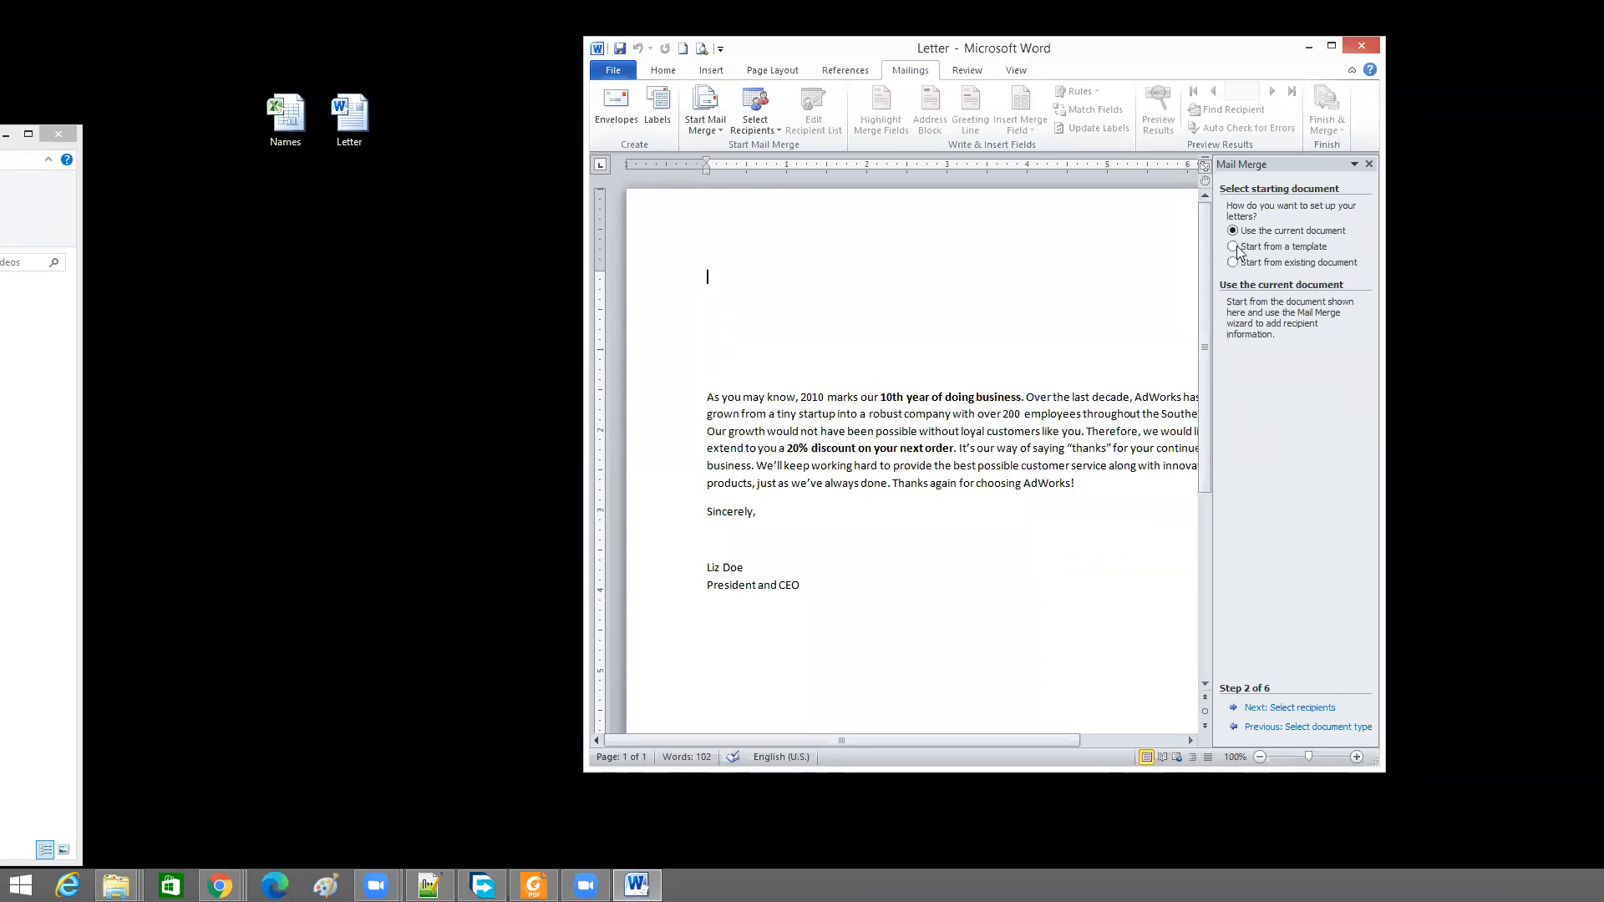
pyautogui.click(1286, 714)
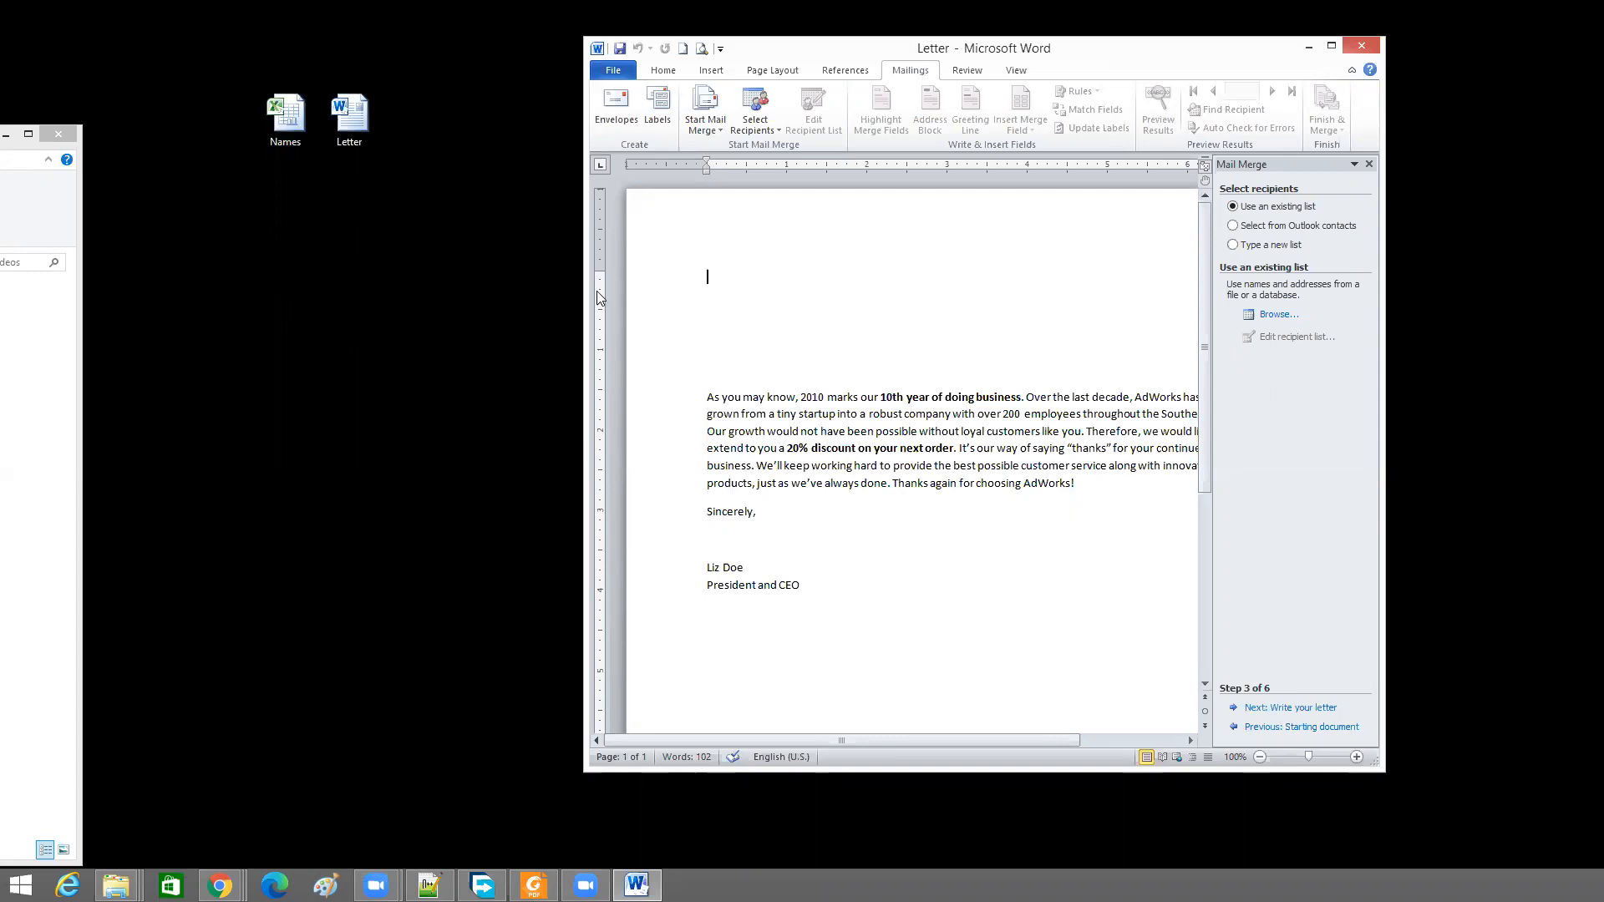
# Use the existing list Names from the Desktop as the data source, taking Sheet1$ with its first row as column headers
pyautogui.click(1273, 318)
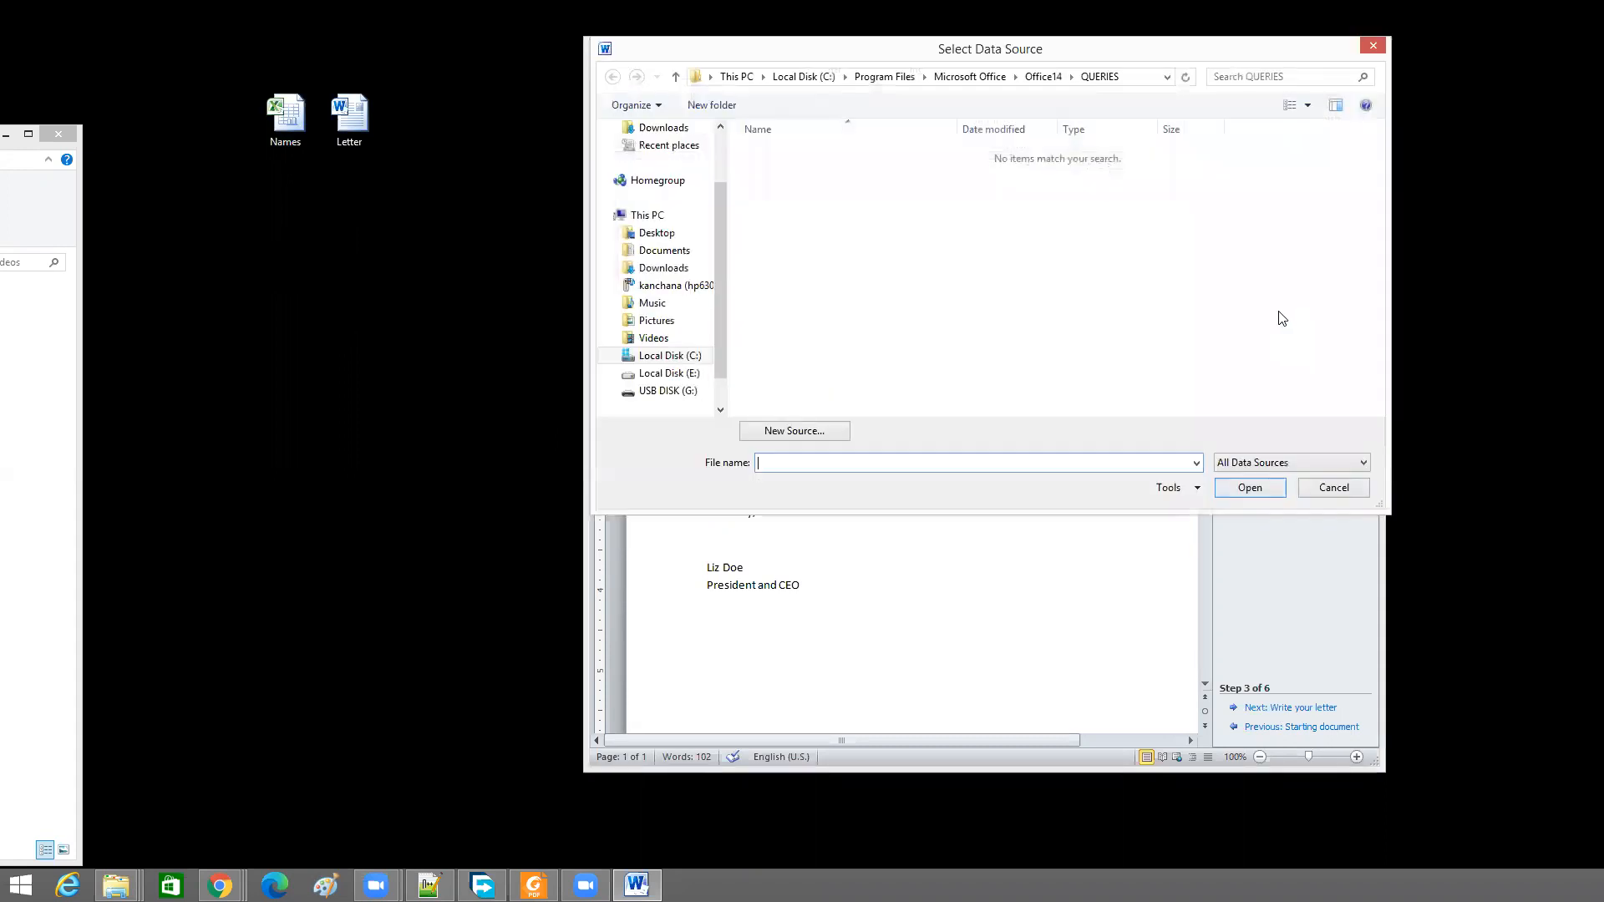
pyautogui.click(656, 237)
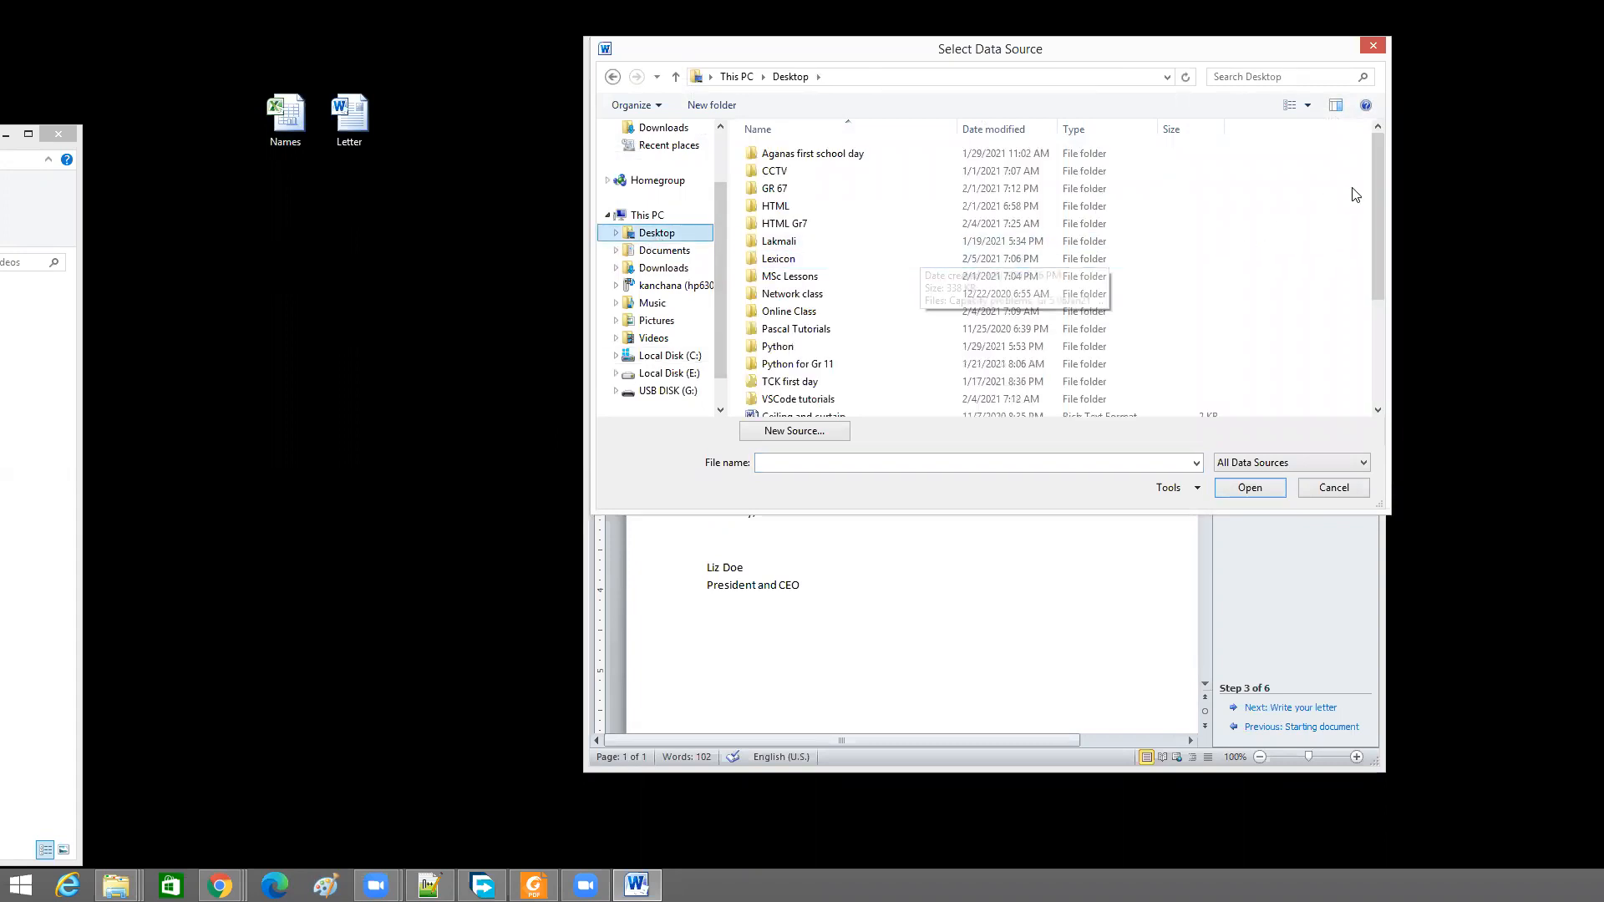
pyautogui.moveTo(1370, 171); pyautogui.dragTo(1295, 373)
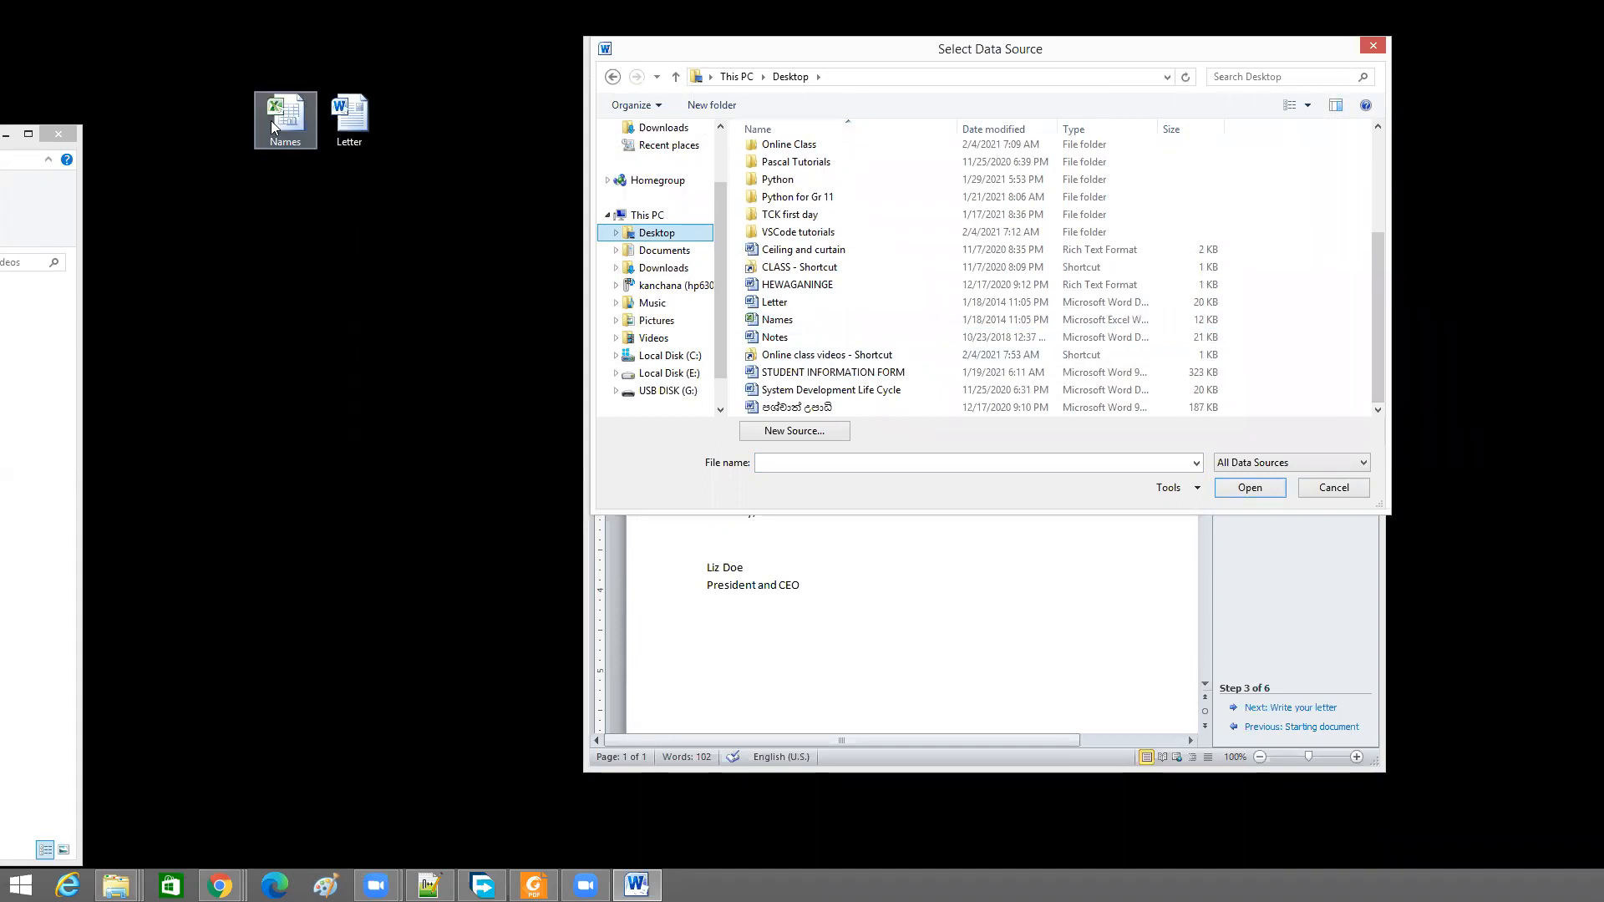
pyautogui.doubleClick(789, 324)
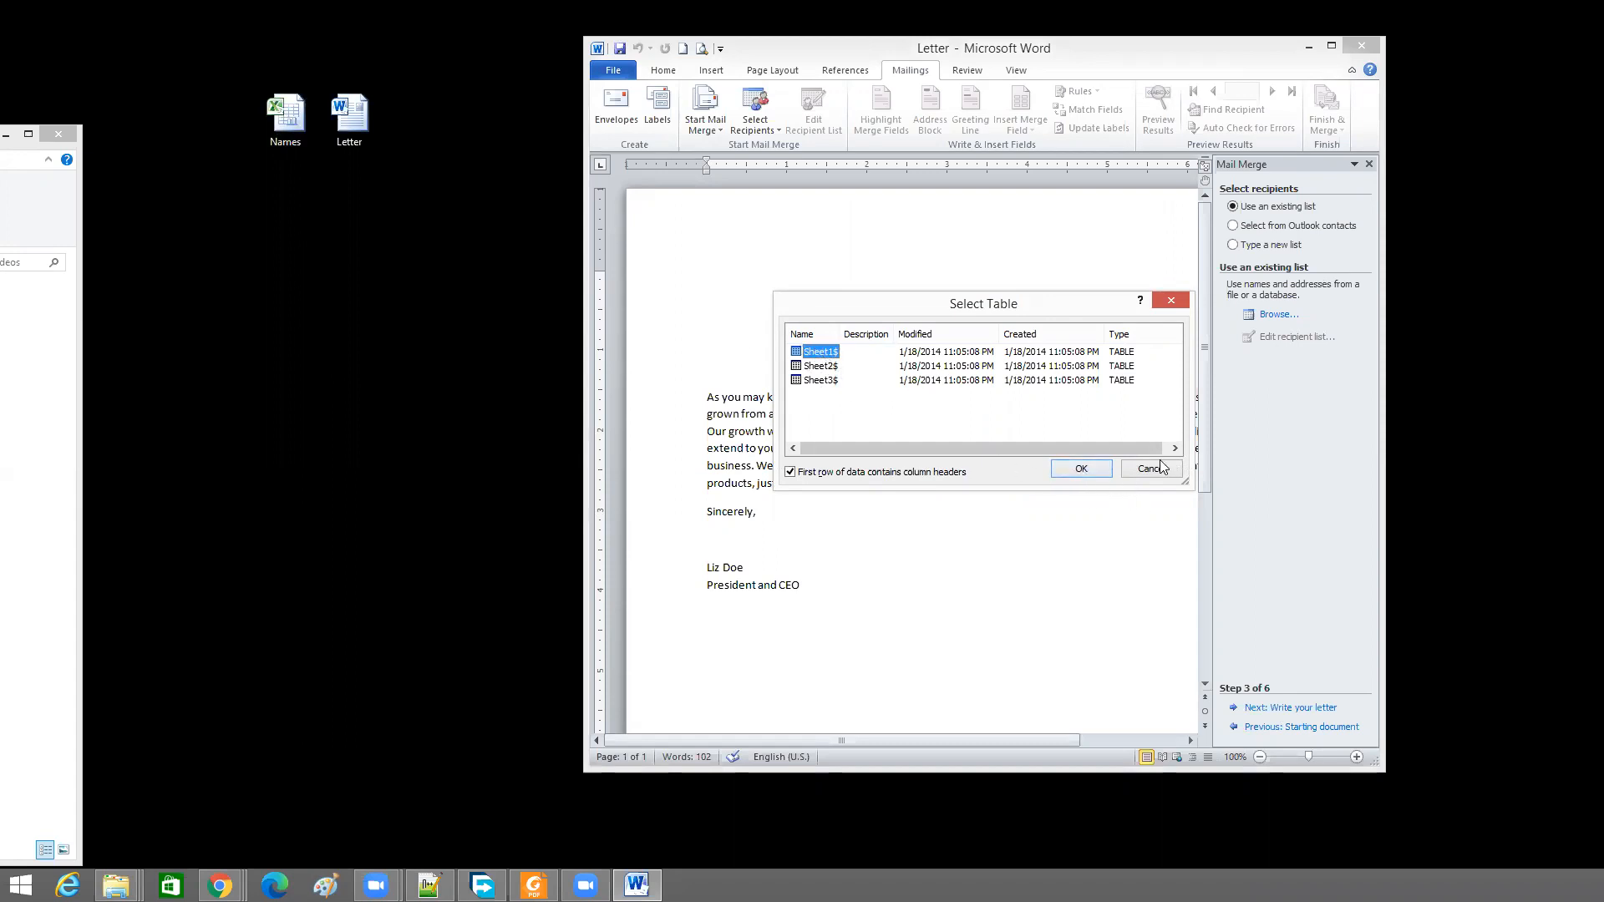
pyautogui.click(1083, 469)
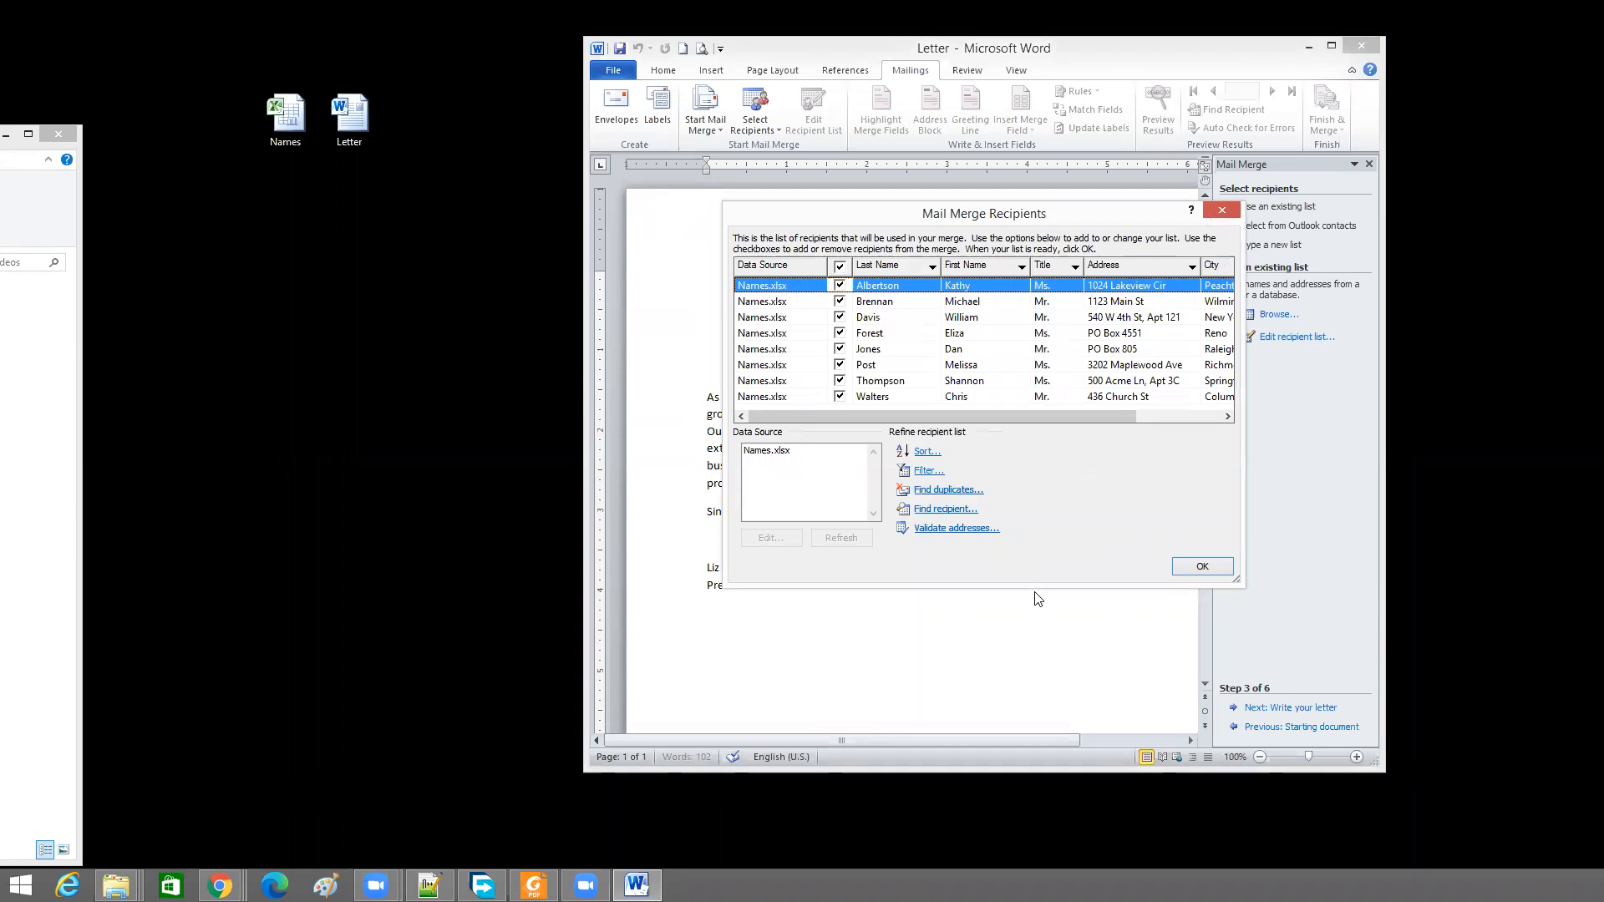
# Enlarge the recipient list, try excluding and re-including two individual recipients, and close the list with everyone included
pyautogui.moveTo(1037, 584); pyautogui.dragTo(1038, 720)
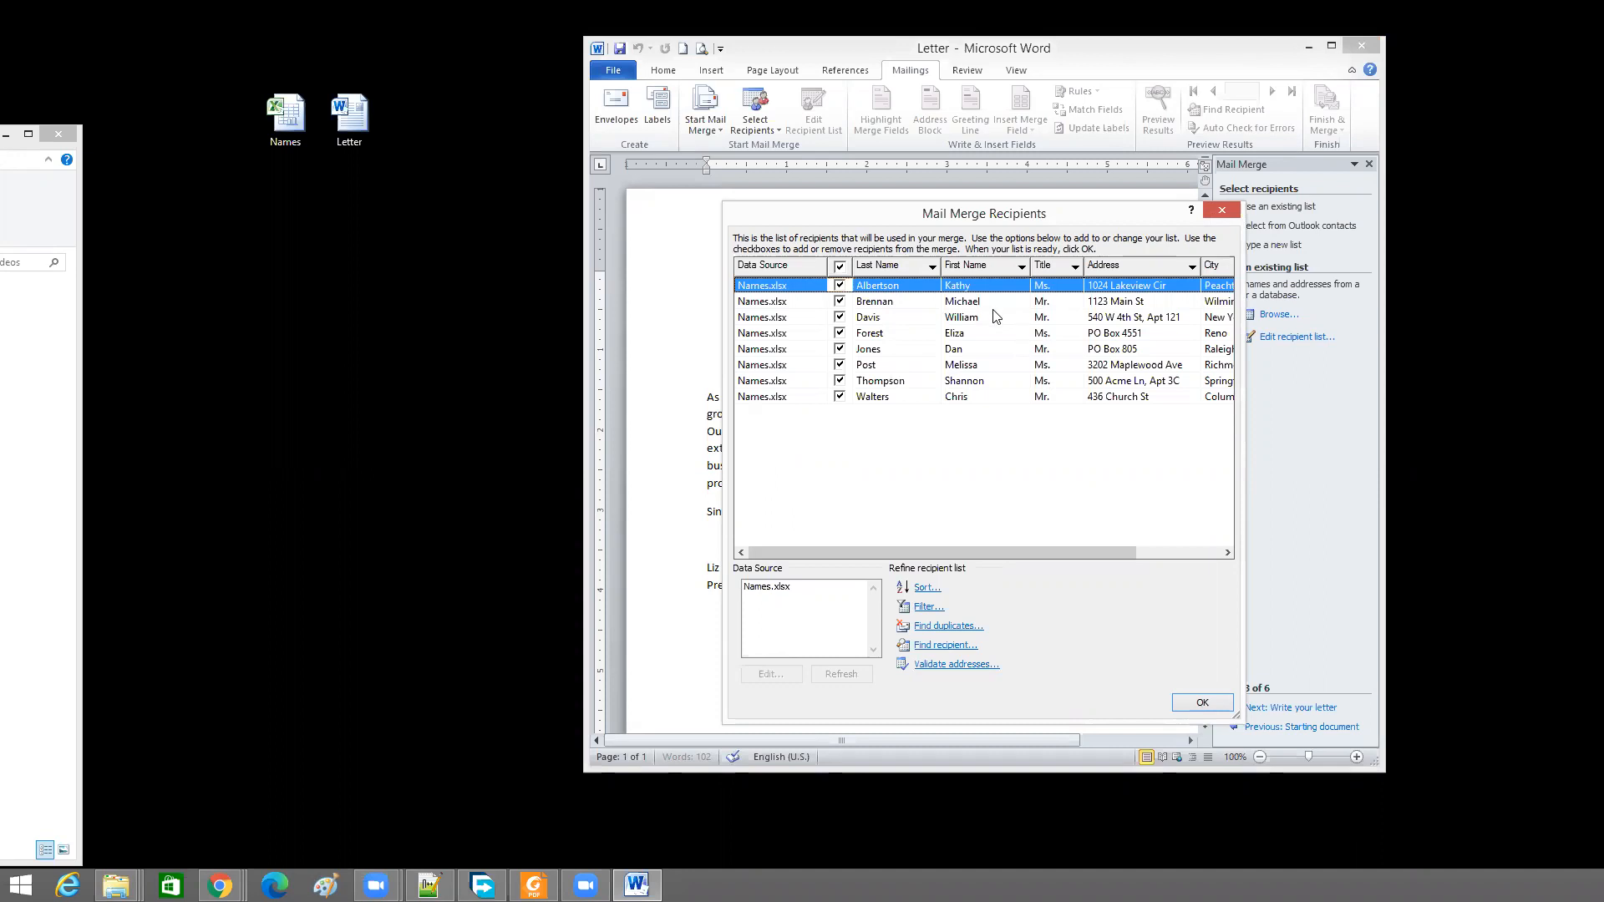
pyautogui.click(840, 302)
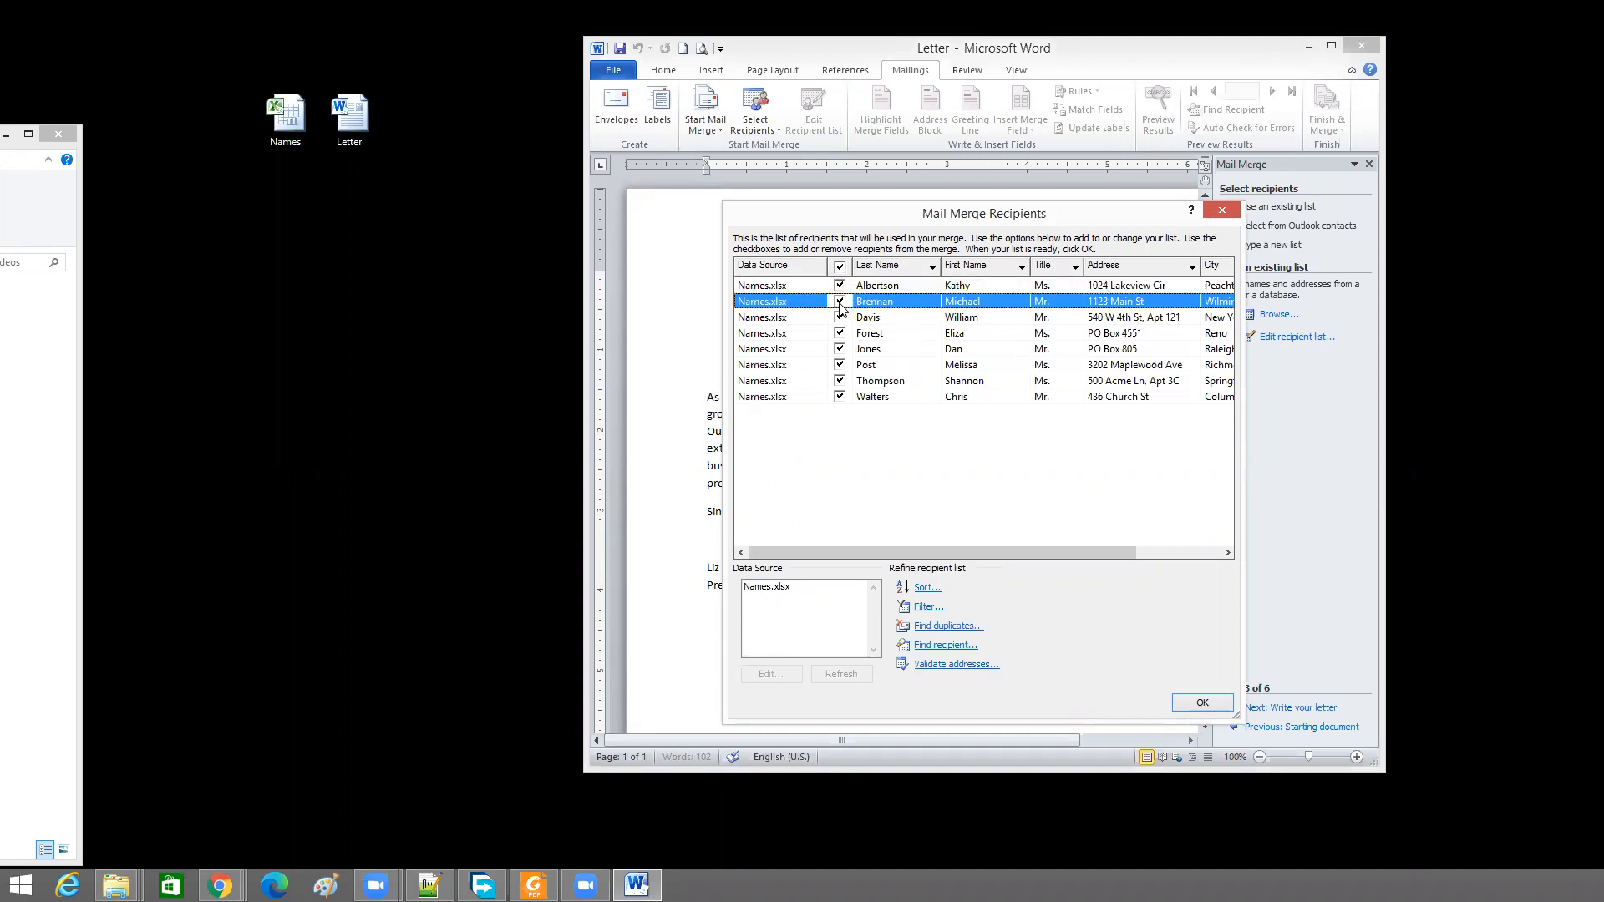
pyautogui.click(840, 302)
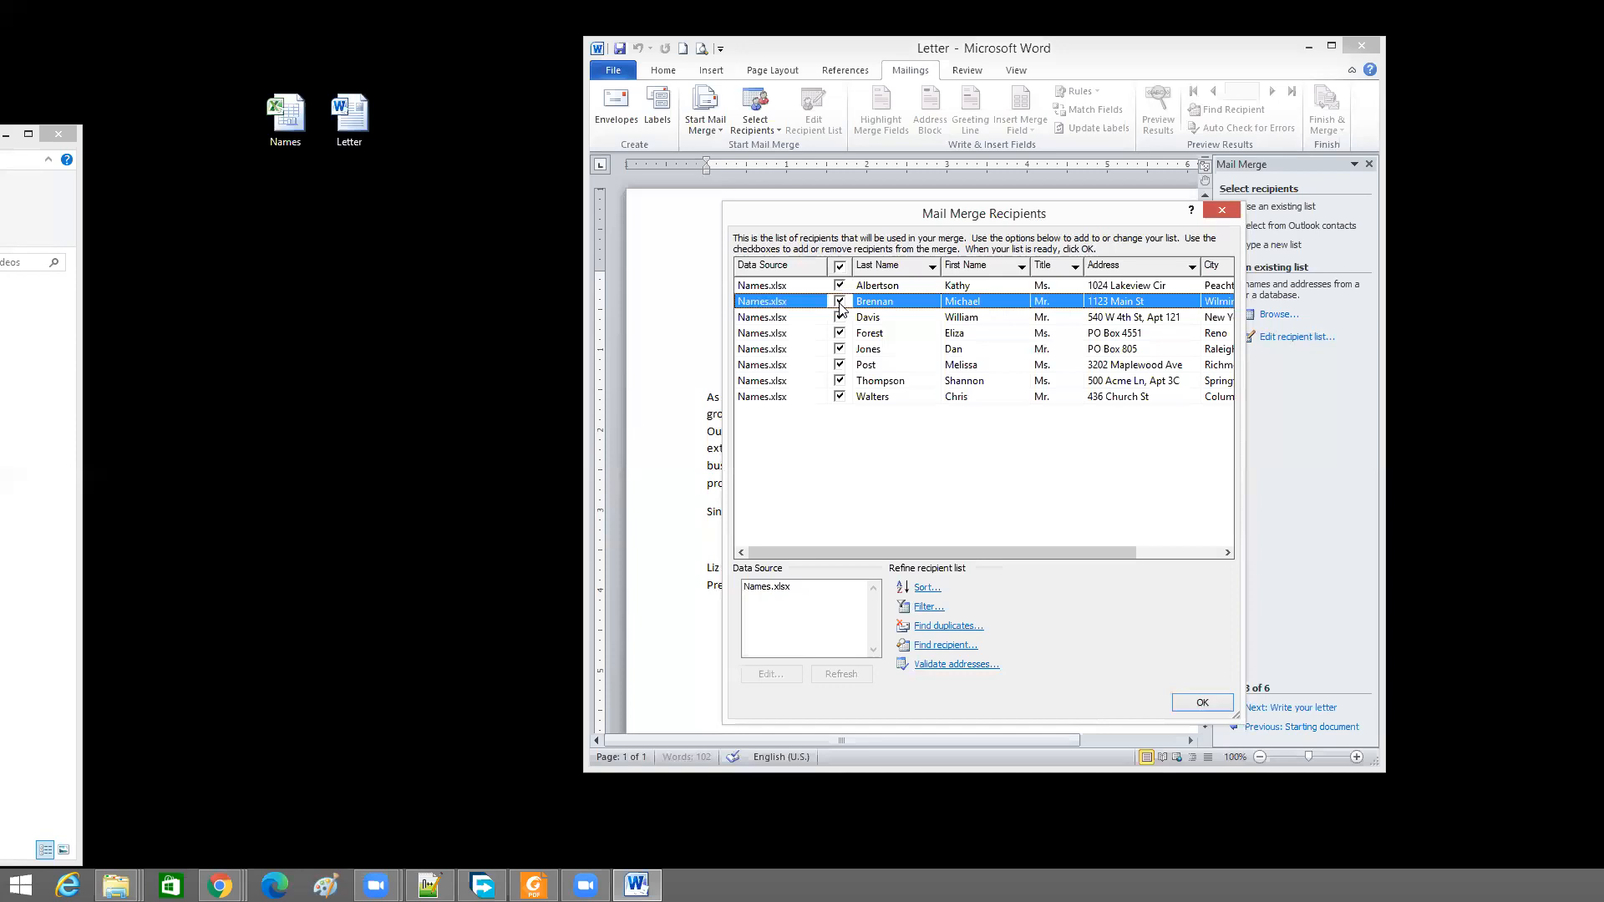
pyautogui.click(838, 367)
pyautogui.click(838, 367)
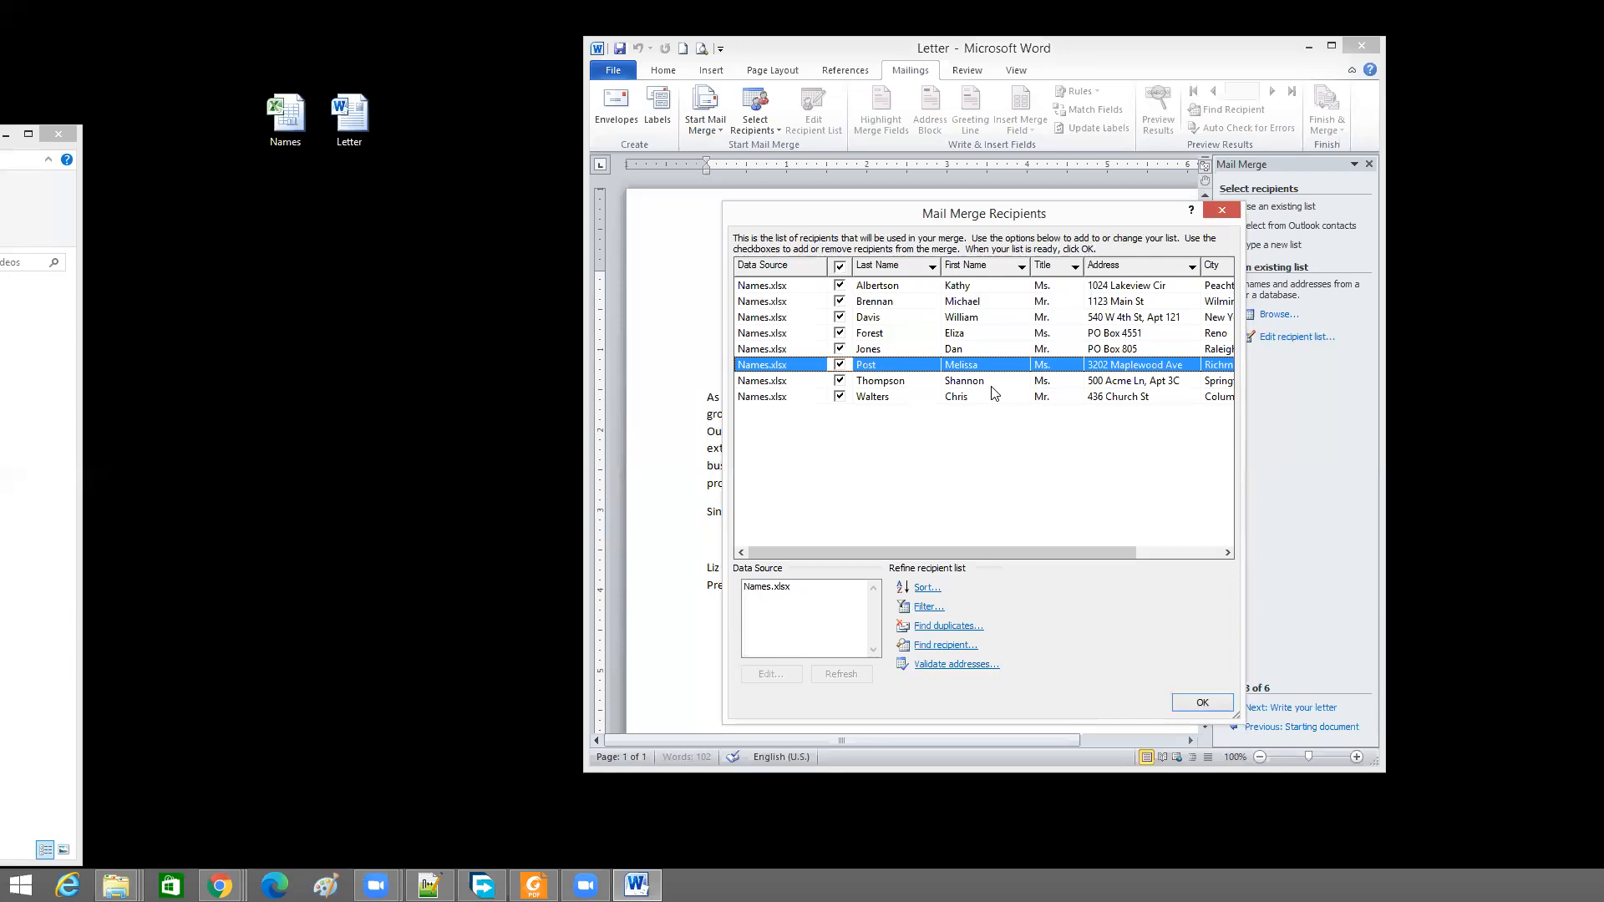
pyautogui.click(1225, 210)
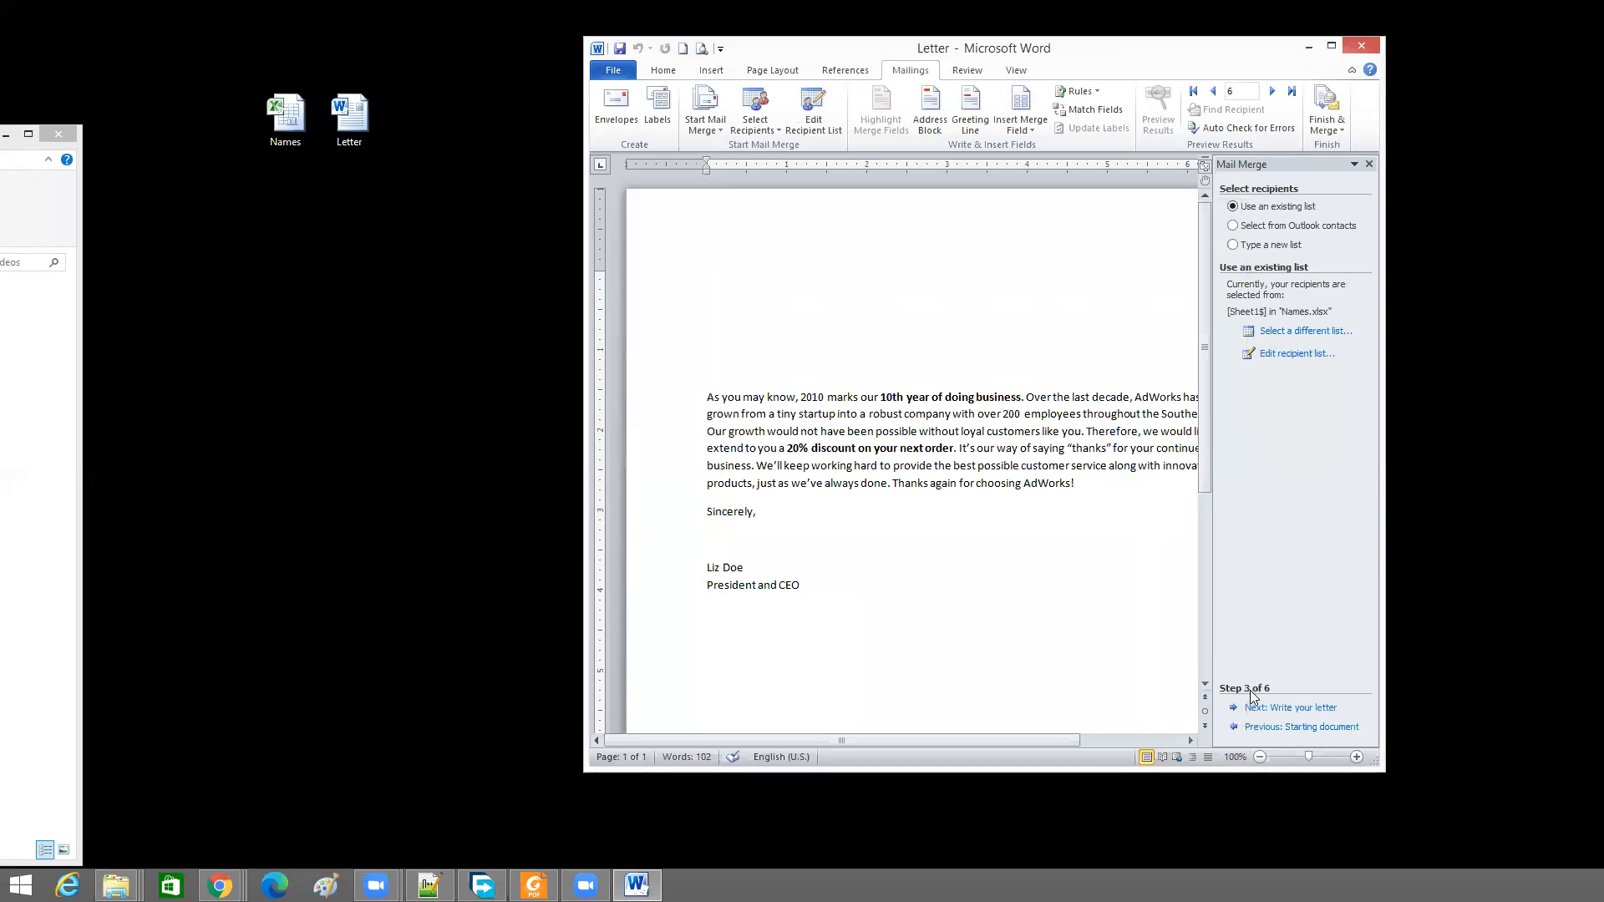
# Proceed to writing the letter and insert an address block on its first line, using the "Mr. Josh Randall Jr." name format
pyautogui.click(1279, 711)
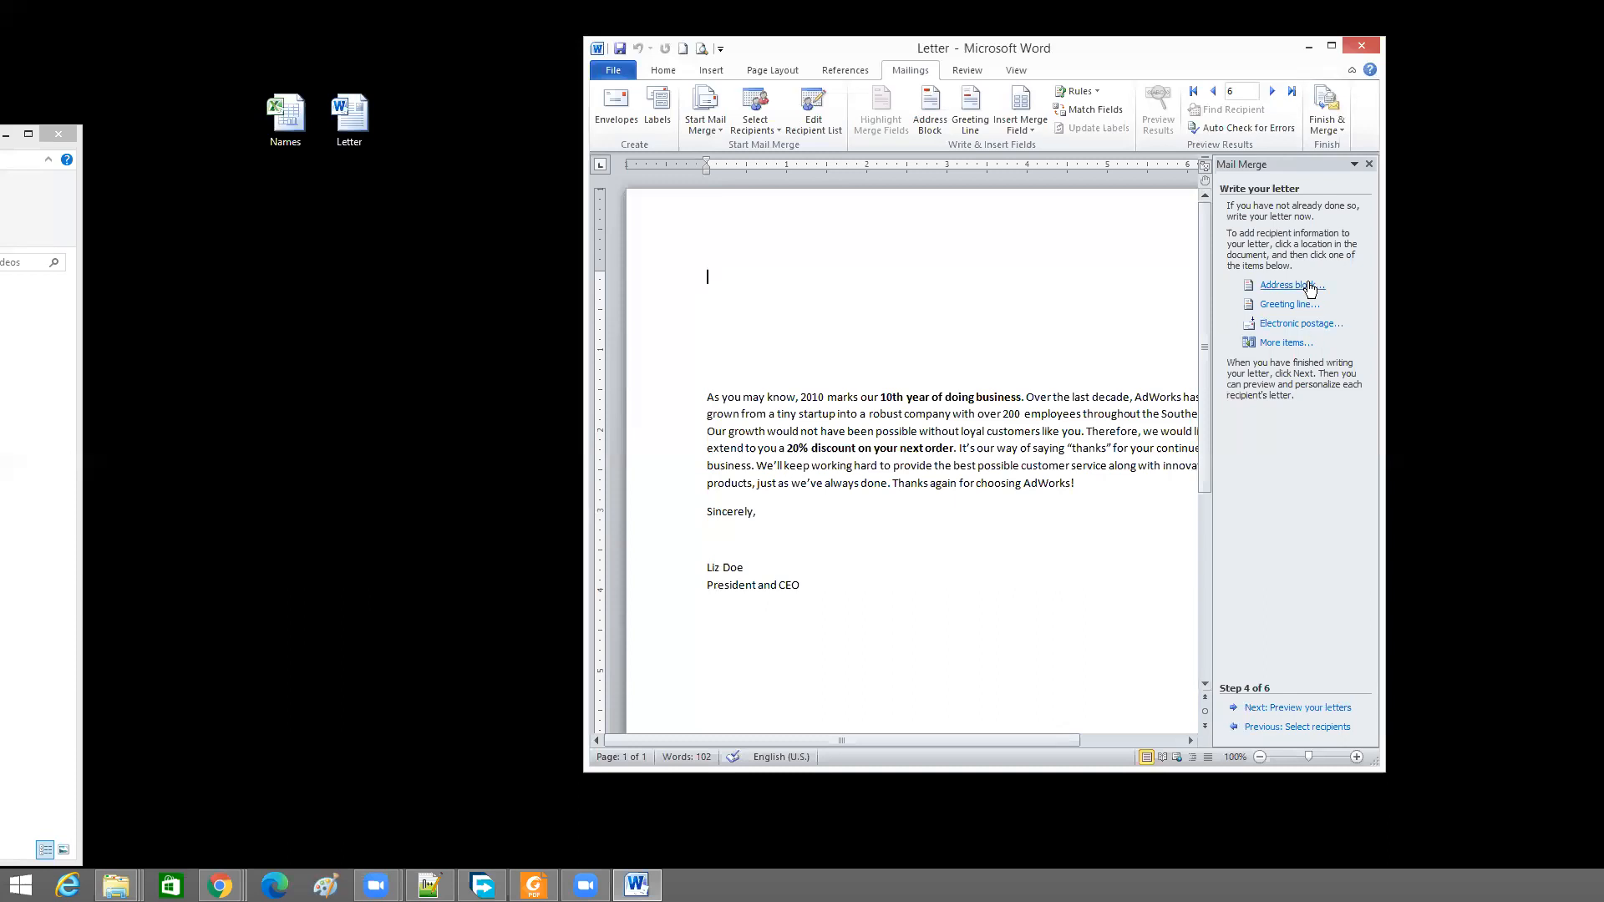
pyautogui.click(1309, 286)
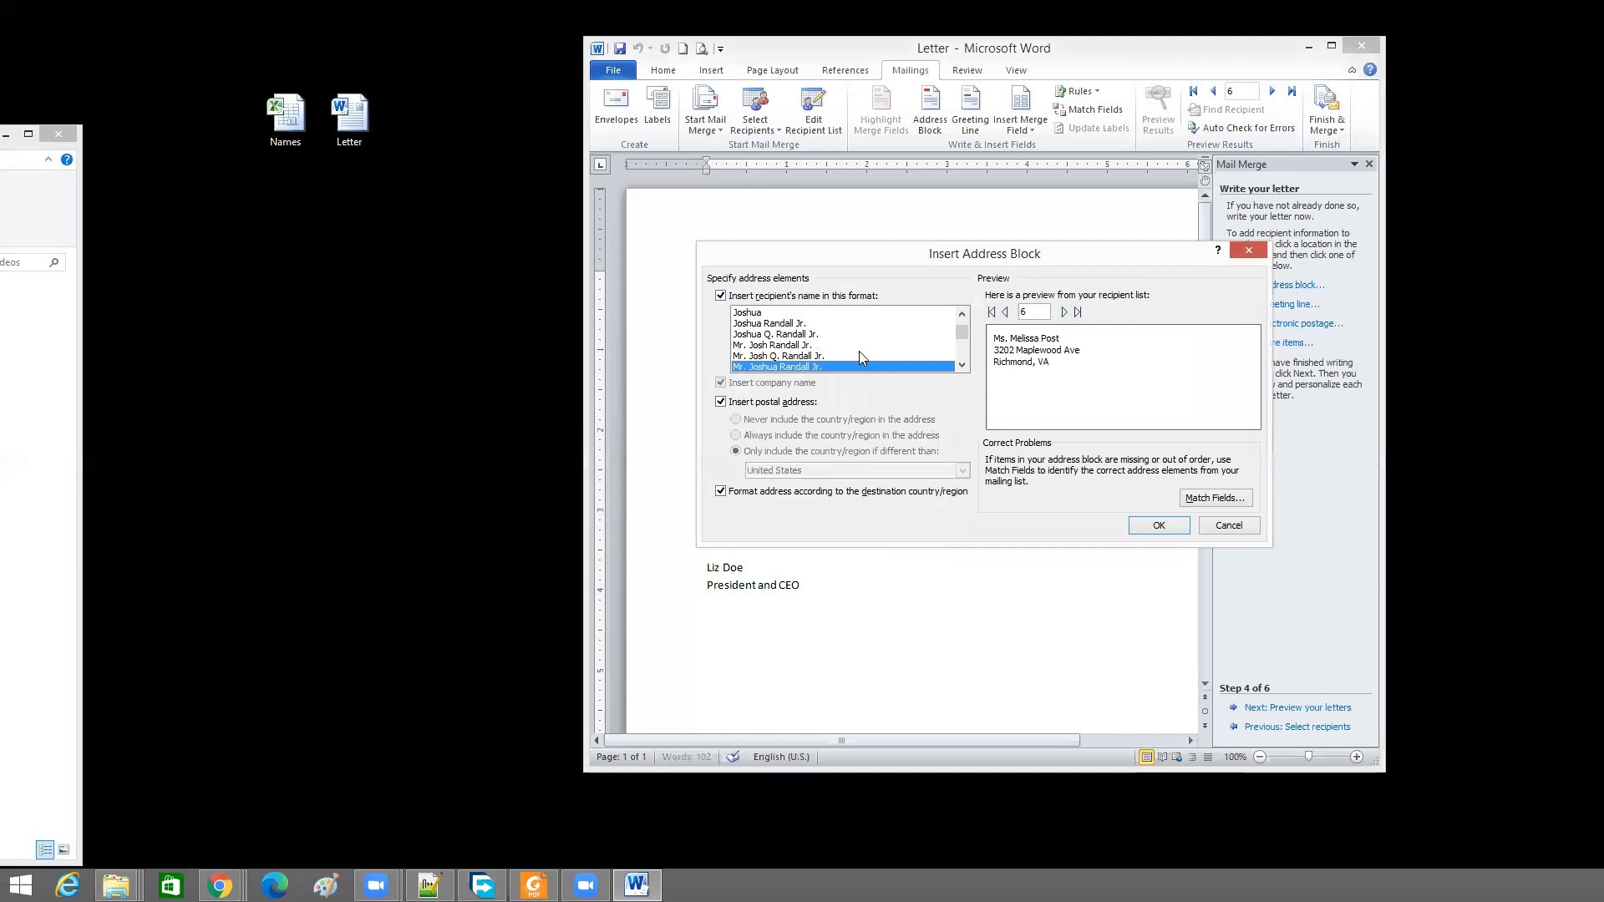
pyautogui.click(805, 345)
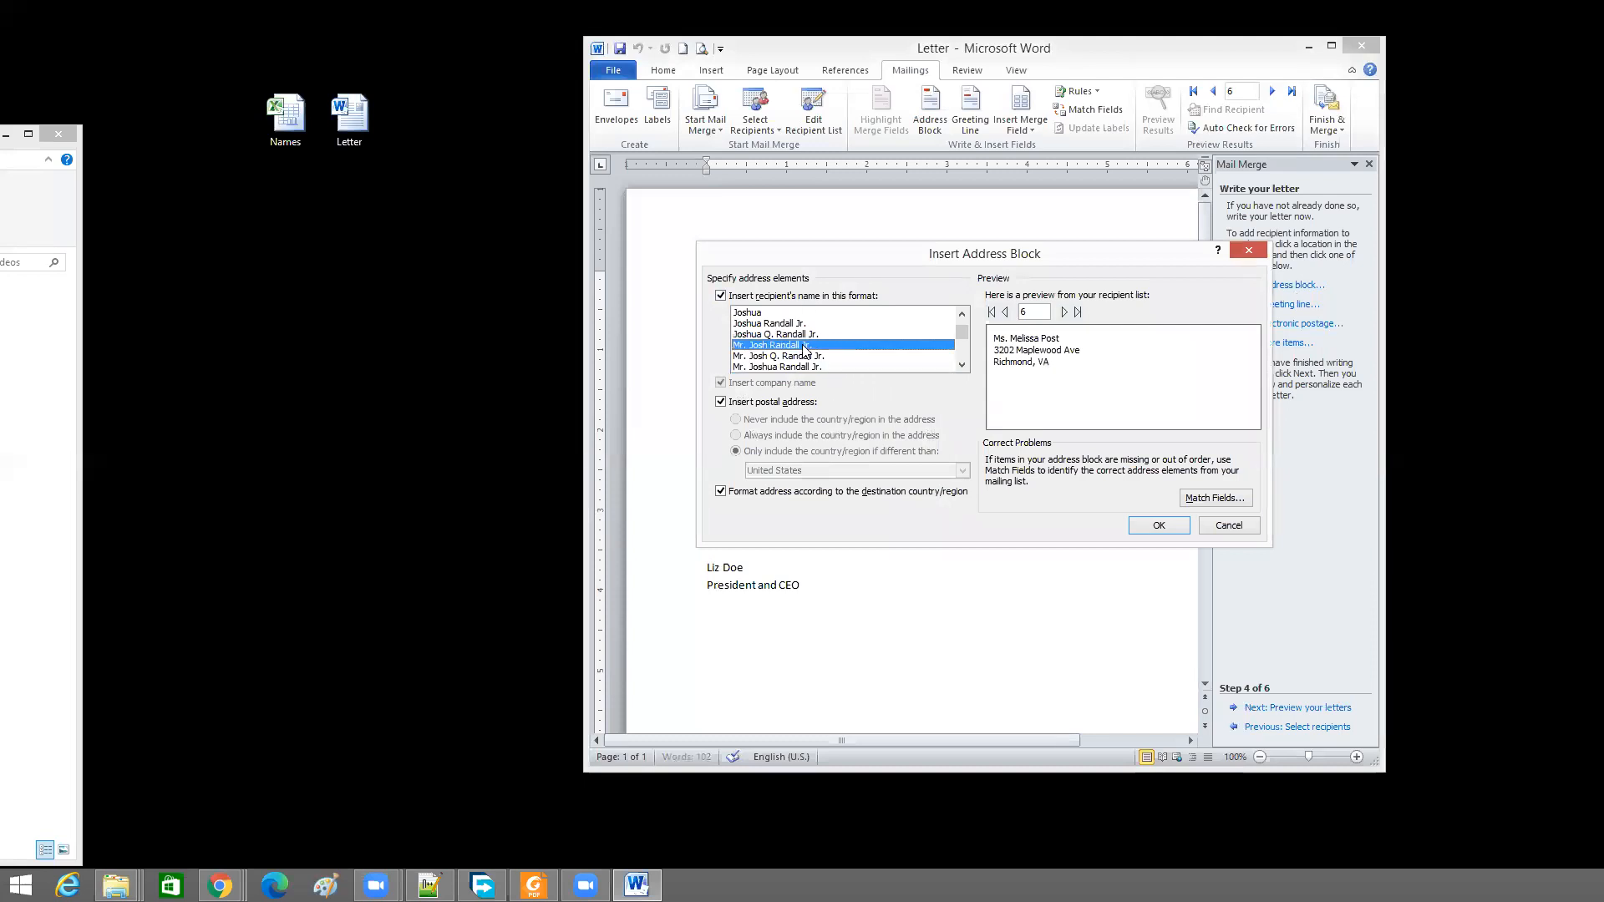
pyautogui.click(809, 325)
pyautogui.click(810, 313)
pyautogui.click(806, 345)
pyautogui.click(802, 357)
pyautogui.click(803, 367)
pyautogui.click(804, 345)
pyautogui.click(805, 335)
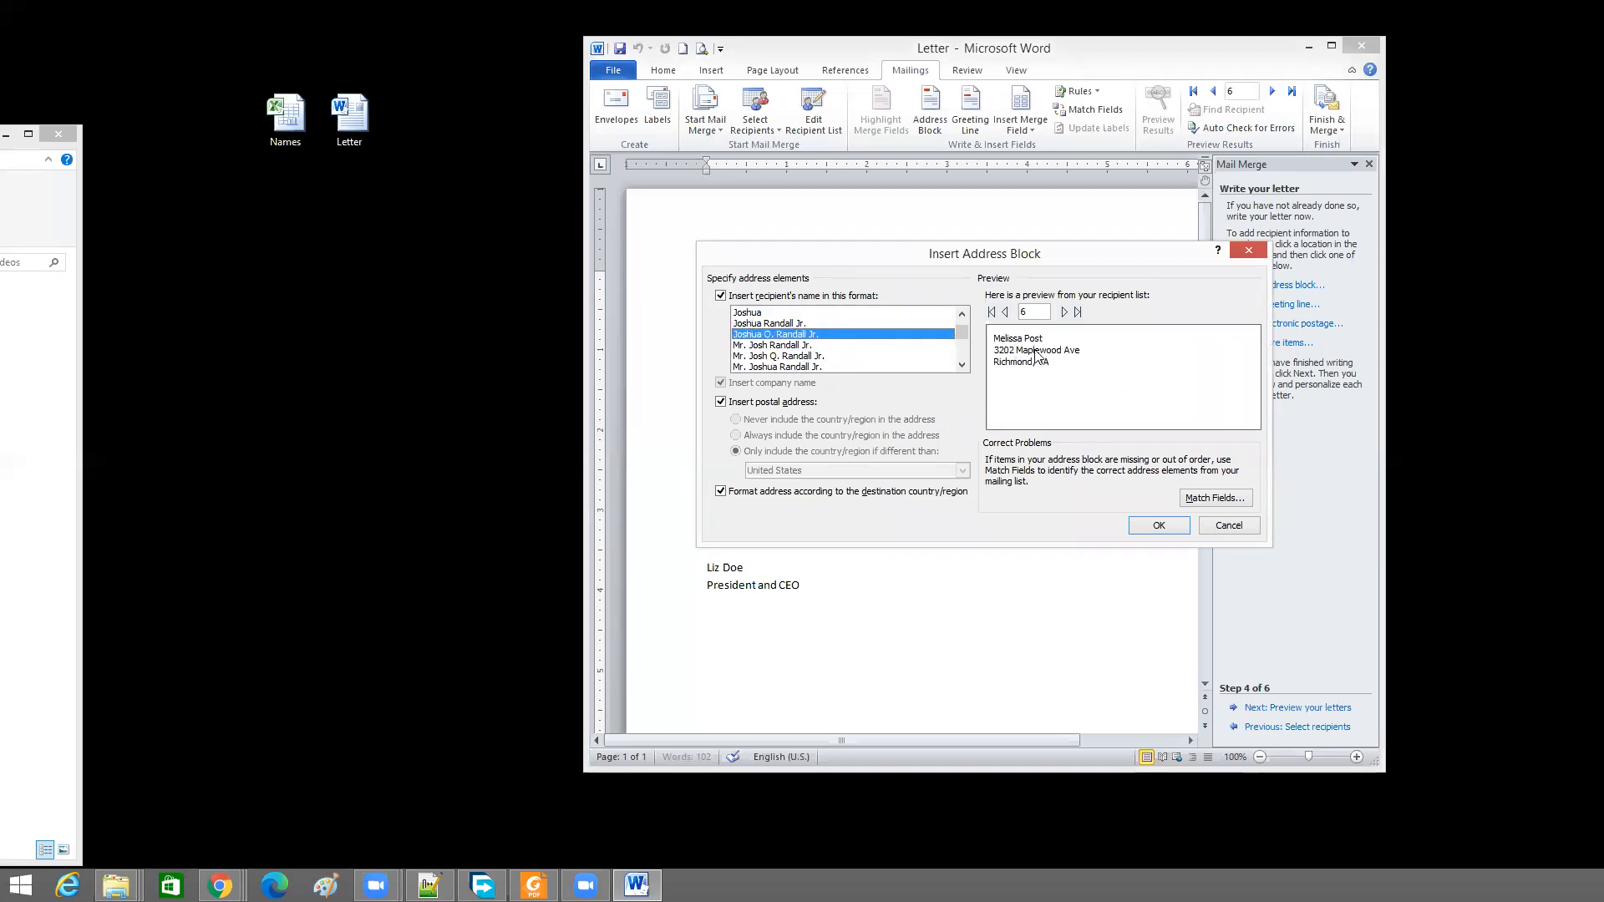
pyautogui.click(776, 327)
pyautogui.click(774, 346)
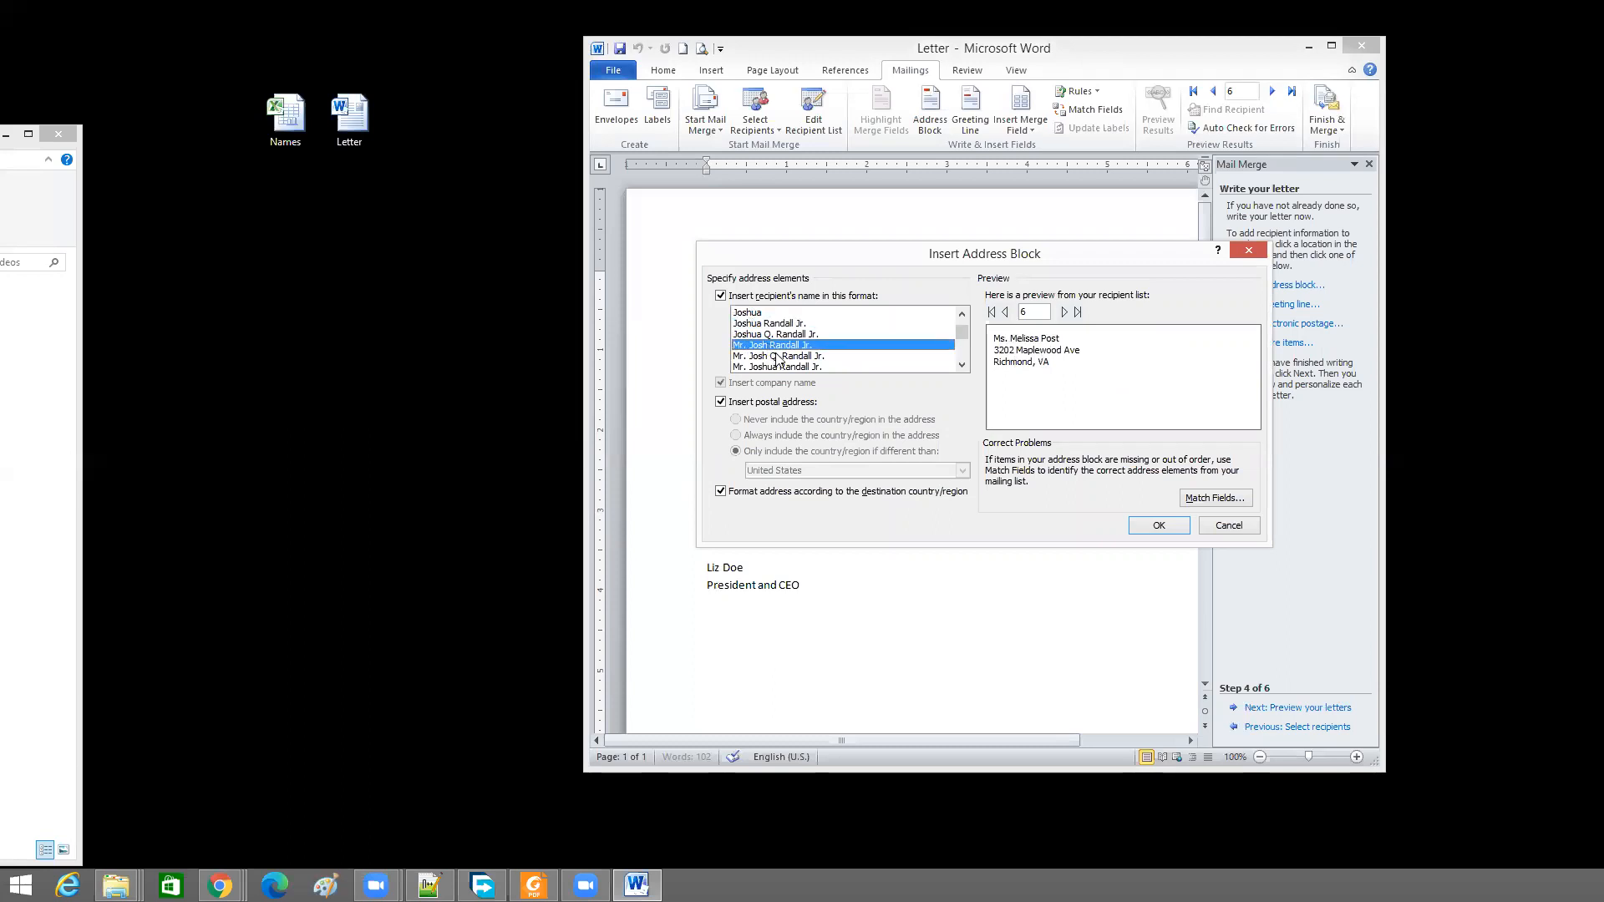
pyautogui.click(1154, 527)
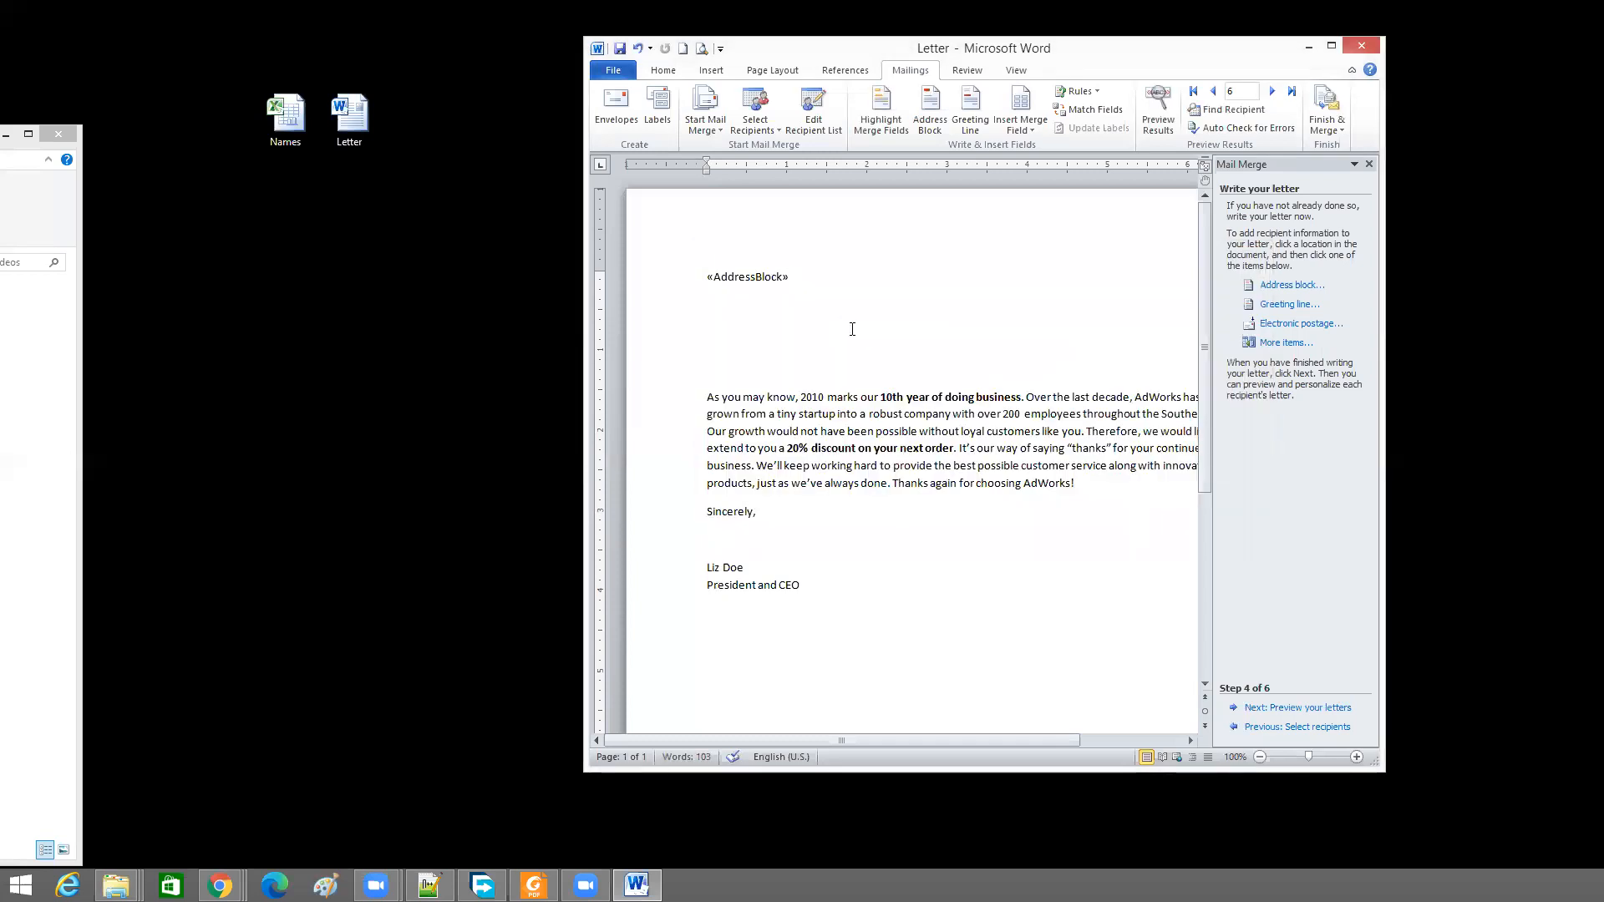
# Insert a greeting line above the letter's body using the "Dear Mr. Randall," format, and proceed to previewing the letters
pyautogui.click(717, 368)
pyautogui.click(1291, 306)
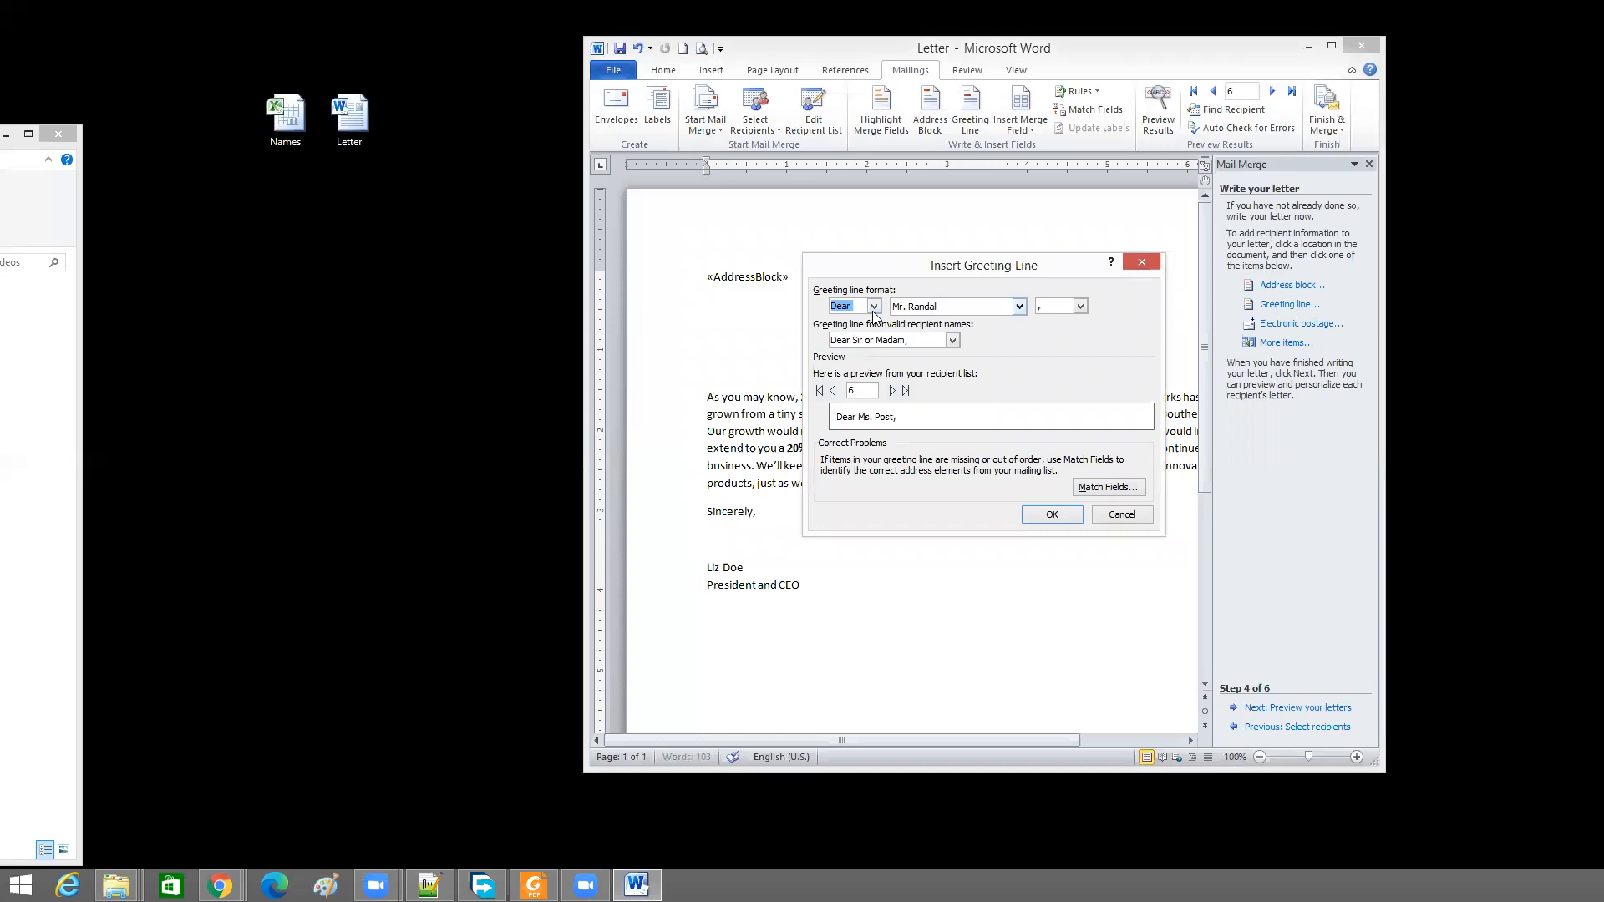
pyautogui.click(873, 306)
pyautogui.click(873, 306)
pyautogui.click(970, 313)
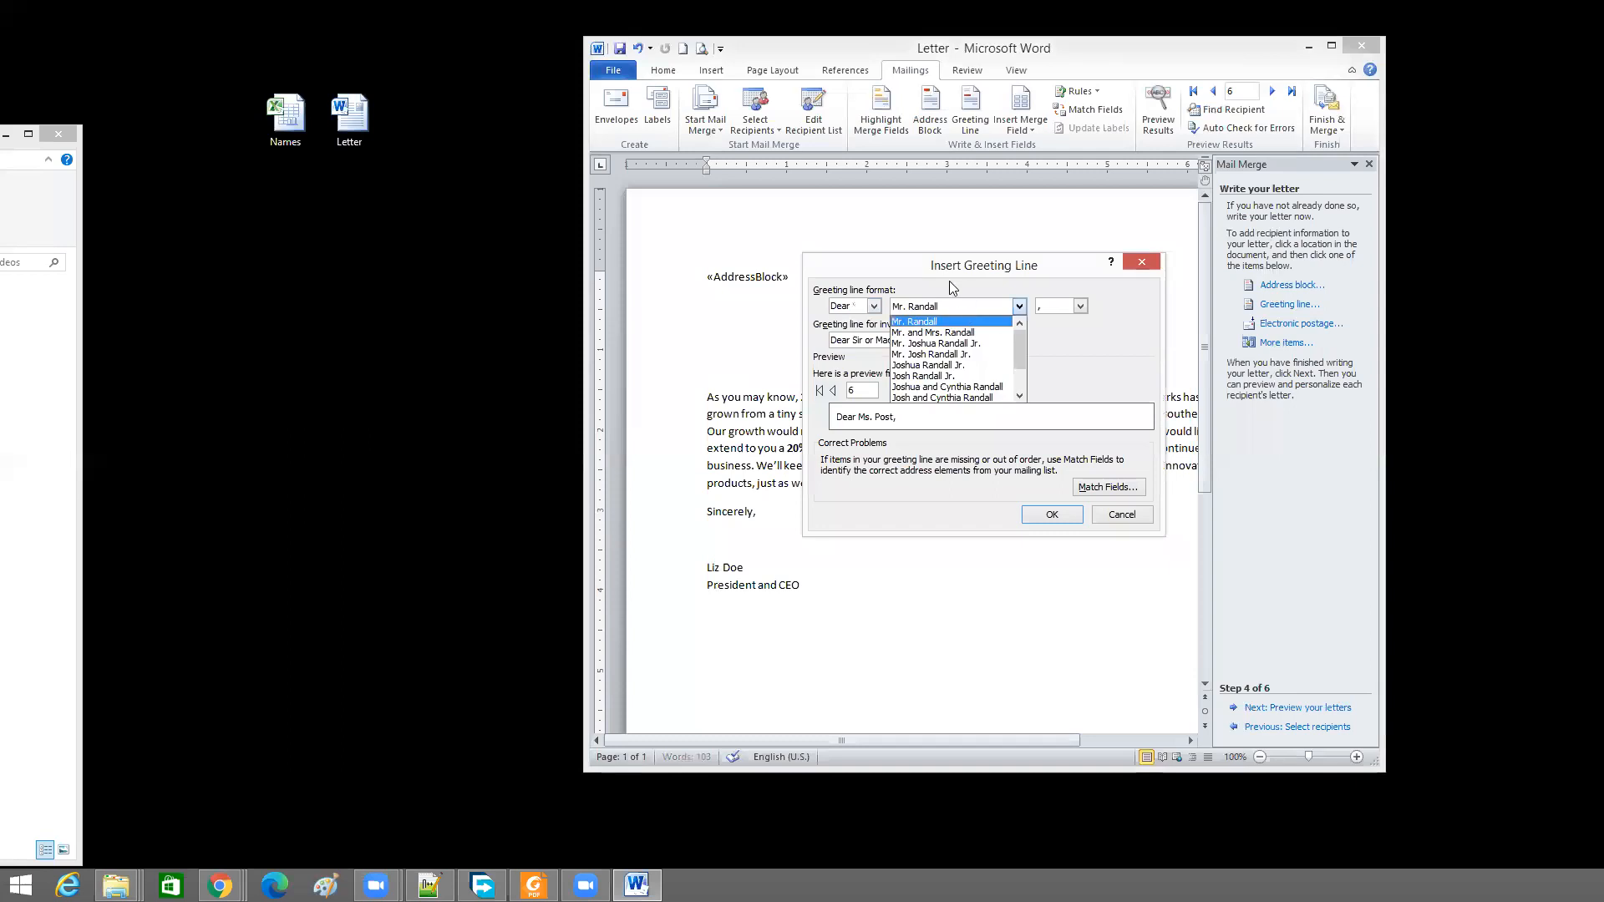
pyautogui.click(957, 285)
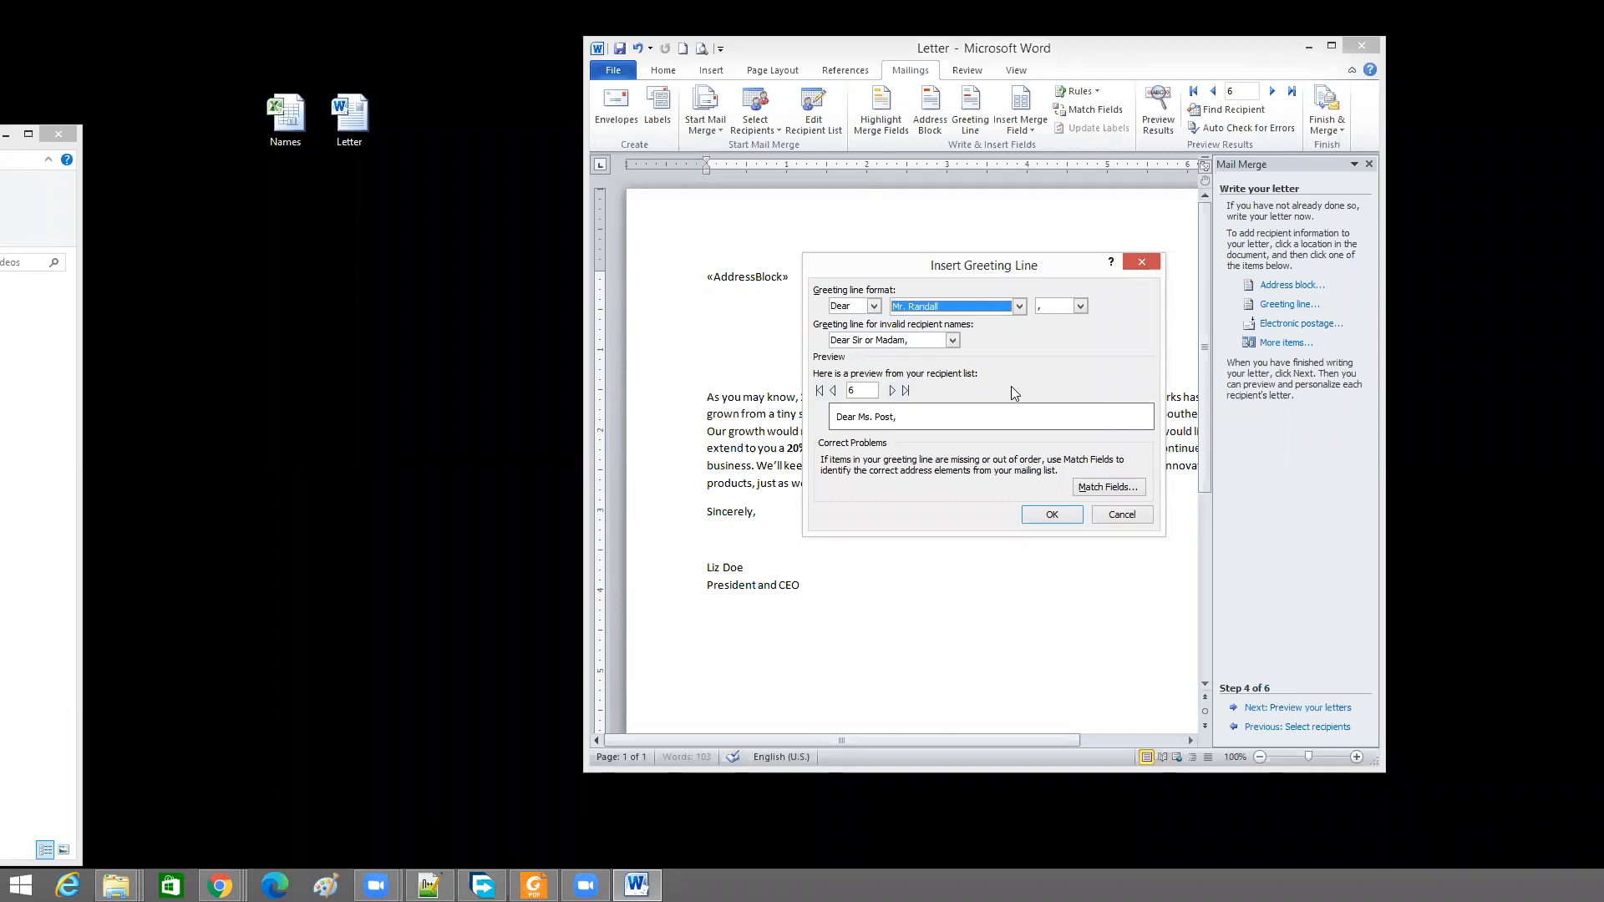
pyautogui.click(1053, 513)
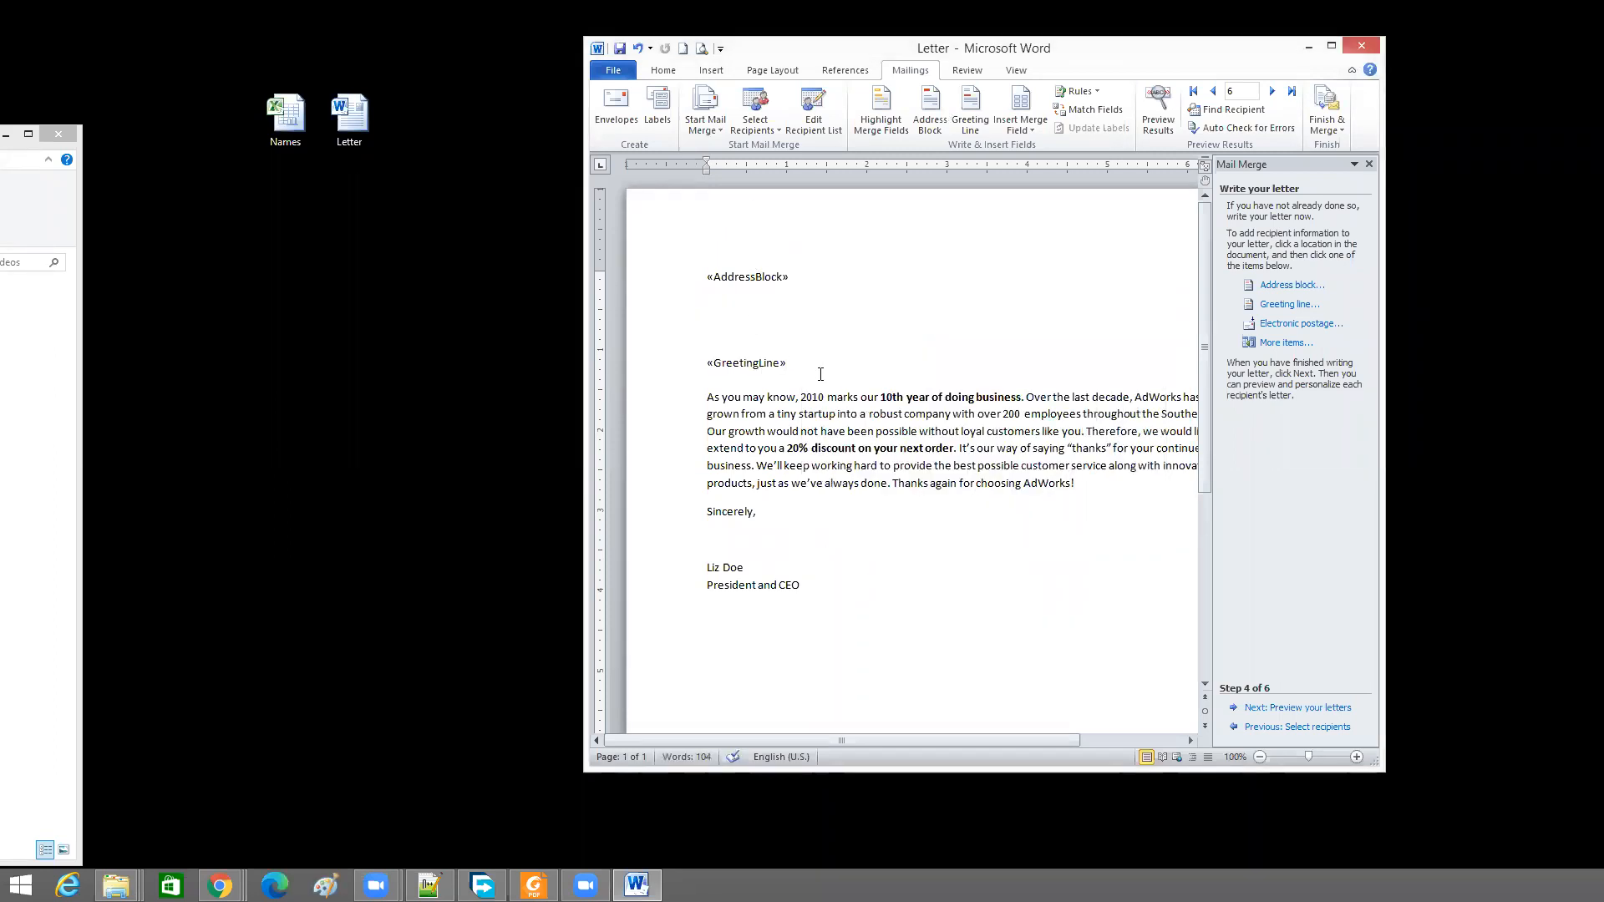
pyautogui.click(1285, 709)
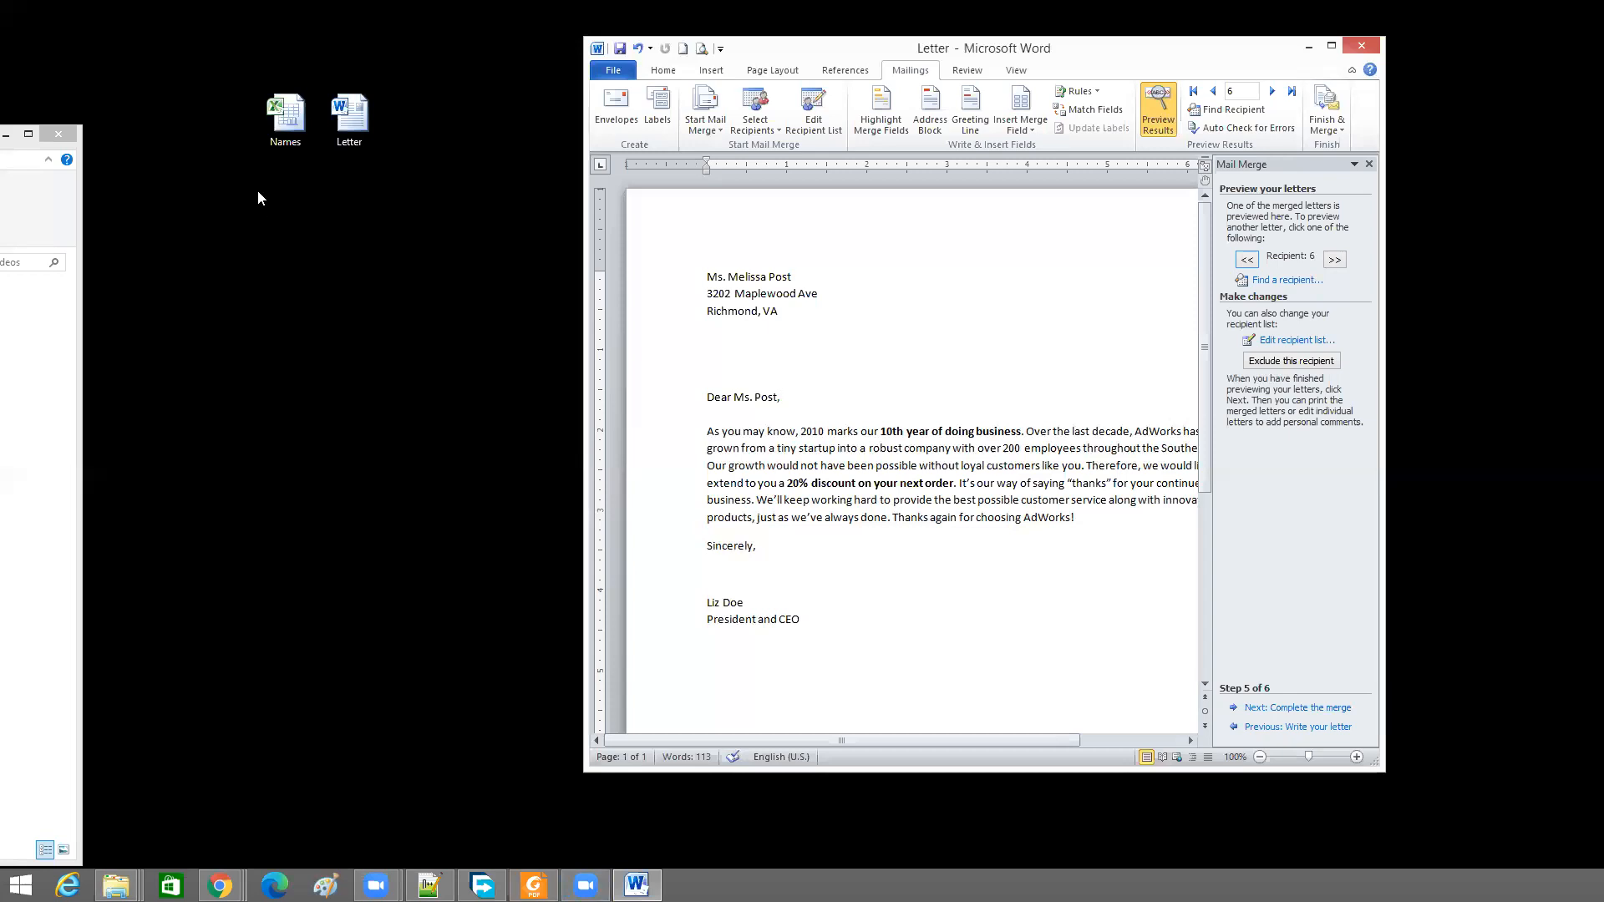
# Try to open the Names workbook from the Desktop, and close Excel
pyautogui.doubleClick(281, 117)
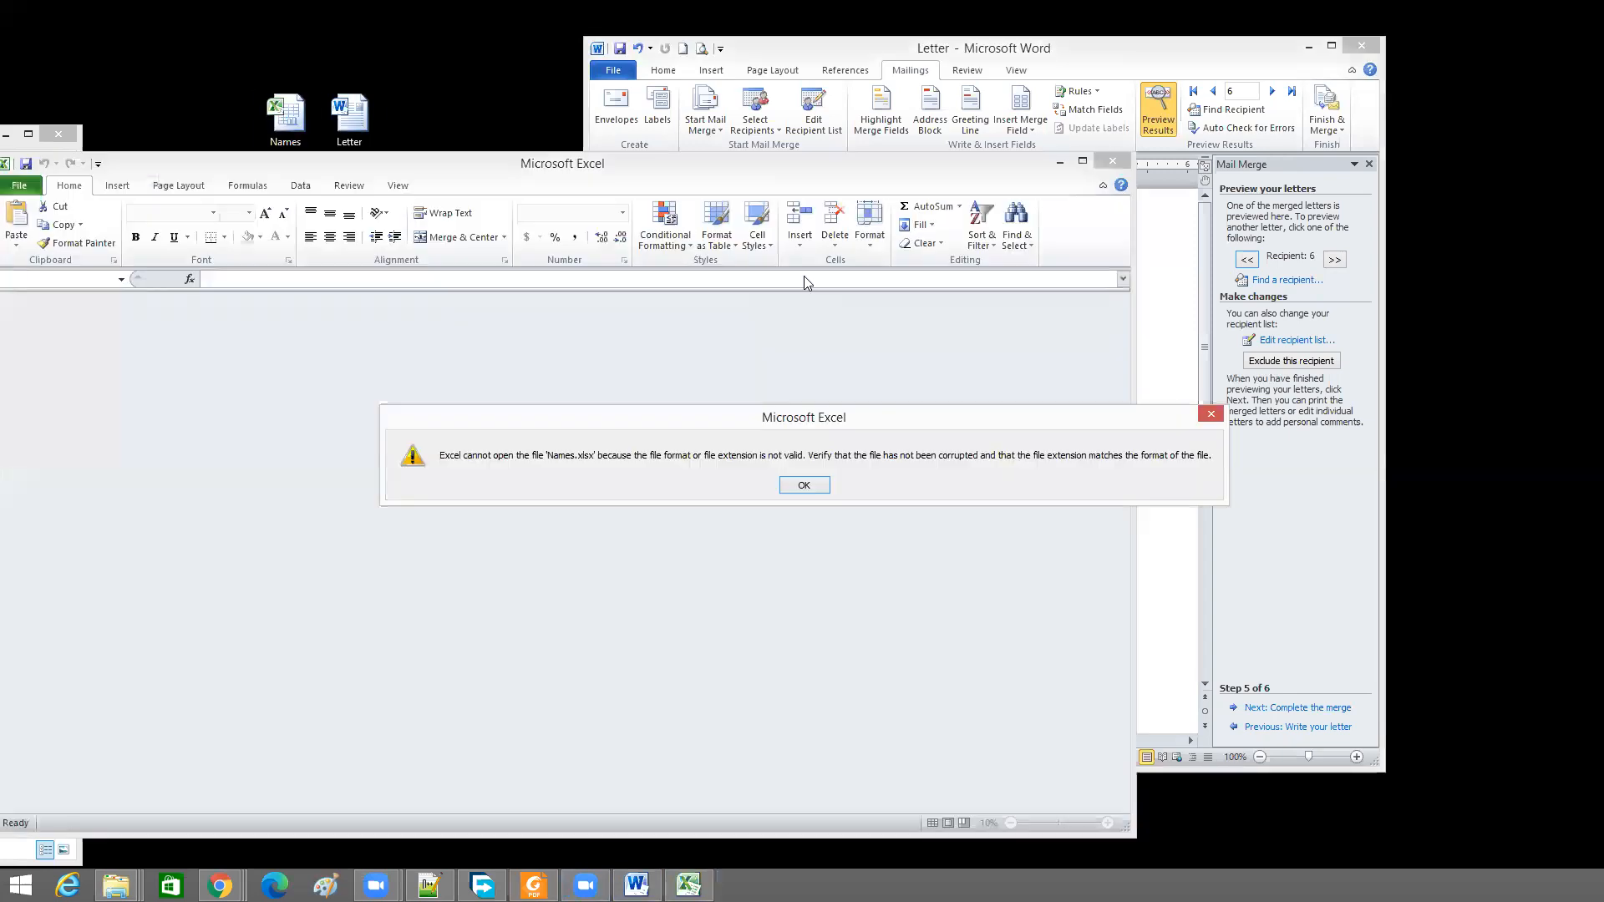
pyautogui.click(798, 487)
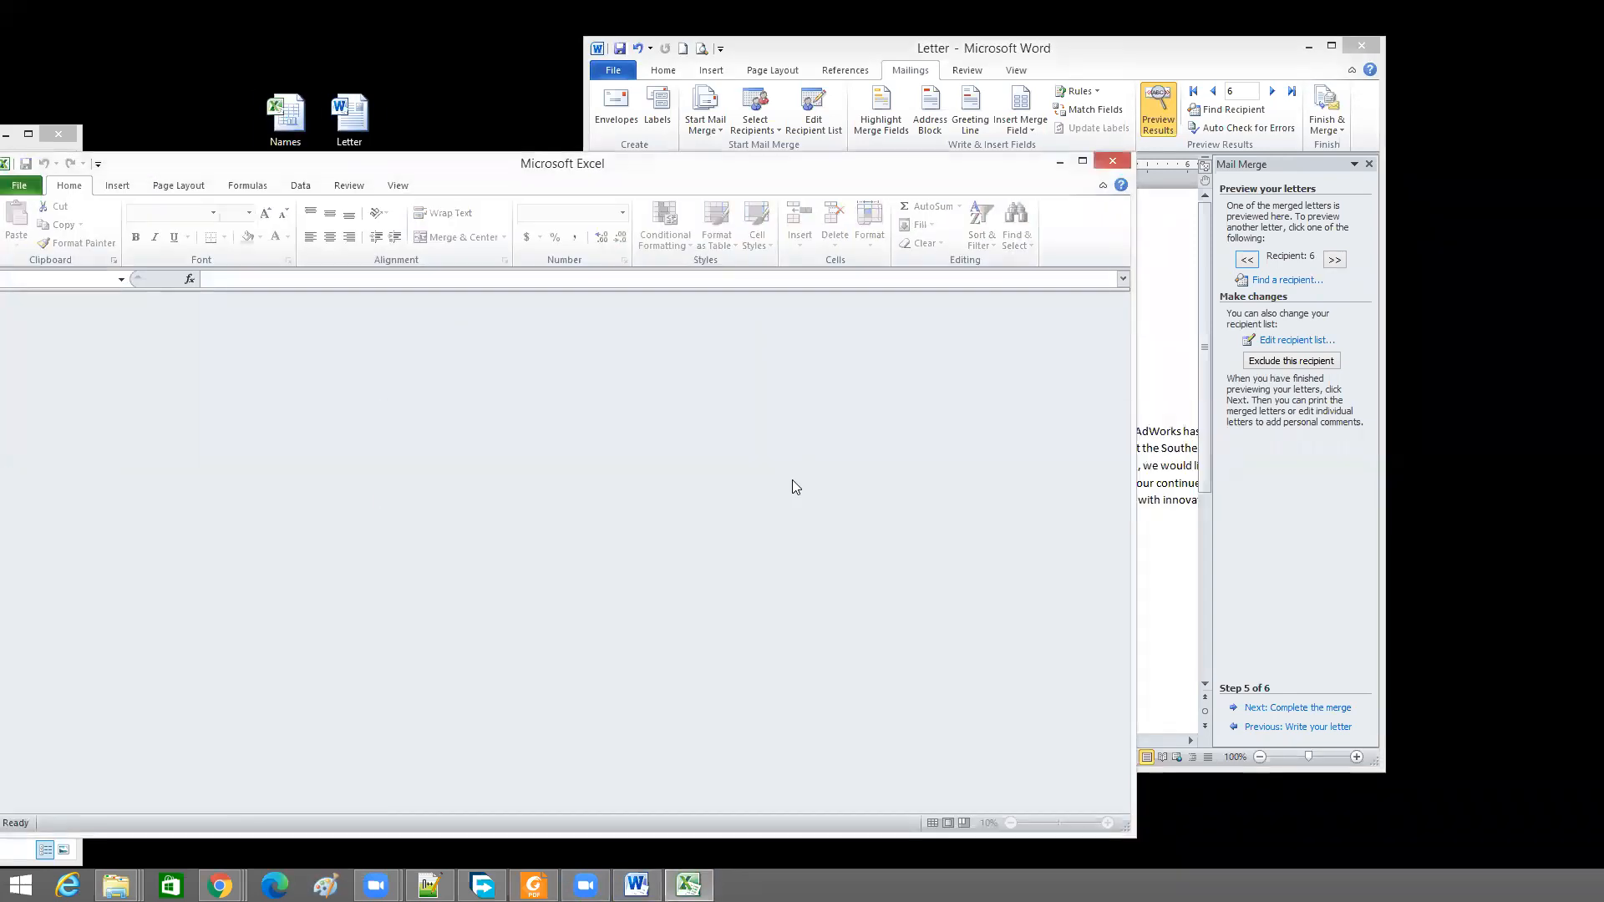
pyautogui.click(1109, 166)
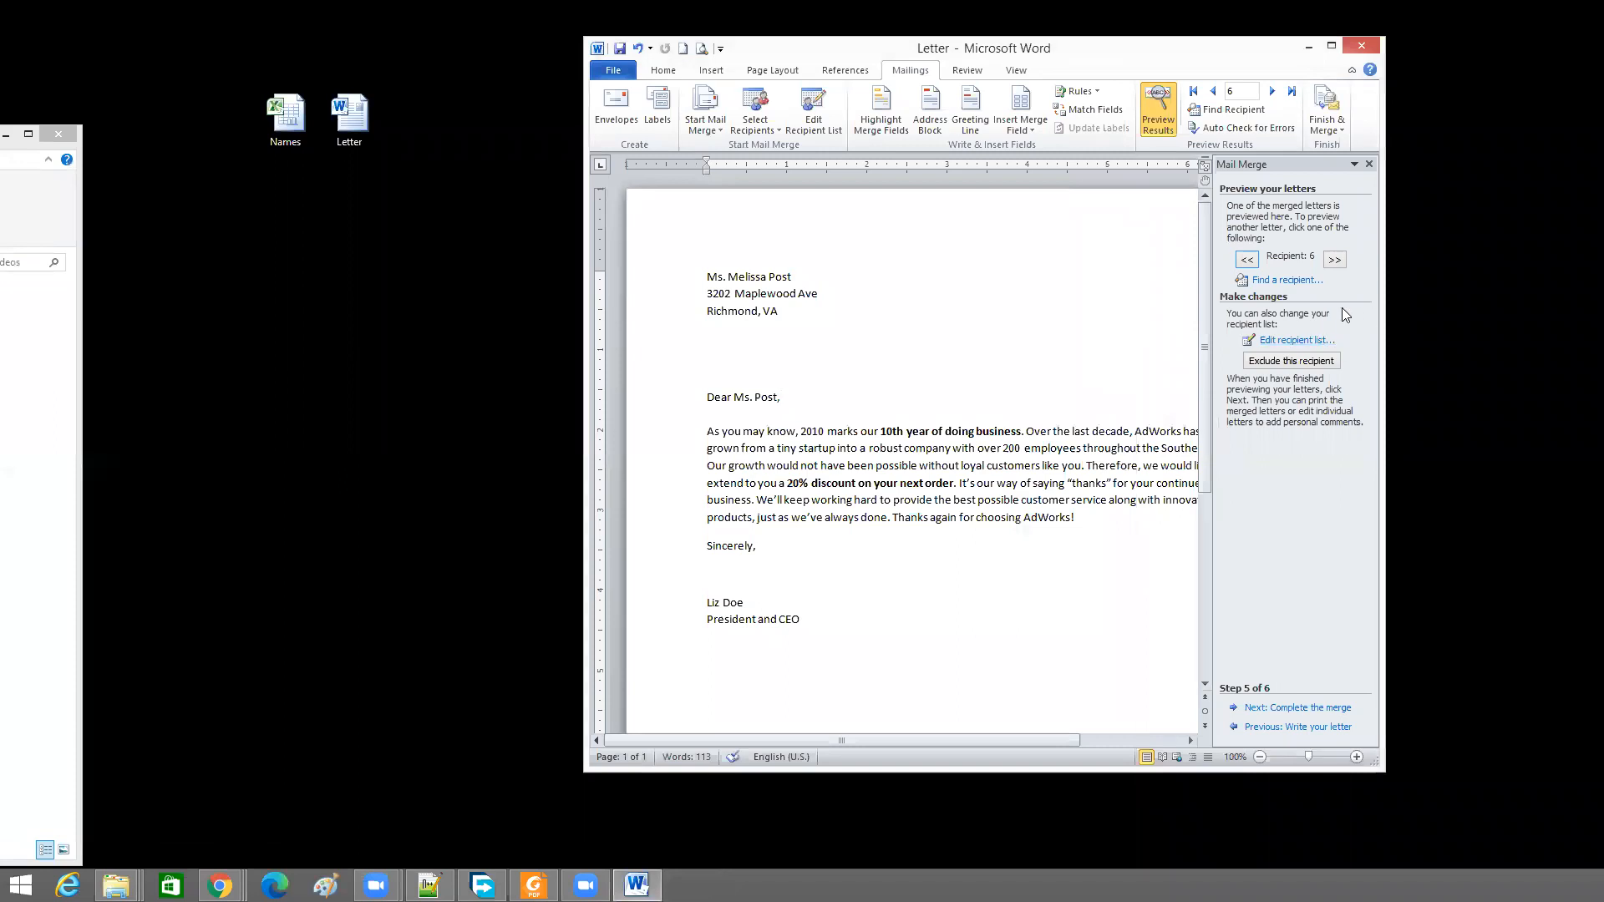
# Browse the merged letter previews back to recipient 1 and forward again to recipient 6
pyautogui.click(1246, 260)
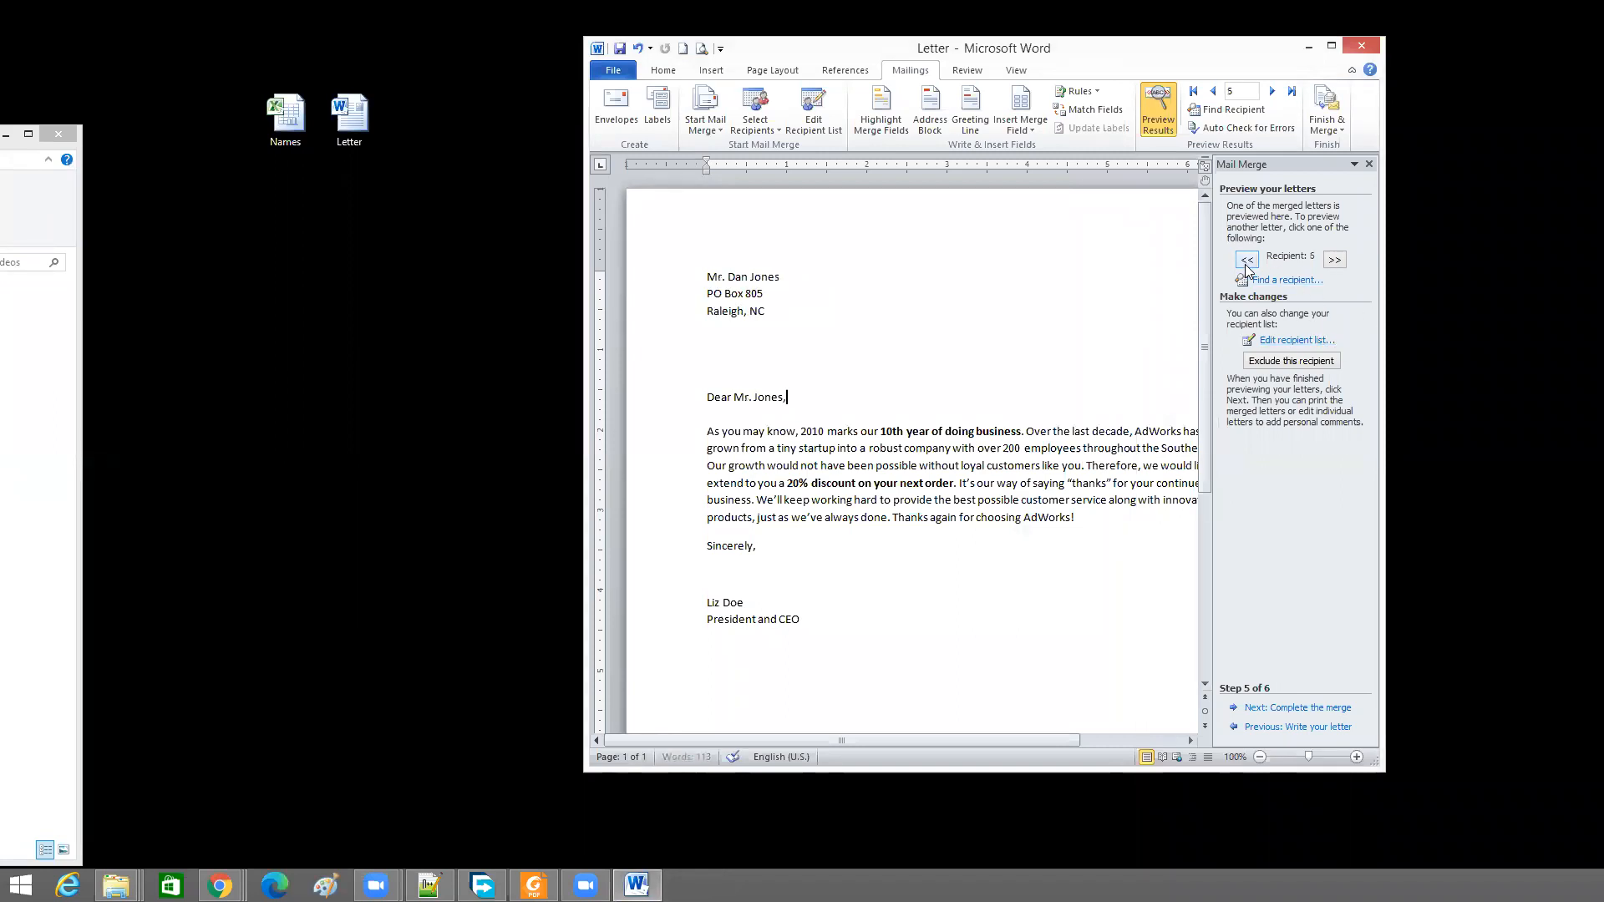
pyautogui.click(1247, 260)
pyautogui.click(1247, 260)
pyautogui.click(1246, 260)
pyautogui.click(1246, 260)
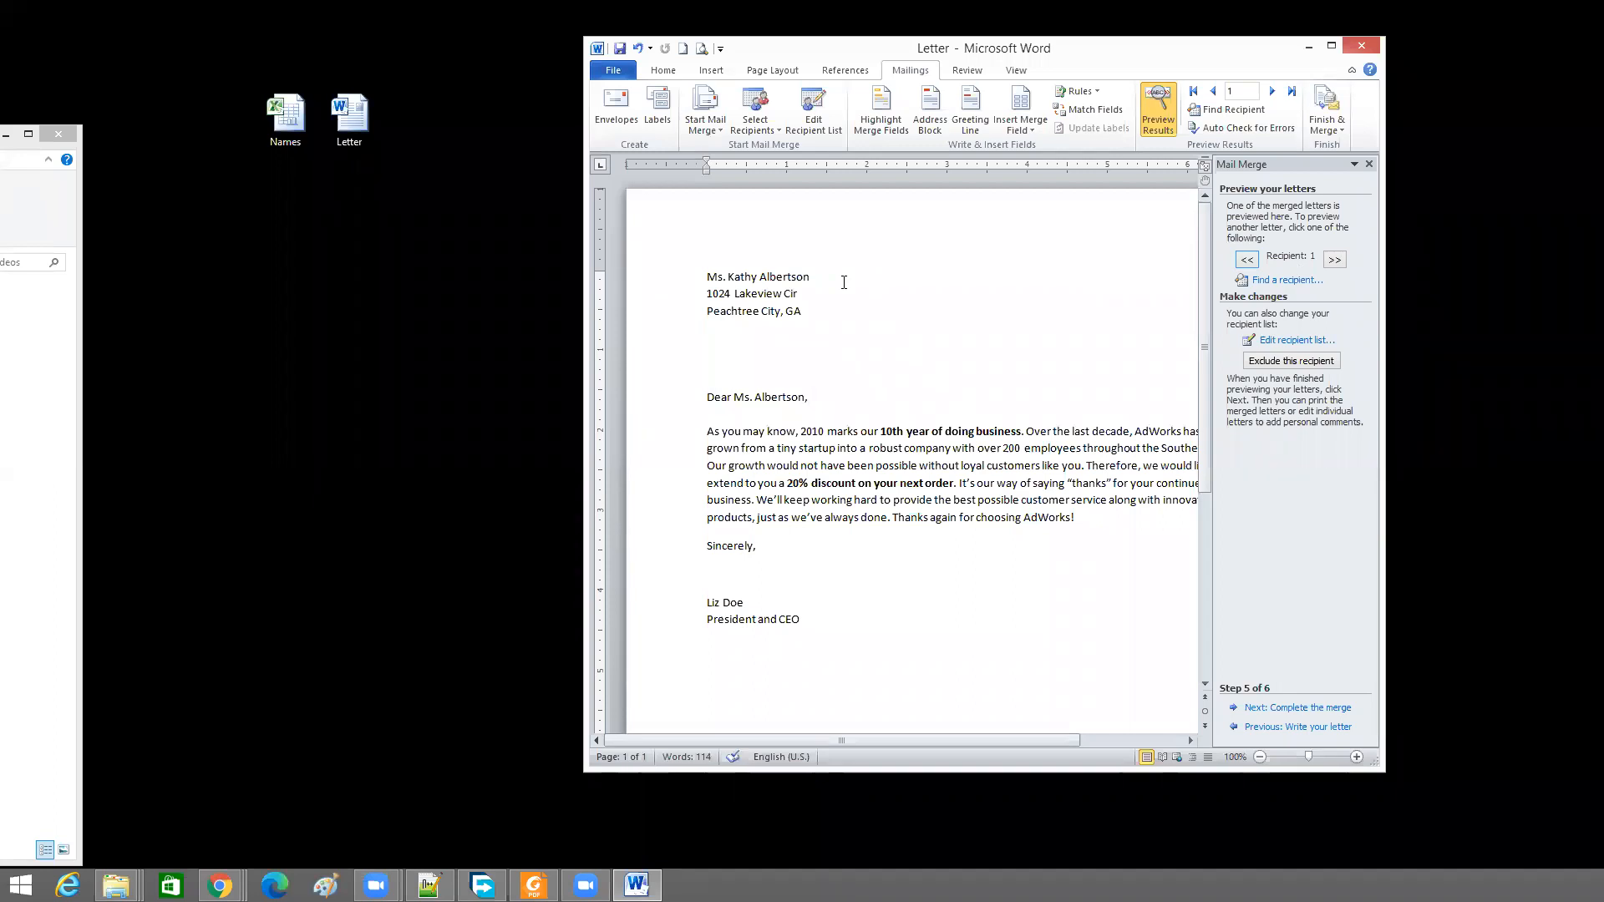
pyautogui.click(1332, 261)
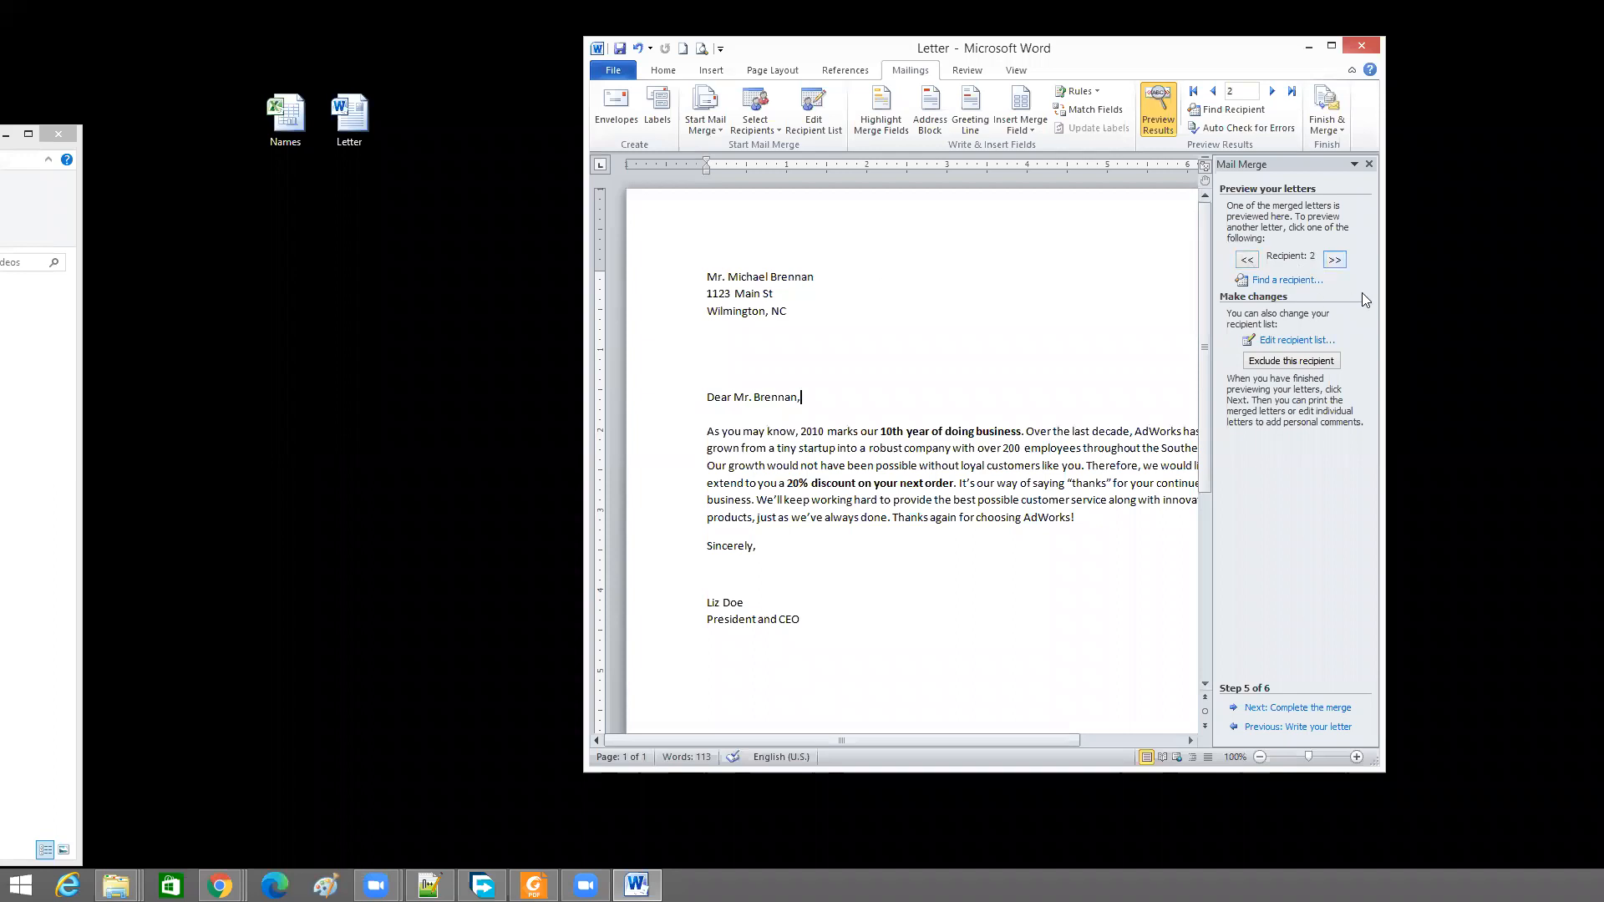
pyautogui.click(1335, 260)
pyautogui.click(1335, 260)
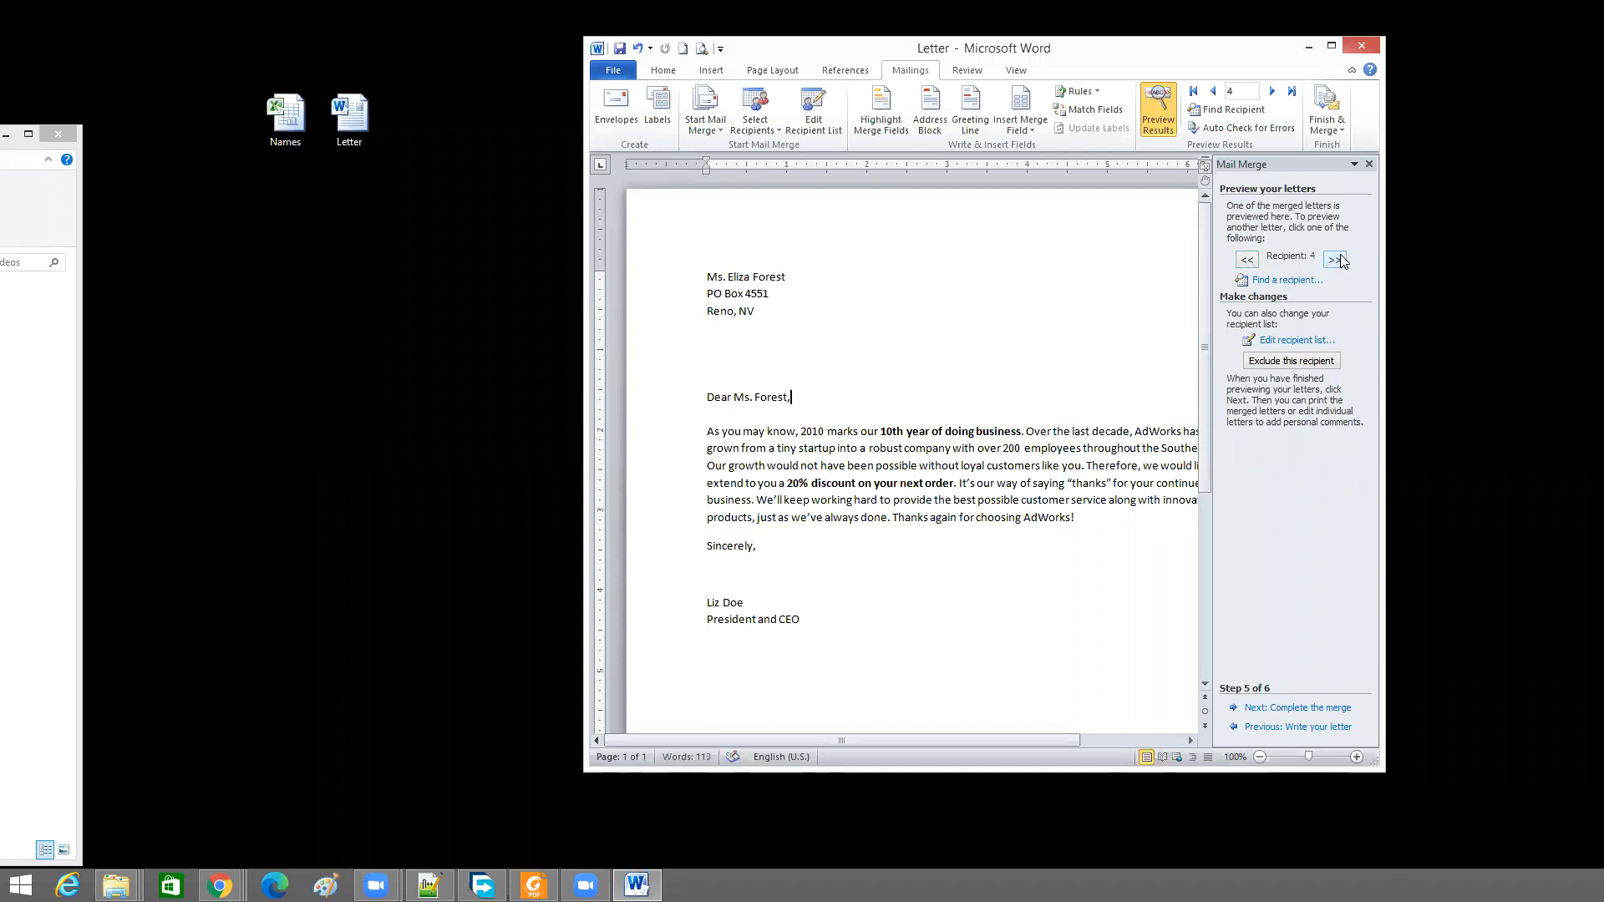
pyautogui.click(1335, 260)
pyautogui.click(1336, 260)
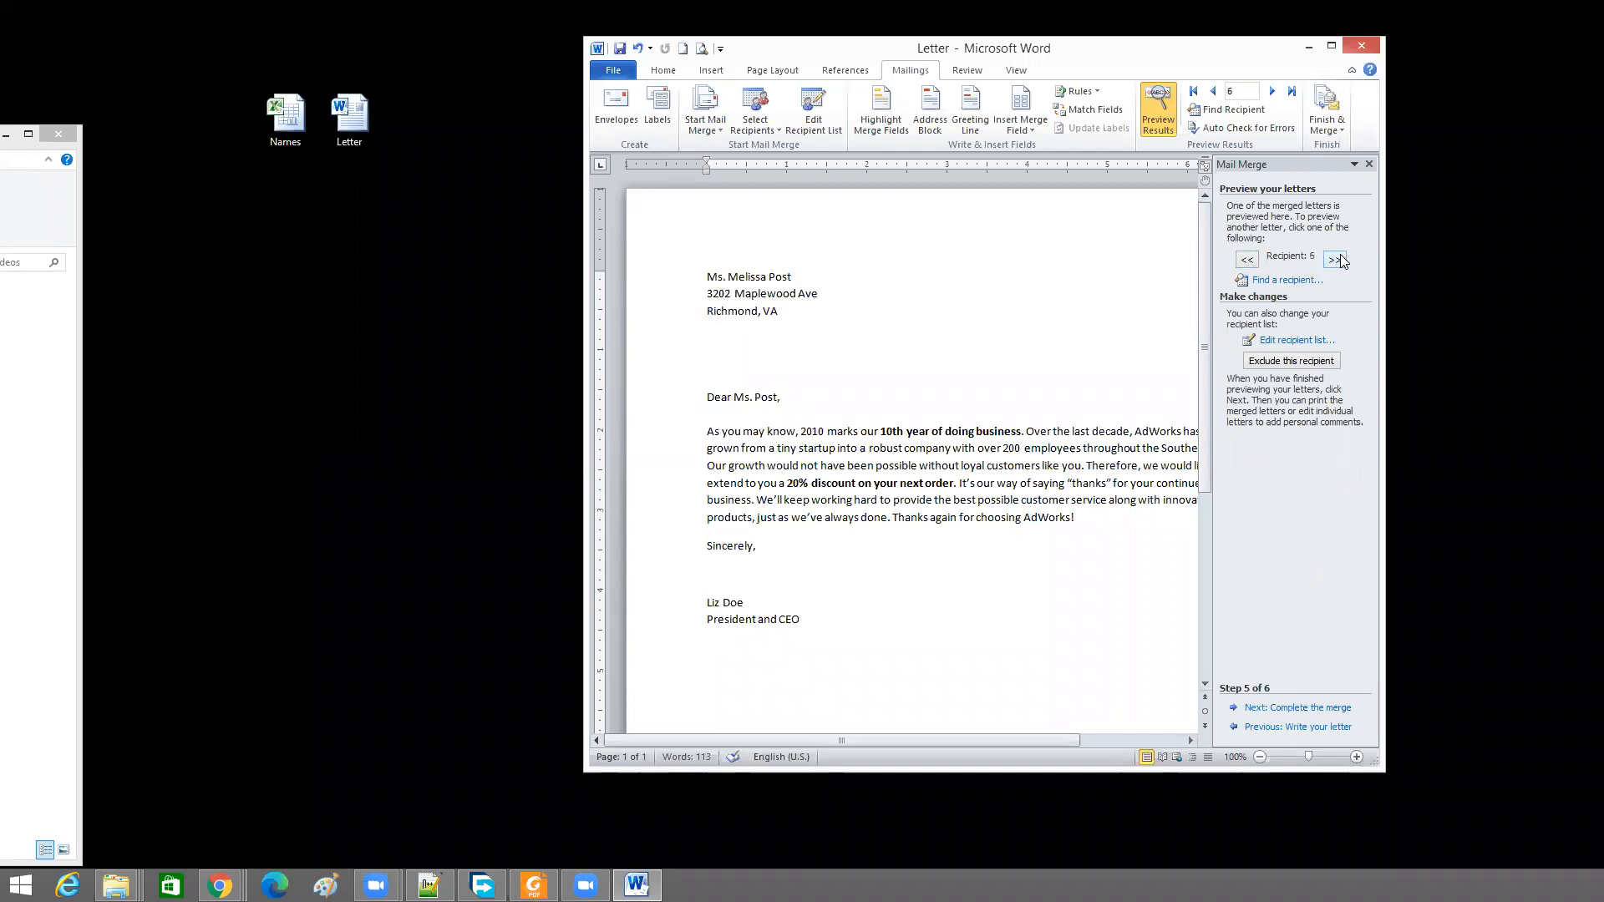
# Review the previews again from recipient 1 up to recipient 4, and proceed to completing the merge
pyautogui.click(1246, 261)
pyautogui.click(1246, 261)
pyautogui.click(1246, 260)
pyautogui.click(1246, 261)
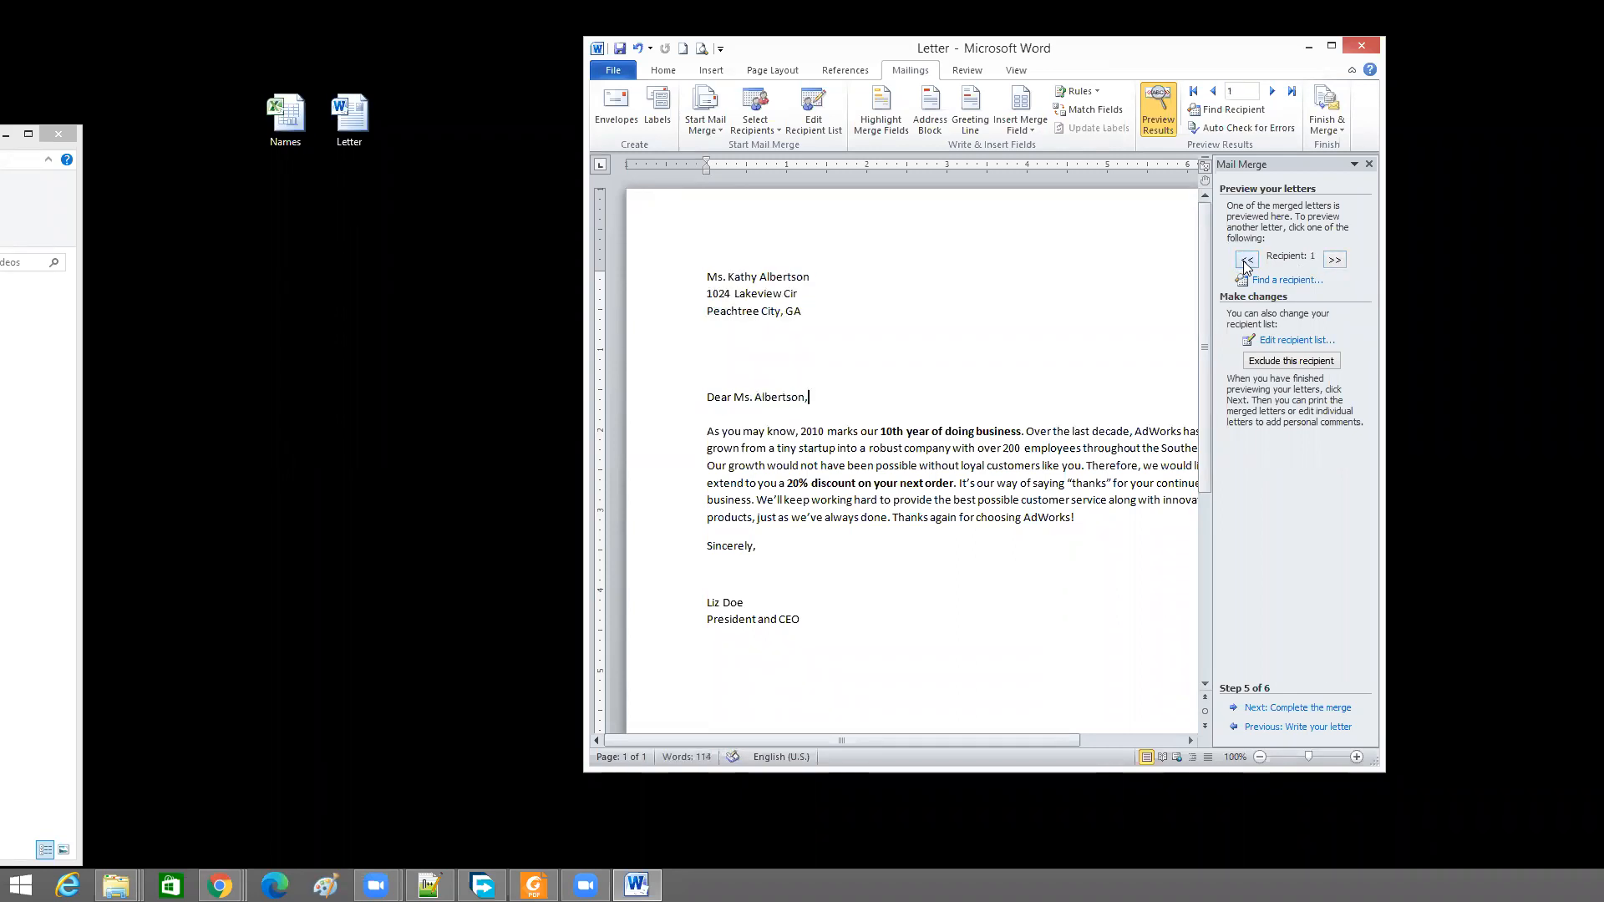
pyautogui.click(1334, 261)
pyautogui.click(1334, 261)
pyautogui.click(1335, 260)
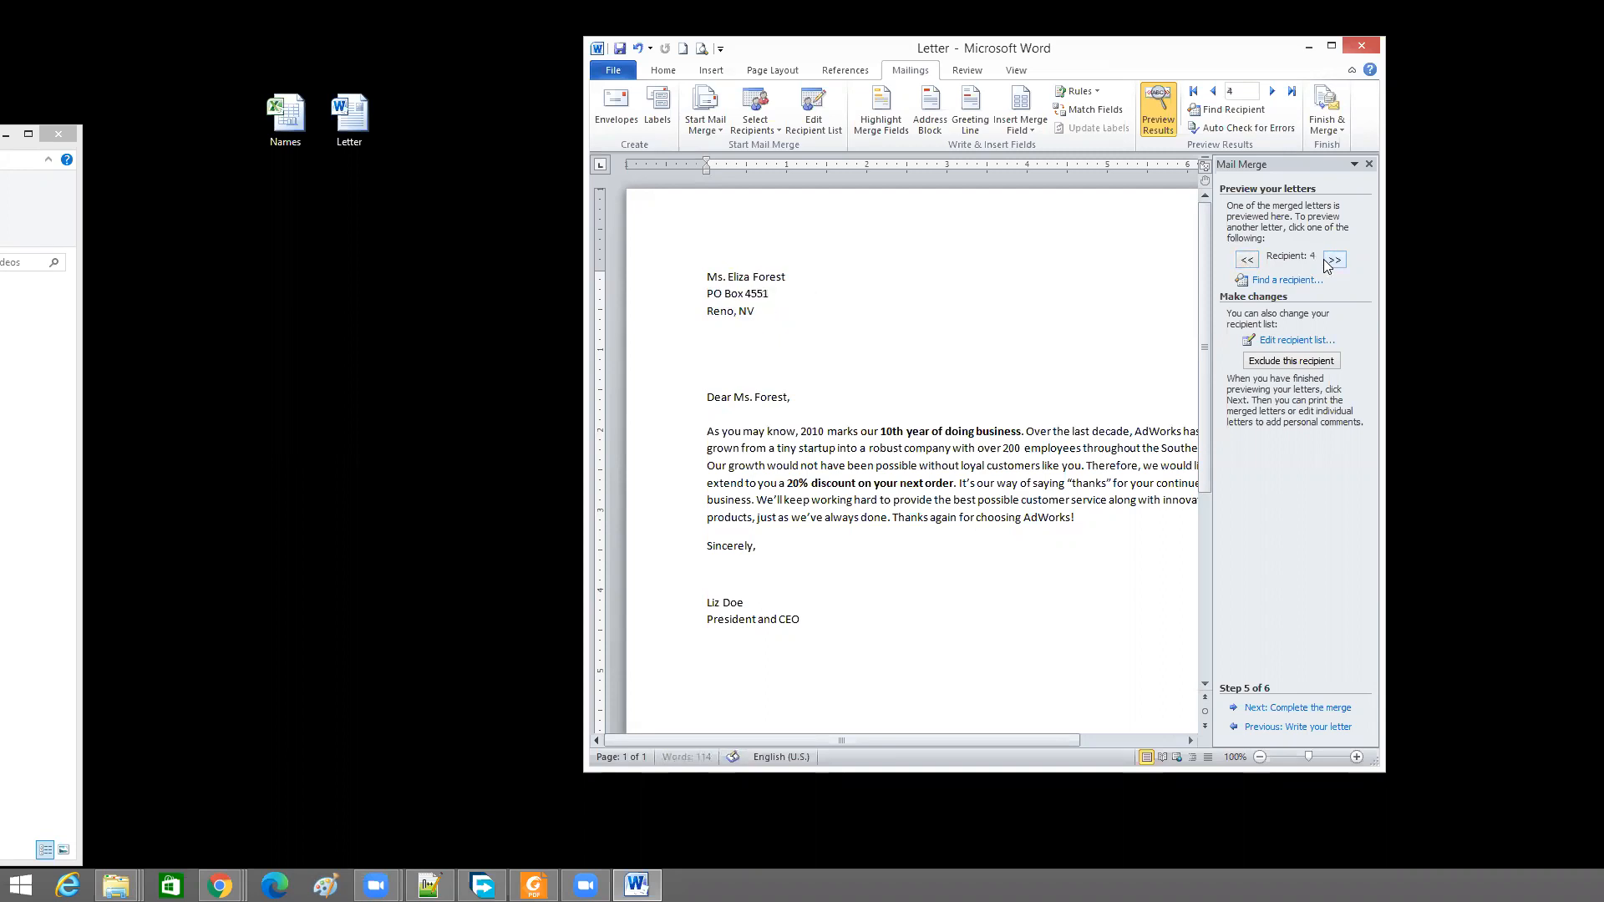
pyautogui.click(1296, 708)
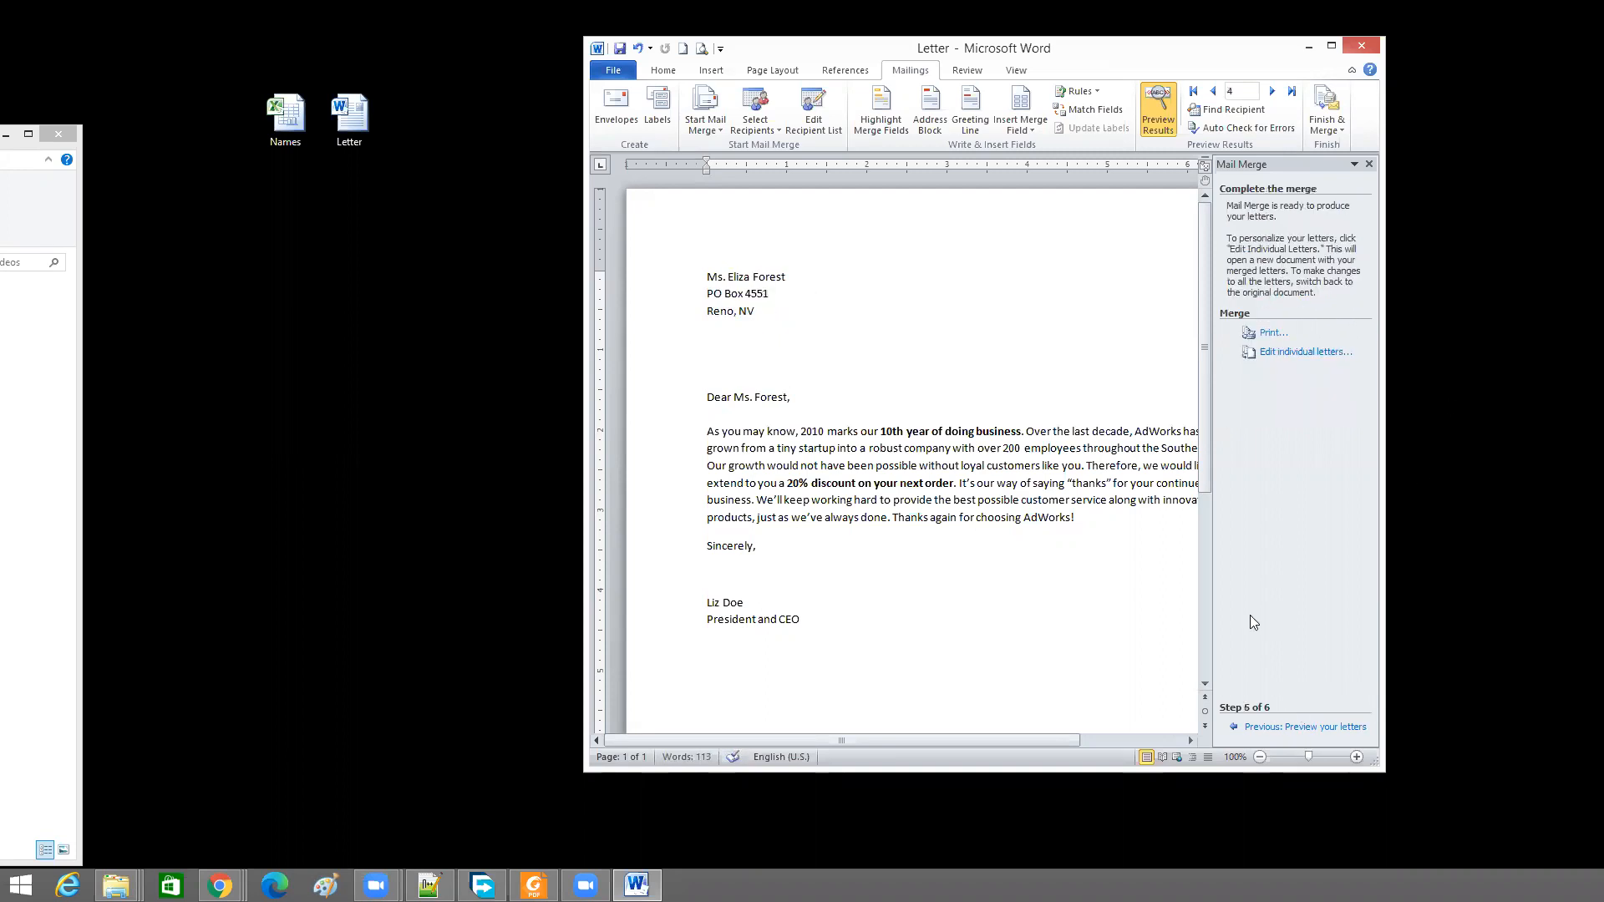
# Return to the wizard's letter-writing stage, maximize the document window, and highlight the address block and greeting line fields in turn
pyautogui.click(792, 398)
pyautogui.click(1290, 730)
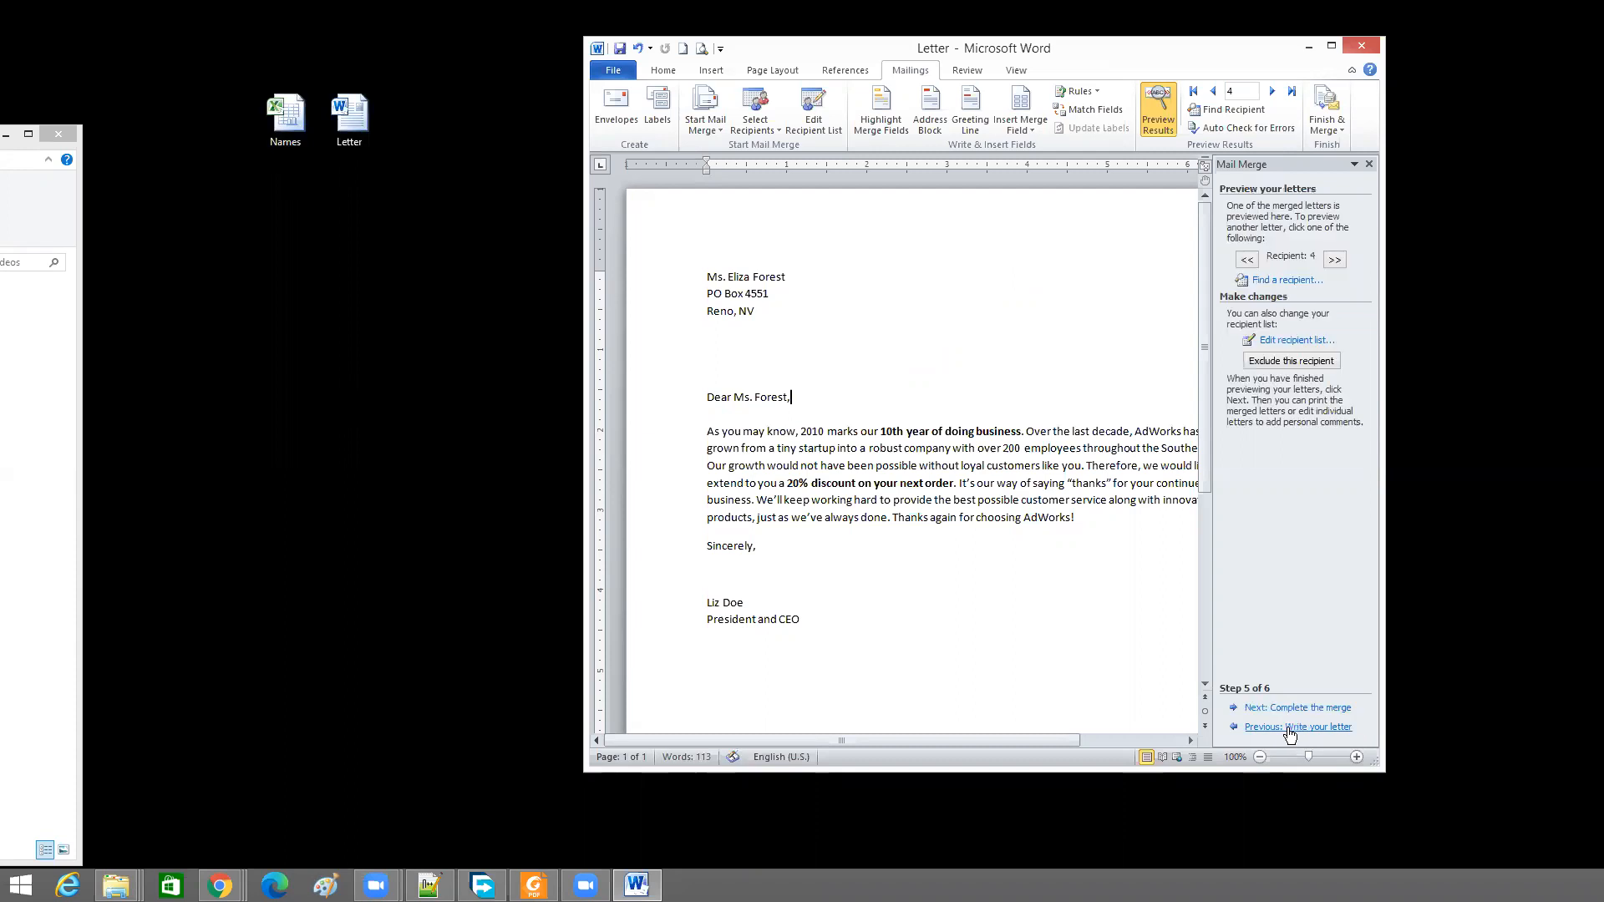
pyautogui.click(1291, 730)
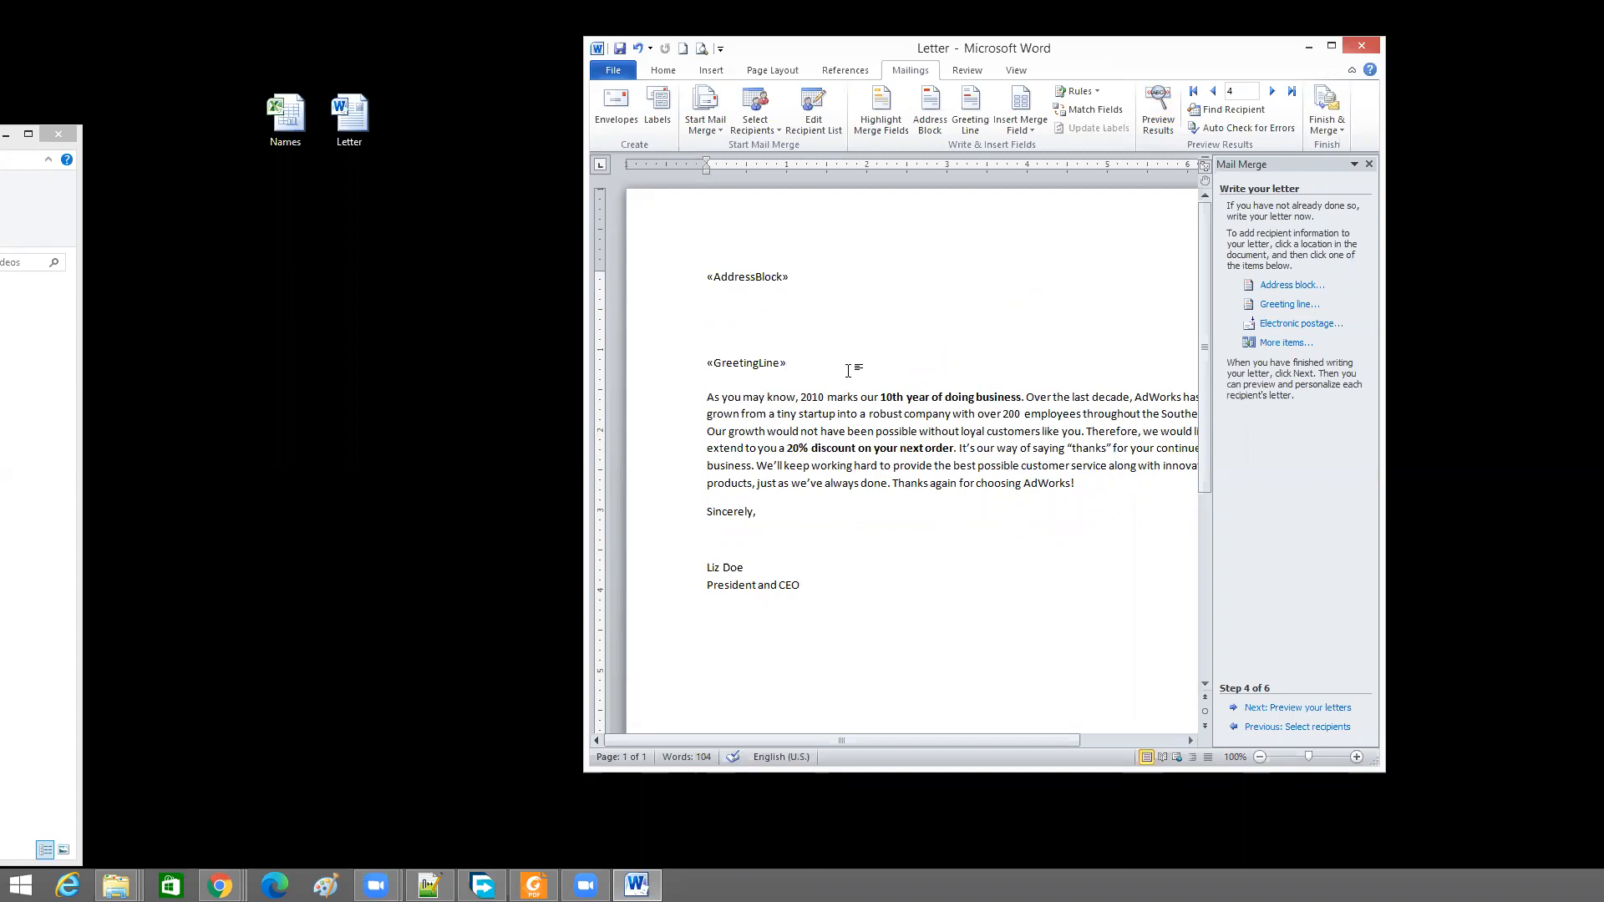
pyautogui.click(703, 272)
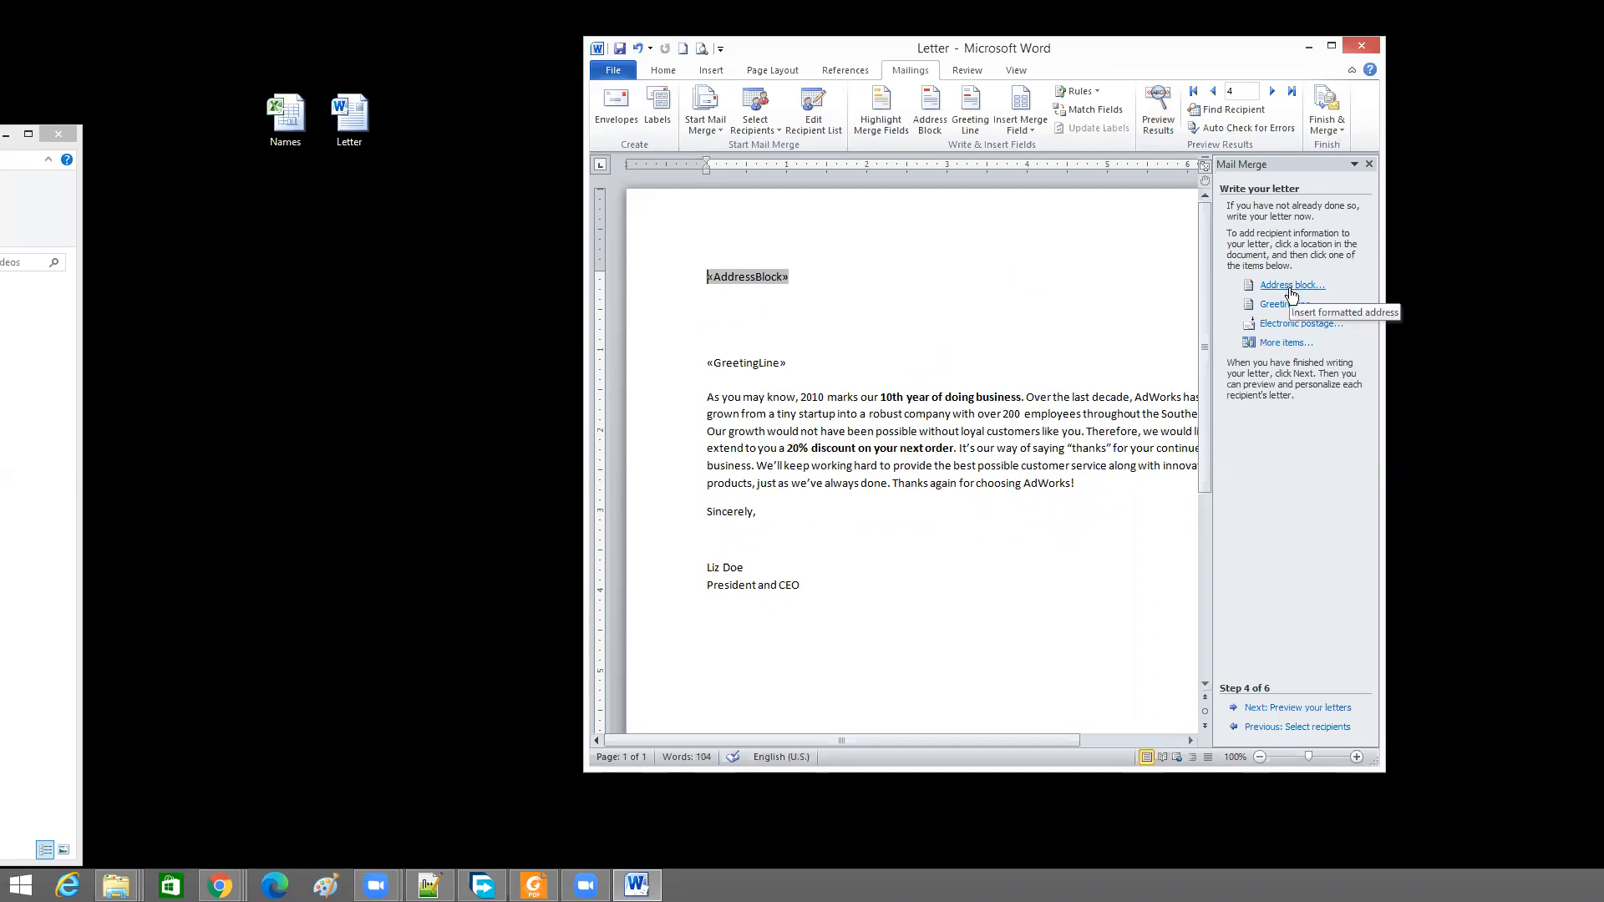
pyautogui.click(1331, 46)
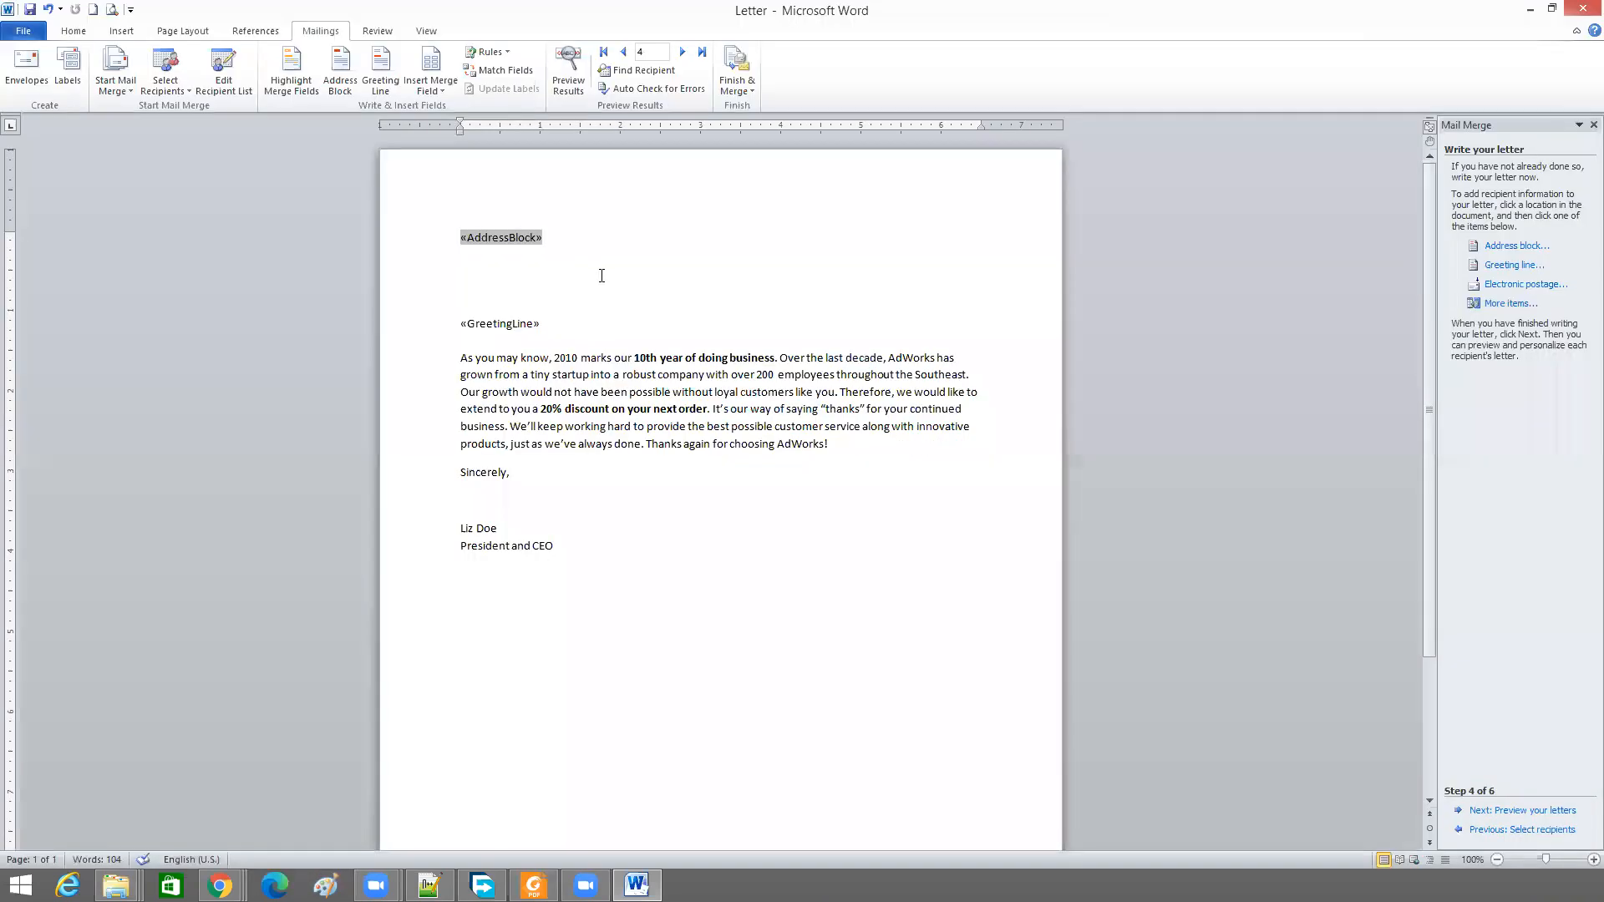
pyautogui.click(460, 326)
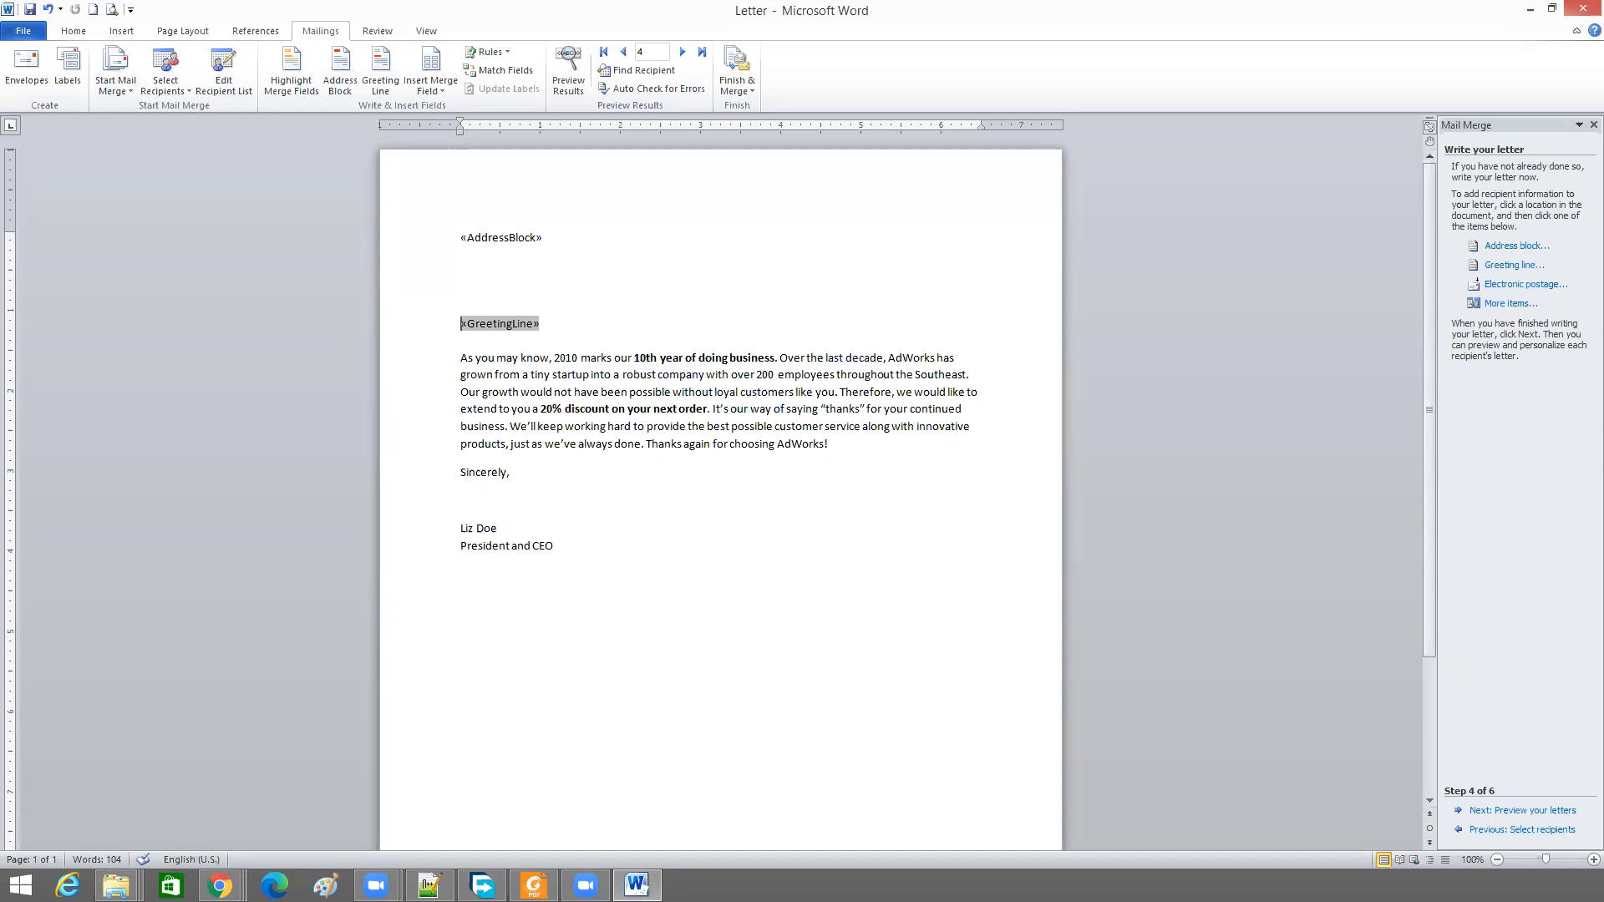
# Switch to the Gr7 textbook PDF in Foxit Reader and review the mail merge section, from its definition through the steps to the summary points
pyautogui.hotkey('alt', 'Tab')
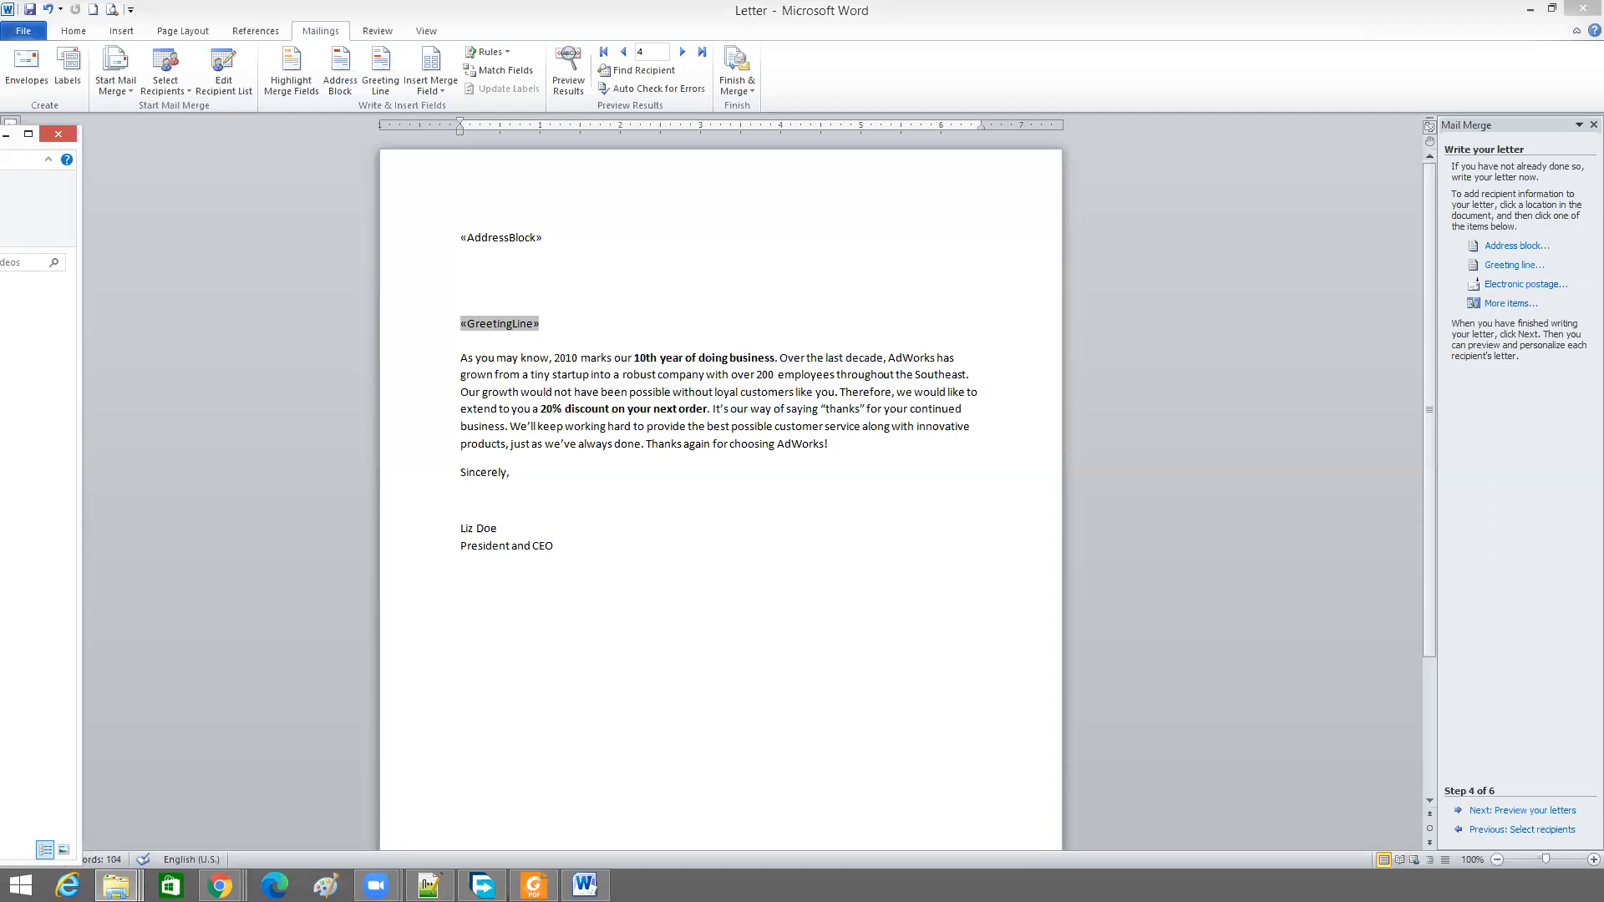
pyautogui.click(534, 886)
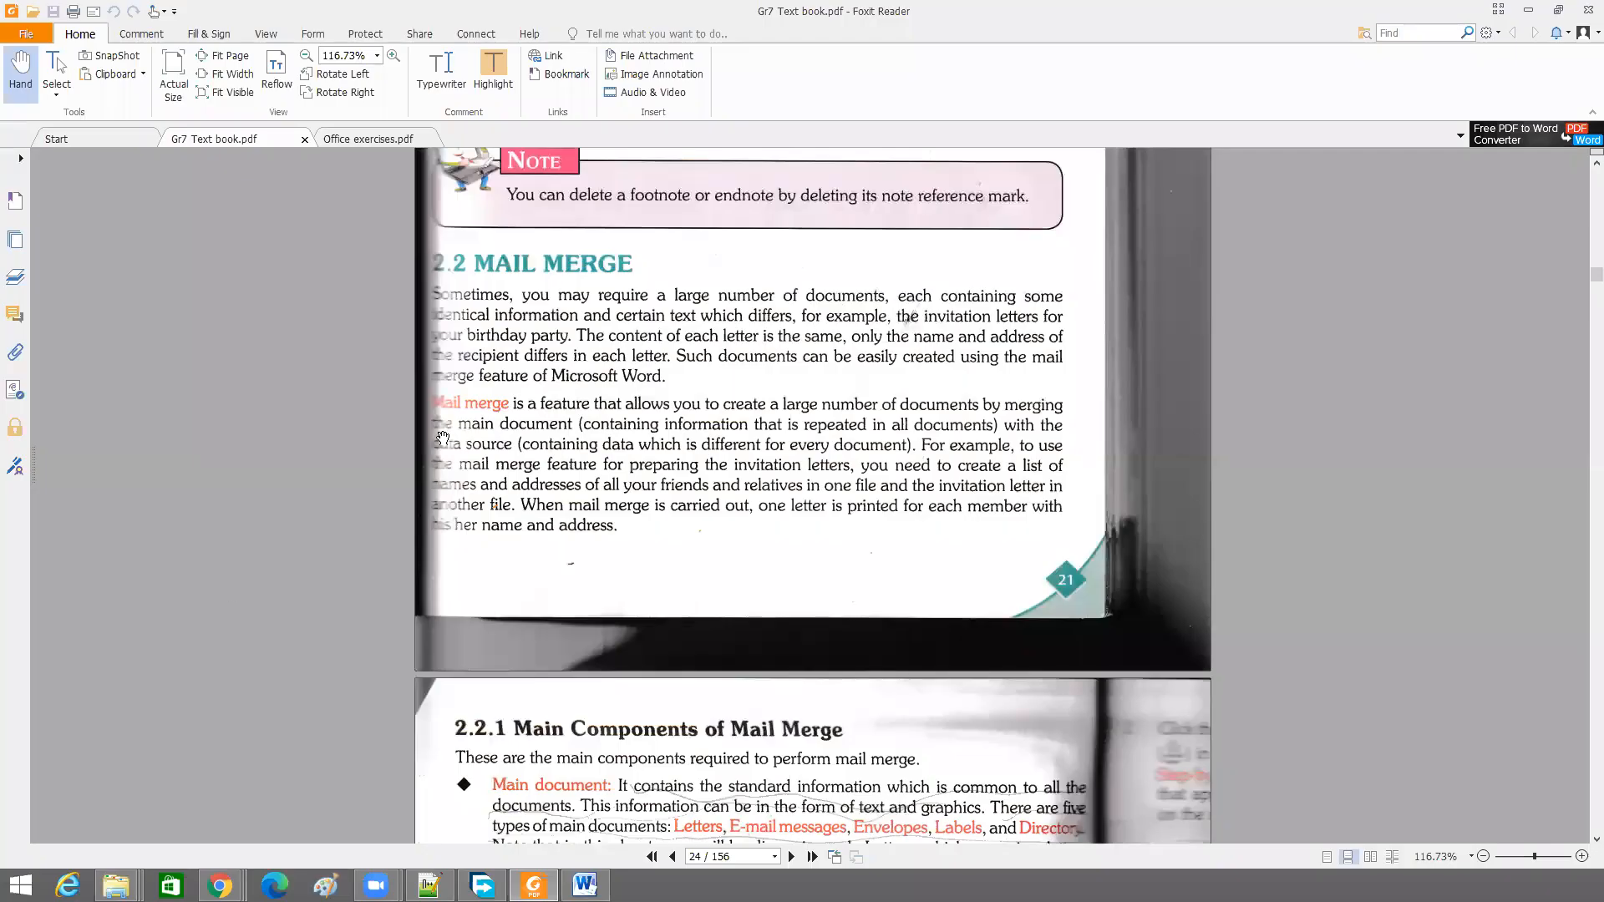
pyautogui.scroll(-6, 351, 430)
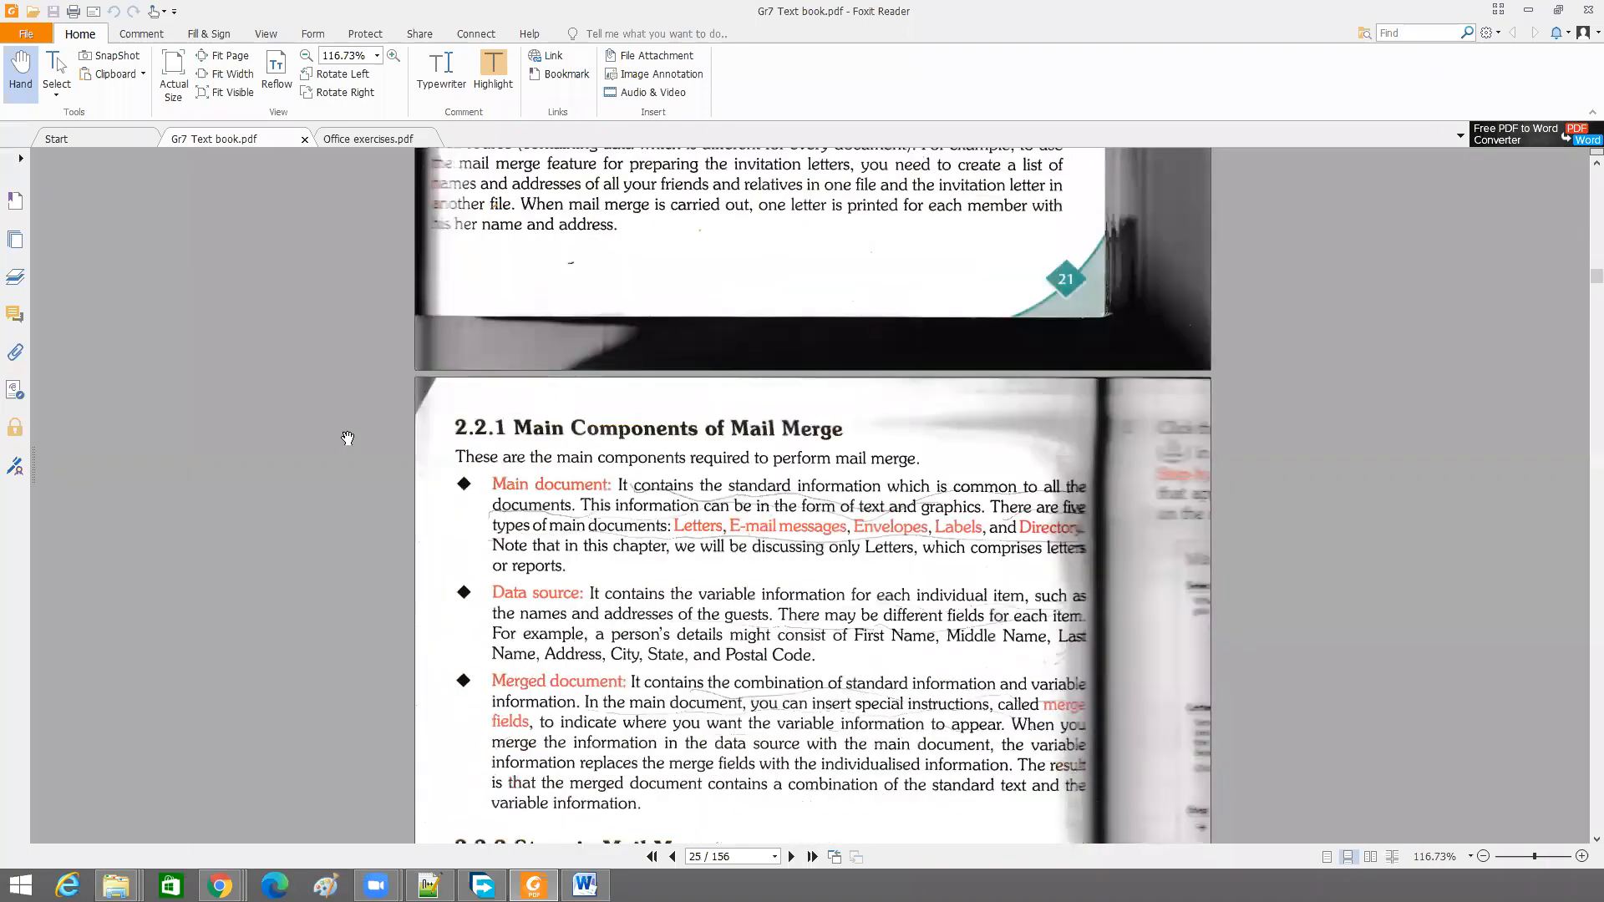
pyautogui.scroll(-6, 348, 444)
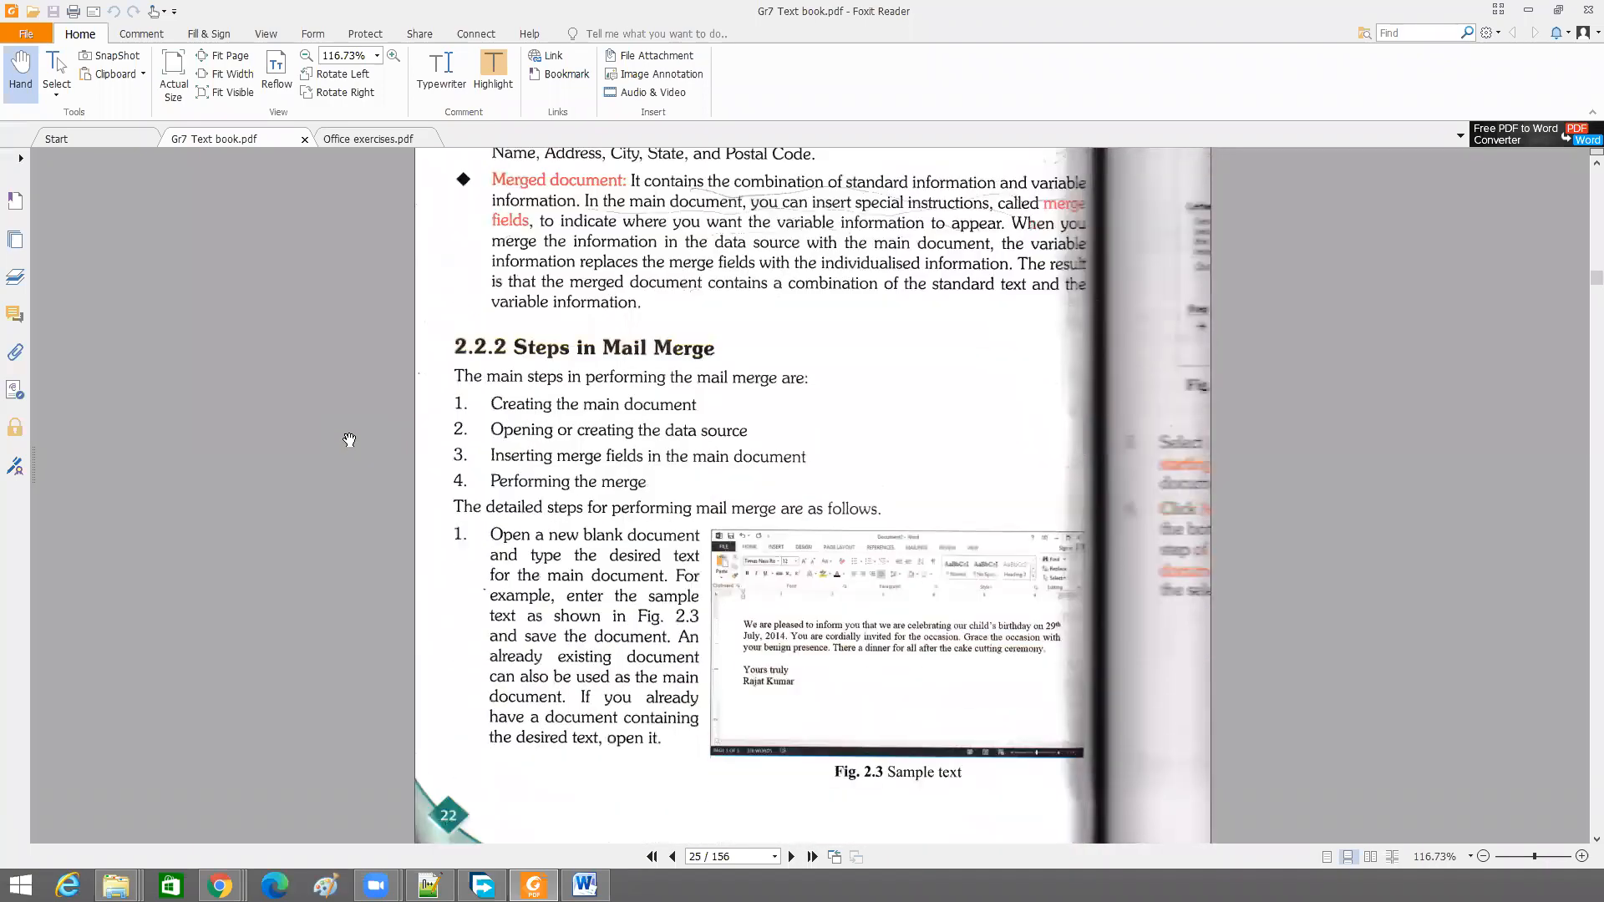
pyautogui.scroll(-15, 354, 434)
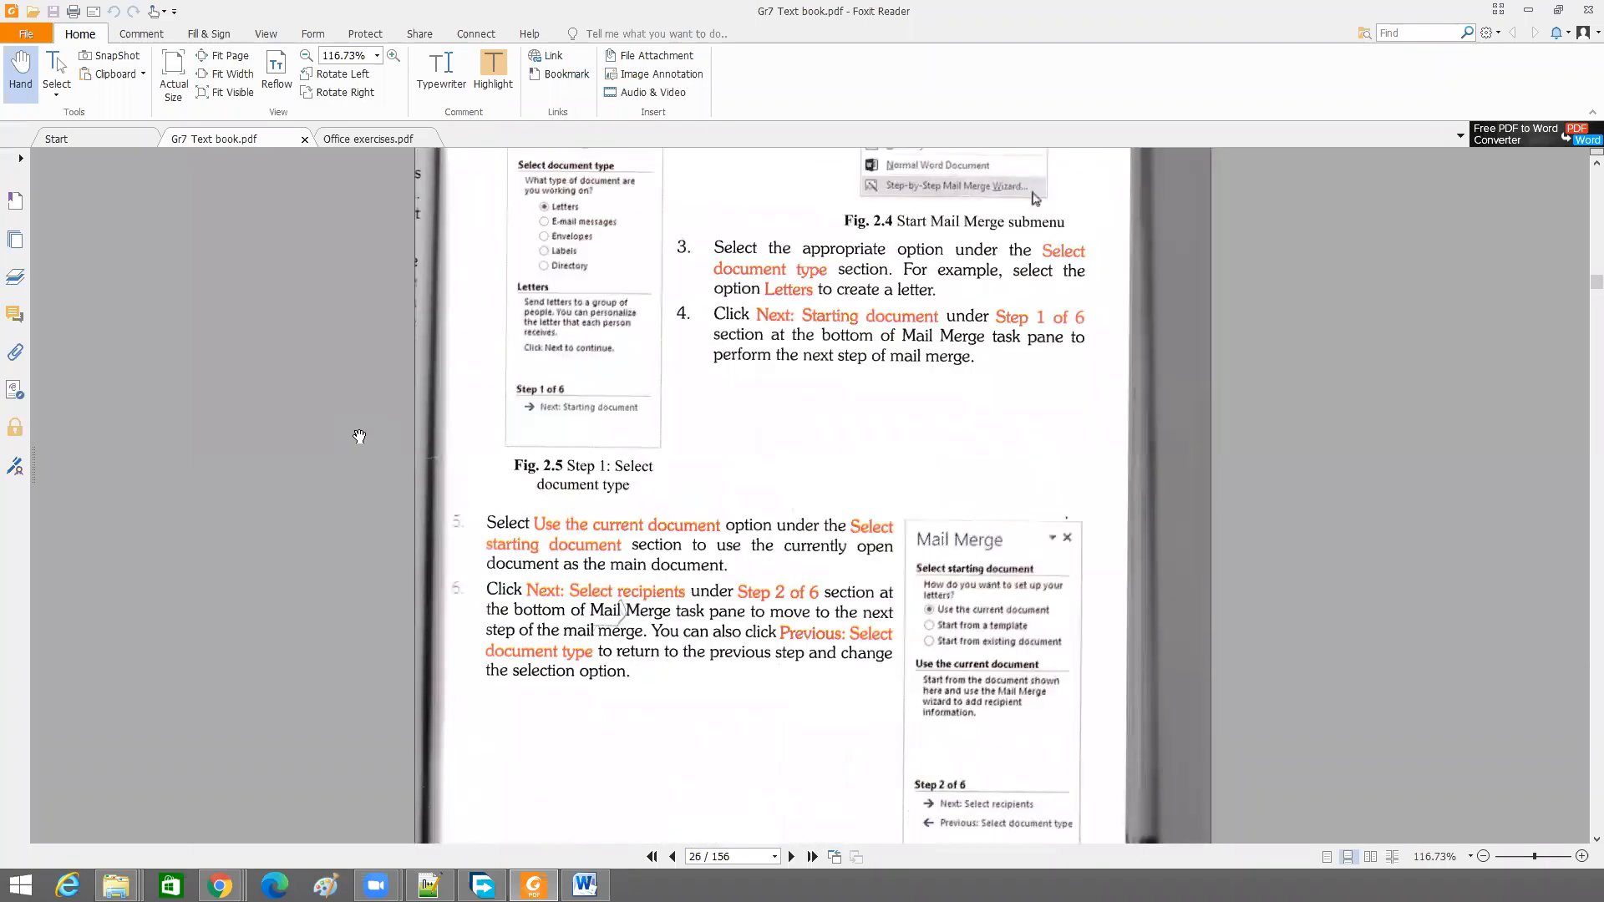
pyautogui.scroll(-13, 358, 428)
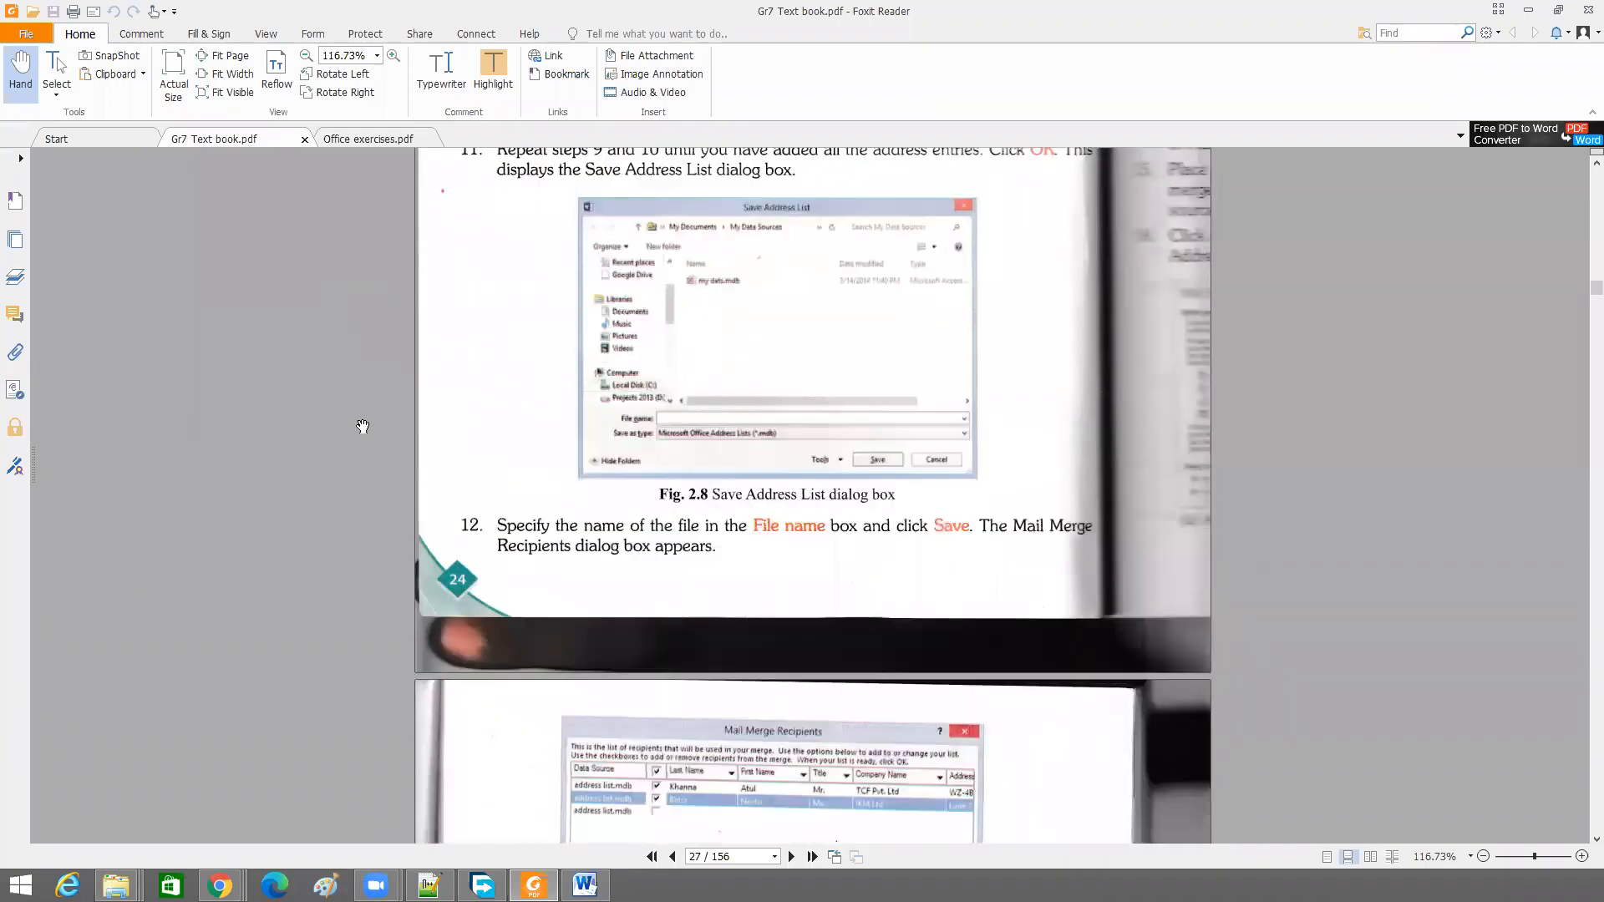
pyautogui.scroll(-13, 364, 421)
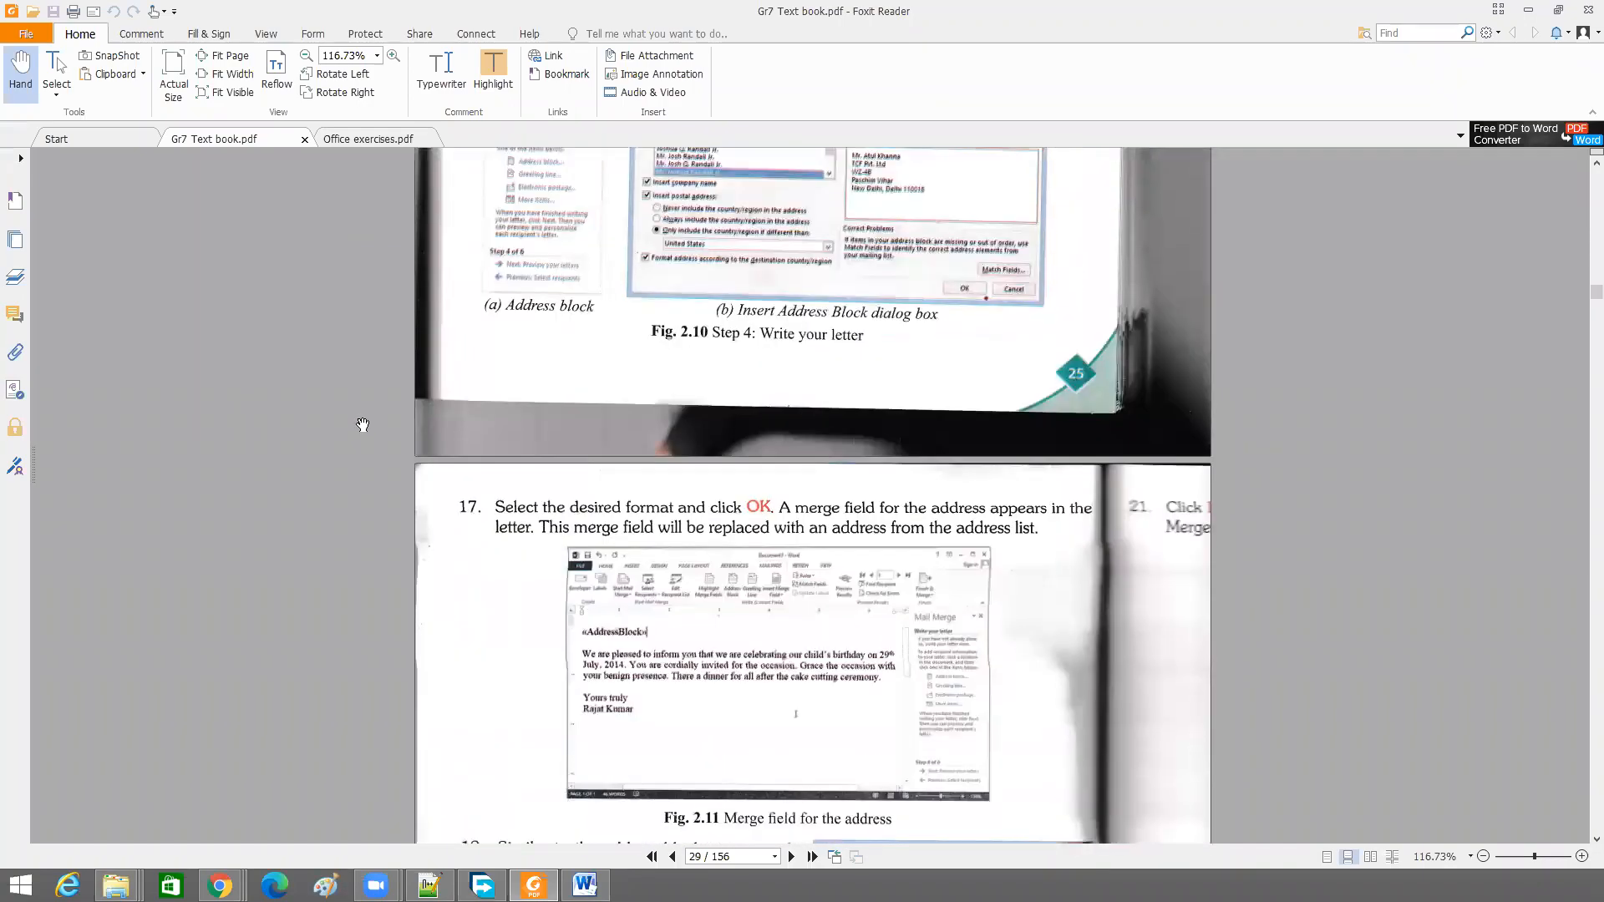
pyautogui.scroll(-13, 364, 419)
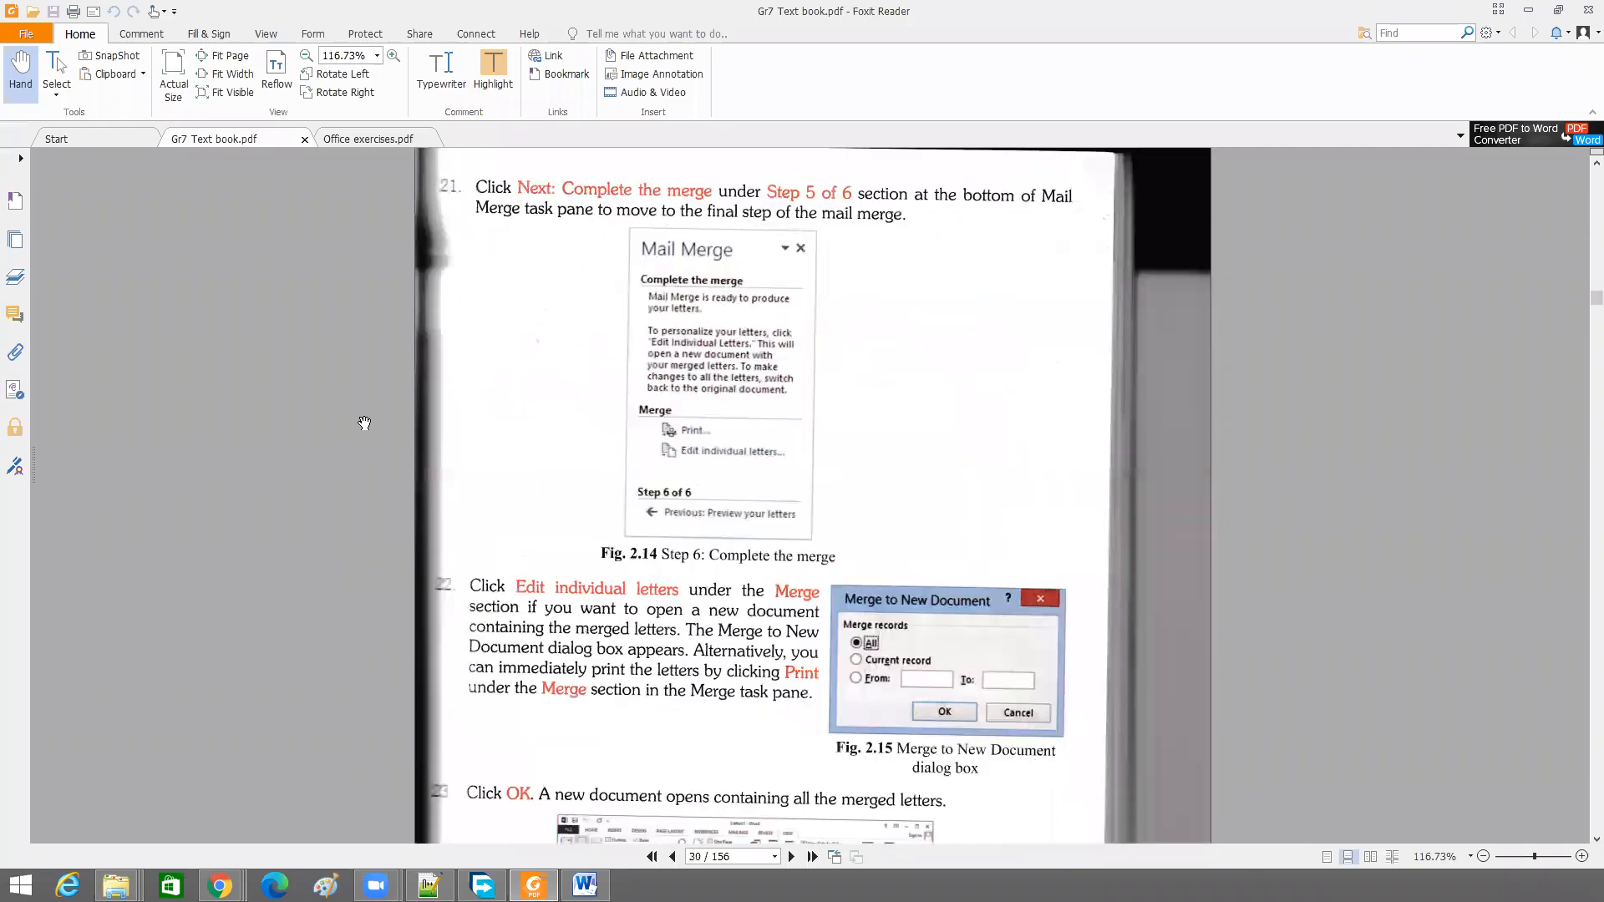
pyautogui.scroll(-7, 364, 423)
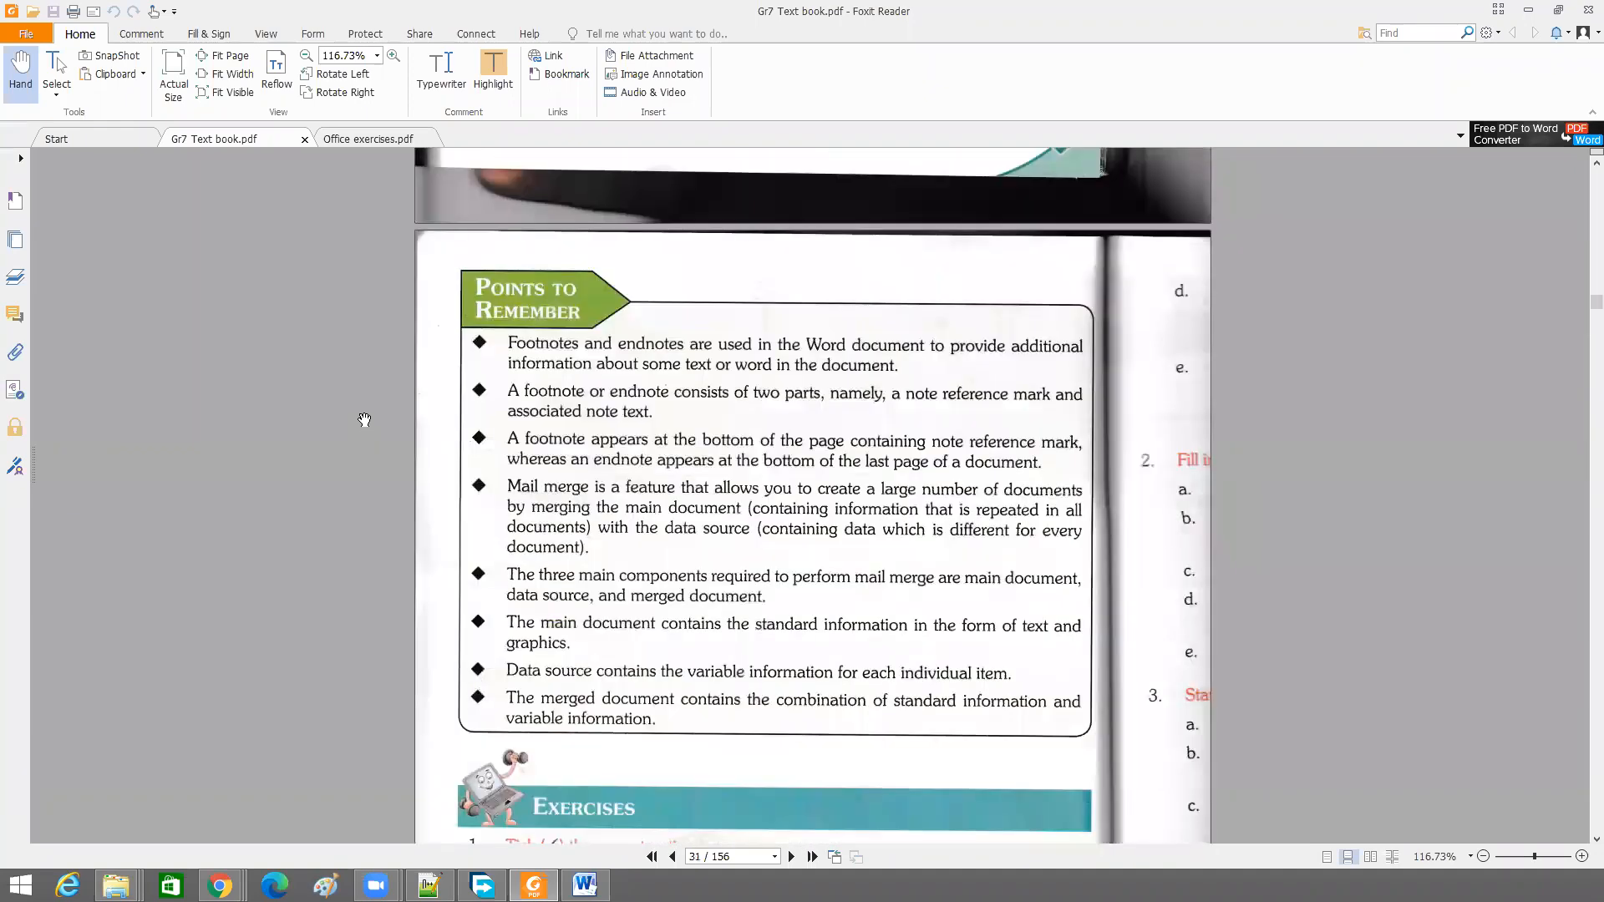
pyautogui.scroll(5, 363, 419)
pyautogui.scroll(15, 362, 419)
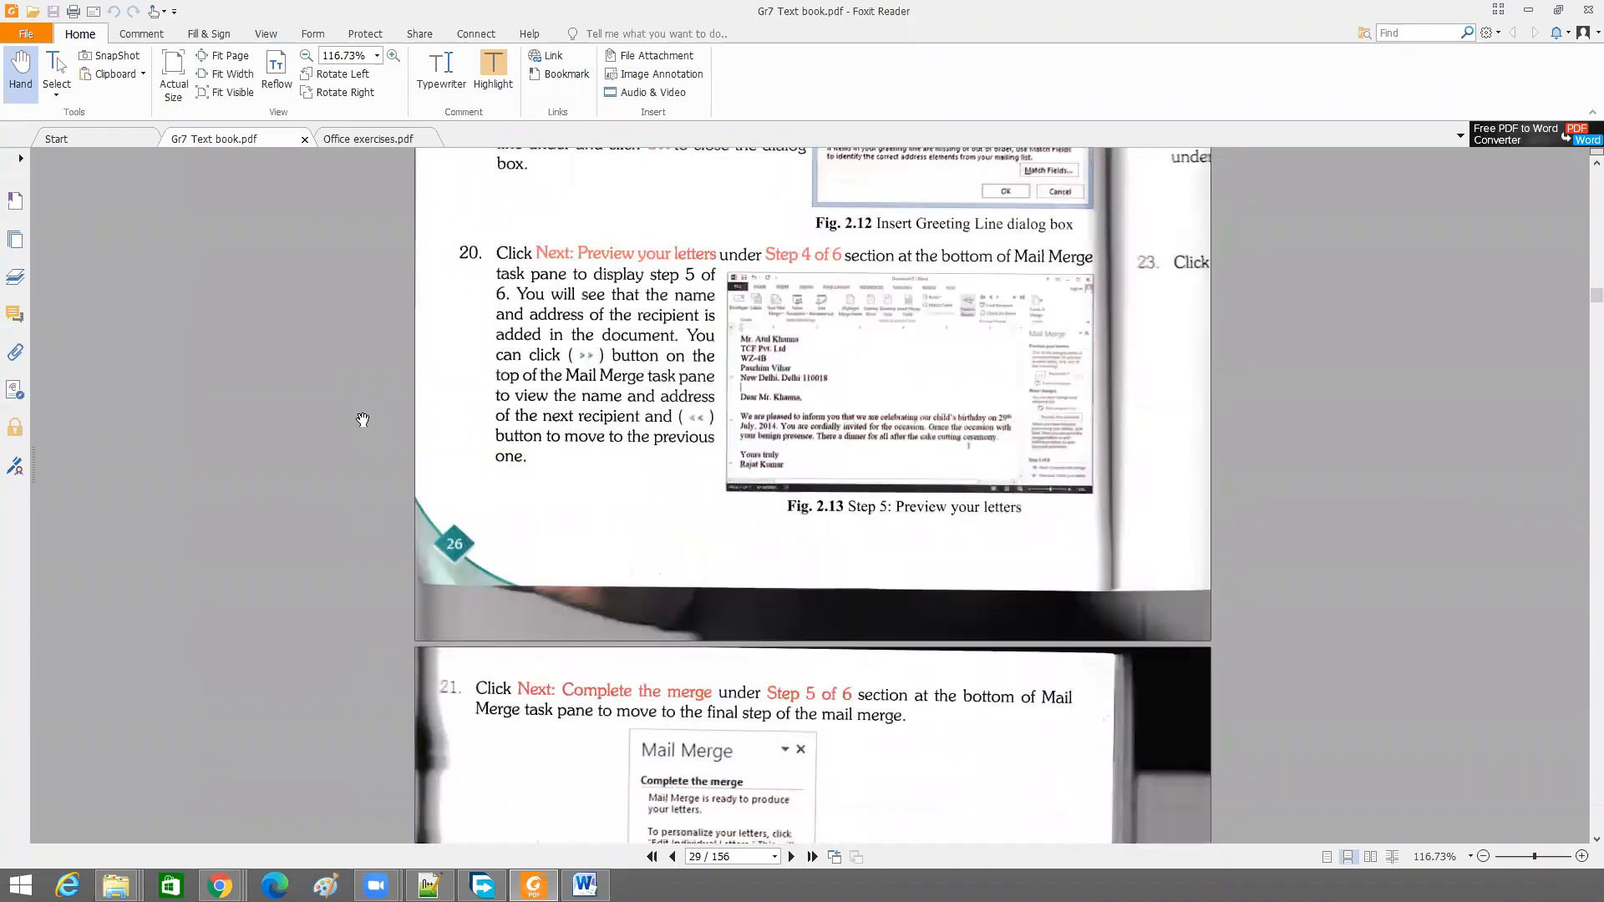
pyautogui.scroll(12, 363, 420)
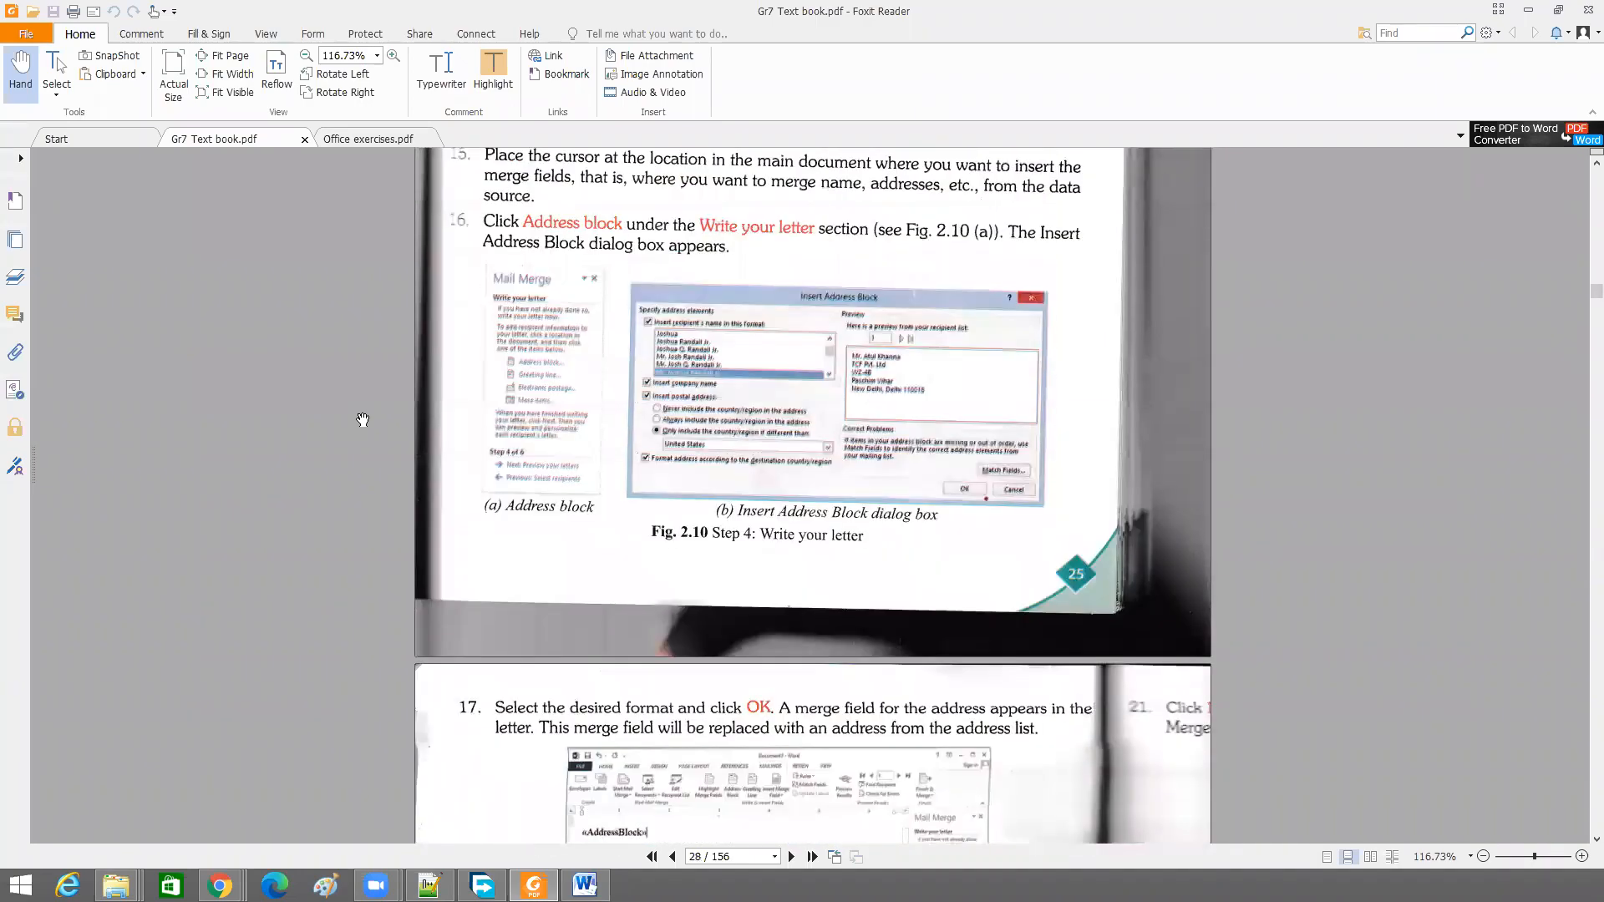
pyautogui.scroll(10, 362, 419)
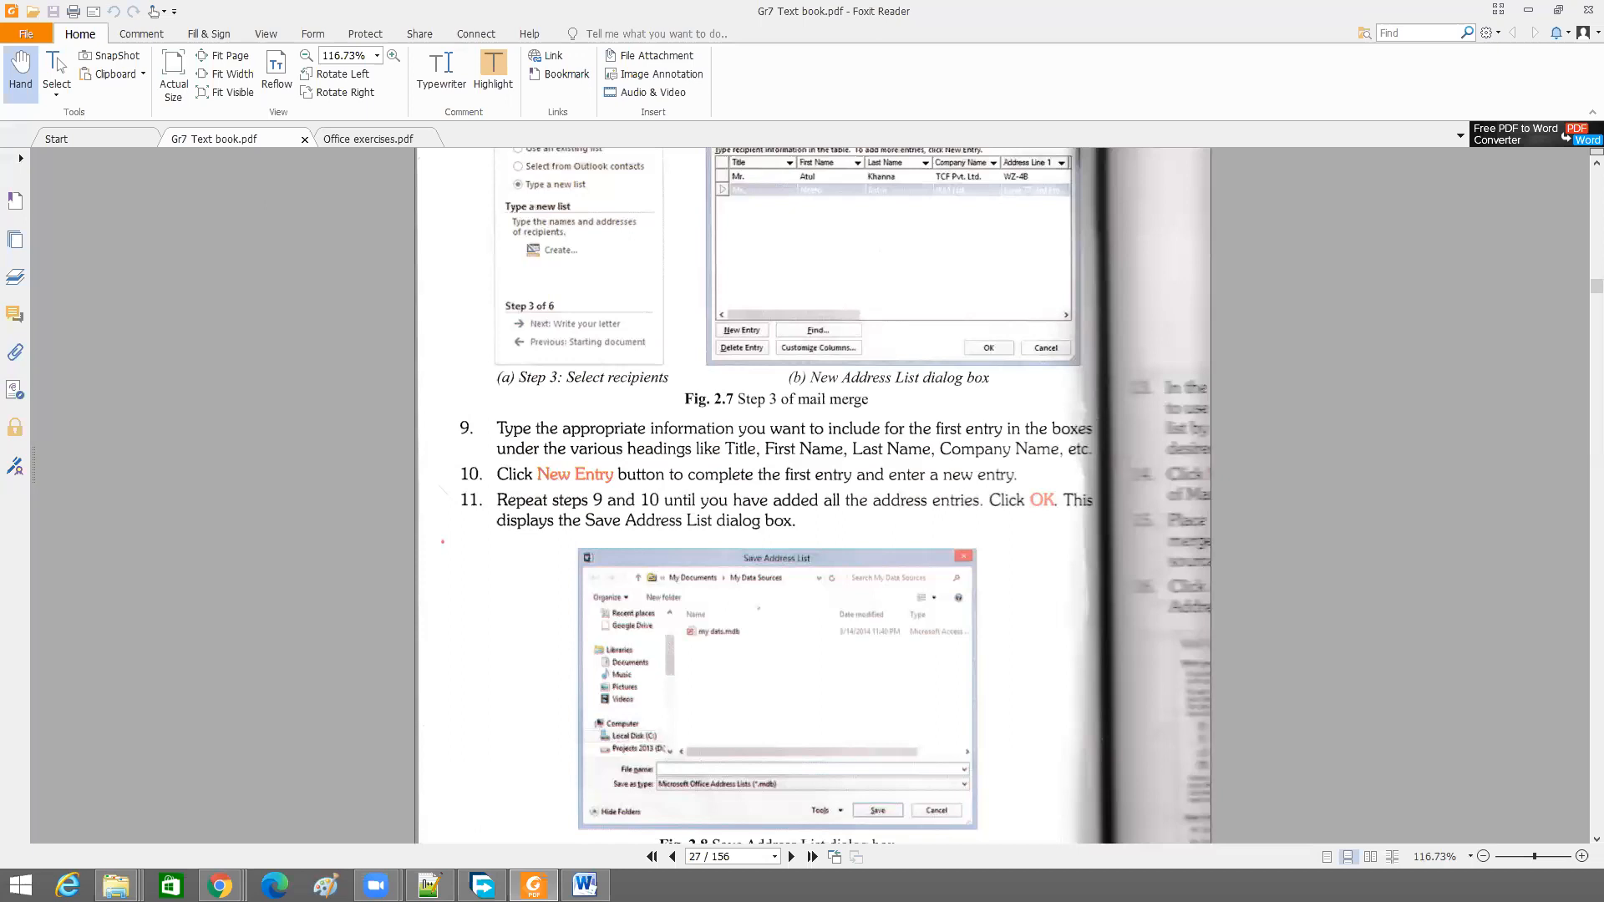
# Open the class timetable image TBL2 in Windows Photo Viewer and enlarge its window to make the schedule readable
pyautogui.press('super+e')
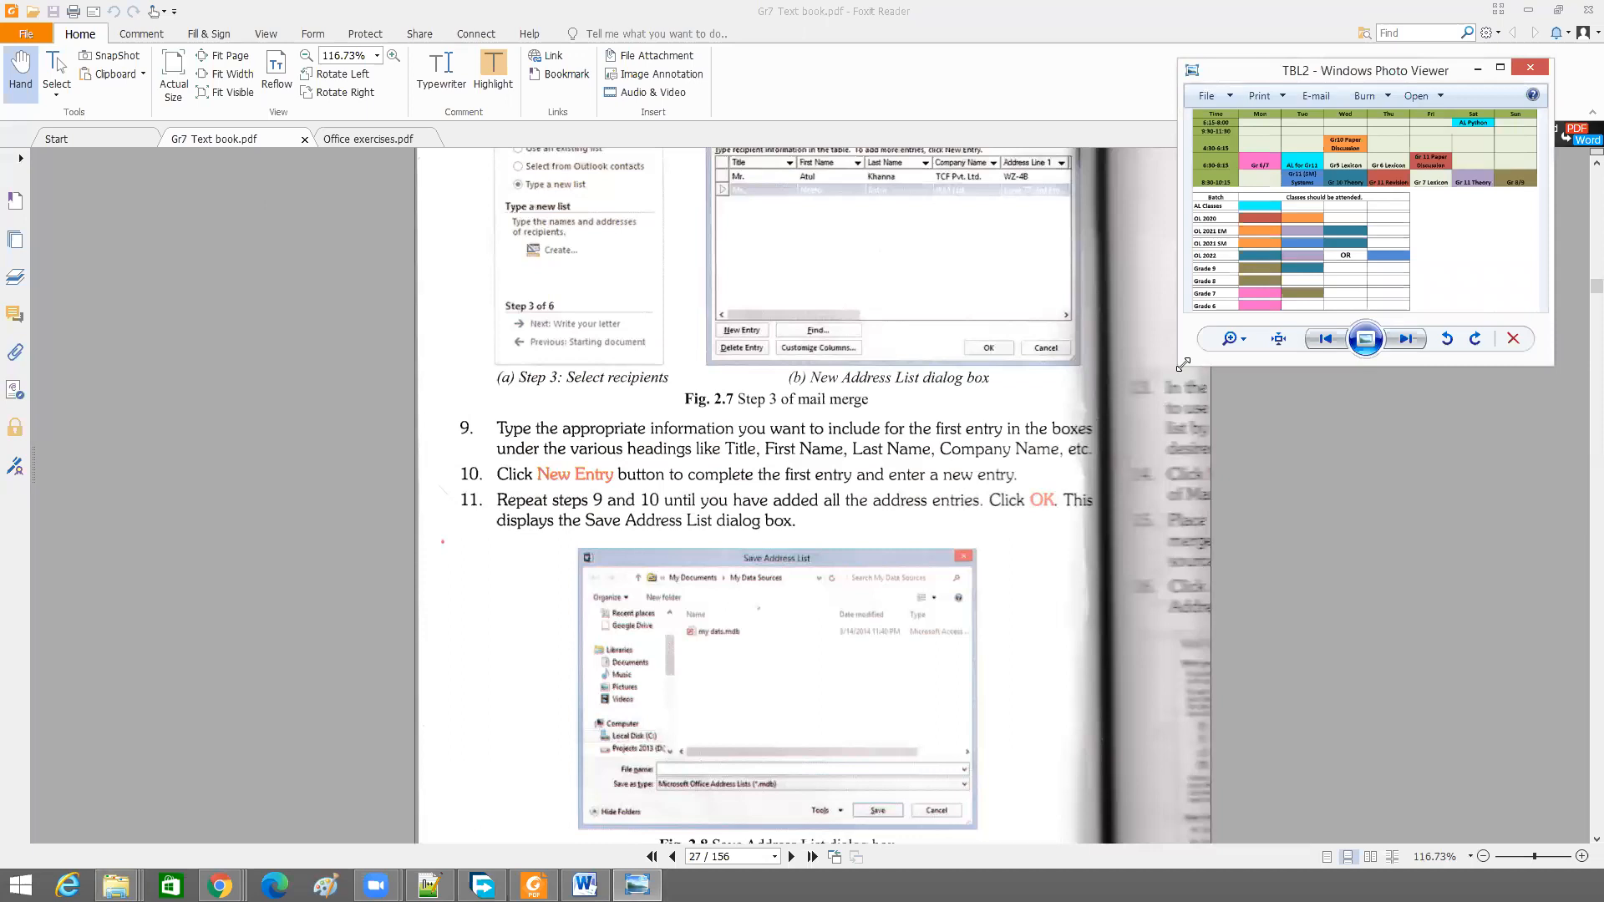
pyautogui.moveTo(1183, 364); pyautogui.dragTo(97, 802)
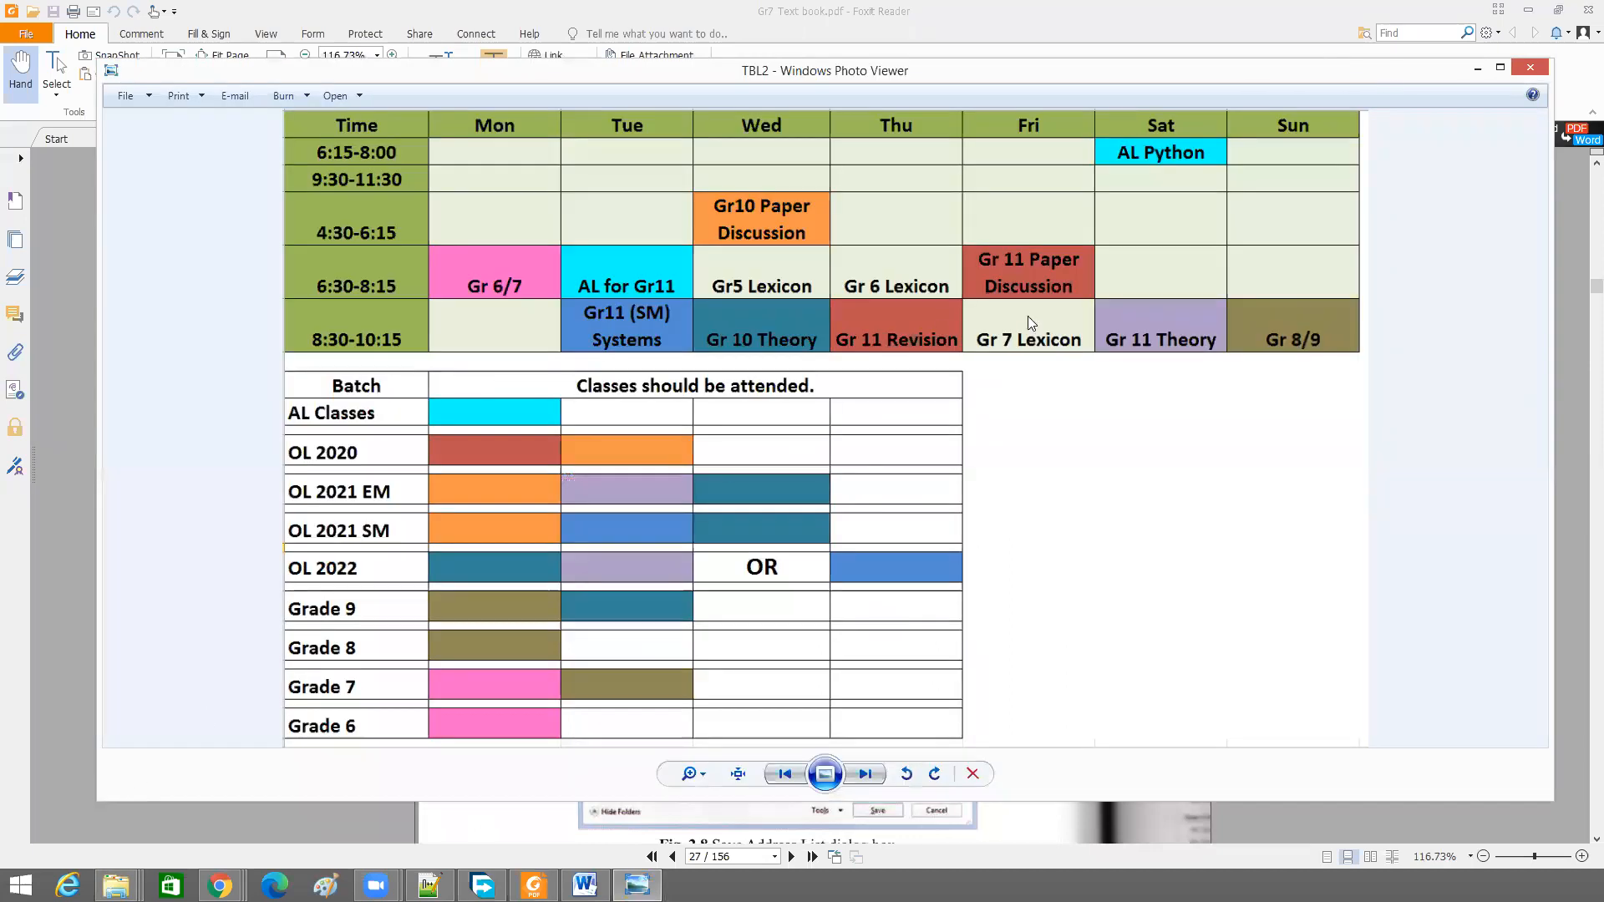